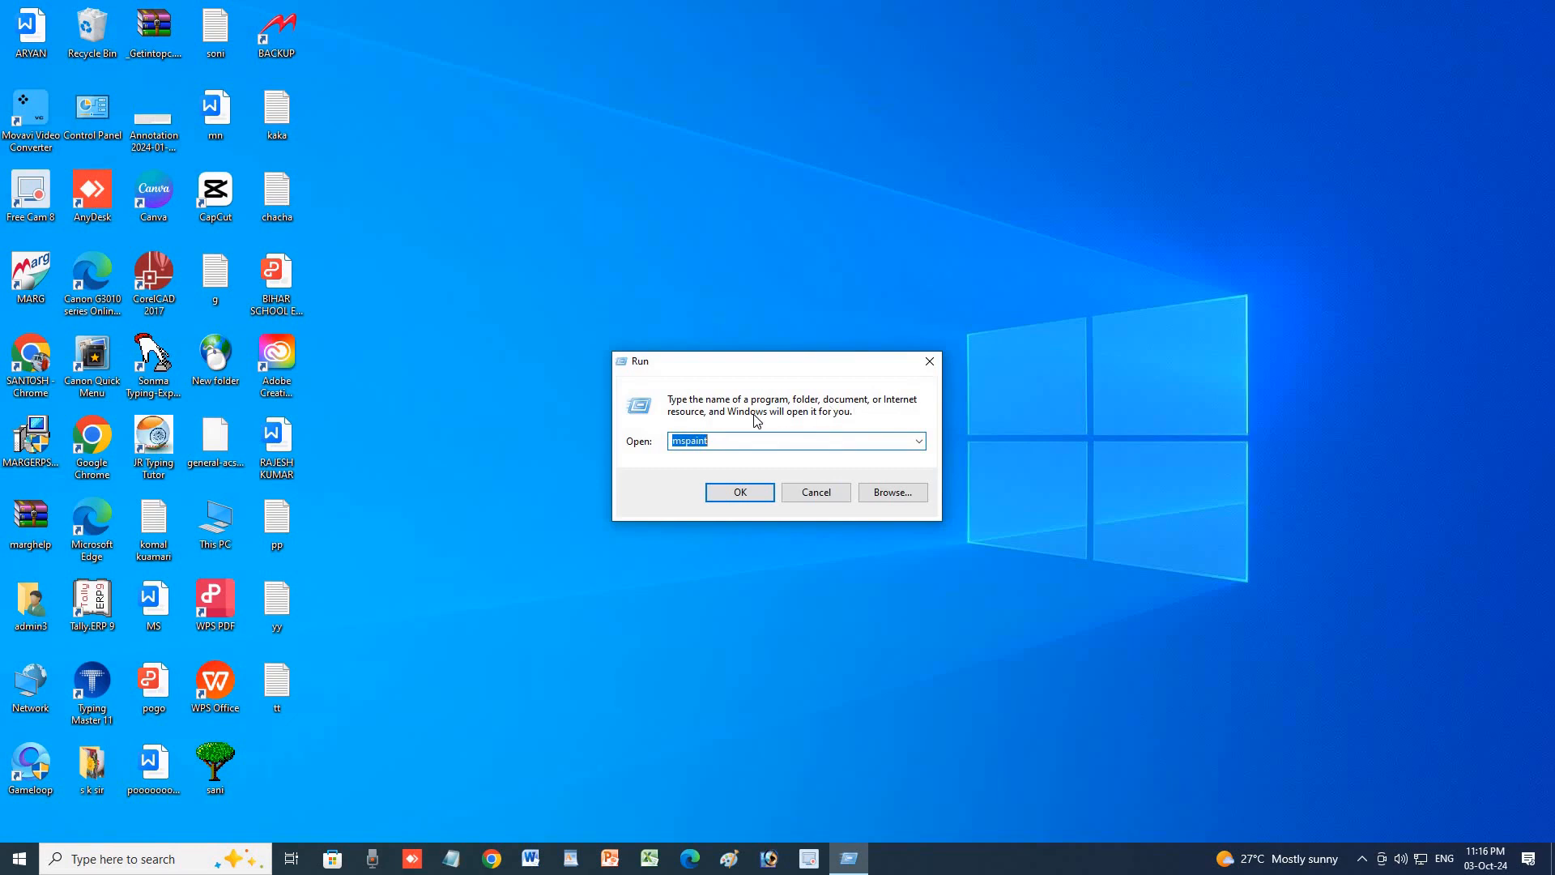
Launch Microsoft Word with a blank document by running winword from the Run box.
{"action": "type", "text": "WIN"}
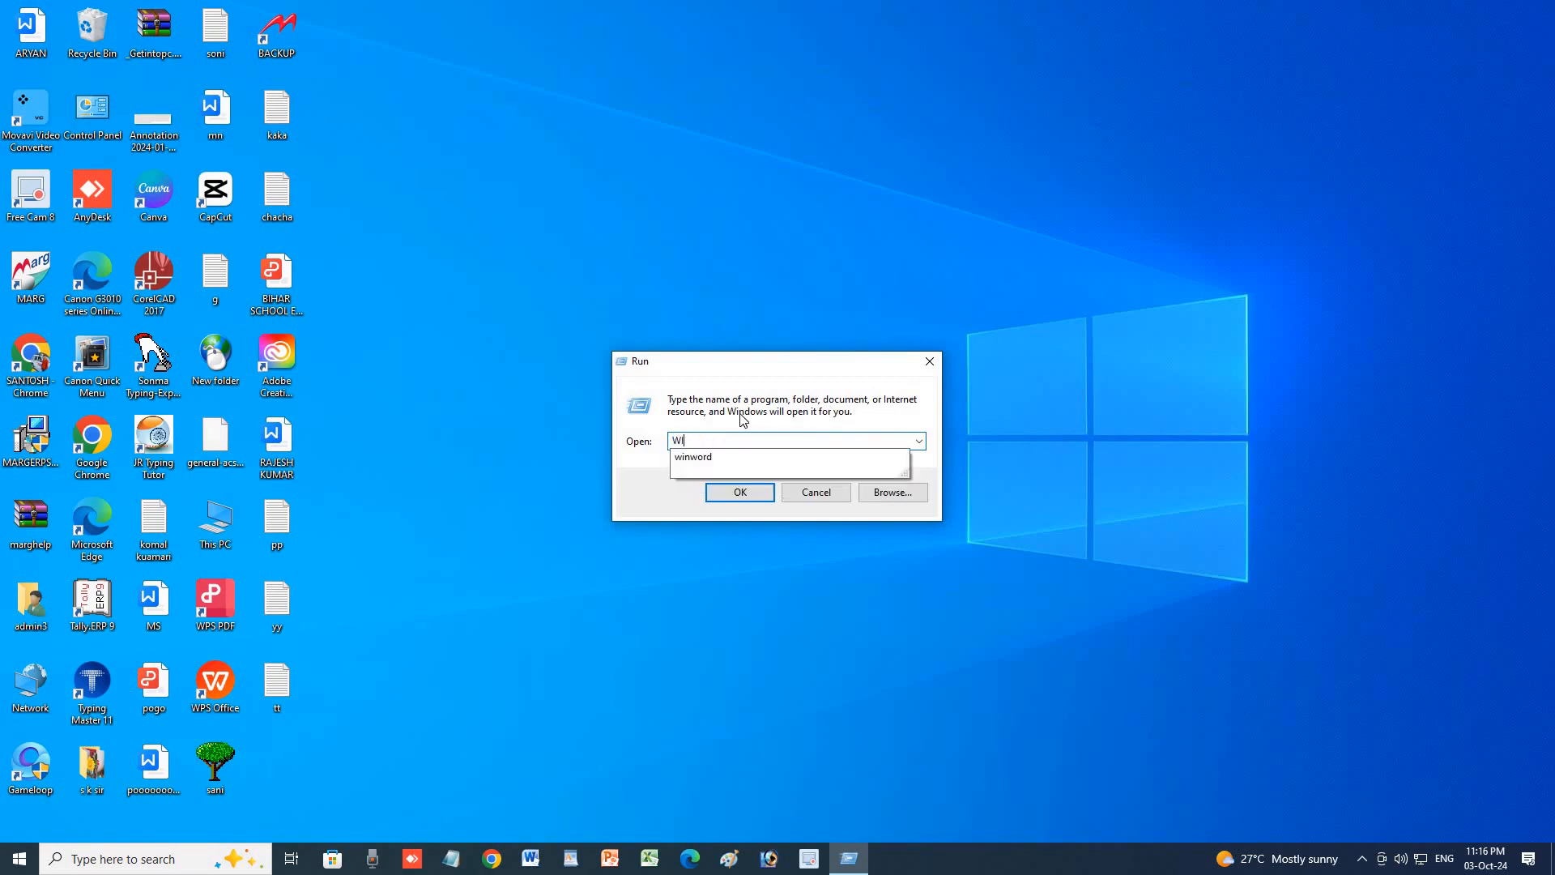
{"action": "left_click", "coordinate": [713, 457]}
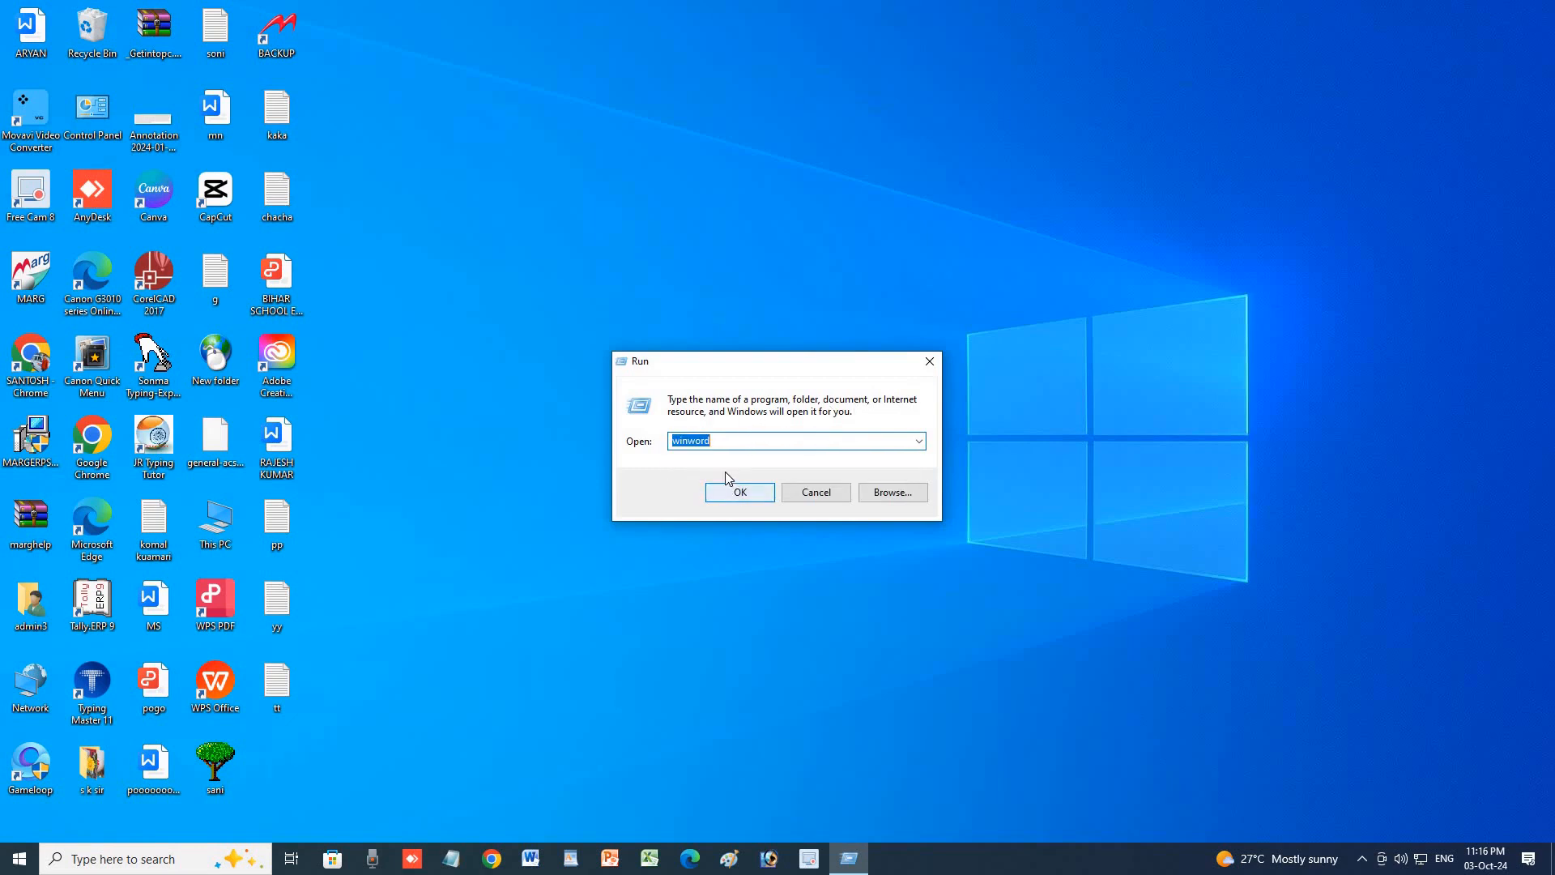
{"action": "left_click", "coordinate": [737, 494]}
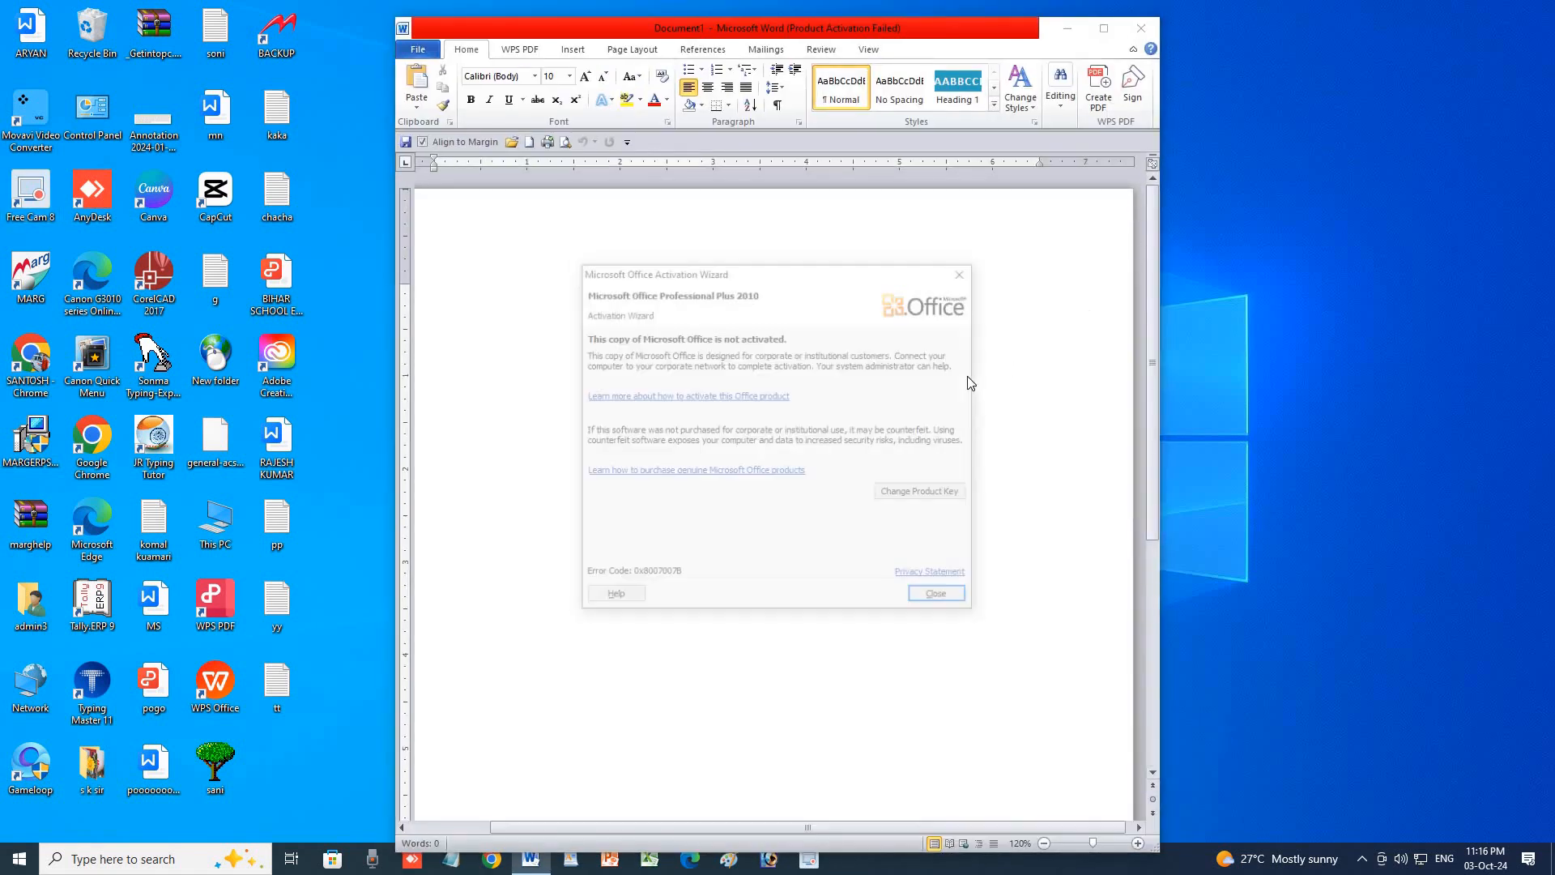
Dismiss the activation wizard, maximize Word, and show the Page Layout margin presets.
{"action": "key", "text": "Escape"}
{"action": "left_click", "coordinate": [1103, 27]}
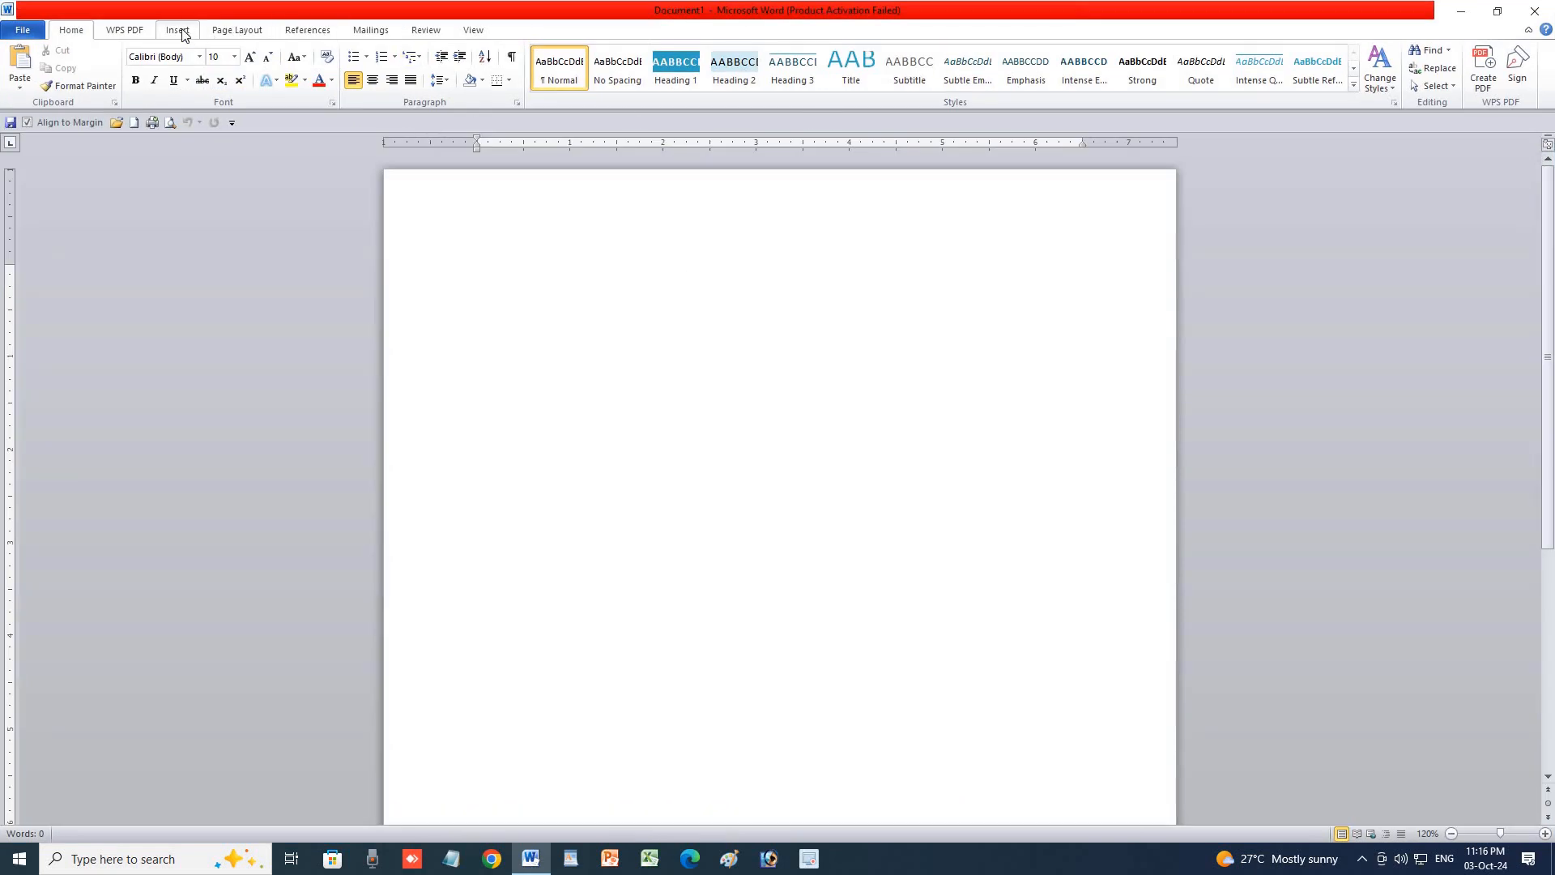
{"action": "left_click", "coordinate": [222, 31]}
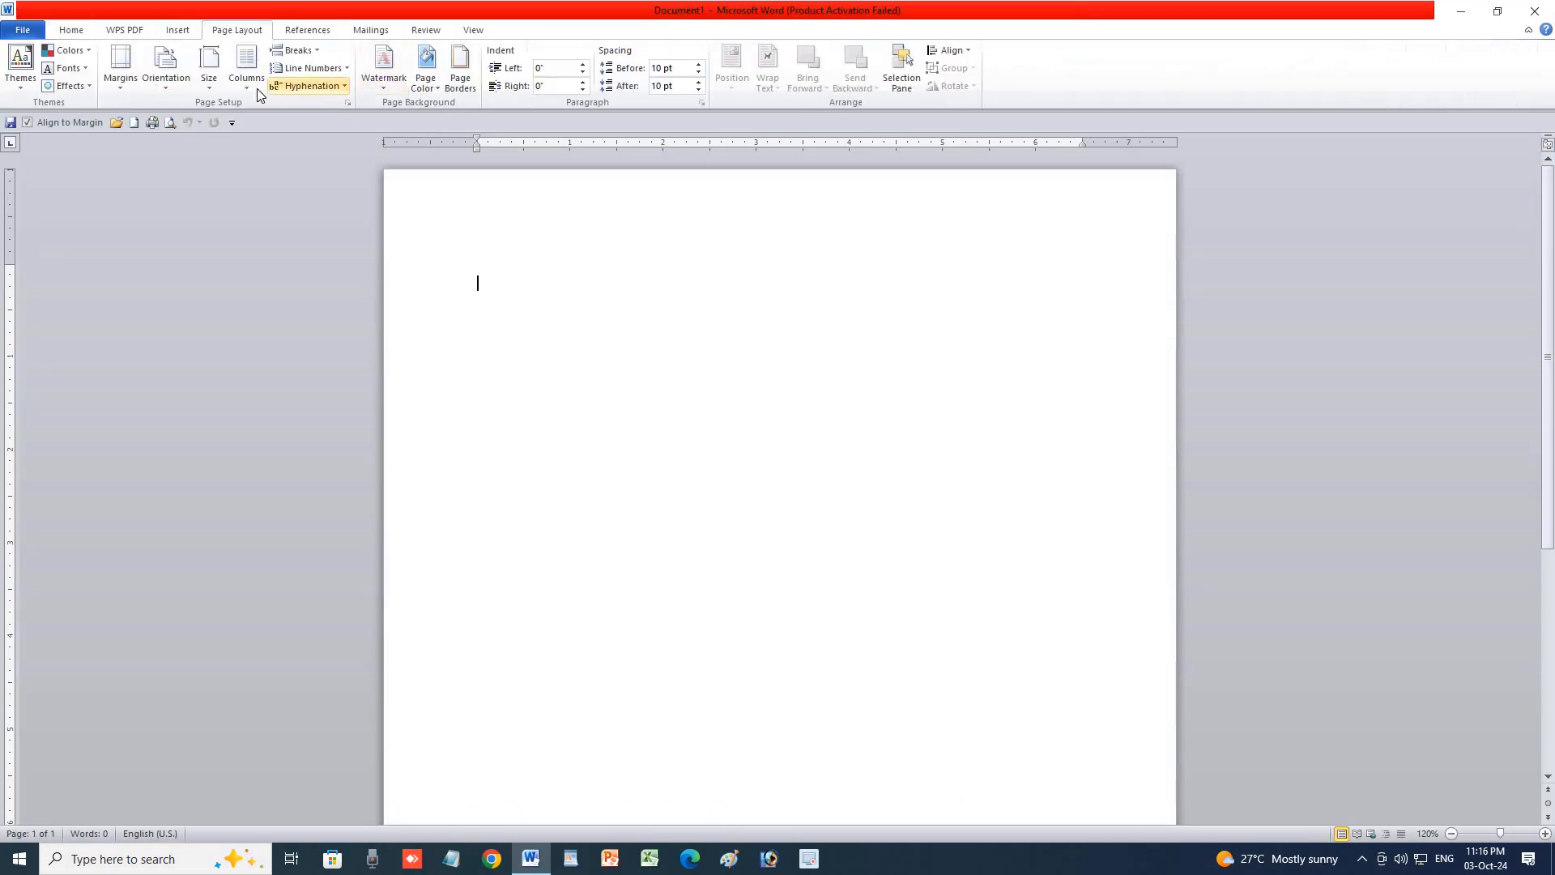
{"action": "left_click", "coordinate": [128, 90]}
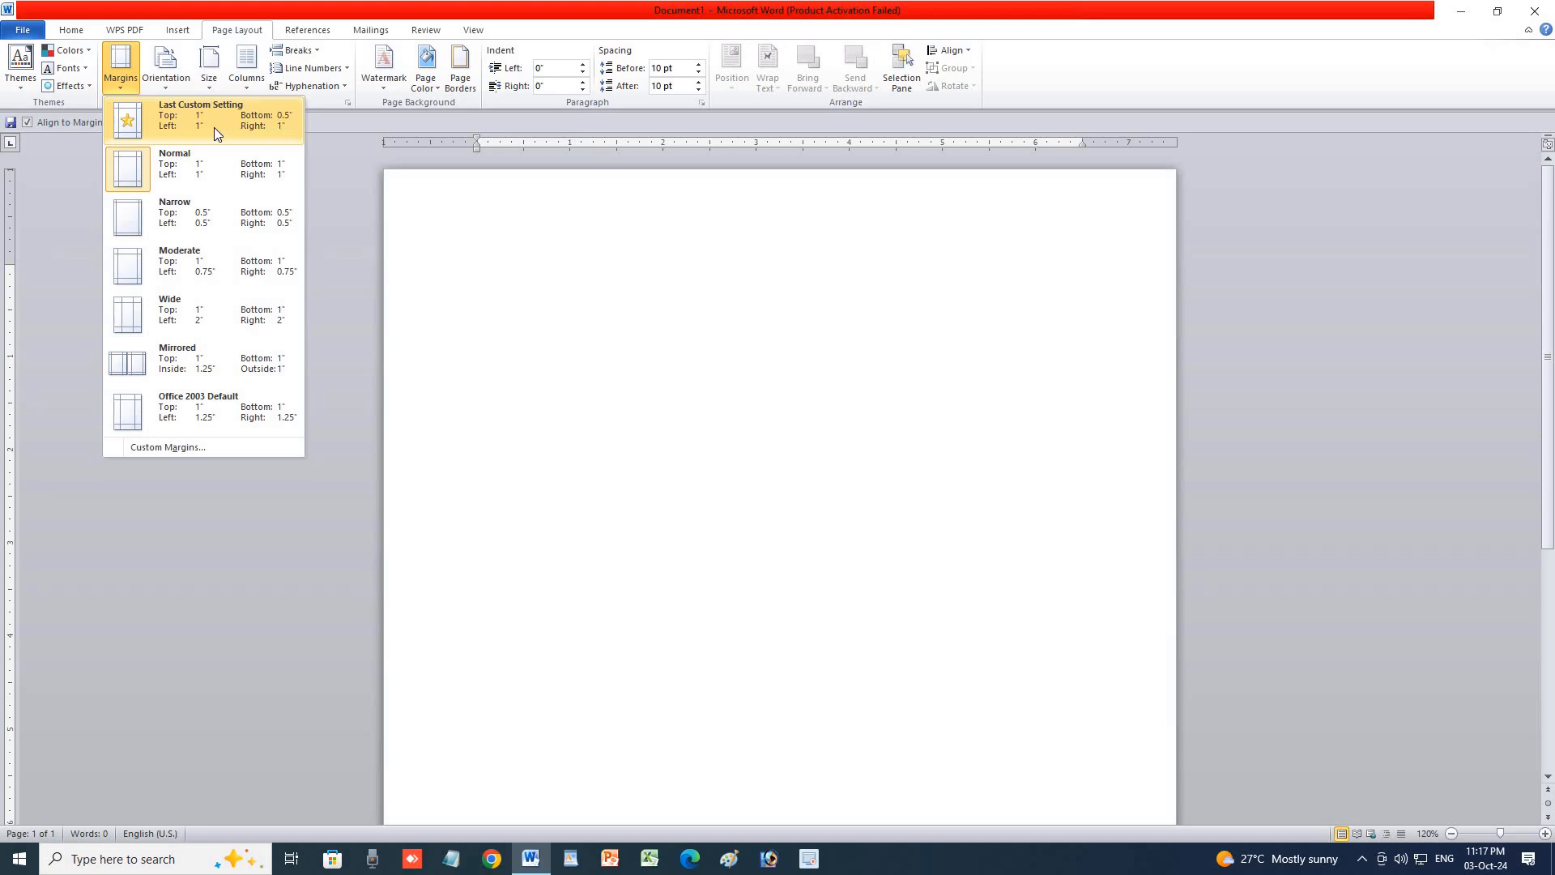
Apply Last Custom Setting, then the Normal, Narrow 0.5" and Moderate margin presets.
{"action": "left_click", "coordinate": [275, 128]}
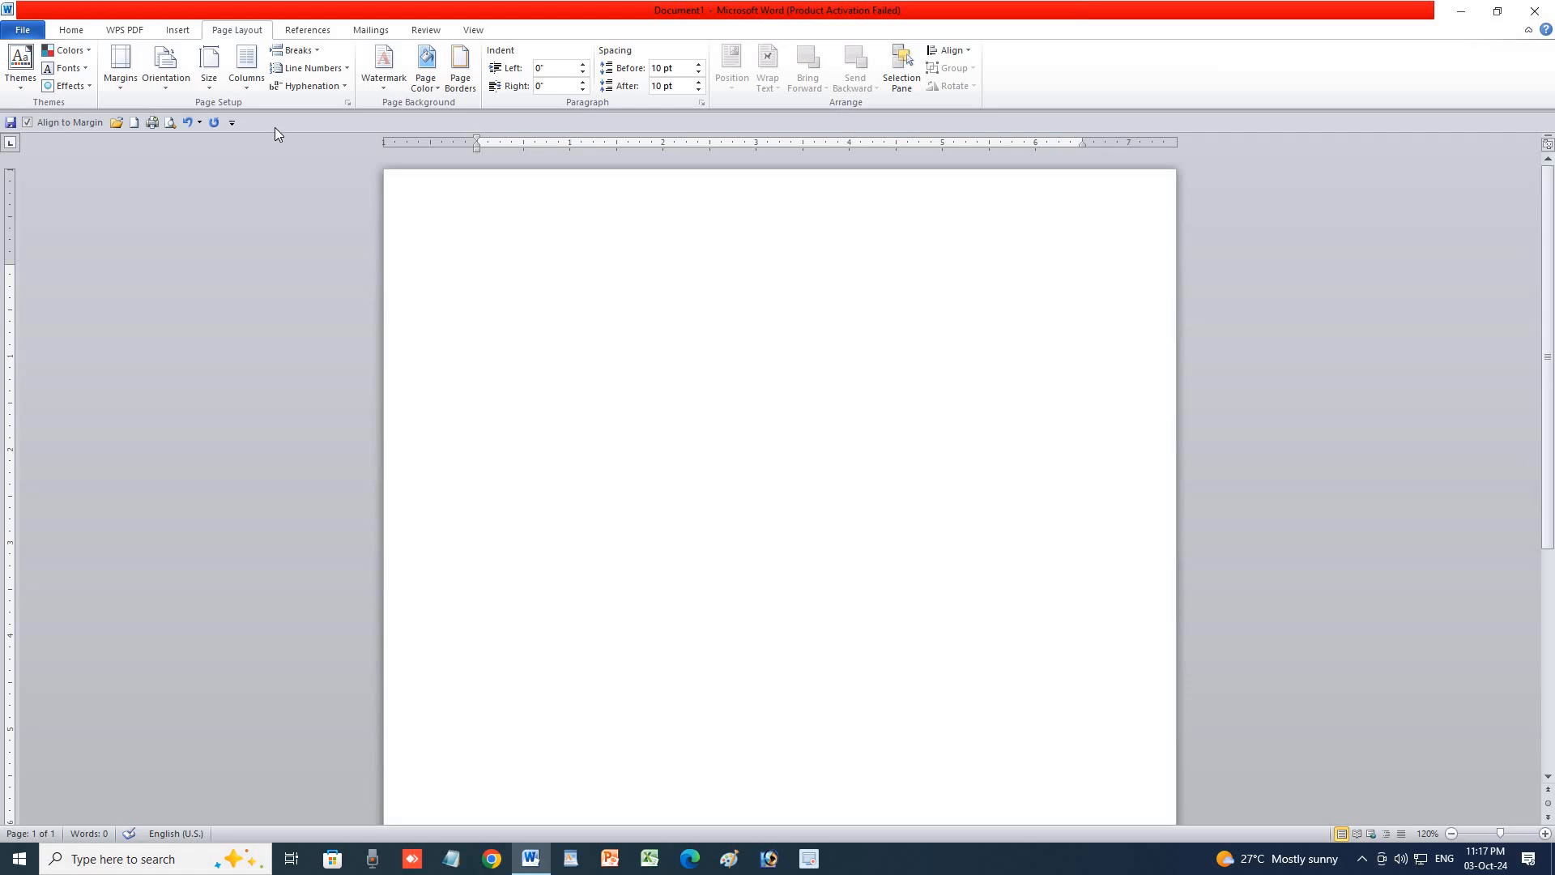
{"action": "left_click", "coordinate": [120, 76]}
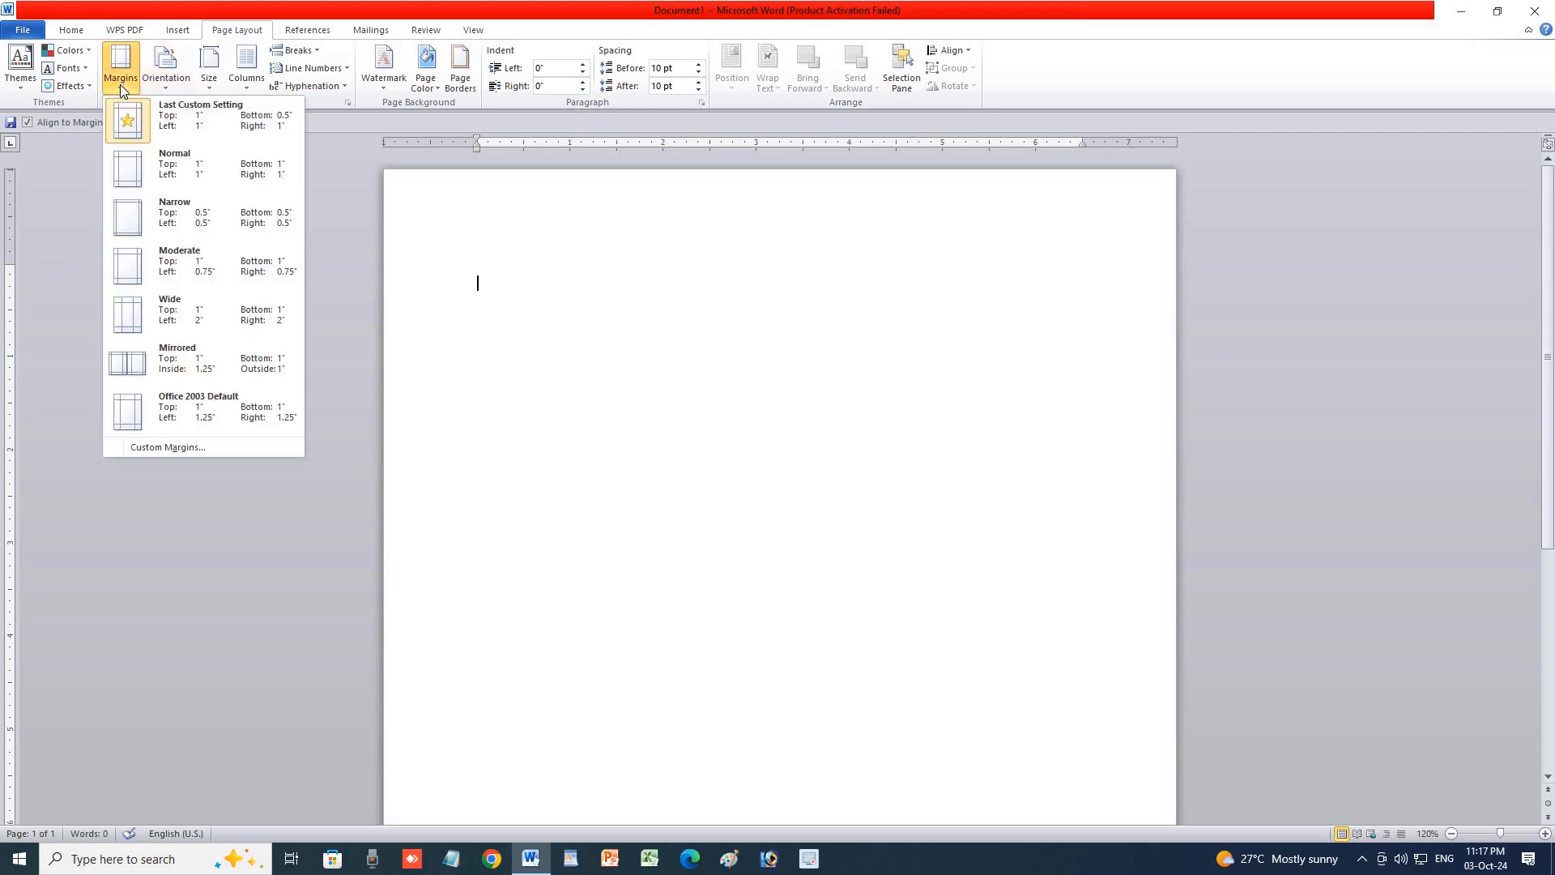
{"action": "left_click", "coordinate": [192, 171]}
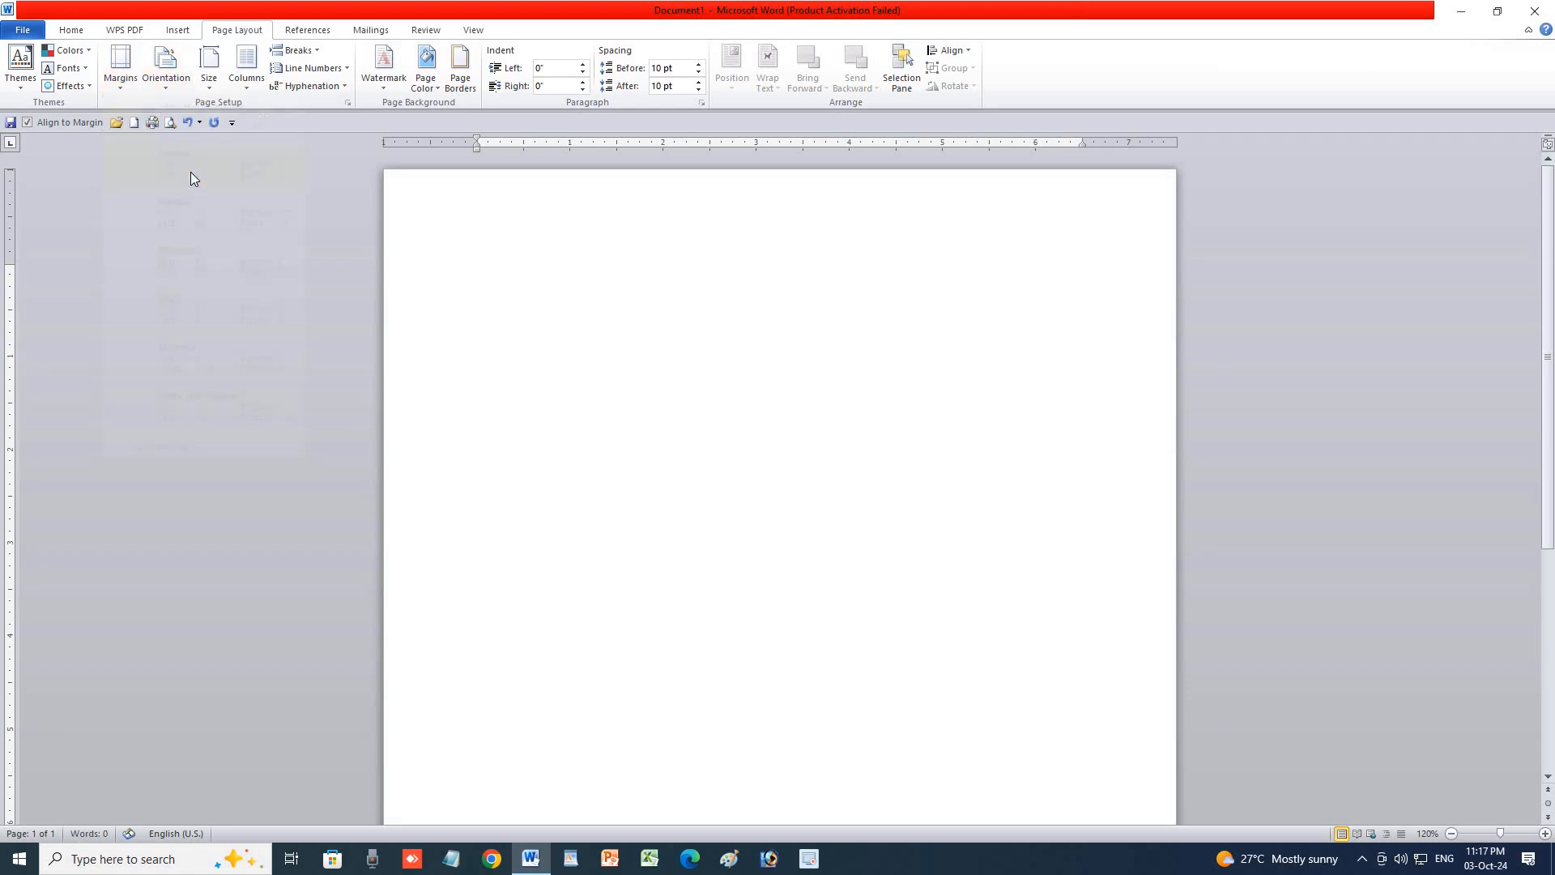
{"action": "left_click", "coordinate": [129, 81]}
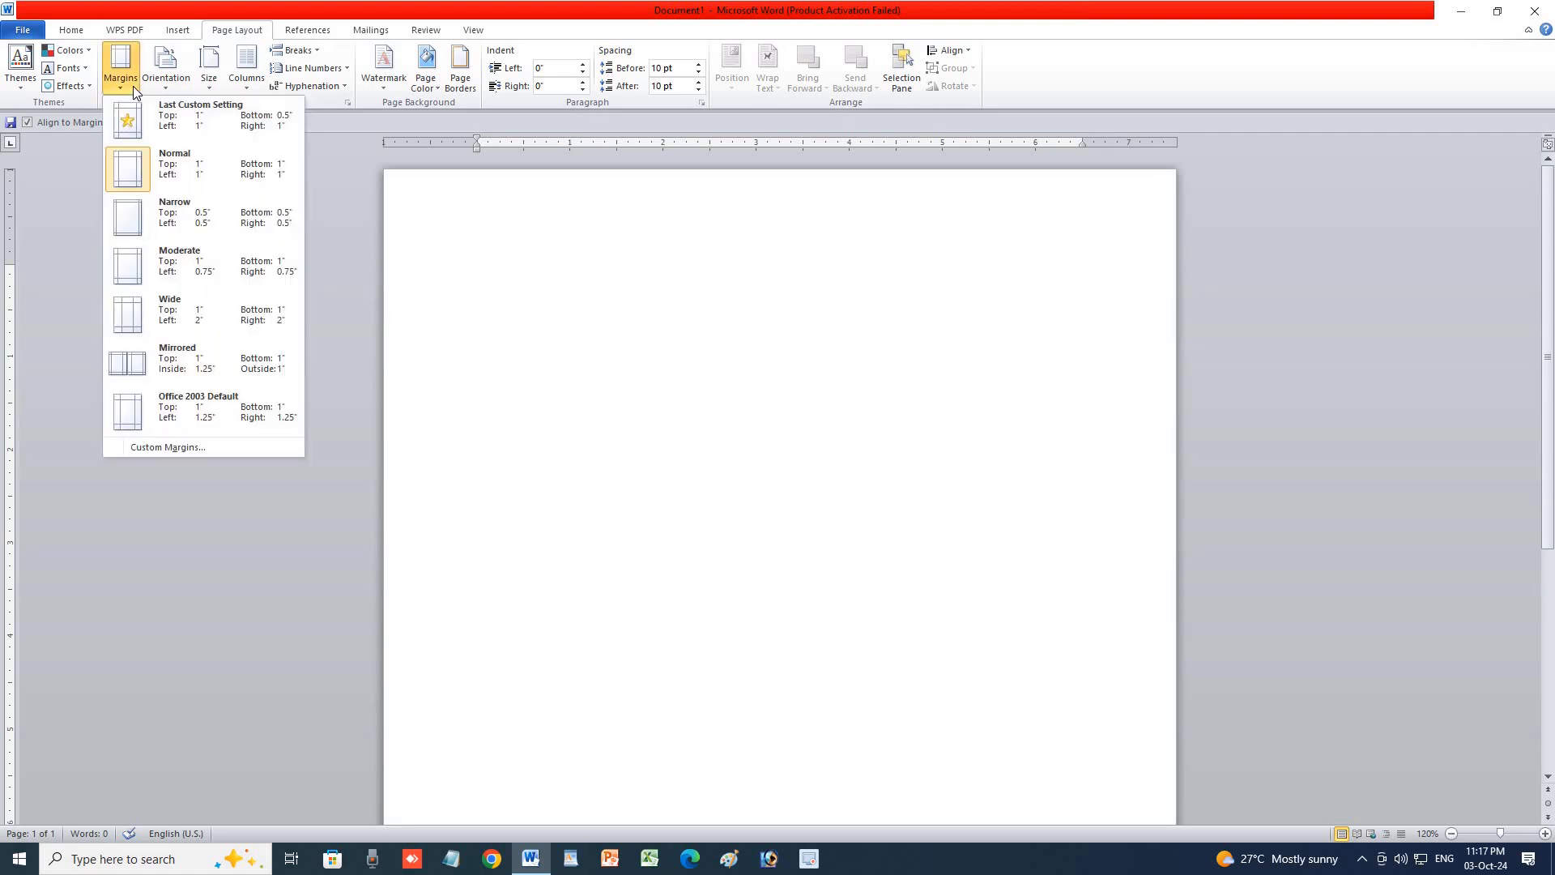
{"action": "left_click", "coordinate": [166, 216]}
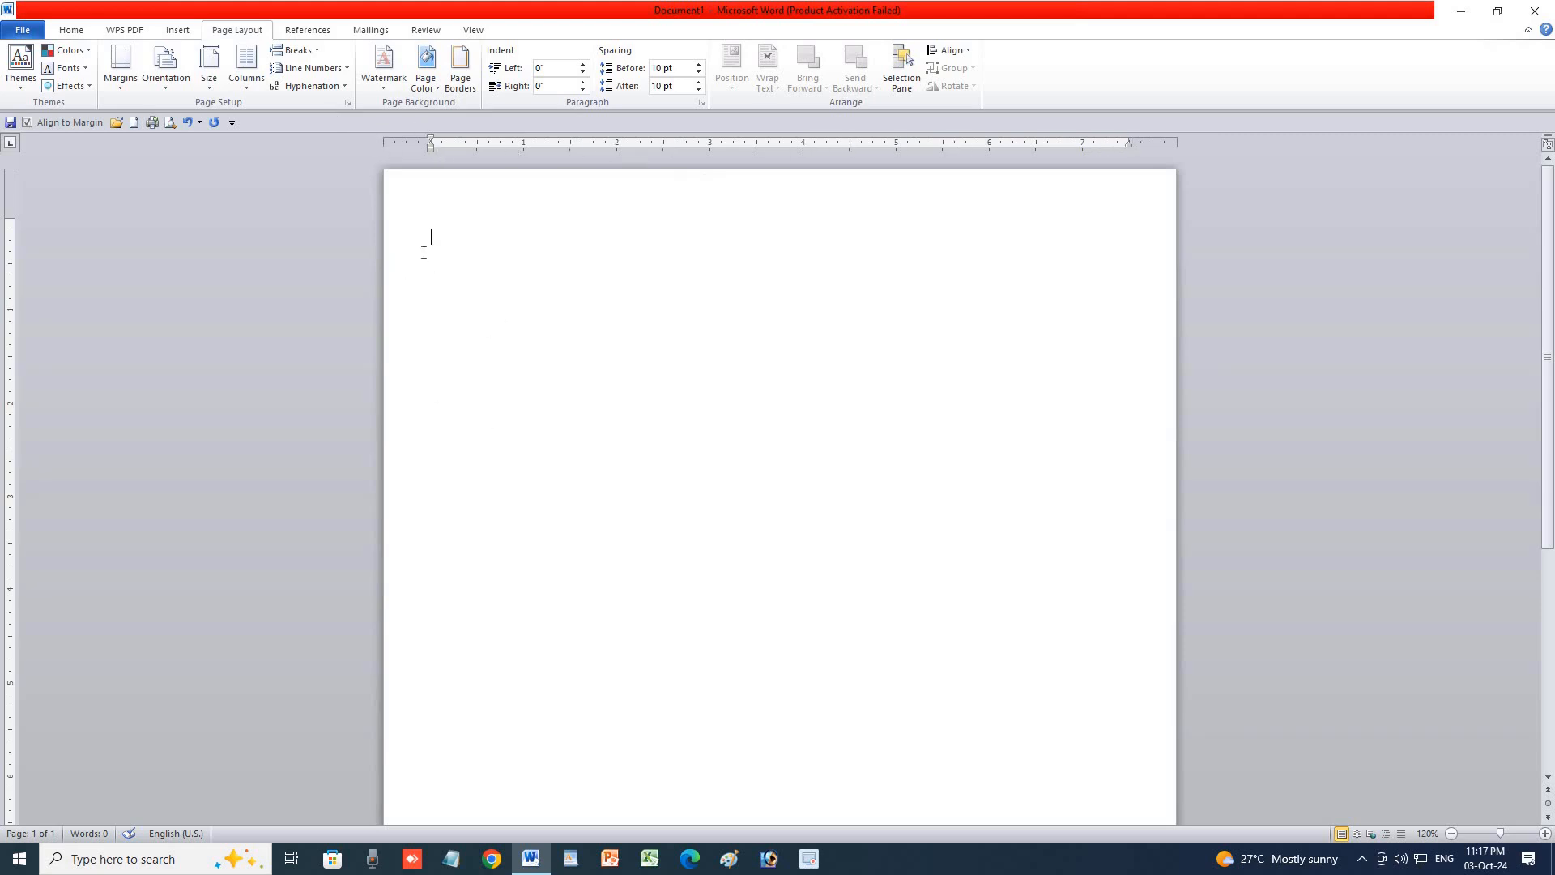
{"action": "left_click", "coordinate": [114, 91]}
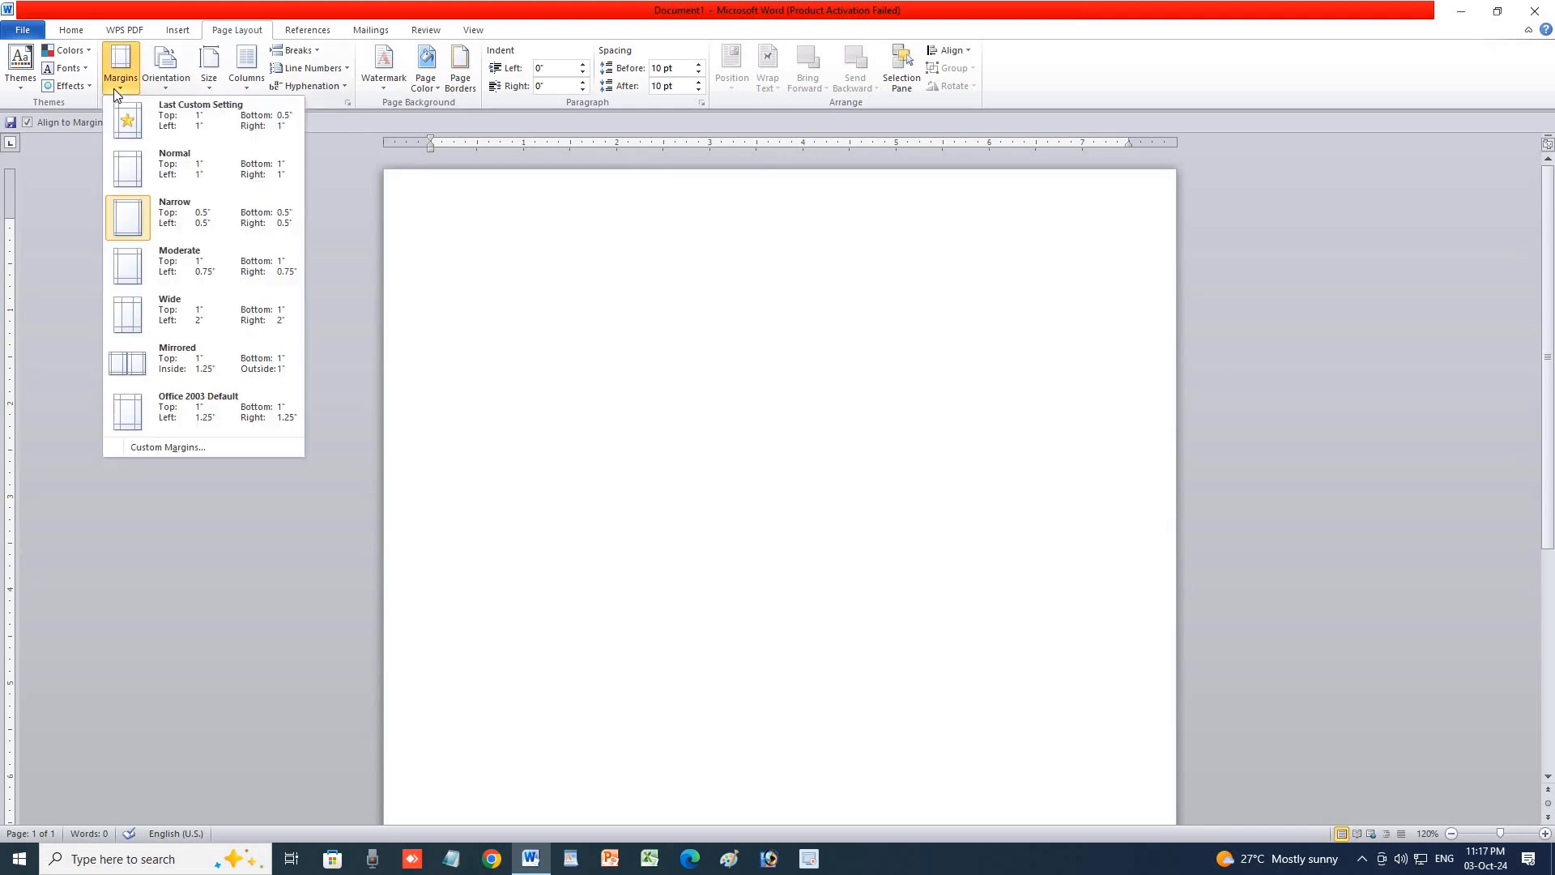
{"action": "left_click", "coordinate": [170, 260]}
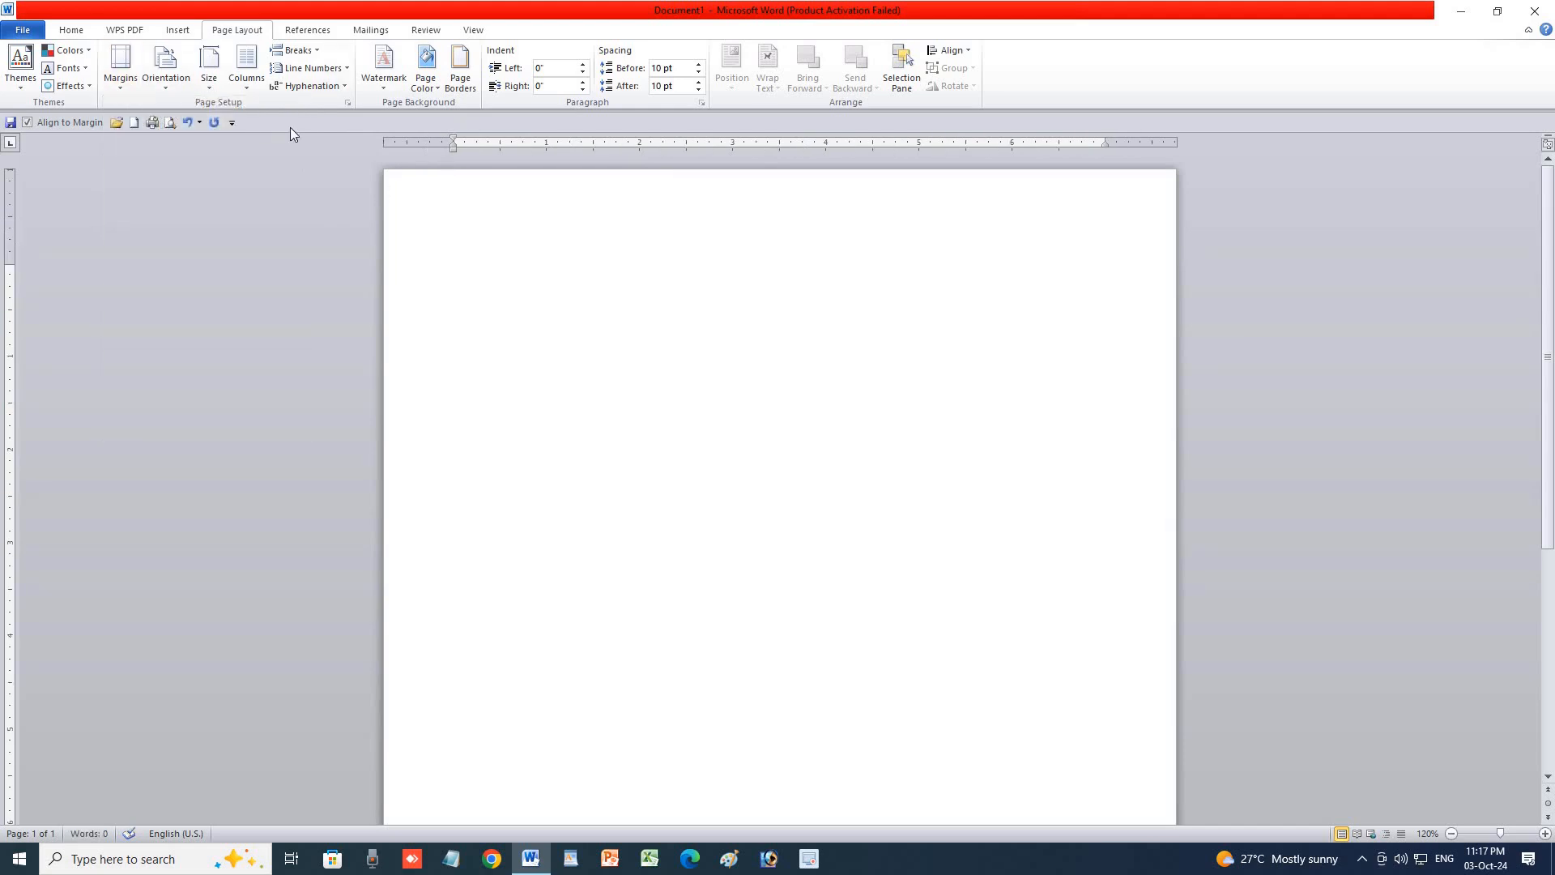
Try Wide and Office 2003 Default margins, then restore Last Custom Setting.
{"action": "left_click", "coordinate": [133, 85]}
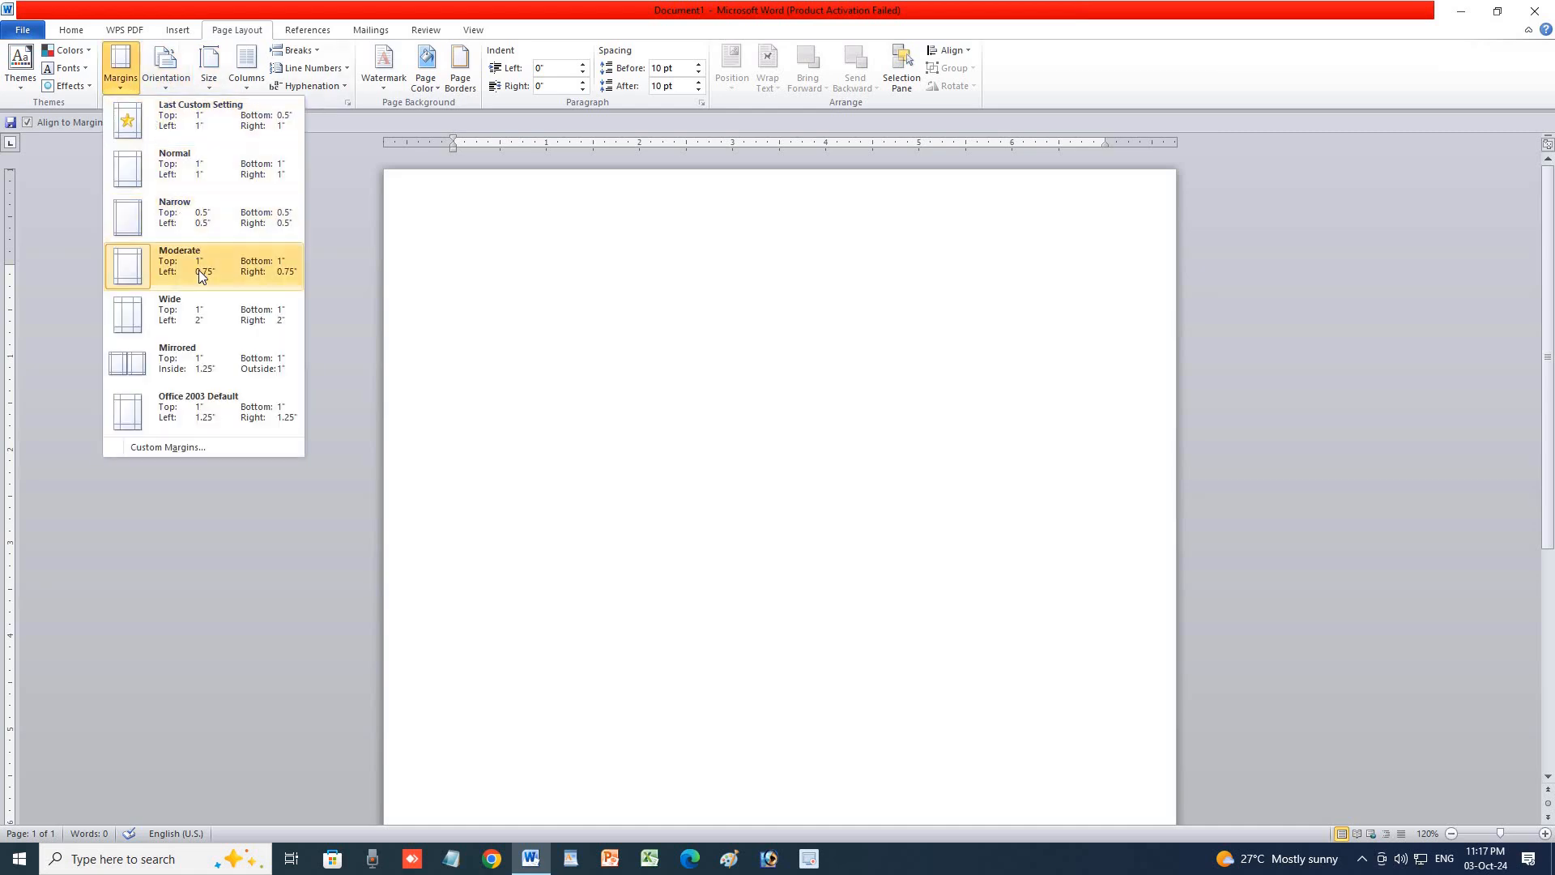
{"action": "left_click", "coordinate": [201, 322]}
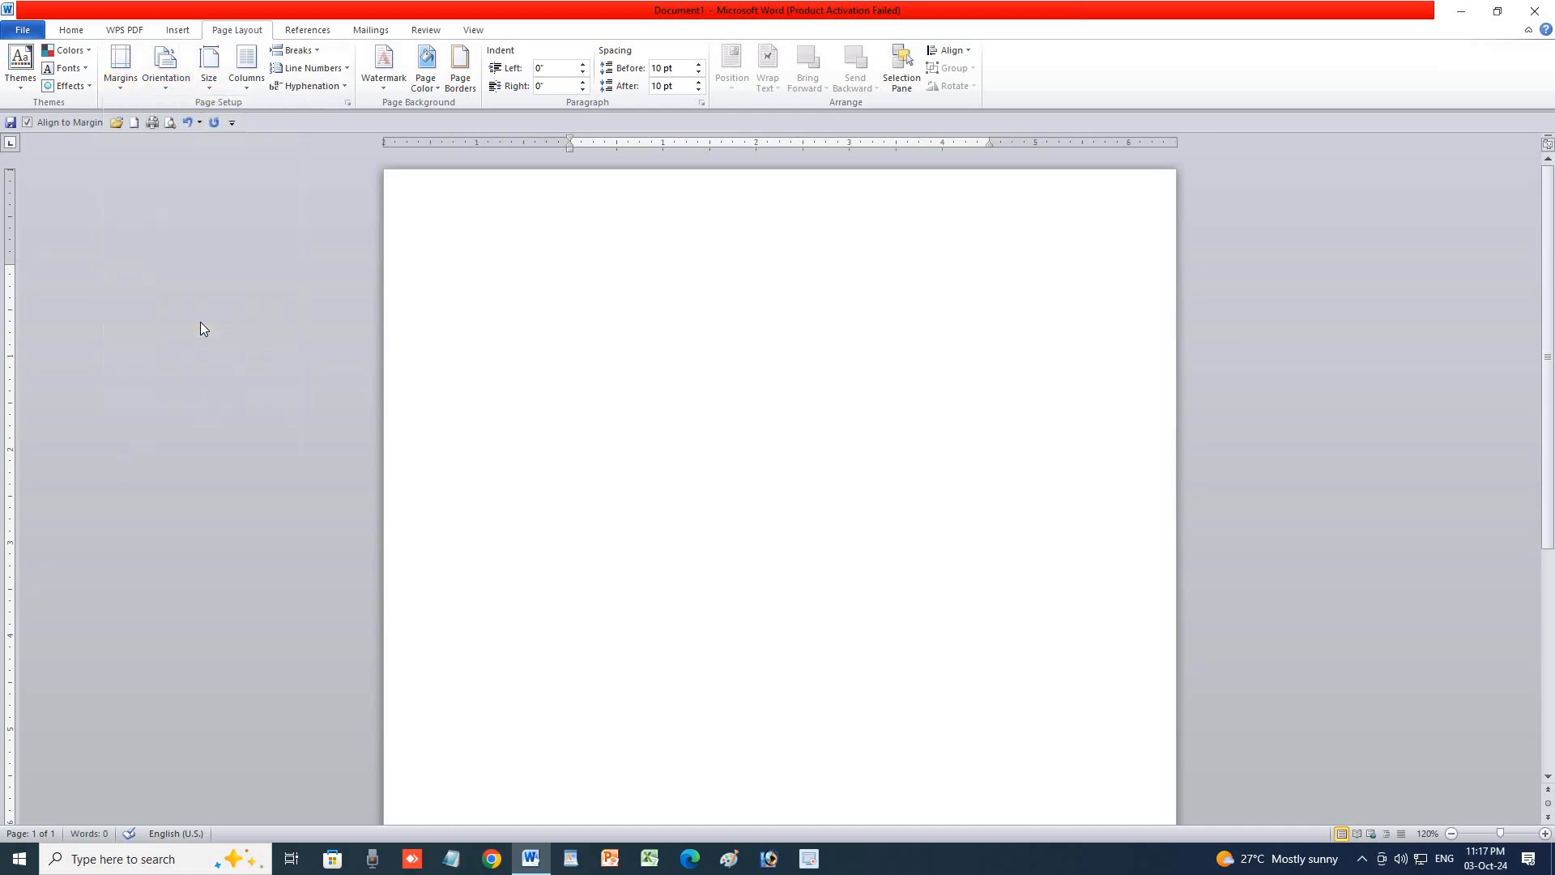
{"action": "left_click", "coordinate": [128, 81]}
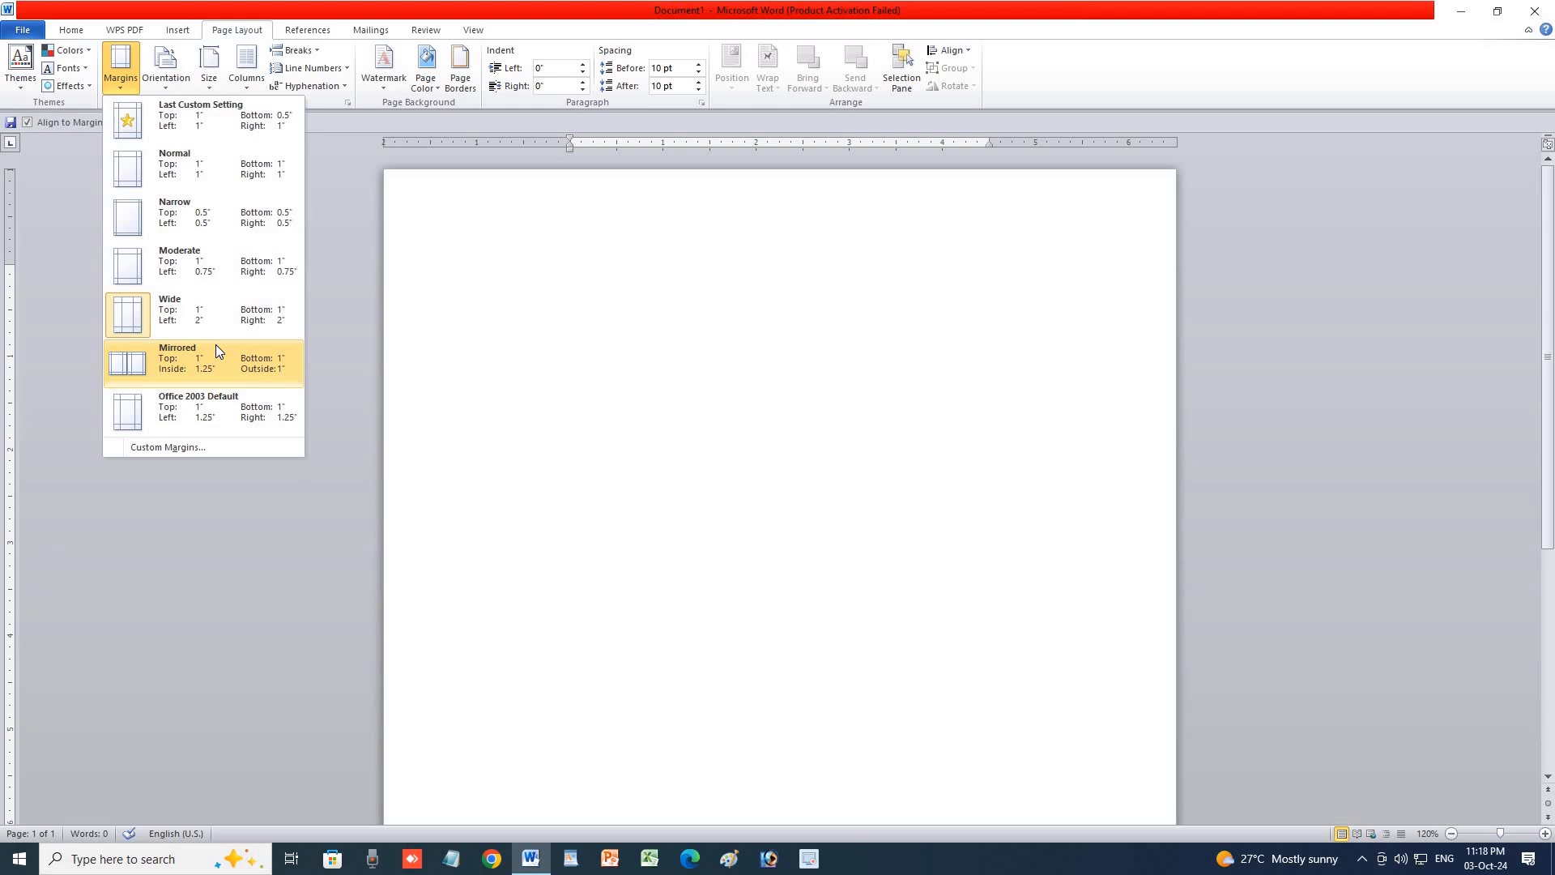
{"action": "left_click", "coordinate": [222, 401]}
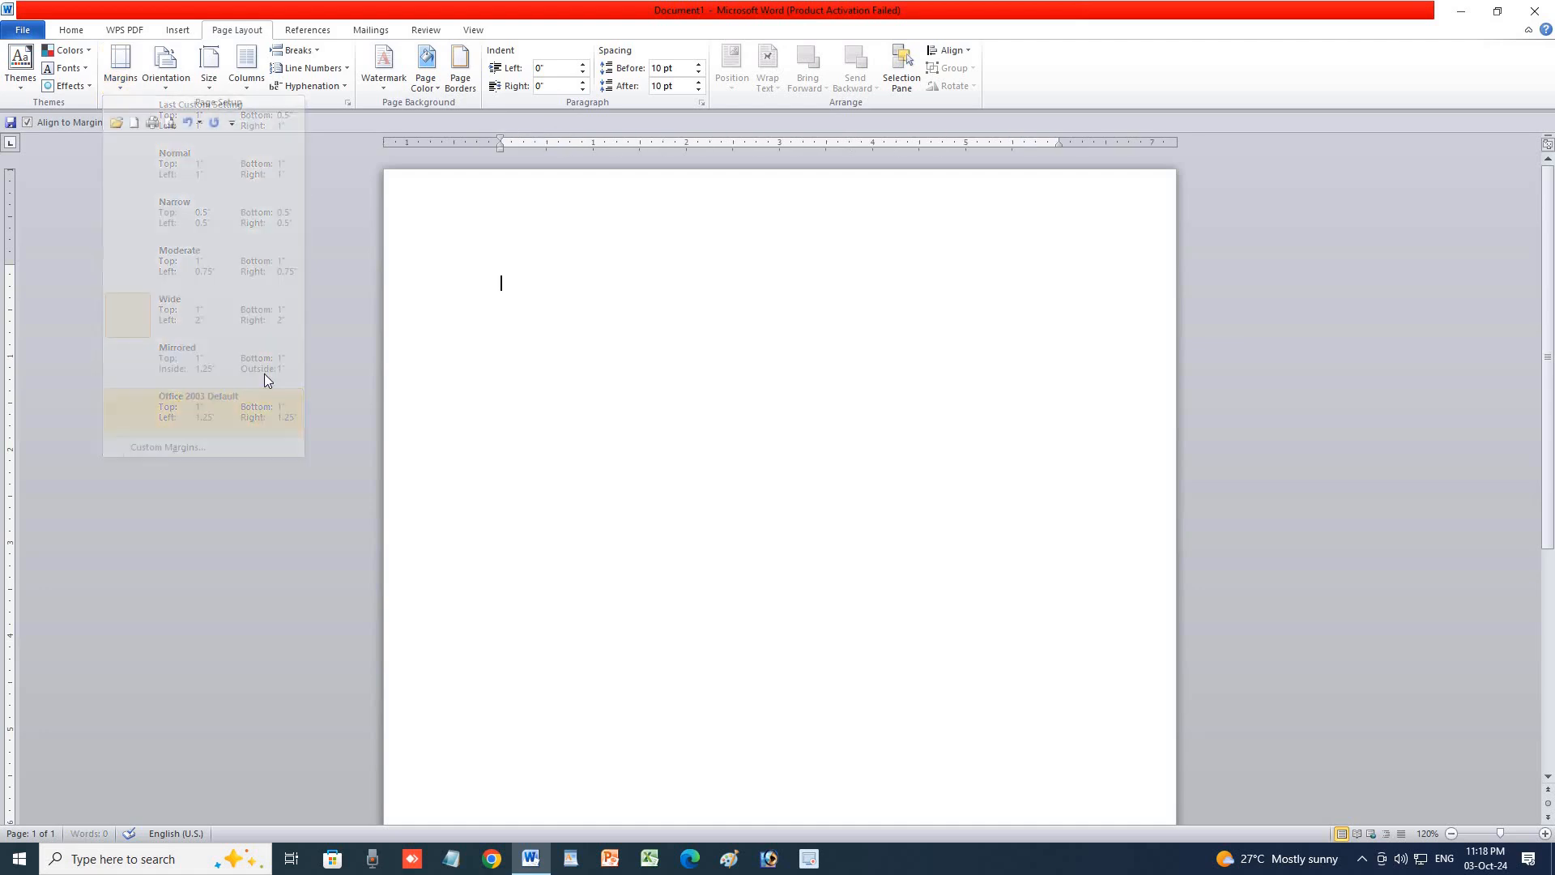
{"action": "left_click", "coordinate": [121, 81]}
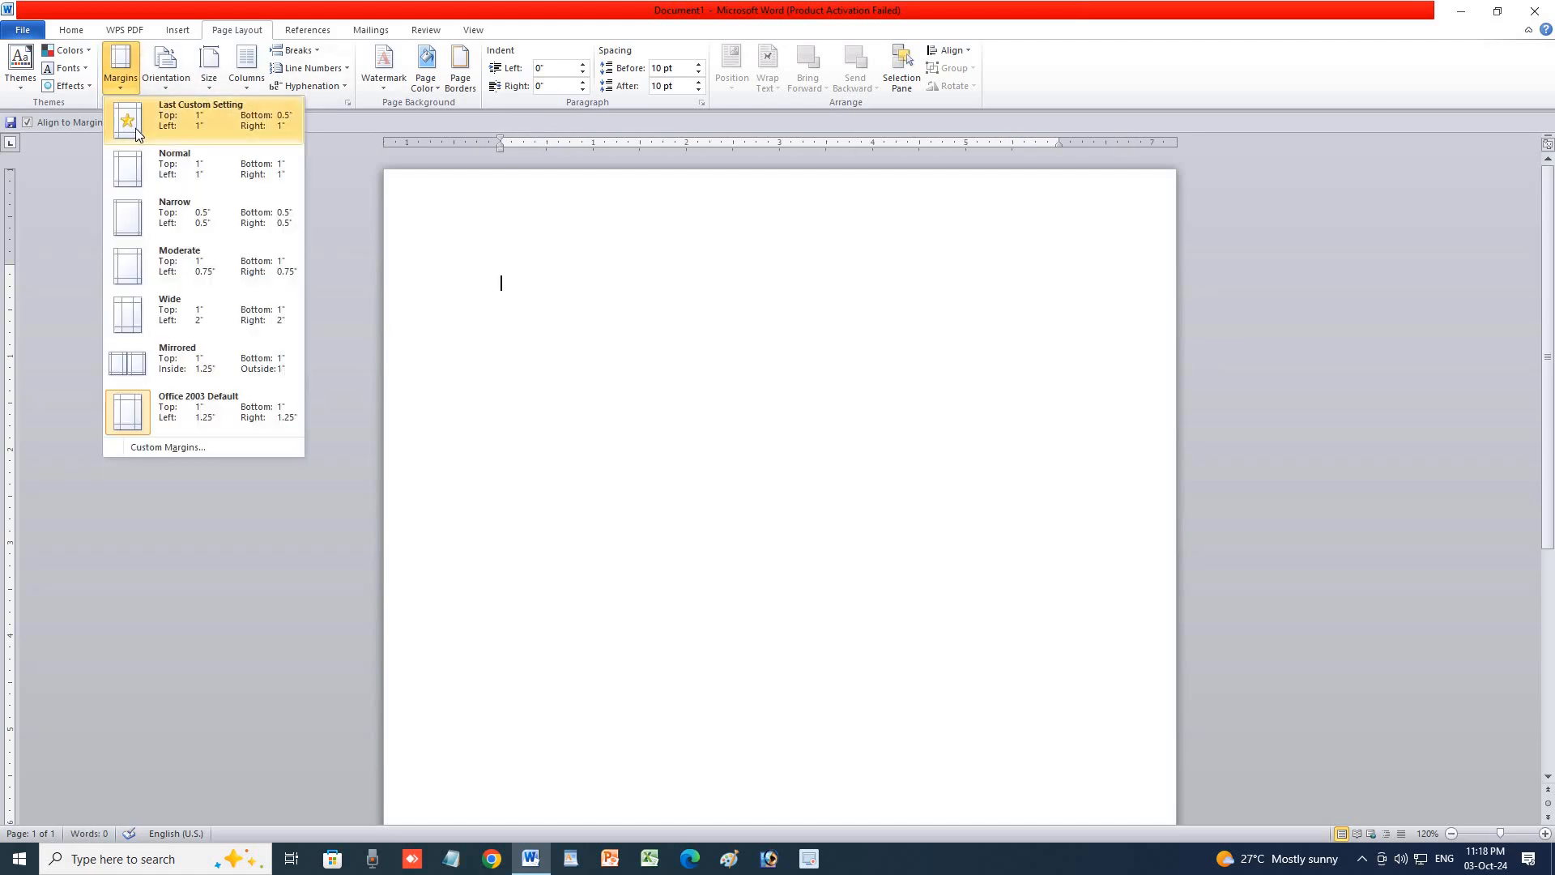
{"action": "left_click", "coordinate": [135, 128]}
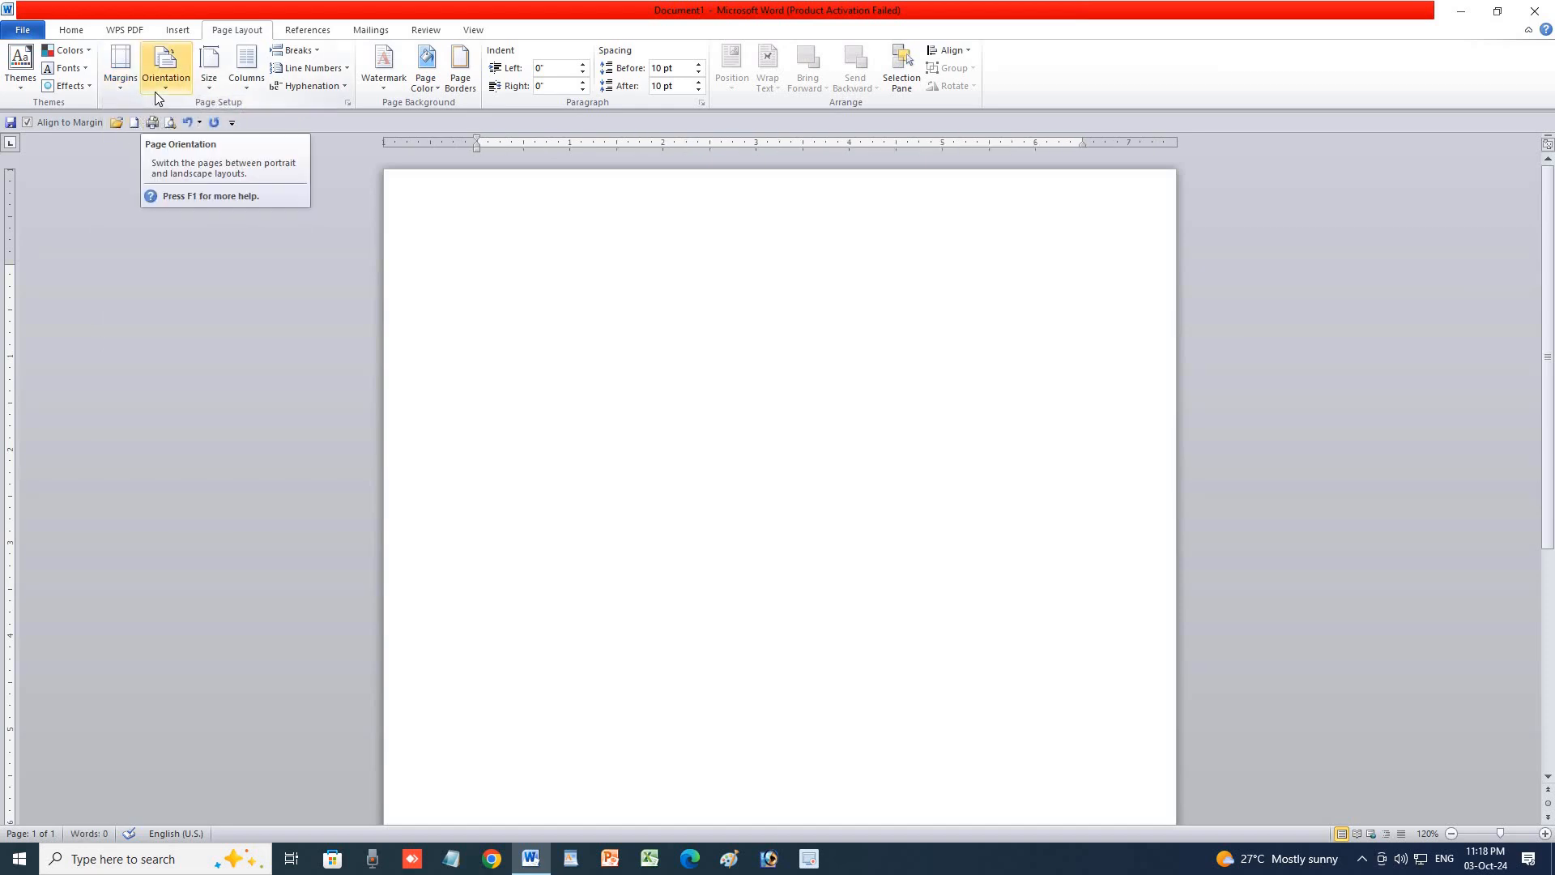
Turn the page to landscape and zoom out to 90% to see it whole.
{"action": "left_click", "coordinate": [156, 93]}
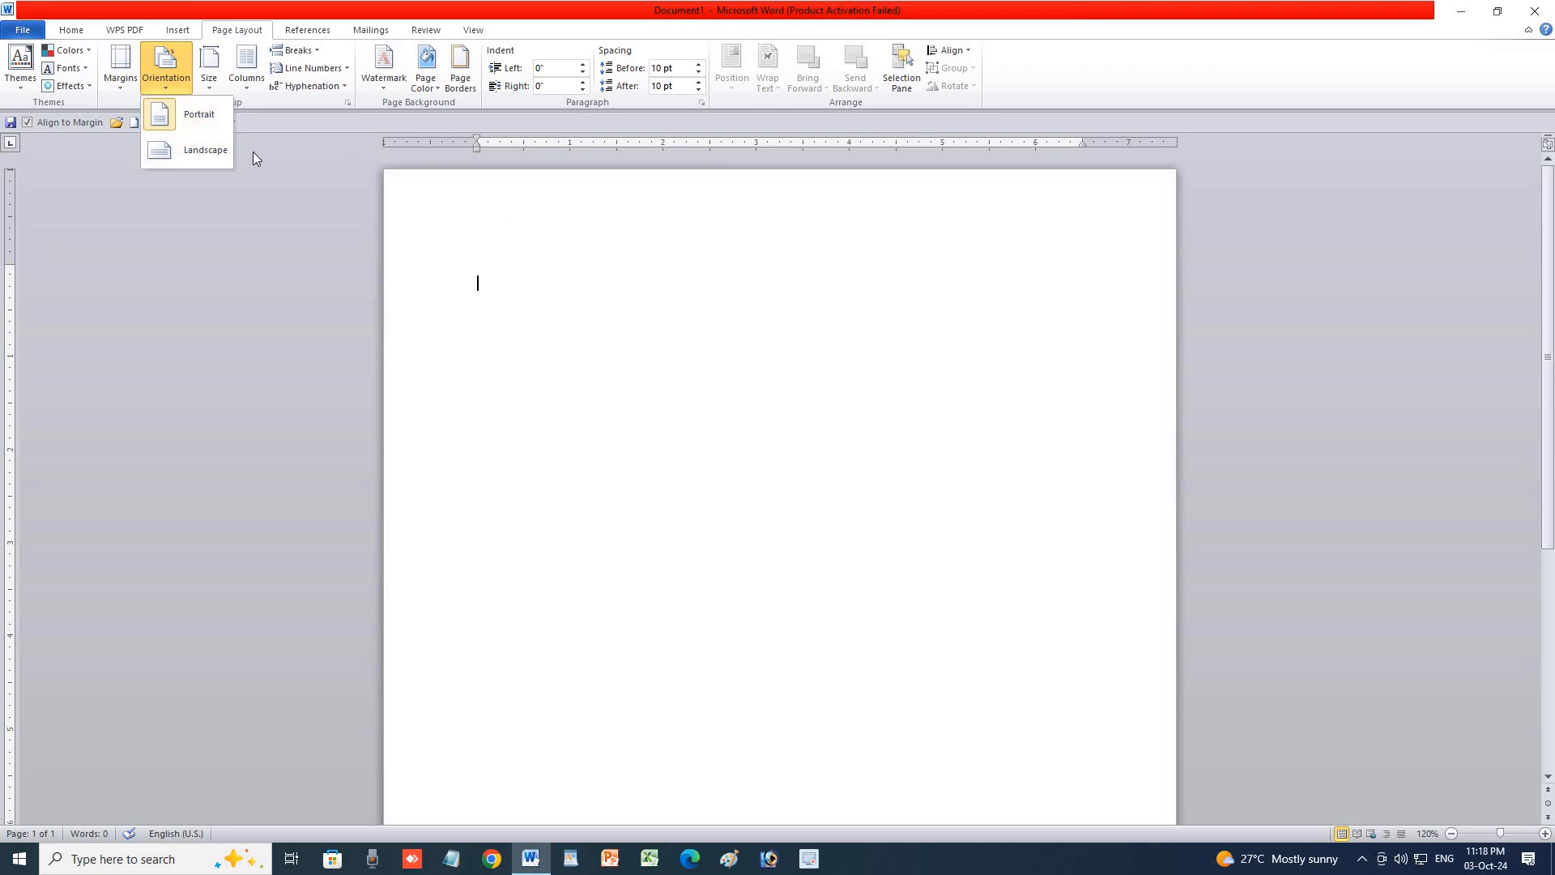
{"action": "left_click", "coordinate": [203, 150]}
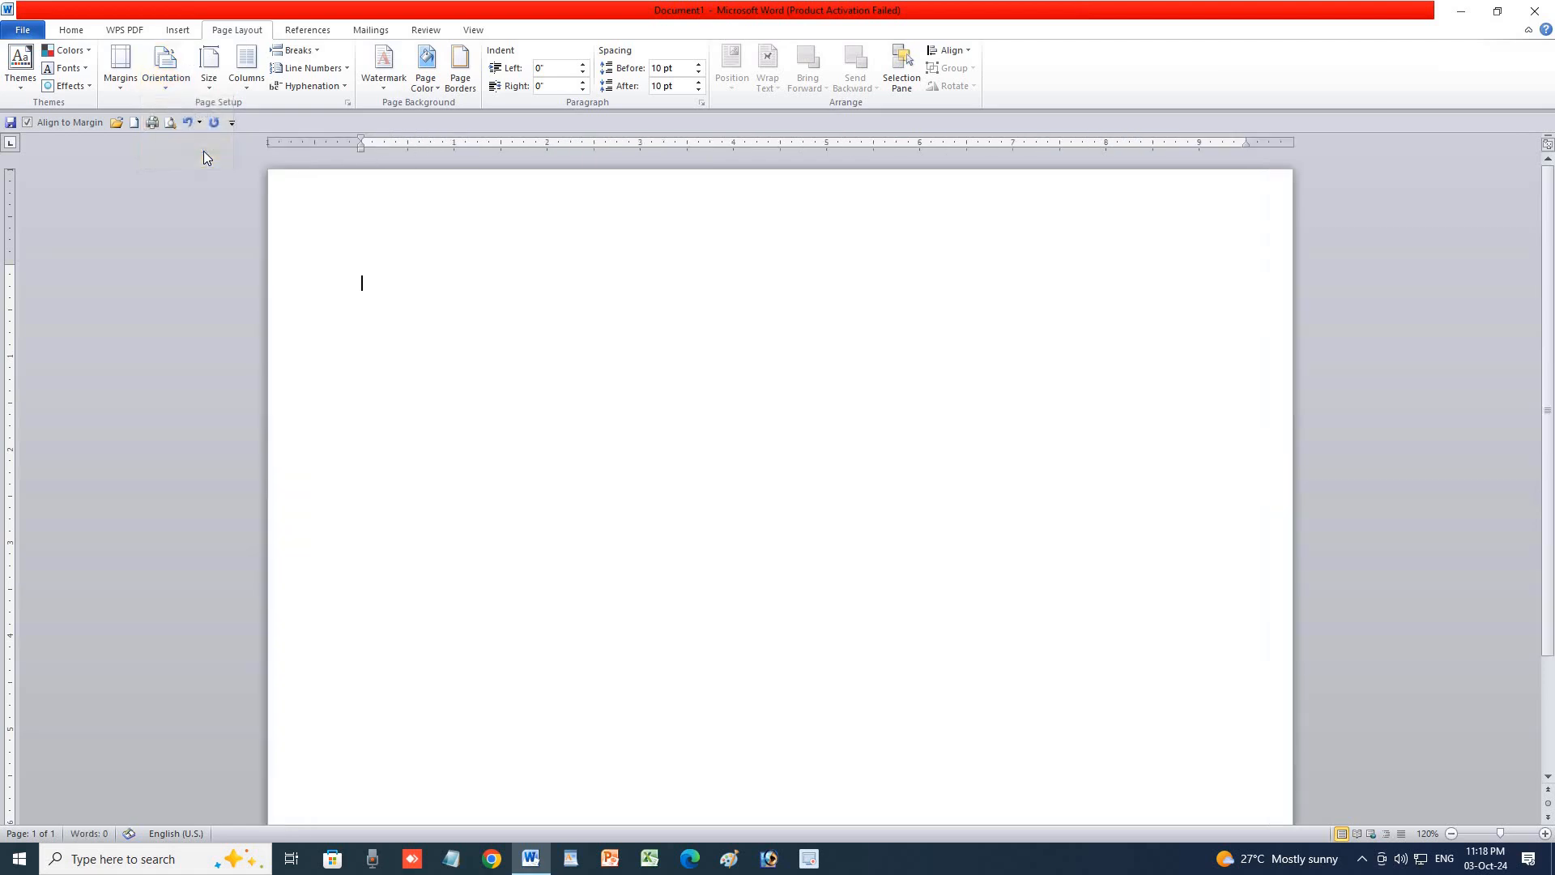
{"action": "left_click", "coordinate": [1452, 834]}
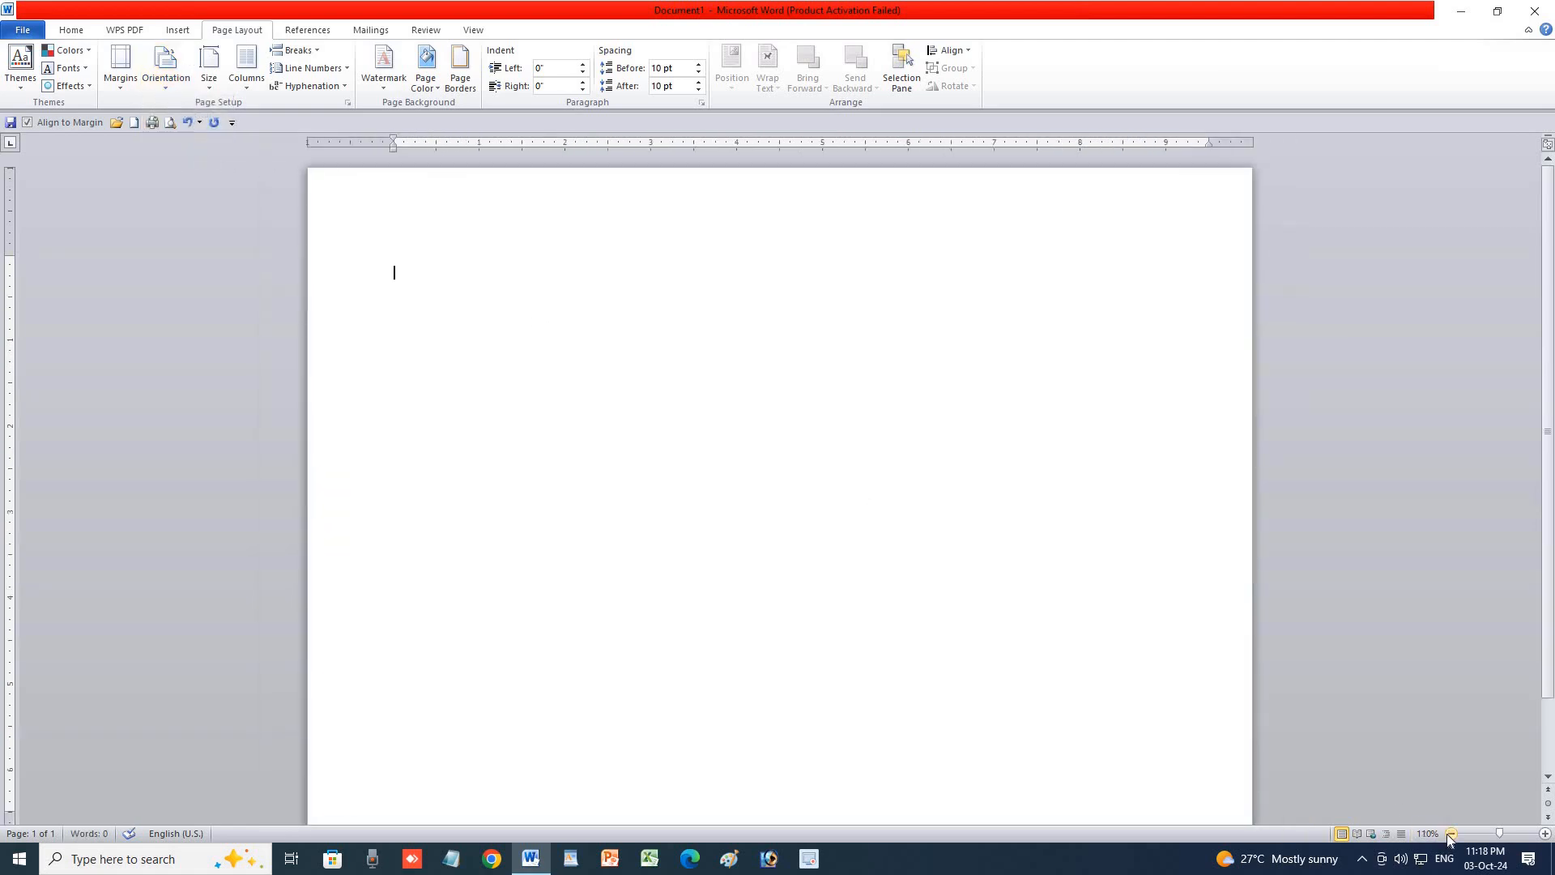
{"action": "left_click", "coordinate": [1452, 833]}
{"action": "left_click", "coordinate": [1452, 834]}
{"action": "left_click", "coordinate": [1452, 834]}
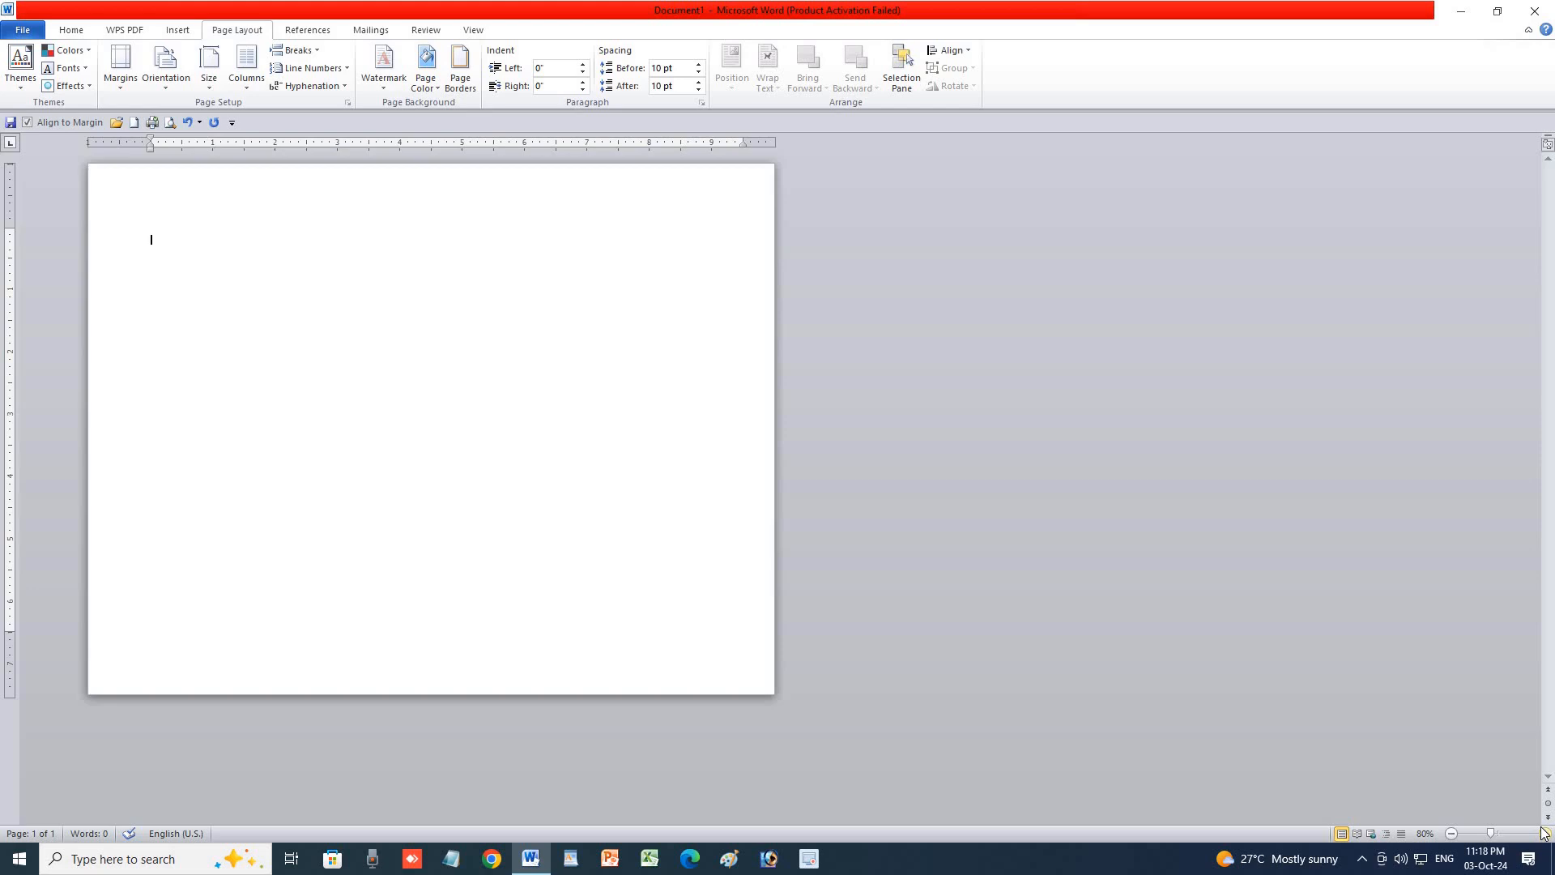
{"action": "left_click", "coordinate": [1545, 834]}
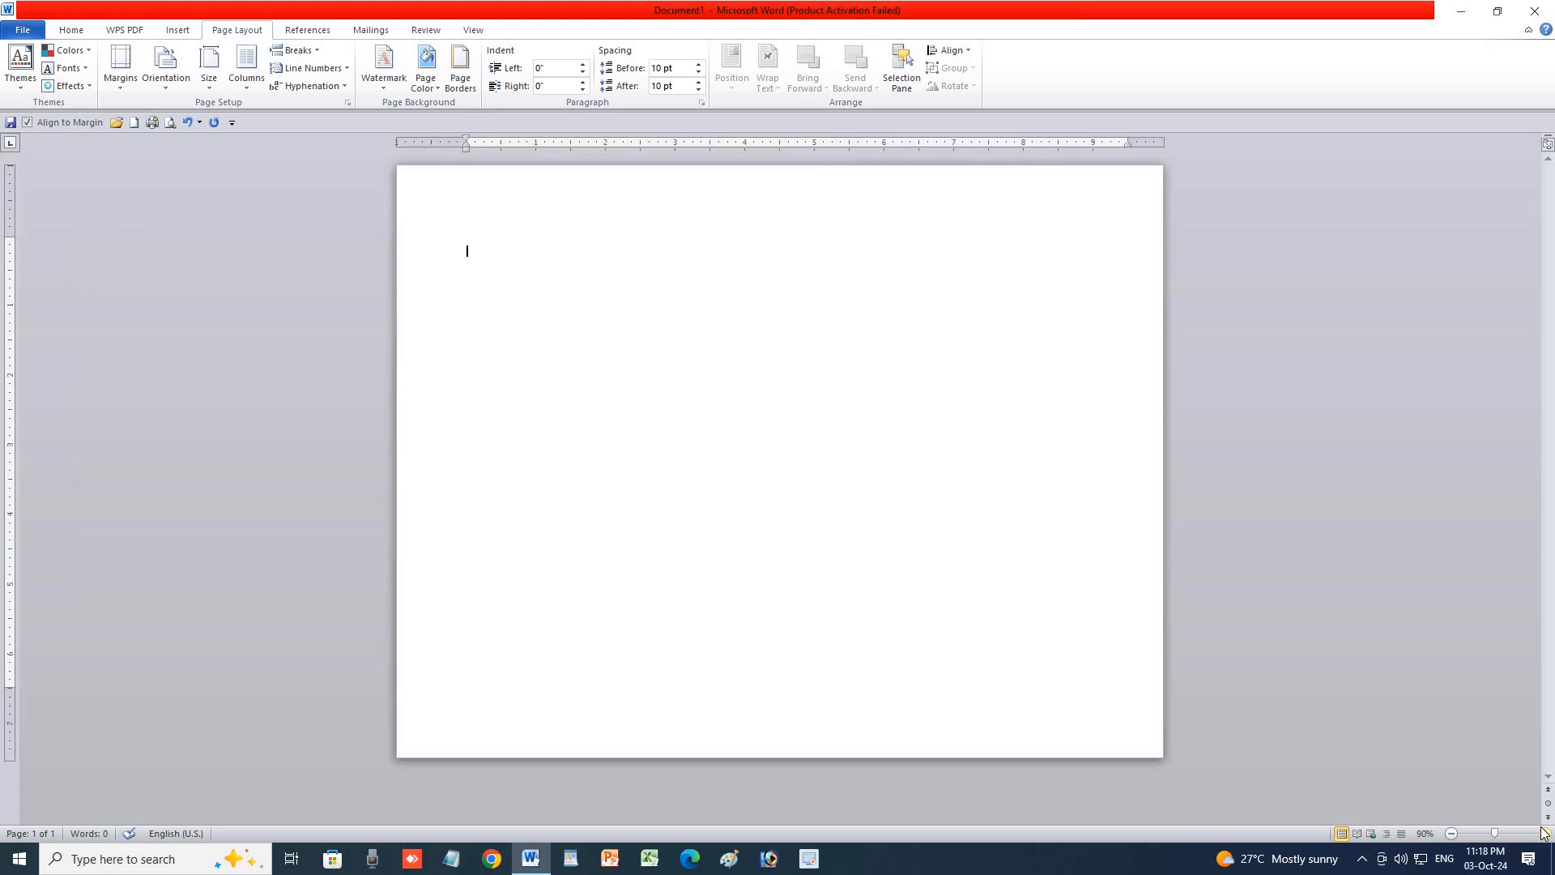
Toggle the orientation between portrait and landscape, ending on portrait.
{"action": "left_click", "coordinate": [121, 81]}
{"action": "left_click", "coordinate": [158, 86]}
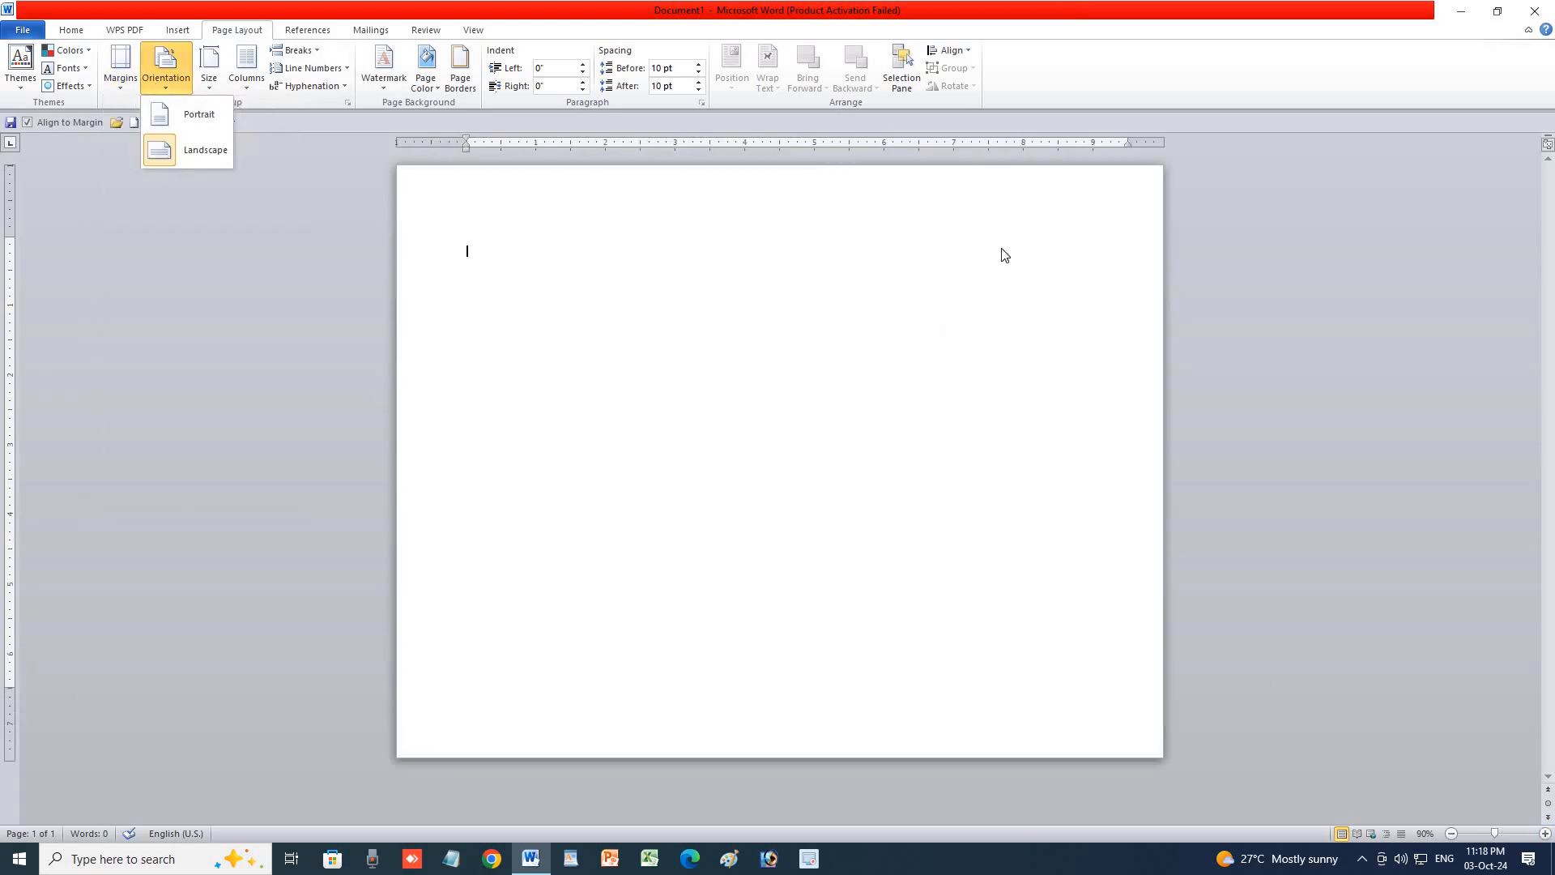
{"action": "left_click", "coordinate": [193, 119]}
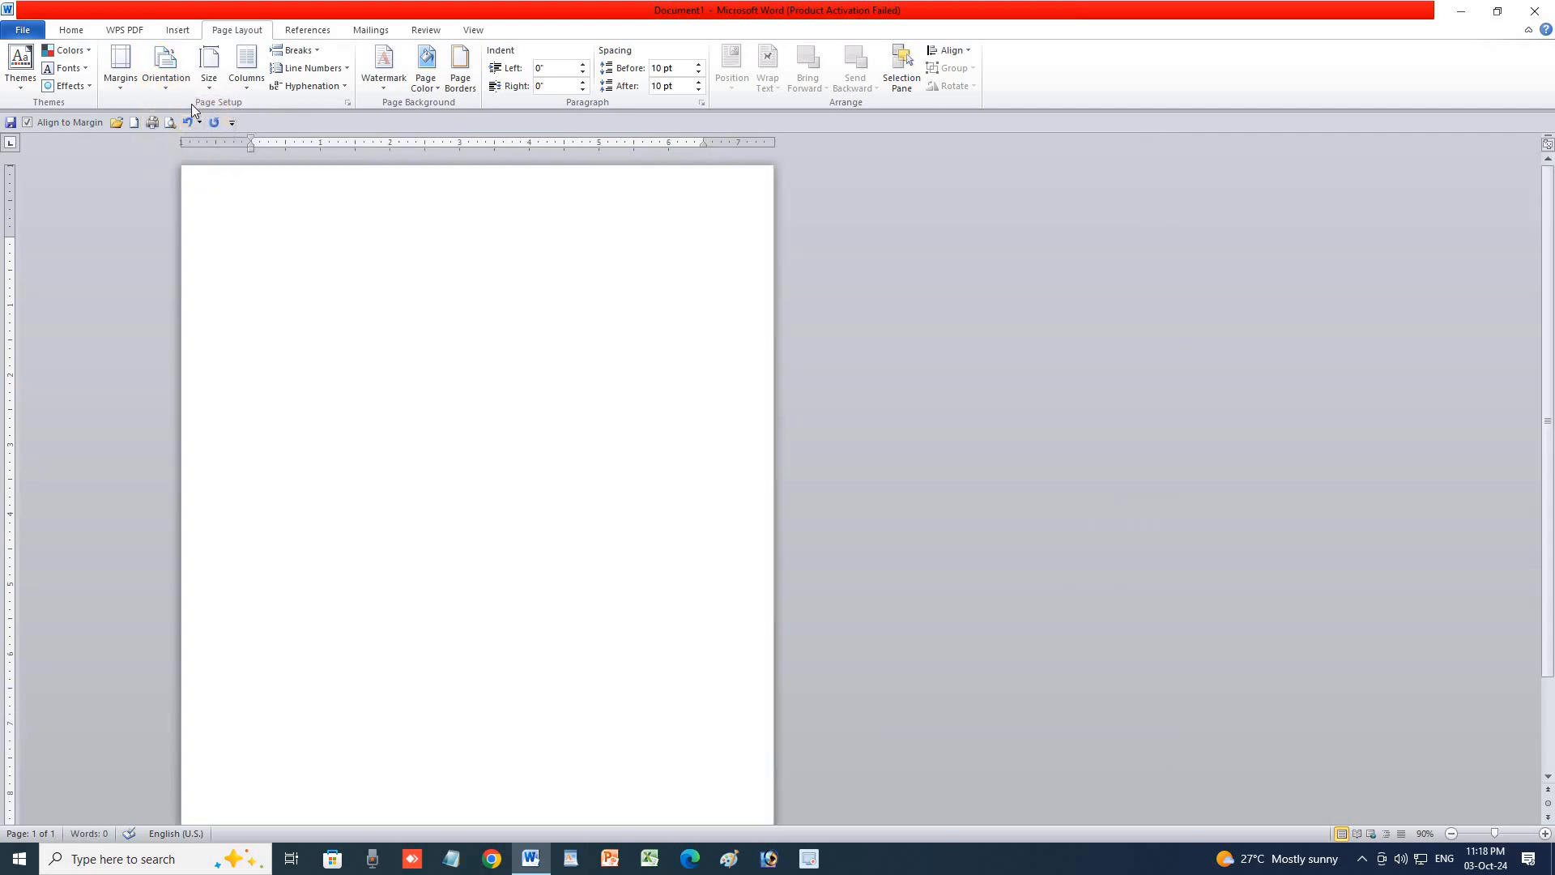
{"action": "left_click", "coordinate": [169, 85]}
{"action": "left_click", "coordinate": [205, 143]}
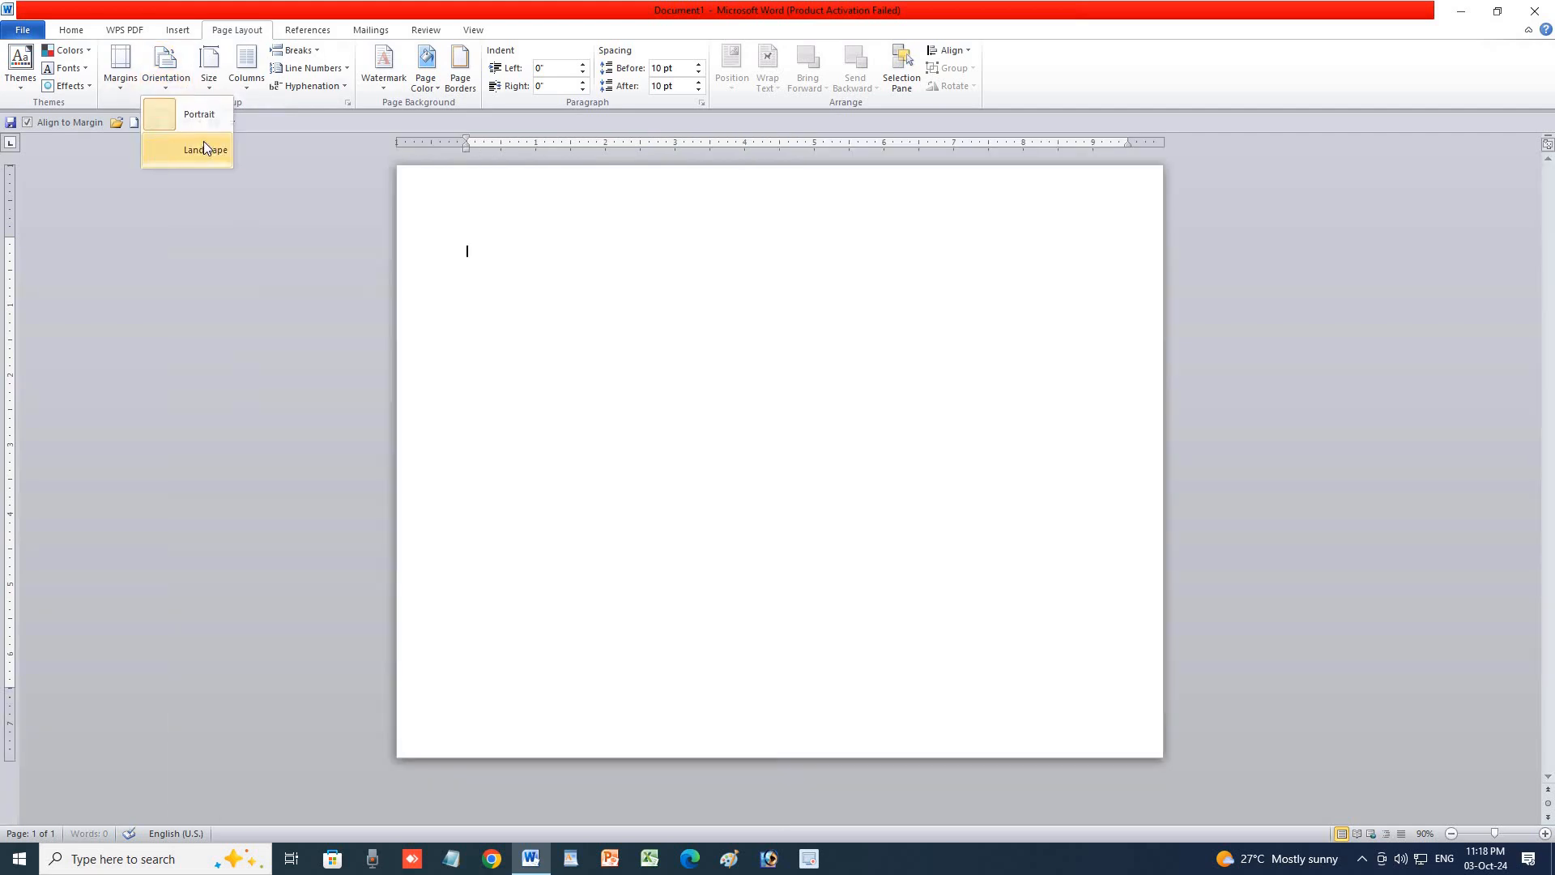
{"action": "left_click", "coordinate": [172, 92]}
{"action": "left_click", "coordinate": [176, 102]}
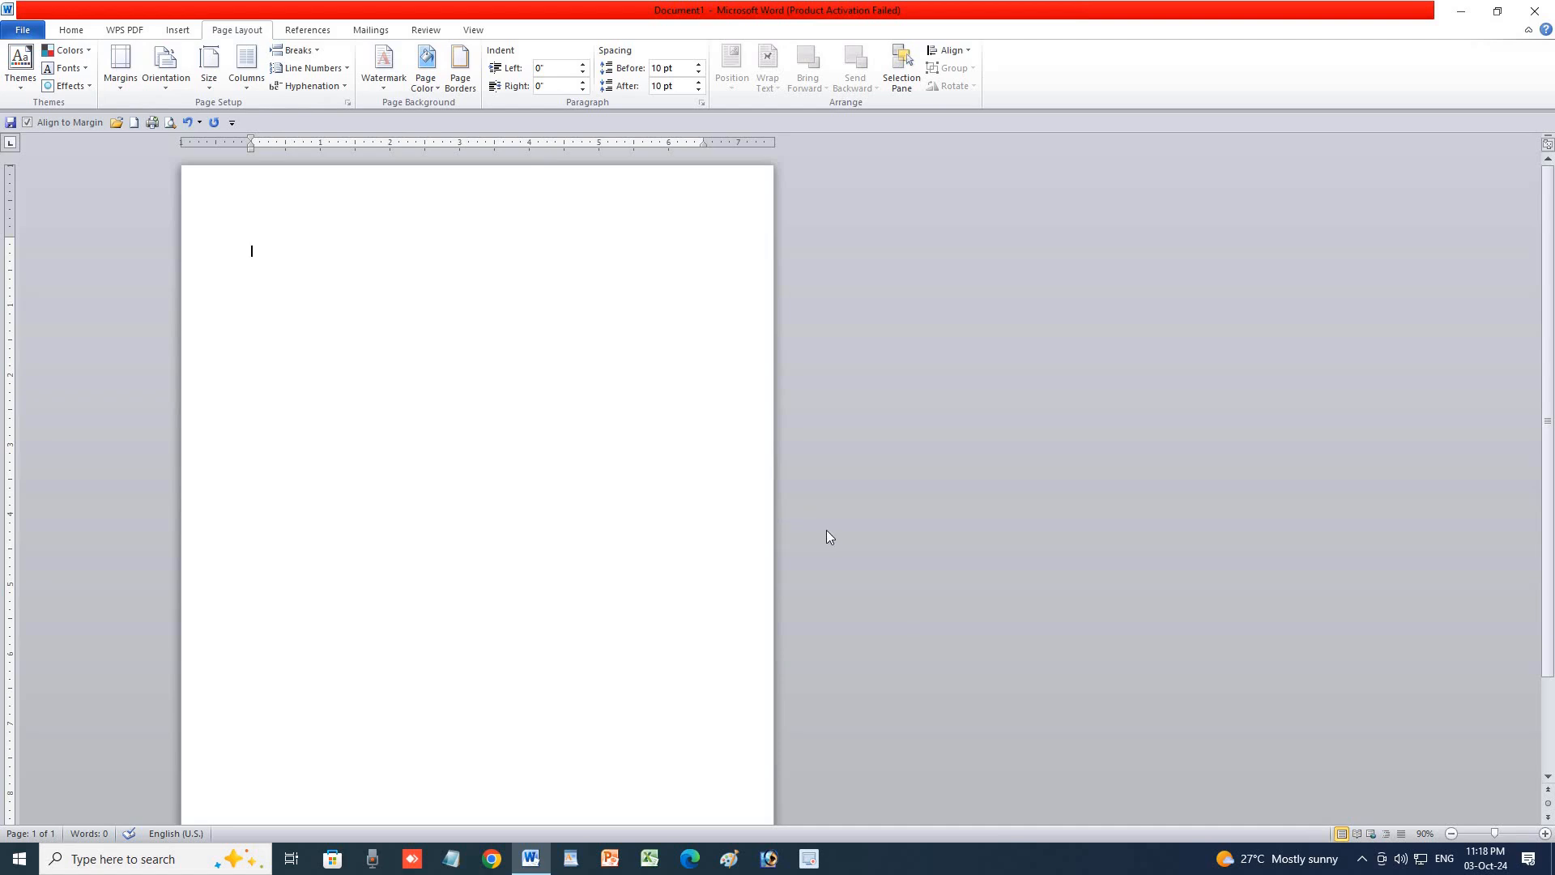
Set the paper size to A4.
{"action": "left_click", "coordinate": [215, 85]}
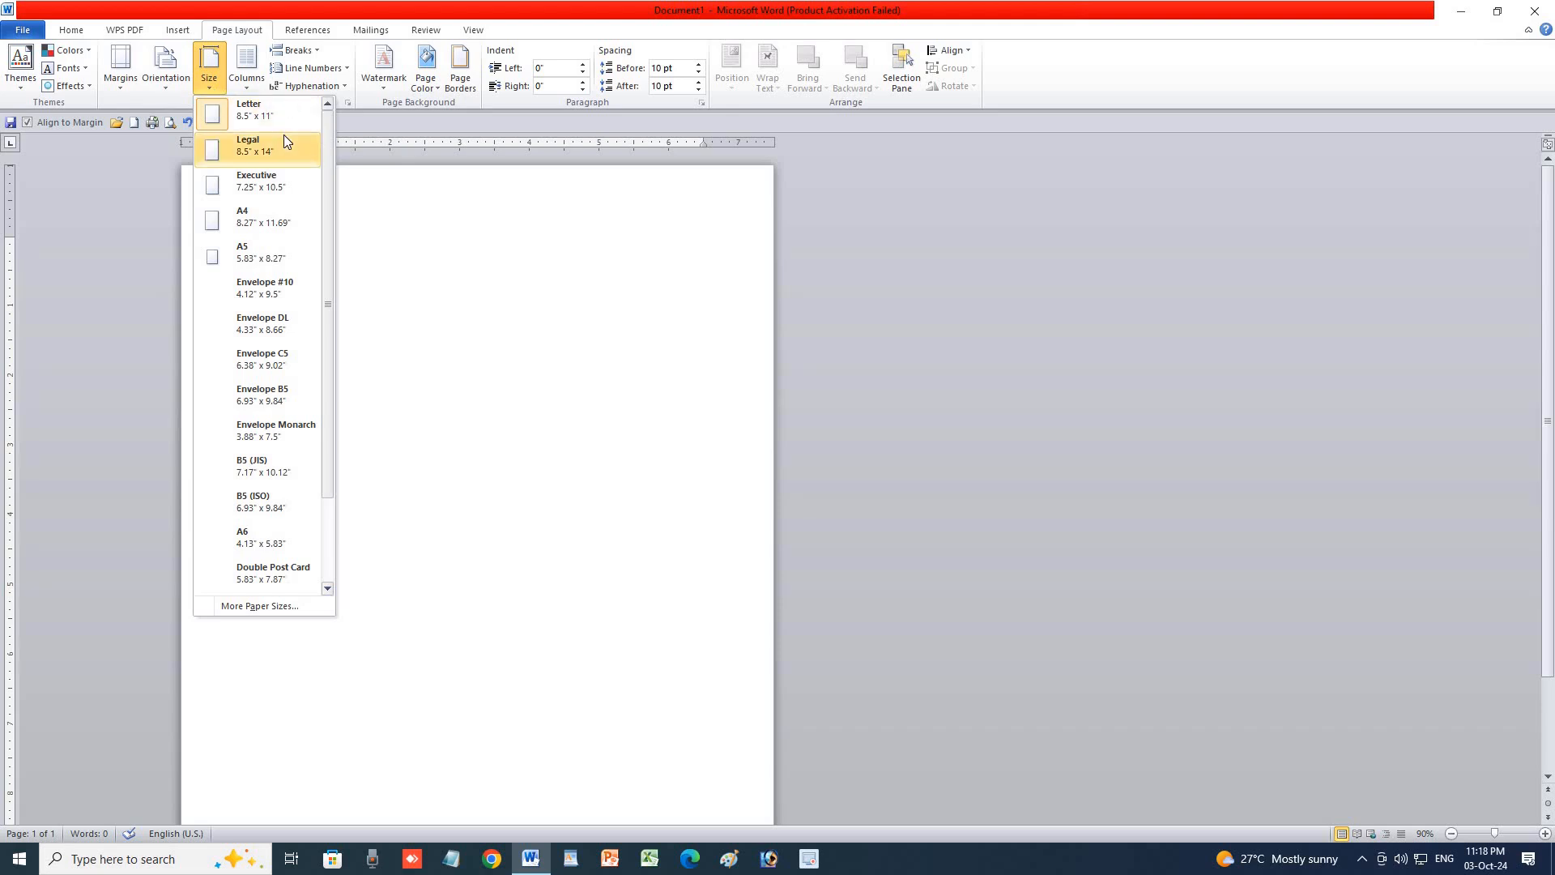
{"action": "left_click", "coordinate": [274, 220]}
{"action": "left_click", "coordinate": [209, 69]}
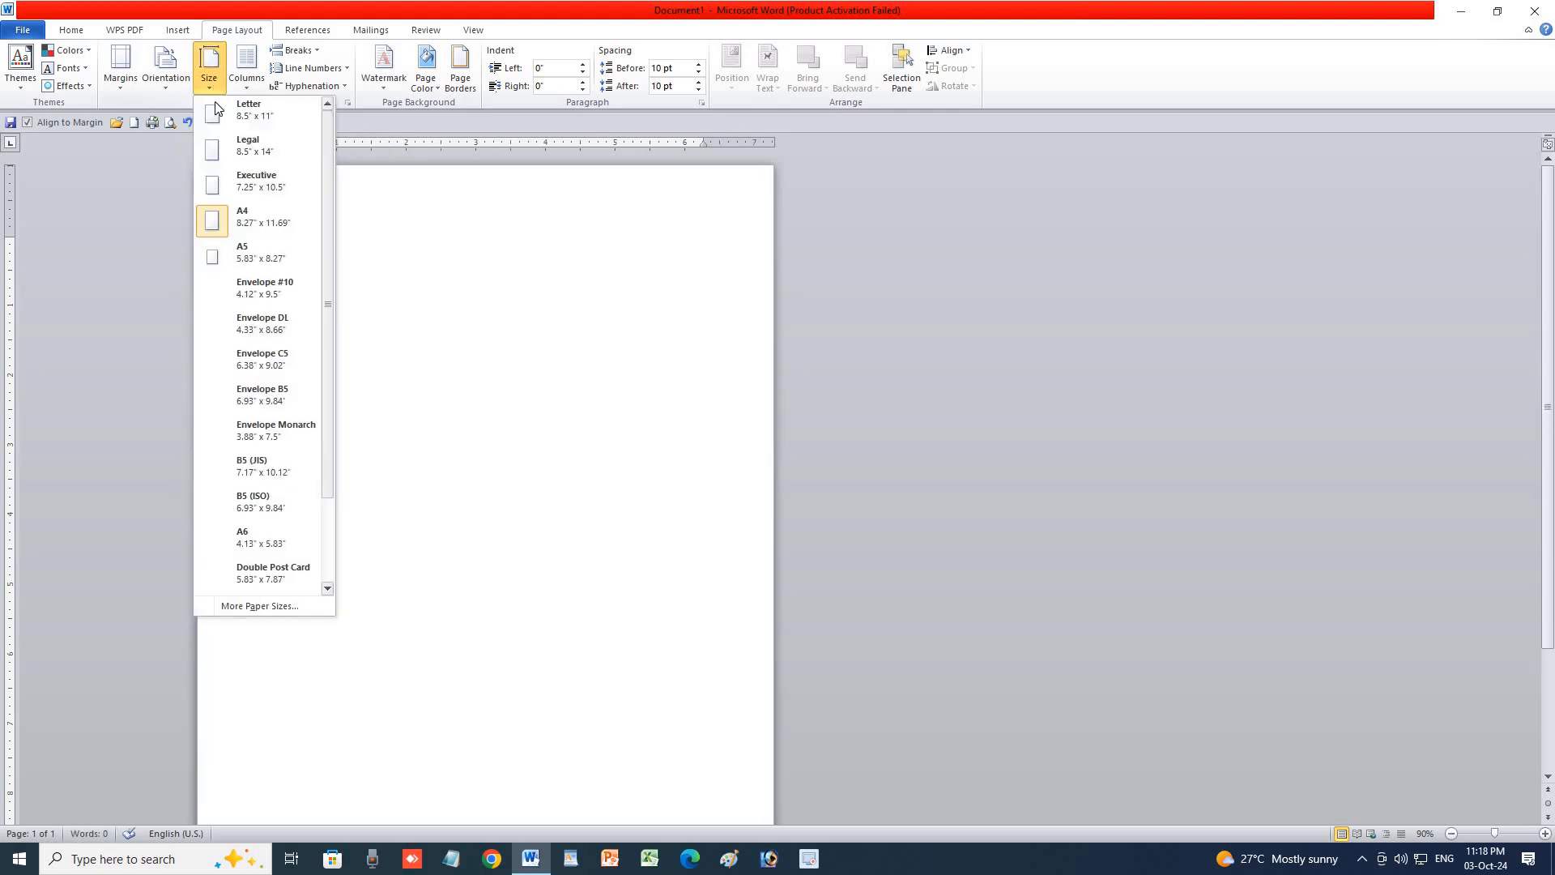
{"action": "left_click", "coordinate": [270, 236]}
{"action": "left_click", "coordinate": [166, 69]}
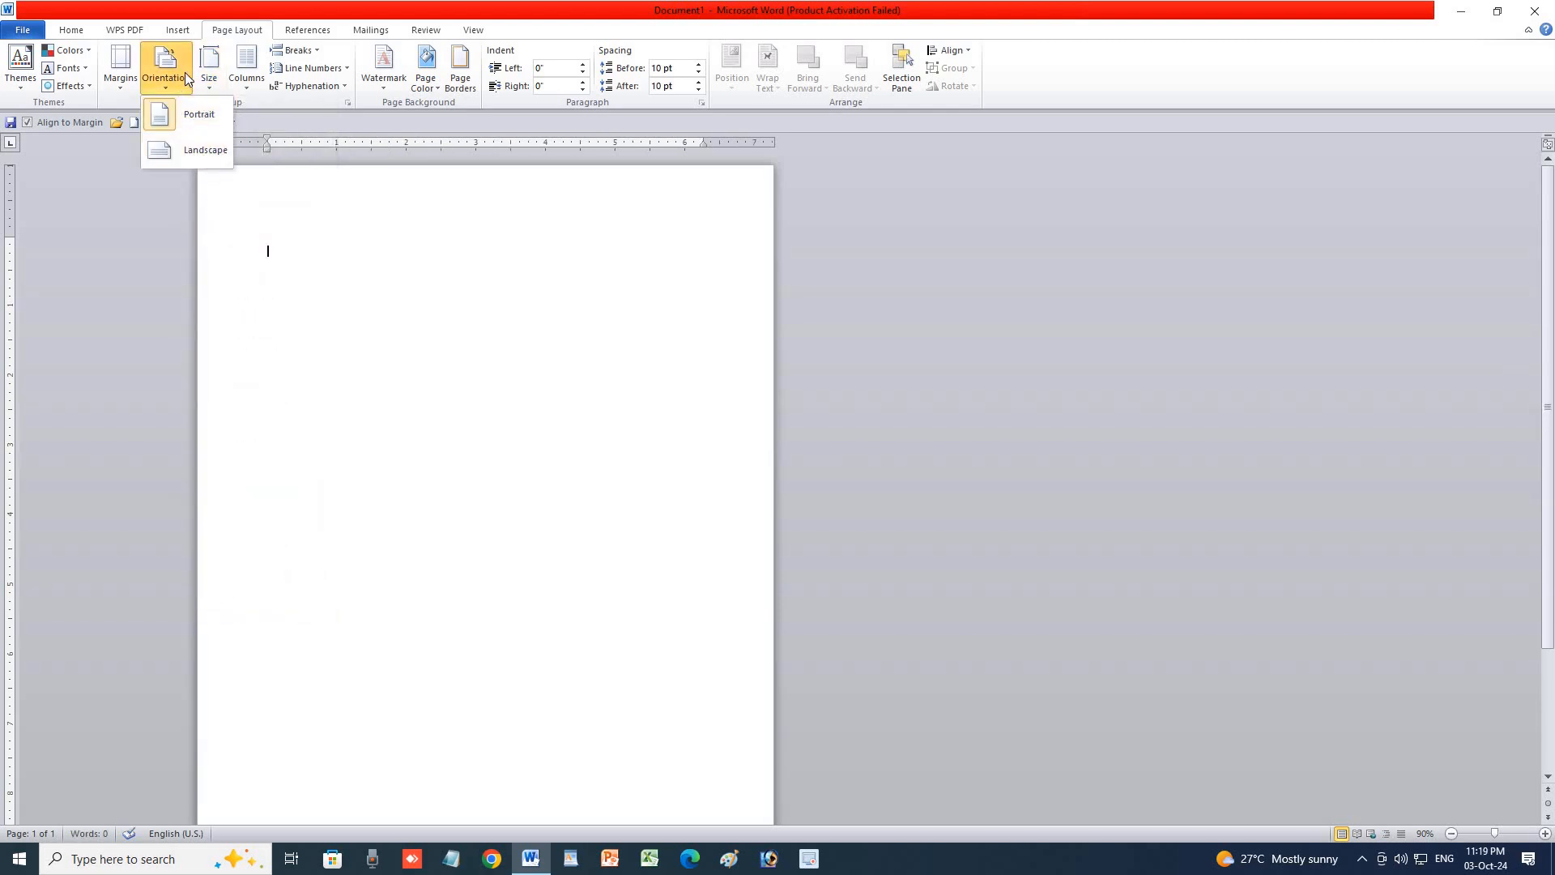
Try the A5, Envelope #10 and Envelope C5 paper sizes.
{"action": "left_click", "coordinate": [210, 69]}
{"action": "left_click", "coordinate": [261, 254]}
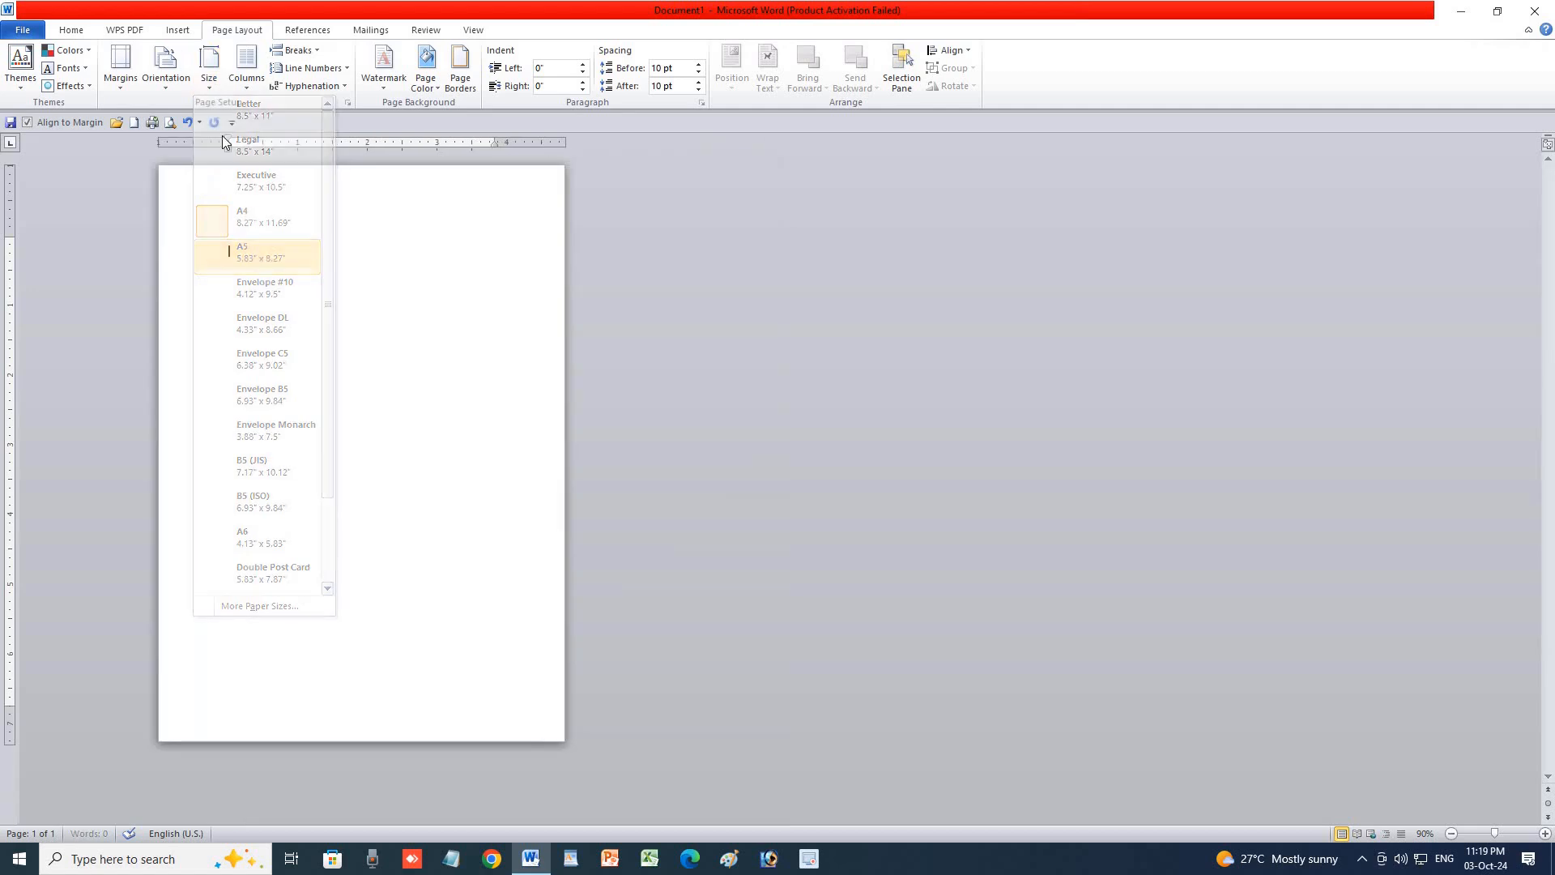
{"action": "left_click", "coordinate": [209, 68]}
{"action": "left_click", "coordinate": [263, 289]}
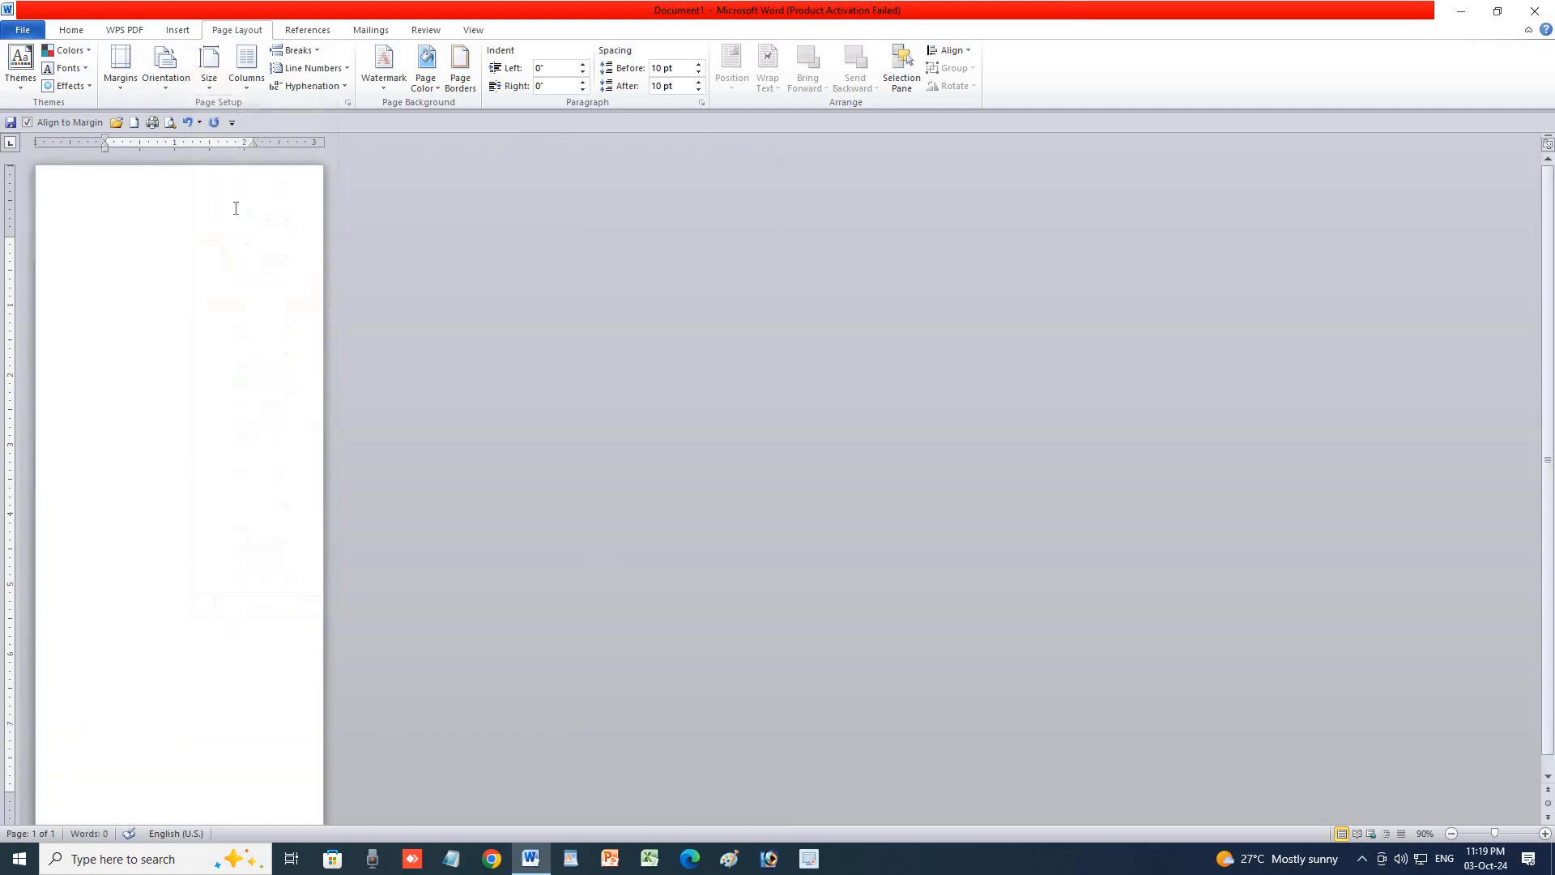
{"action": "left_click", "coordinate": [217, 91]}
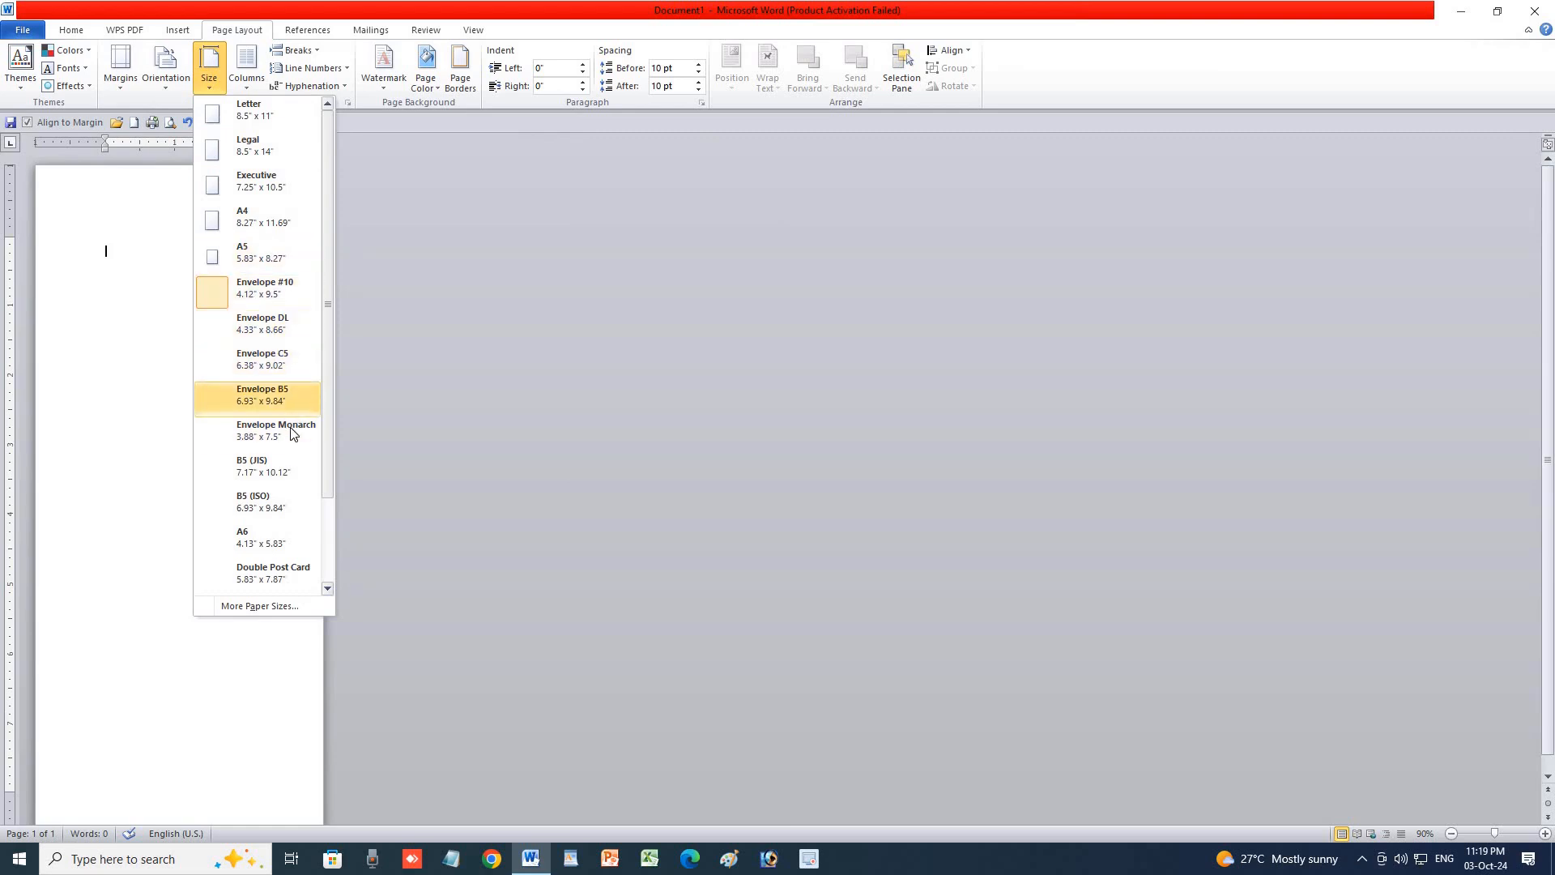
{"action": "left_click", "coordinate": [270, 360]}
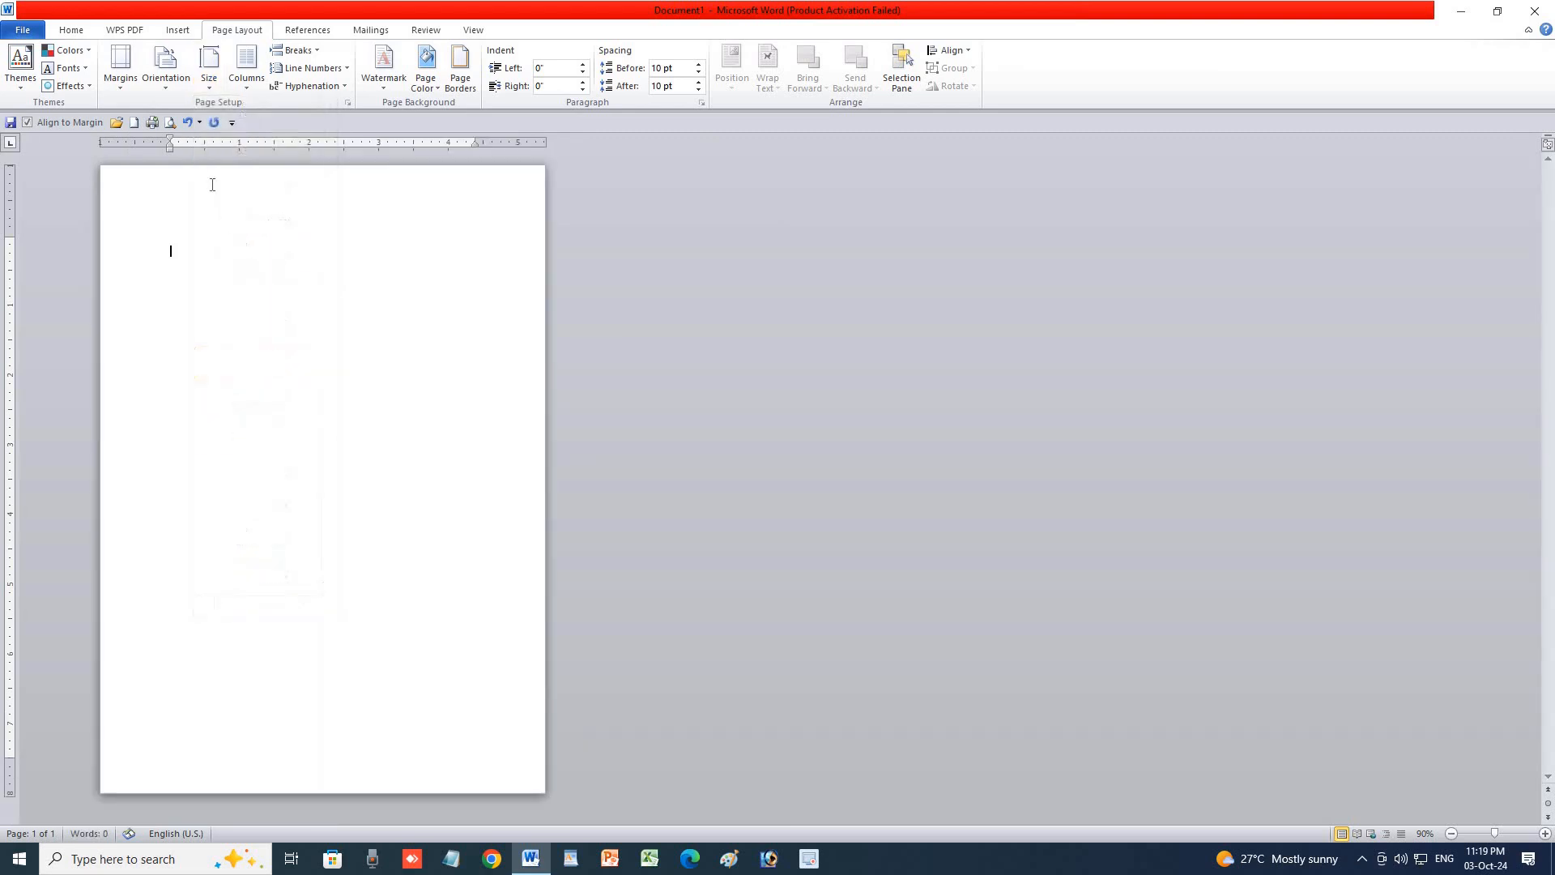
Try B5 (ISO), then return the page to A4 and zoom in.
{"action": "left_click", "coordinate": [208, 90]}
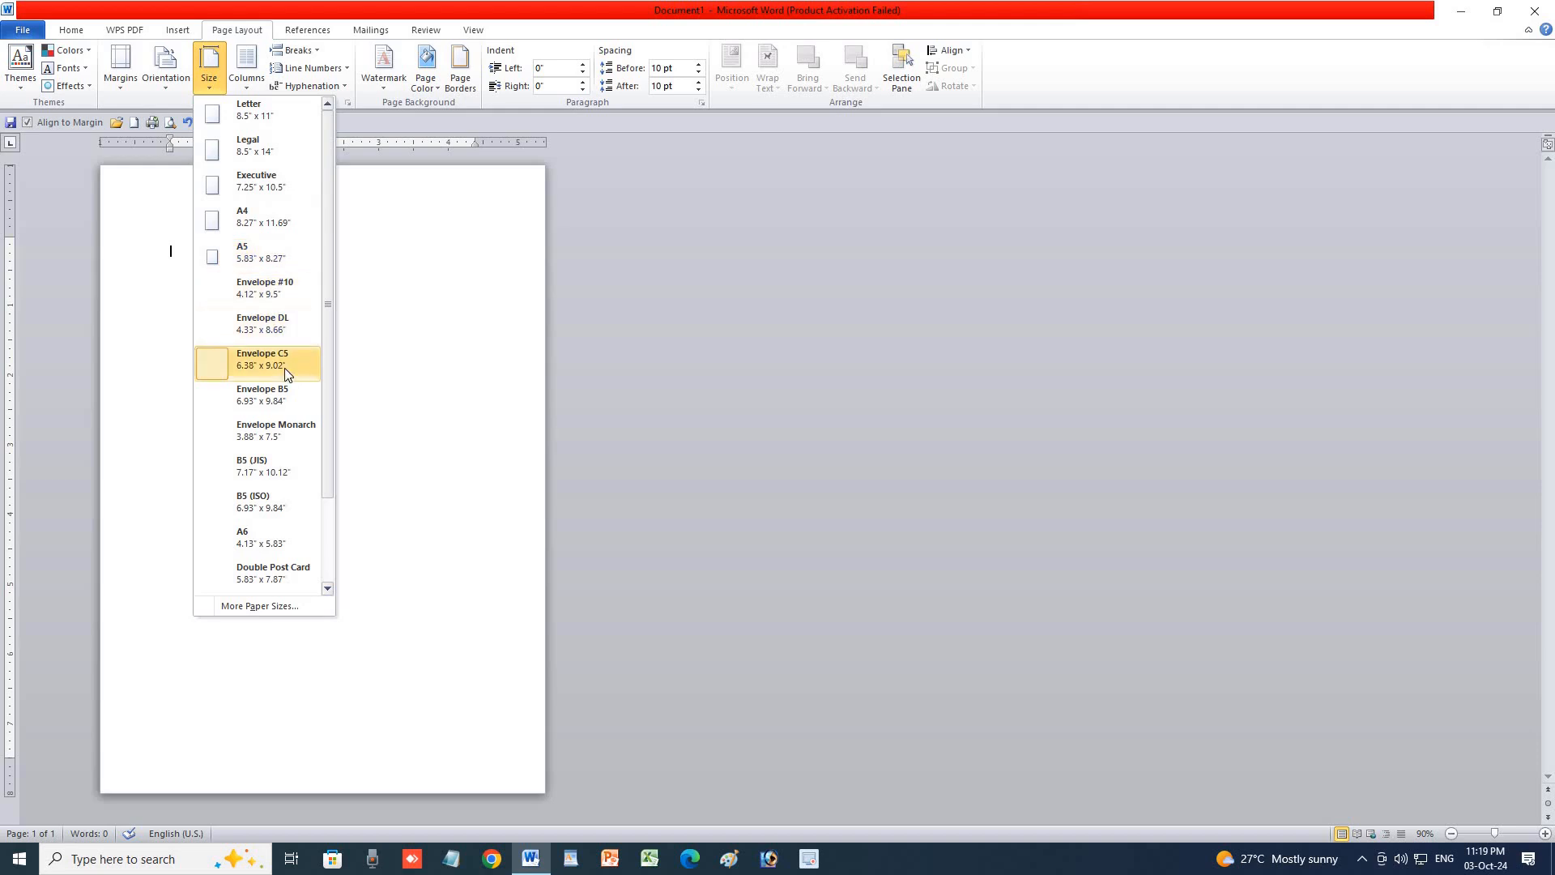
{"action": "left_click", "coordinate": [269, 500]}
{"action": "left_click", "coordinate": [209, 74]}
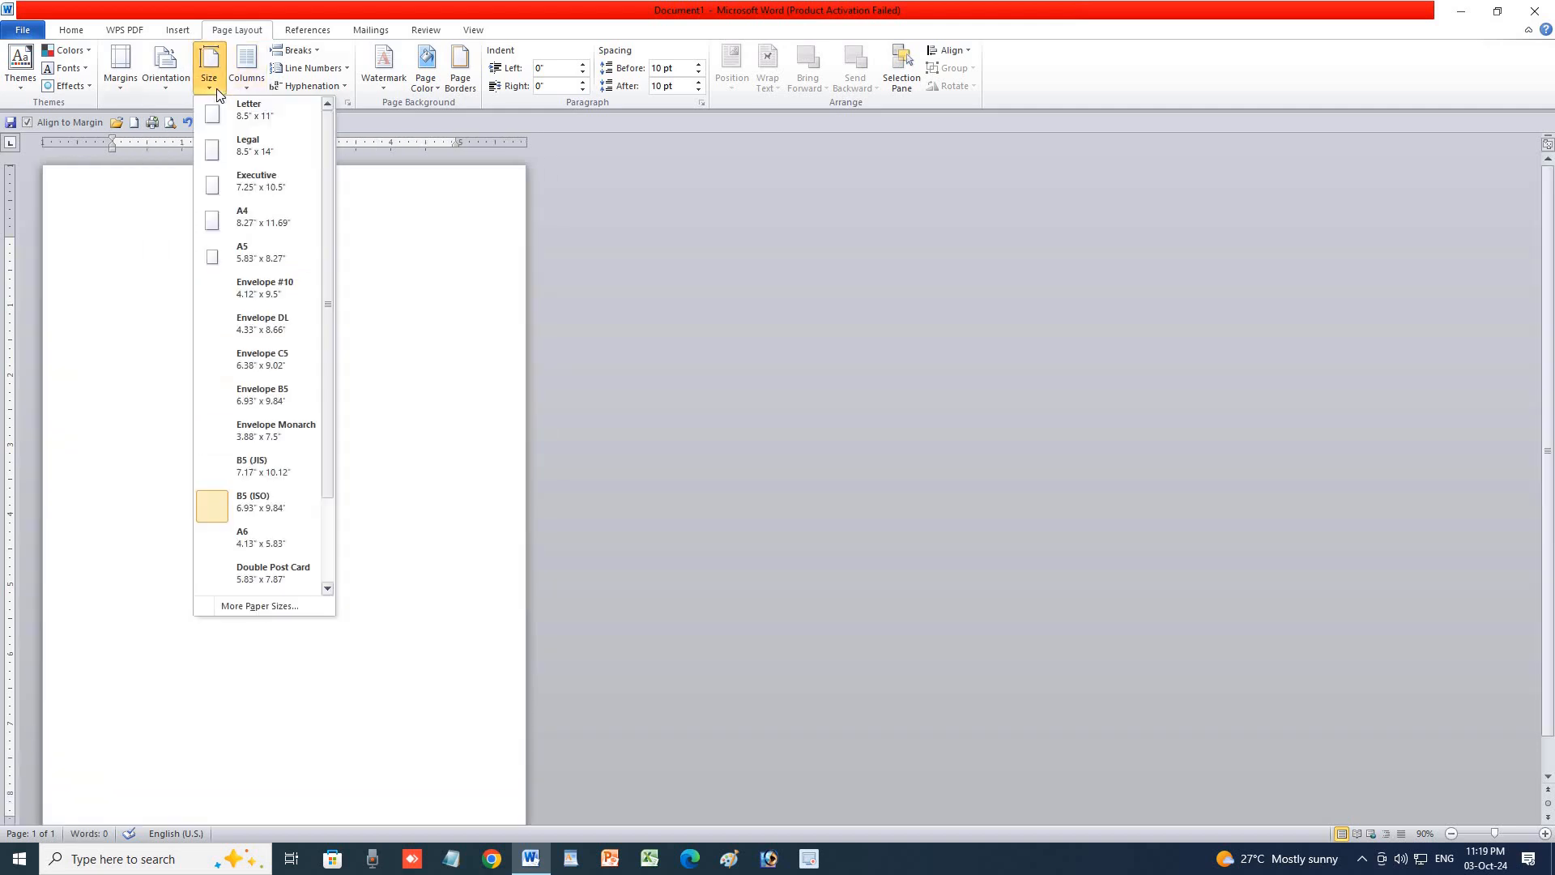
{"action": "left_click", "coordinate": [251, 225]}
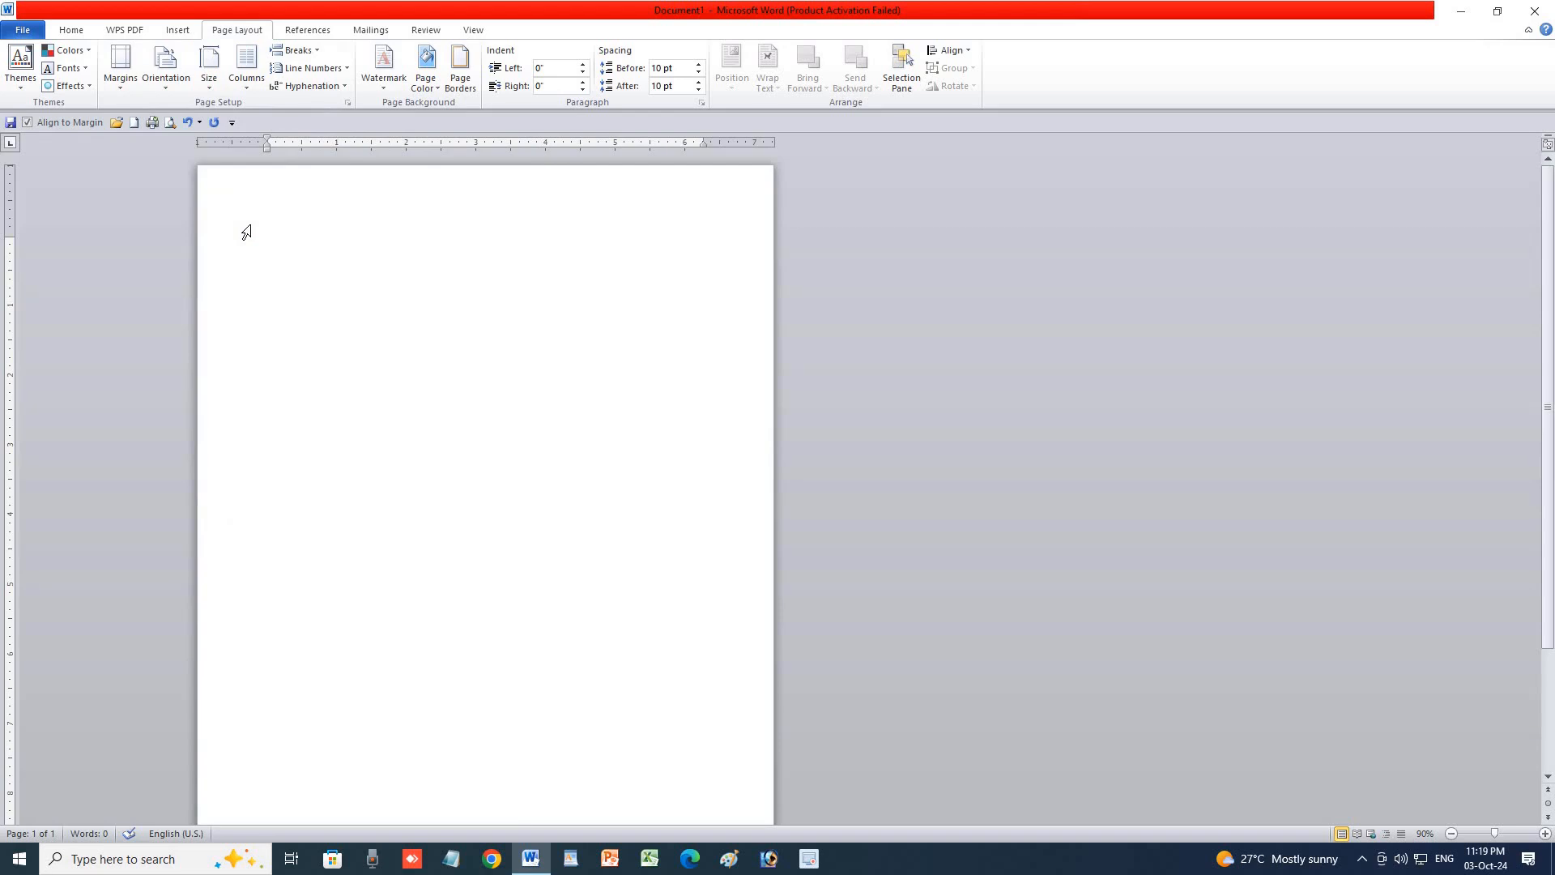
{"action": "left_click", "coordinate": [1546, 834]}
{"action": "left_click", "coordinate": [1546, 834]}
{"action": "left_click", "coordinate": [1546, 834]}
{"action": "left_click", "coordinate": [1545, 833]}
{"action": "left_click", "coordinate": [1546, 834]}
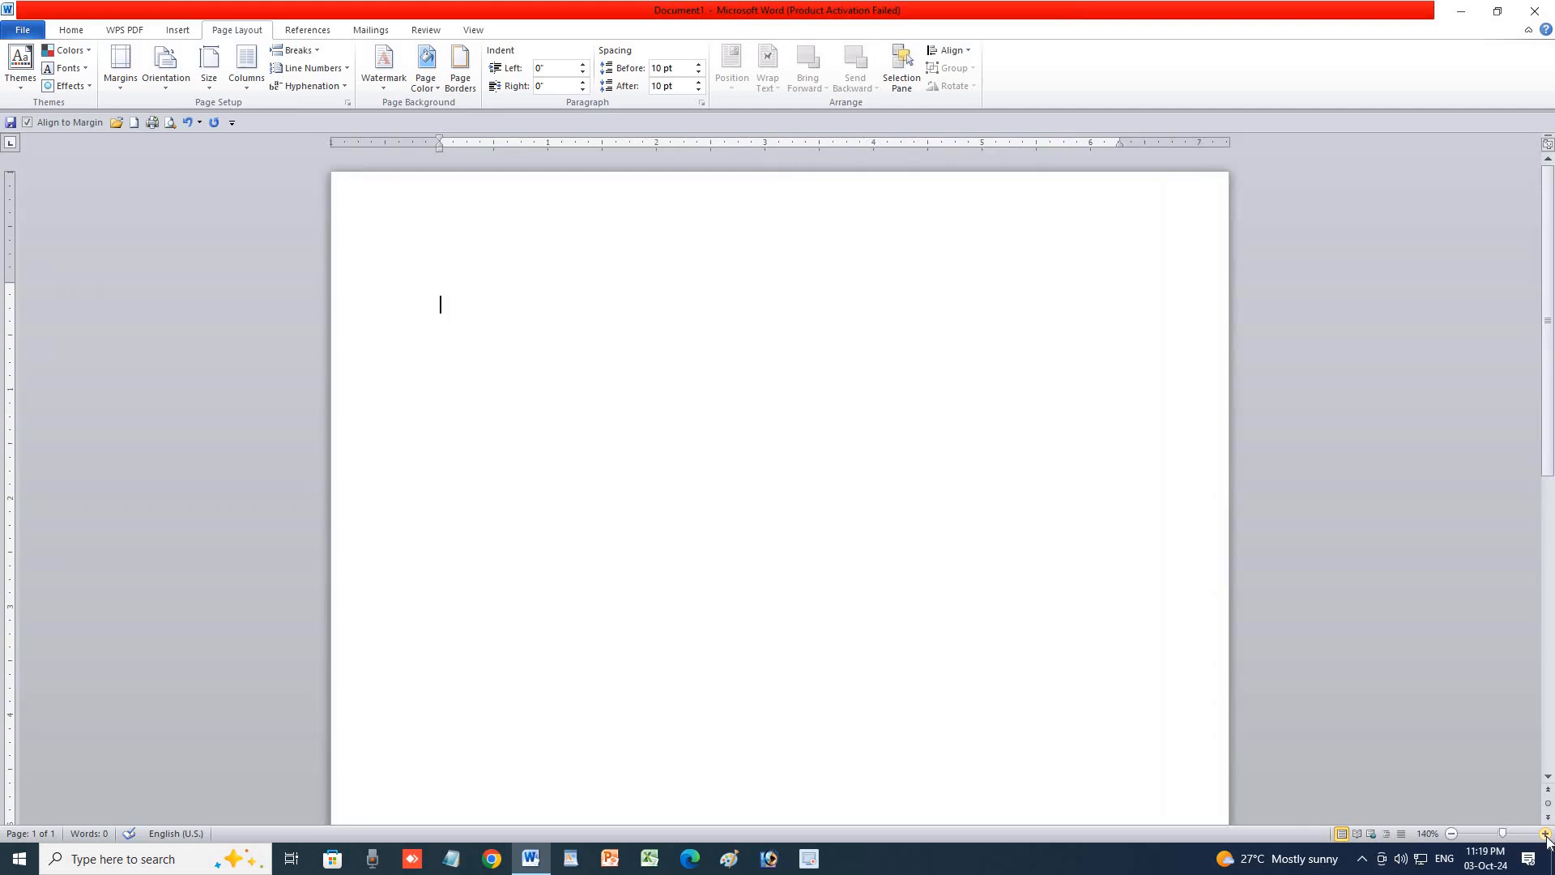
{"action": "left_click", "coordinate": [1545, 833]}
{"action": "left_click", "coordinate": [1545, 834]}
{"action": "left_click", "coordinate": [1545, 834]}
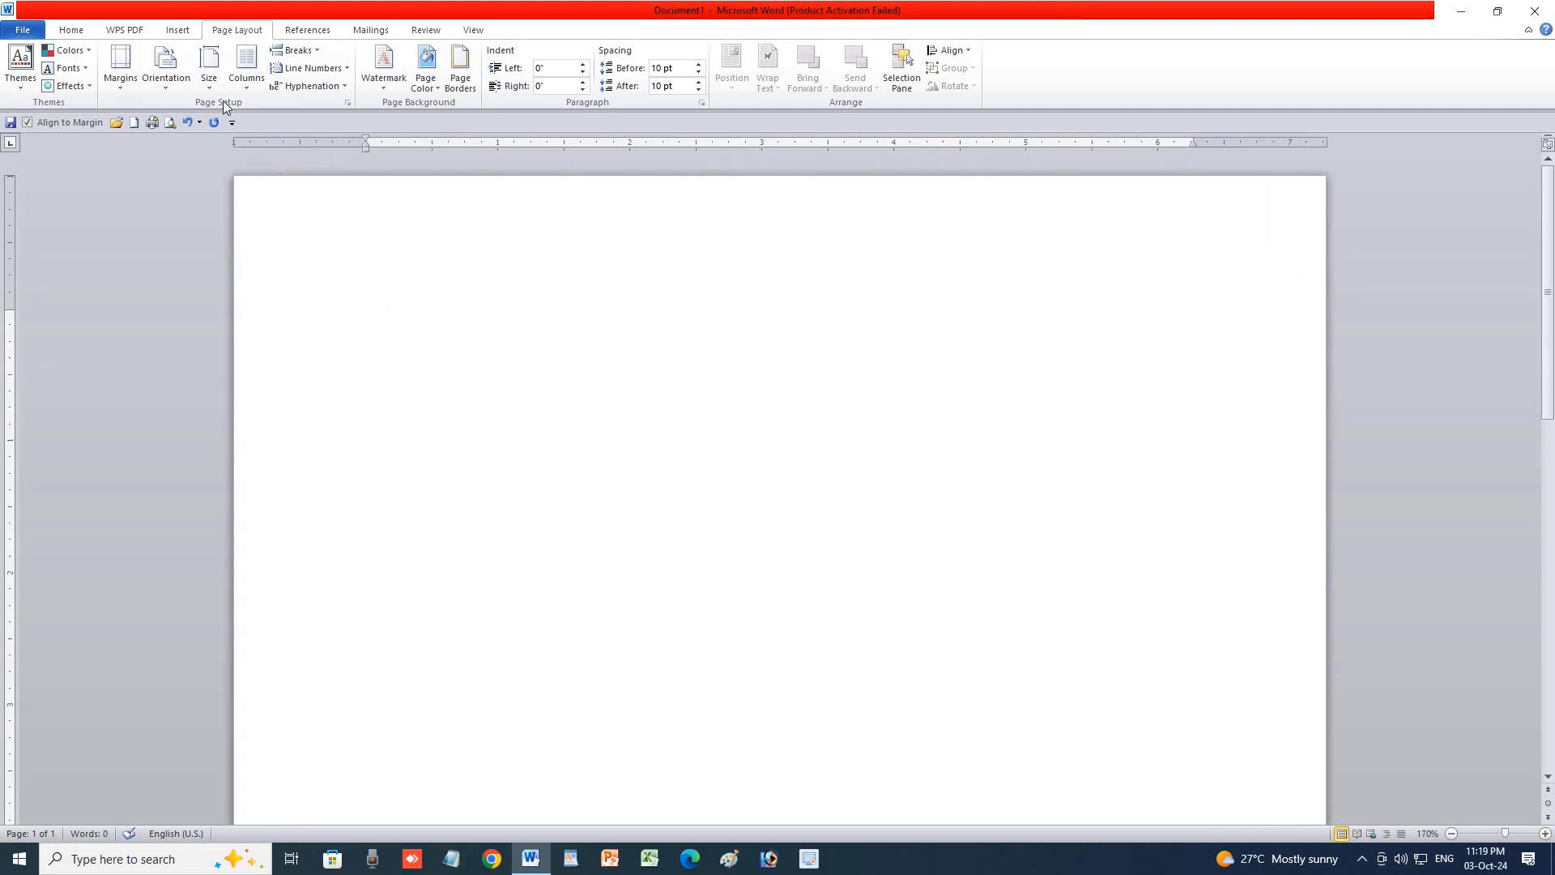
{"action": "left_click", "coordinate": [208, 85]}
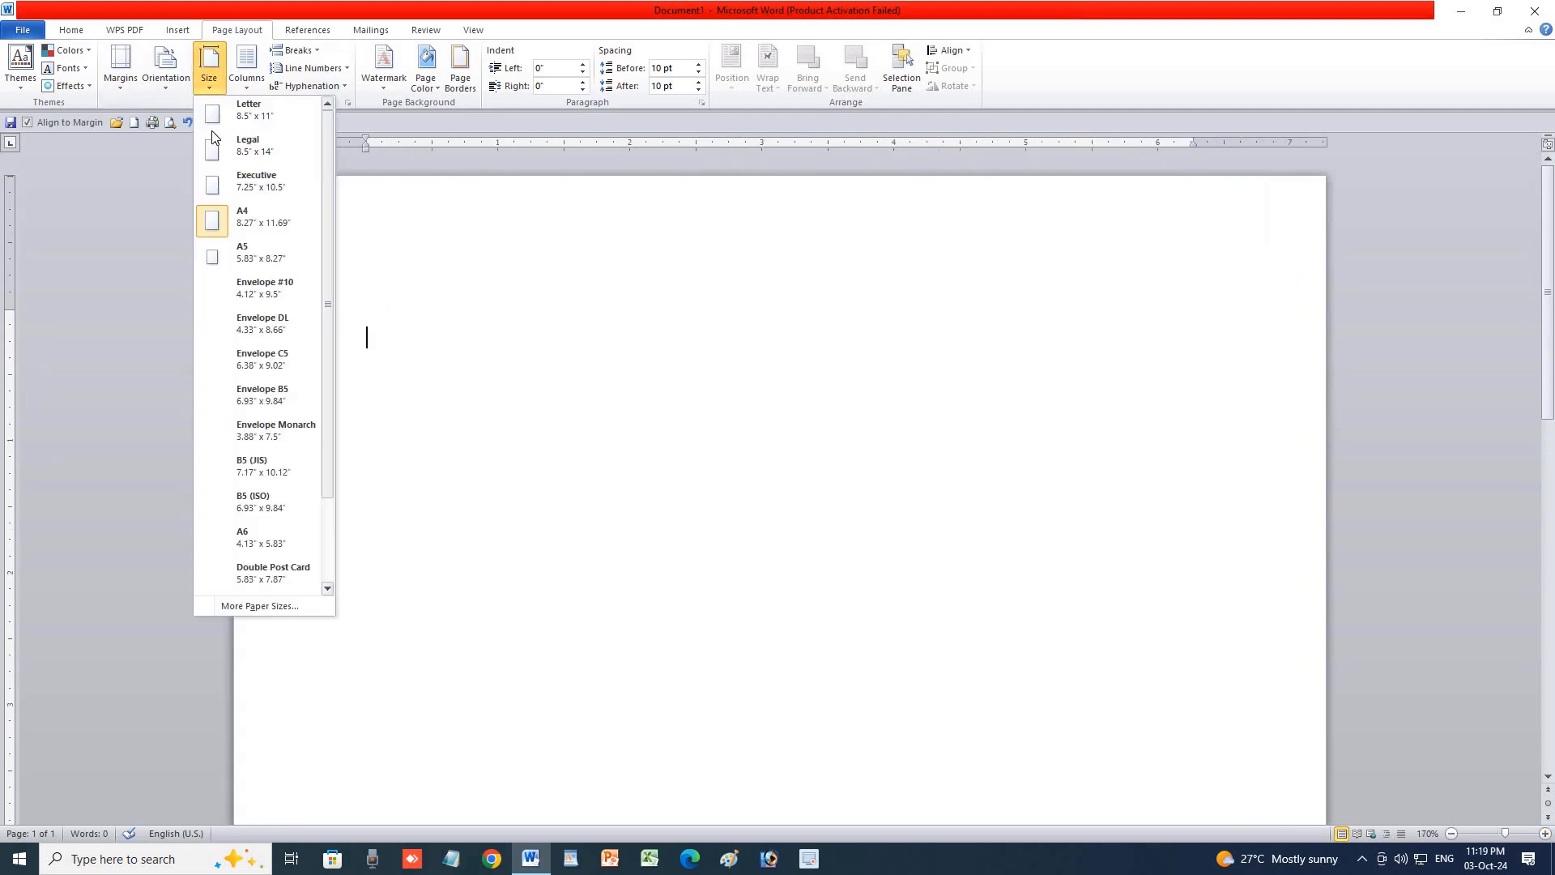
{"action": "left_click", "coordinate": [259, 606]}
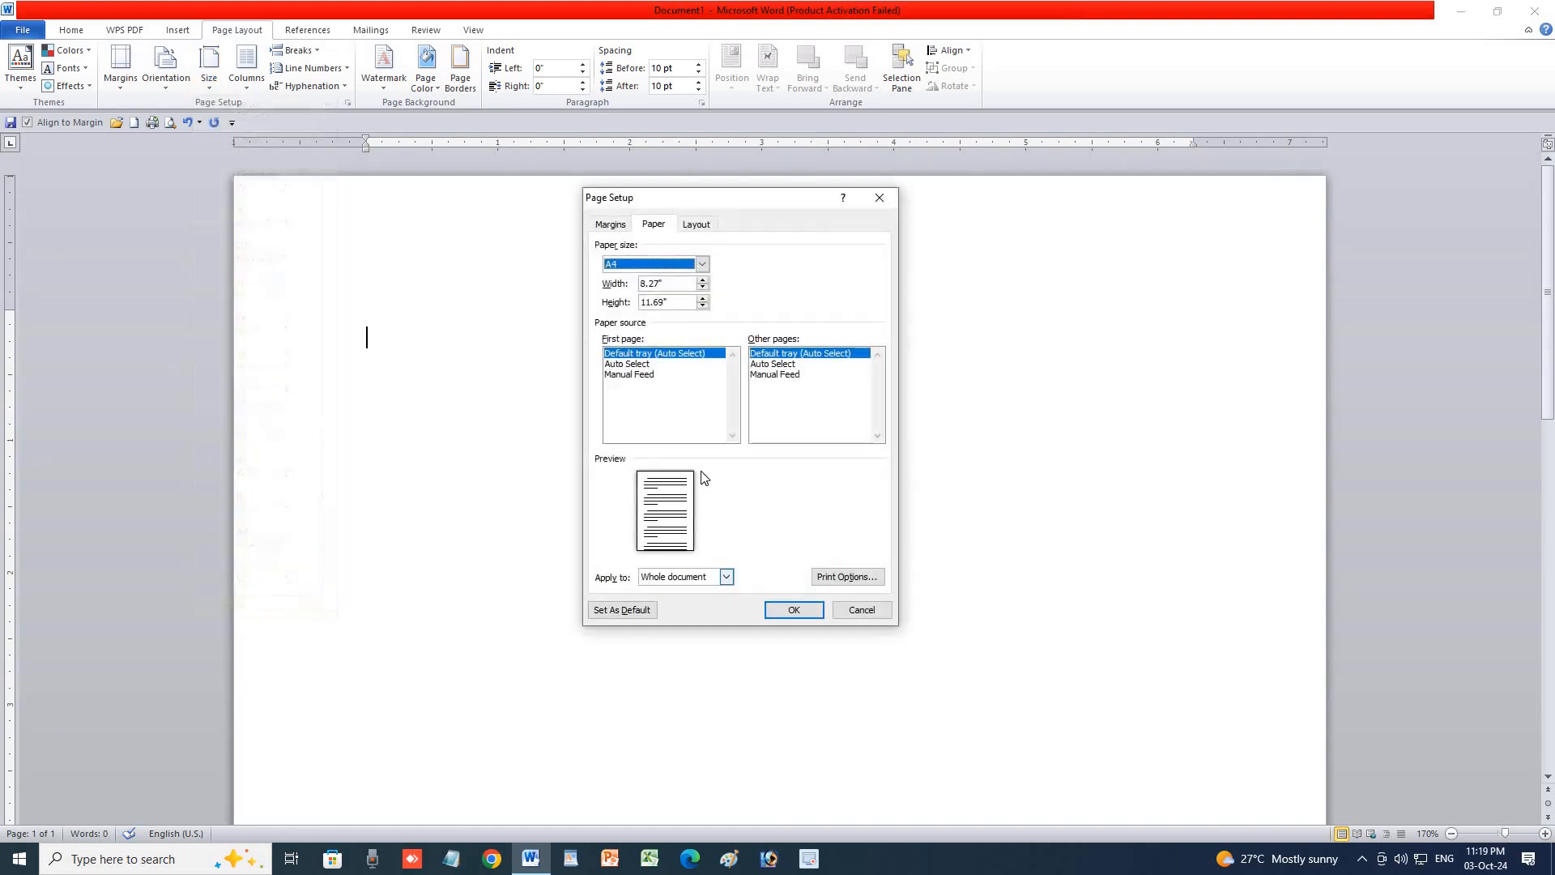
{"action": "left_click", "coordinate": [698, 224]}
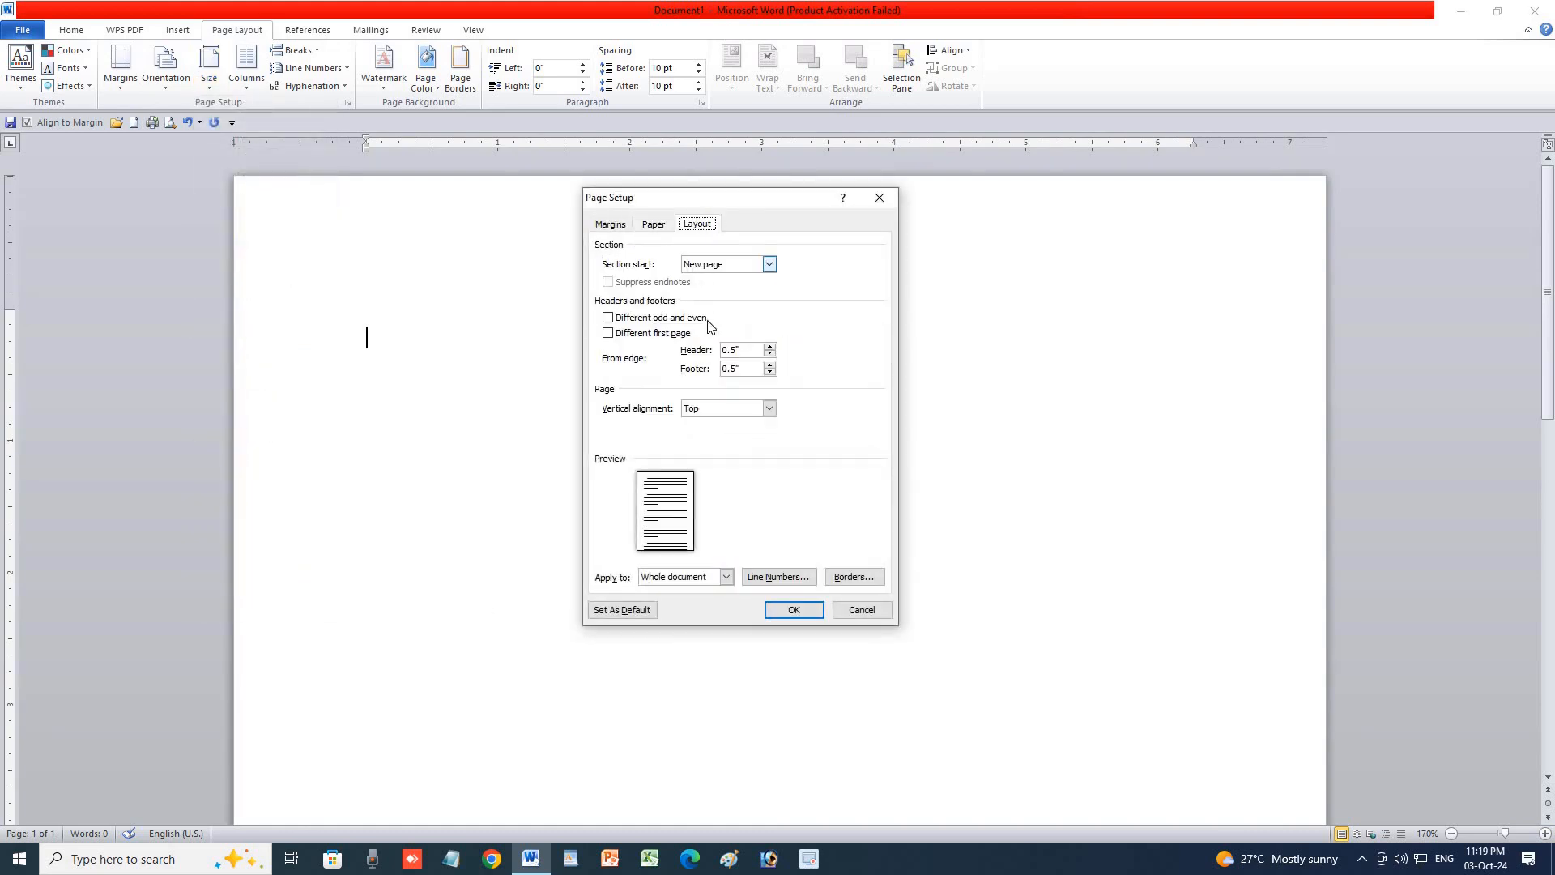
{"action": "left_click", "coordinate": [611, 227]}
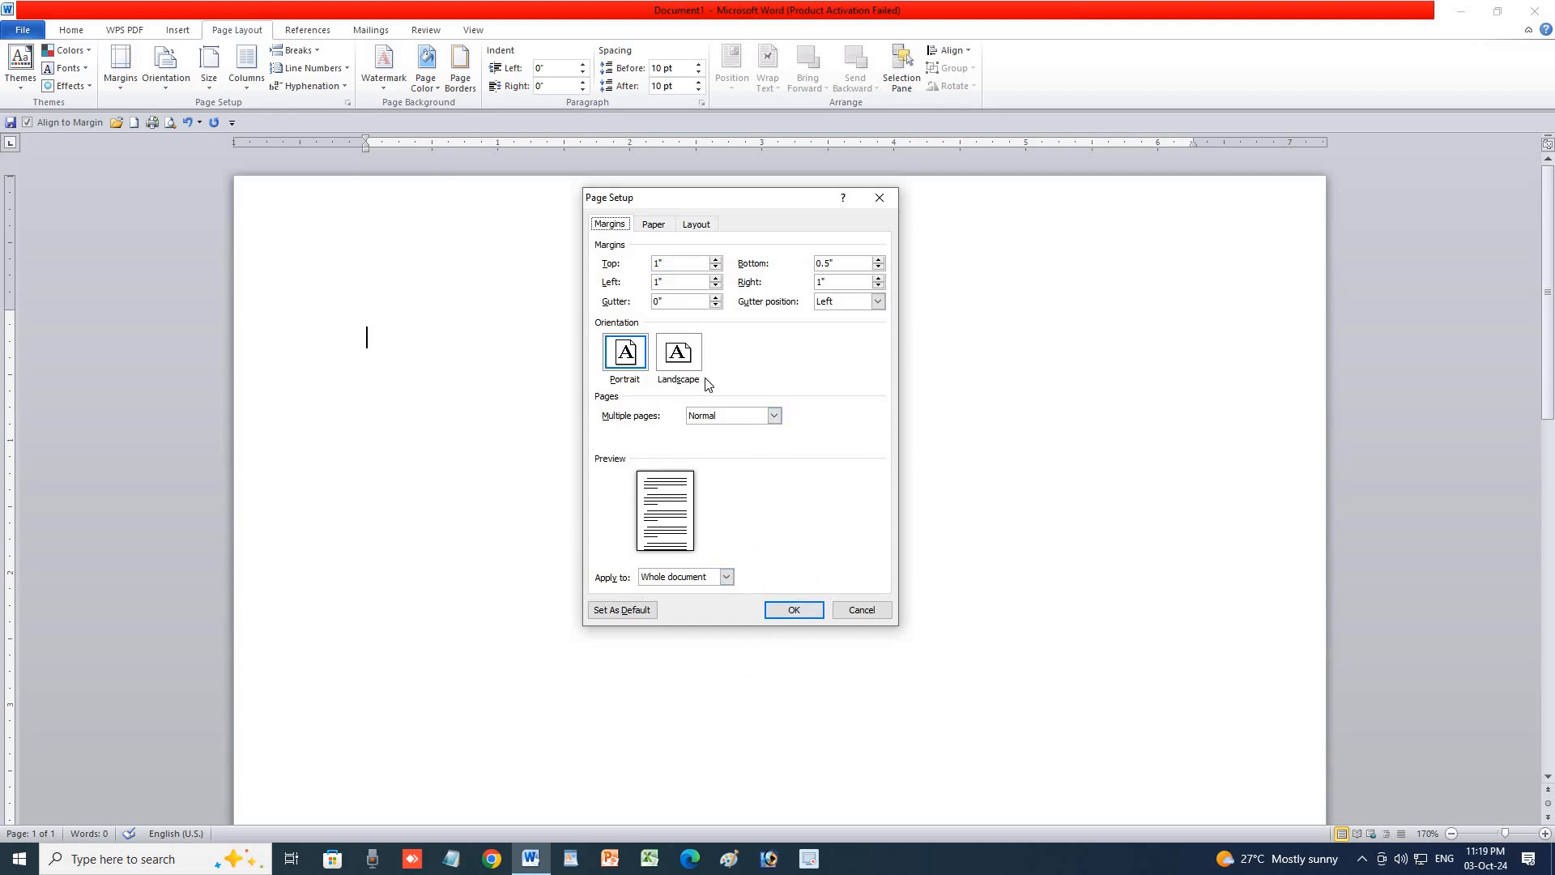
{"action": "left_click", "coordinate": [880, 198]}
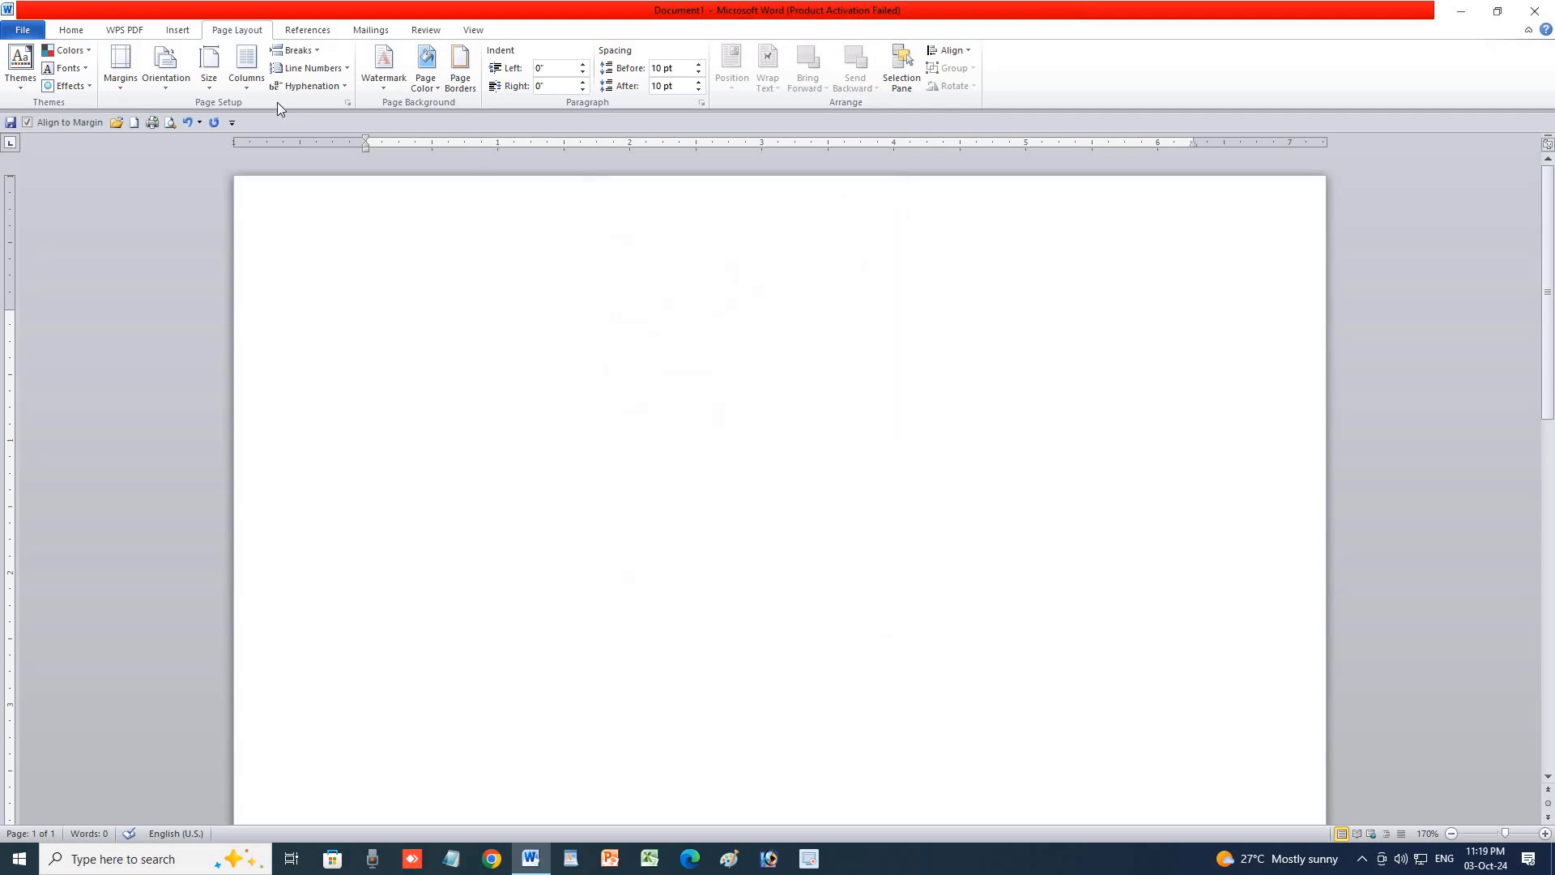
Glance at the column choices, then type the =RAND(2) sample-text formula on the page.
{"action": "left_click", "coordinate": [251, 96]}
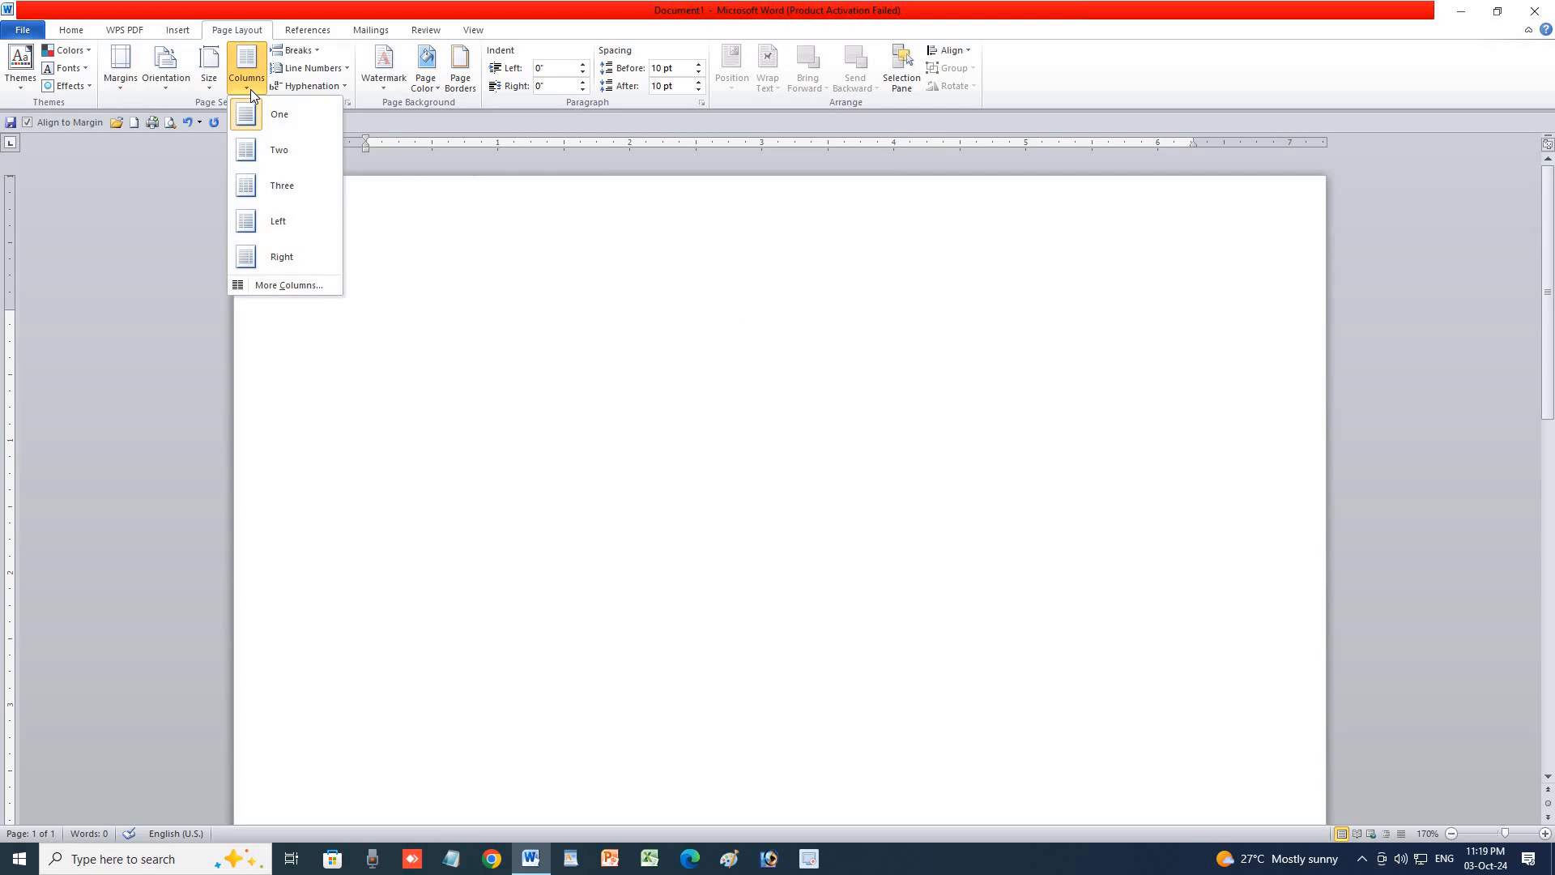
{"action": "left_click", "coordinate": [468, 281]}
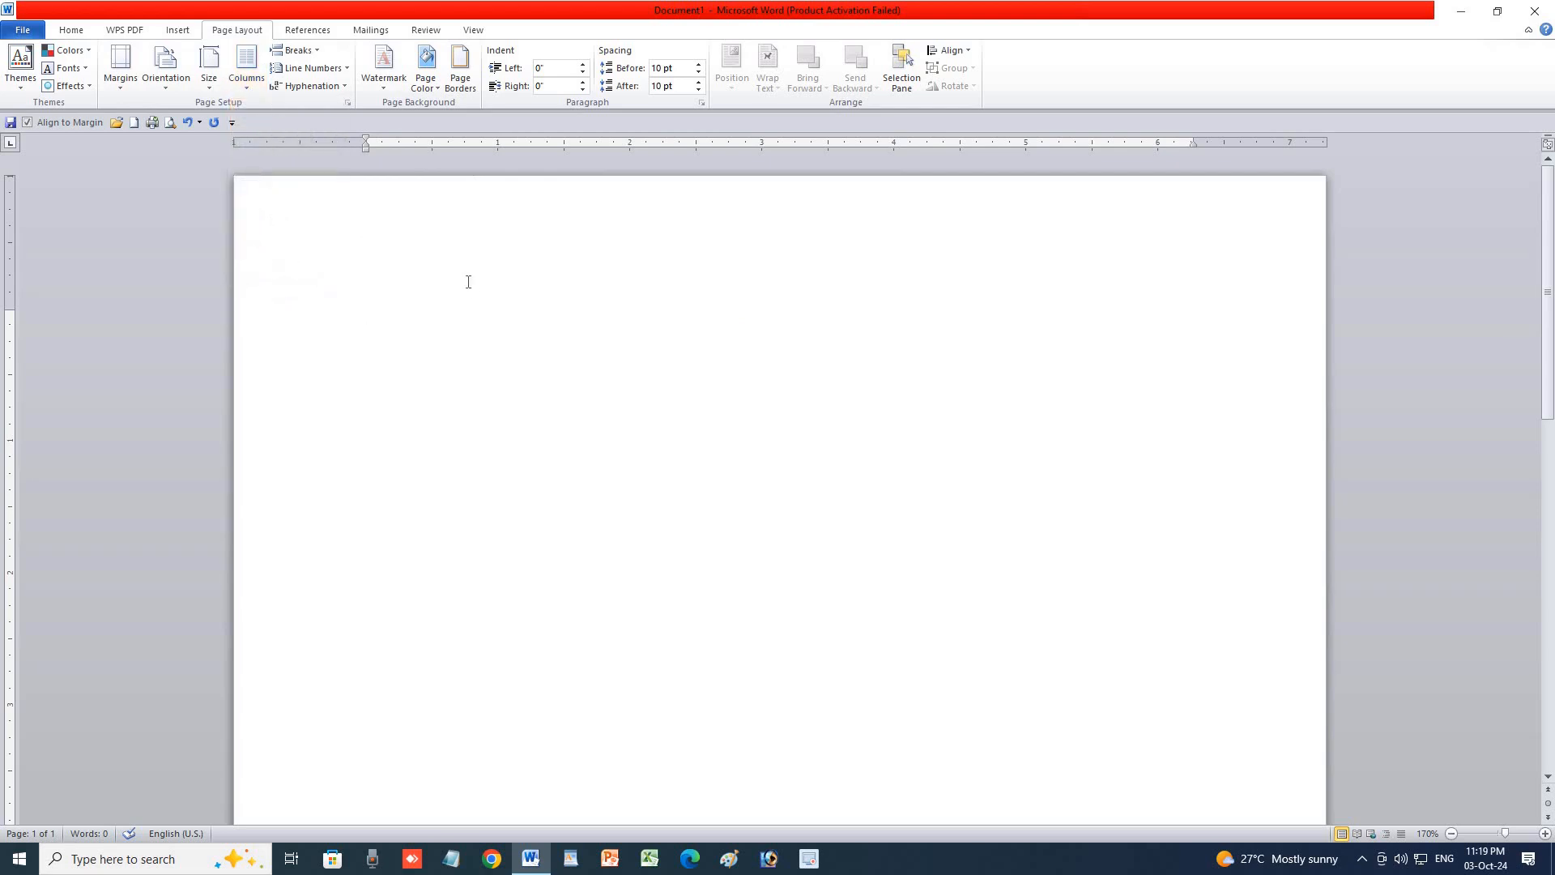
{"action": "type", "text": "=RAND(2)"}
Generate the two sample paragraphs and join them into one.
{"action": "key", "text": "Return"}
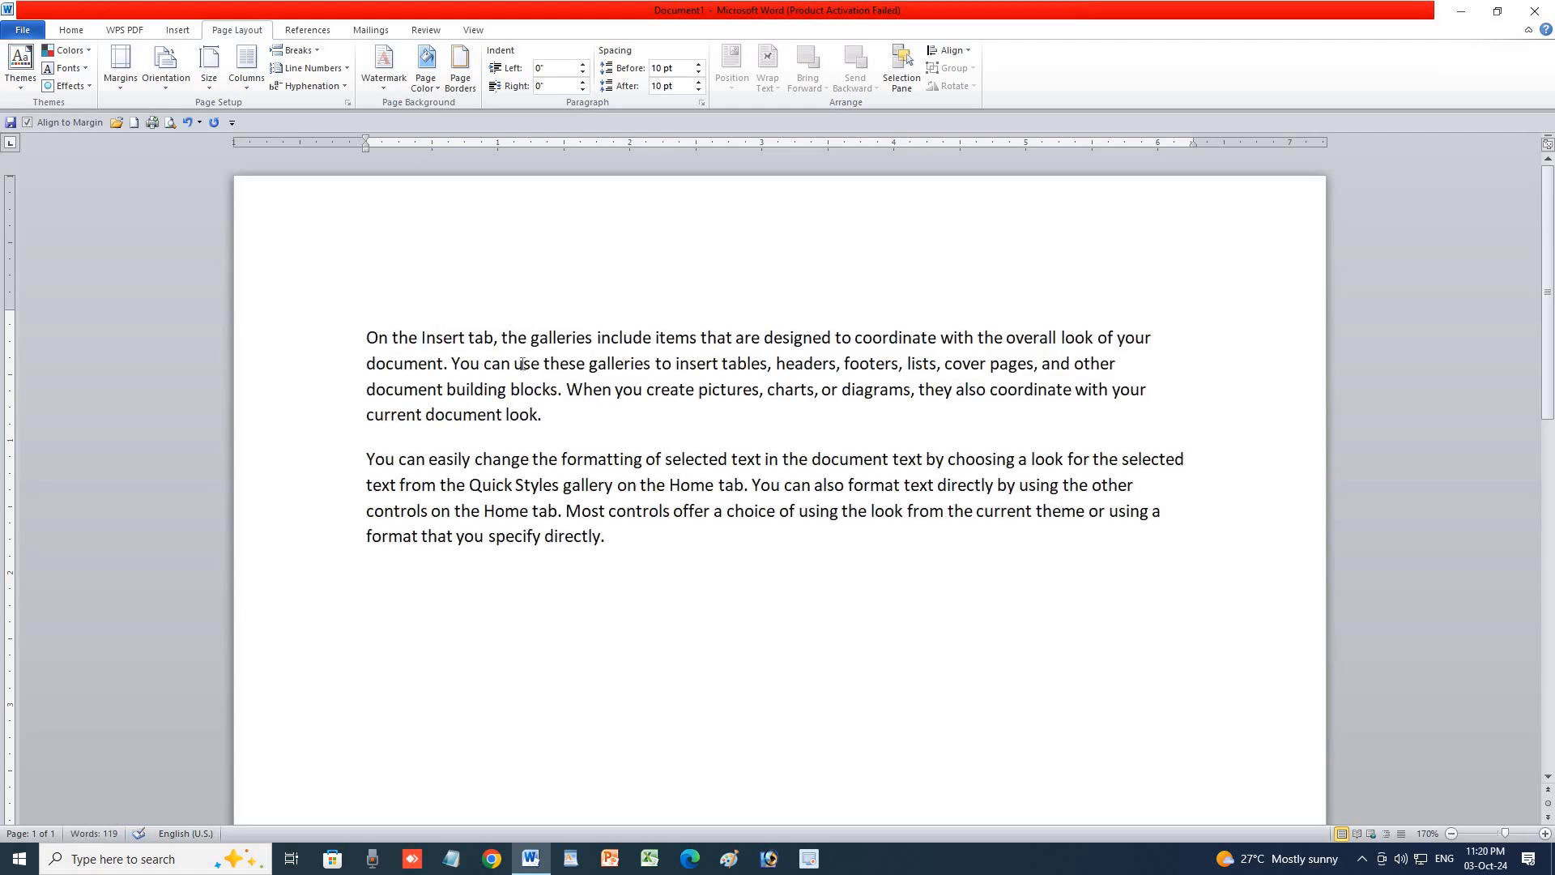
{"action": "left_click", "coordinate": [550, 422]}
{"action": "key", "text": "Delete"}
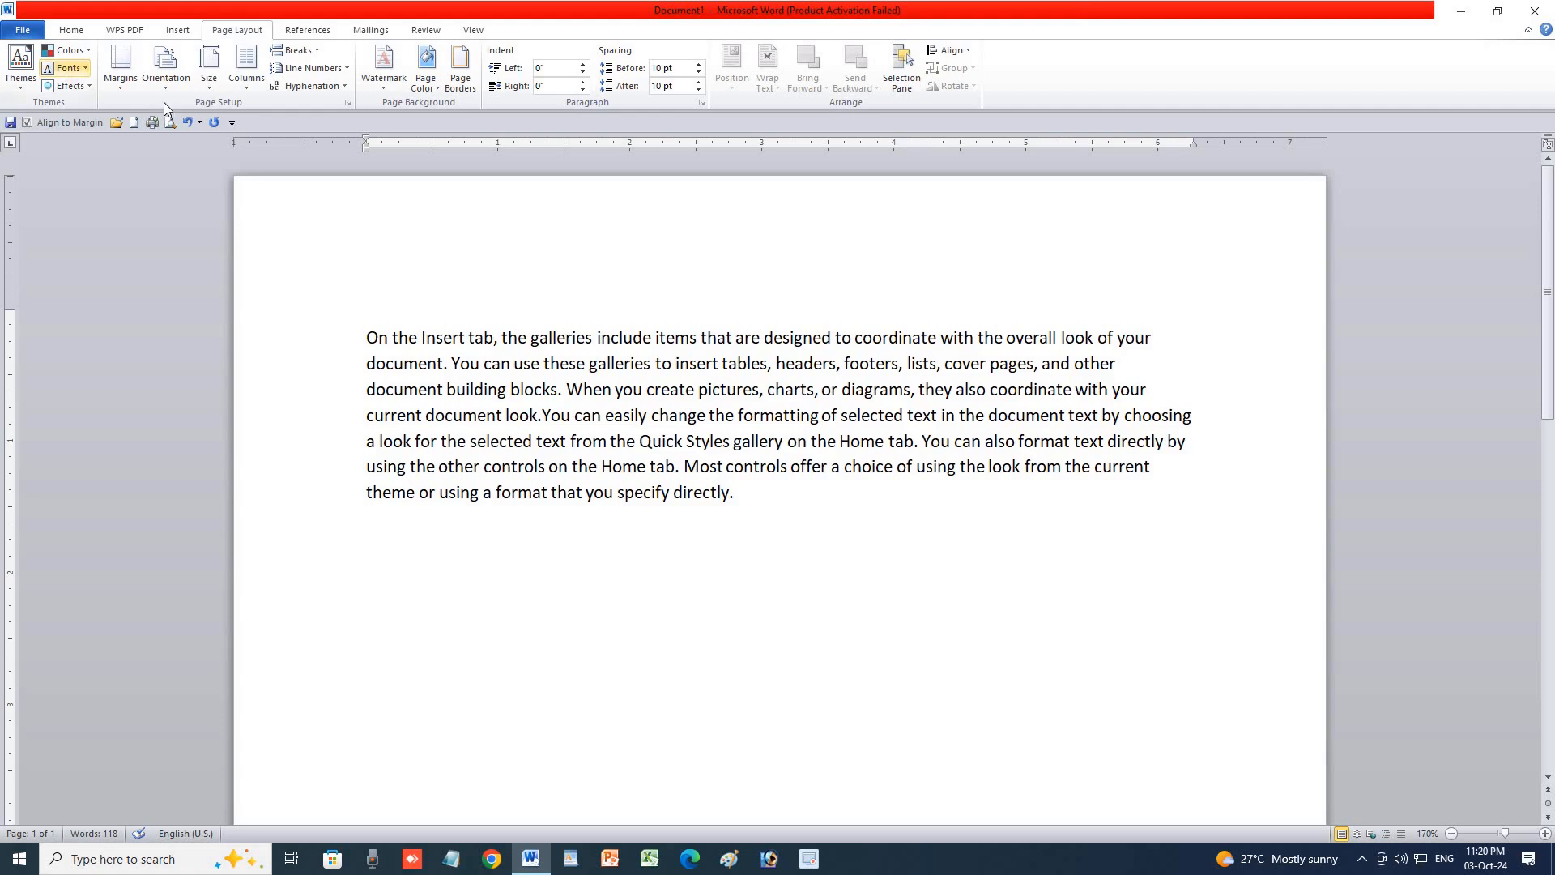
Select the merged paragraph and grow its font to 16 pt.
{"action": "left_click", "coordinate": [353, 338]}
{"action": "triple_click", "coordinate": [381, 439]}
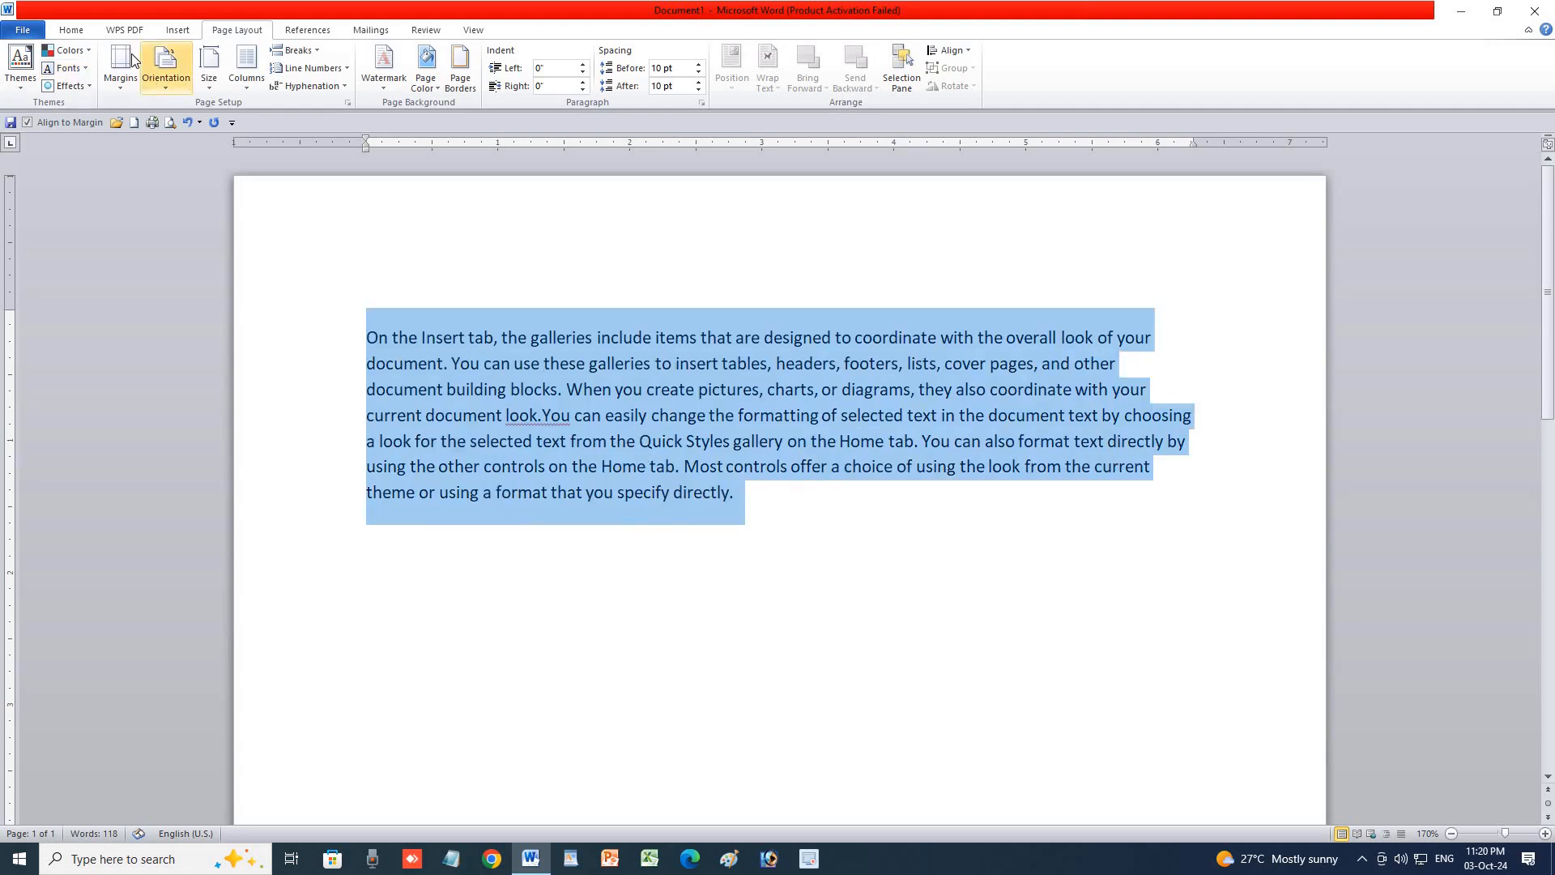
{"action": "left_click", "coordinate": [72, 30]}
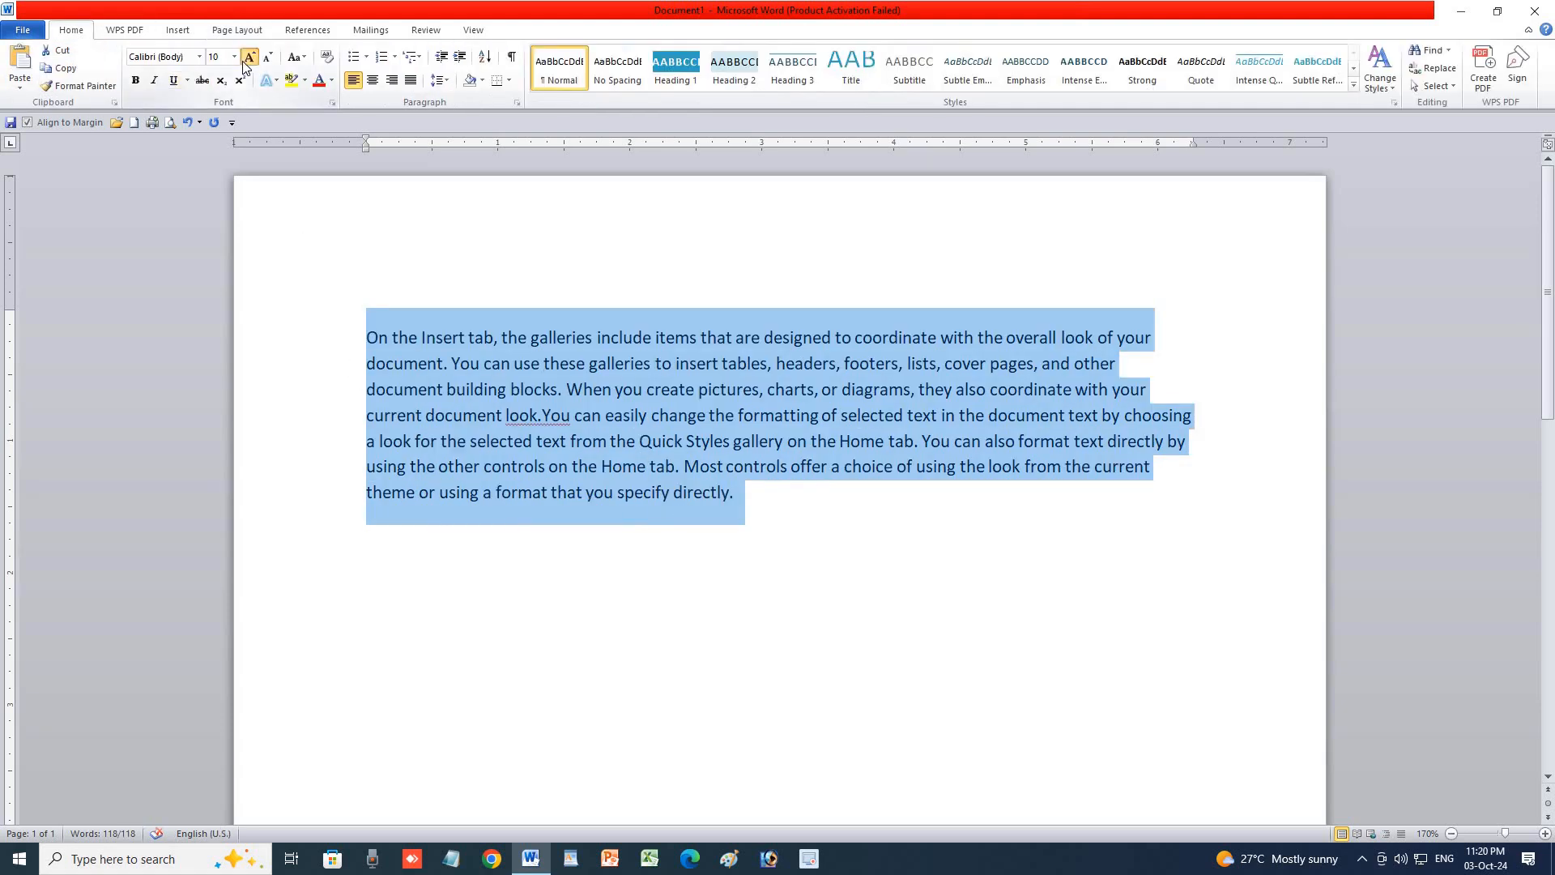
{"action": "left_click", "coordinate": [249, 57]}
{"action": "left_click", "coordinate": [249, 56]}
{"action": "left_click", "coordinate": [250, 56]}
{"action": "left_click", "coordinate": [249, 57]}
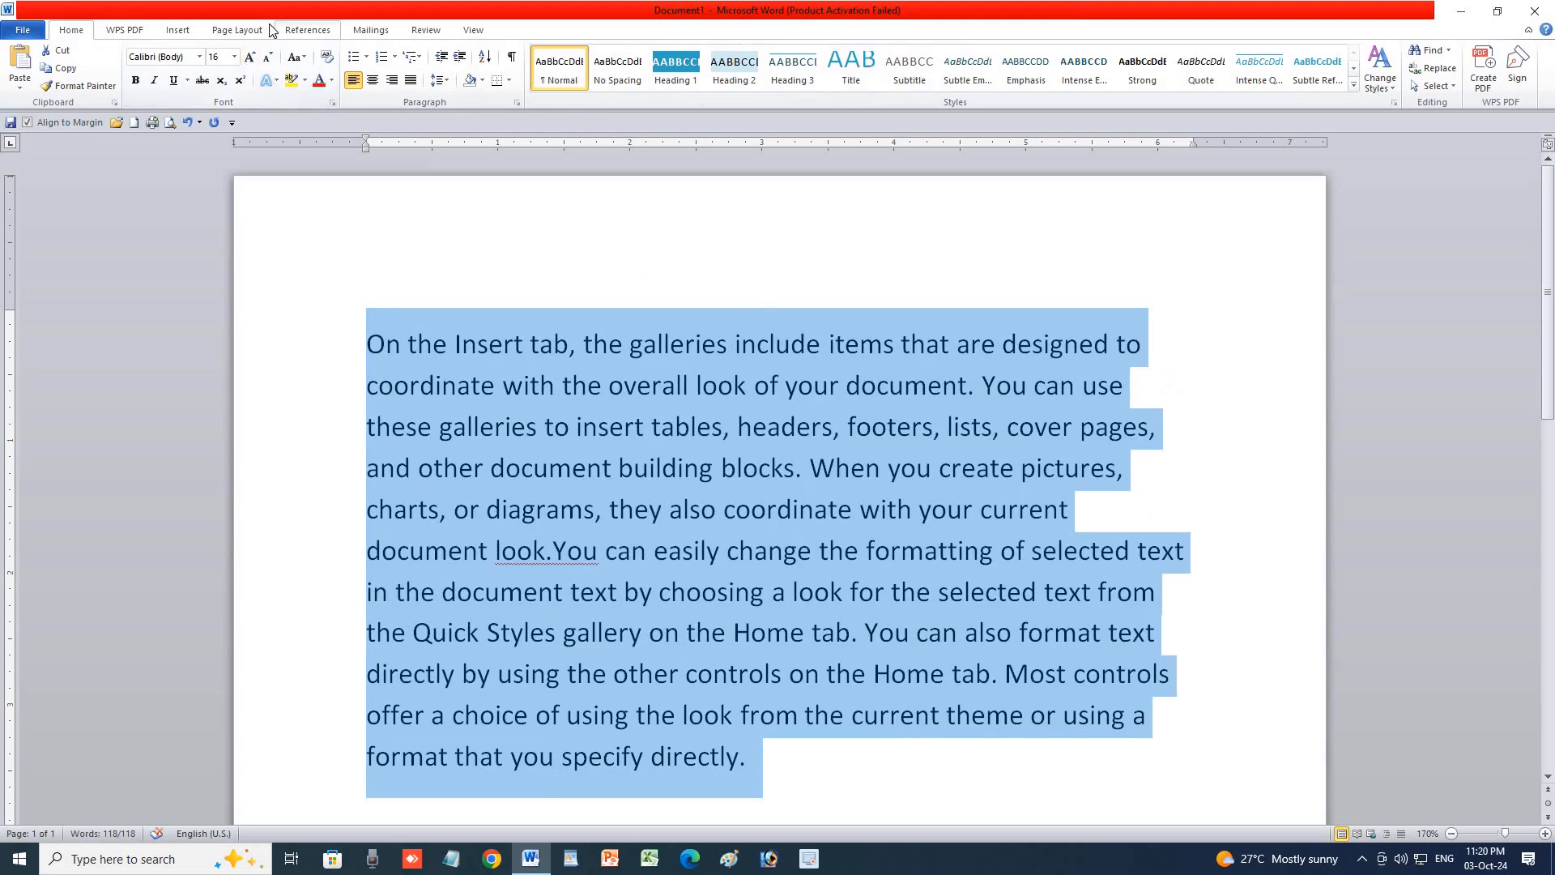
{"action": "left_click", "coordinate": [252, 37]}
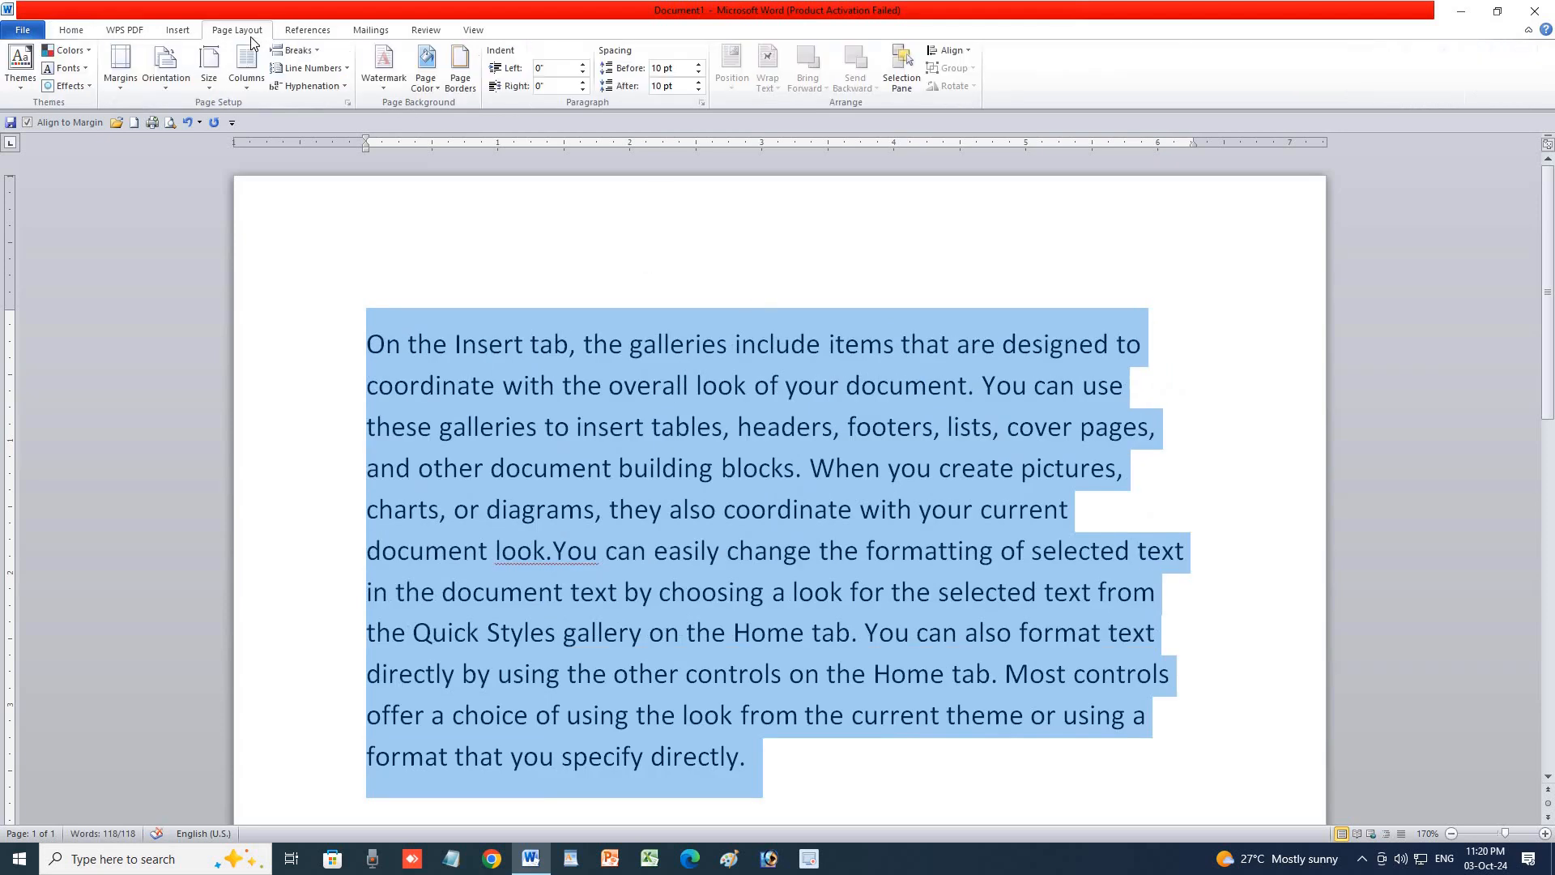
Try two-column and three-column layouts on the paragraph.
{"action": "left_click", "coordinate": [247, 81]}
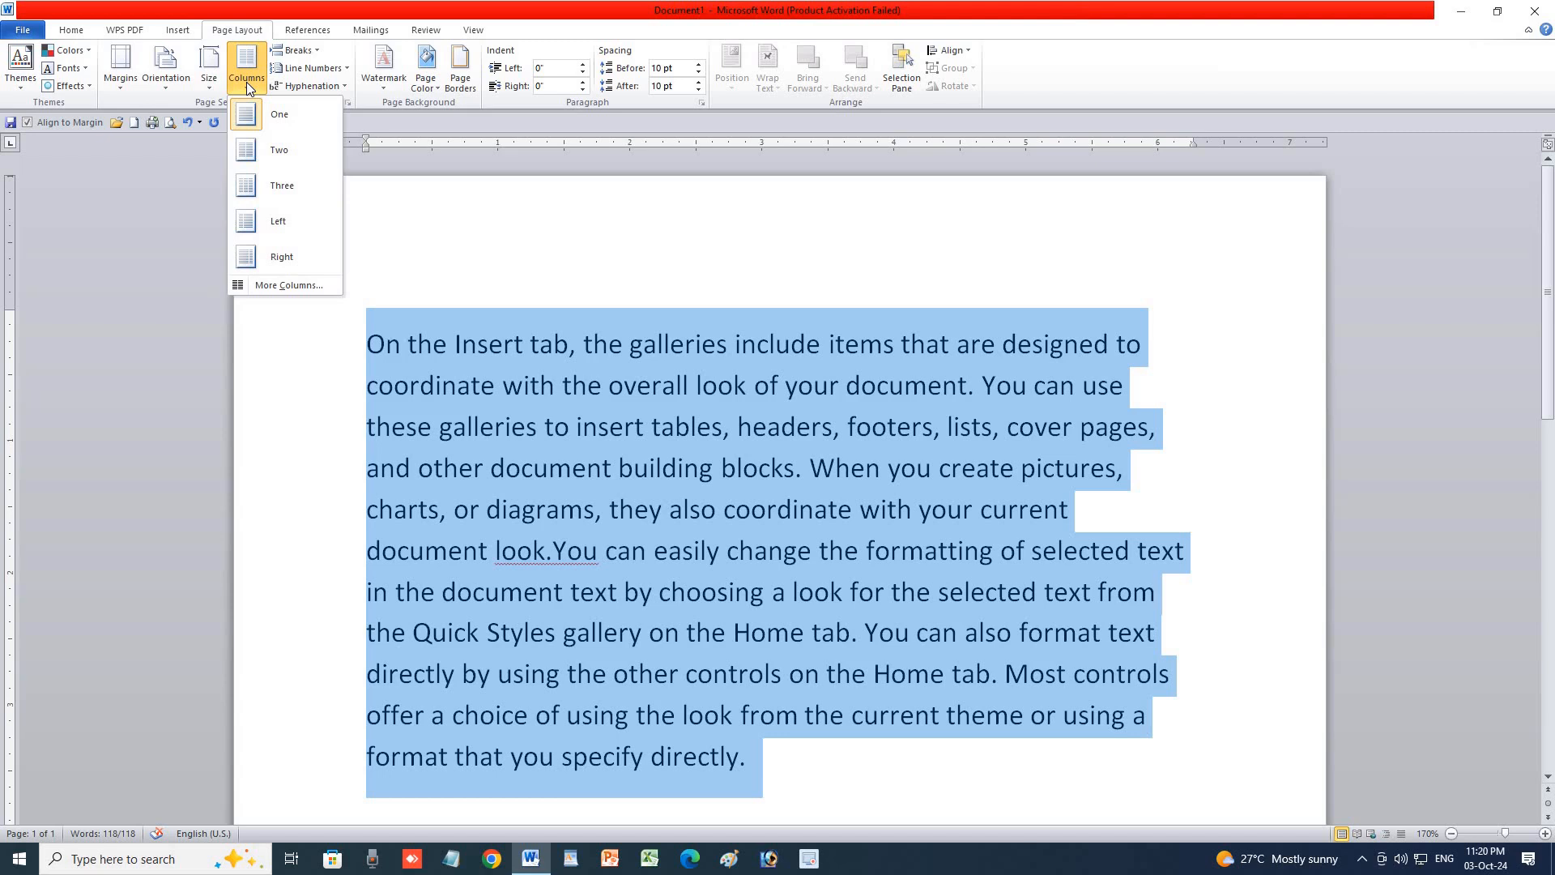
{"action": "left_click", "coordinate": [279, 143]}
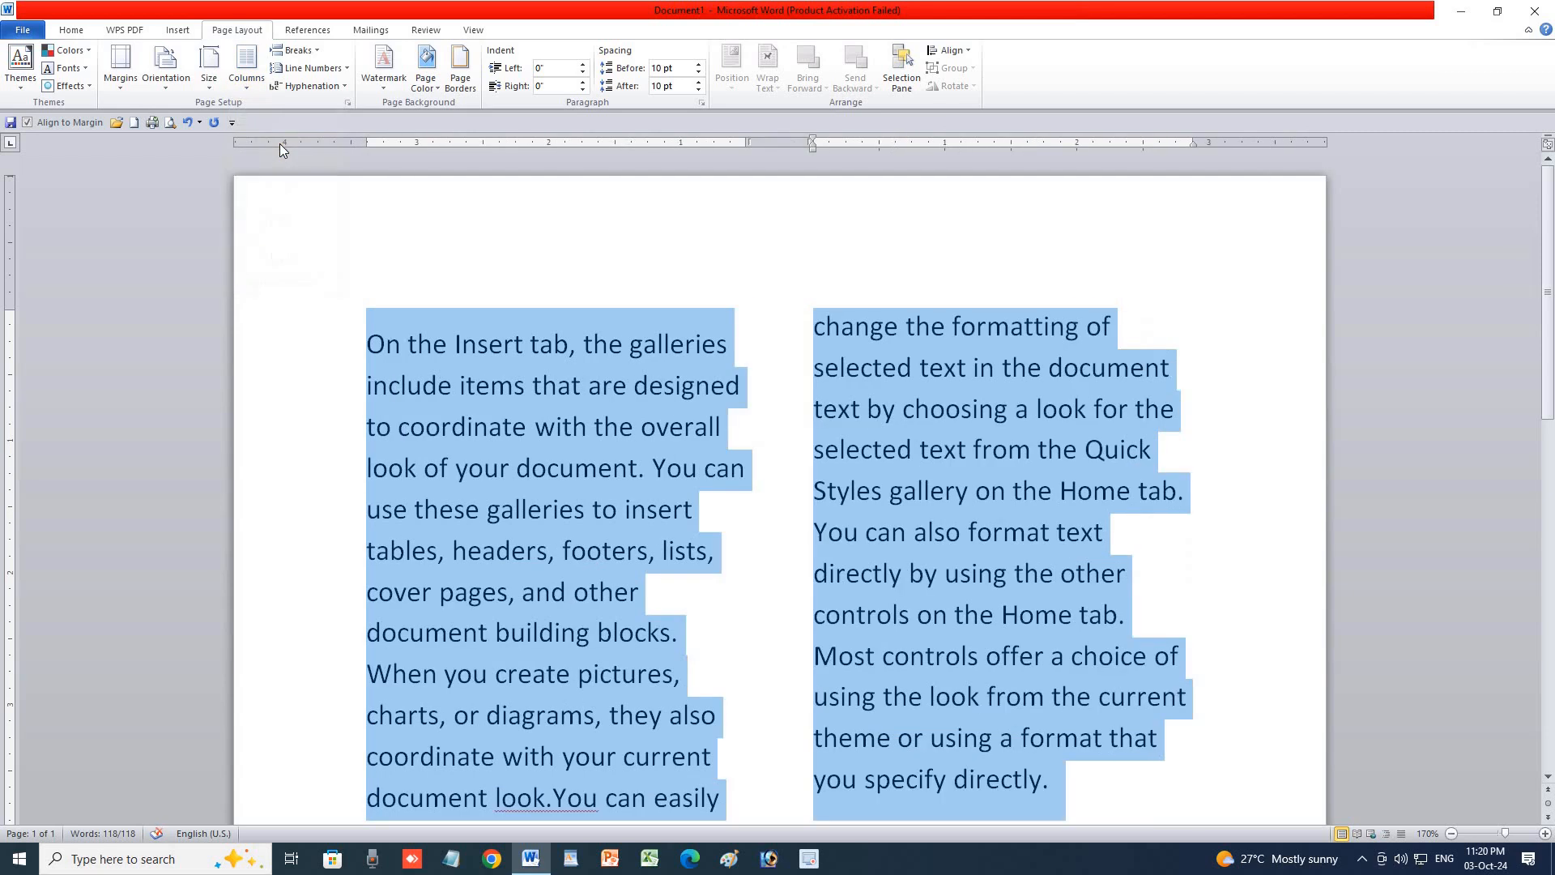
{"action": "scroll", "coordinate": [372, 632], "scroll_direction": "down", "scroll_amount": 2}
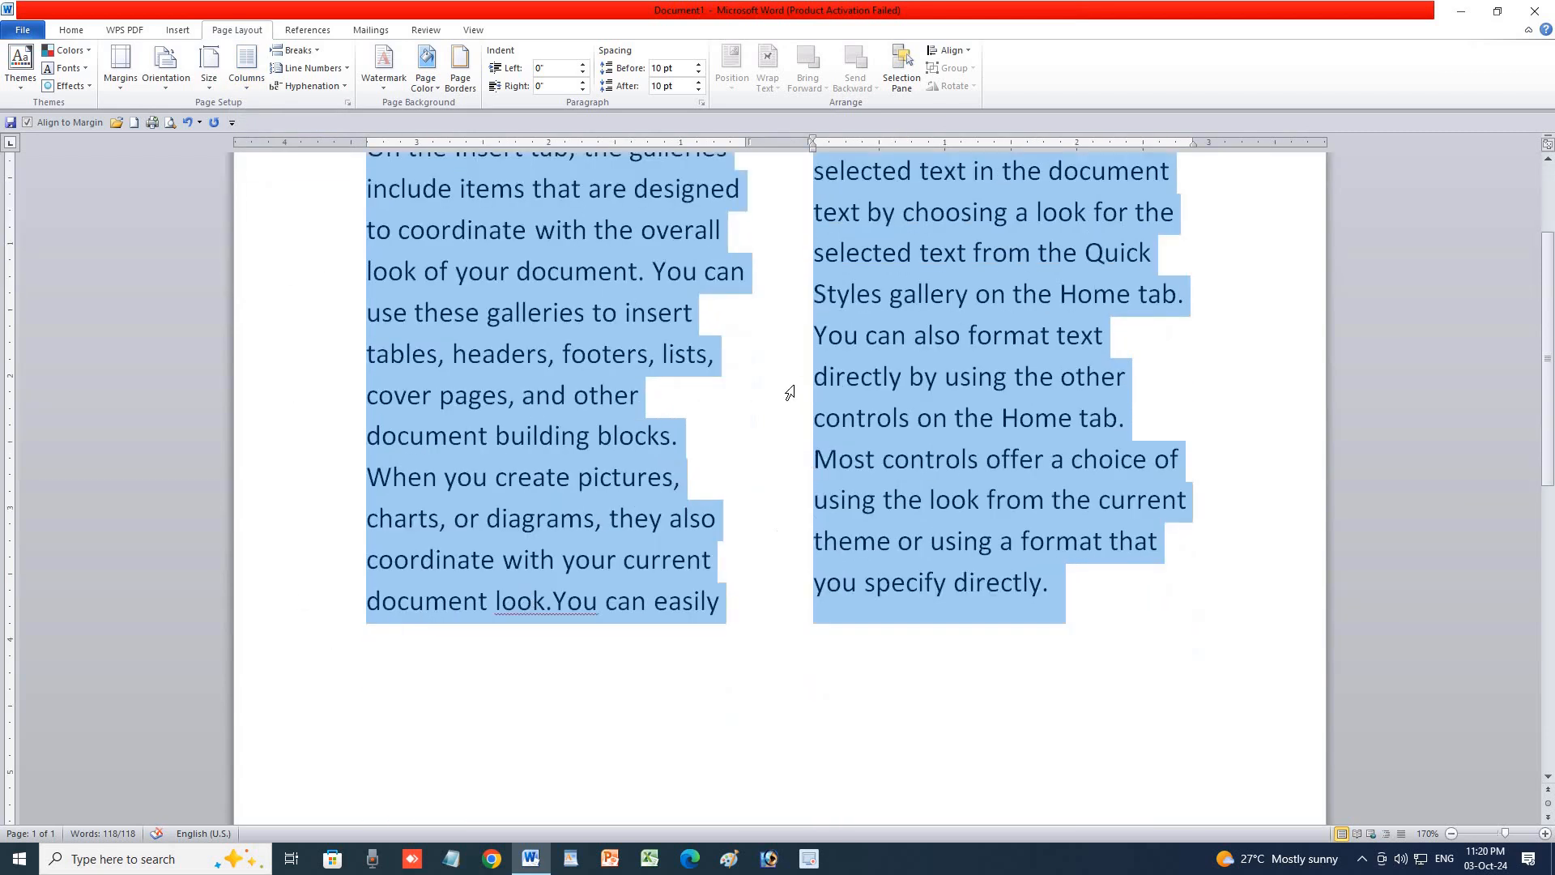
{"action": "scroll", "coordinate": [790, 393], "scroll_direction": "up", "scroll_amount": 2}
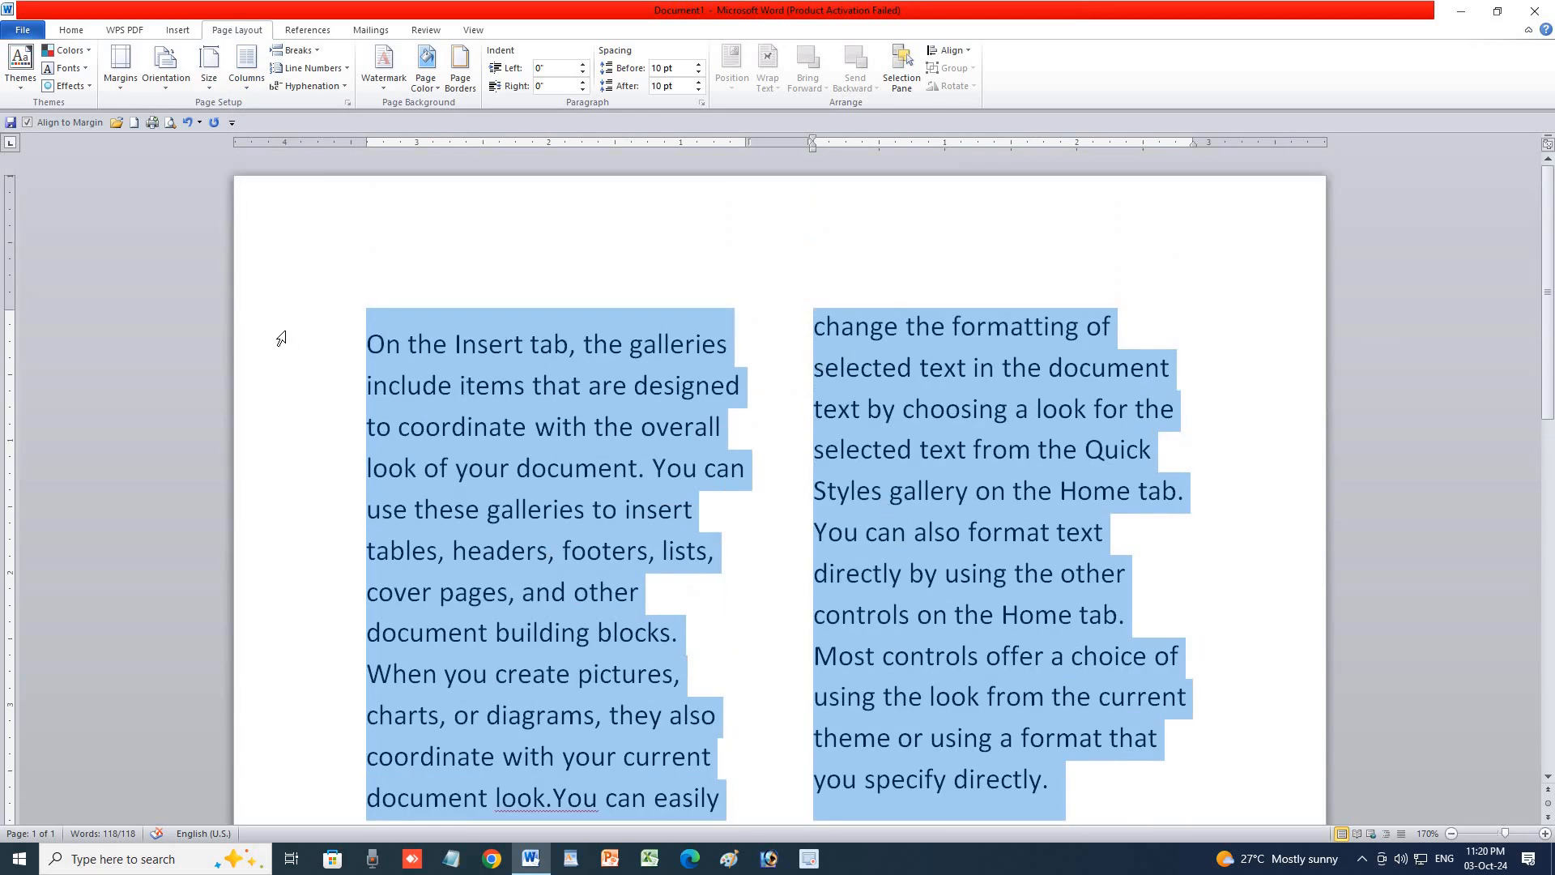
{"action": "left_click", "coordinate": [255, 94]}
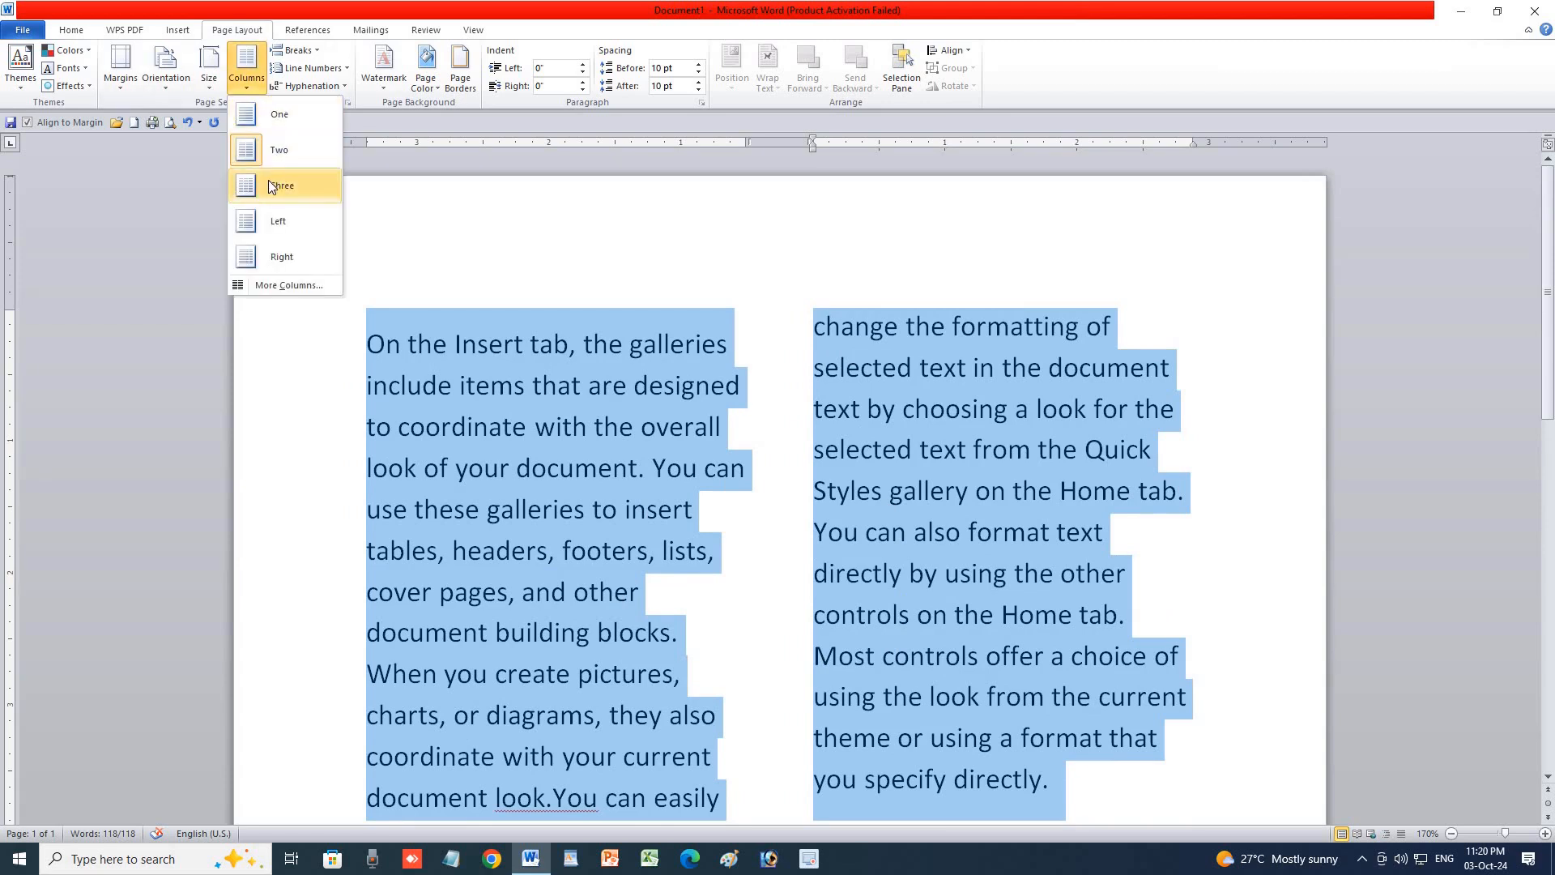
{"action": "left_click", "coordinate": [269, 179]}
{"action": "scroll", "coordinate": [775, 601], "scroll_direction": "down", "scroll_amount": 1}
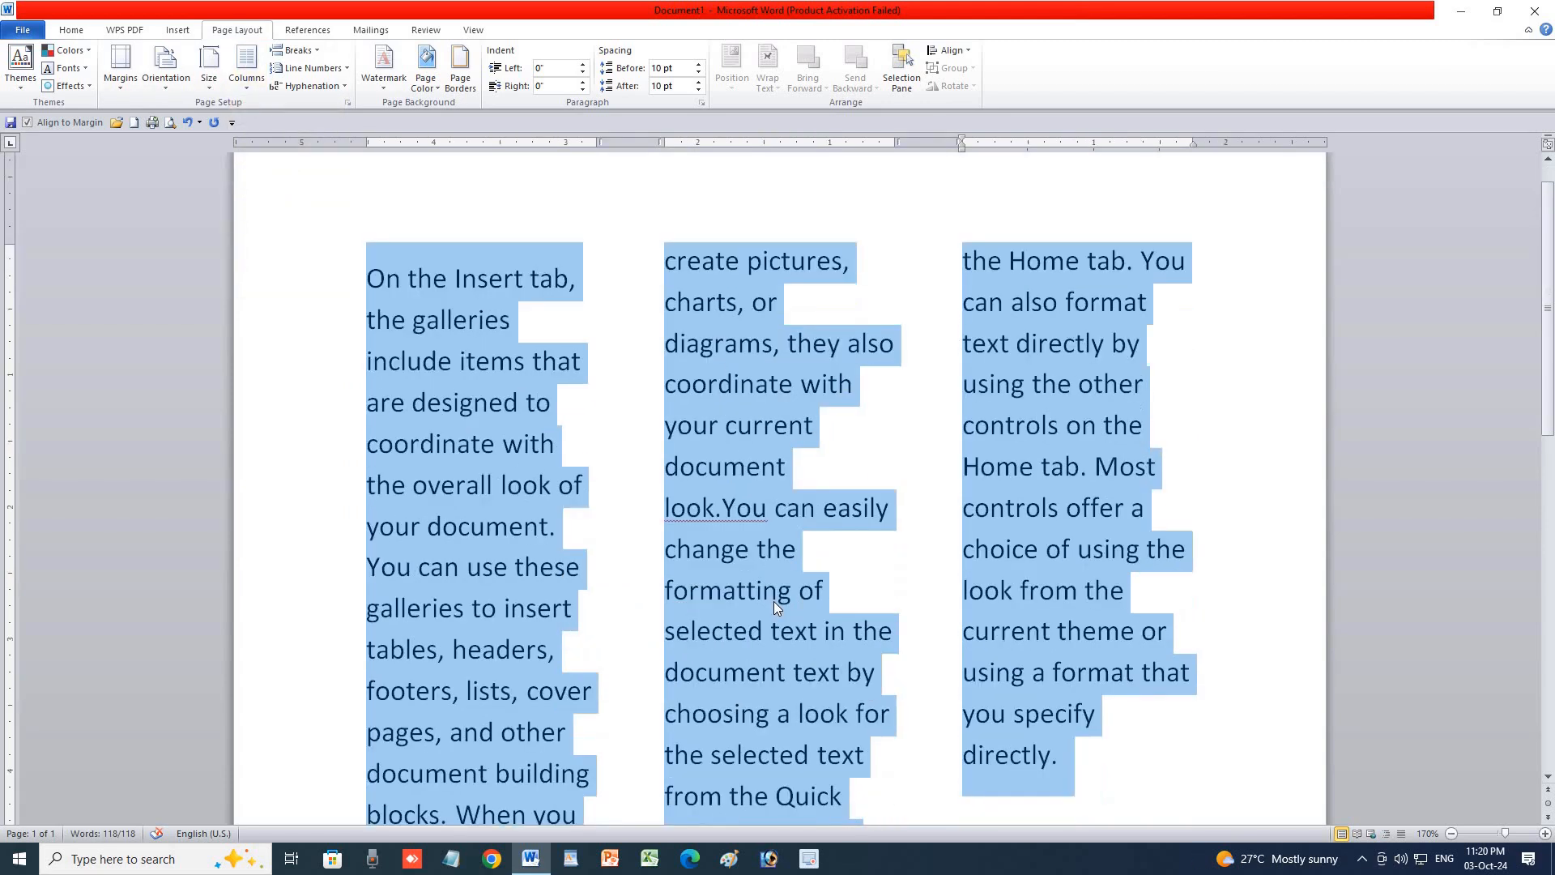
Try Left, Right and Two column layouts, then settle on One column.
{"action": "left_click", "coordinate": [252, 95]}
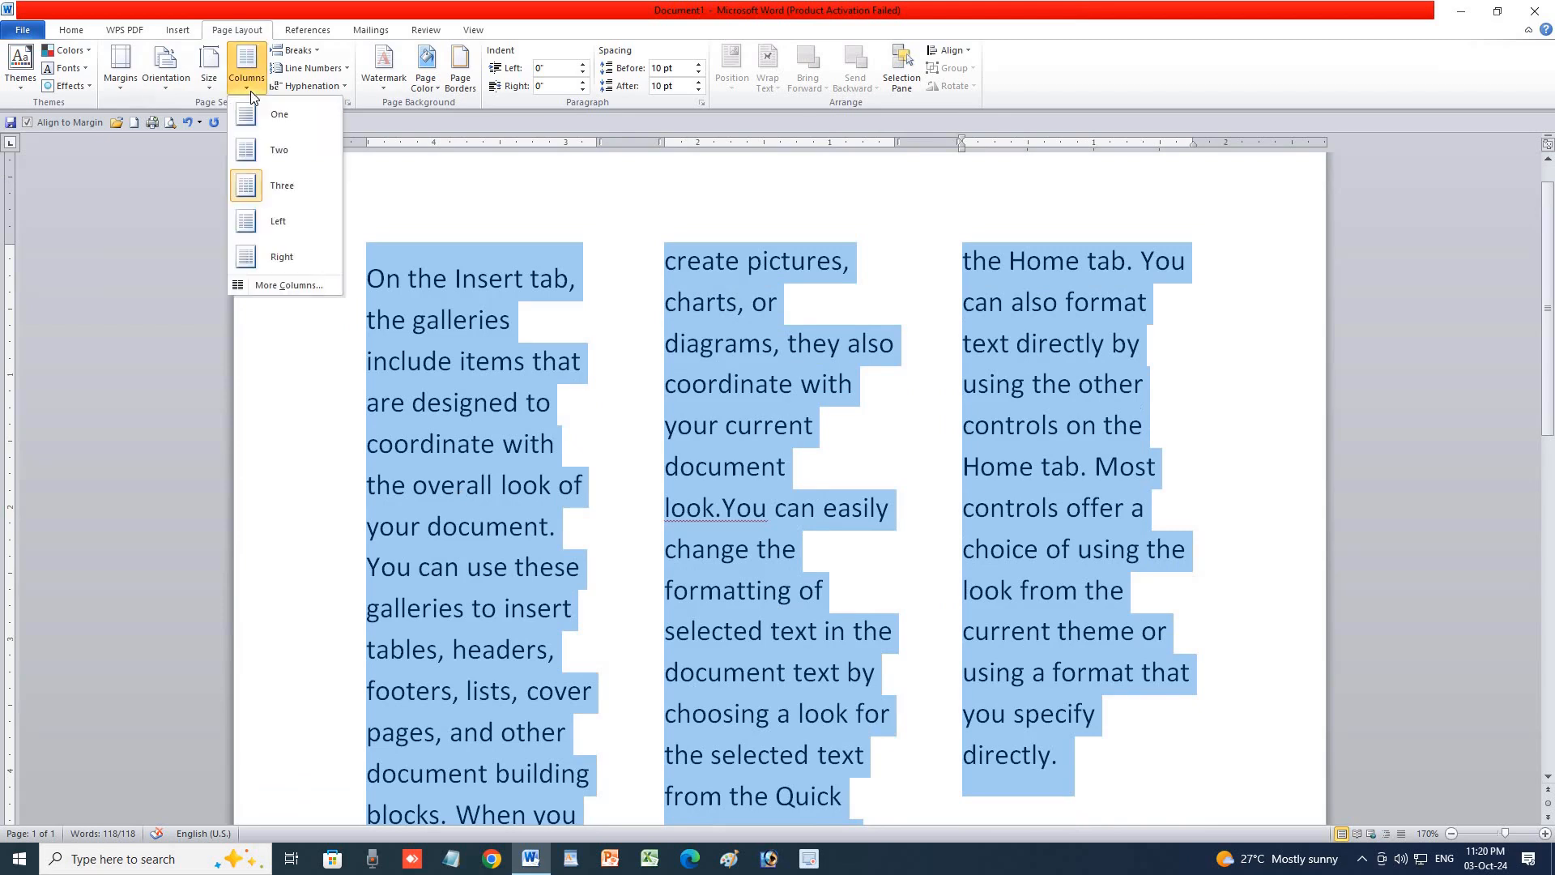
{"action": "left_click", "coordinate": [280, 220]}
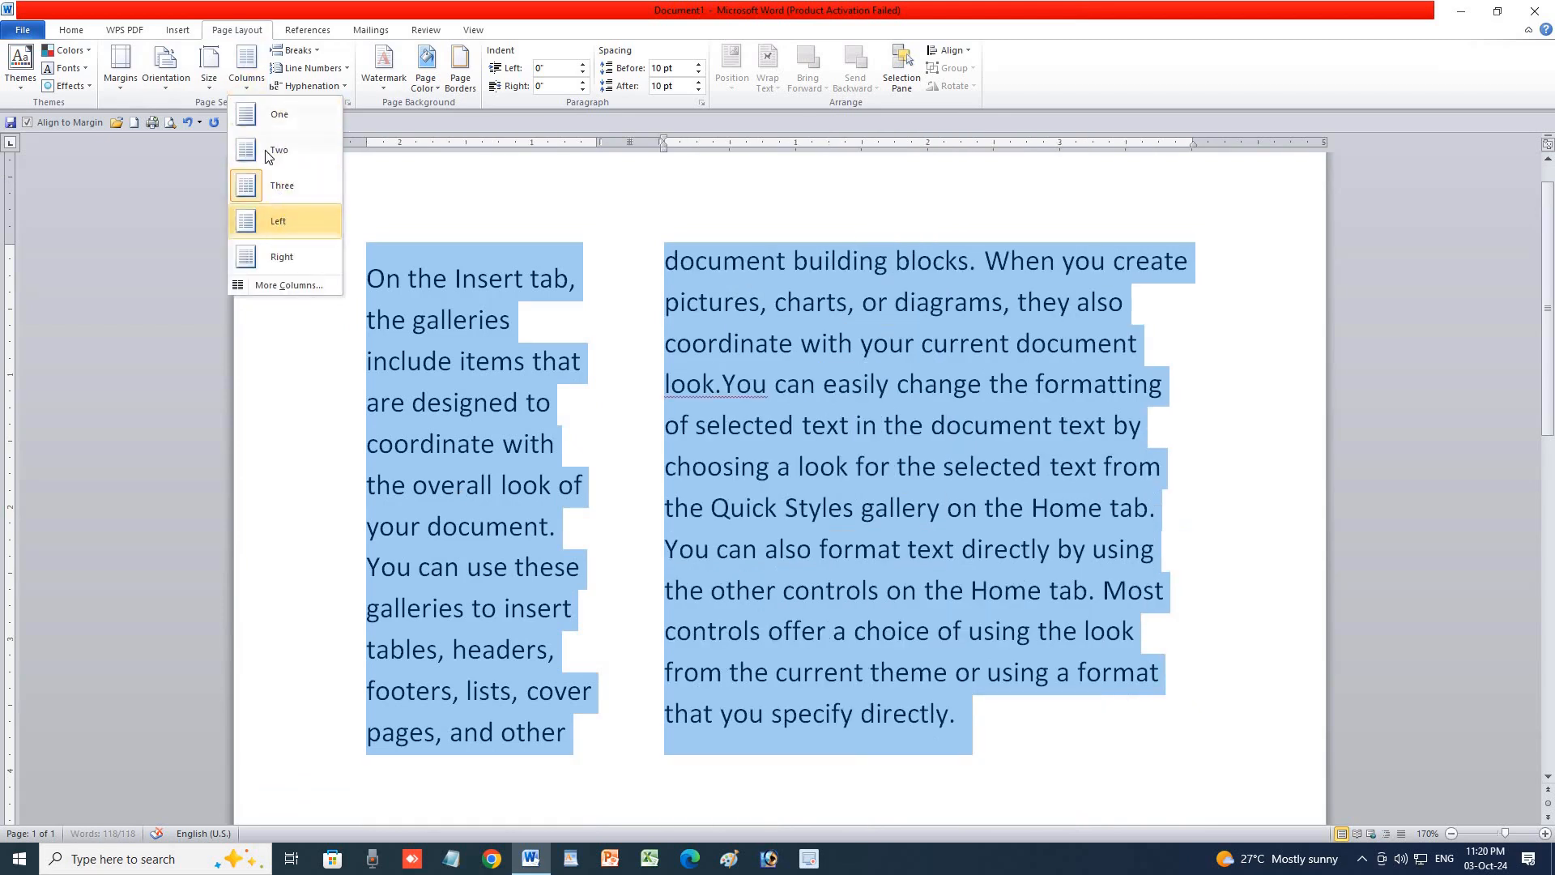
{"action": "left_click", "coordinate": [248, 91]}
{"action": "left_click", "coordinate": [280, 253]}
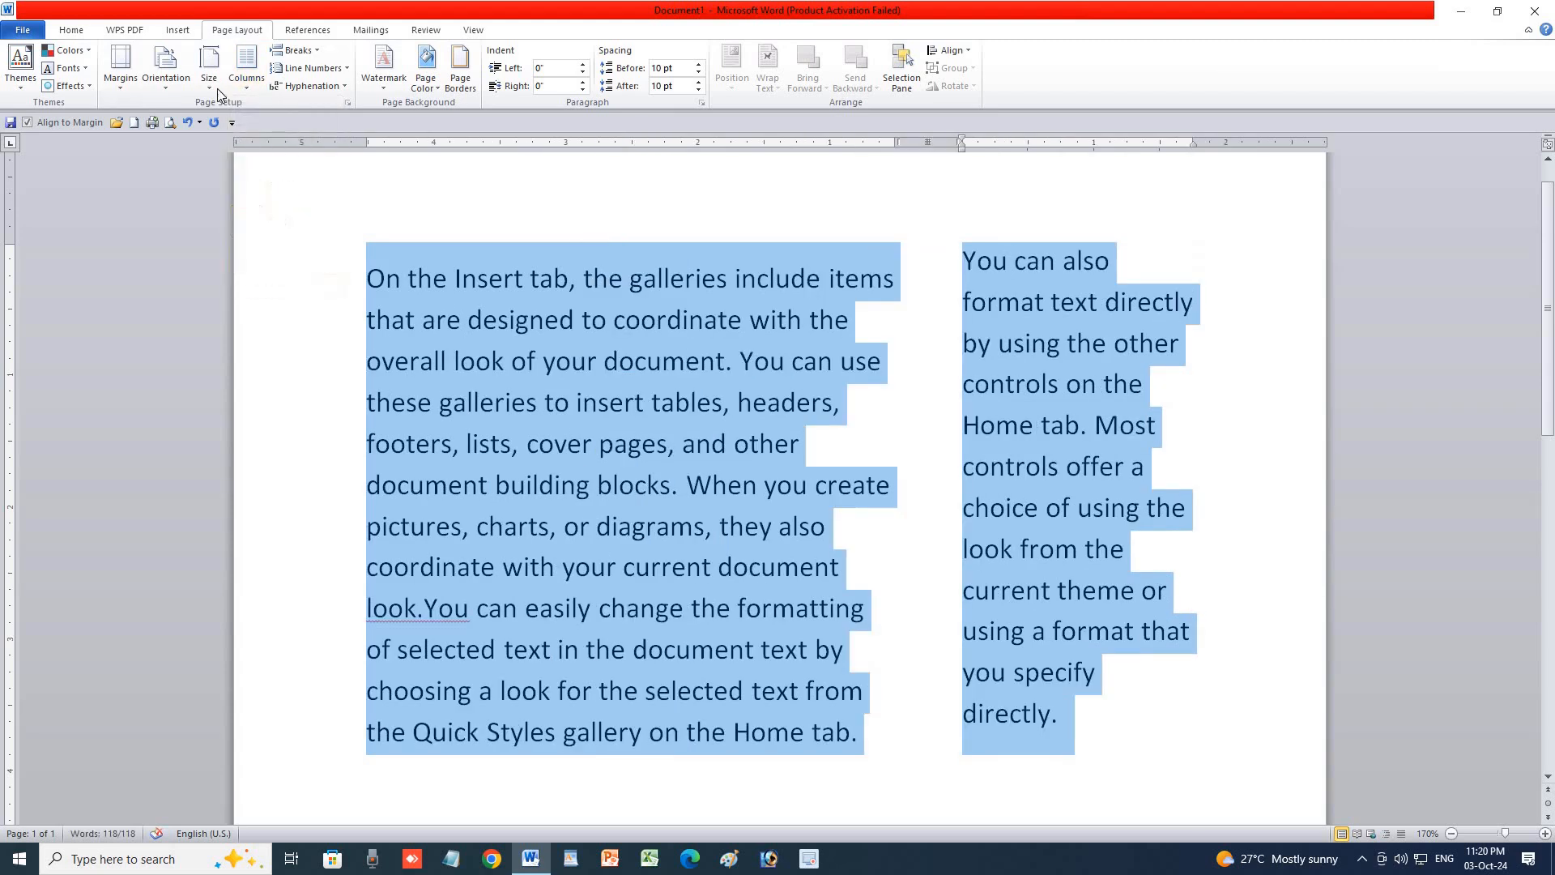
{"action": "left_click", "coordinate": [239, 98]}
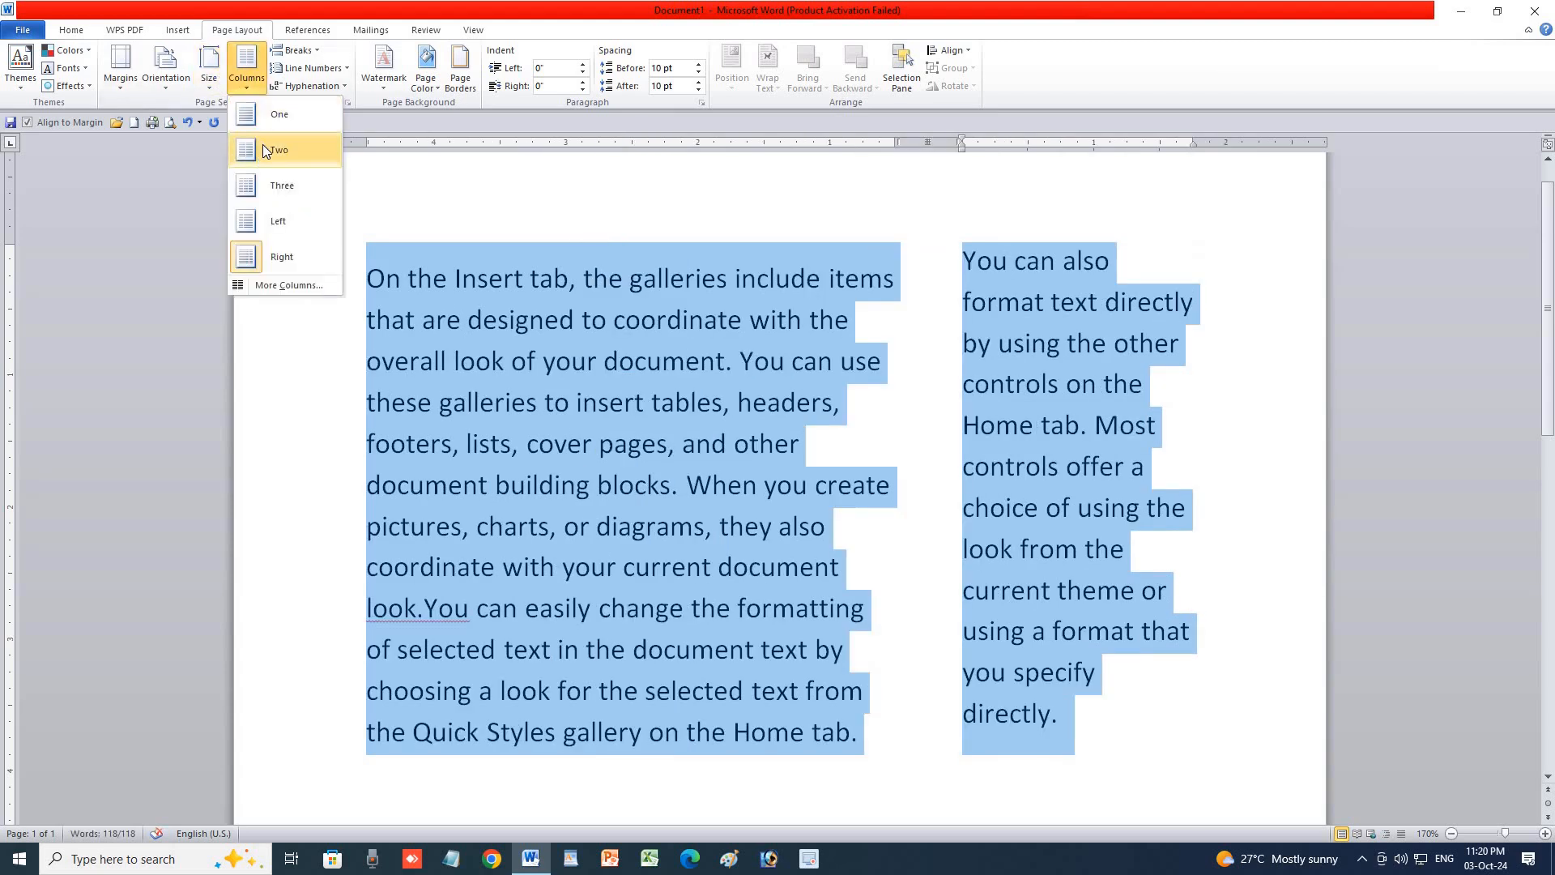
{"action": "left_click", "coordinate": [264, 147]}
{"action": "left_click", "coordinate": [259, 92]}
{"action": "left_click", "coordinate": [259, 119]}
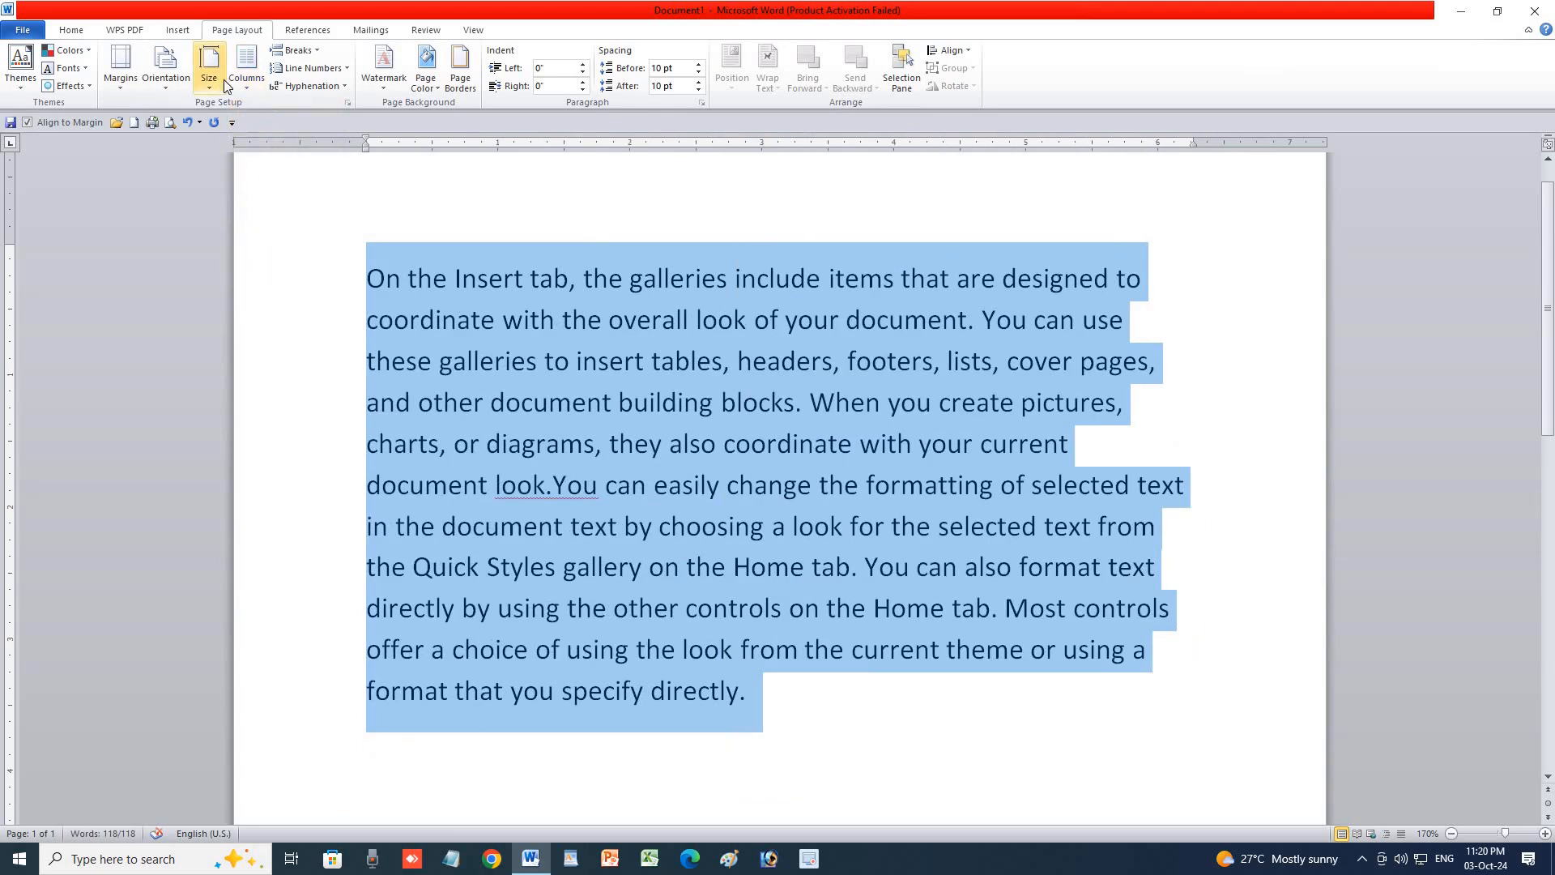
{"action": "left_click", "coordinate": [239, 86]}
{"action": "left_click", "coordinate": [279, 285]}
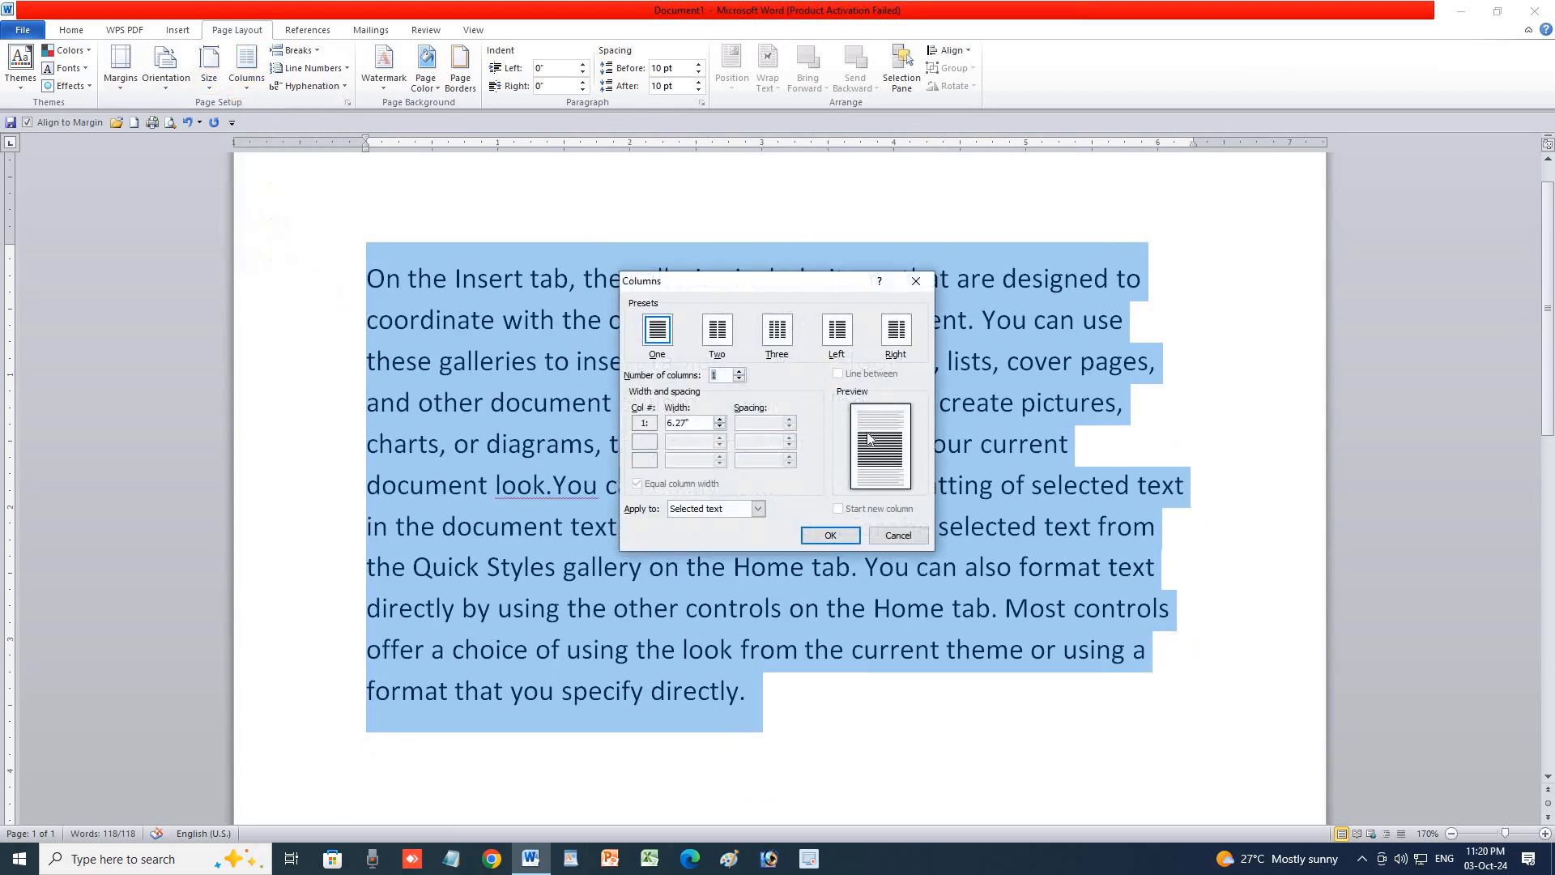
{"action": "left_click", "coordinate": [836, 330]}
{"action": "left_click", "coordinate": [777, 329]}
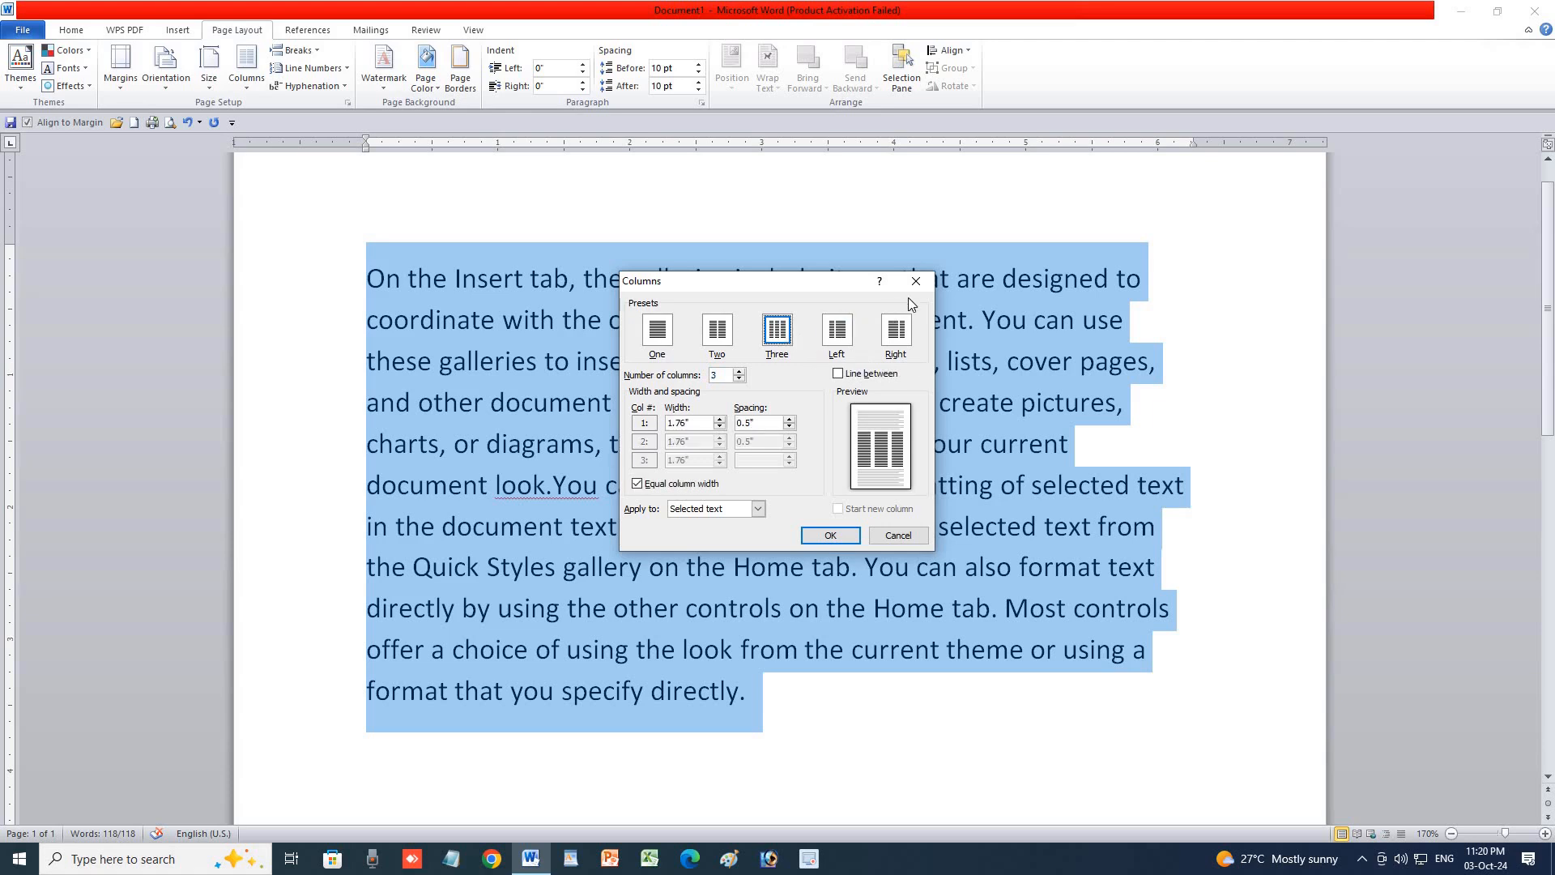
{"action": "left_click", "coordinate": [826, 535]}
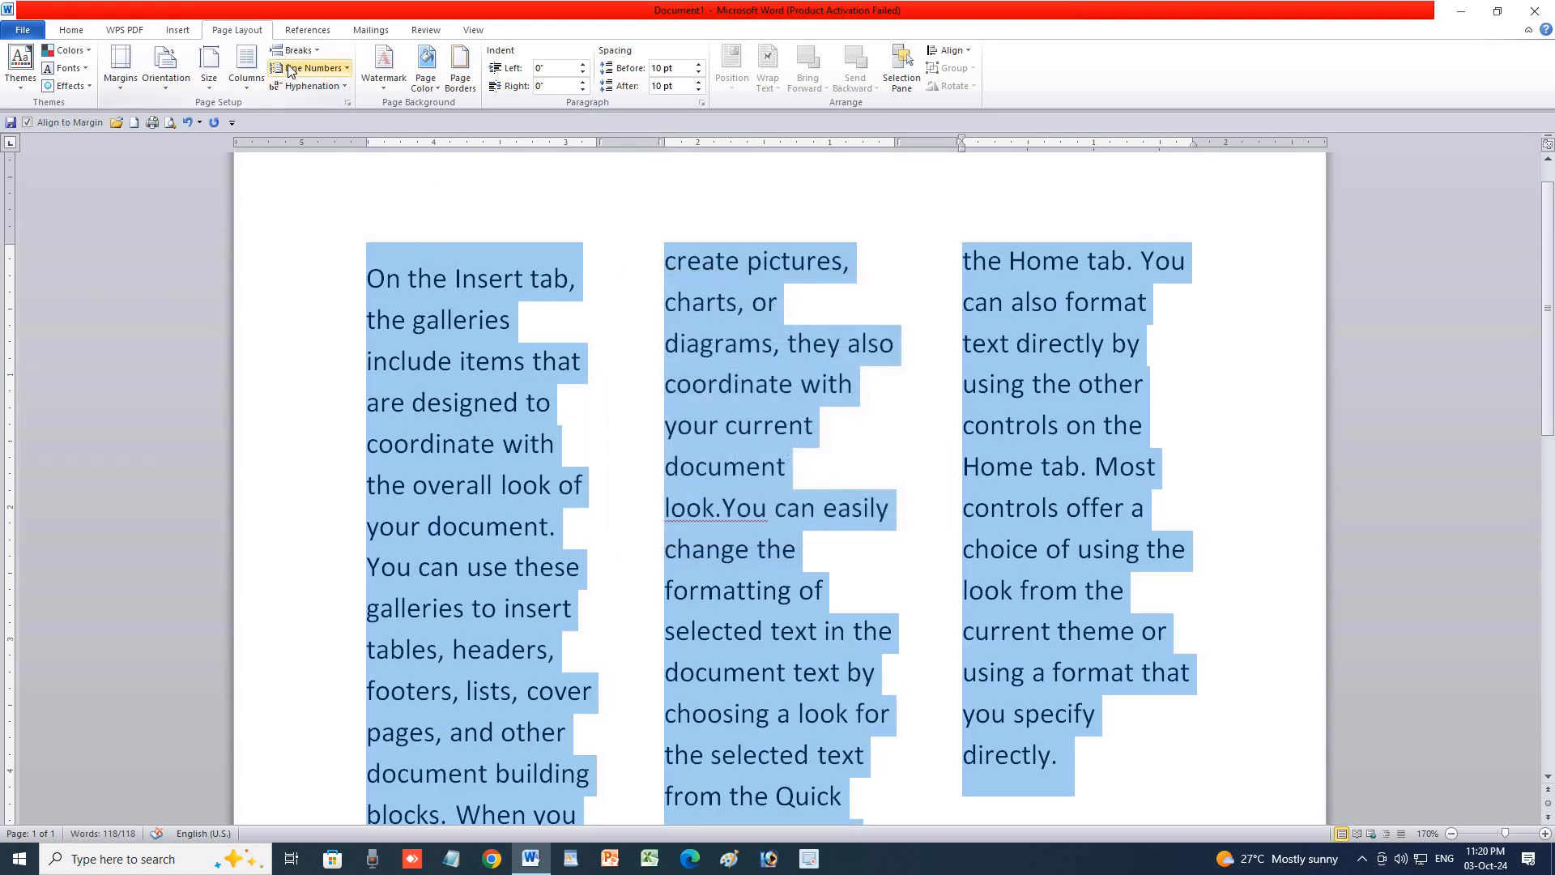
{"action": "left_click", "coordinate": [247, 66]}
{"action": "left_click", "coordinate": [259, 109]}
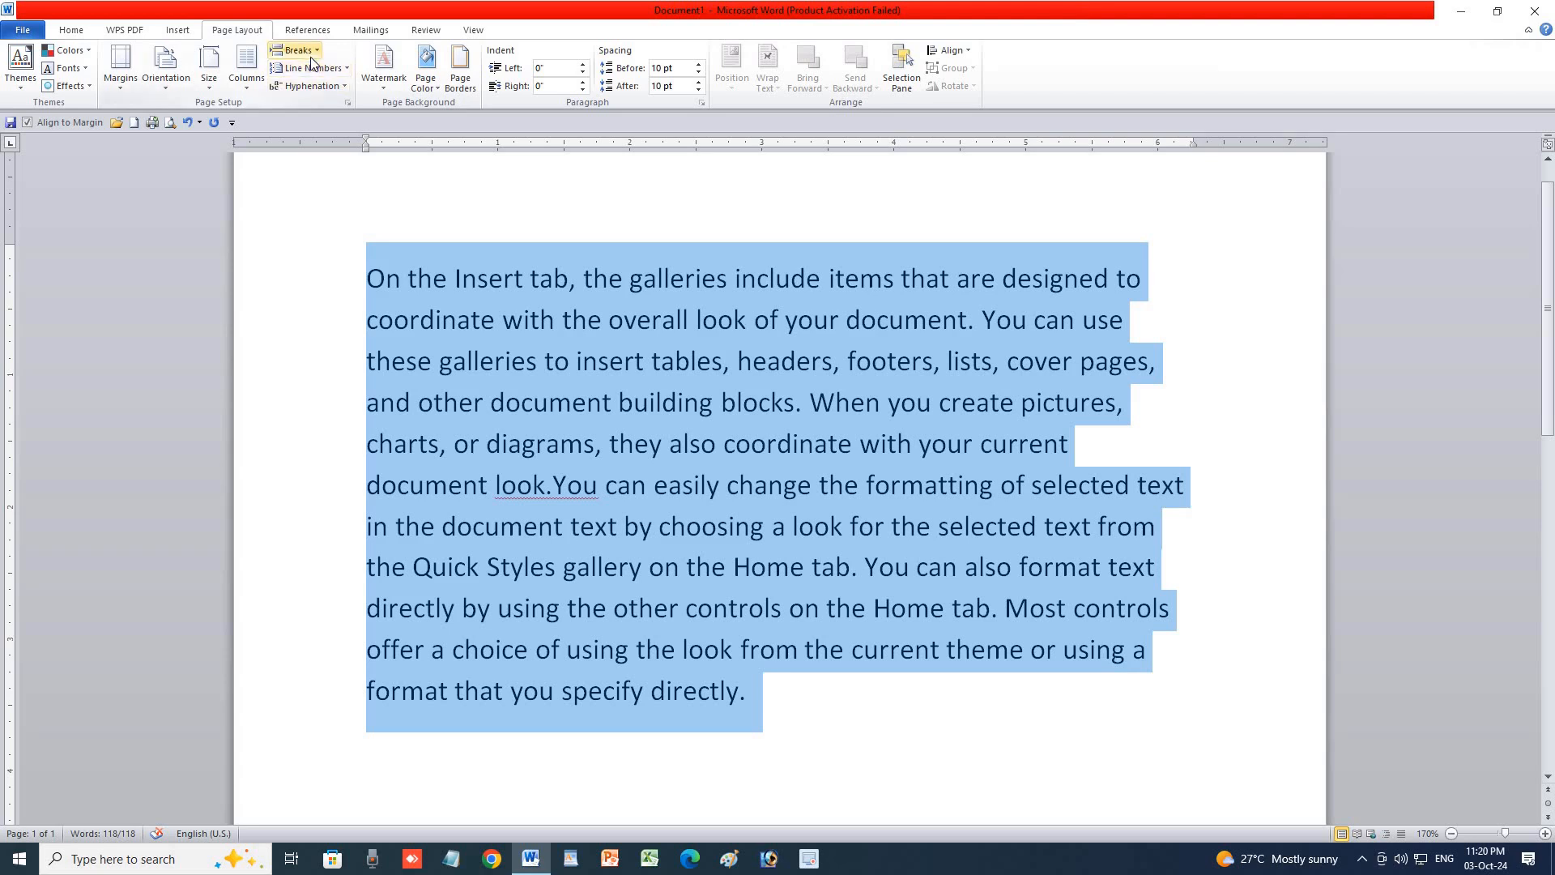
{"action": "left_click", "coordinate": [751, 687]}
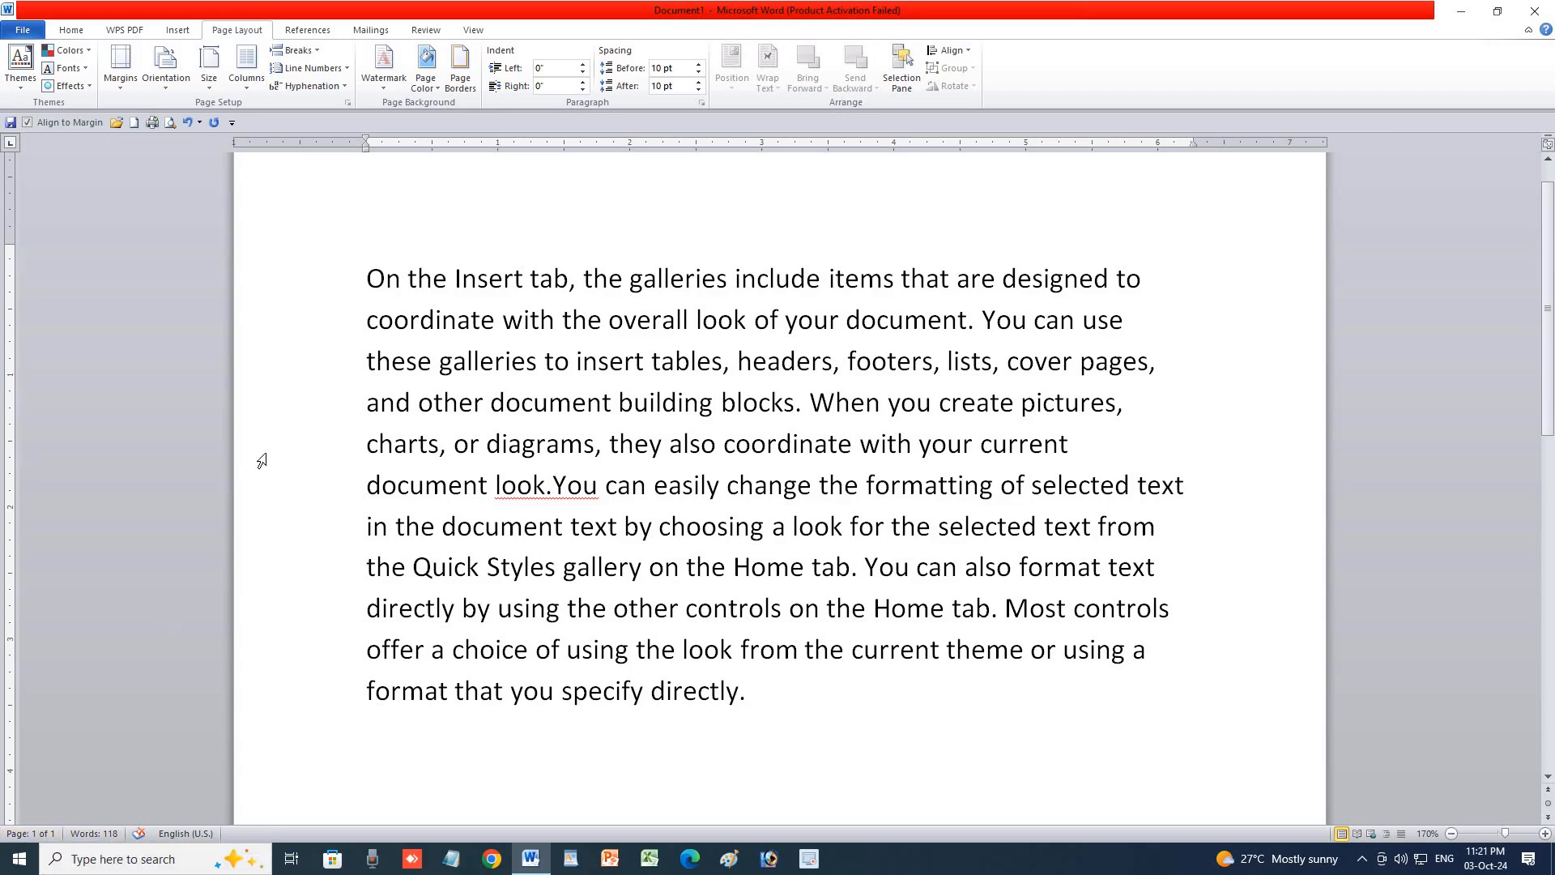
Insert two page breaks after the sample paragraph.
{"action": "left_click", "coordinate": [296, 50]}
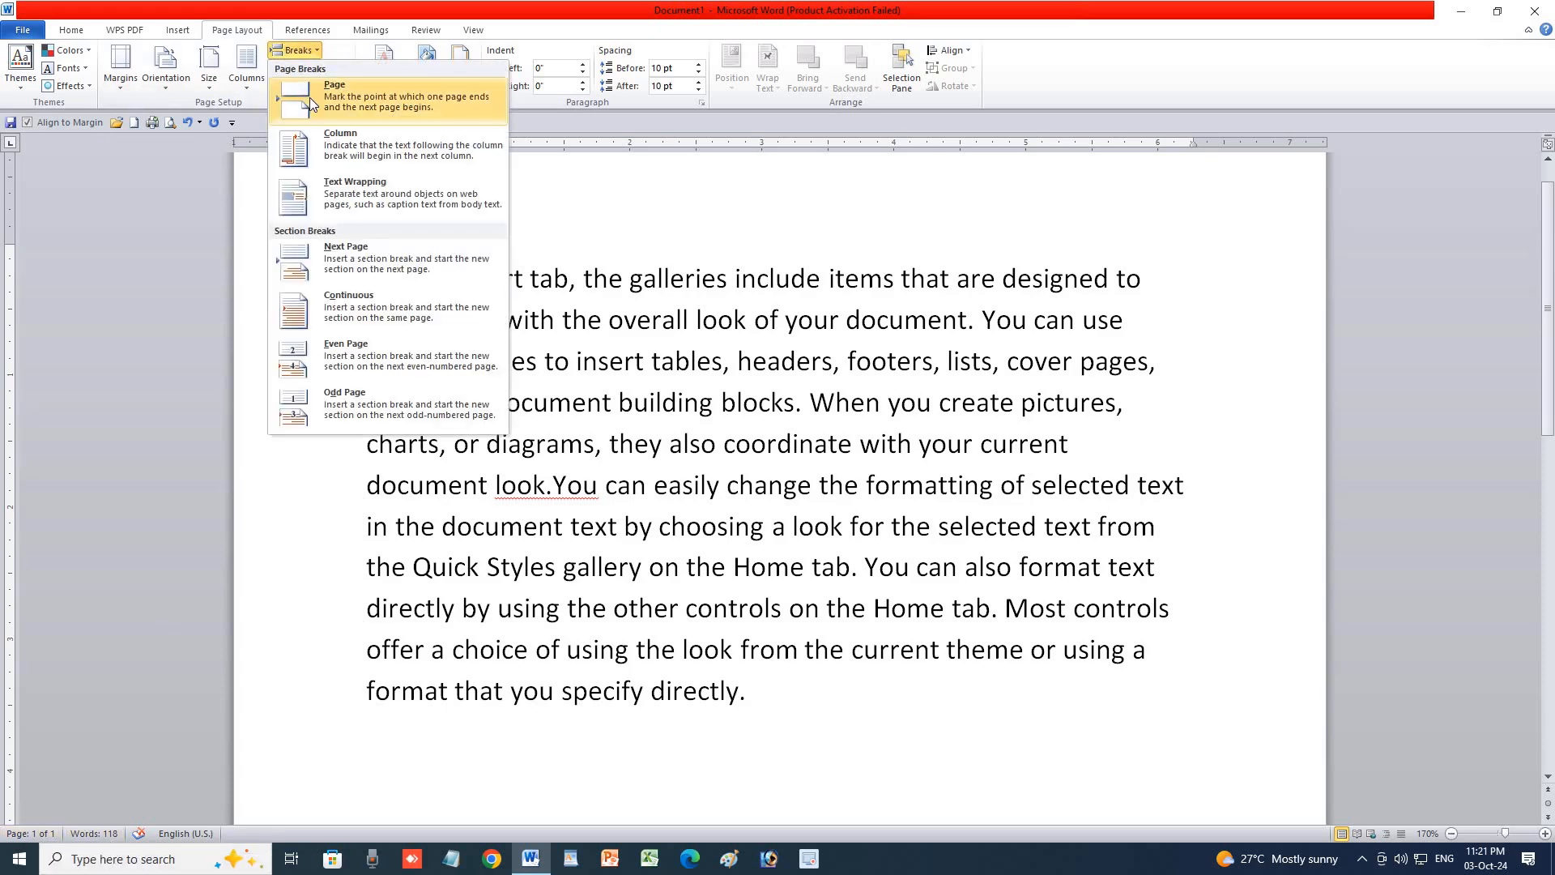
{"action": "left_click", "coordinate": [322, 119]}
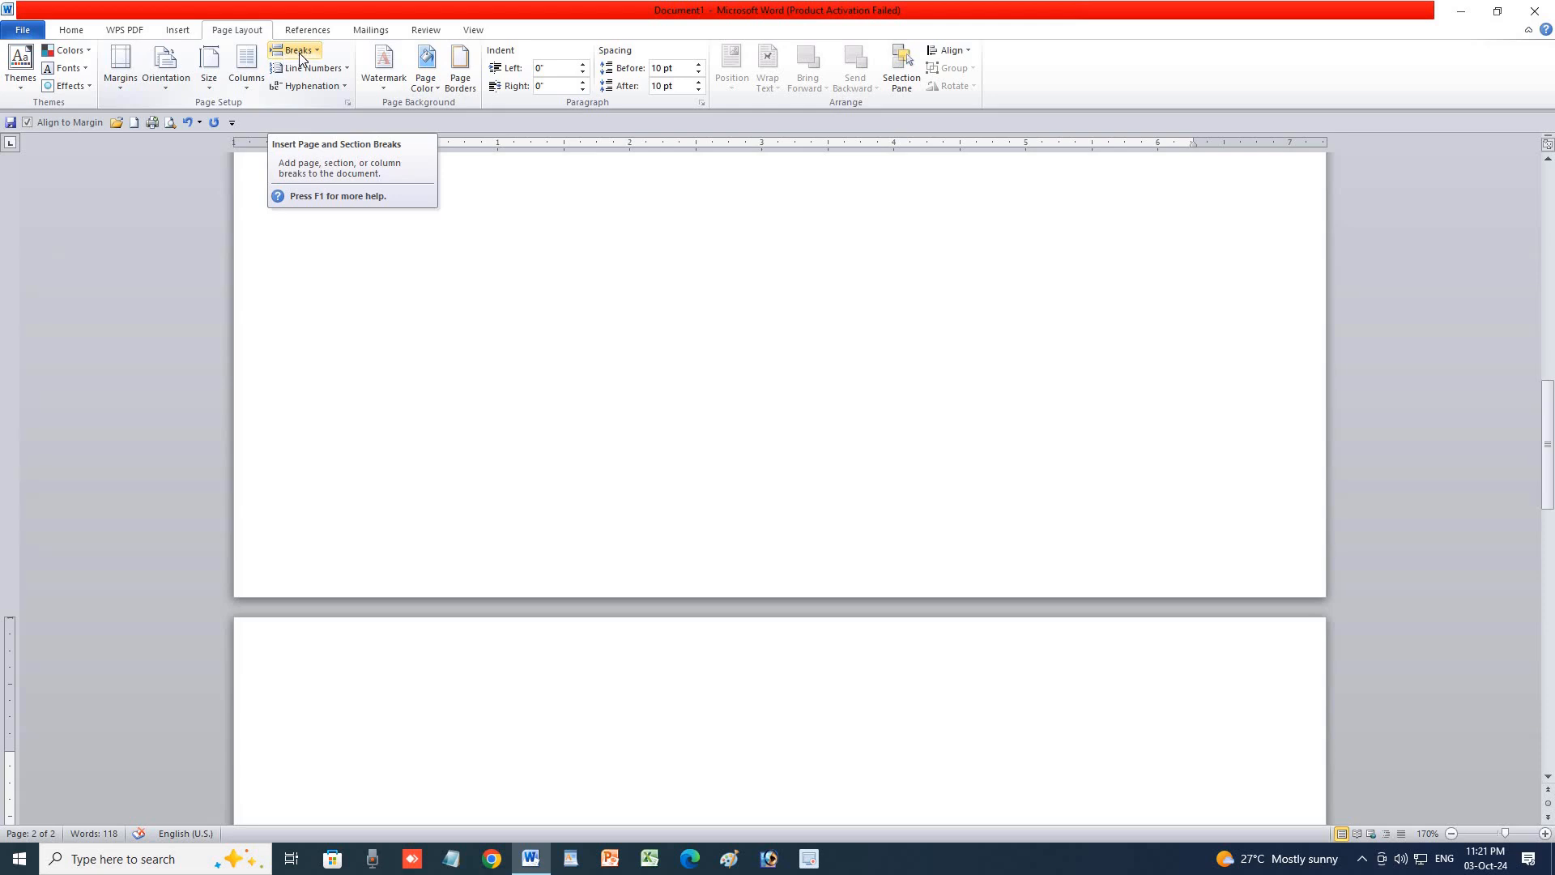
{"action": "left_click", "coordinate": [299, 52]}
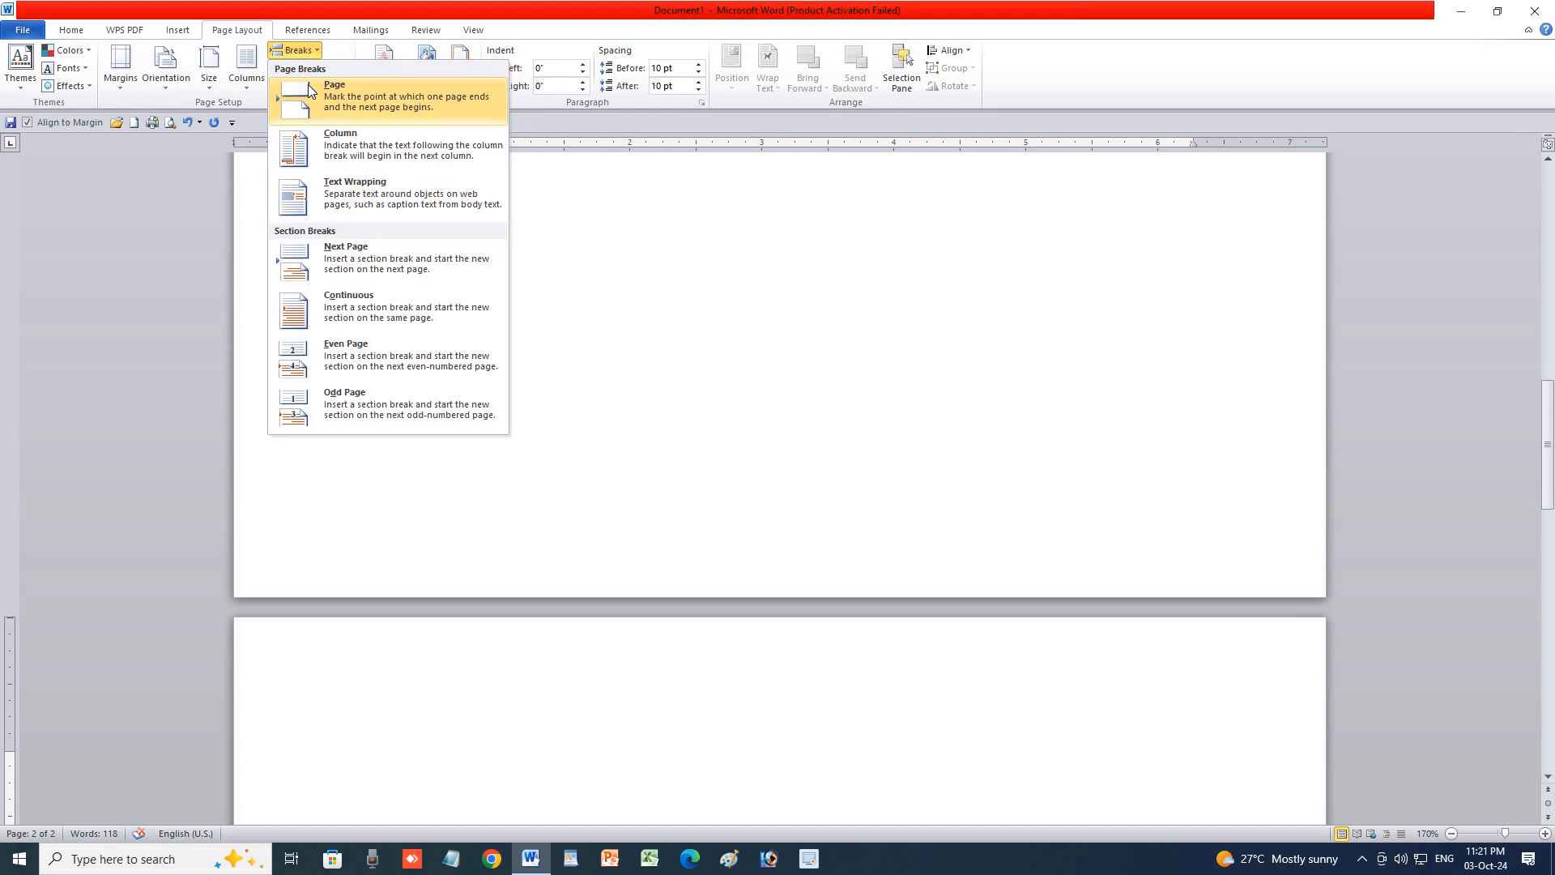
{"action": "left_click", "coordinate": [307, 84]}
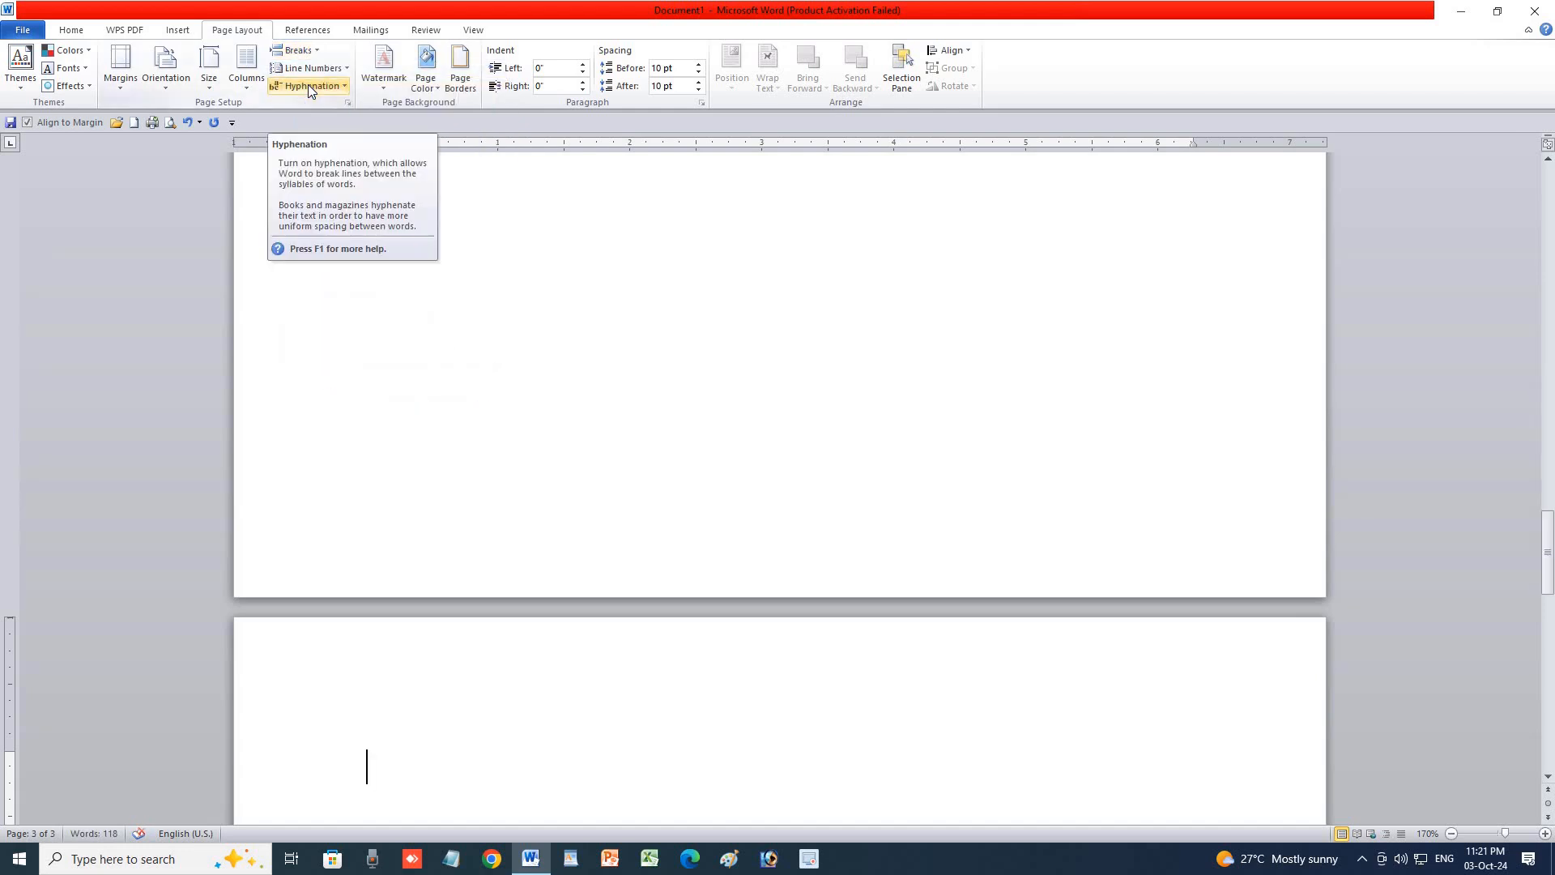
Add a blank page to the document, then undo it.
{"action": "left_click", "coordinate": [177, 29]}
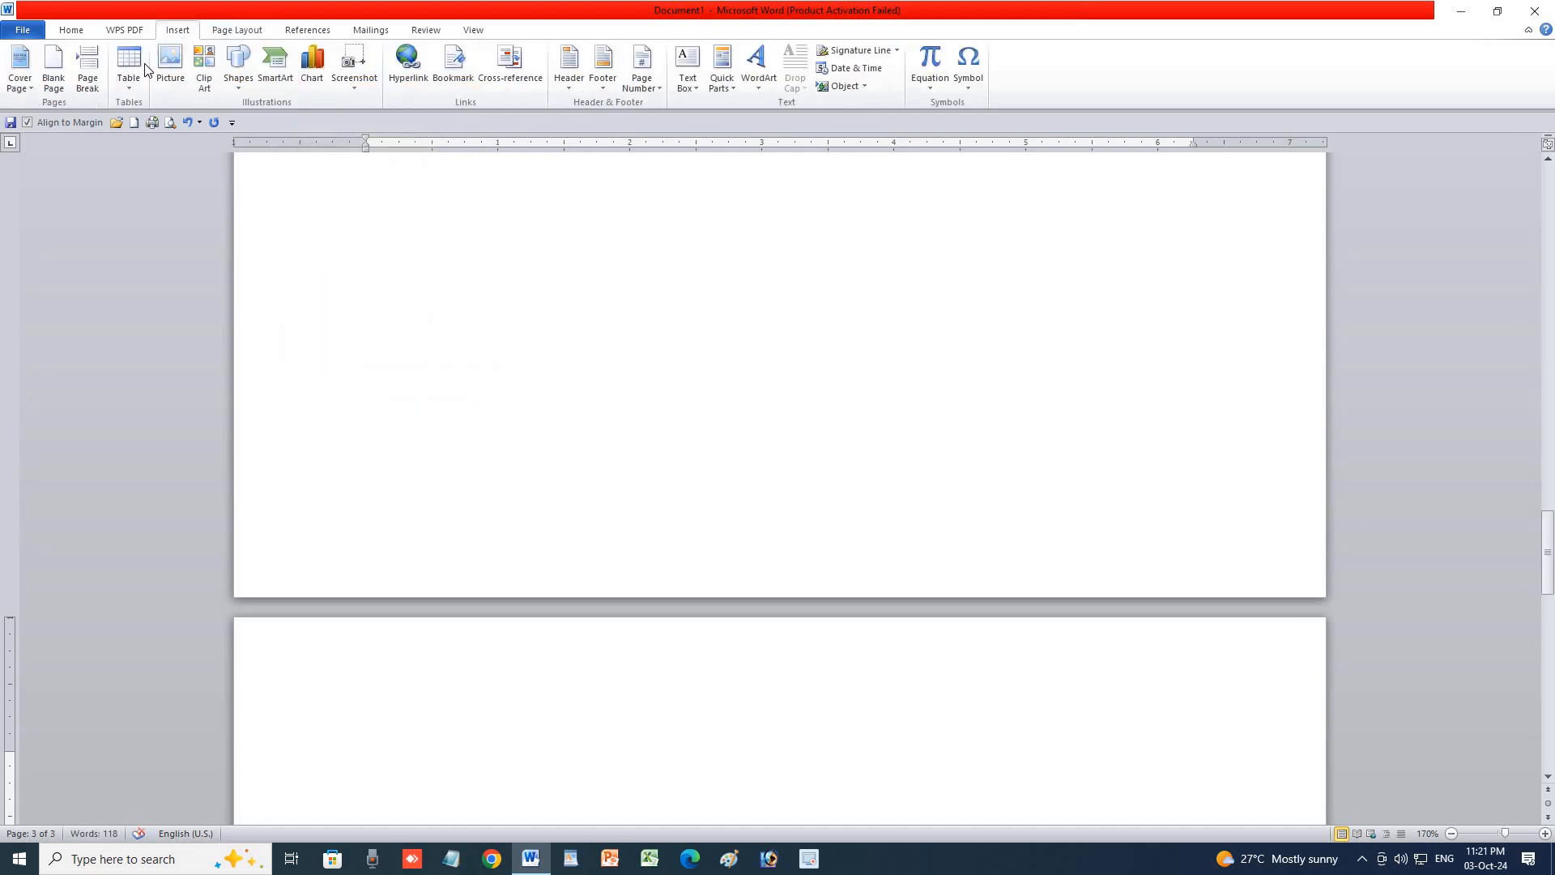
{"action": "left_click", "coordinate": [61, 92]}
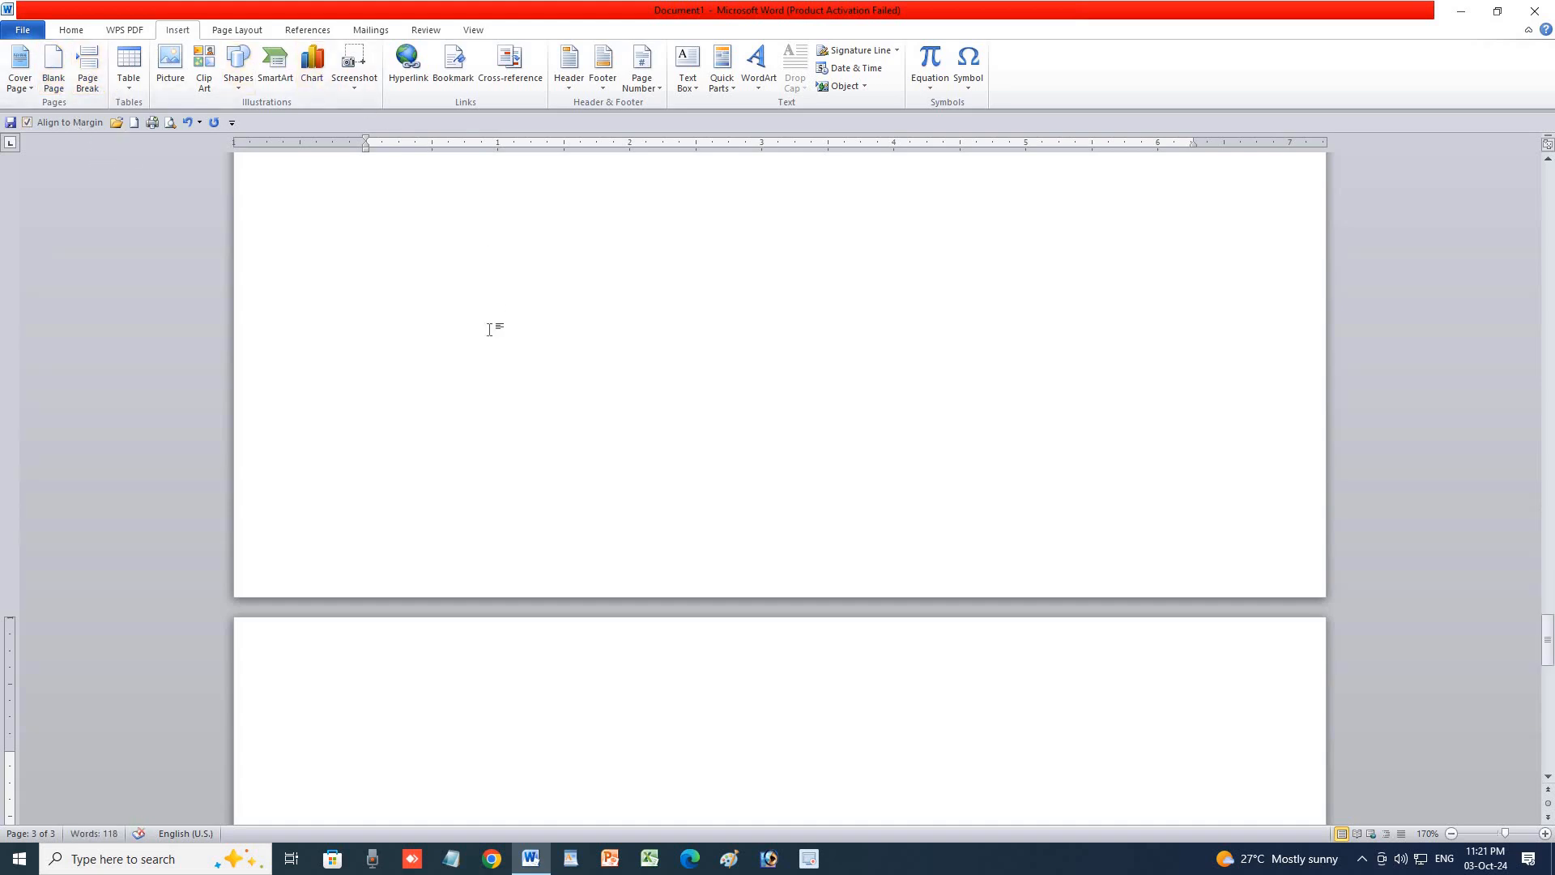
{"action": "key", "text": "ctrl+z"}
{"action": "key", "text": "ctrl+z"}
{"action": "key", "text": "ctrl+z"}
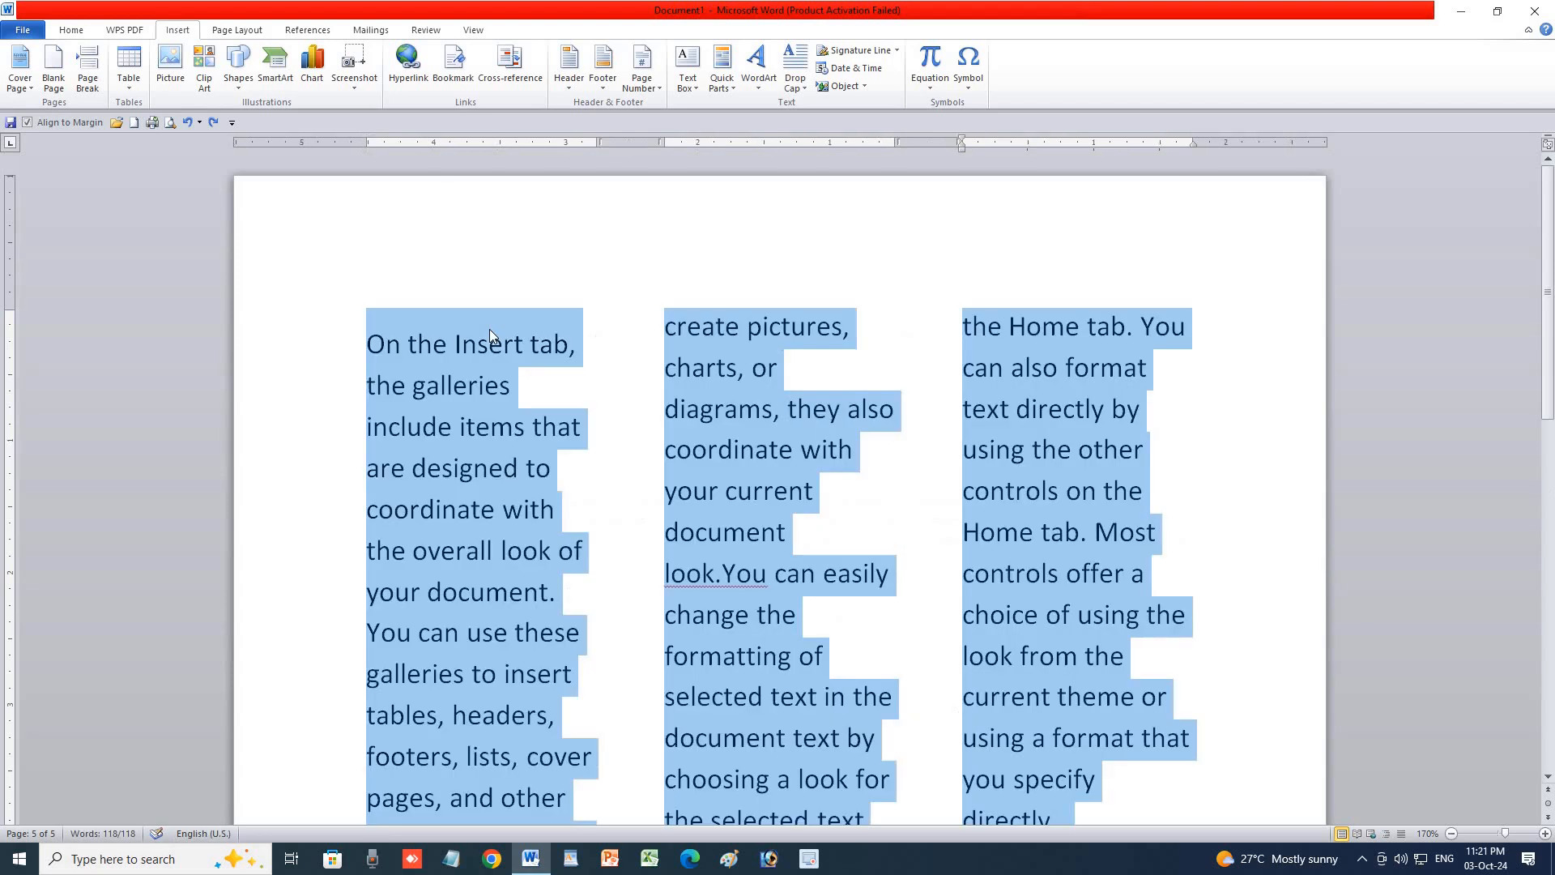
Return the text to one column, then try a column break and undo it.
{"action": "left_click", "coordinate": [227, 30]}
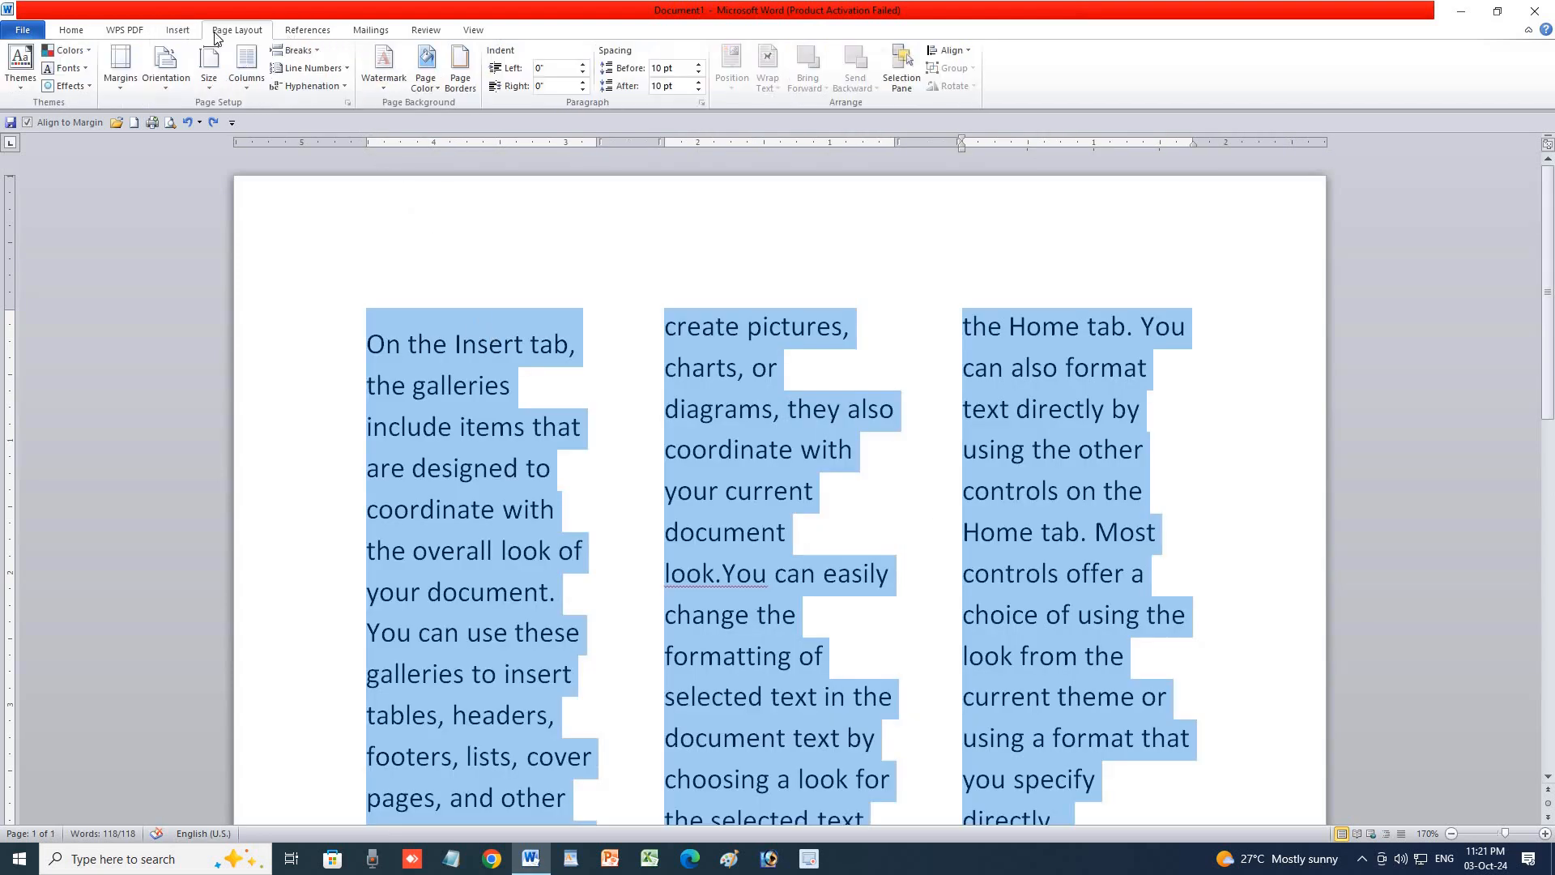
{"action": "left_click", "coordinate": [293, 52]}
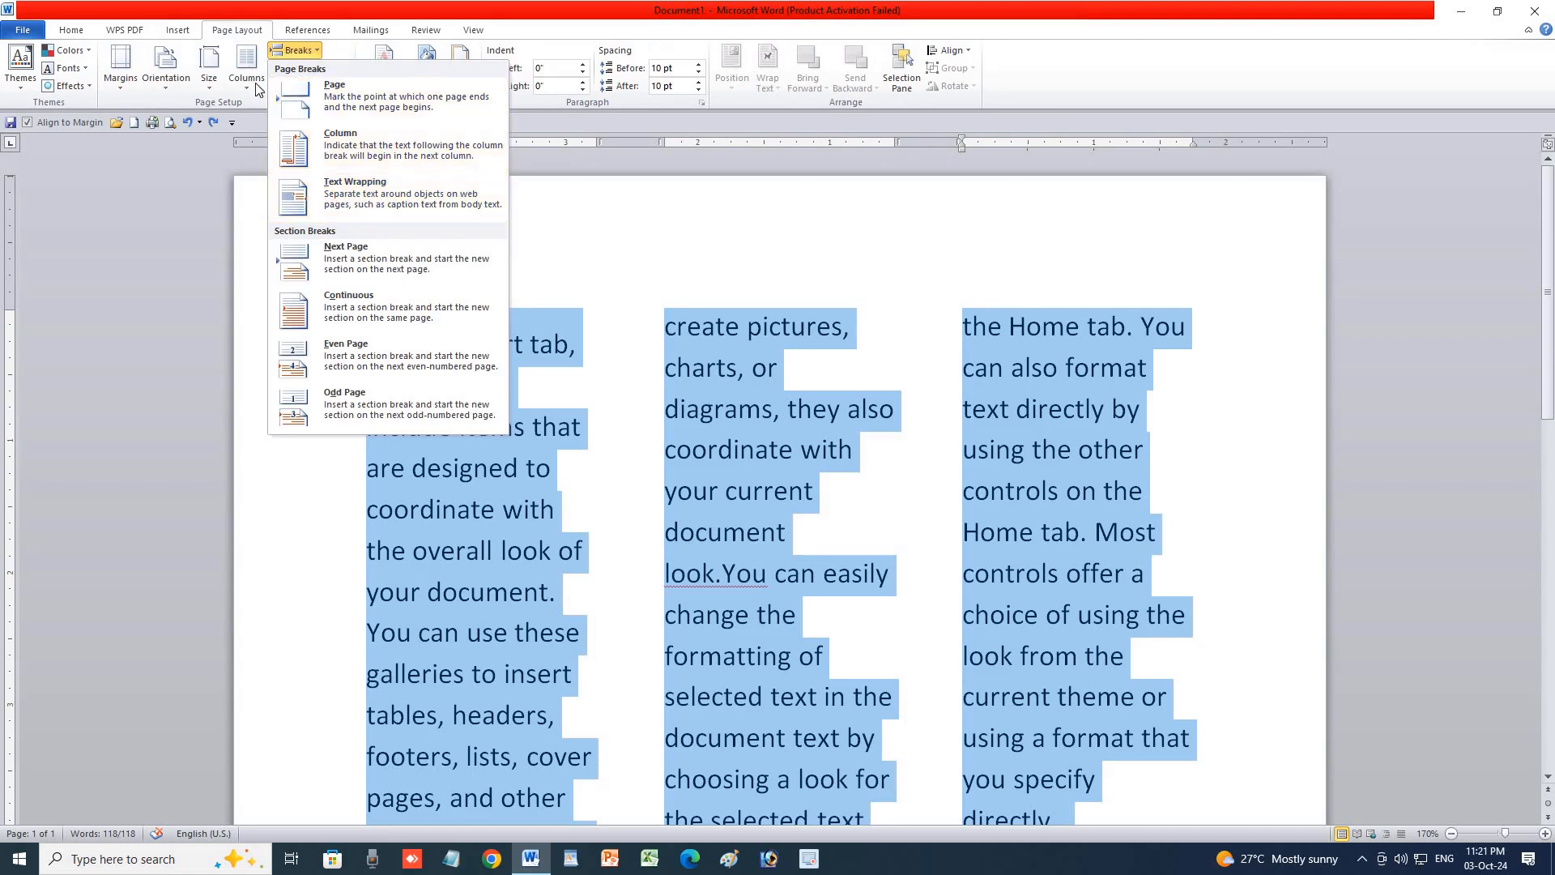
{"action": "left_click", "coordinate": [246, 64]}
{"action": "left_click", "coordinate": [275, 118]}
{"action": "left_click", "coordinate": [298, 50]}
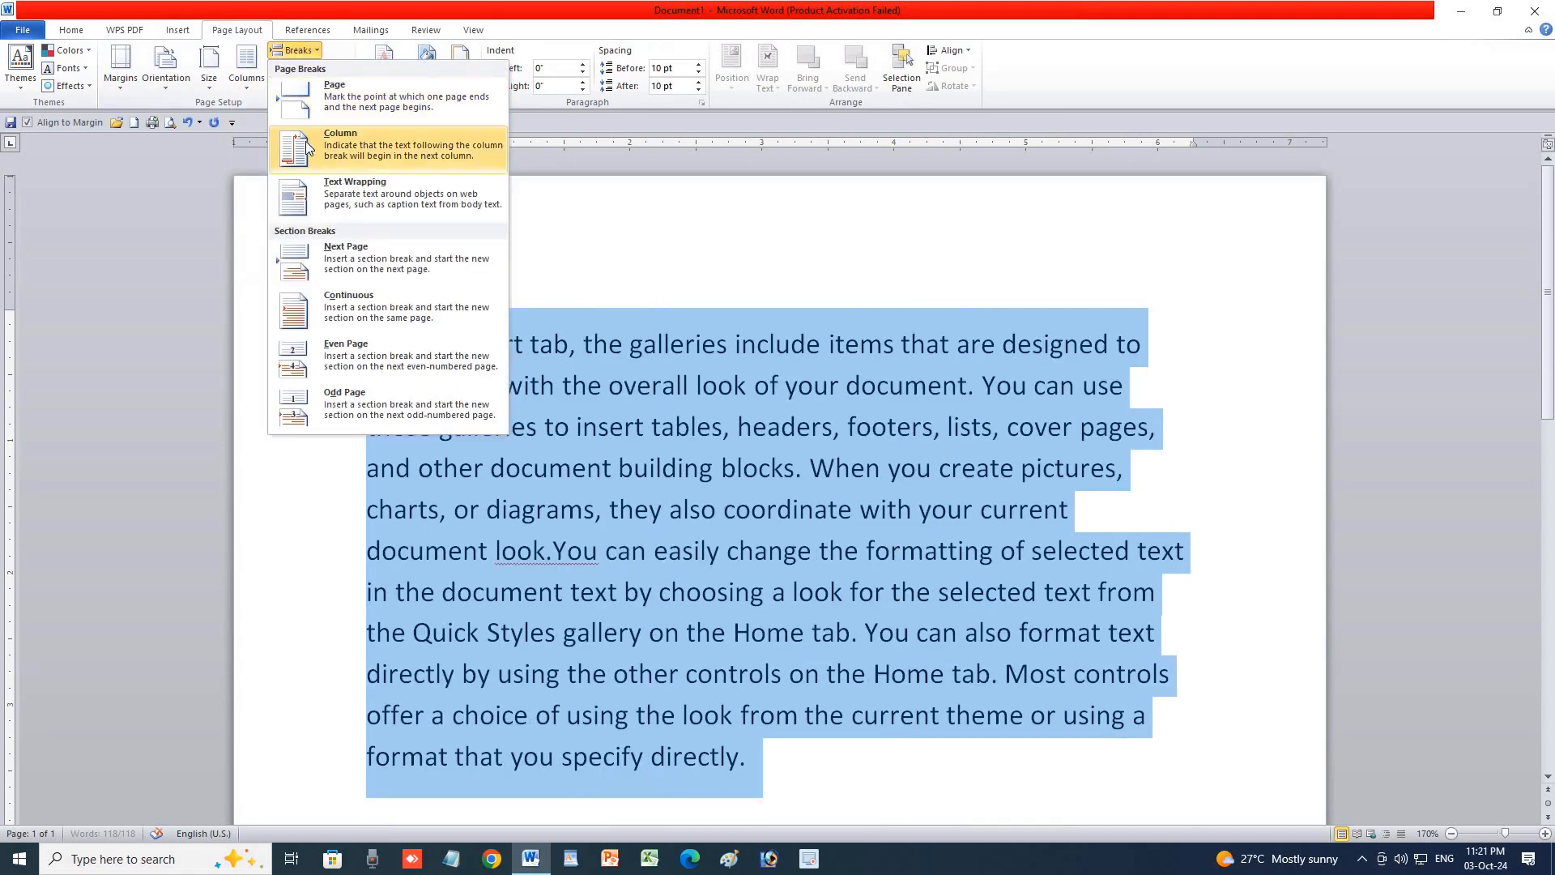
{"action": "left_click", "coordinate": [305, 141]}
{"action": "scroll", "coordinate": [520, 378], "scroll_direction": "down", "scroll_amount": 10}
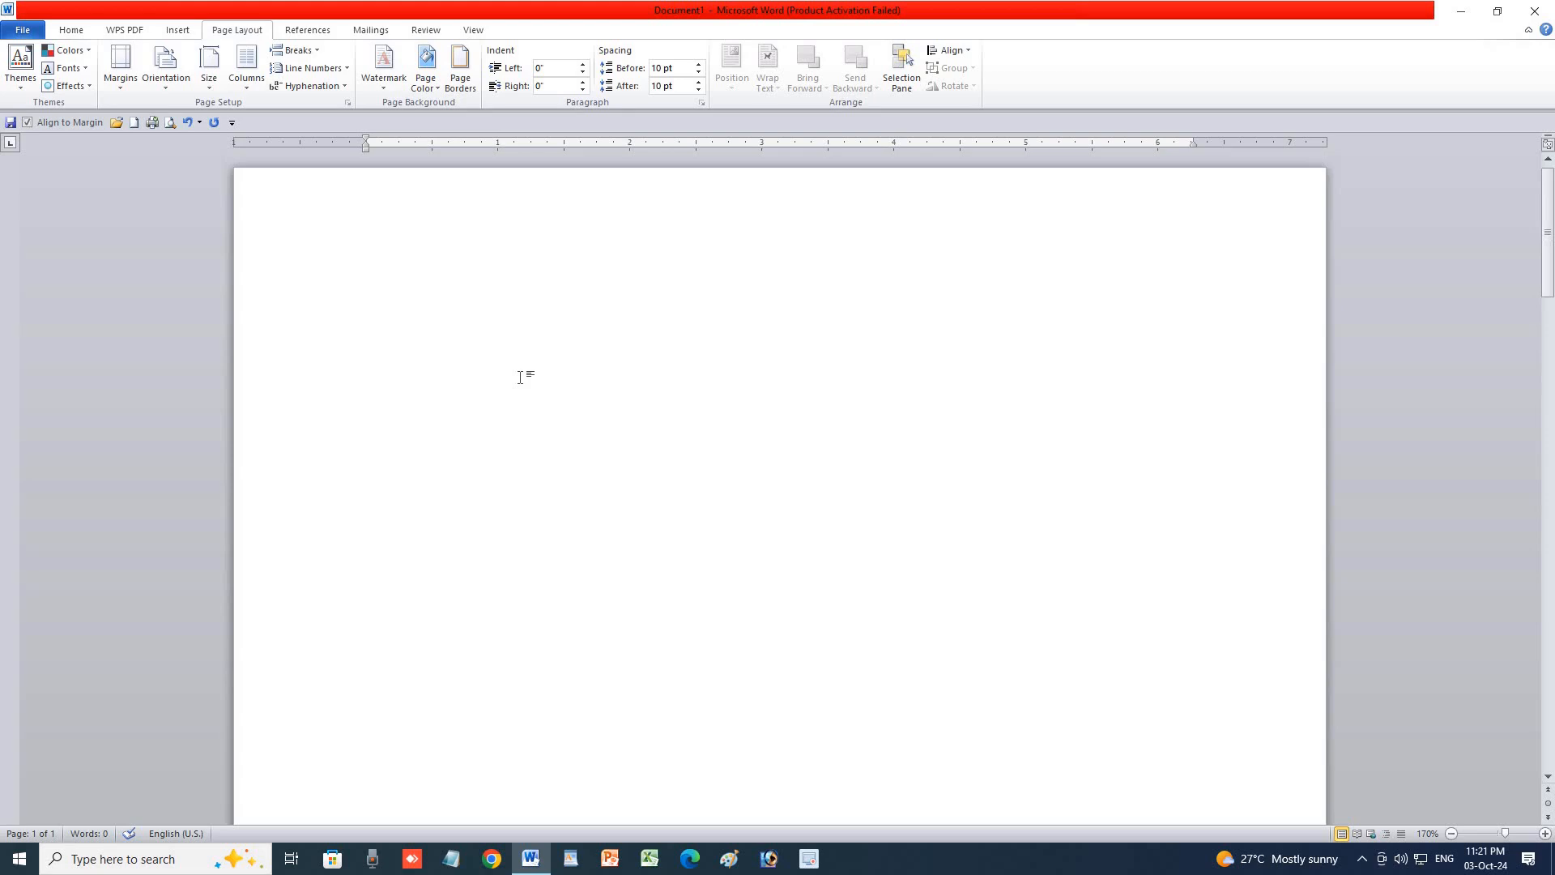
{"action": "scroll", "coordinate": [554, 458], "scroll_direction": "down", "scroll_amount": 10}
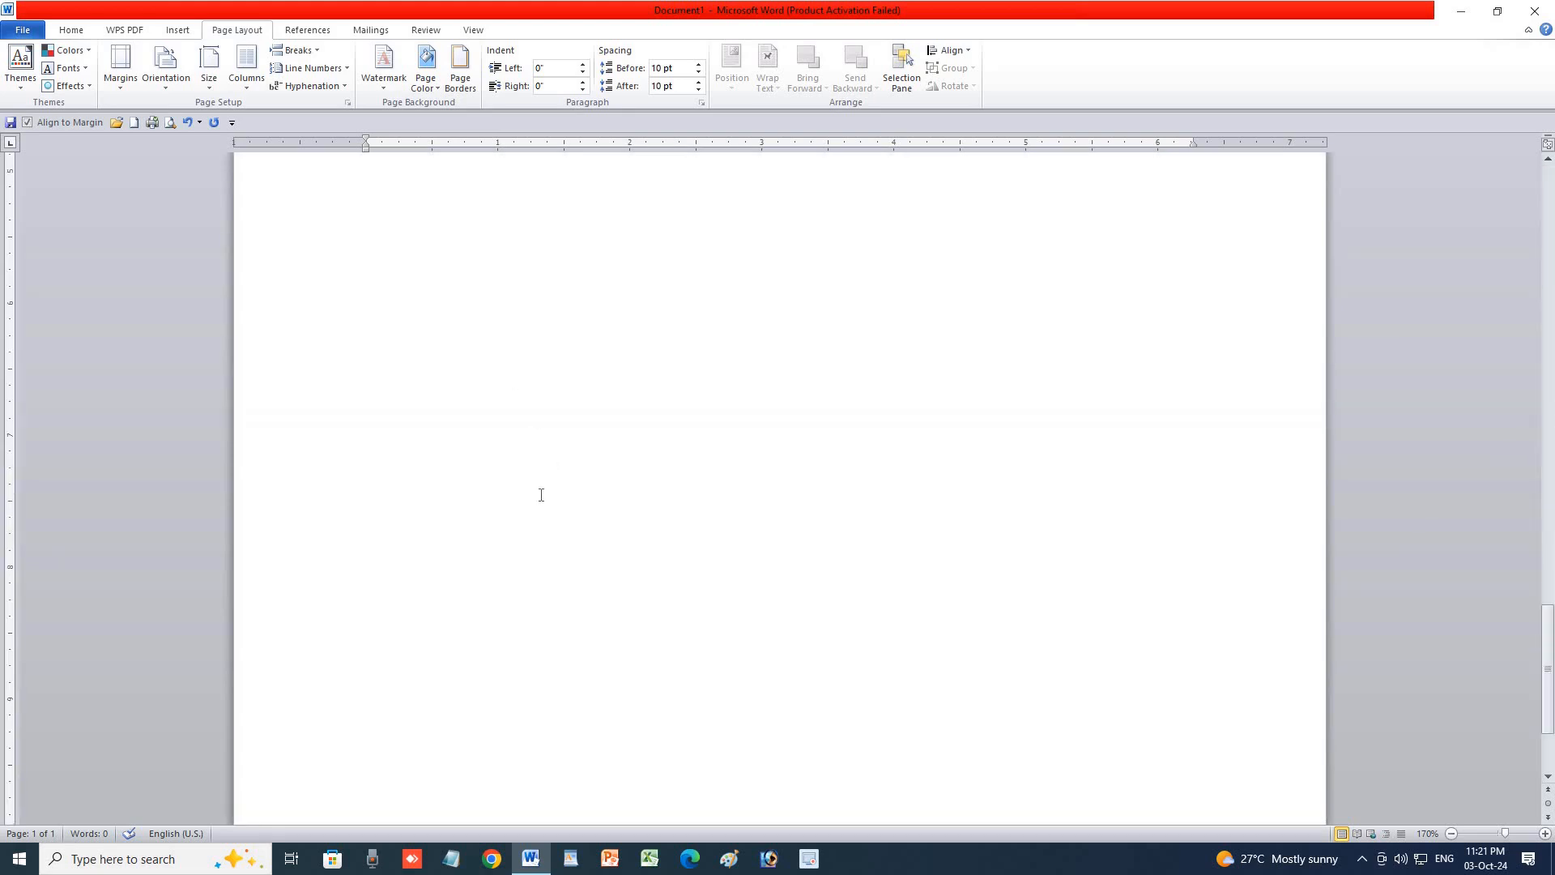
{"action": "key", "text": "ctrl+z"}
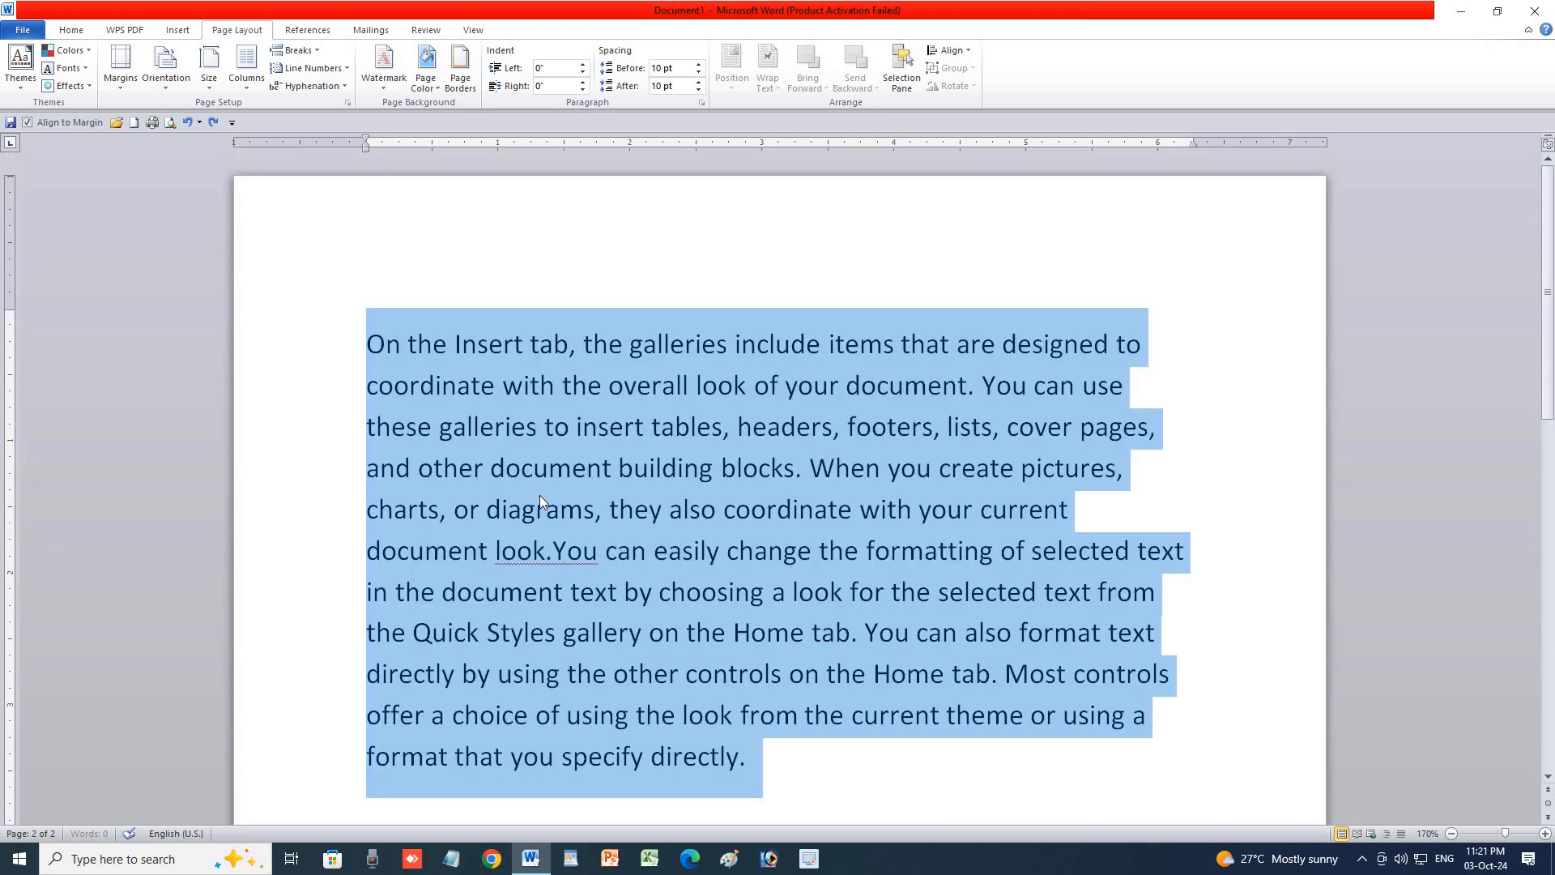
Check the Breaks list without inserting a break, then return to the Home tab.
{"action": "left_click", "coordinate": [304, 55]}
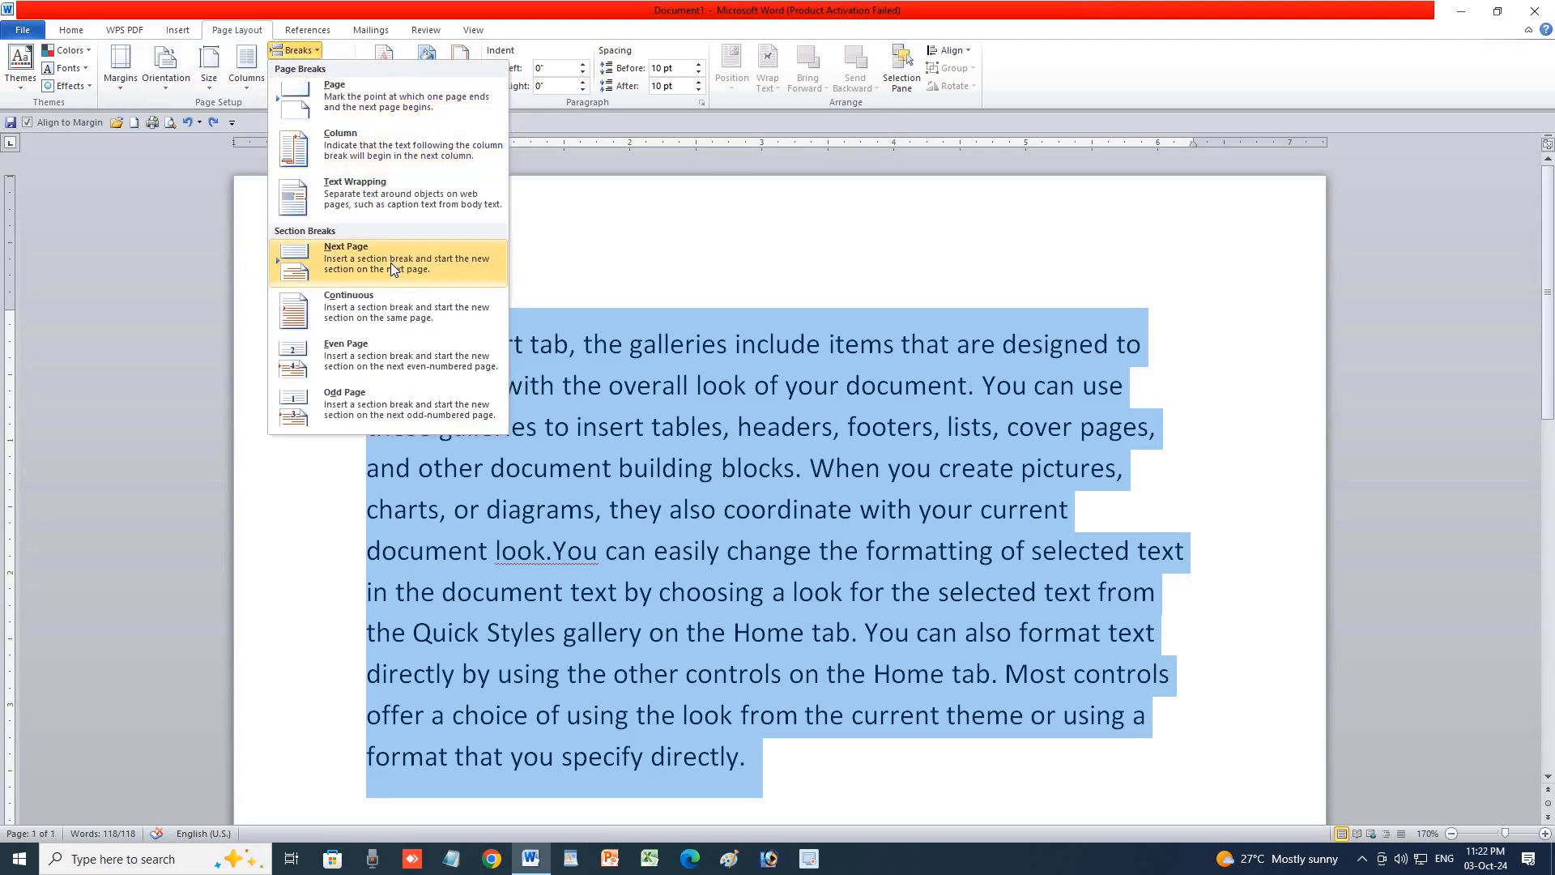
{"action": "left_click", "coordinate": [770, 768]}
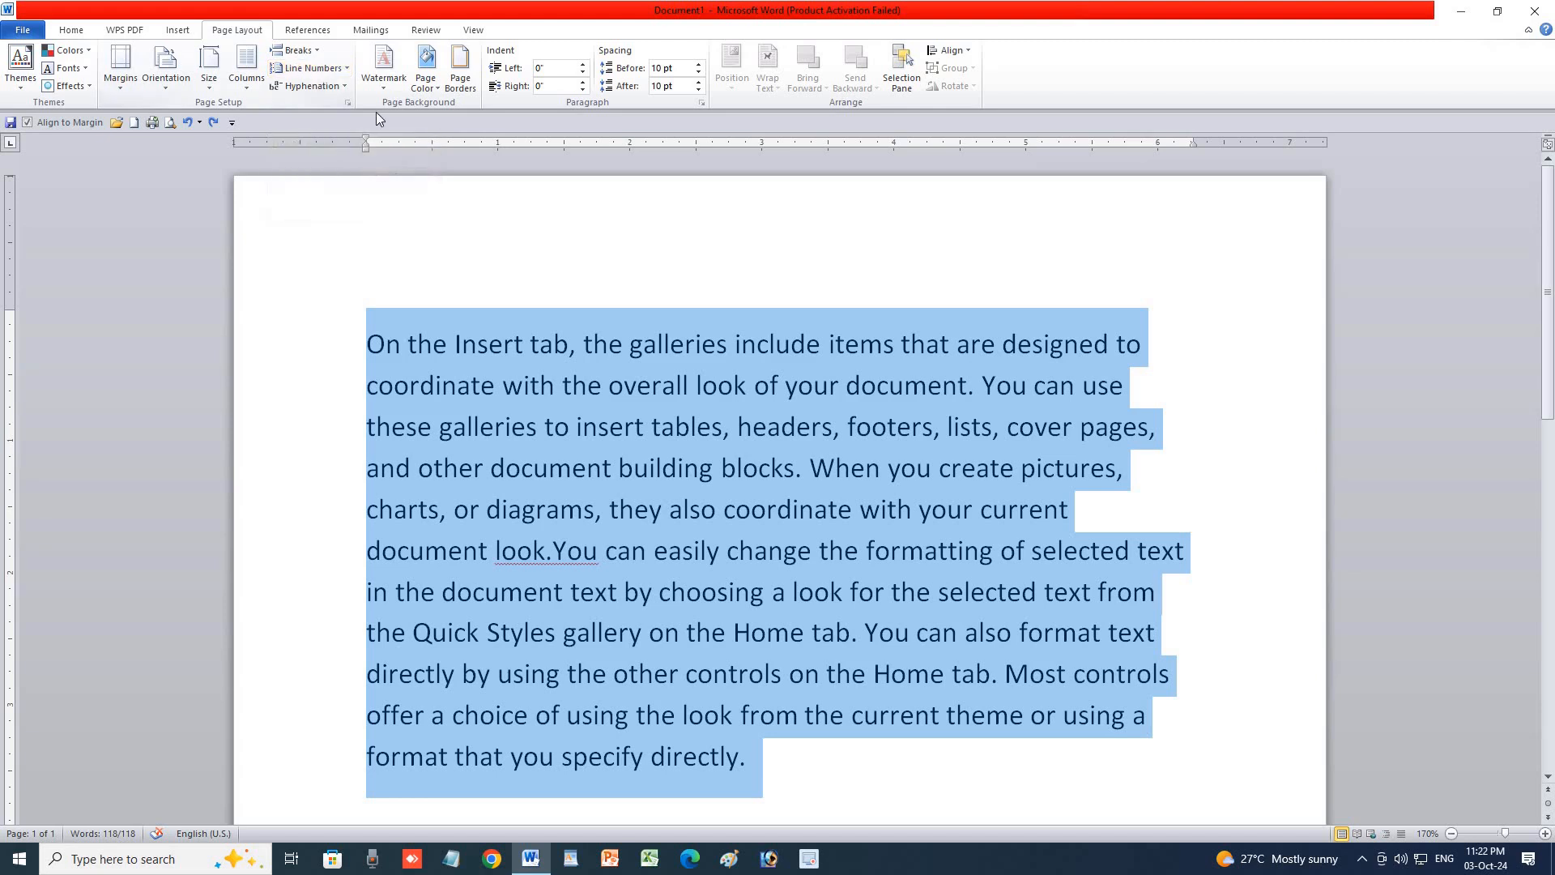
{"action": "left_click", "coordinate": [73, 30]}
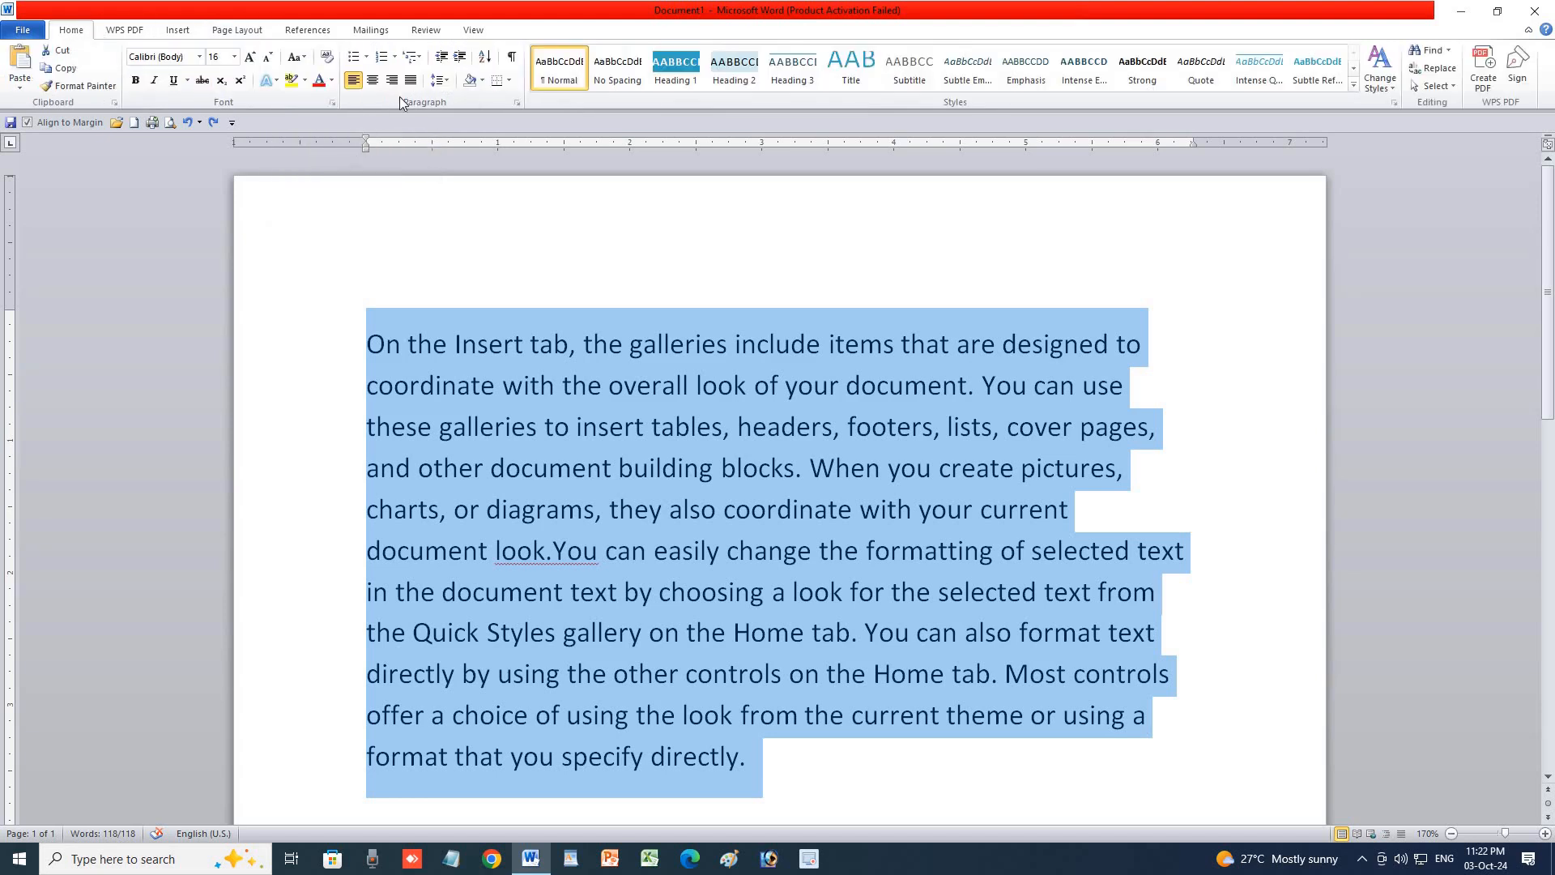
Number the sample paragraph with the 1. 2. 3. list style.
{"action": "left_click", "coordinate": [394, 58]}
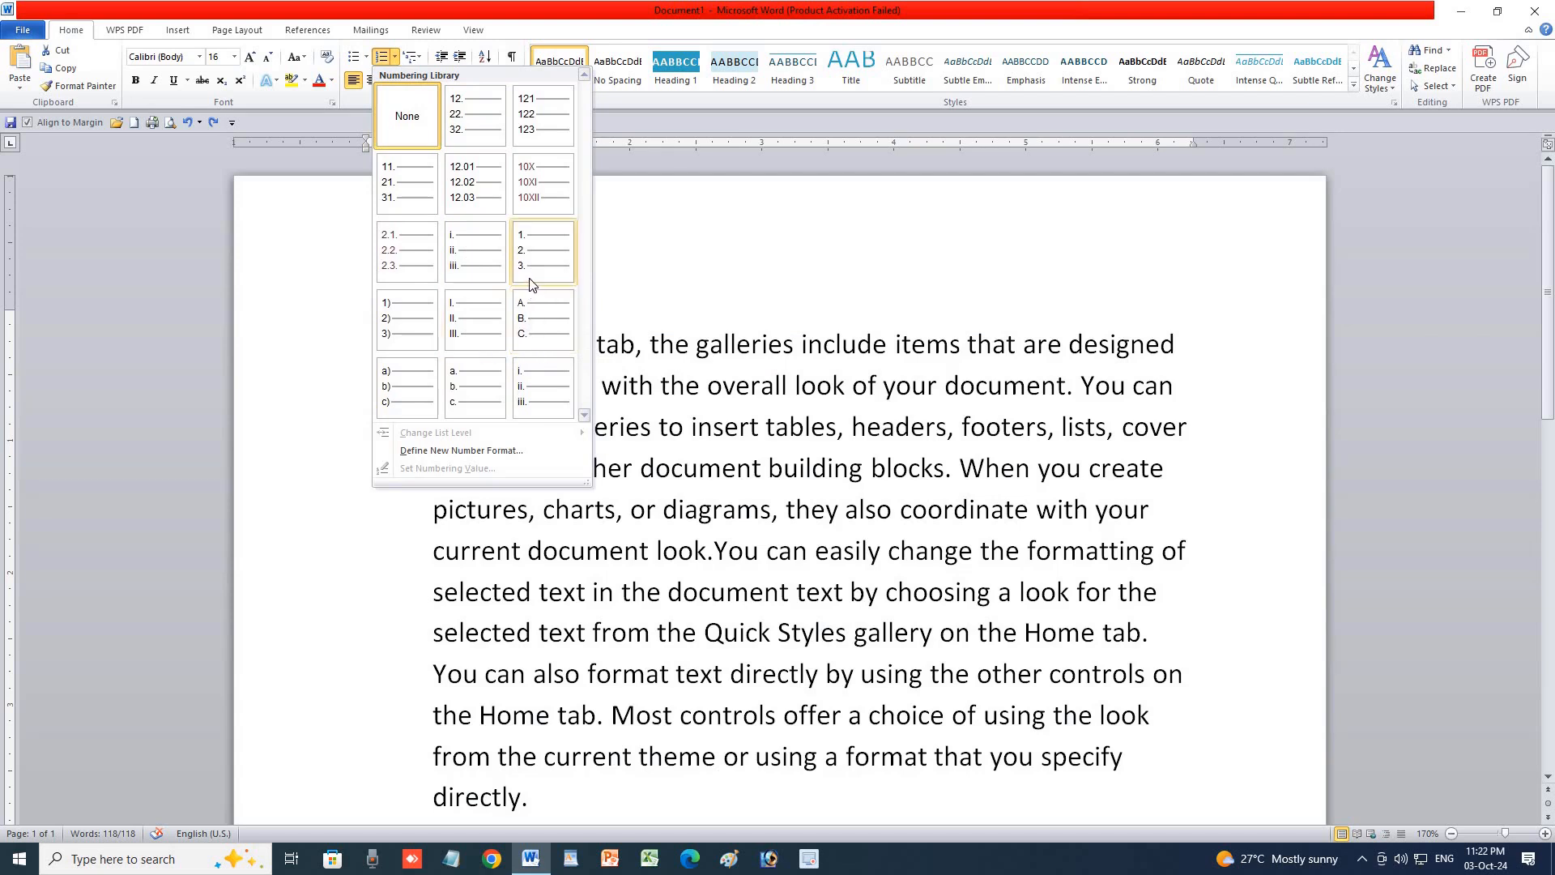
{"action": "left_click", "coordinate": [541, 251]}
{"action": "scroll", "coordinate": [486, 454], "scroll_direction": "down", "scroll_amount": 2}
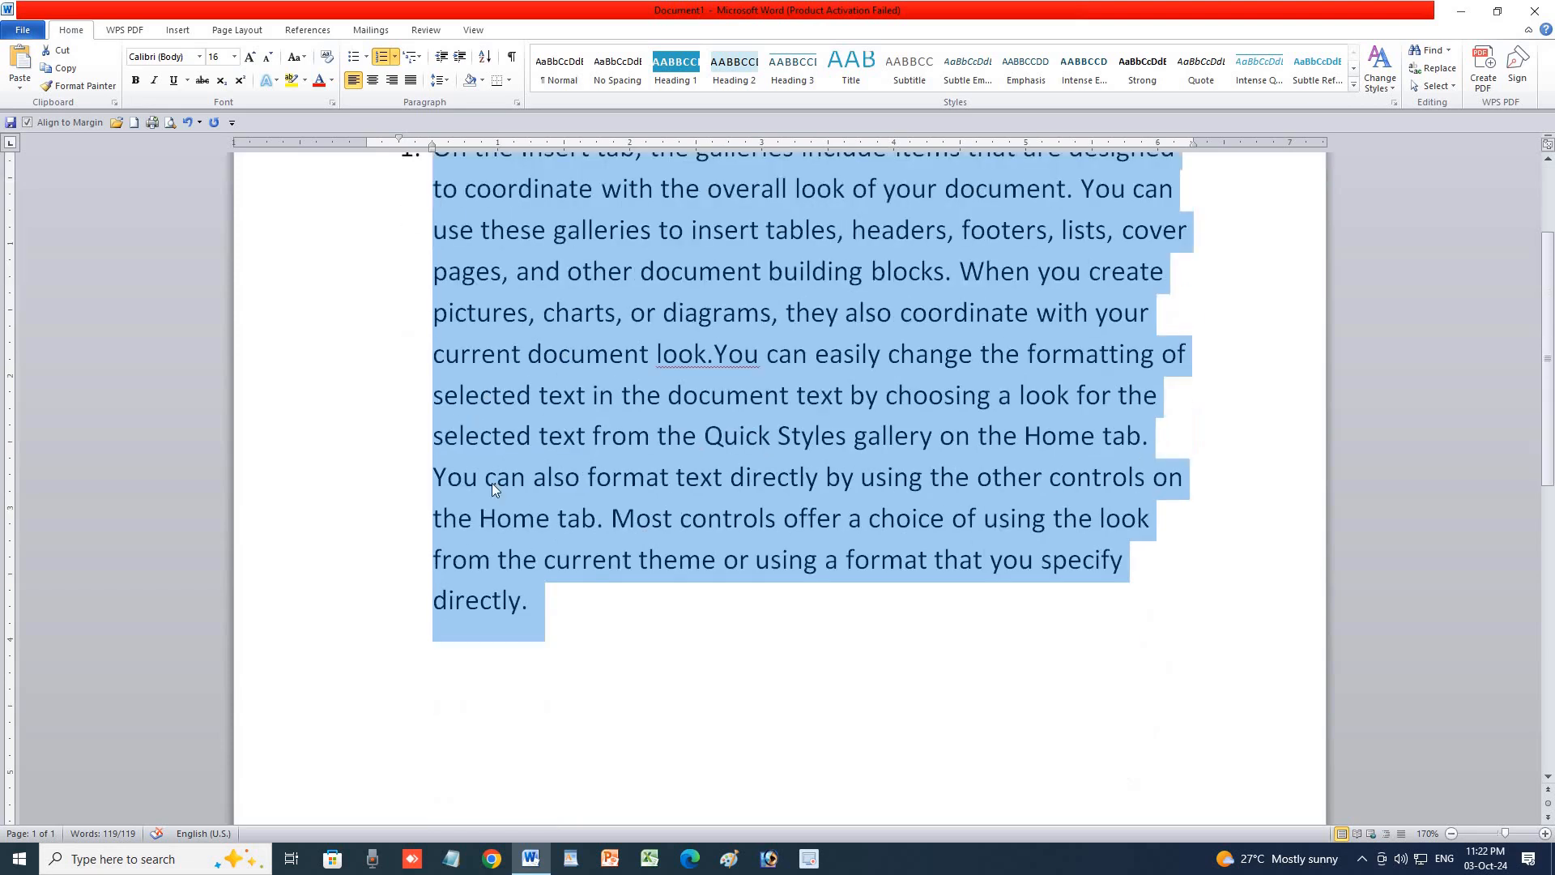
{"action": "left_click", "coordinate": [564, 623]}
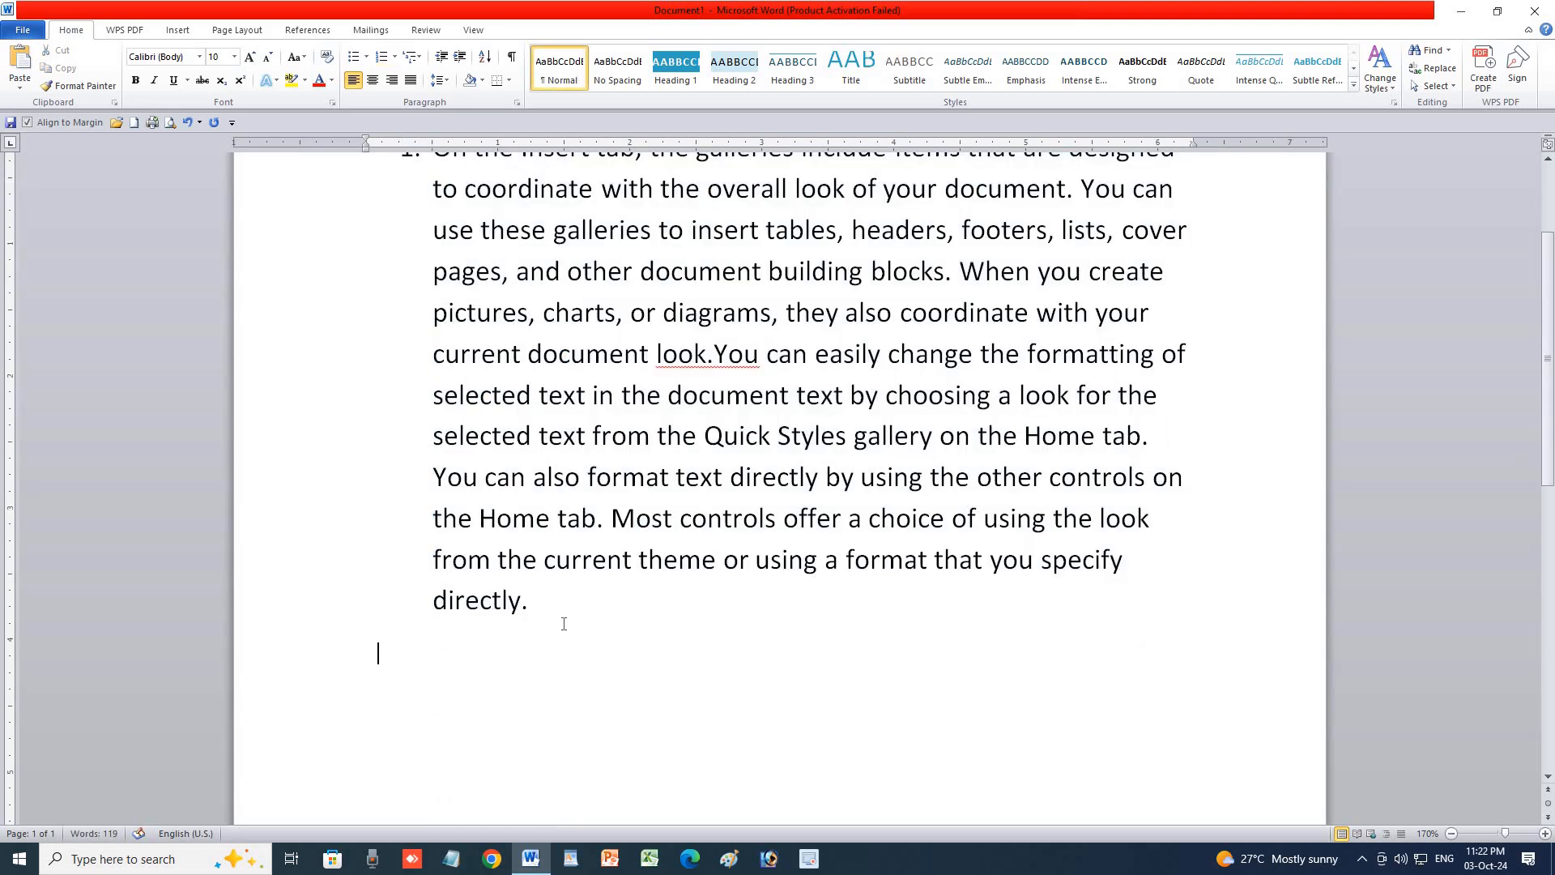
Add test numbered items 545, 5456, 5456, 5465 and 5456 below the paragraph.
{"action": "type", "text": "545"}
{"action": "left_click", "coordinate": [382, 57]}
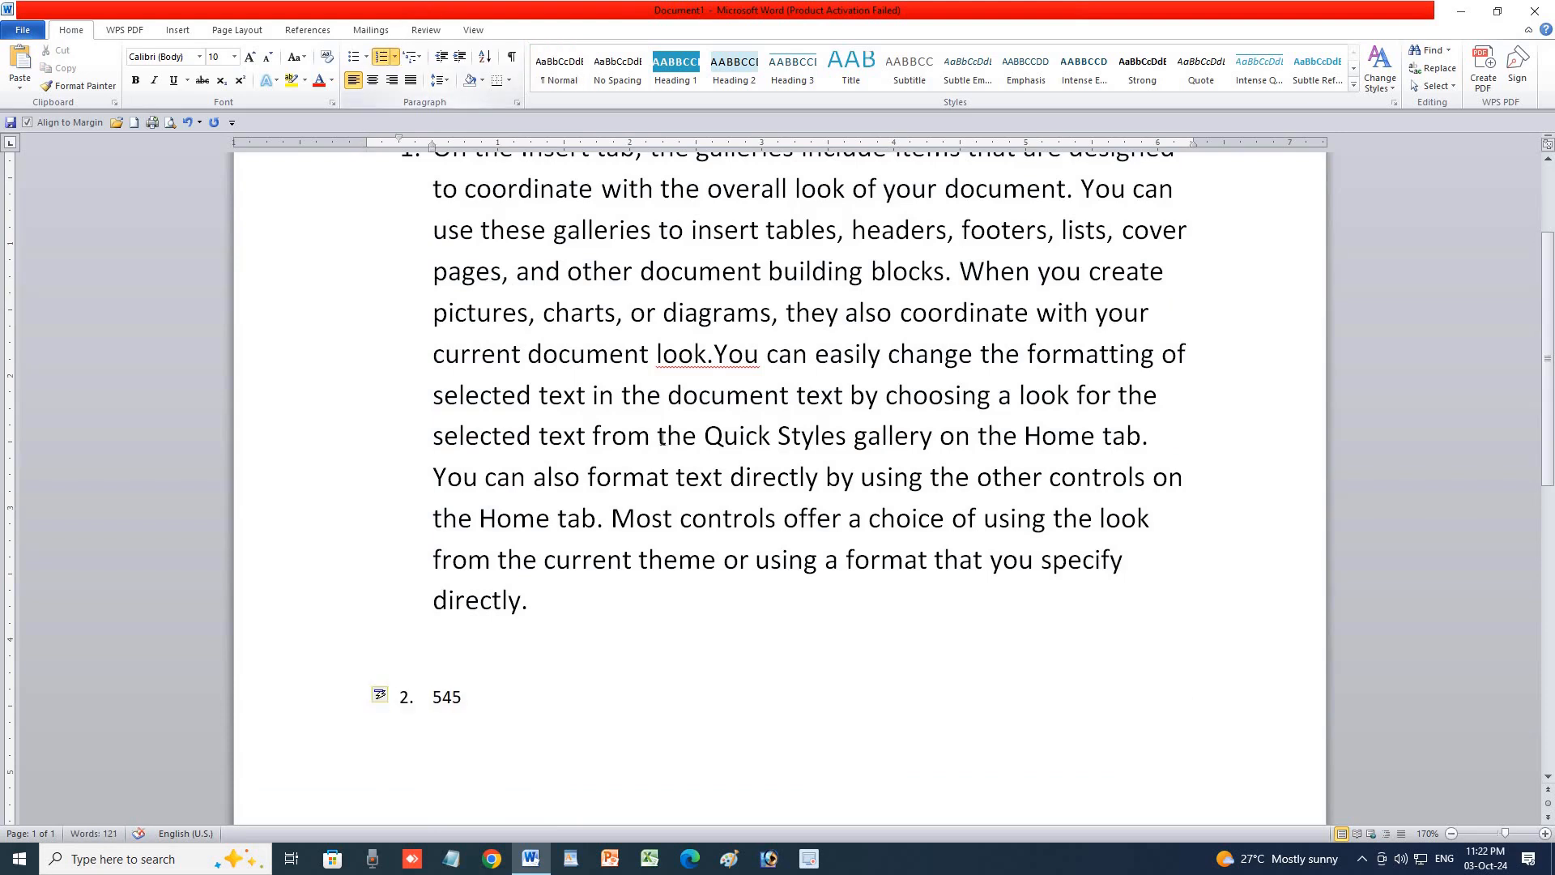
{"action": "key", "text": "Return"}
{"action": "type", "text": "5456"}
{"action": "key", "text": "Return"}
{"action": "type", "text": "5456"}
{"action": "key", "text": "Return"}
{"action": "type", "text": "5465"}
{"action": "key", "text": "Return"}
{"action": "type", "text": "54"}
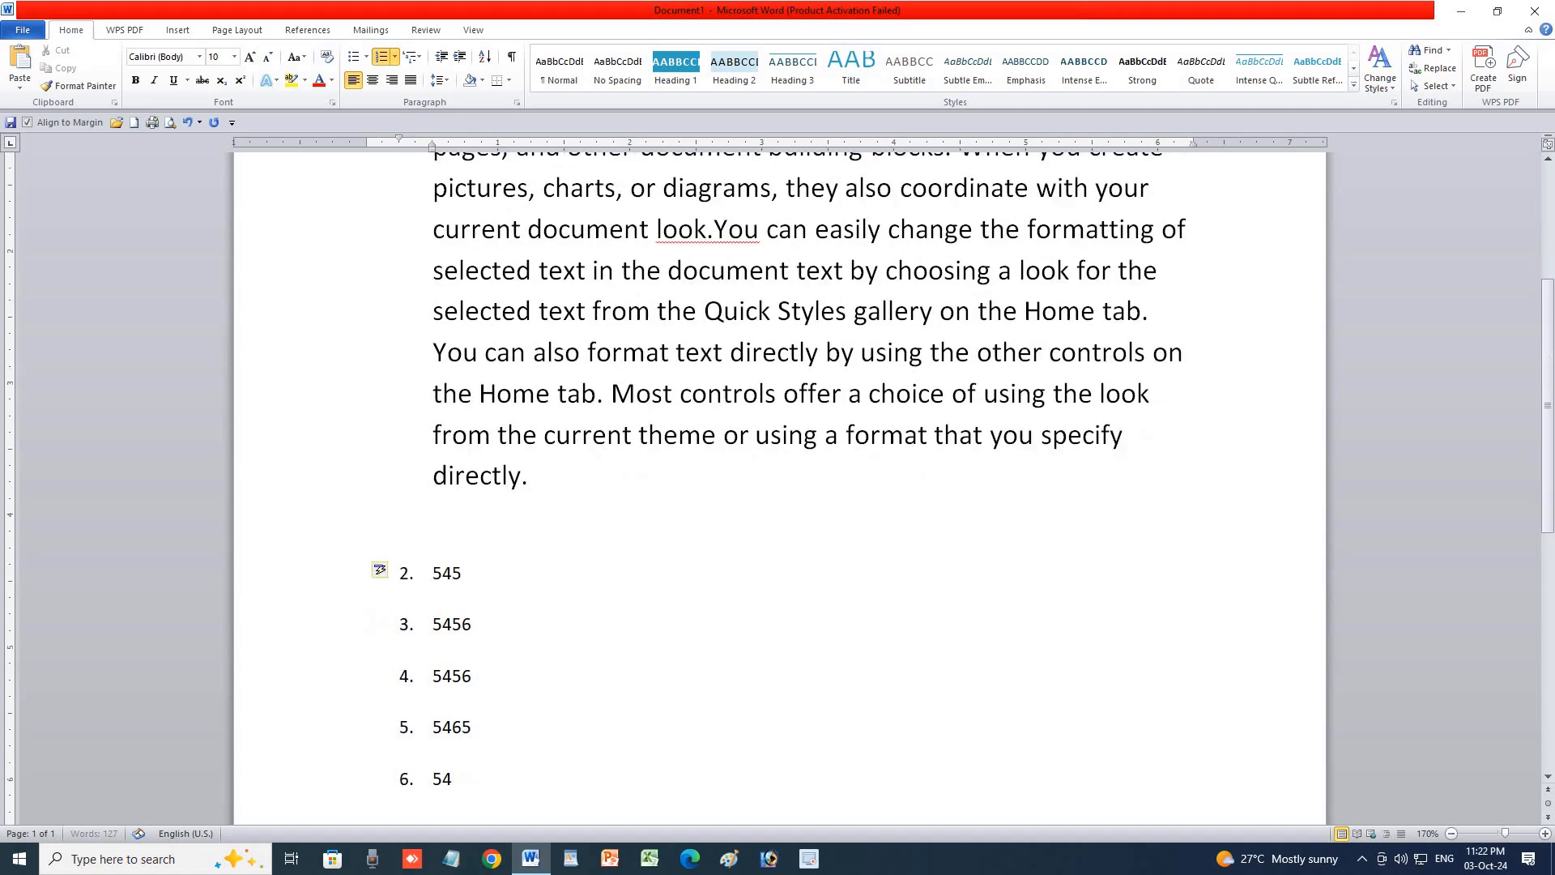
{"action": "type", "text": "56"}
Delete the test items and numbering, select all, and bring up Line Numbers on Page Layout.
{"action": "key", "text": "BackSpace"}
{"action": "key", "text": "BackSpace"}
{"action": "key", "text": "BackSpace"}
{"action": "key", "text": "BackSpace"}
{"action": "key", "text": "BackSpace"}
{"action": "key", "text": "BackSpace"}
{"action": "key", "text": "BackSpace"}
{"action": "key", "text": "BackSpace"}
{"action": "key", "text": "BackSpace"}
{"action": "key", "text": "BackSpace"}
{"action": "key", "text": "BackSpace"}
{"action": "key", "text": "BackSpace"}
{"action": "key", "text": "BackSpace"}
{"action": "key", "text": "BackSpace"}
{"action": "key", "text": "BackSpace"}
{"action": "key", "text": "BackSpace"}
{"action": "key", "text": "BackSpace"}
{"action": "key", "text": "BackSpace"}
{"action": "key", "text": "BackSpace"}
{"action": "key", "text": "BackSpace"}
{"action": "key", "text": "BackSpace"}
{"action": "key", "text": "BackSpace"}
{"action": "key", "text": "BackSpace"}
{"action": "key", "text": "BackSpace"}
{"action": "key", "text": "BackSpace"}
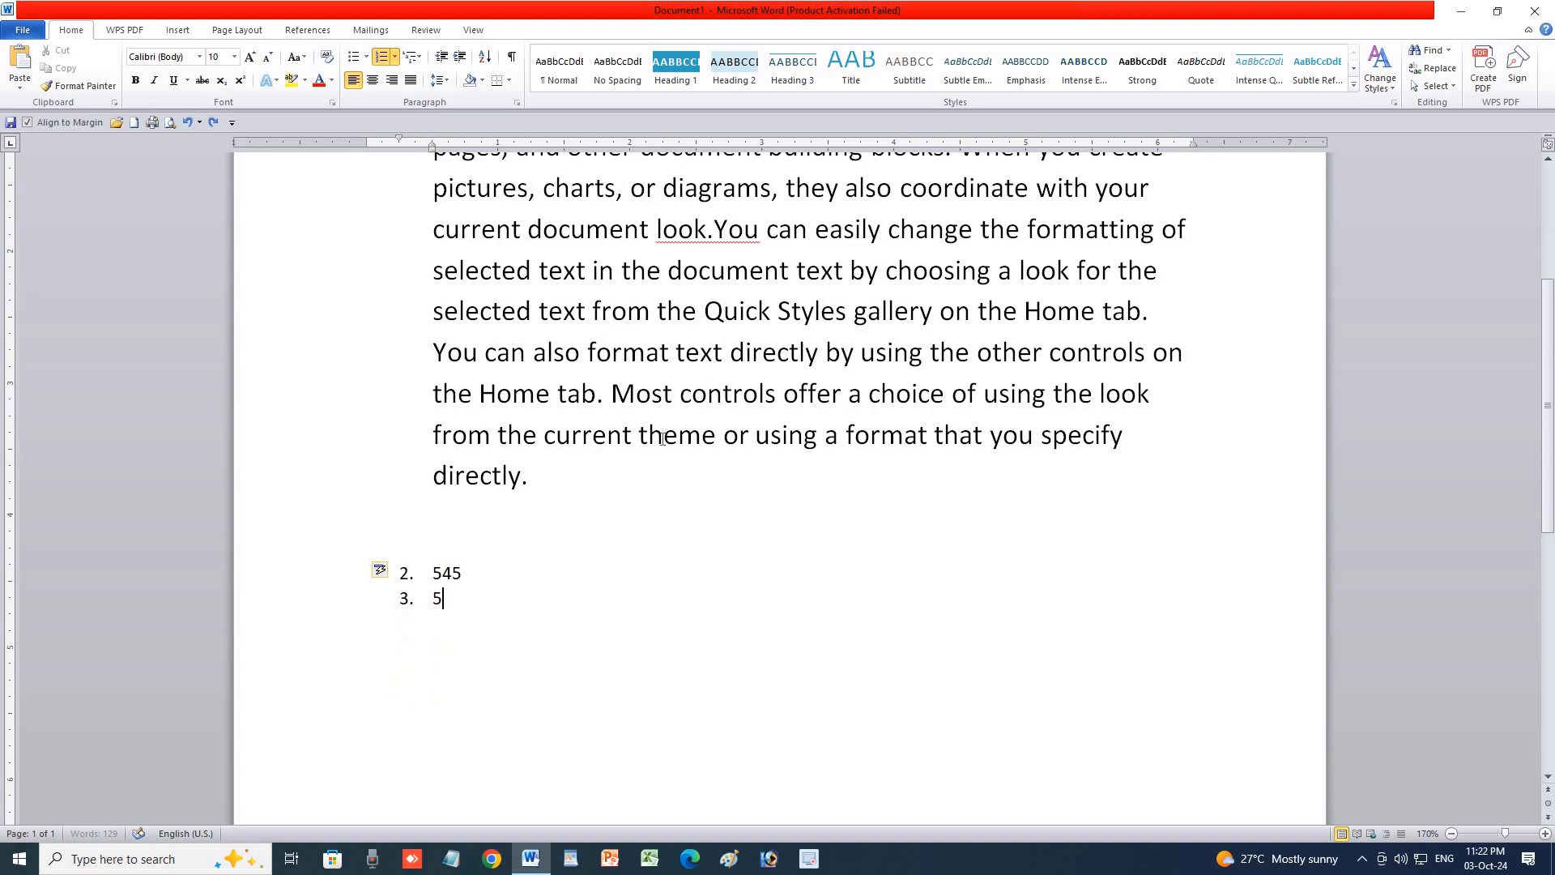
{"action": "key", "text": "BackSpace"}
{"action": "key", "text": "BackSpace"}
{"action": "key", "text": "BackSpace"}
{"action": "key", "text": "BackSpace"}
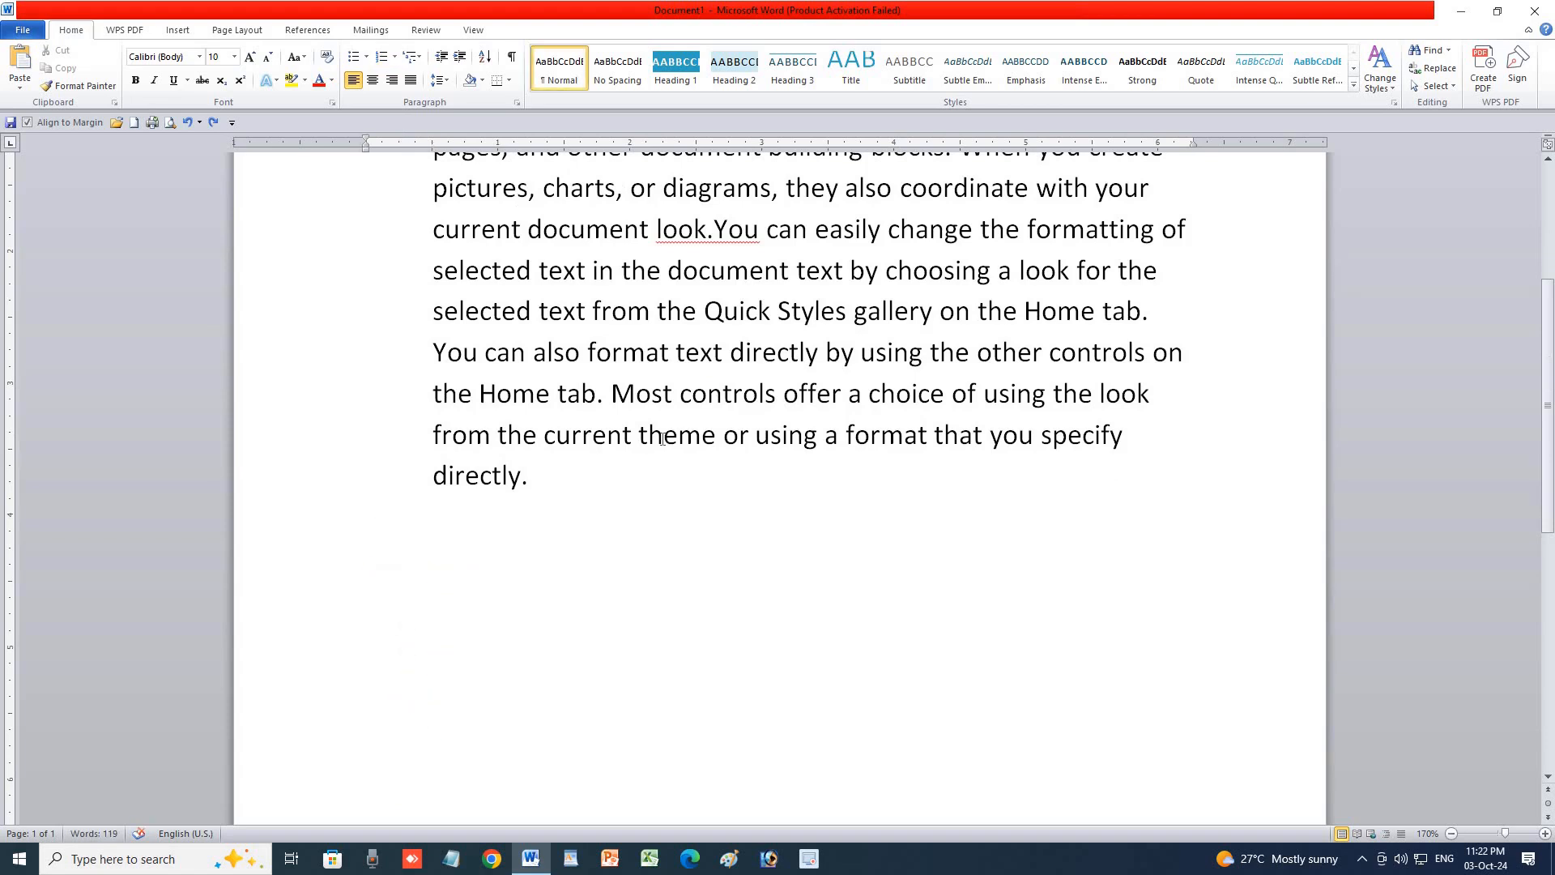
{"action": "scroll", "coordinate": [662, 438], "scroll_direction": "up", "scroll_amount": 3}
{"action": "key", "text": "BackSpace"}
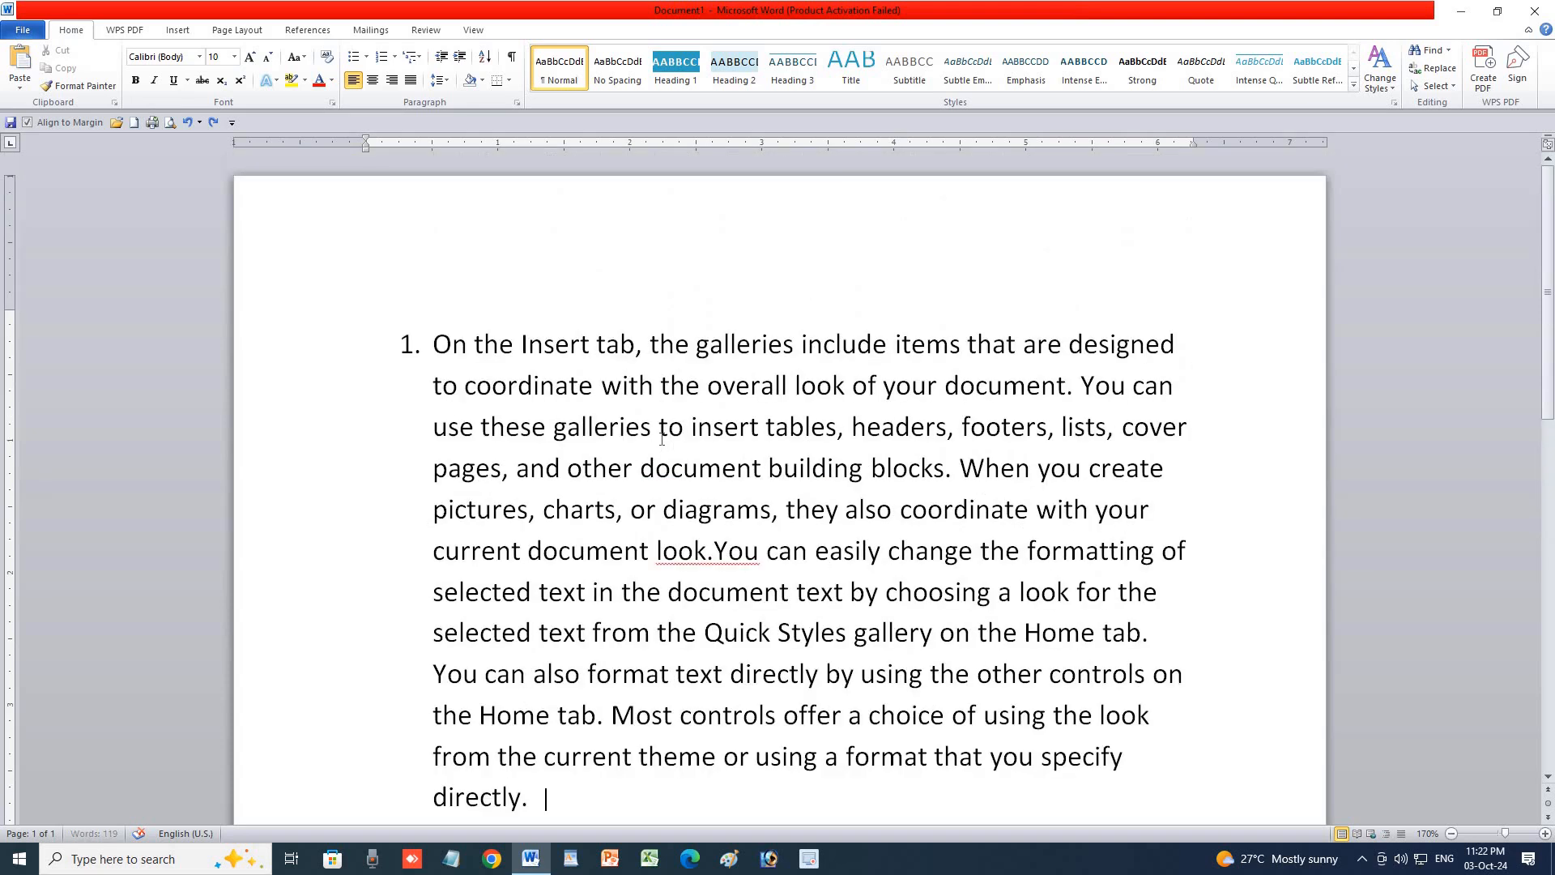
{"action": "key", "text": "ctrl+a"}
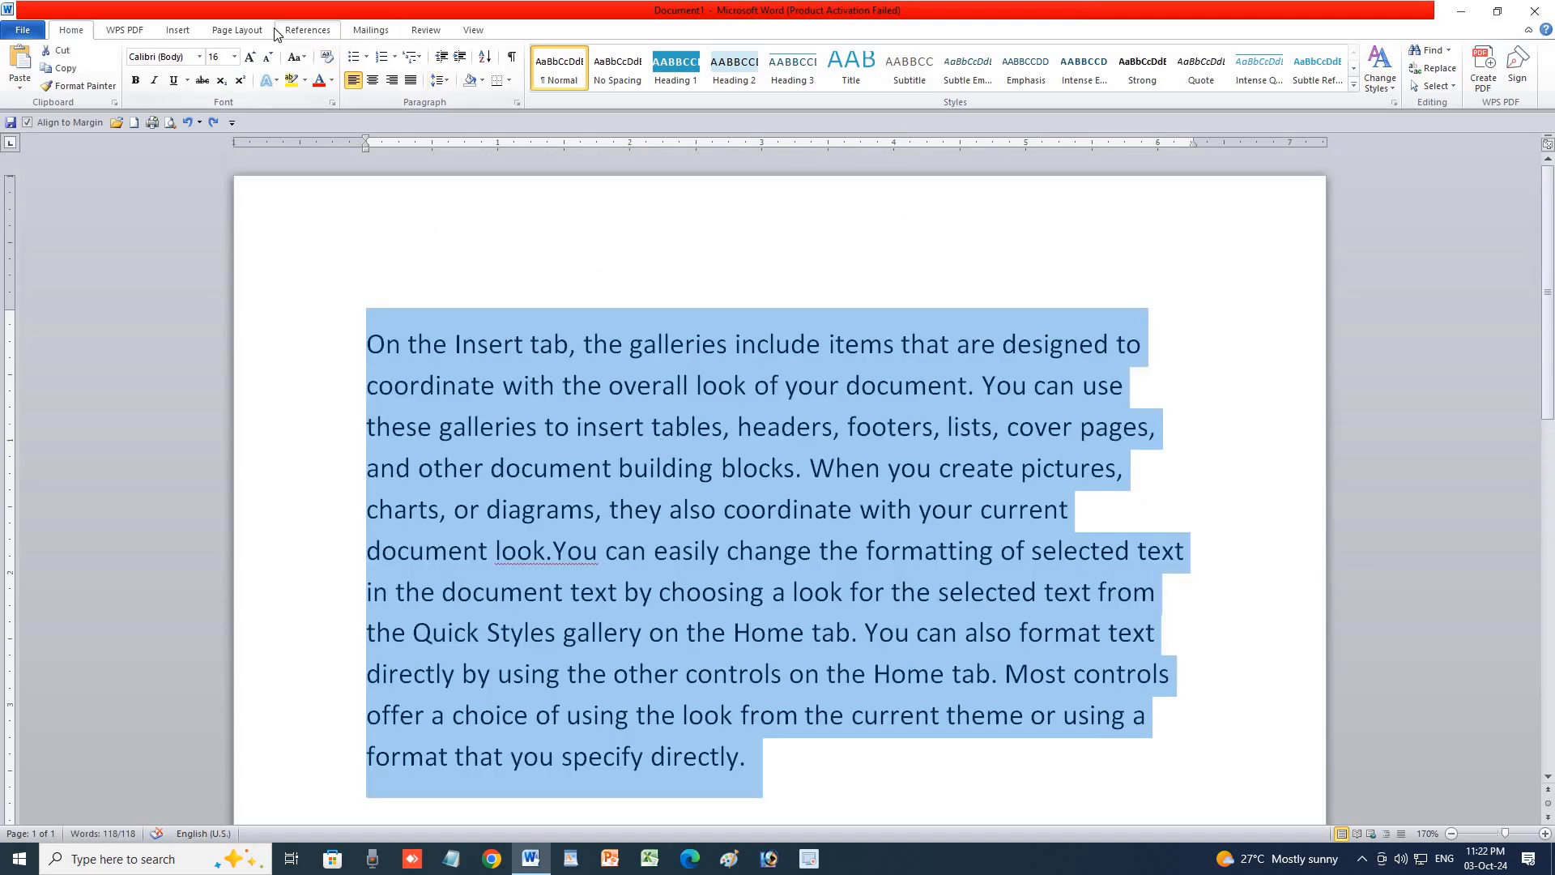
{"action": "left_click", "coordinate": [237, 30]}
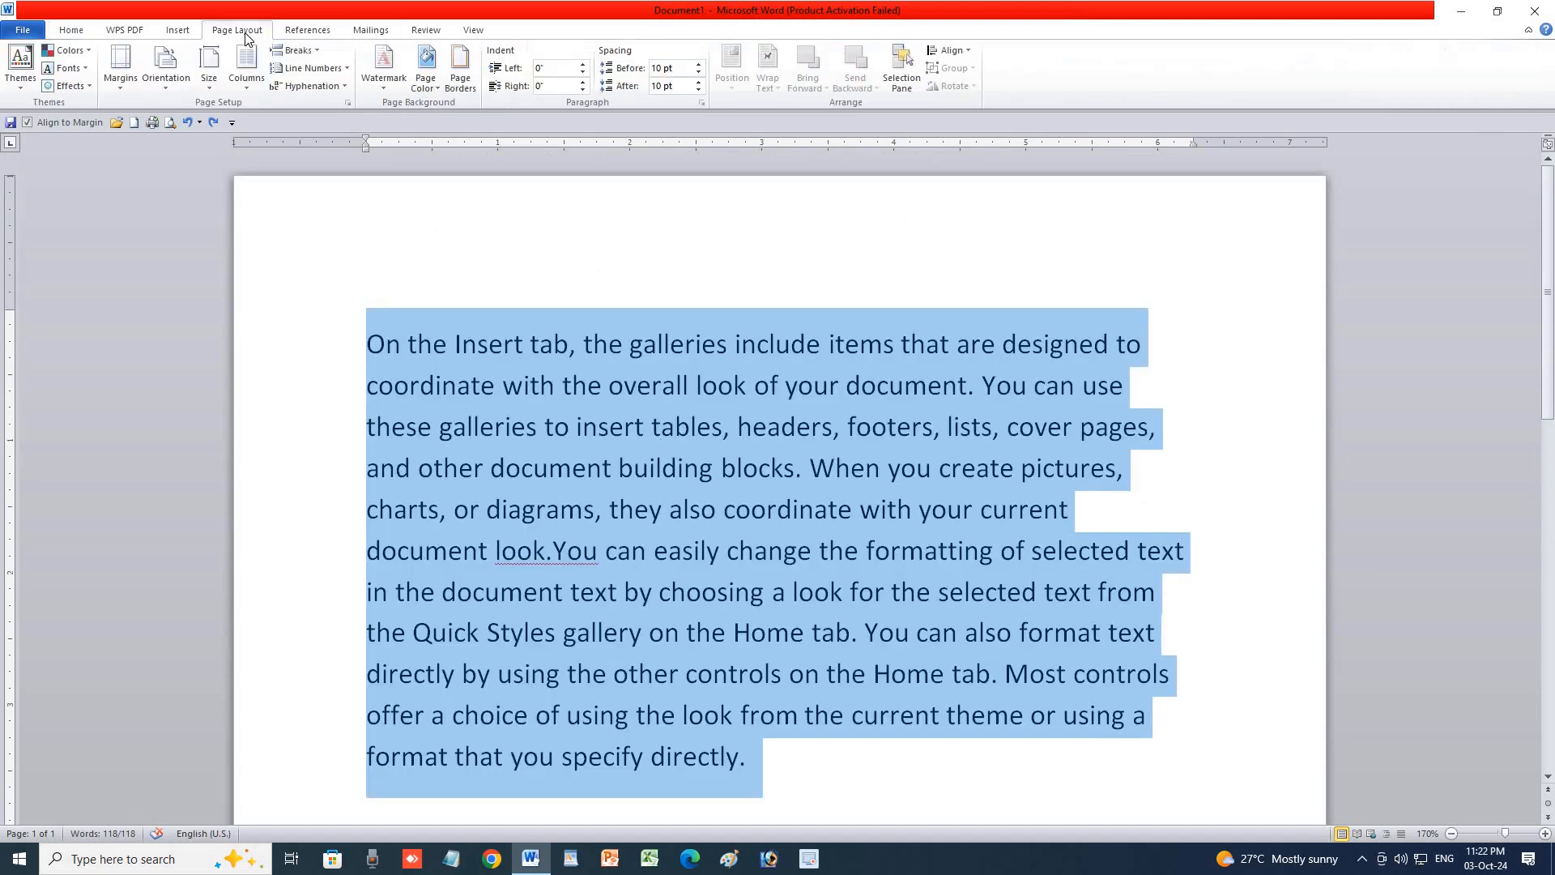
{"action": "left_click", "coordinate": [347, 69]}
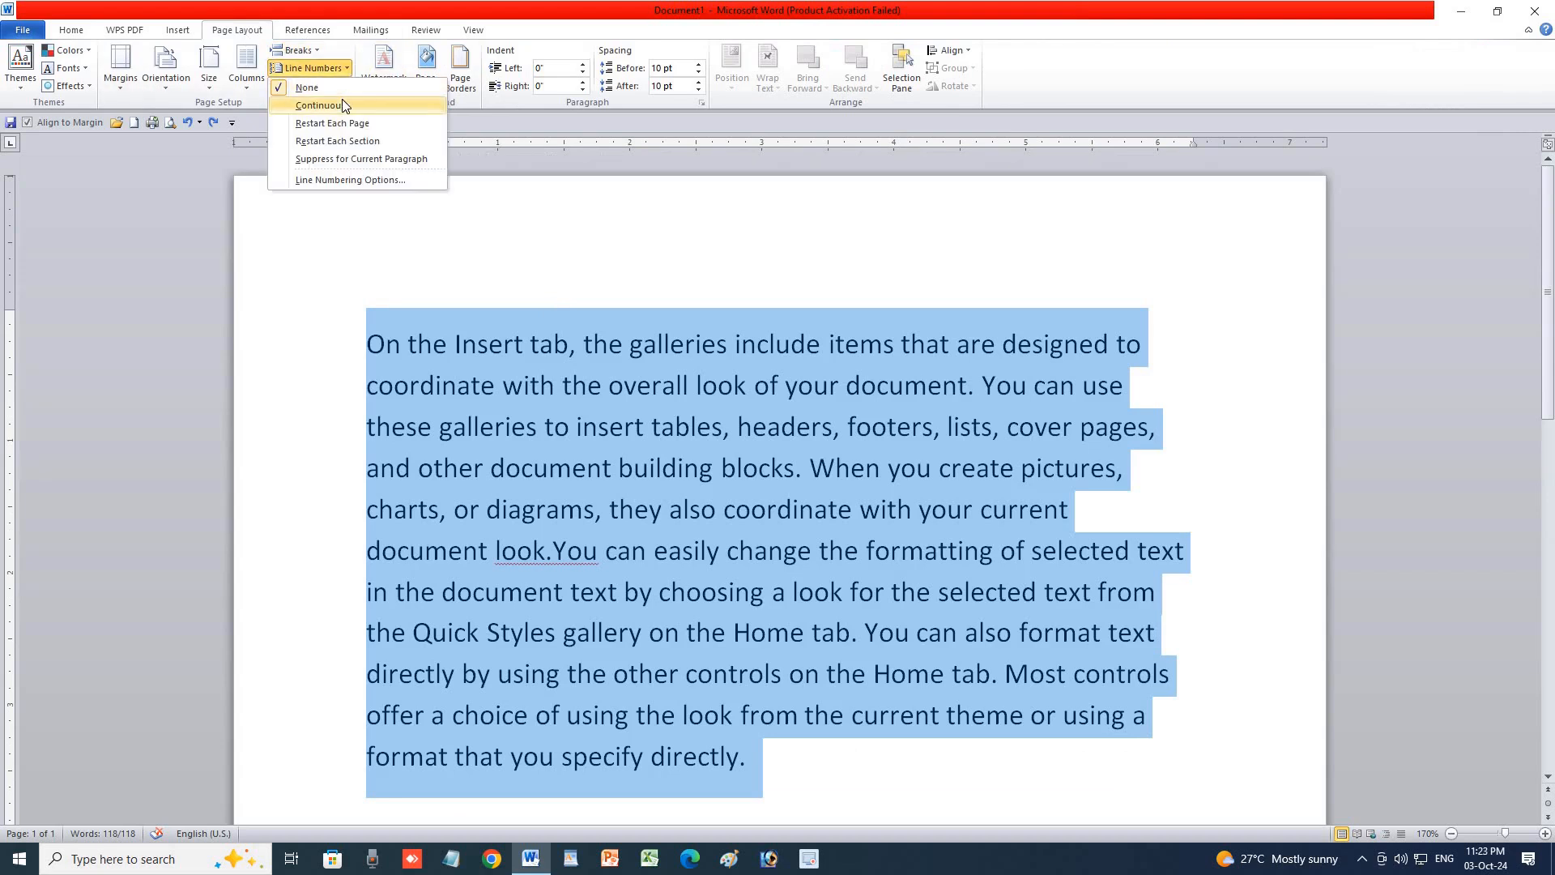
Number the paragraph's lines continuously (1–11), then type and undo a test line of 4s.
{"action": "left_click", "coordinate": [342, 102]}
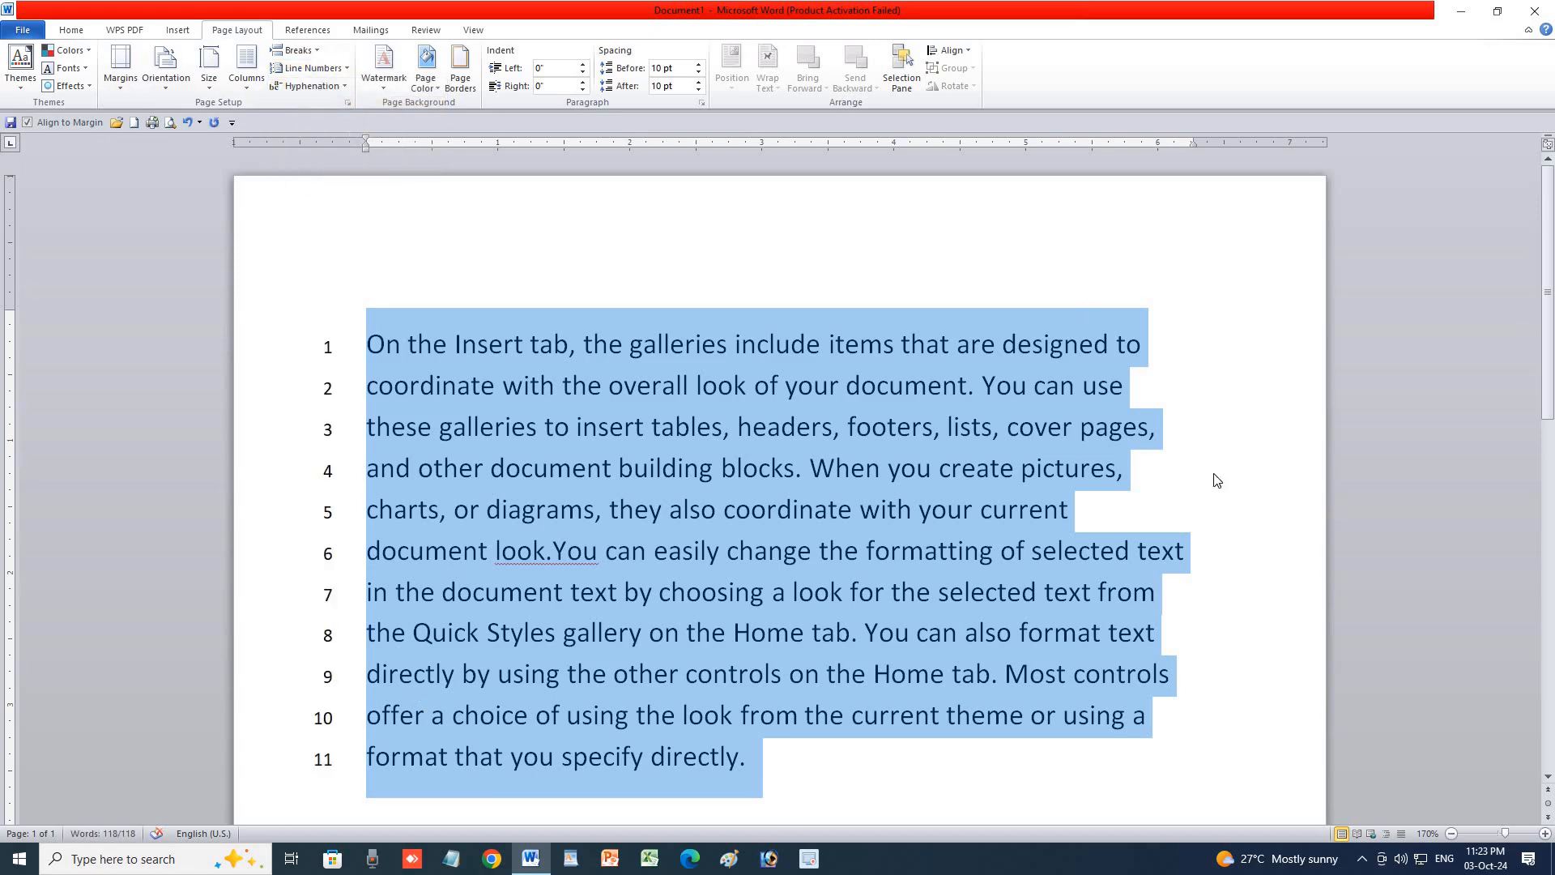
{"action": "left_click", "coordinate": [817, 768]}
{"action": "key", "text": "Return"}
{"action": "type", "text": "4444444444"}
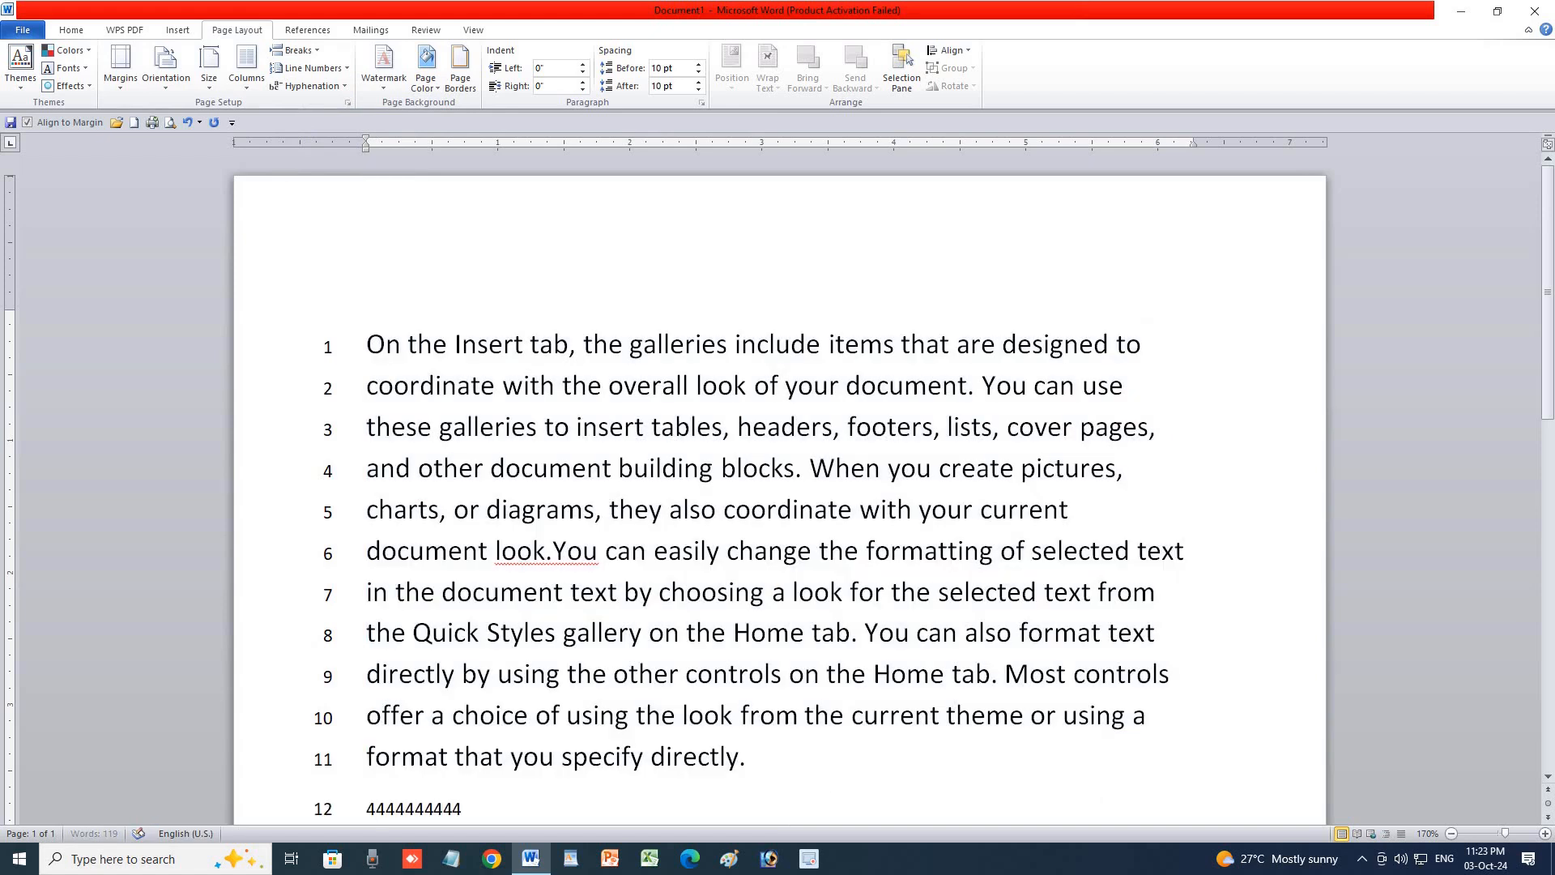
{"action": "type", "text": "44444444444444444444444444444444444444444444444444444444444444444444"}
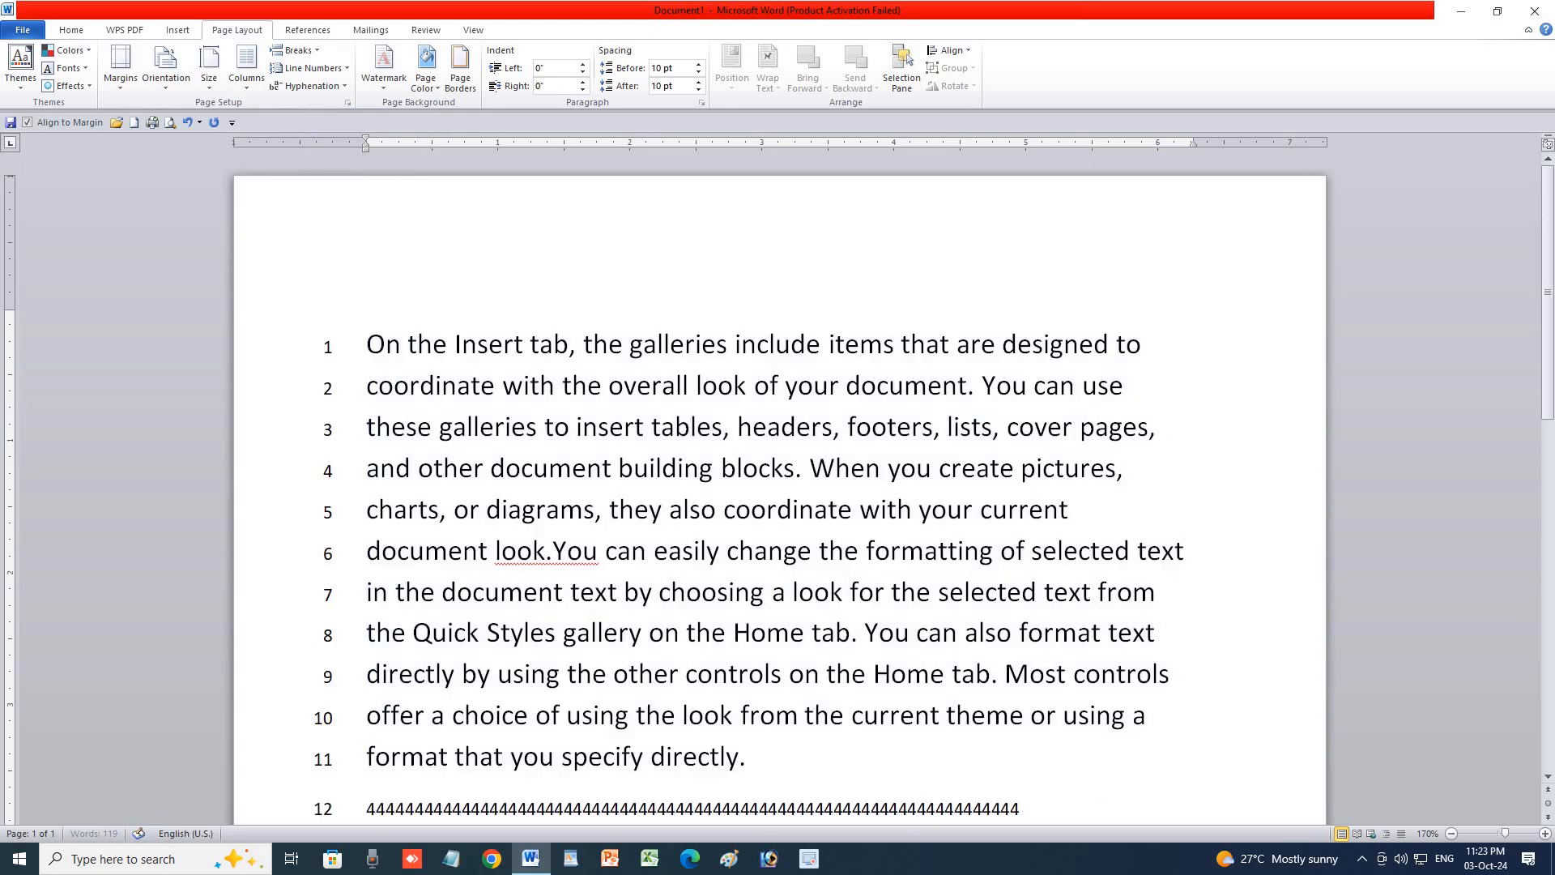
{"action": "type", "text": "44444444444444444444444444444444444444444444444444444444444444444444444444444444"}
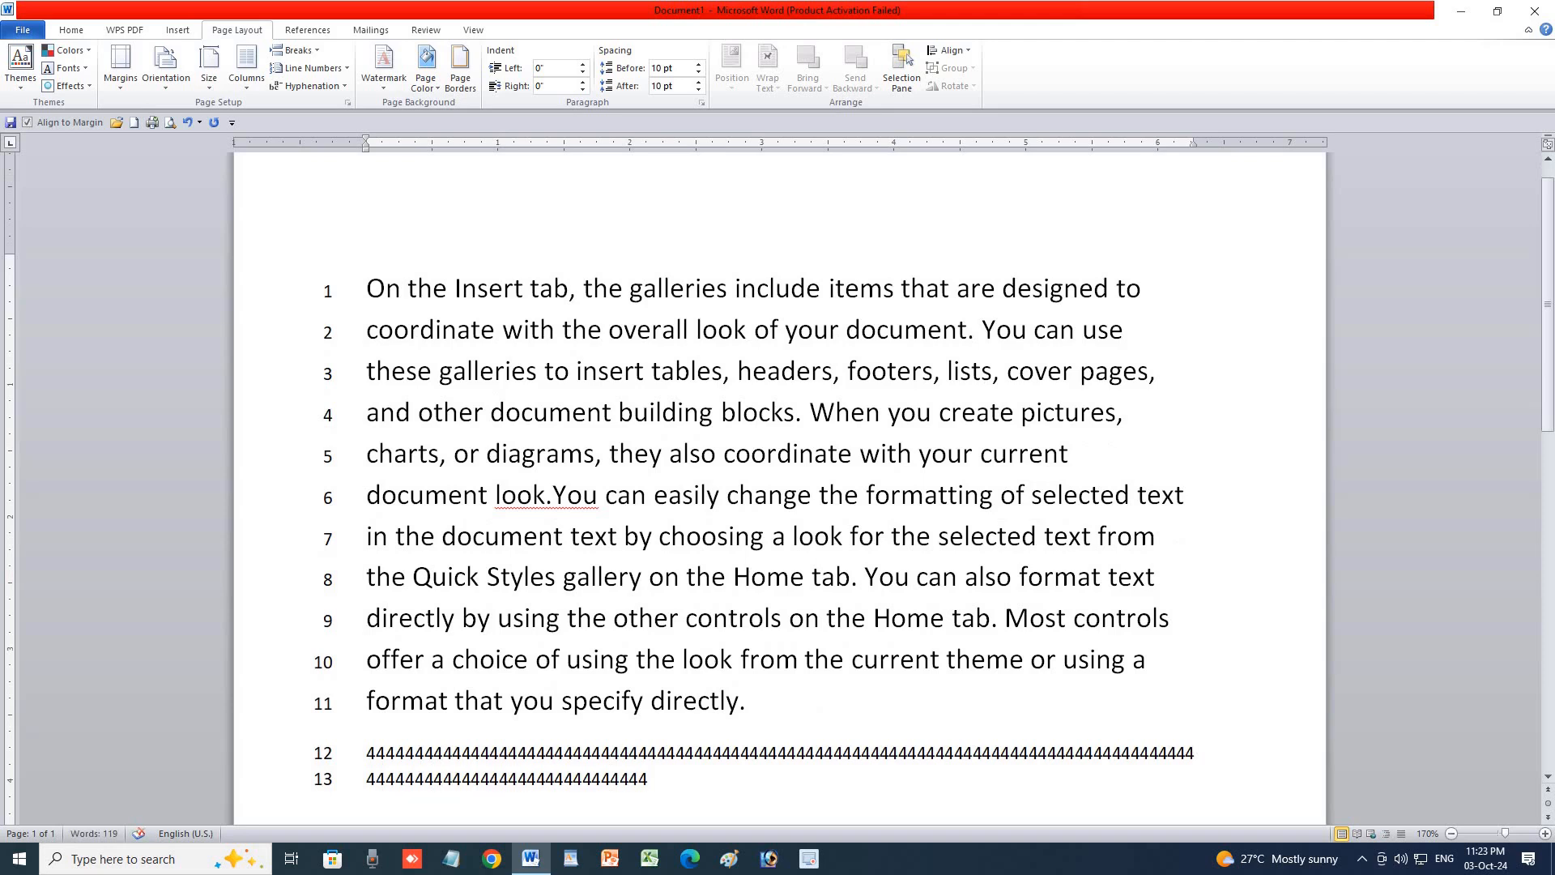
{"action": "key", "text": "ctrl+z"}
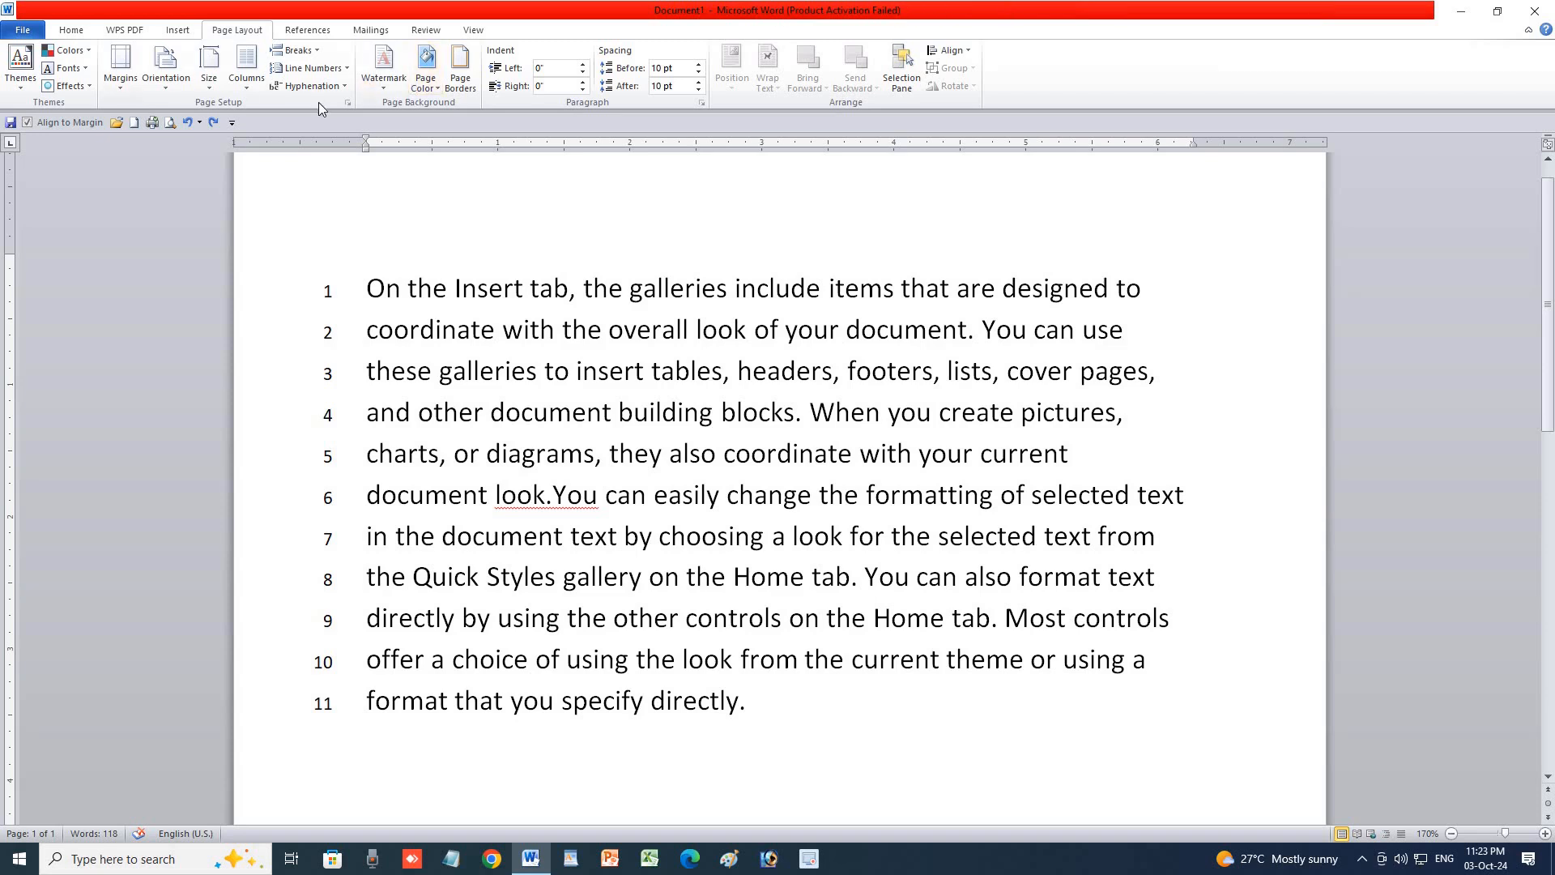
Set line numbering to Restart Each Page.
{"action": "left_click", "coordinate": [328, 71]}
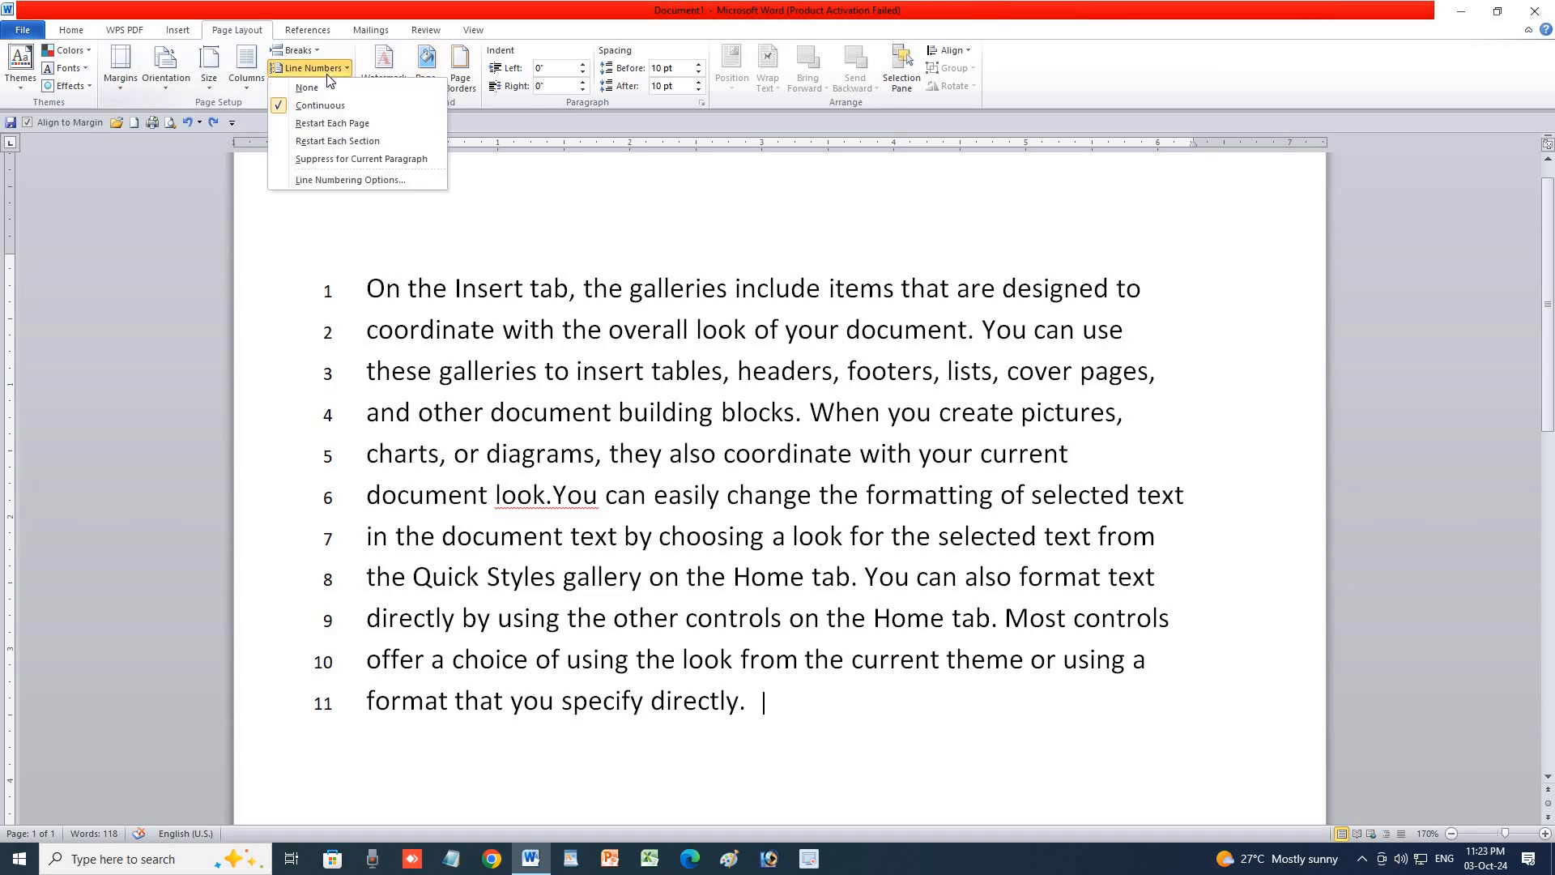
{"action": "left_click", "coordinate": [345, 123]}
{"action": "scroll", "coordinate": [422, 409], "scroll_direction": "down", "scroll_amount": 3}
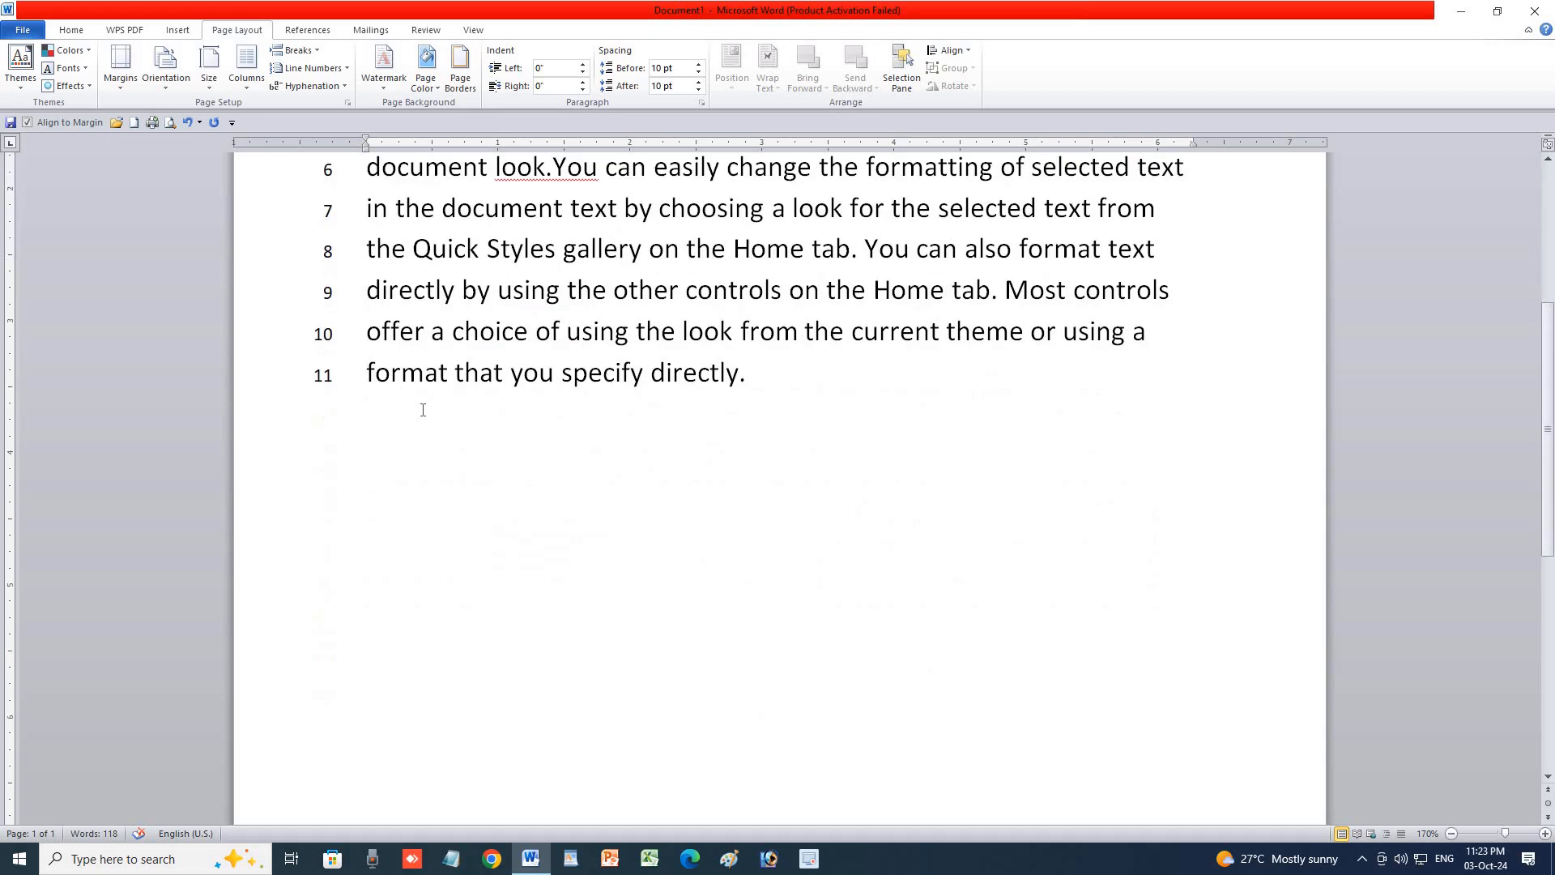
Test the restart with FGHFY and SDFSD on new pages, undo, and reopen Line Numbers.
{"action": "key", "text": "Return"}
{"action": "key", "text": "ctrl+Return"}
{"action": "key", "text": "ctrl+Return"}
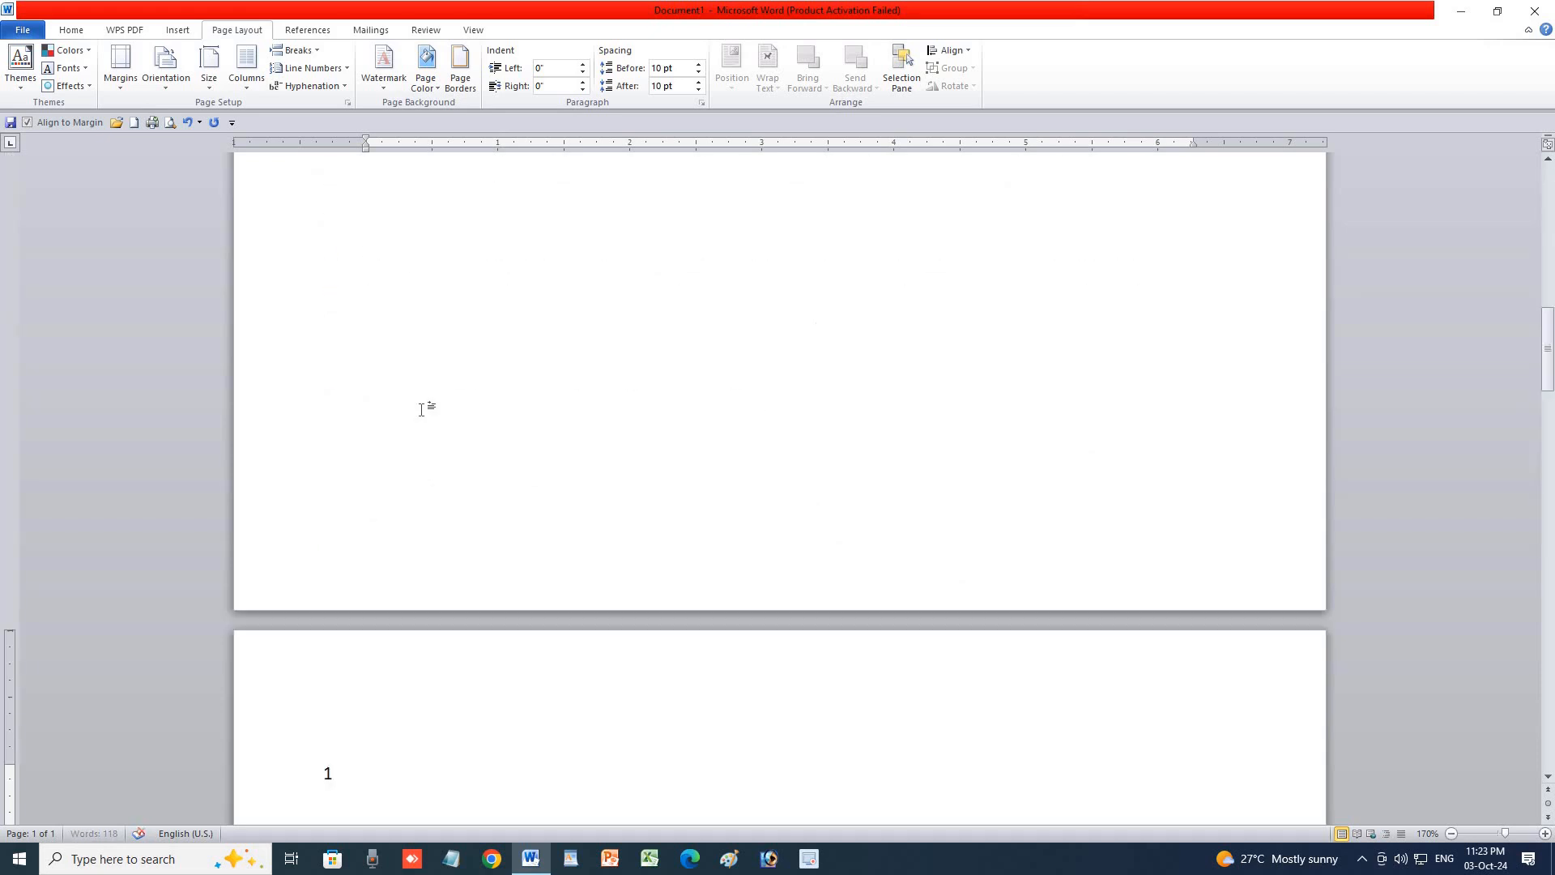
{"action": "type", "text": "FGHFY"}
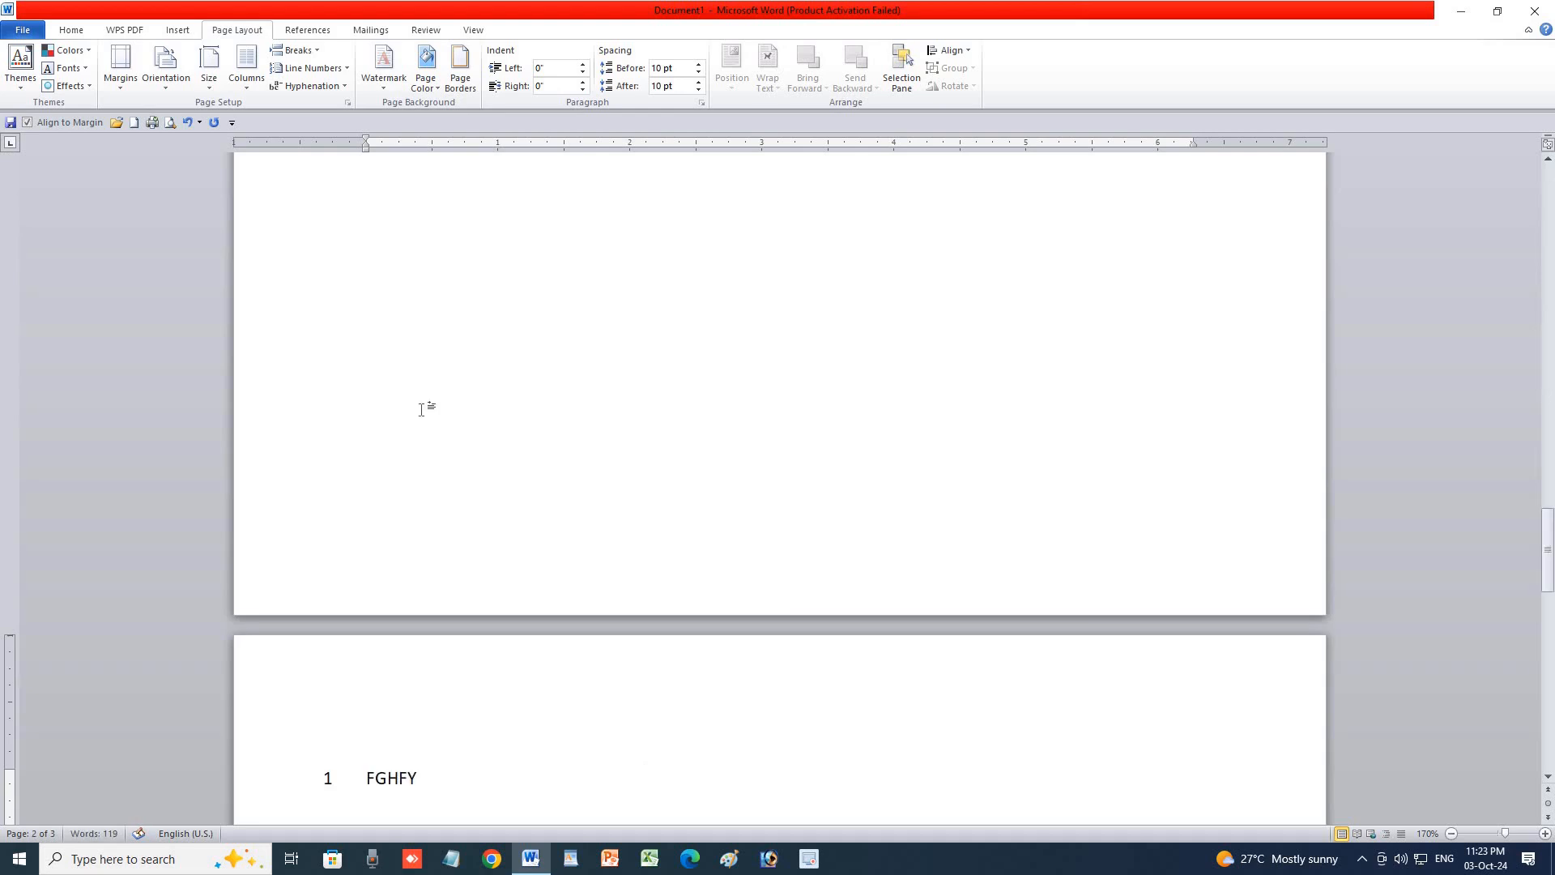
{"action": "key", "text": "Return"}
{"action": "key", "text": "ctrl+Return"}
{"action": "type", "text": "SDFSD"}
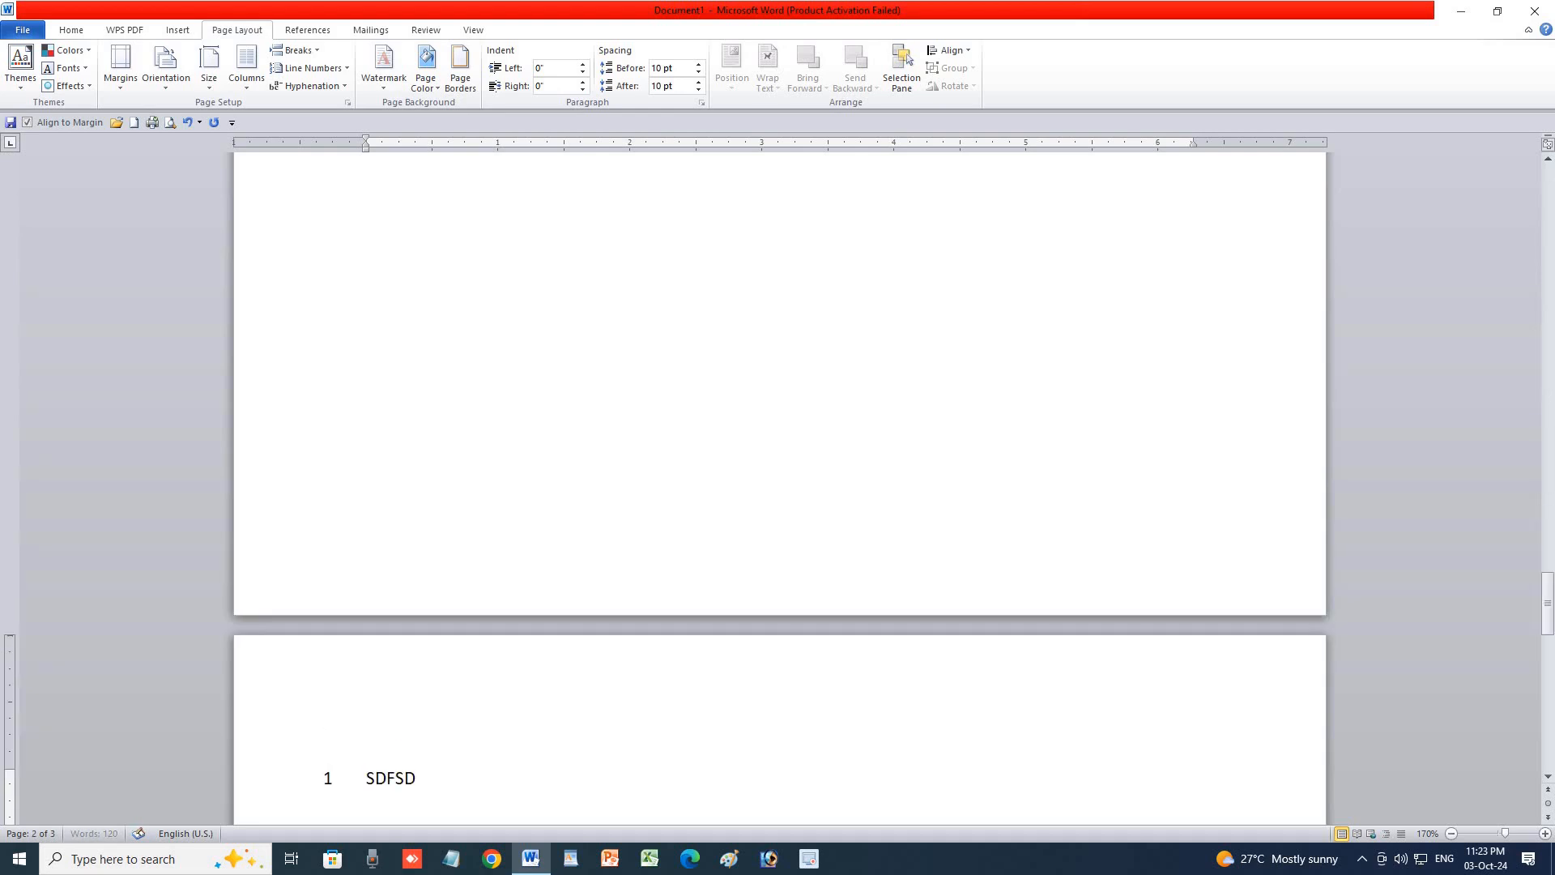
{"action": "key", "text": "ctrl+z"}
{"action": "key", "text": "ctrl+z"}
{"action": "key", "text": "ctrl+z"}
{"action": "key", "text": "ctrl+z"}
{"action": "key", "text": "ctrl+z"}
{"action": "key", "text": "ctrl+z"}
{"action": "key", "text": "ctrl+z"}
{"action": "key", "text": "ctrl+z"}
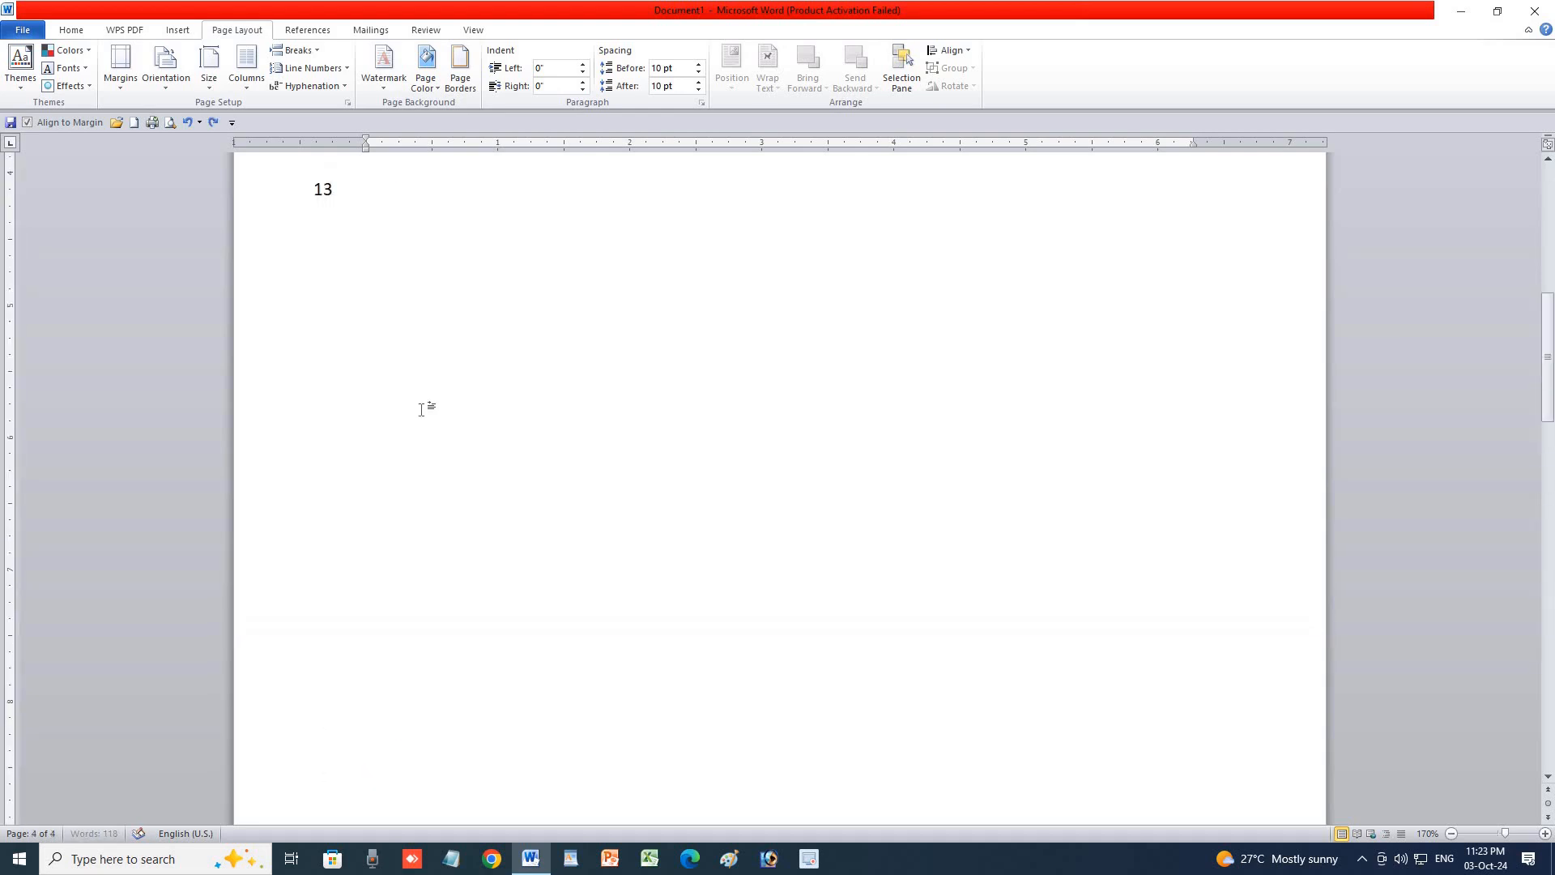
{"action": "scroll", "coordinate": [488, 277], "scroll_direction": "up", "scroll_amount": 3}
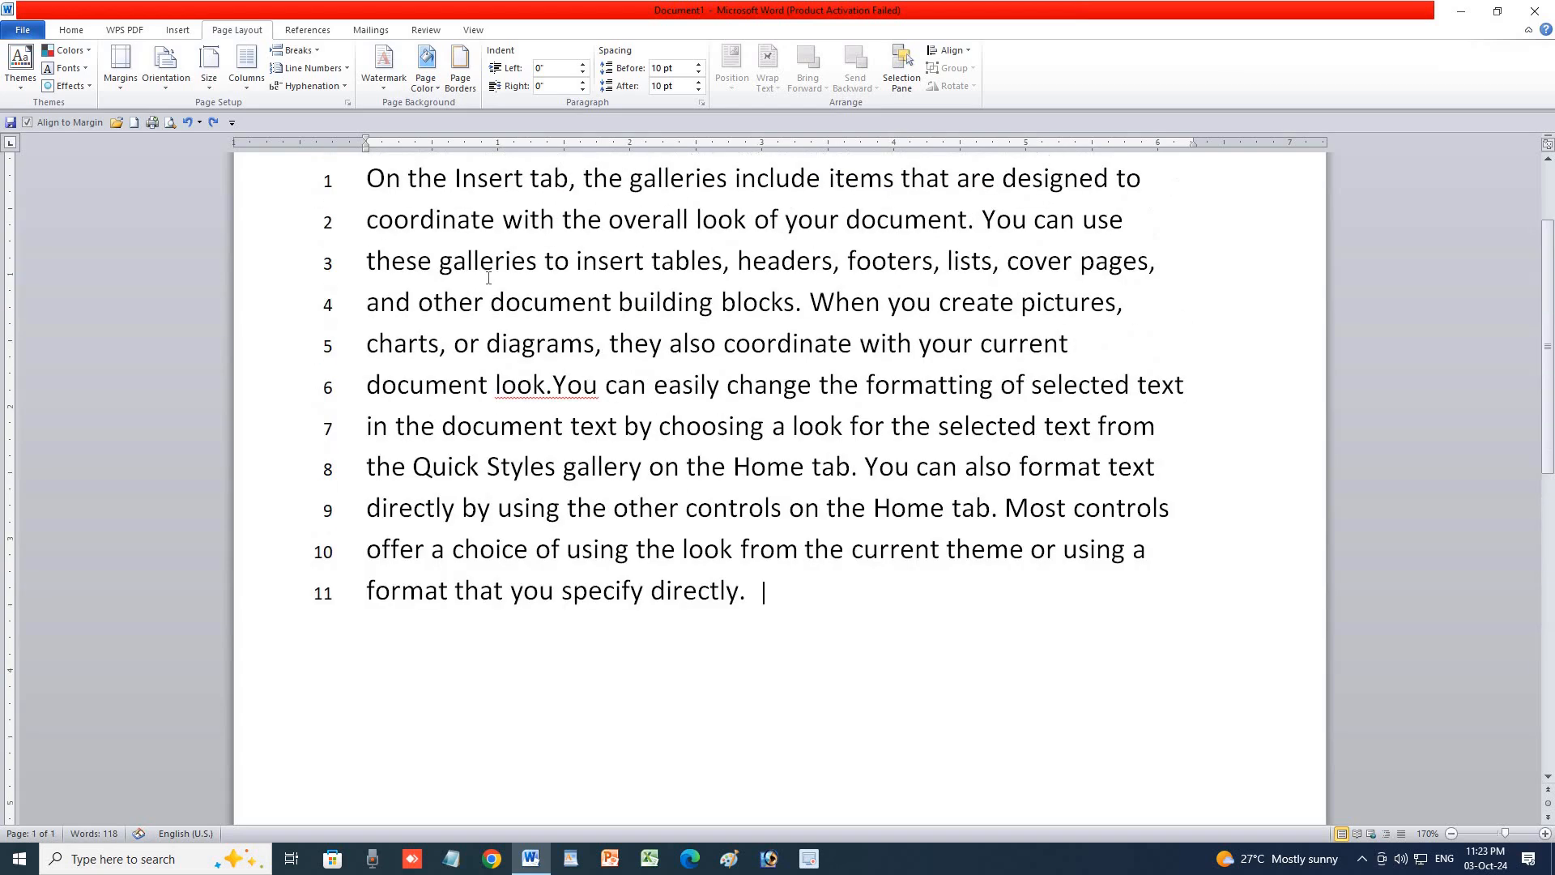
{"action": "left_click", "coordinate": [308, 70]}
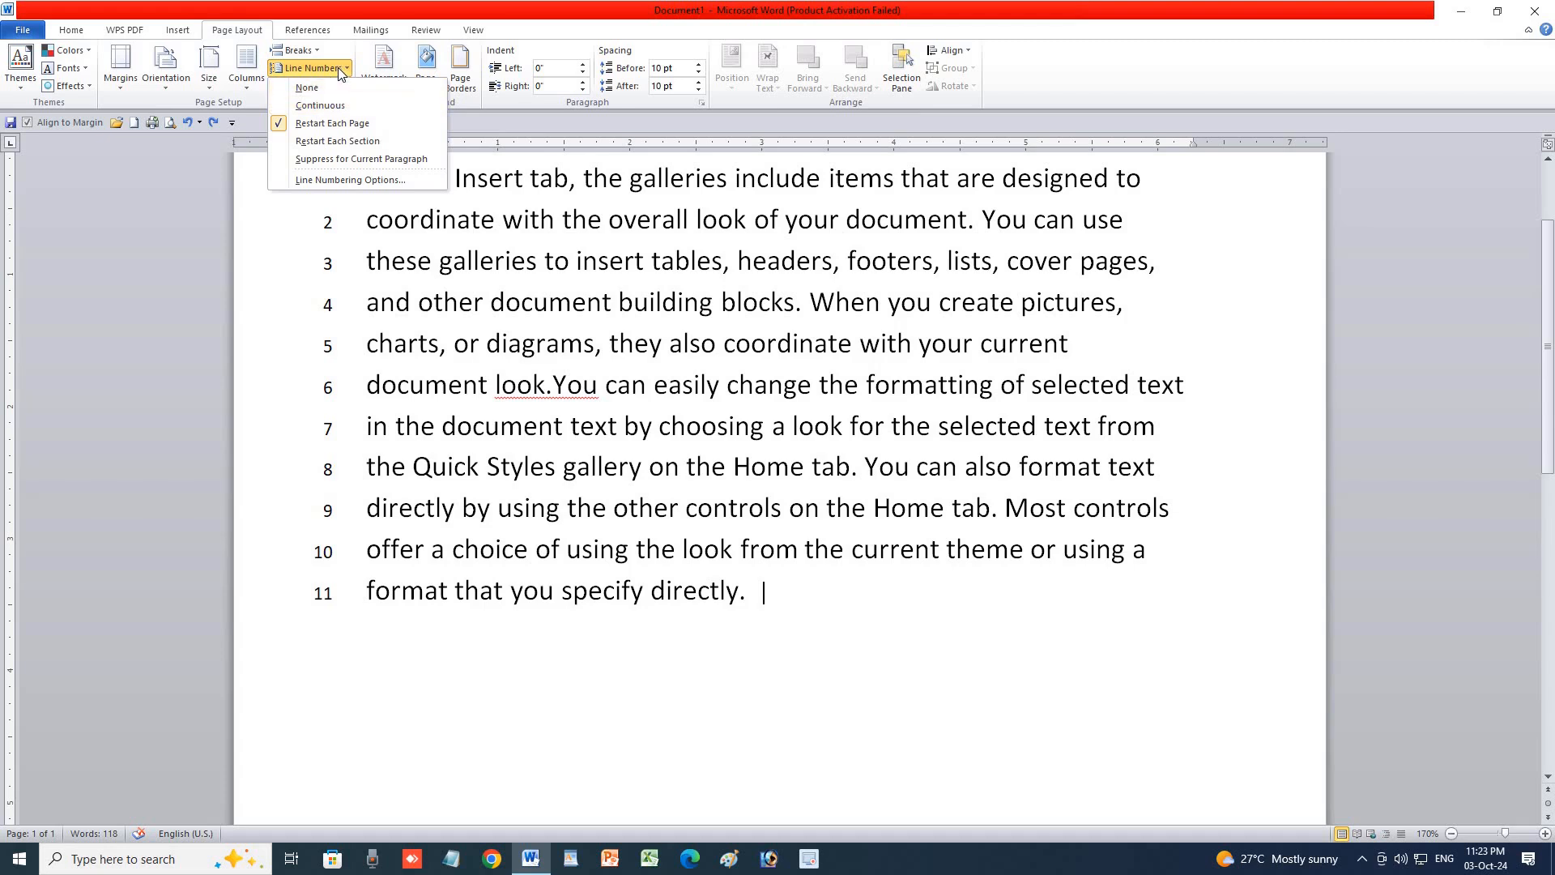
Set Line Numbers to None, leave Hyphenation unchanged, and select the whole paragraph.
{"action": "left_click", "coordinate": [312, 87]}
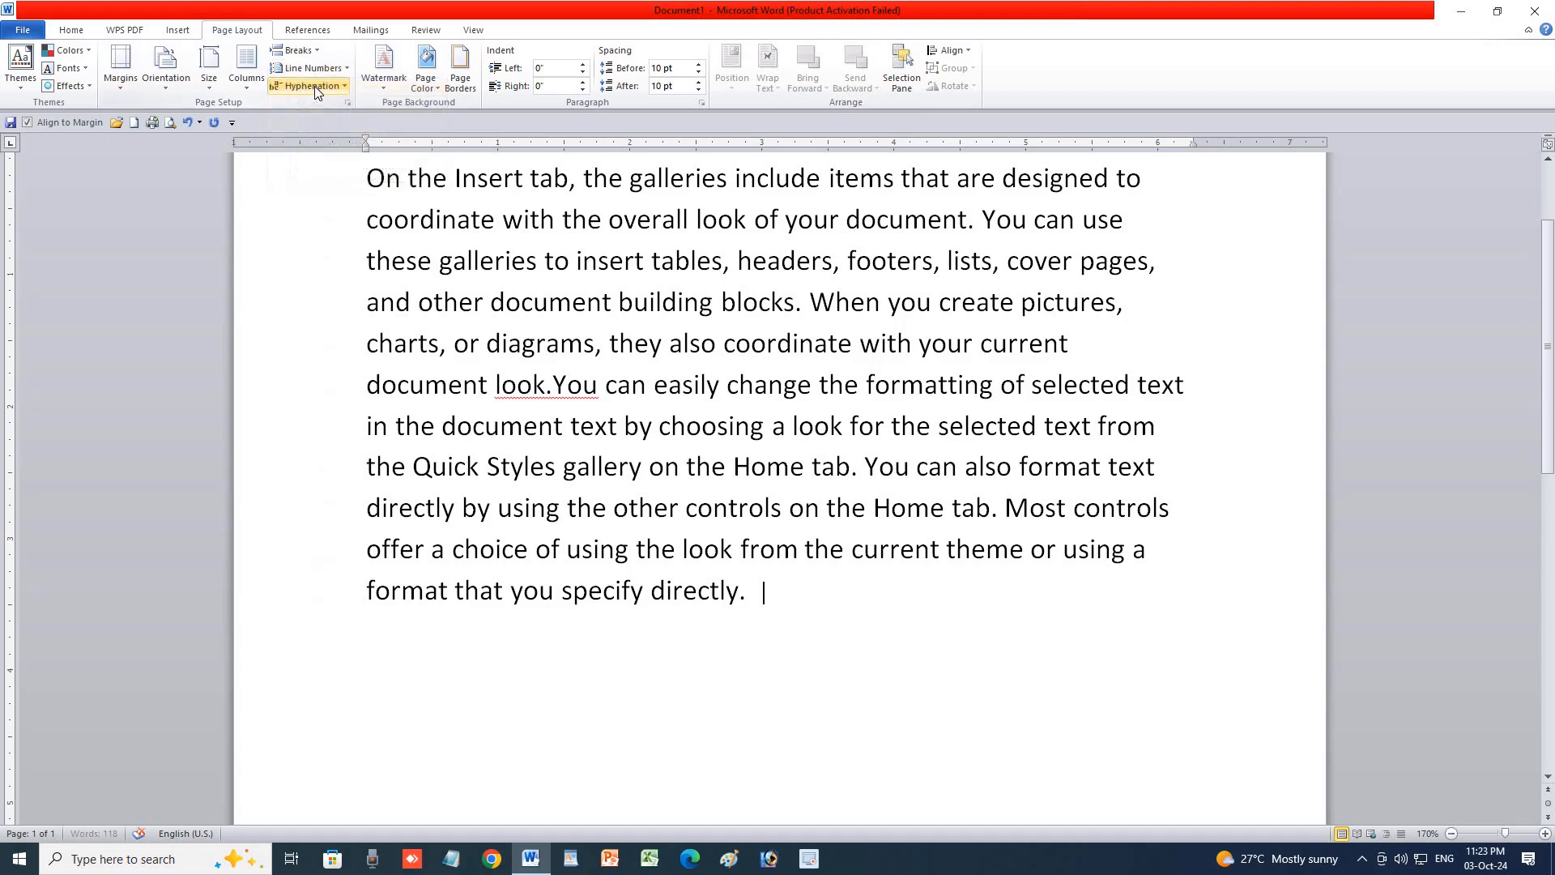
{"action": "scroll", "coordinate": [560, 467], "scroll_direction": "up", "scroll_amount": 2}
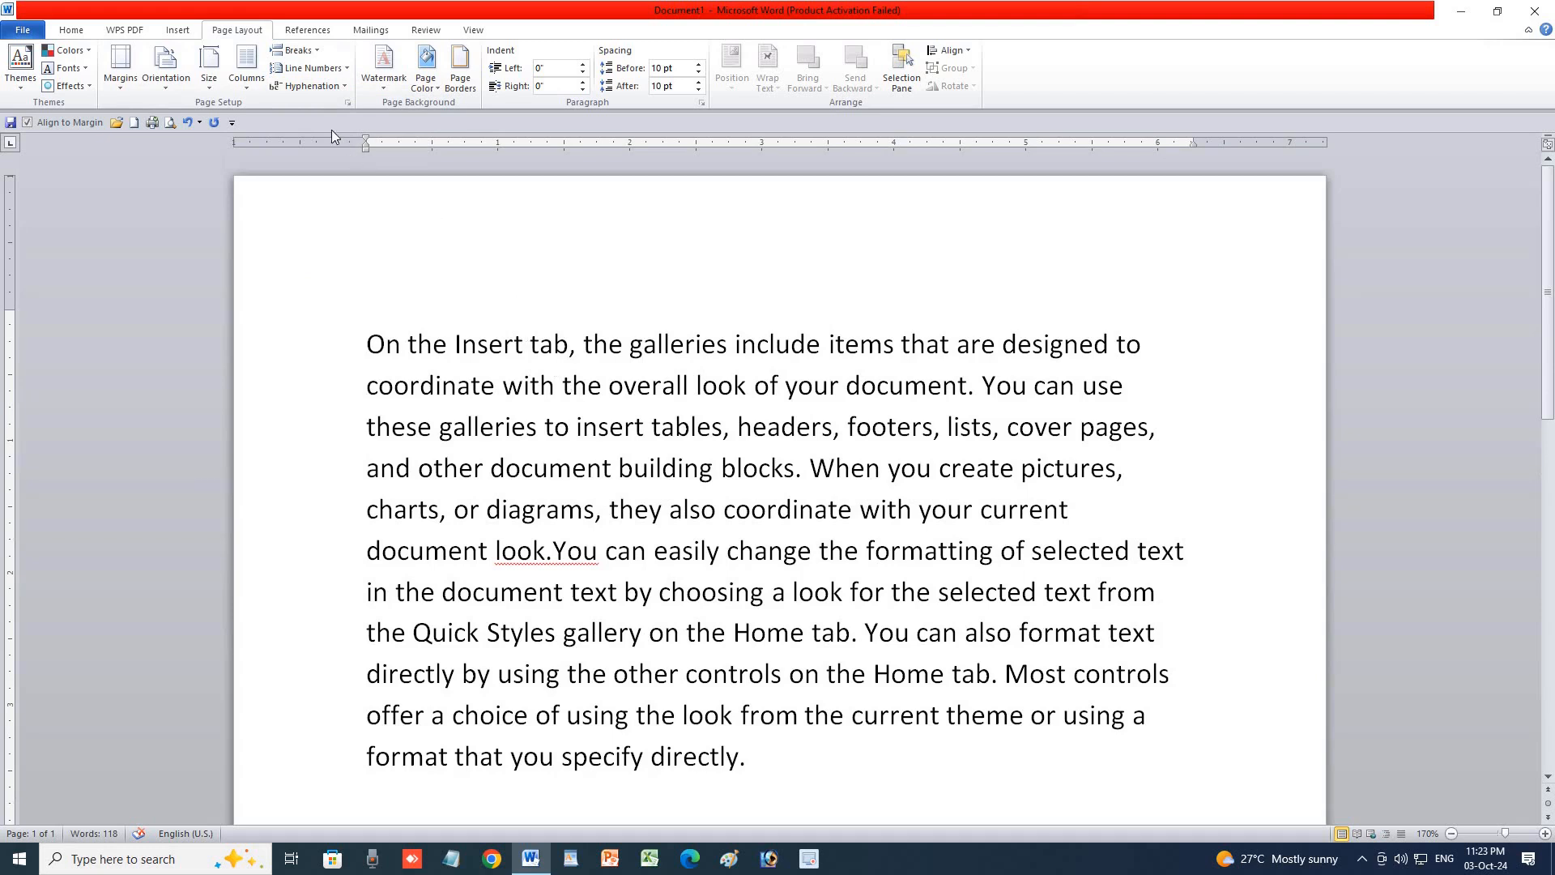
{"action": "left_click", "coordinate": [339, 87]}
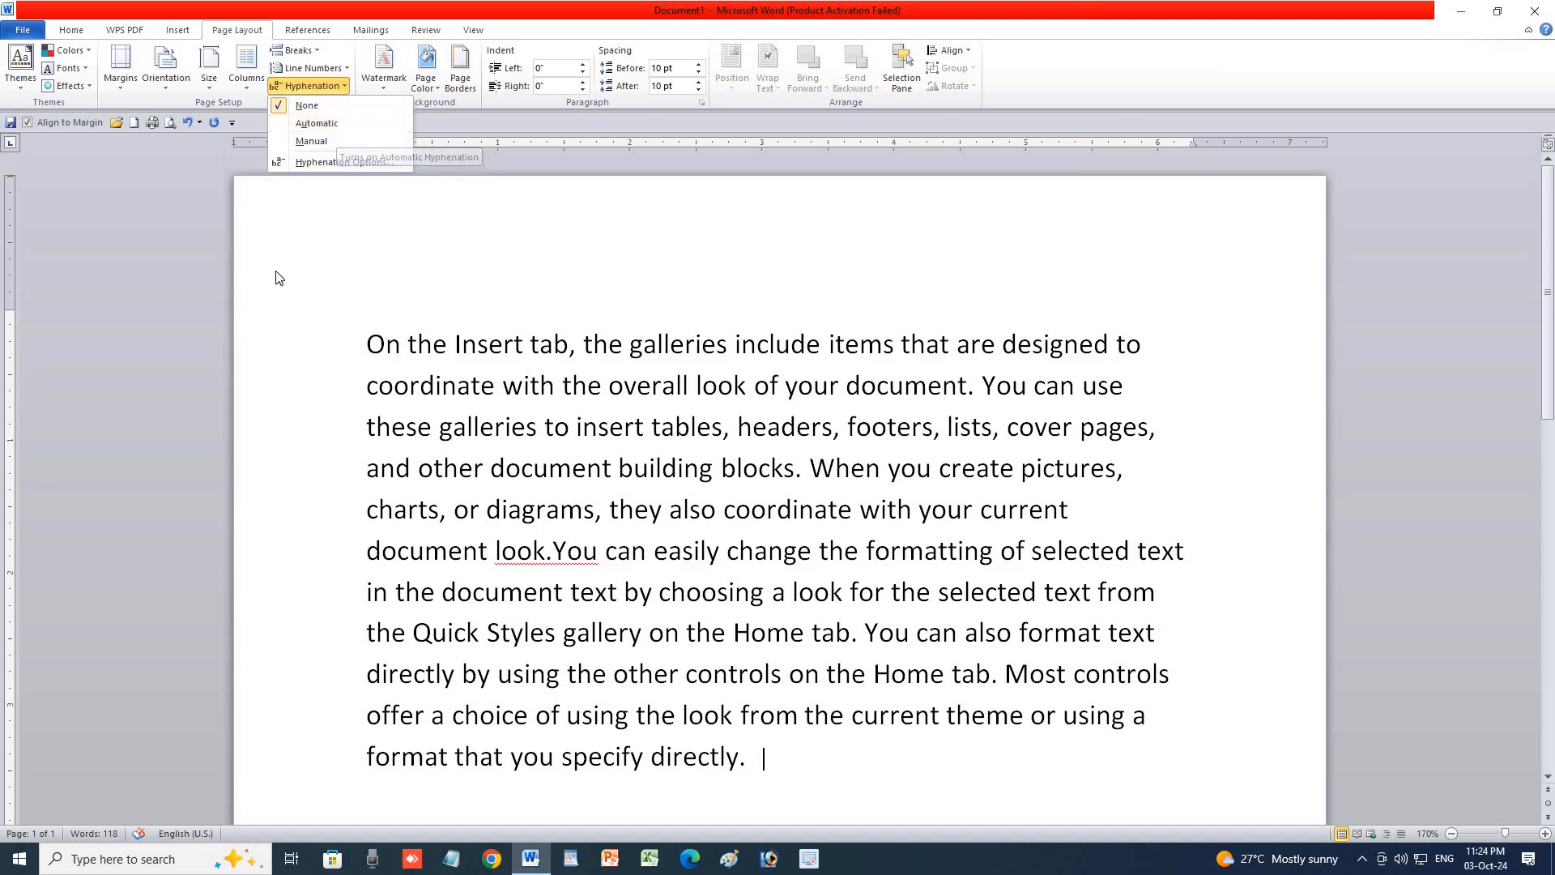
{"action": "left_click", "coordinate": [363, 352]}
{"action": "left_click_drag", "start_coordinate": [363, 352], "coordinate": [820, 761]}
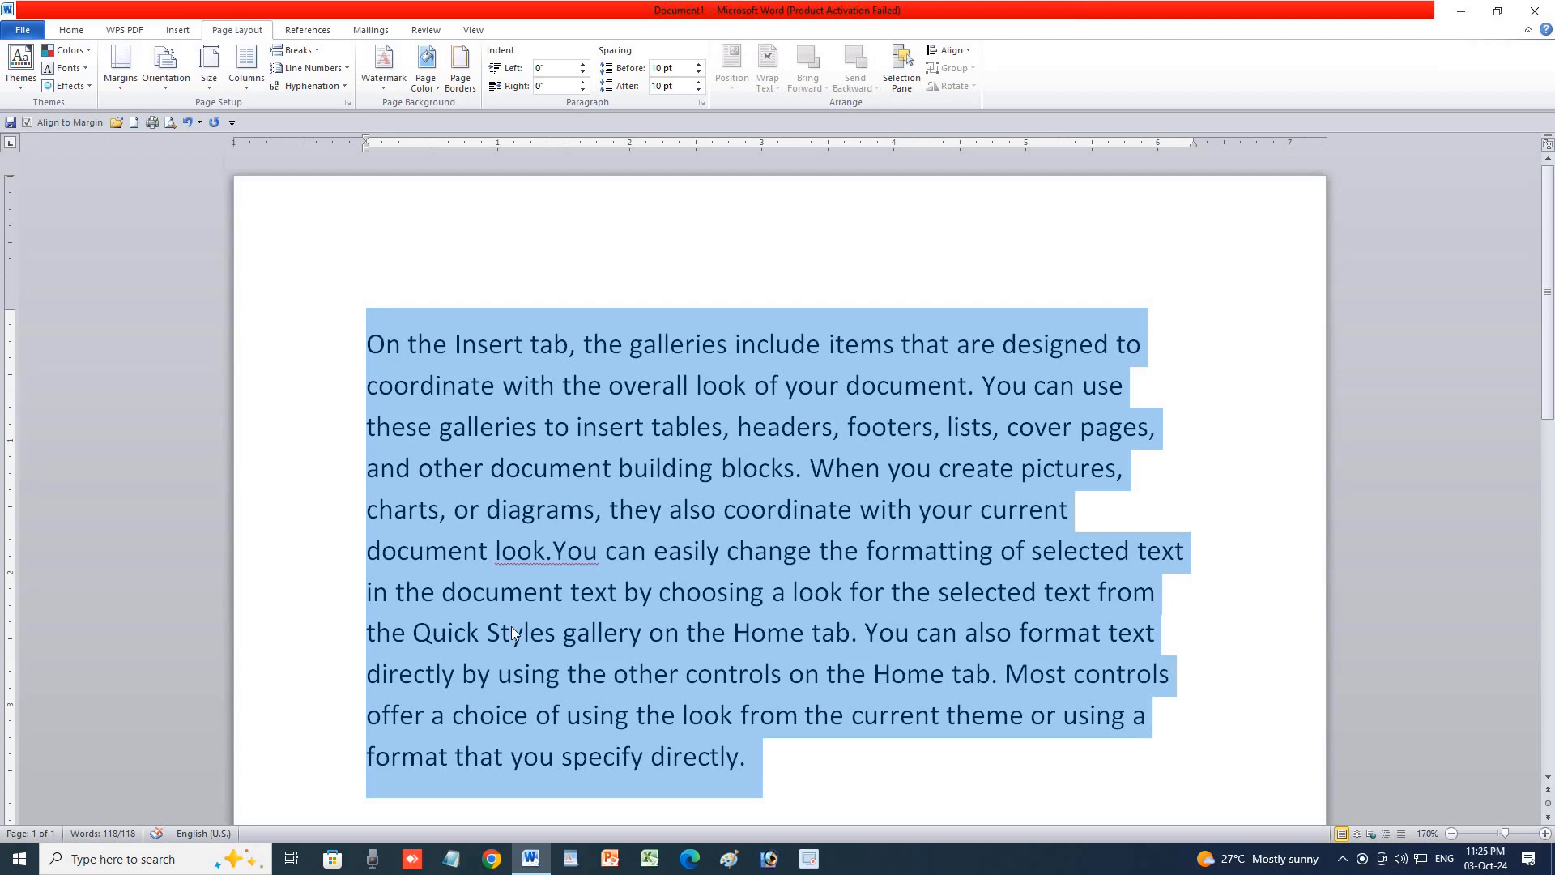
Try and remove a manual hyphen after 'from', then turn on Automatic hyphenation for the paragraph.
{"action": "left_click", "coordinate": [1160, 593]}
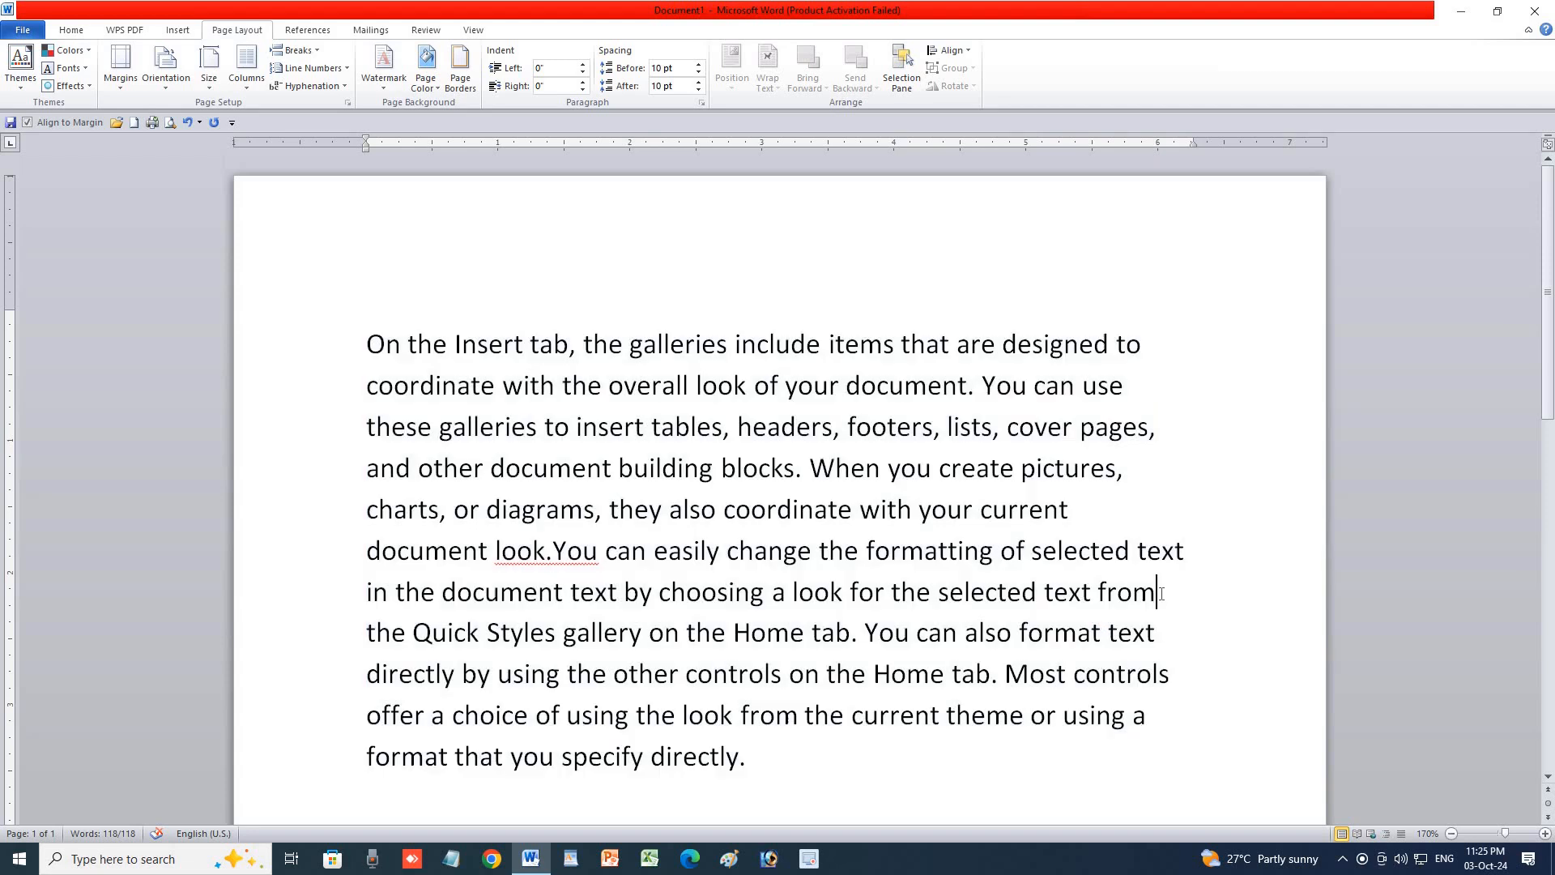
{"action": "type", "text": "-"}
{"action": "key", "text": "BackSpace"}
{"action": "left_click_drag", "start_coordinate": [341, 360], "coordinate": [631, 796]}
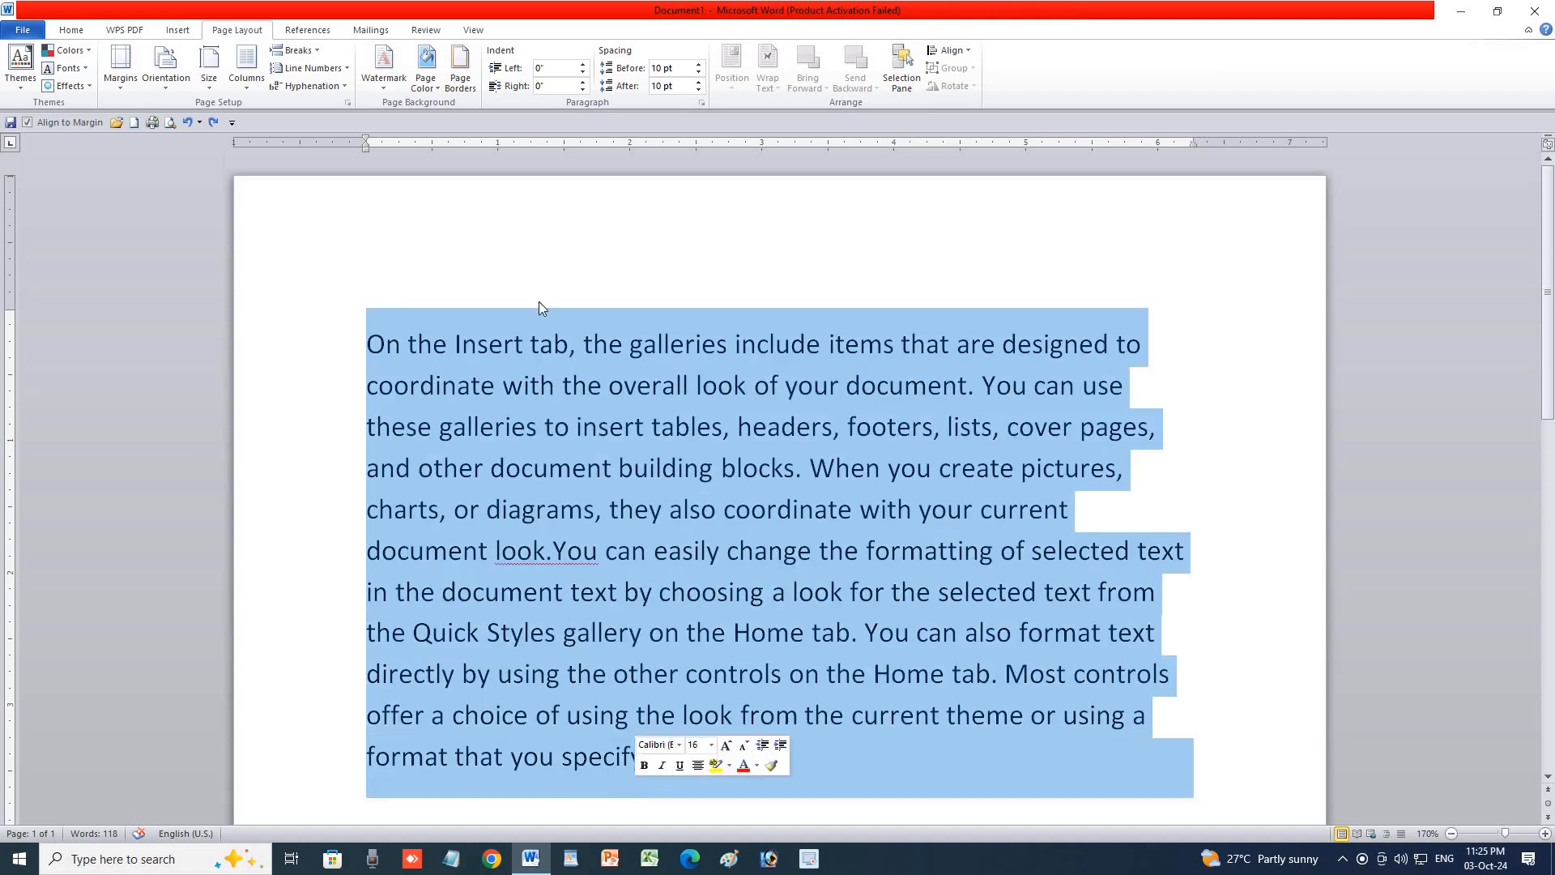
{"action": "left_click", "coordinate": [341, 87]}
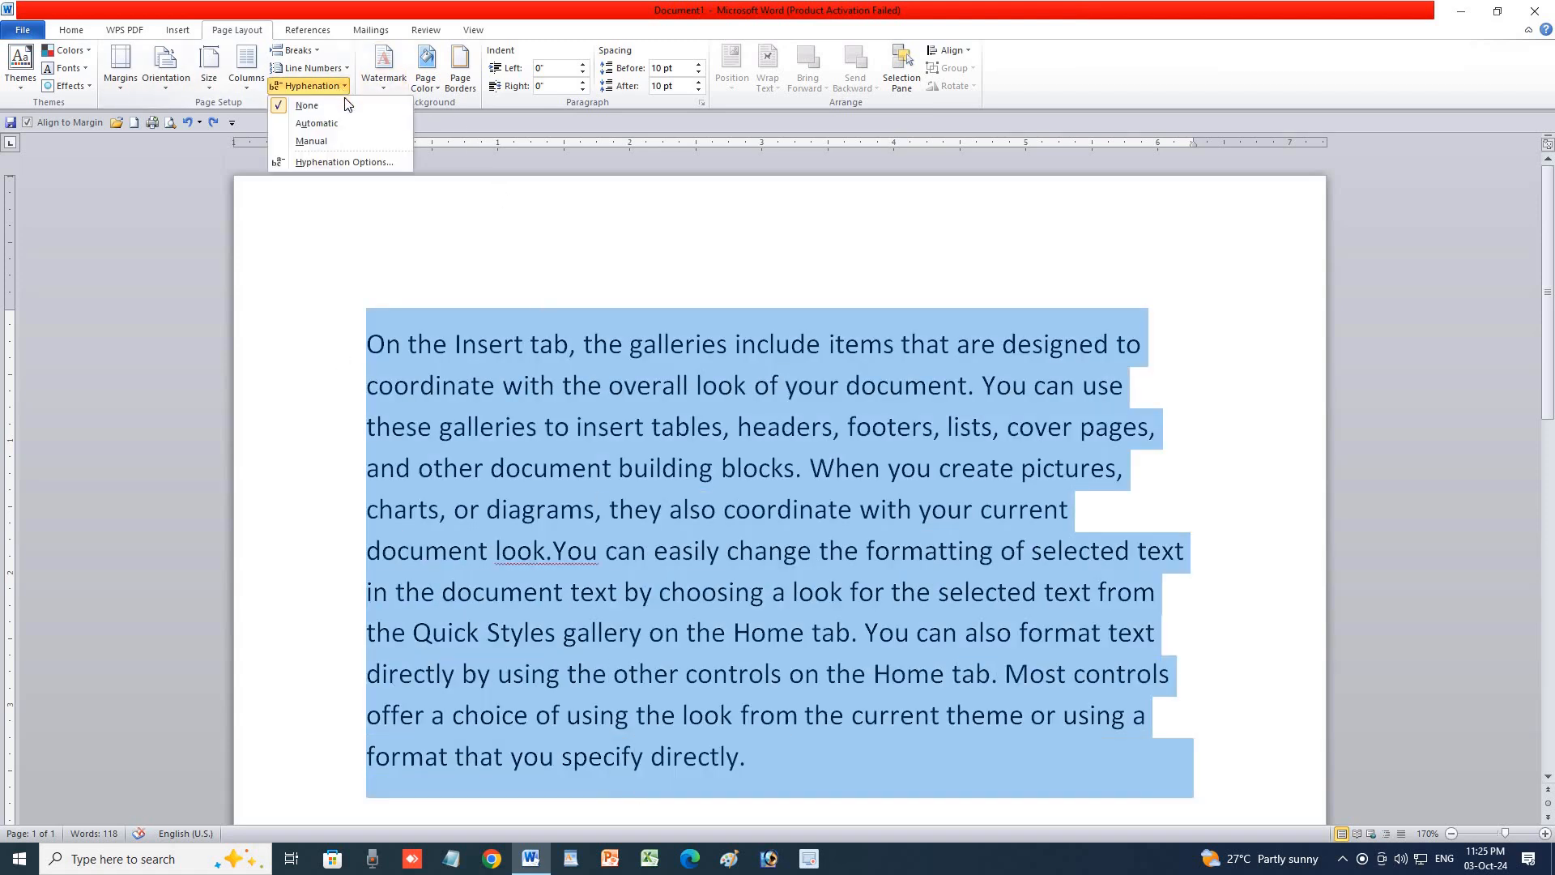
{"action": "left_click", "coordinate": [324, 122]}
{"action": "left_click", "coordinate": [1022, 412]}
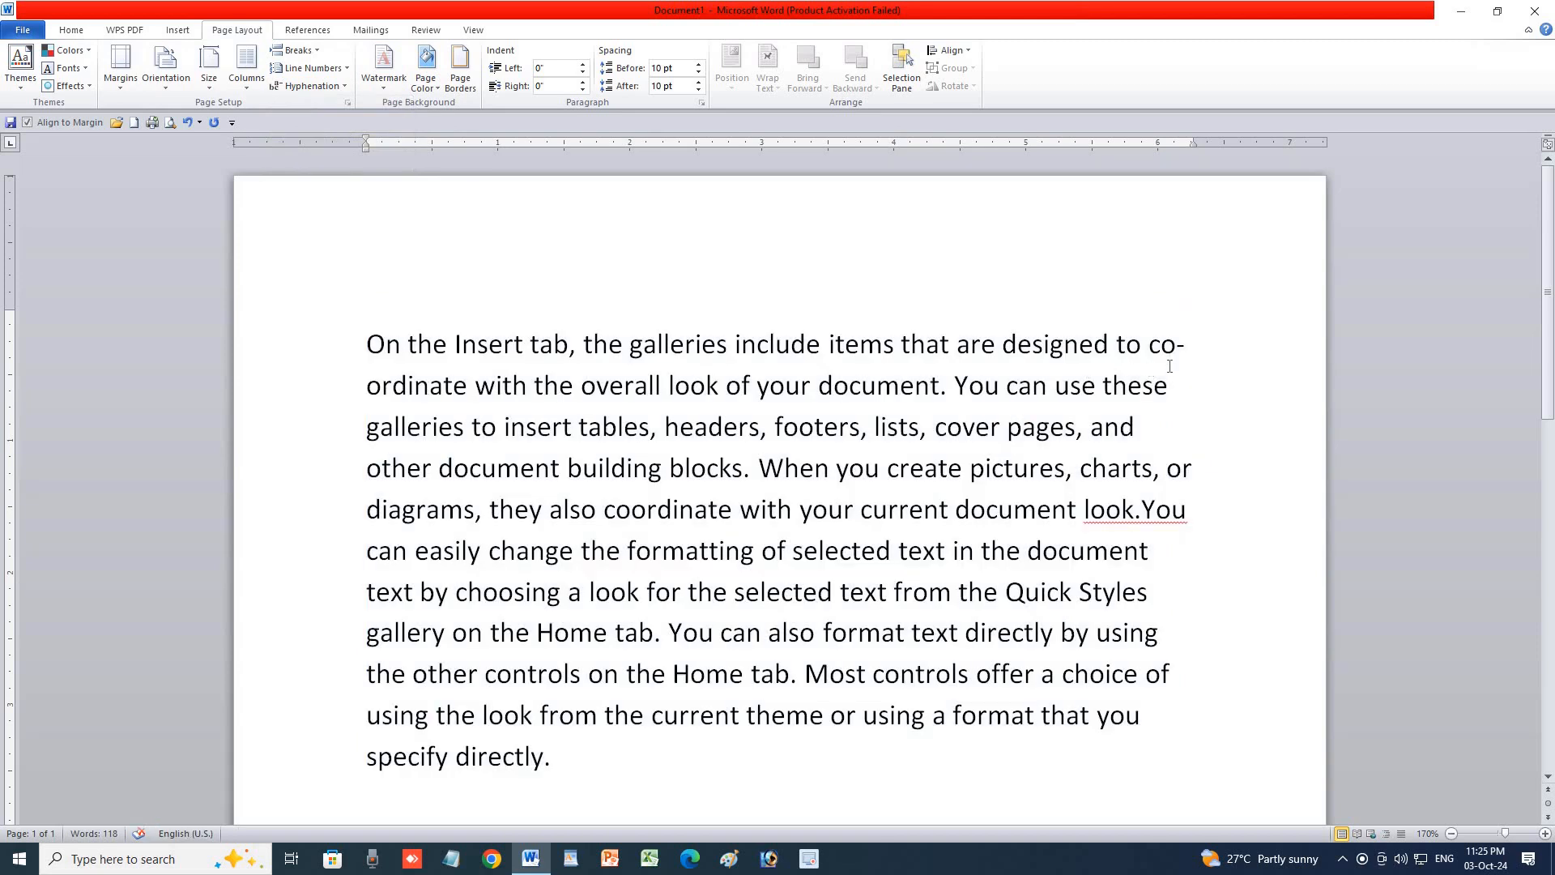
Type two capitalised test words into the paragraph, one after 'current'.
{"action": "left_click", "coordinate": [1158, 430]}
{"action": "type", "text": "SANYTOSH"}
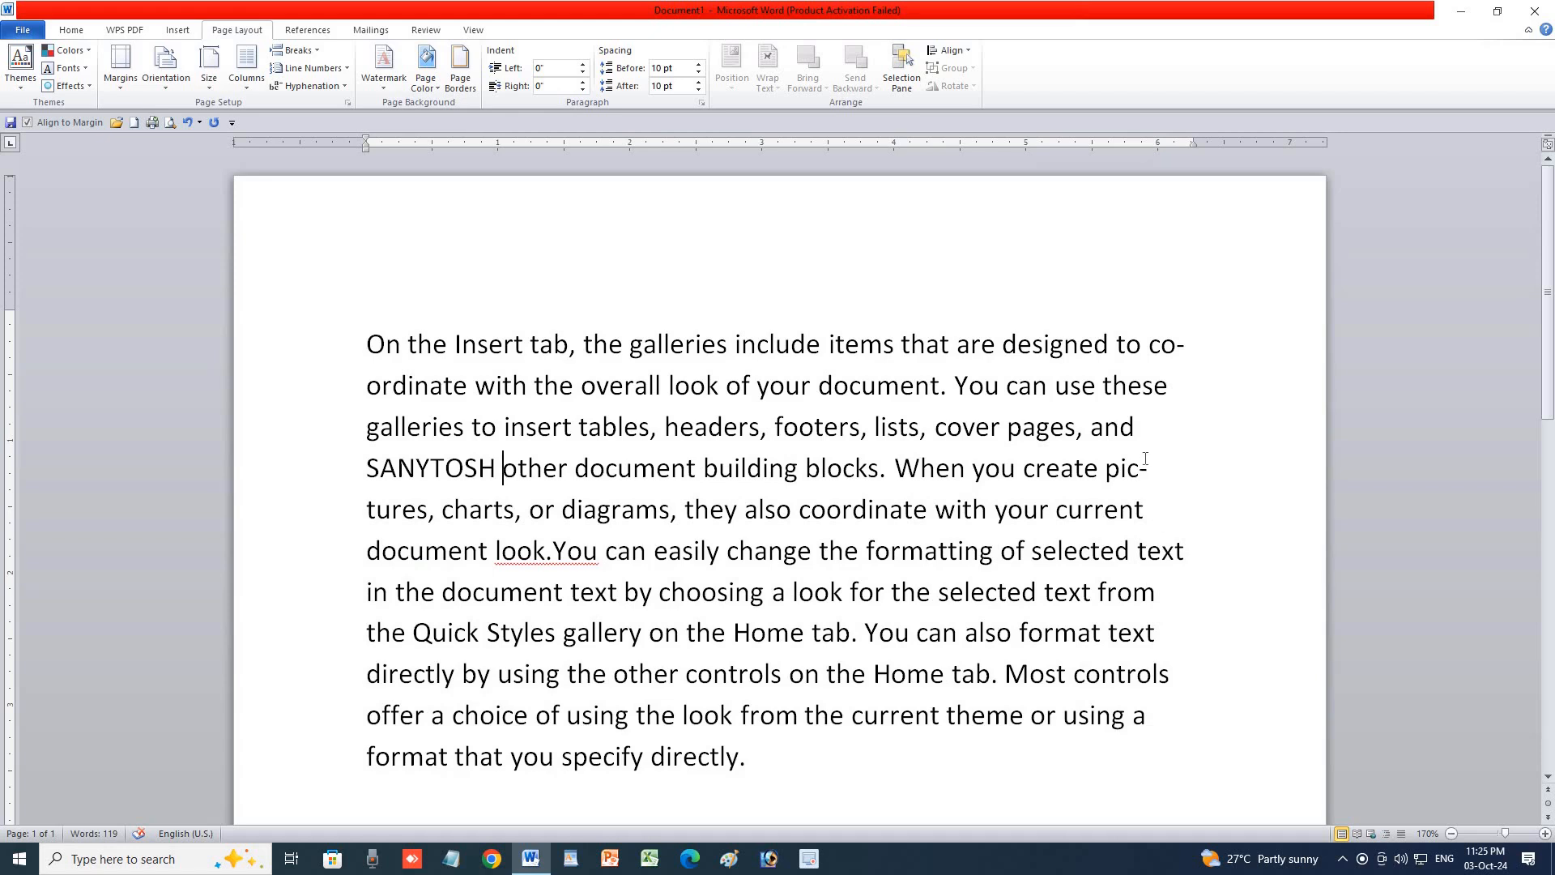
{"action": "left_click", "coordinate": [1147, 509]}
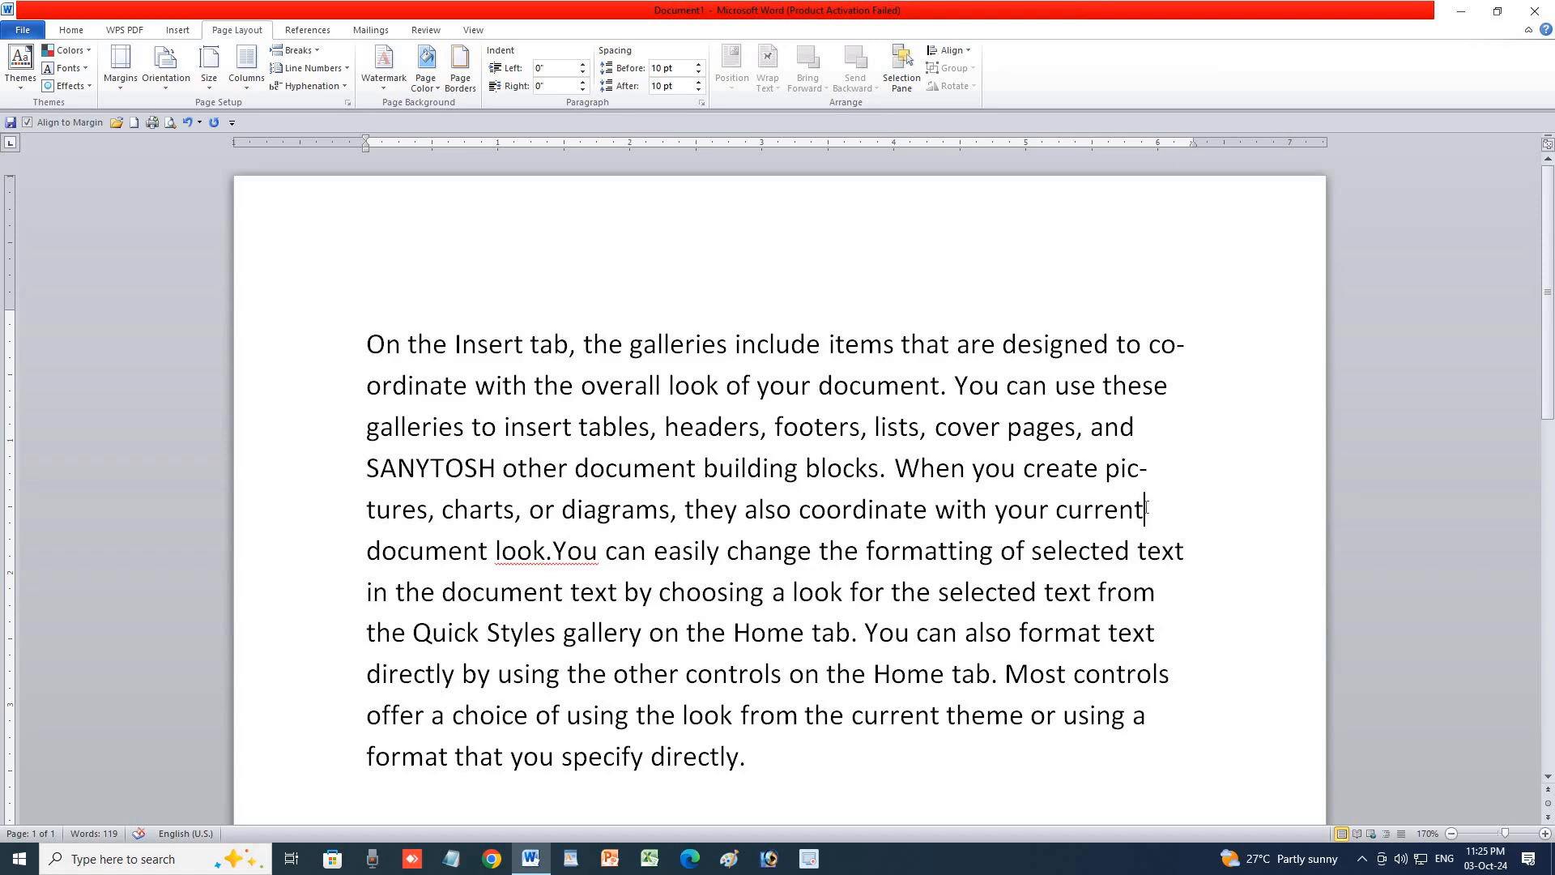
{"action": "type", "text": "MAN"}
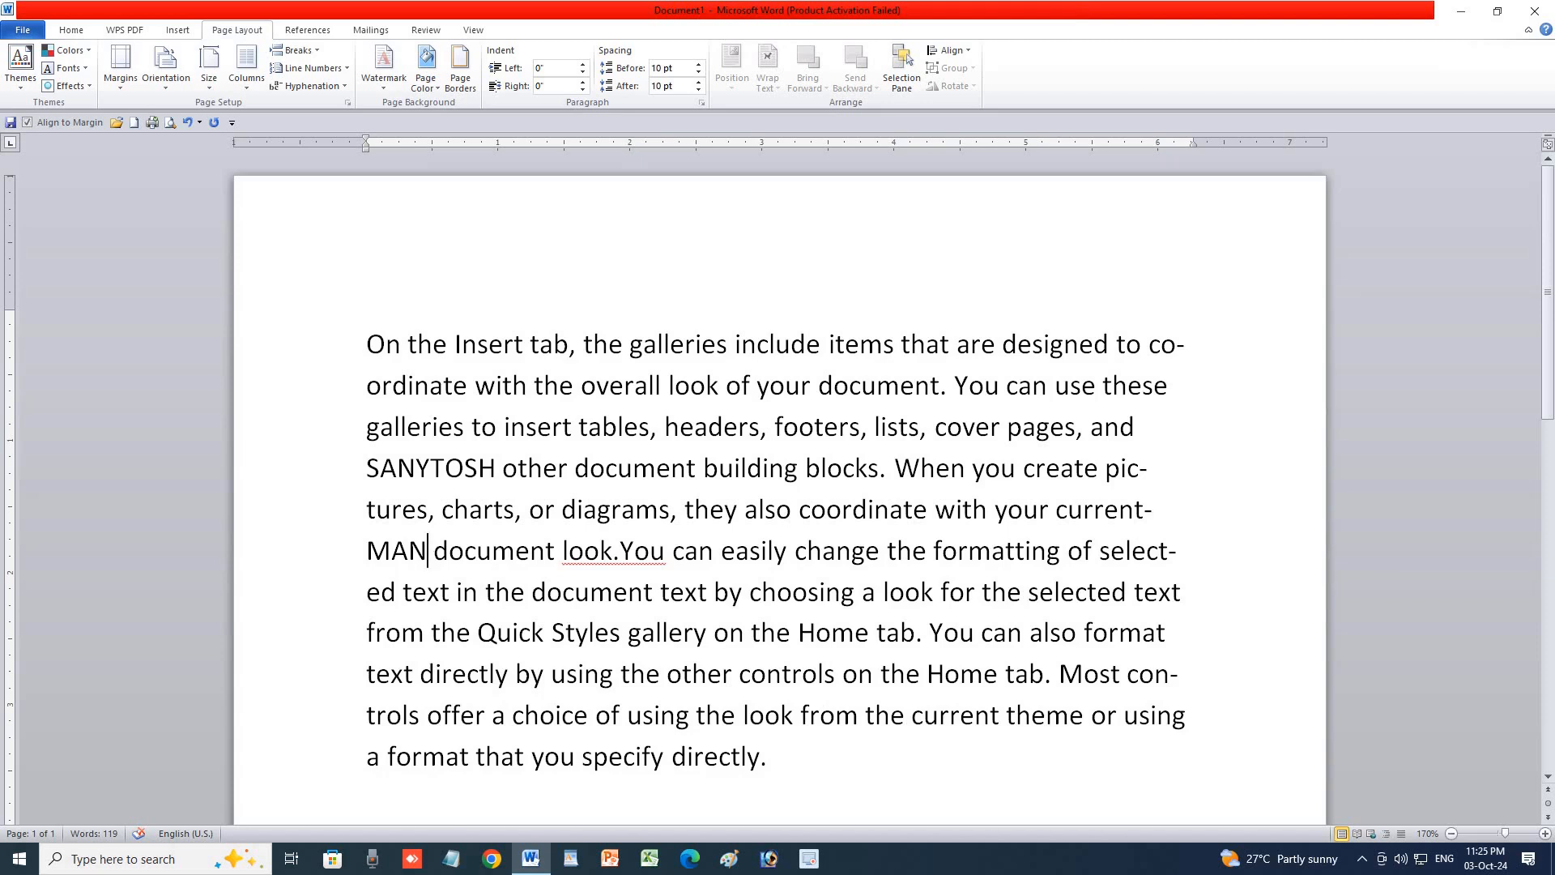
{"action": "left_click", "coordinate": [308, 88]}
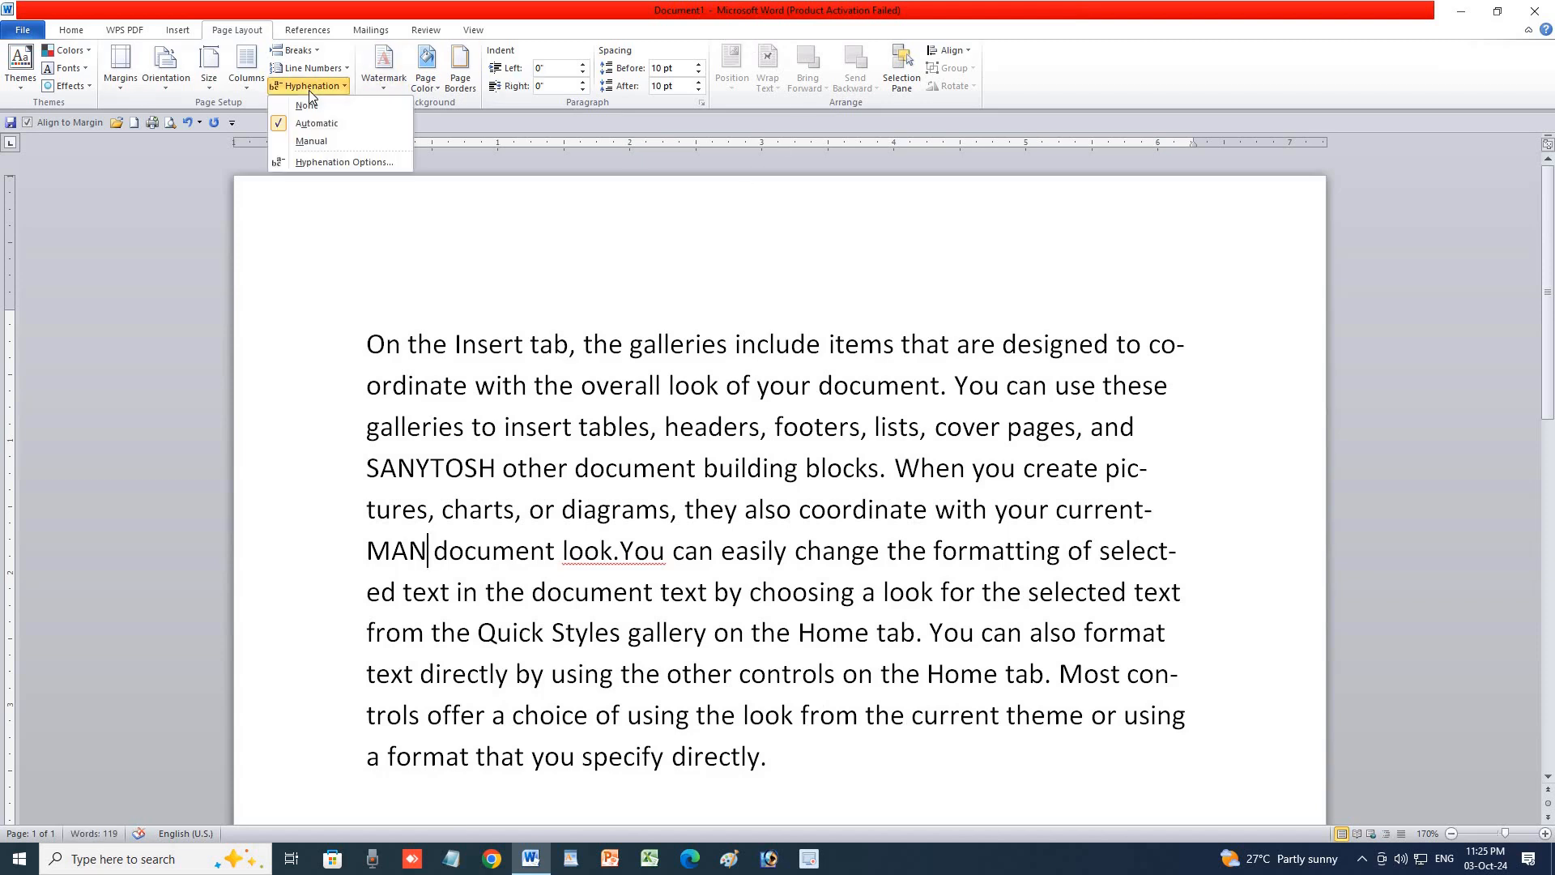
{"action": "left_click", "coordinate": [307, 138]}
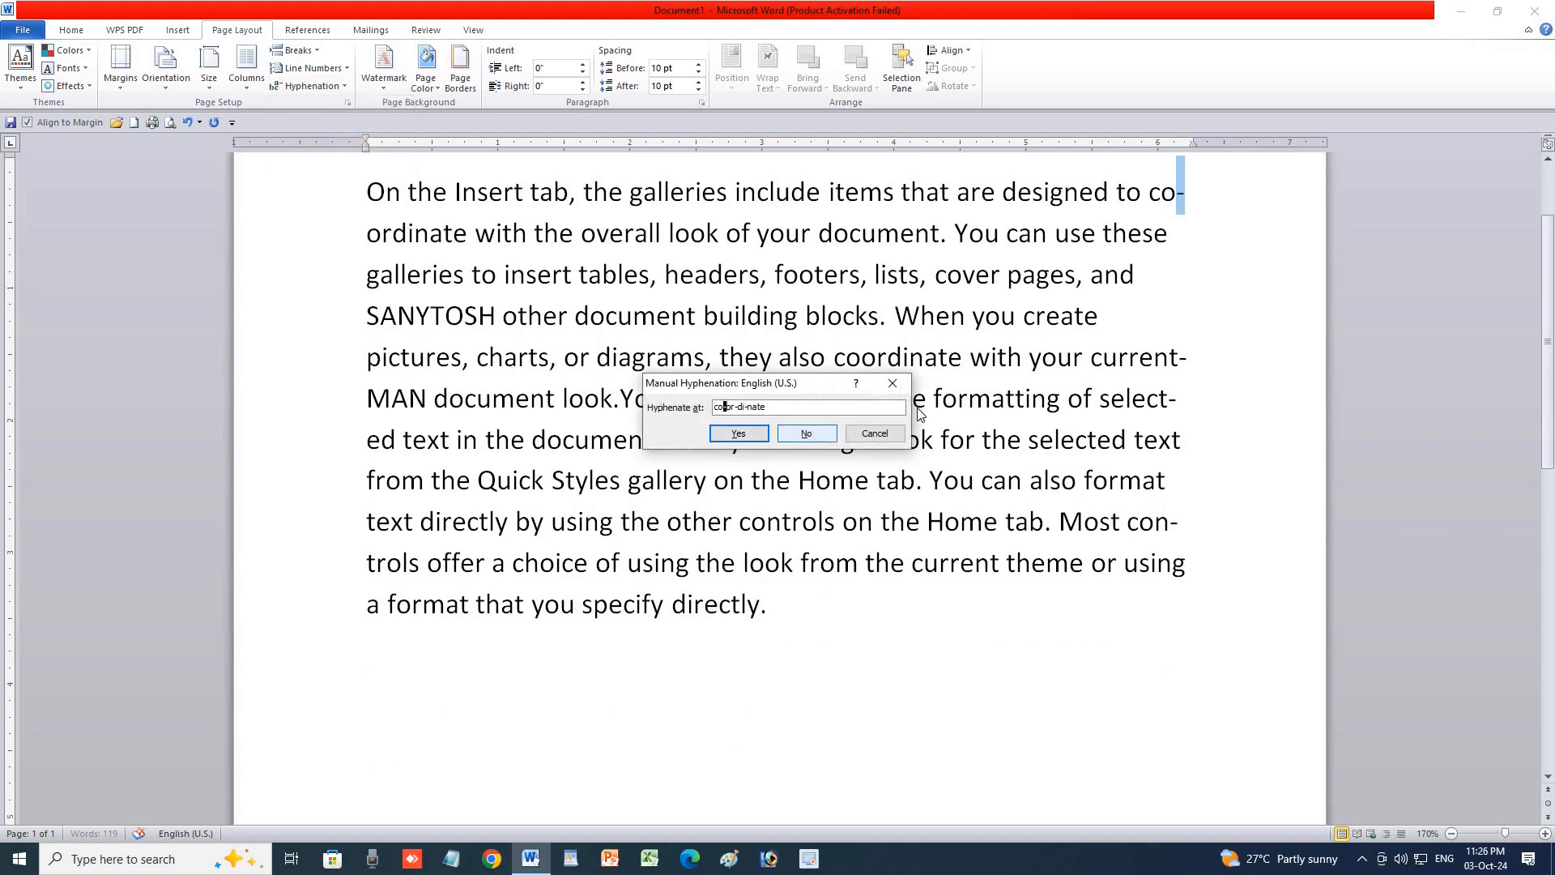
{"action": "left_click", "coordinate": [886, 391]}
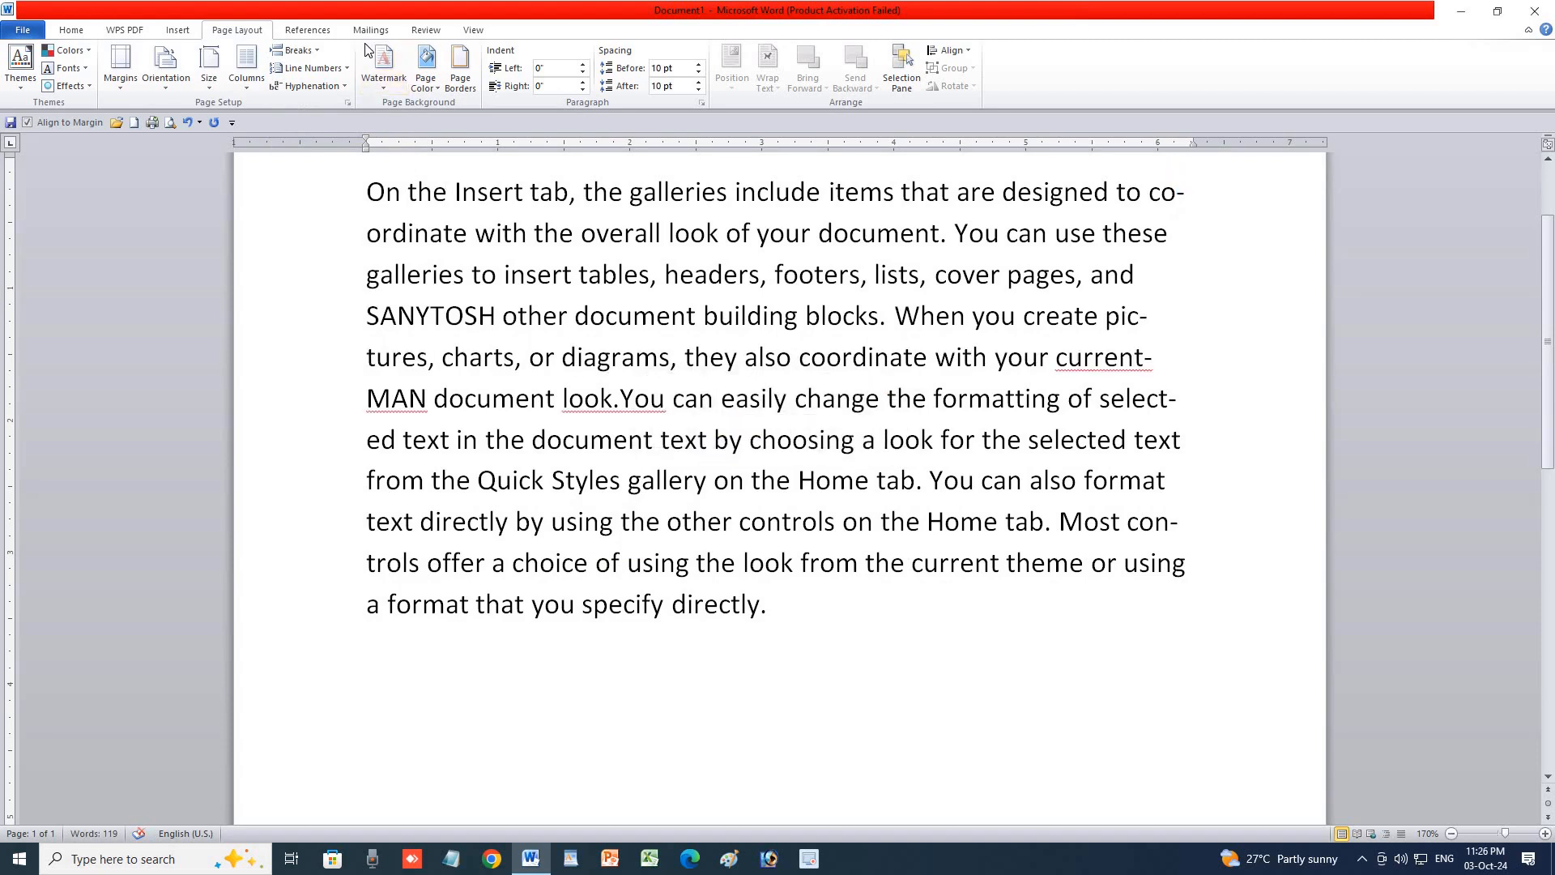
{"action": "left_click", "coordinate": [307, 87]}
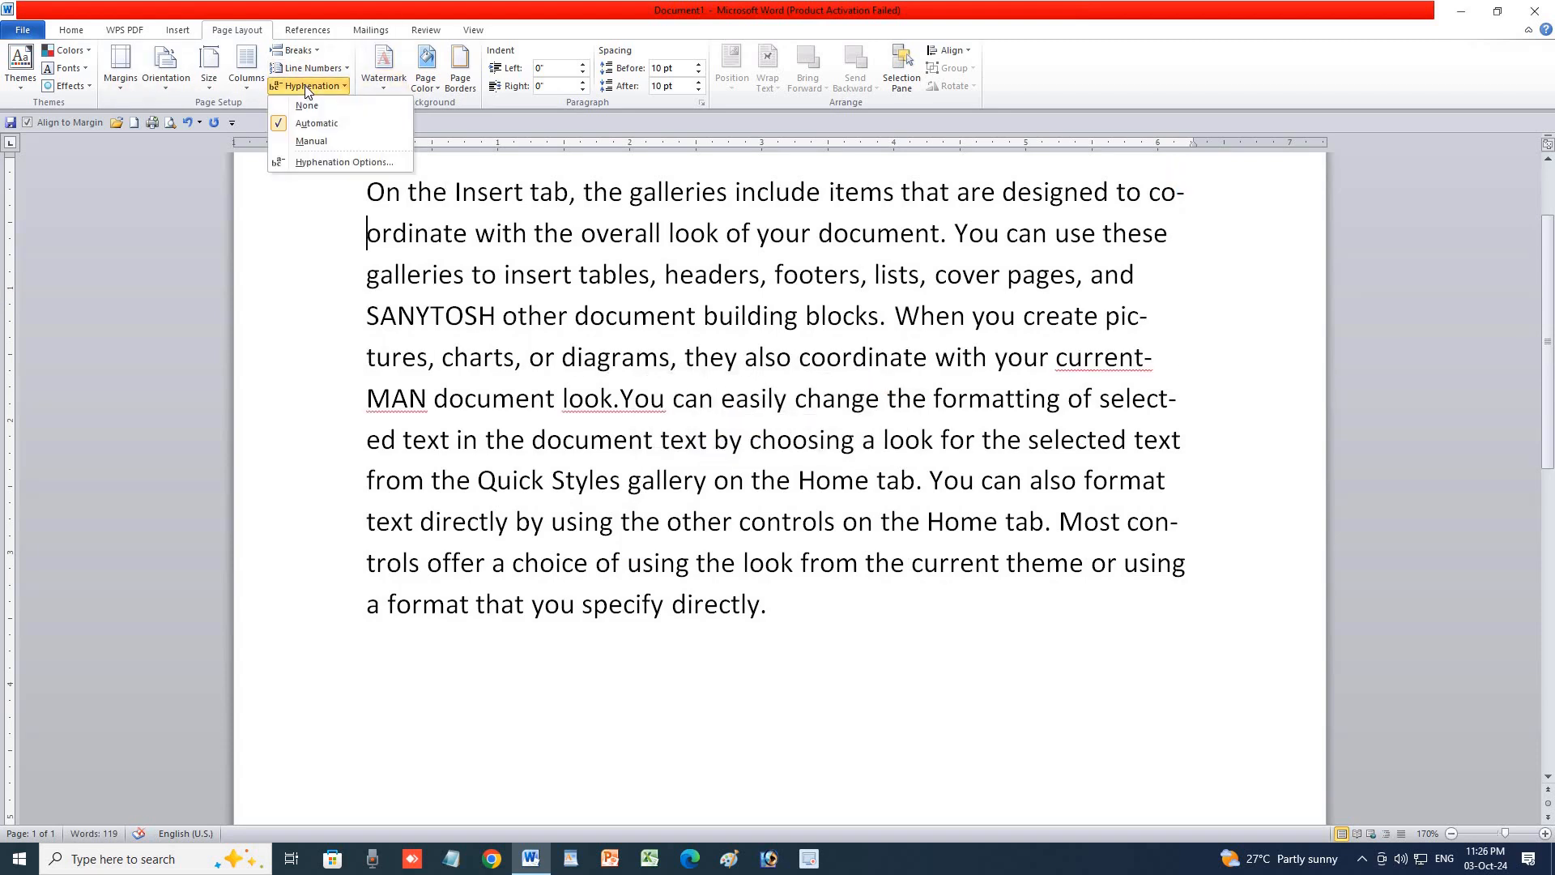
{"action": "left_click", "coordinate": [317, 161]}
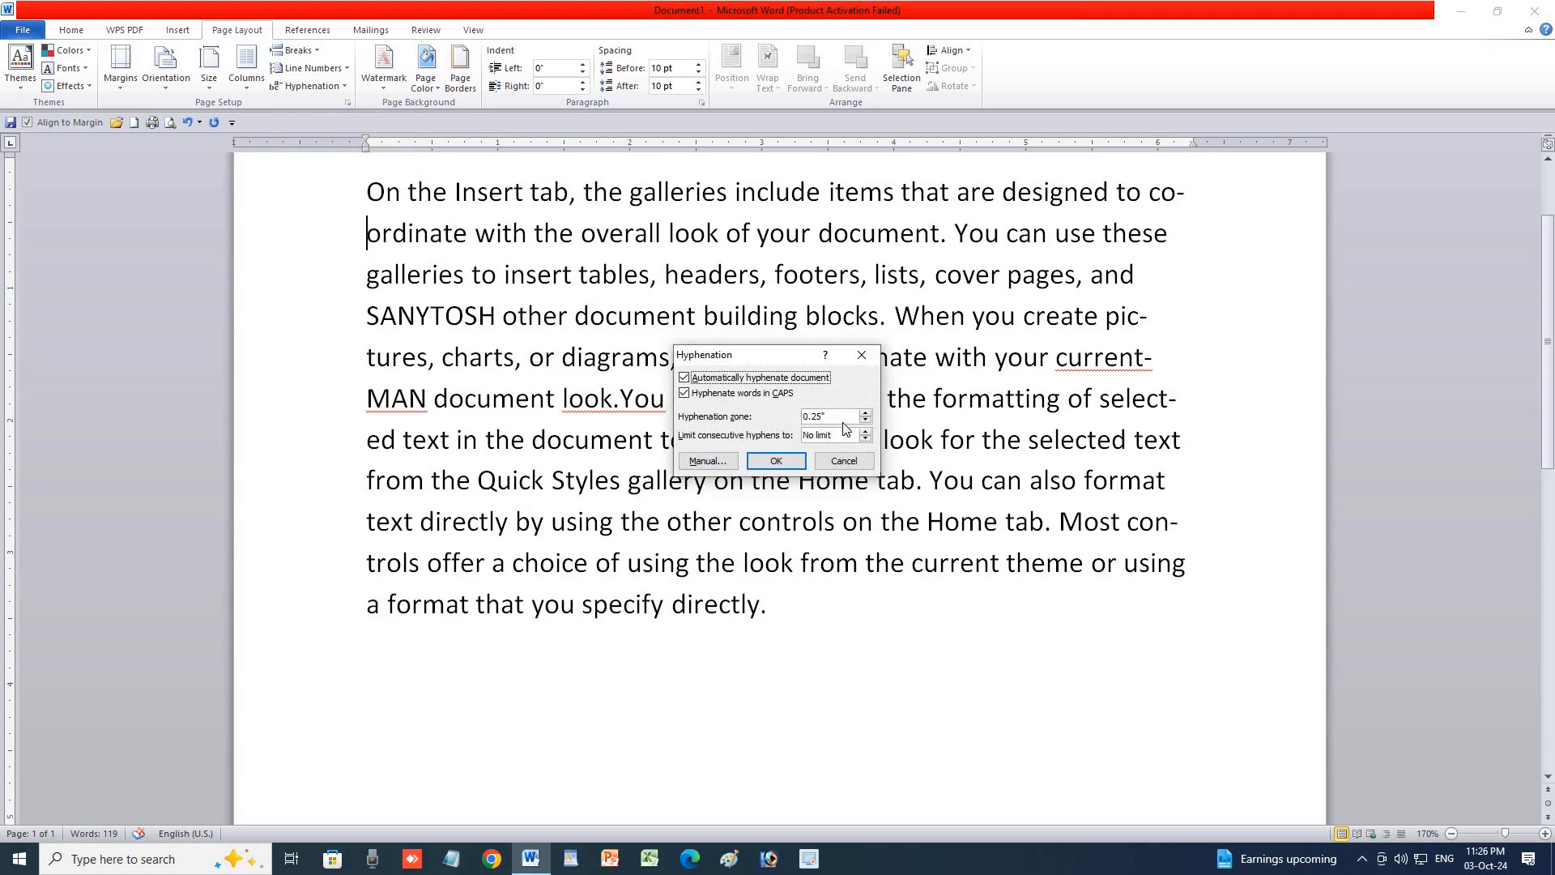
{"action": "left_click", "coordinate": [868, 413]}
{"action": "left_click", "coordinate": [865, 420]}
{"action": "left_click", "coordinate": [868, 359]}
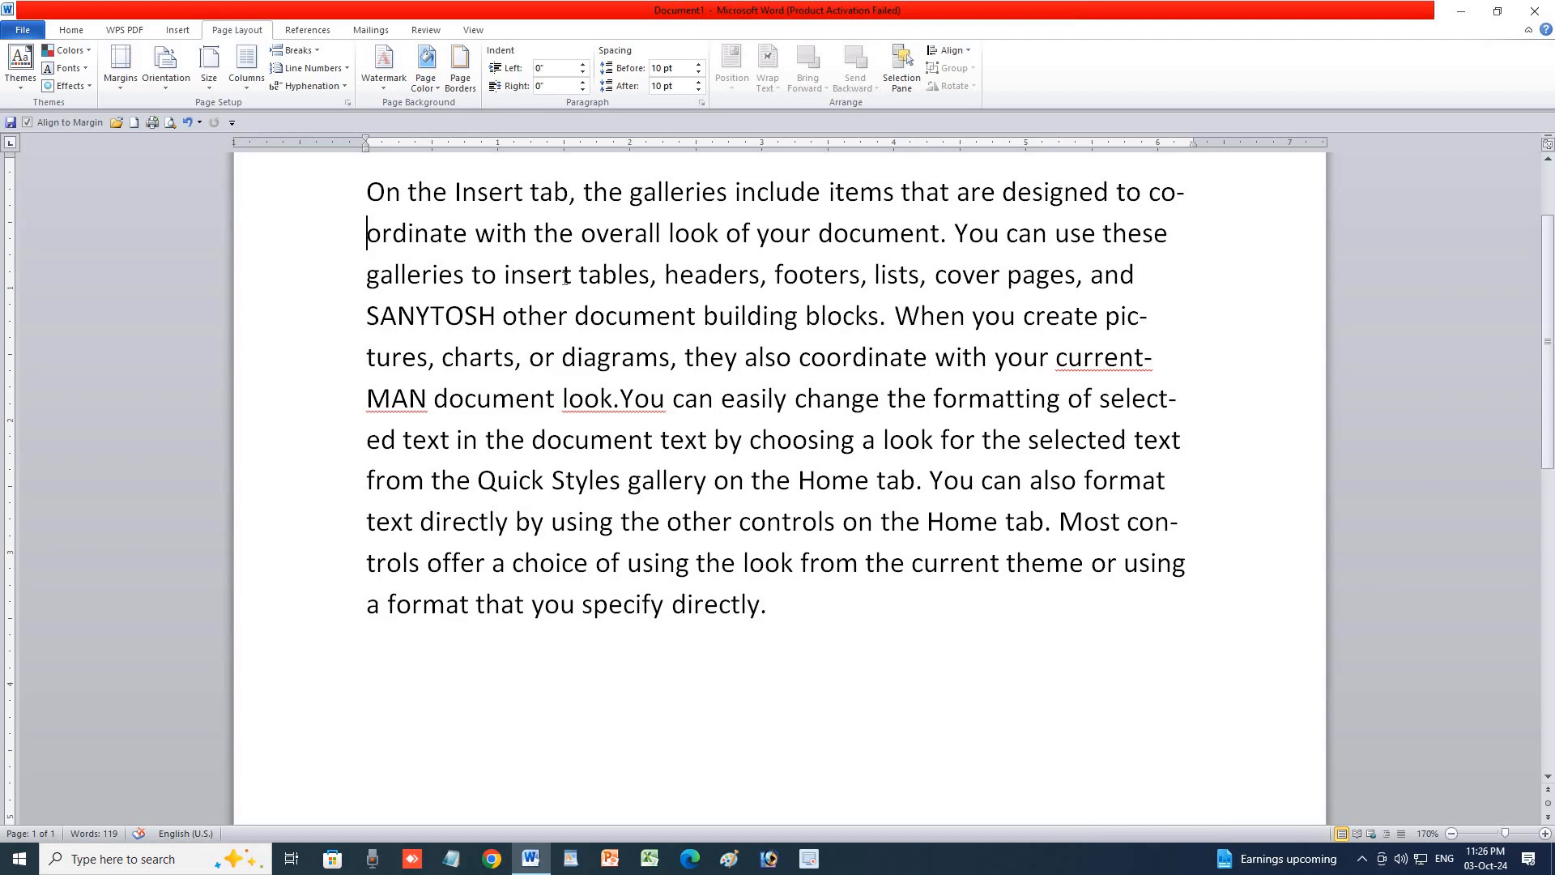
Apply the DO NOT COPY 1 watermark from the Confidential section of the Watermark gallery.
{"action": "left_click", "coordinate": [382, 90]}
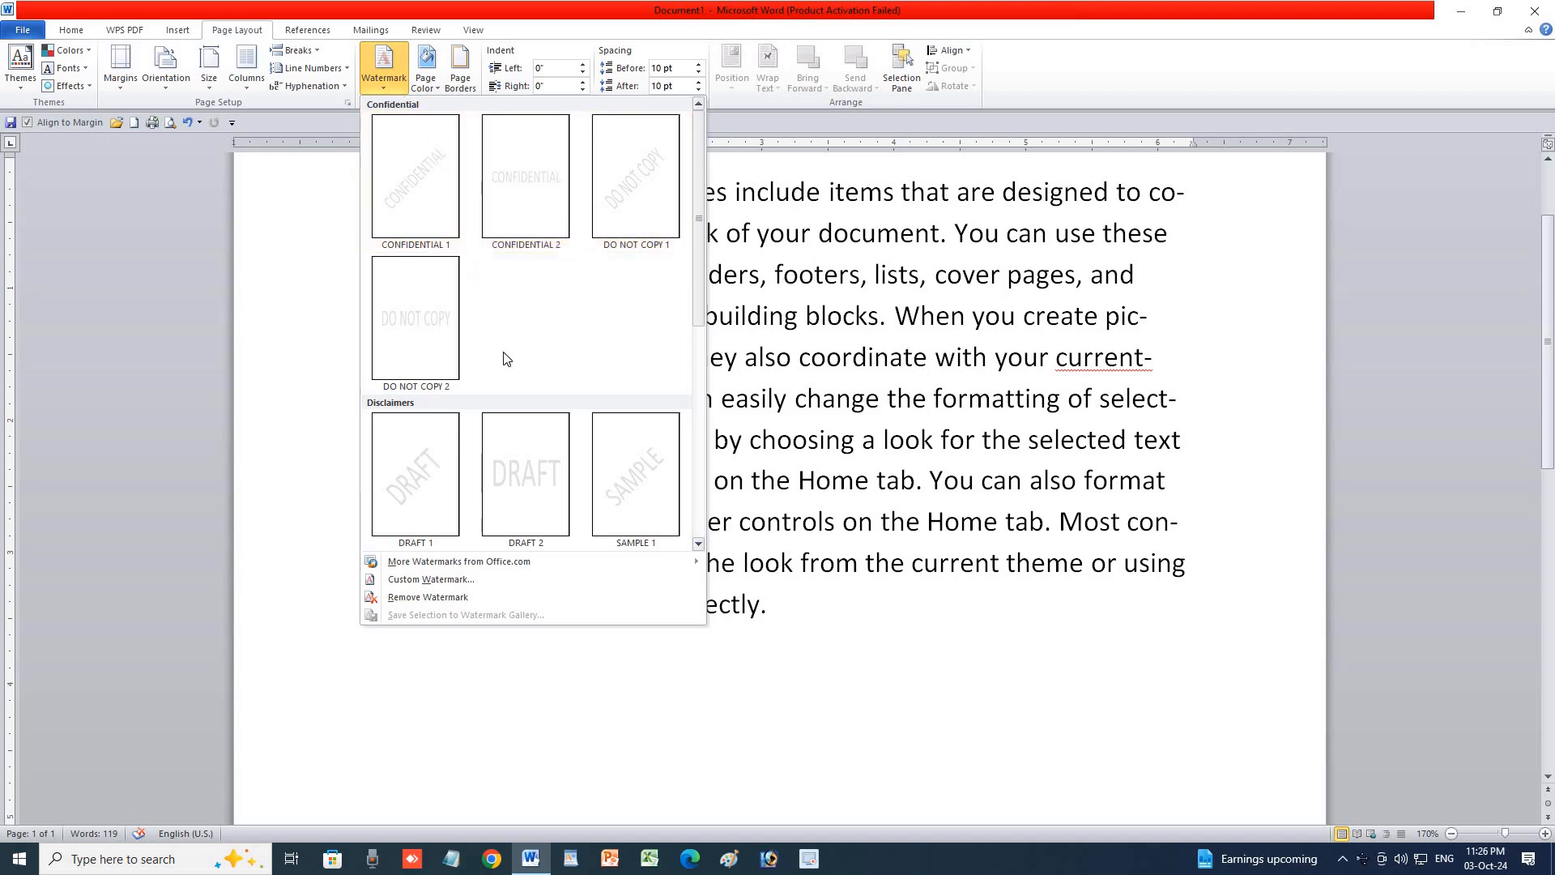
{"action": "left_click", "coordinate": [386, 88]}
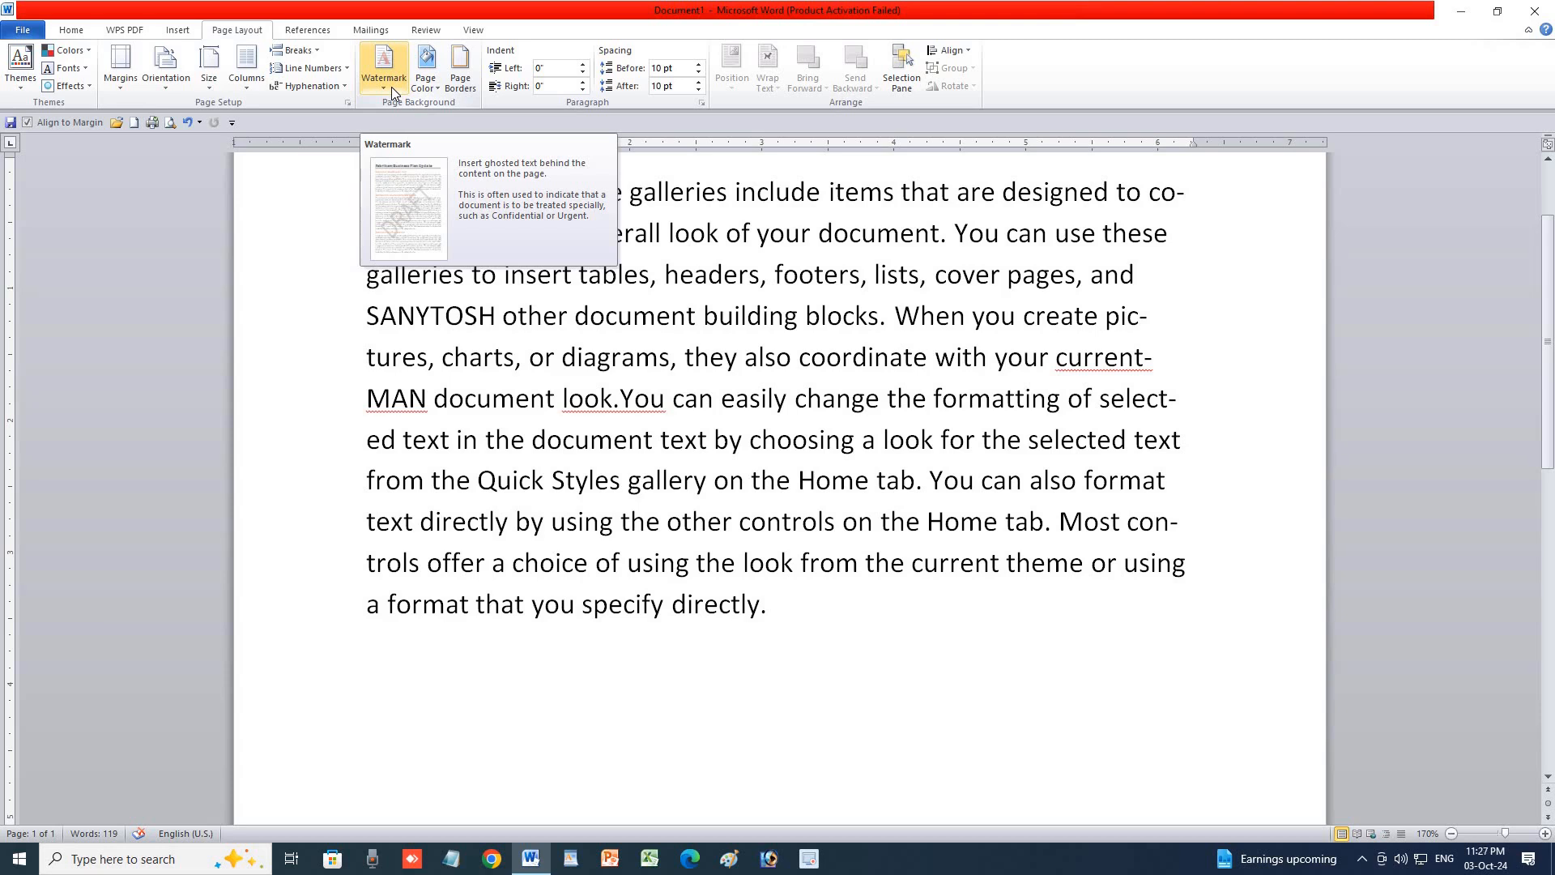
{"action": "left_click", "coordinate": [391, 86]}
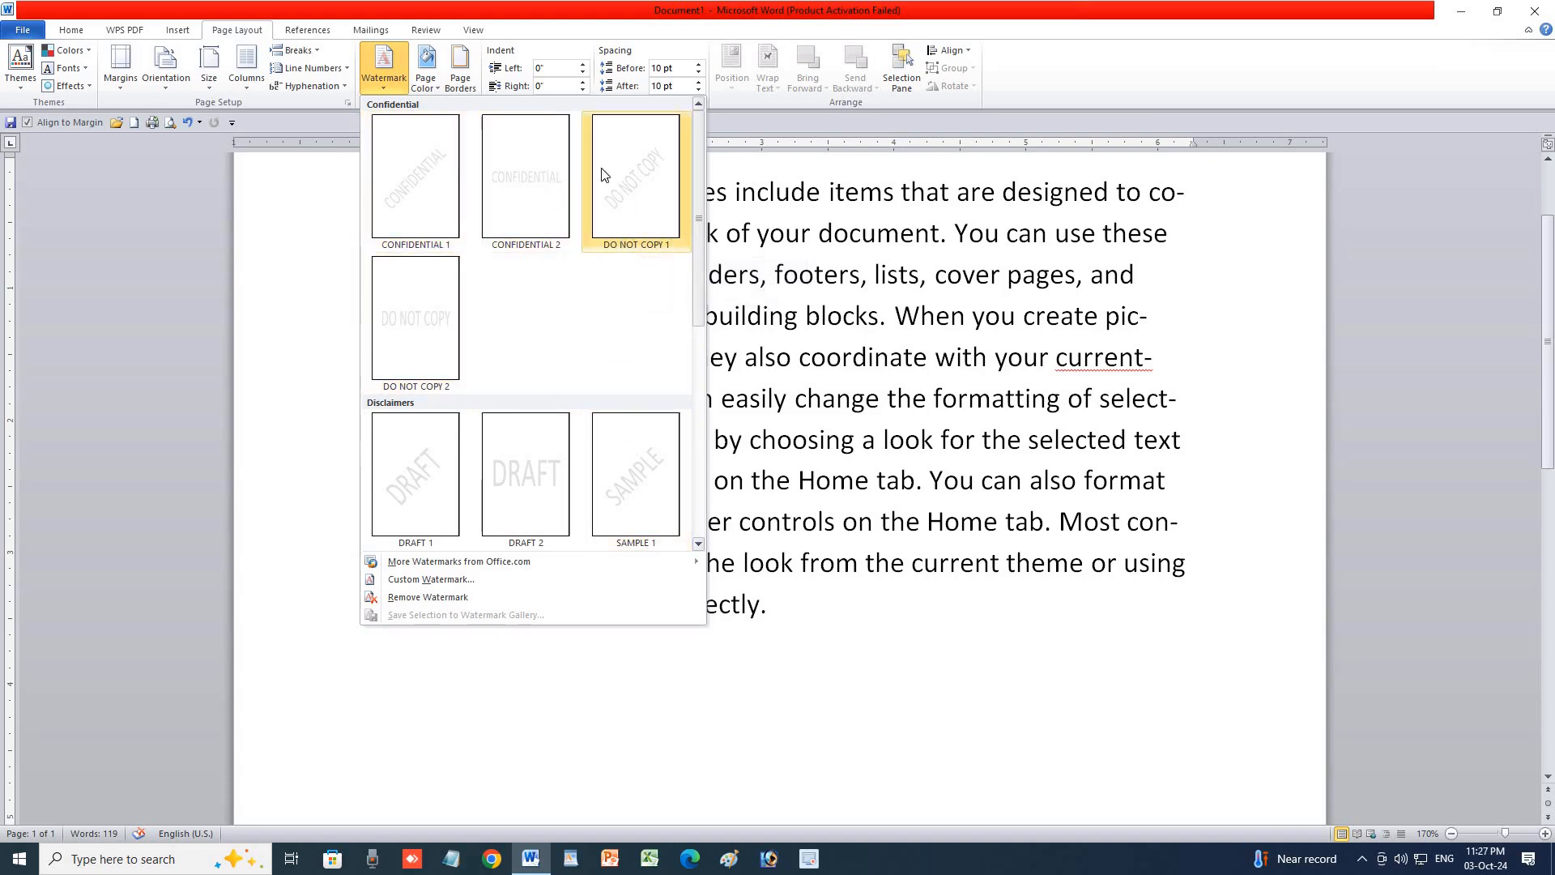
{"action": "left_click", "coordinate": [635, 197]}
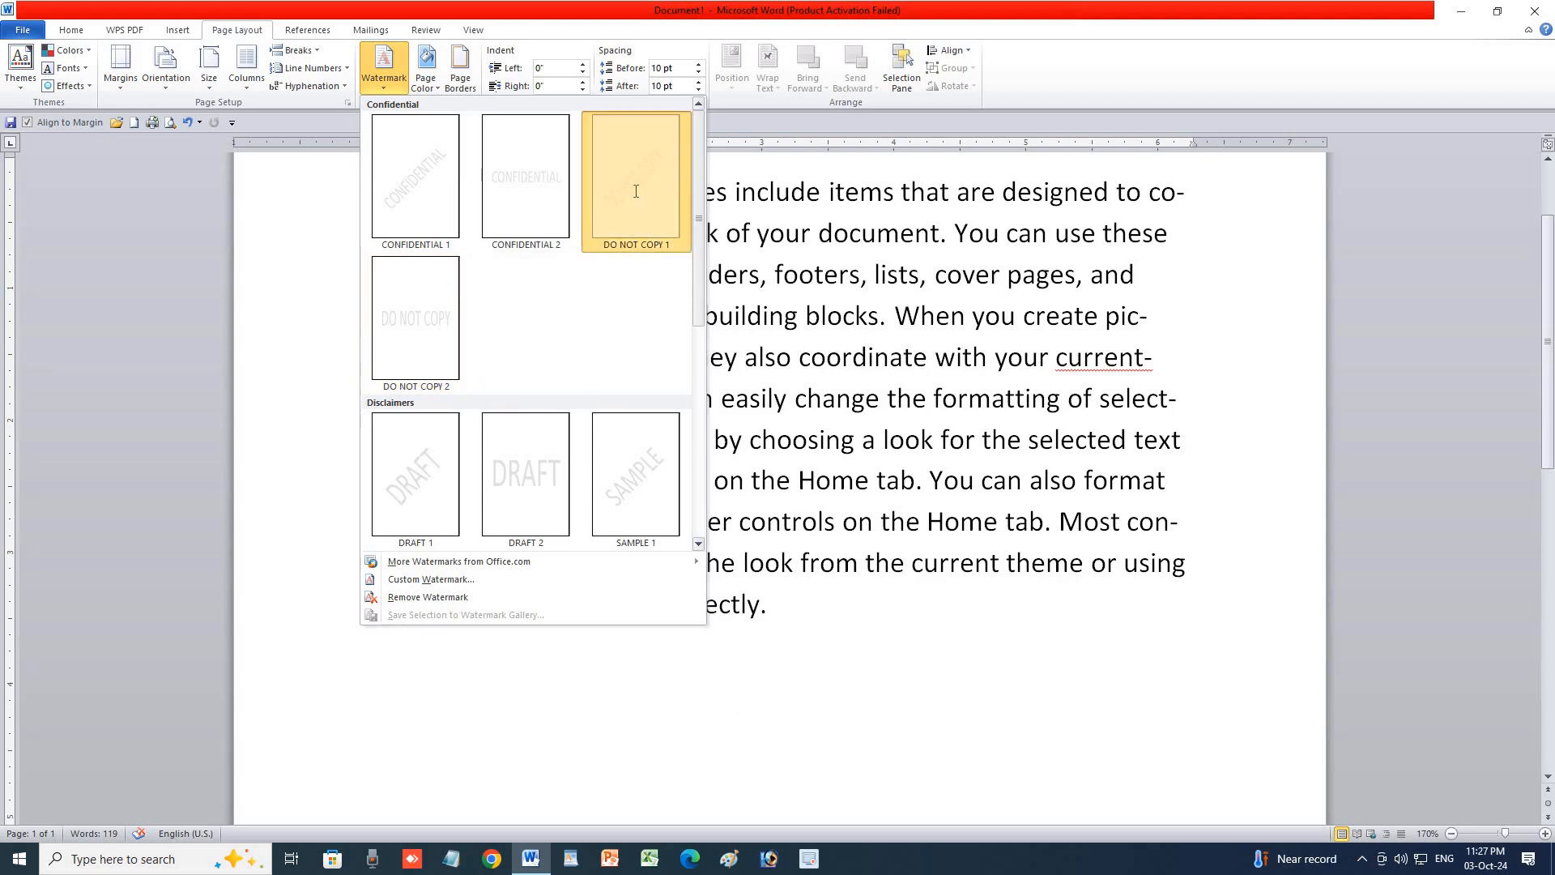
{"action": "scroll", "coordinate": [760, 603], "scroll_direction": "down", "scroll_amount": 3}
{"action": "scroll", "coordinate": [760, 602], "scroll_direction": "down", "scroll_amount": 3}
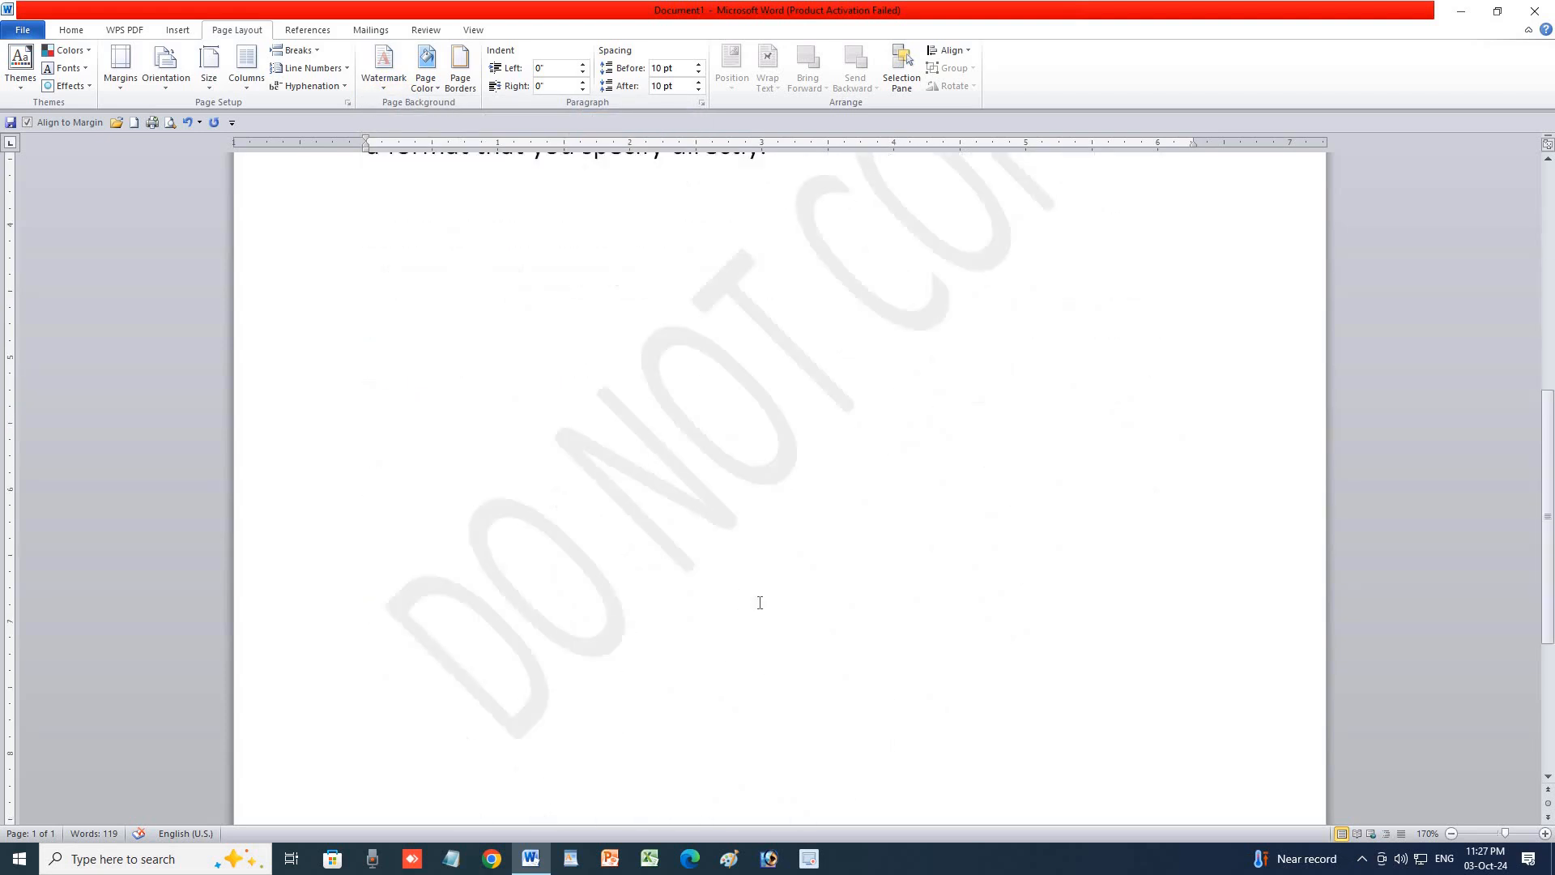
{"action": "scroll", "coordinate": [759, 603], "scroll_direction": "up", "scroll_amount": 6}
{"action": "left_click", "coordinate": [367, 86]}
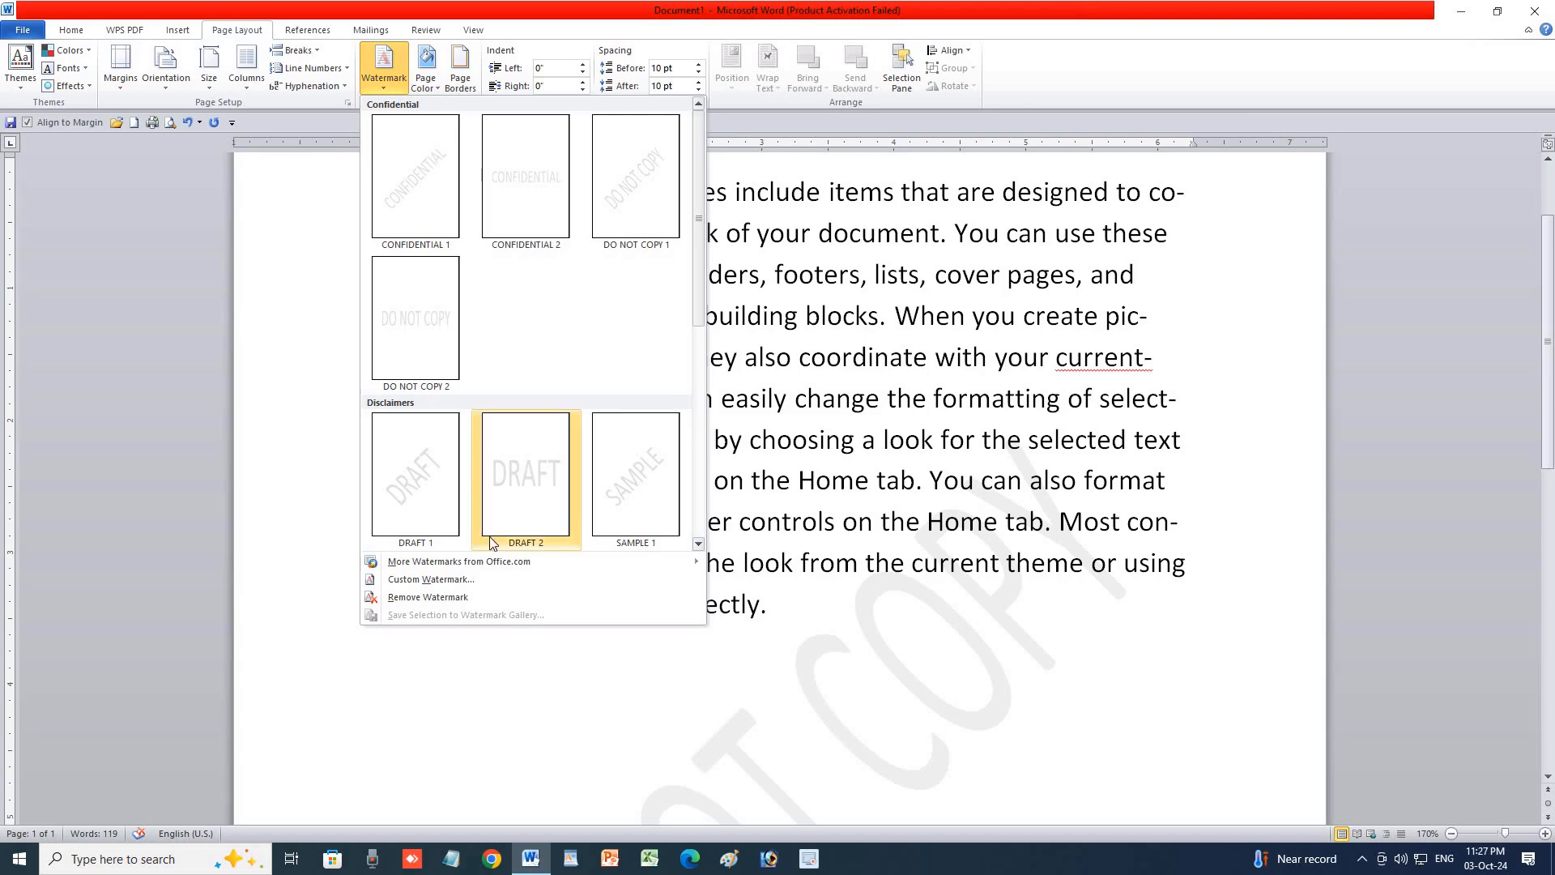
Replace the DO NOT COPY watermark text with a person's name and apply it.
{"action": "left_click", "coordinate": [455, 580]}
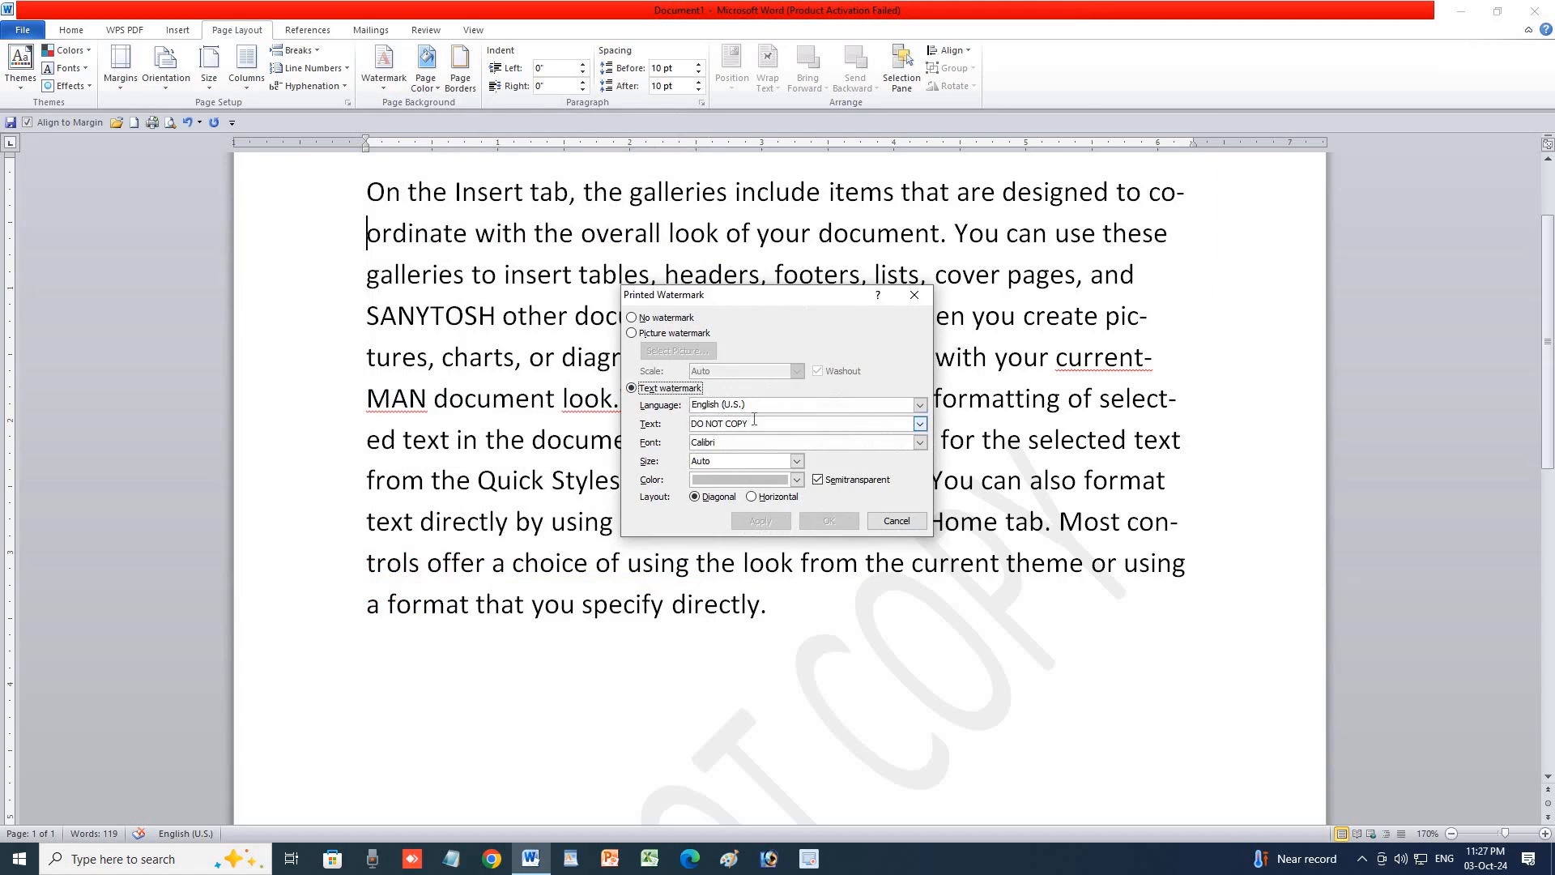
{"action": "left_click_drag", "start_coordinate": [754, 421], "coordinate": [658, 429]}
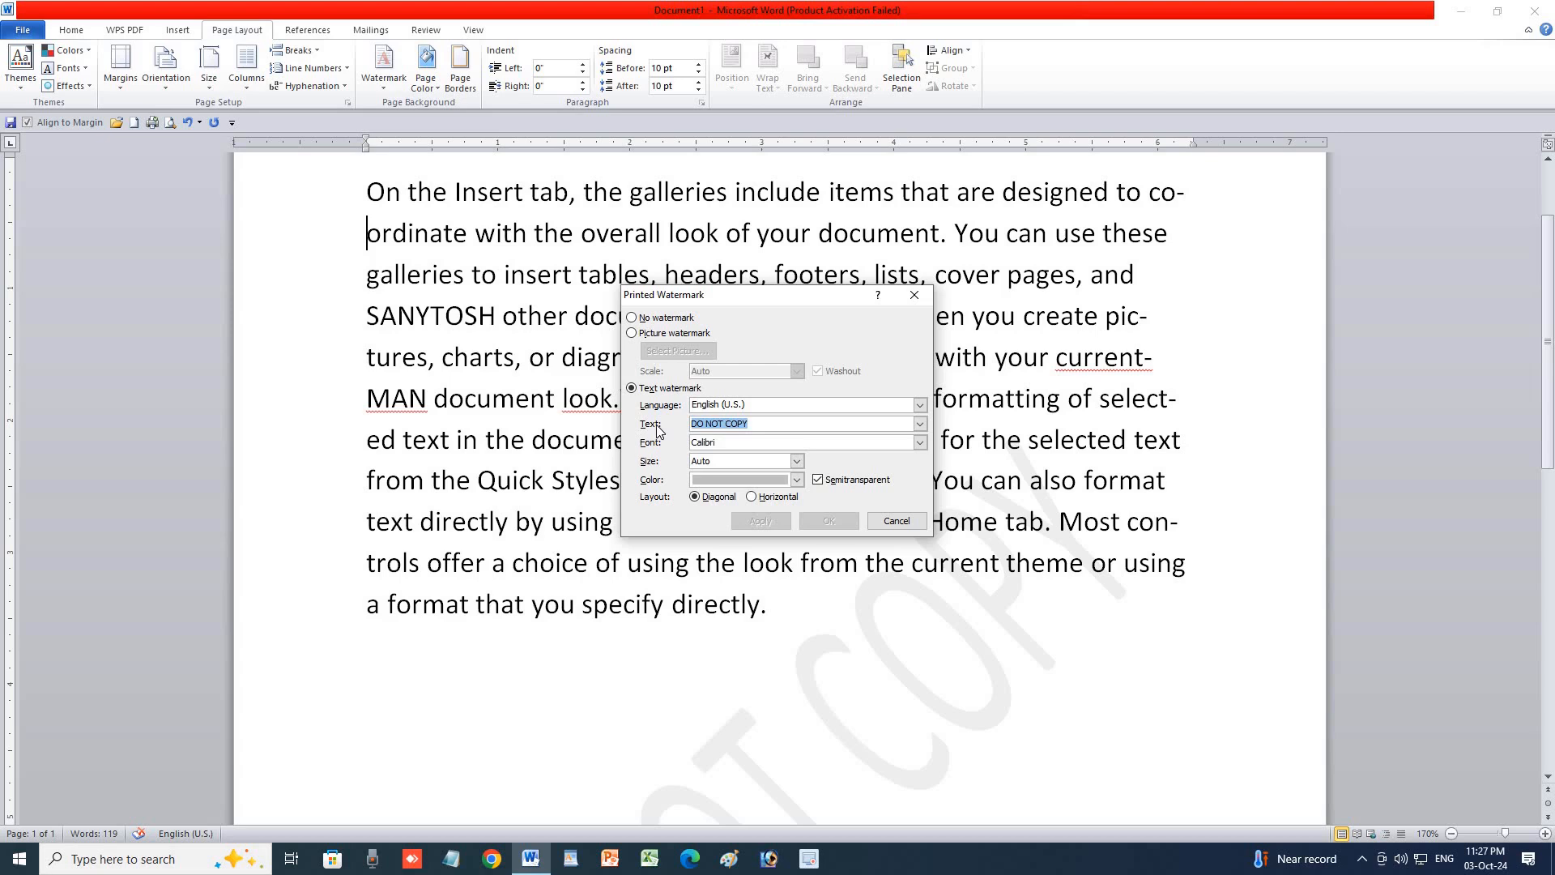
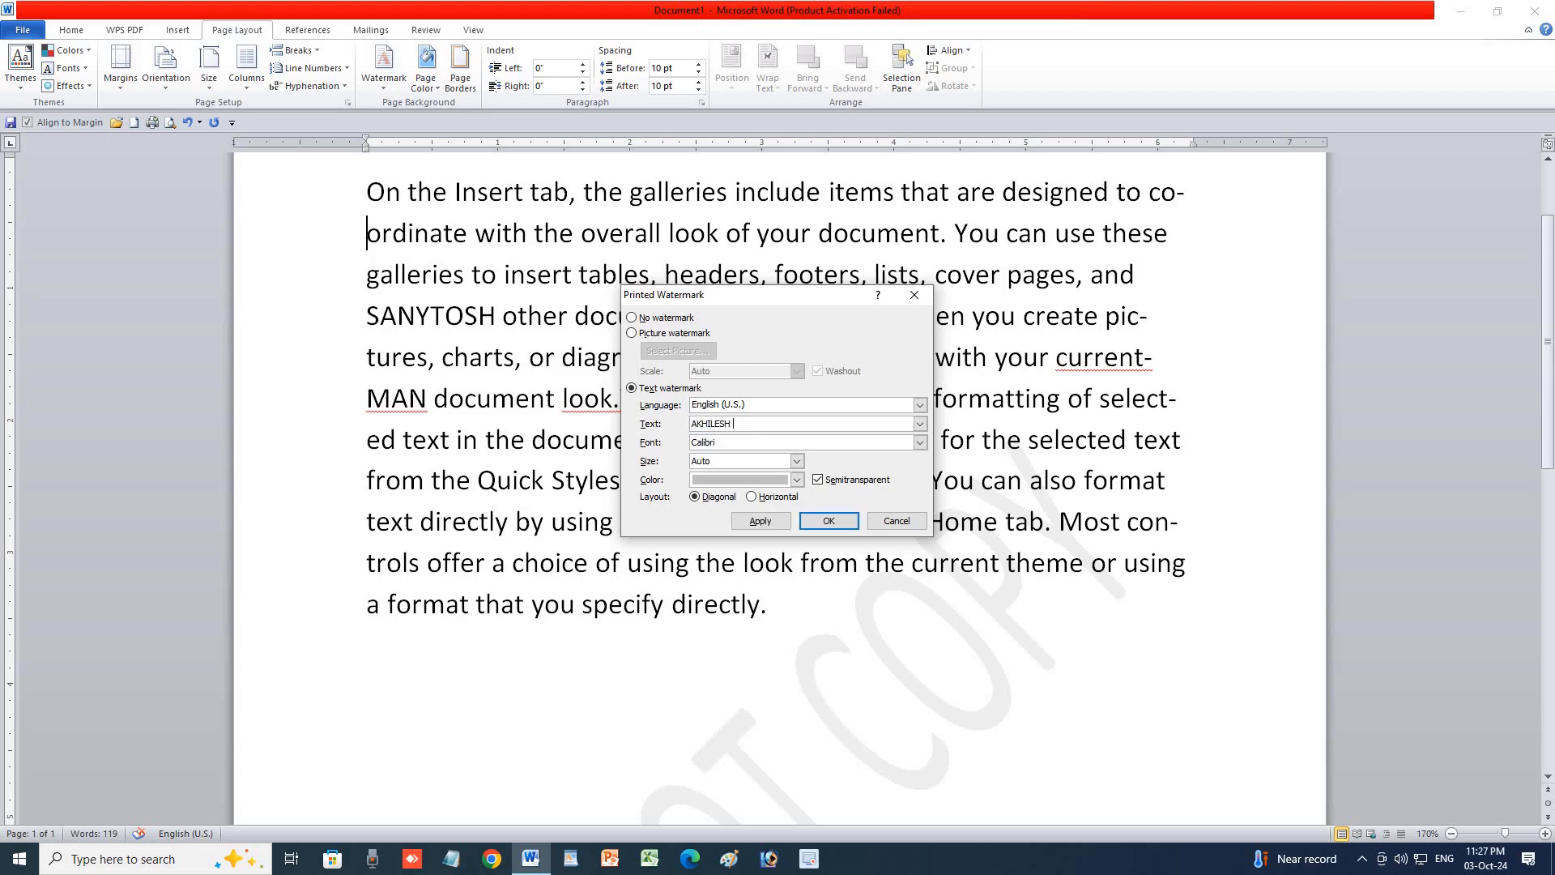
{"action": "left_click", "coordinate": [760, 521]}
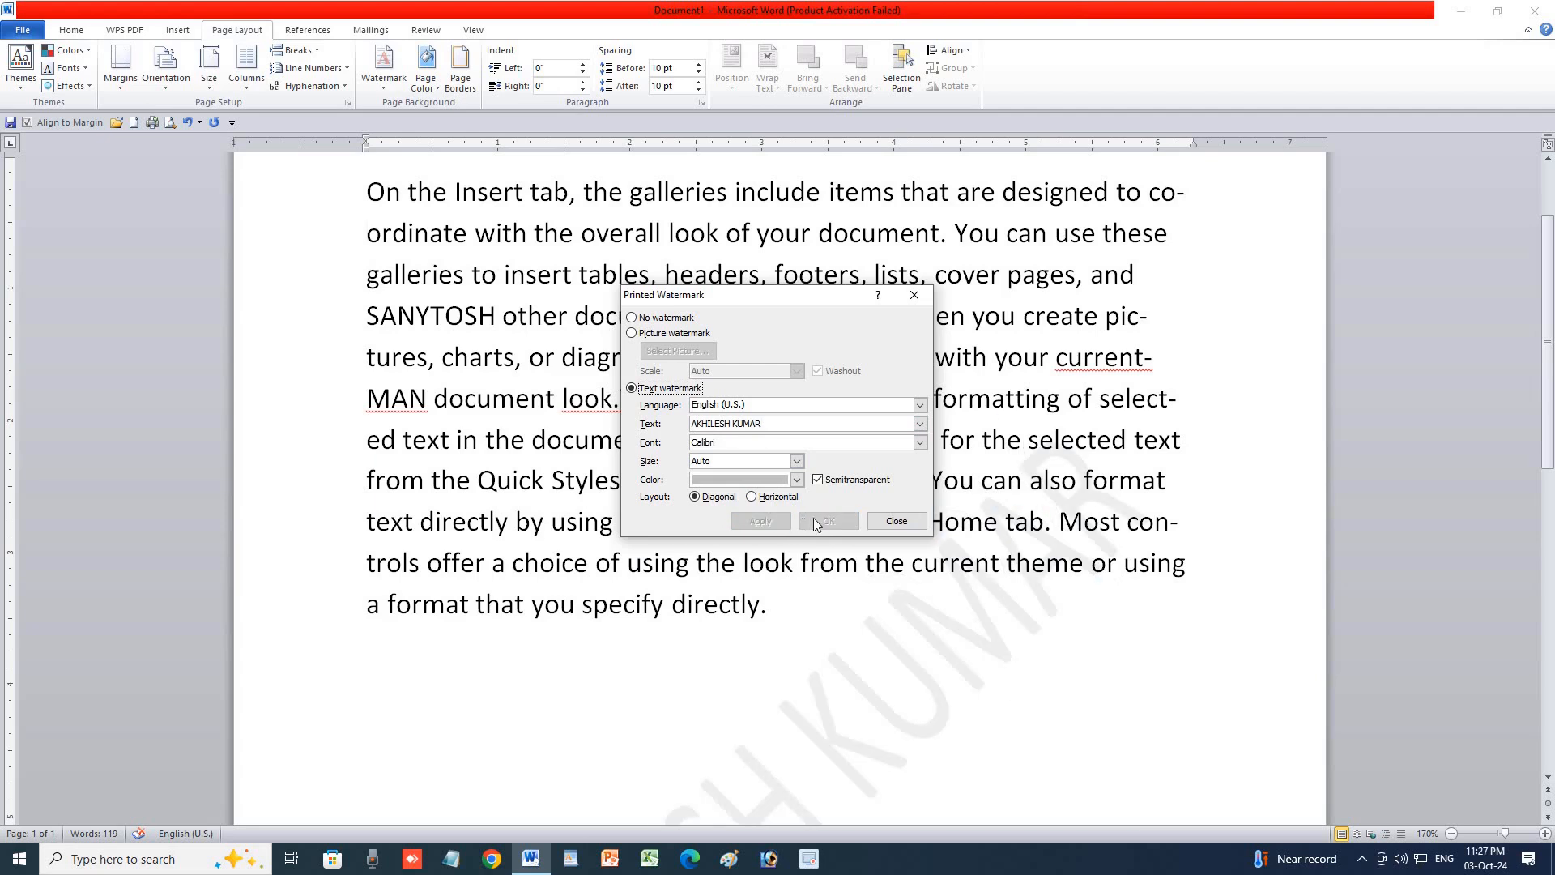
{"action": "left_click", "coordinate": [896, 521]}
{"action": "scroll", "coordinate": [900, 597], "scroll_direction": "down", "scroll_amount": 5}
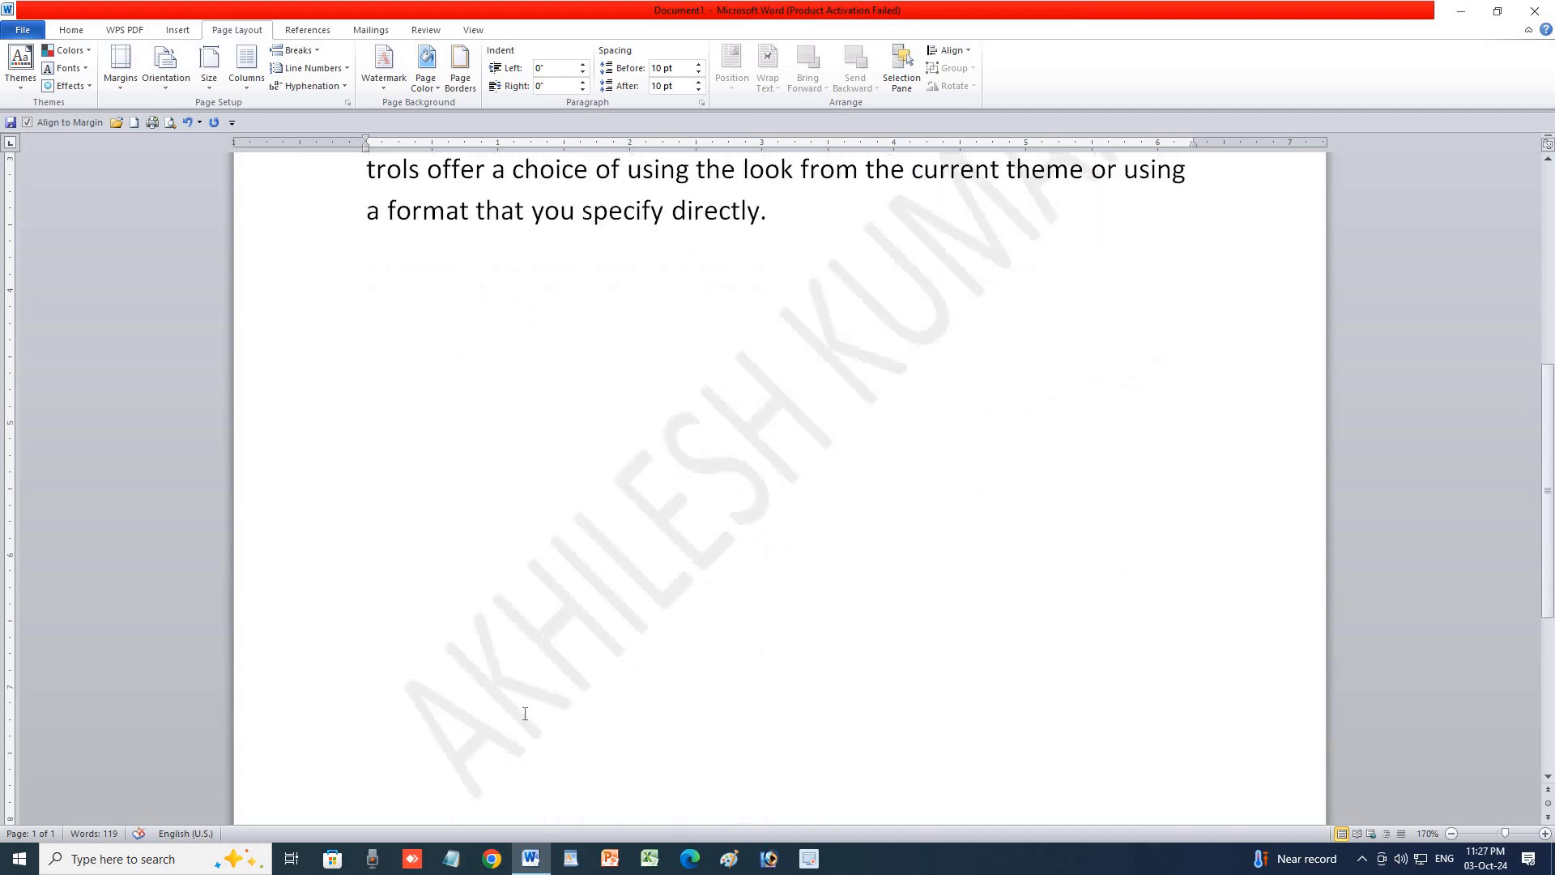
{"action": "scroll", "coordinate": [970, 390], "scroll_direction": "up", "scroll_amount": 2}
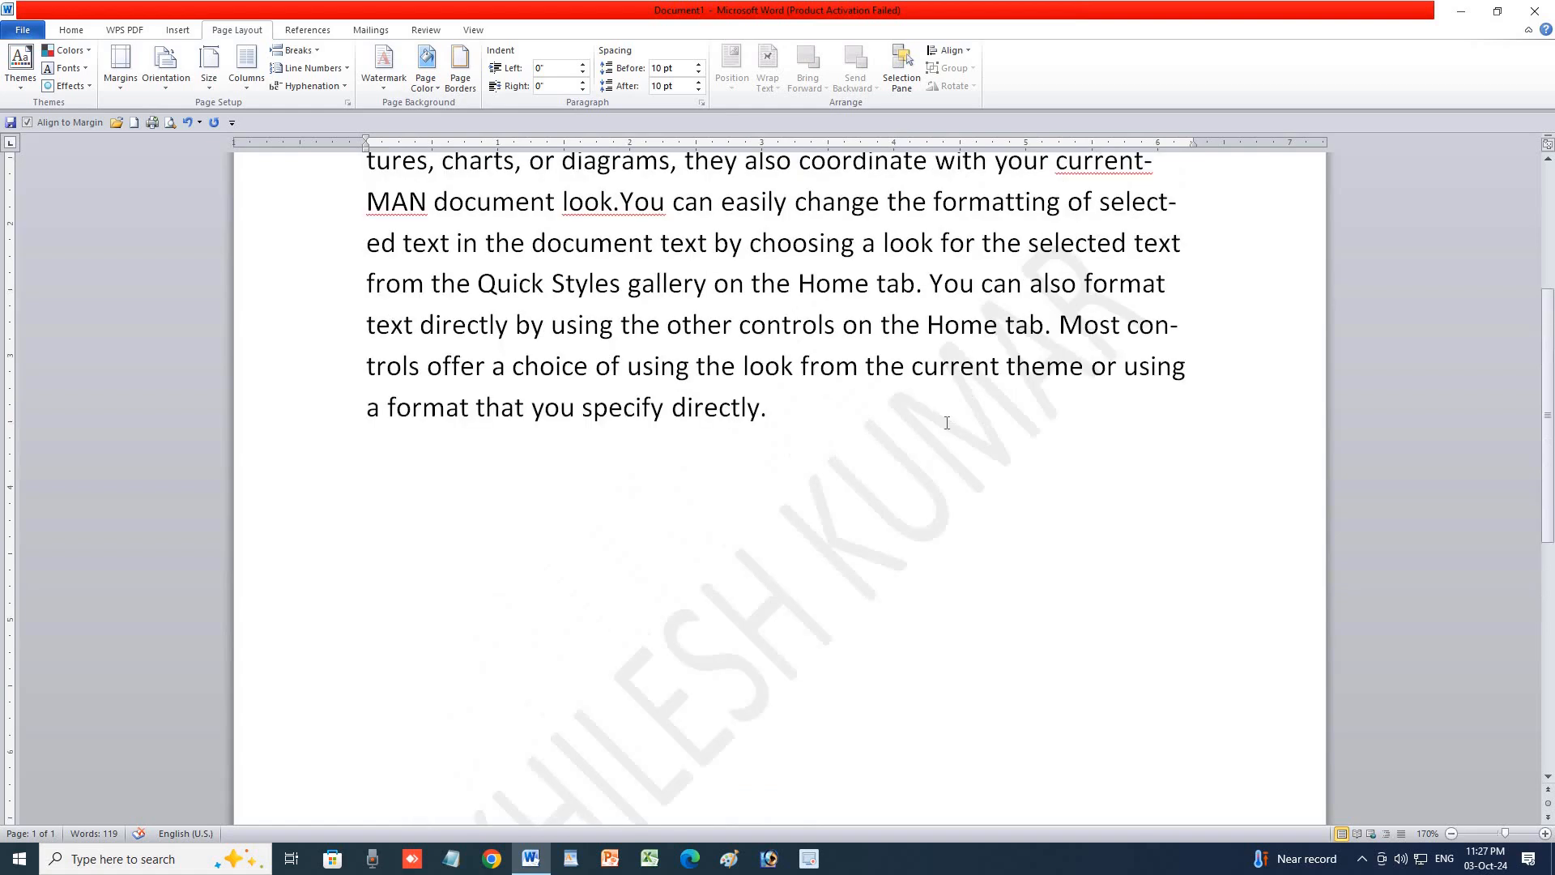
Make the custom text watermark red.
{"action": "left_click", "coordinate": [388, 85]}
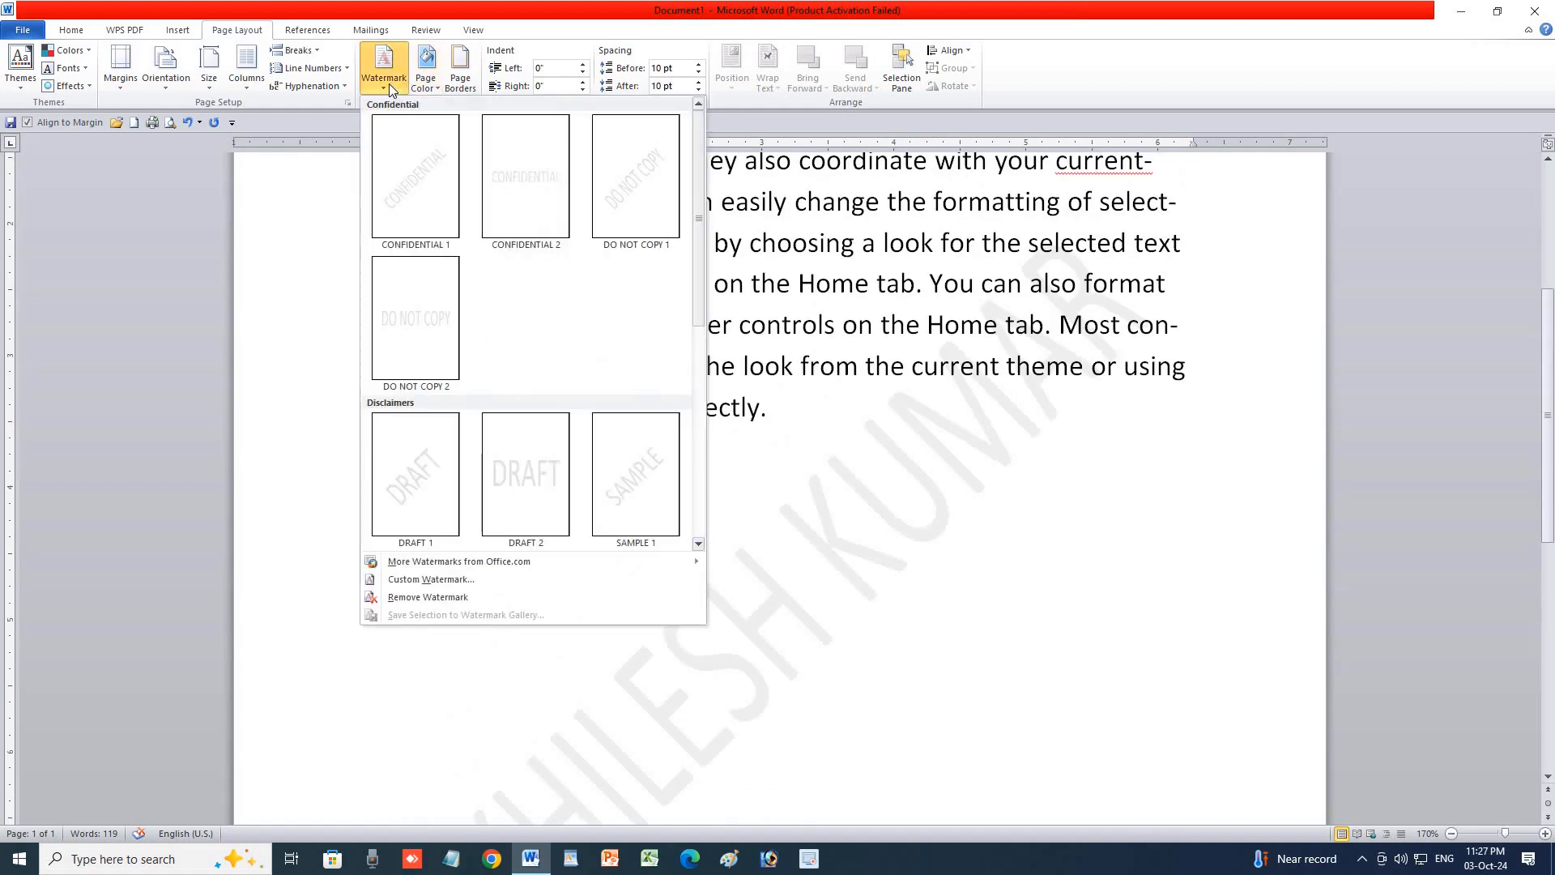
{"action": "left_click", "coordinate": [447, 578]}
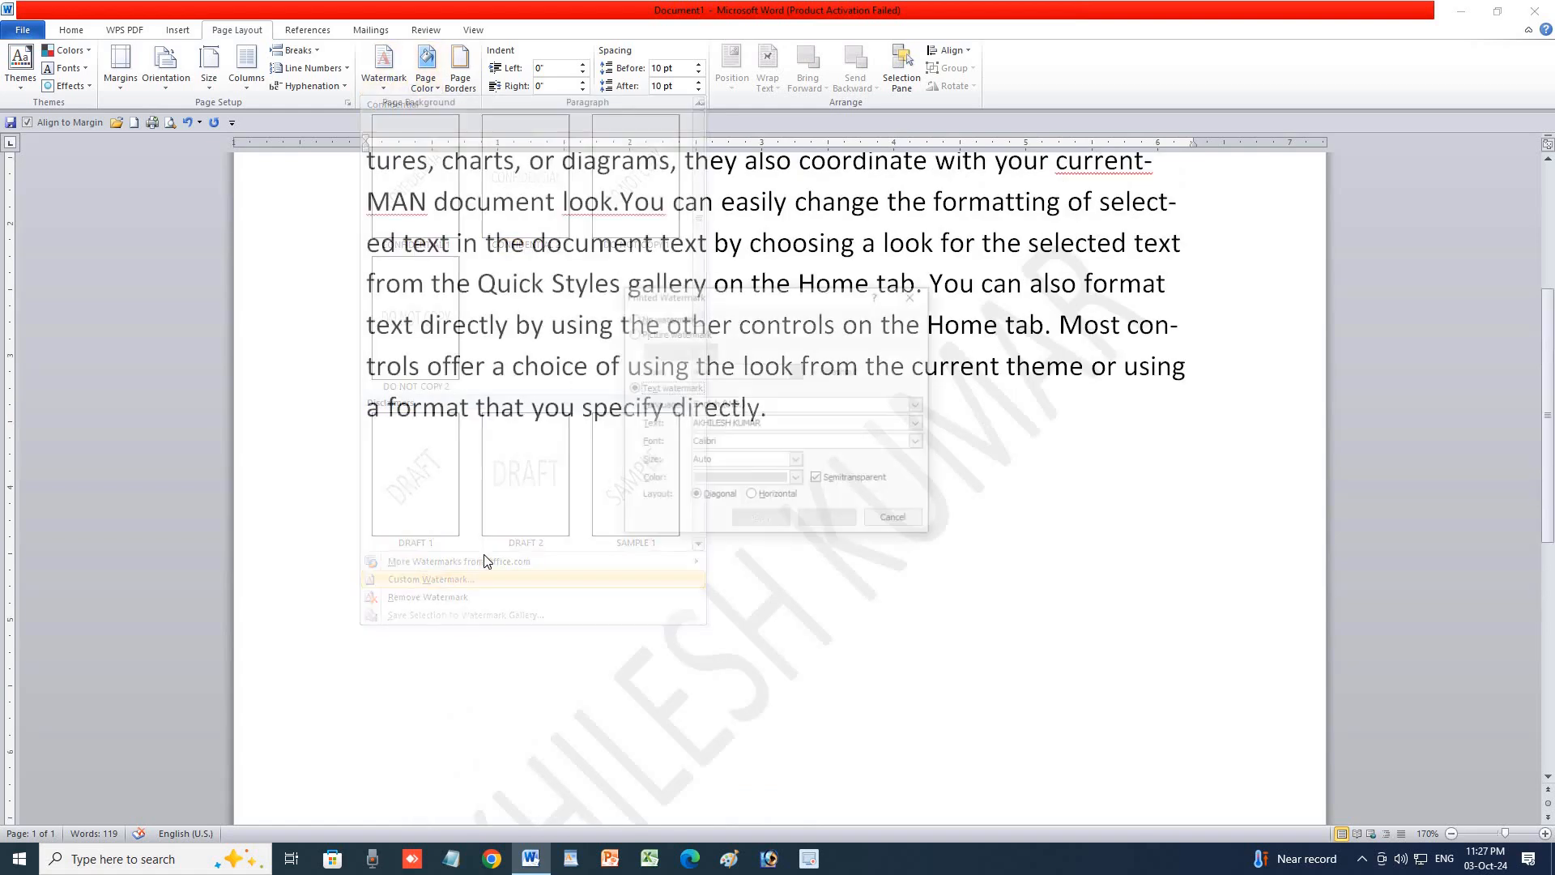
{"action": "left_click", "coordinate": [759, 478]}
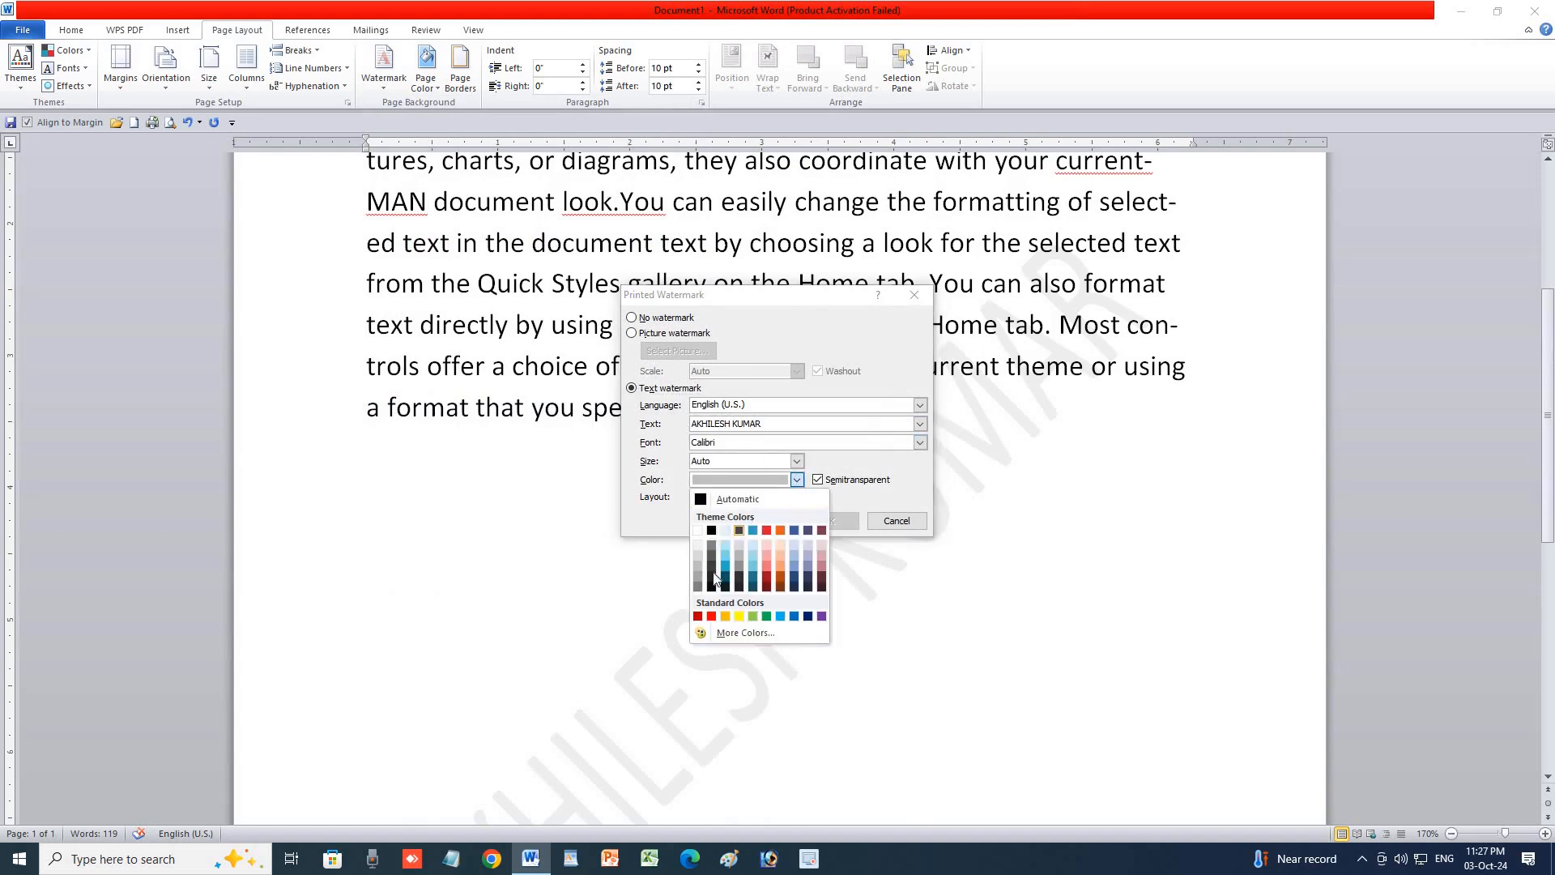
{"action": "left_click", "coordinate": [710, 617]}
{"action": "left_click", "coordinate": [782, 522]}
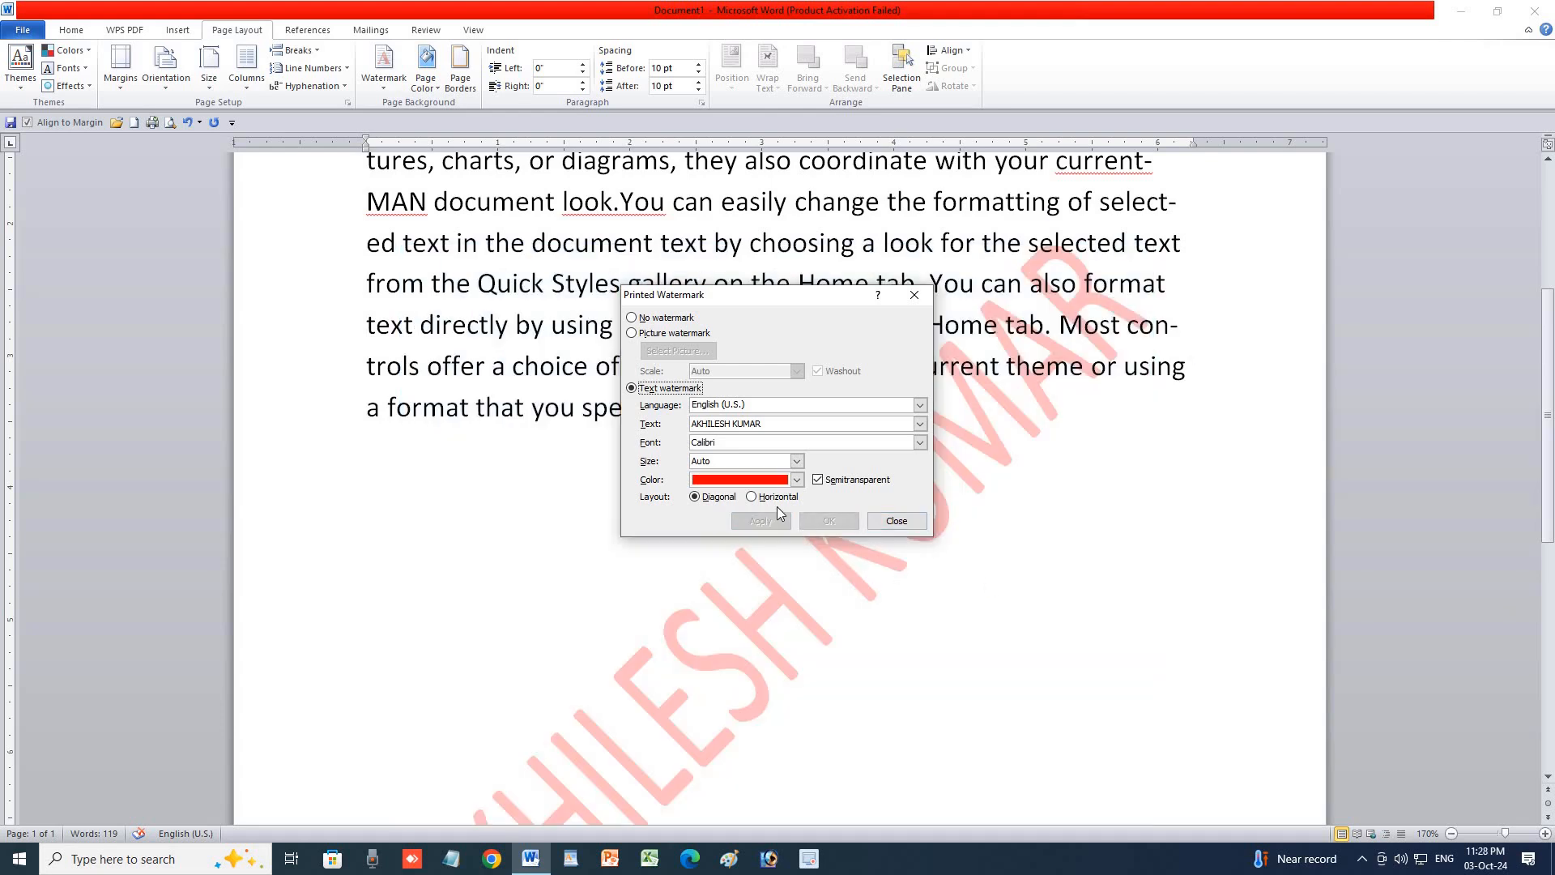
Try watermark size 54, then set the size back to Auto.
{"action": "left_click", "coordinate": [797, 461]}
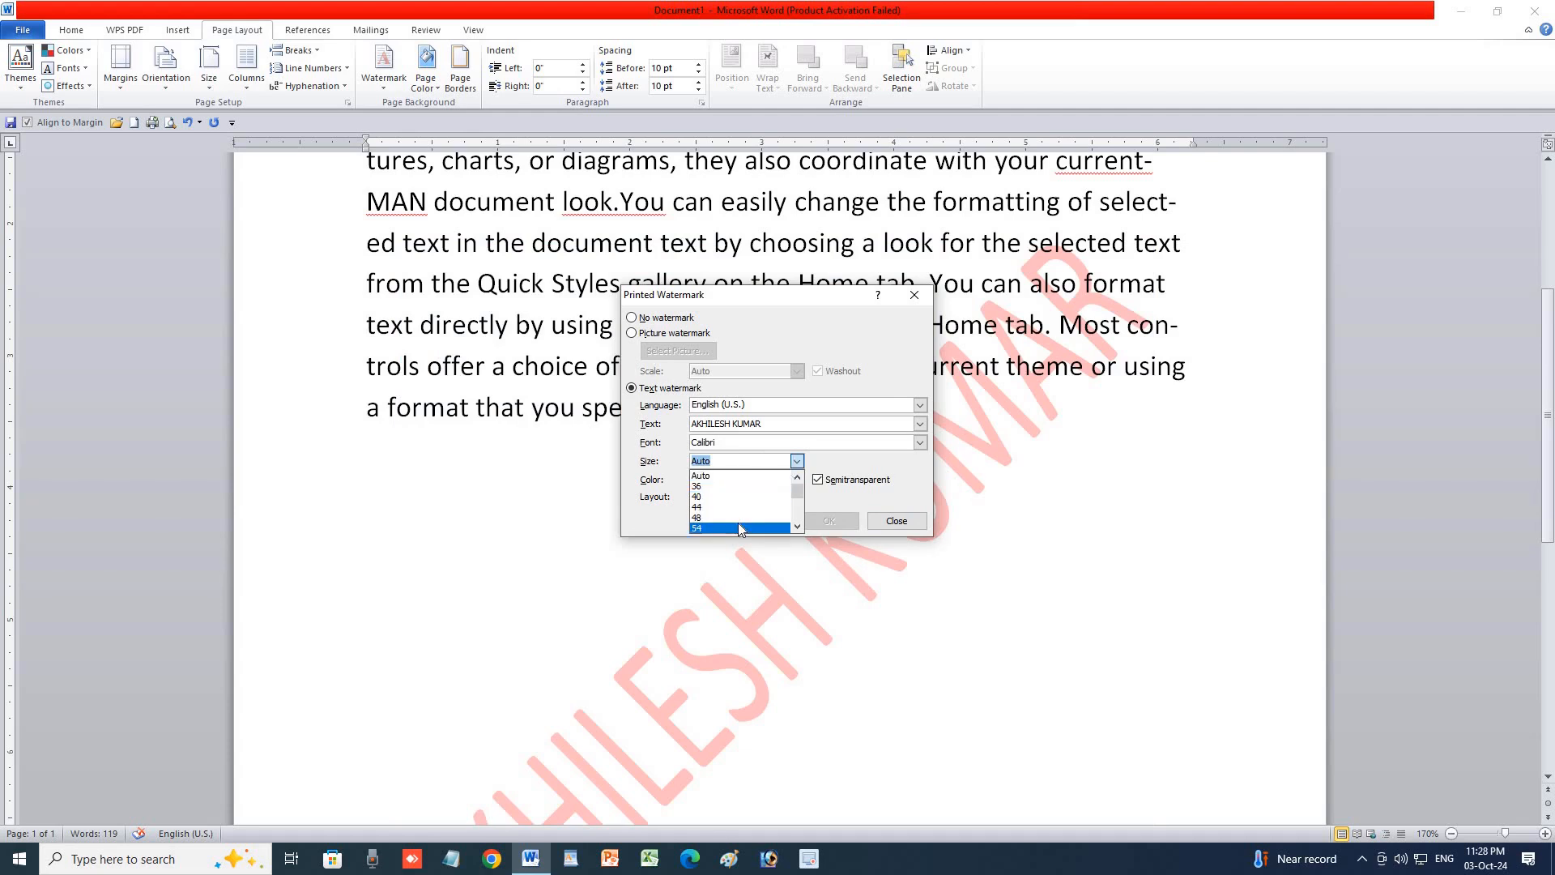
{"action": "left_click", "coordinate": [703, 527]}
{"action": "left_click", "coordinate": [761, 521]}
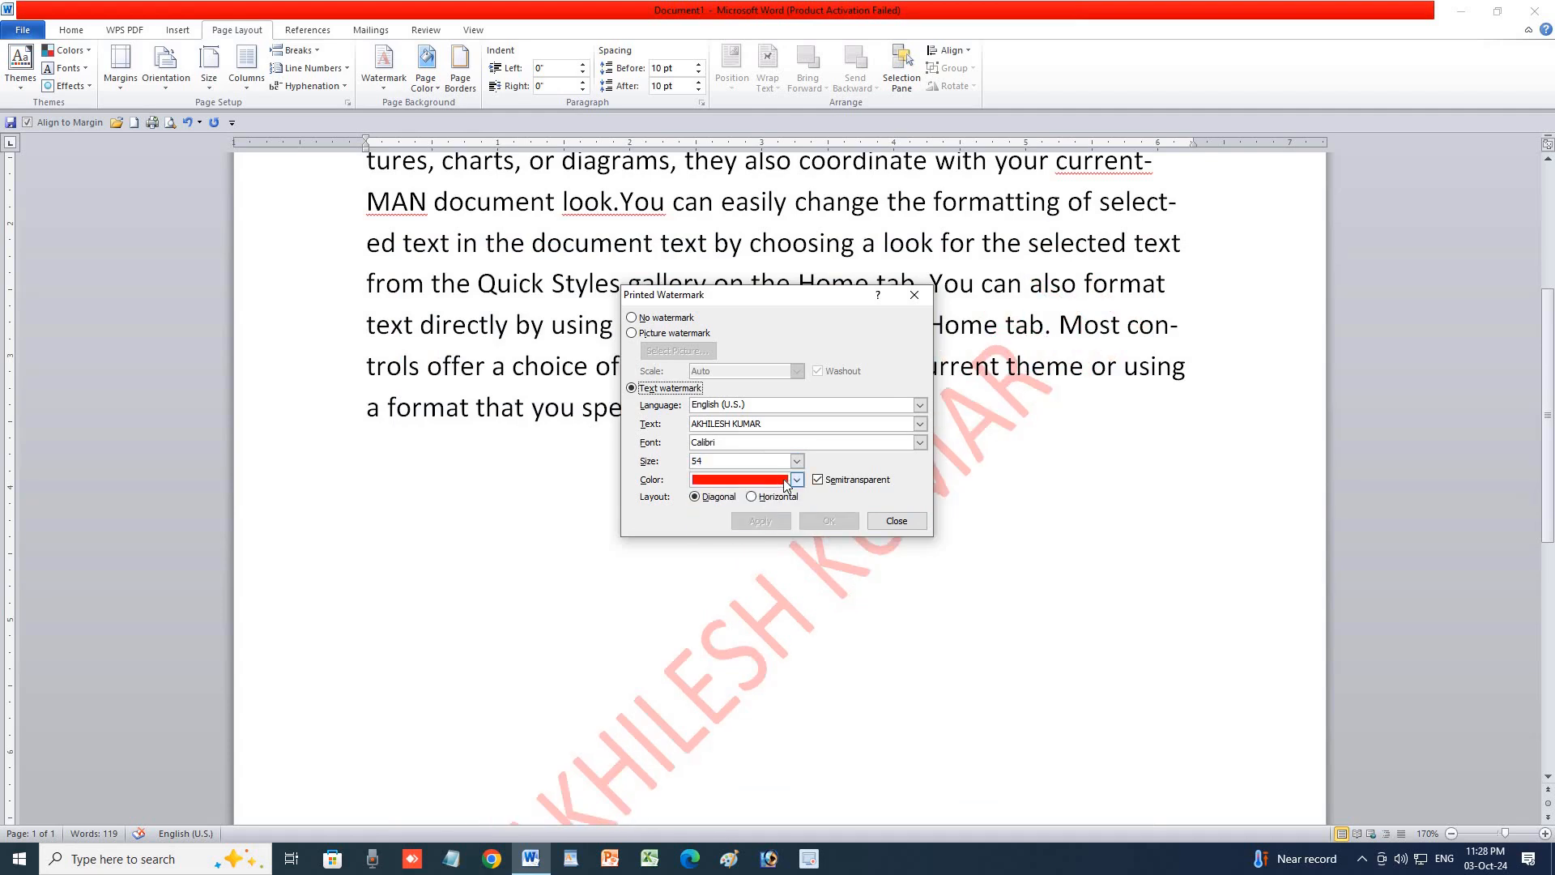
{"action": "left_click", "coordinate": [798, 461]}
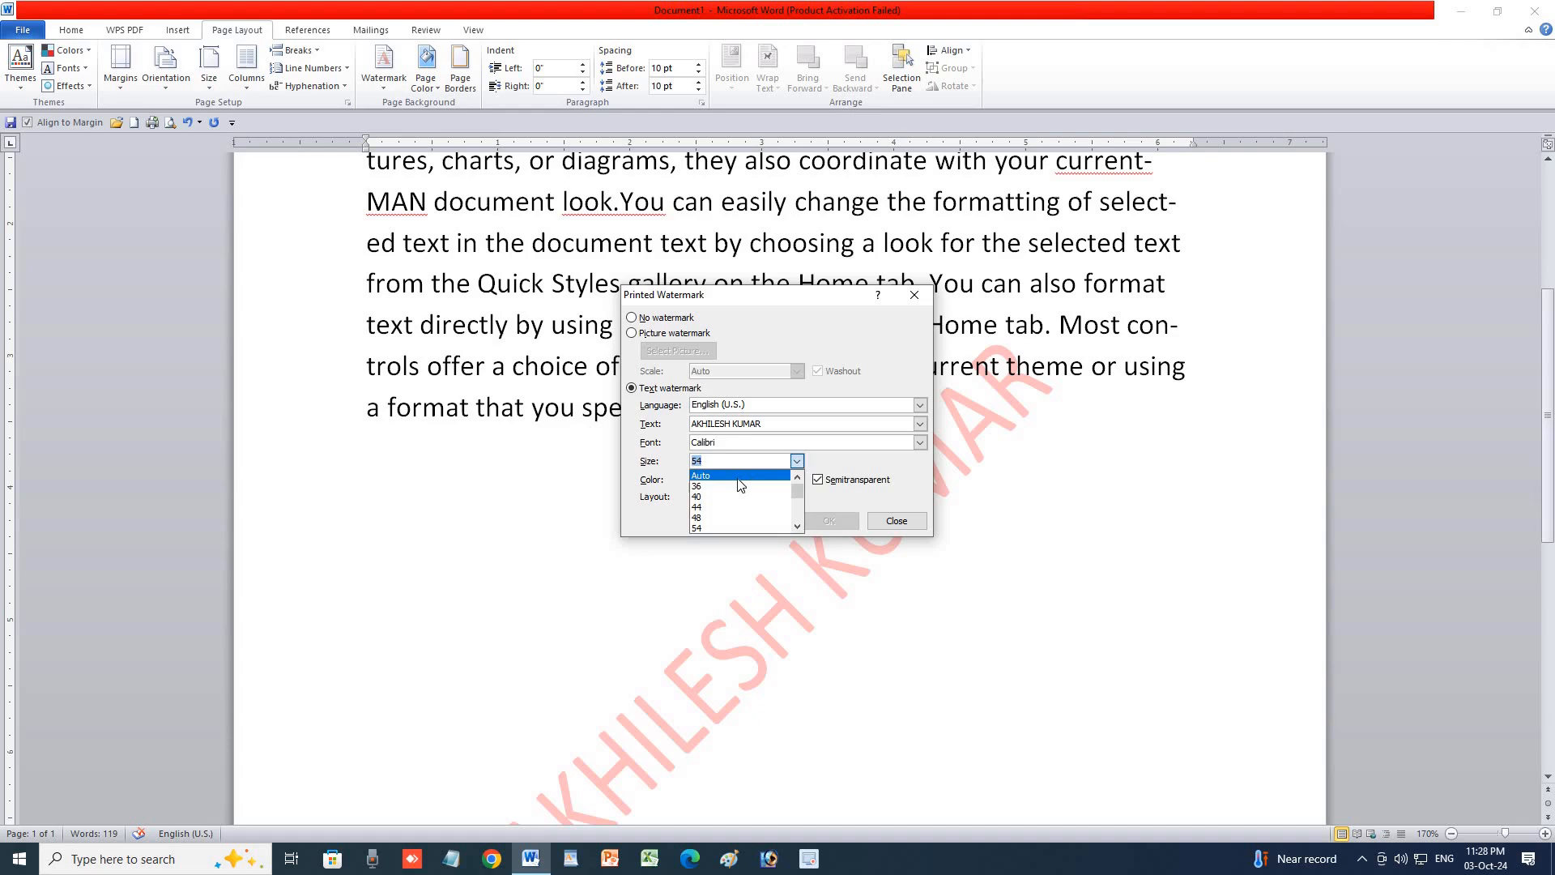
{"action": "left_click", "coordinate": [701, 476]}
{"action": "left_click", "coordinate": [761, 521]}
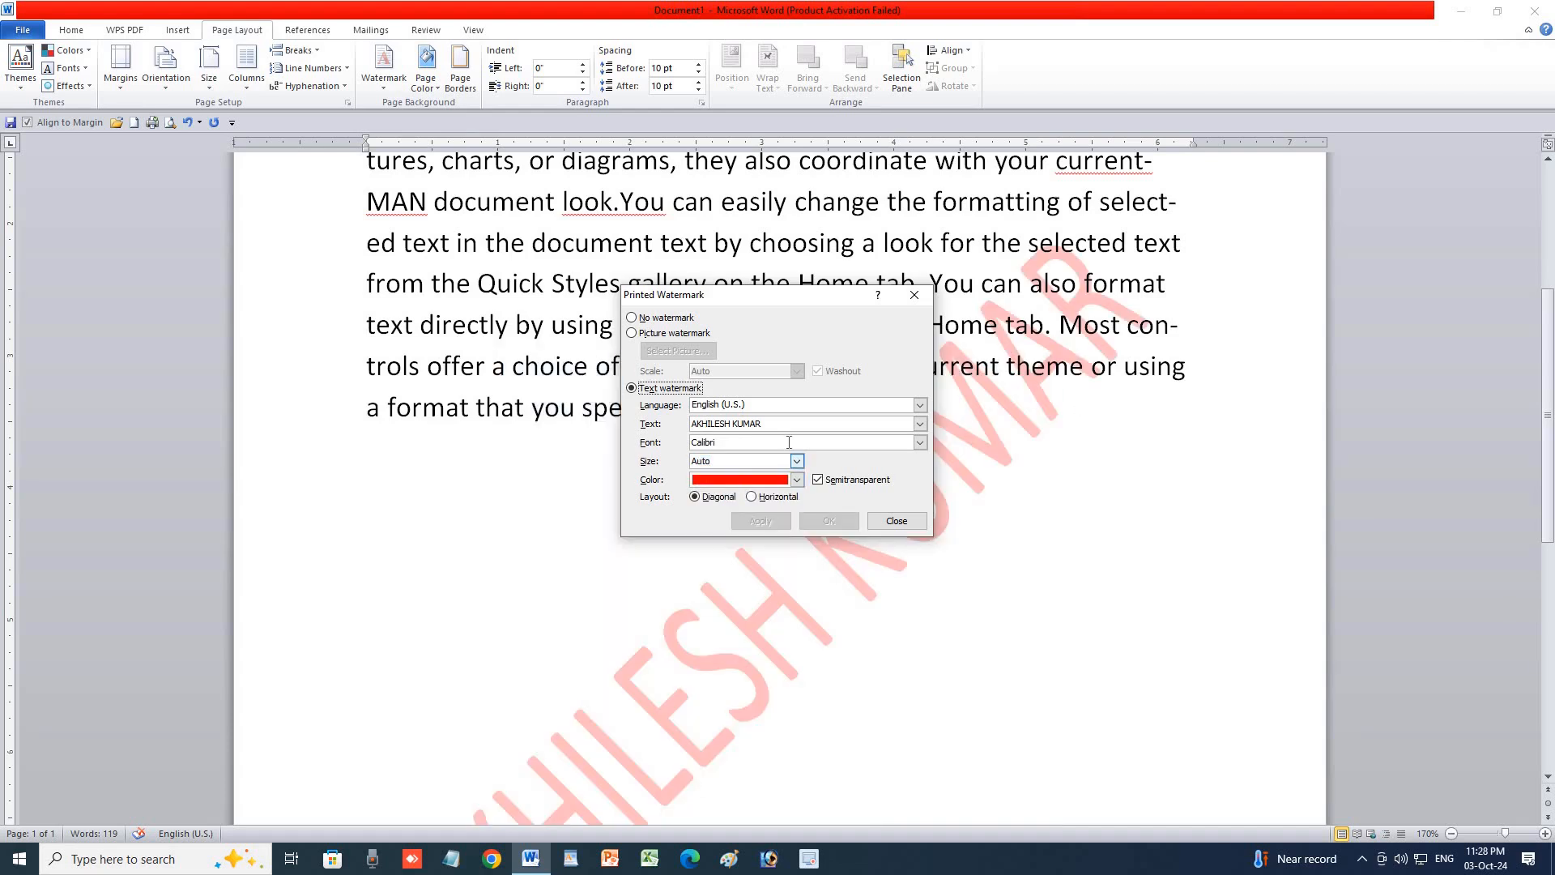
Try Kruti Dev 010 as the watermark font and clear the watermark text field.
{"action": "left_click", "coordinate": [921, 443]}
{"action": "left_click", "coordinate": [920, 444]}
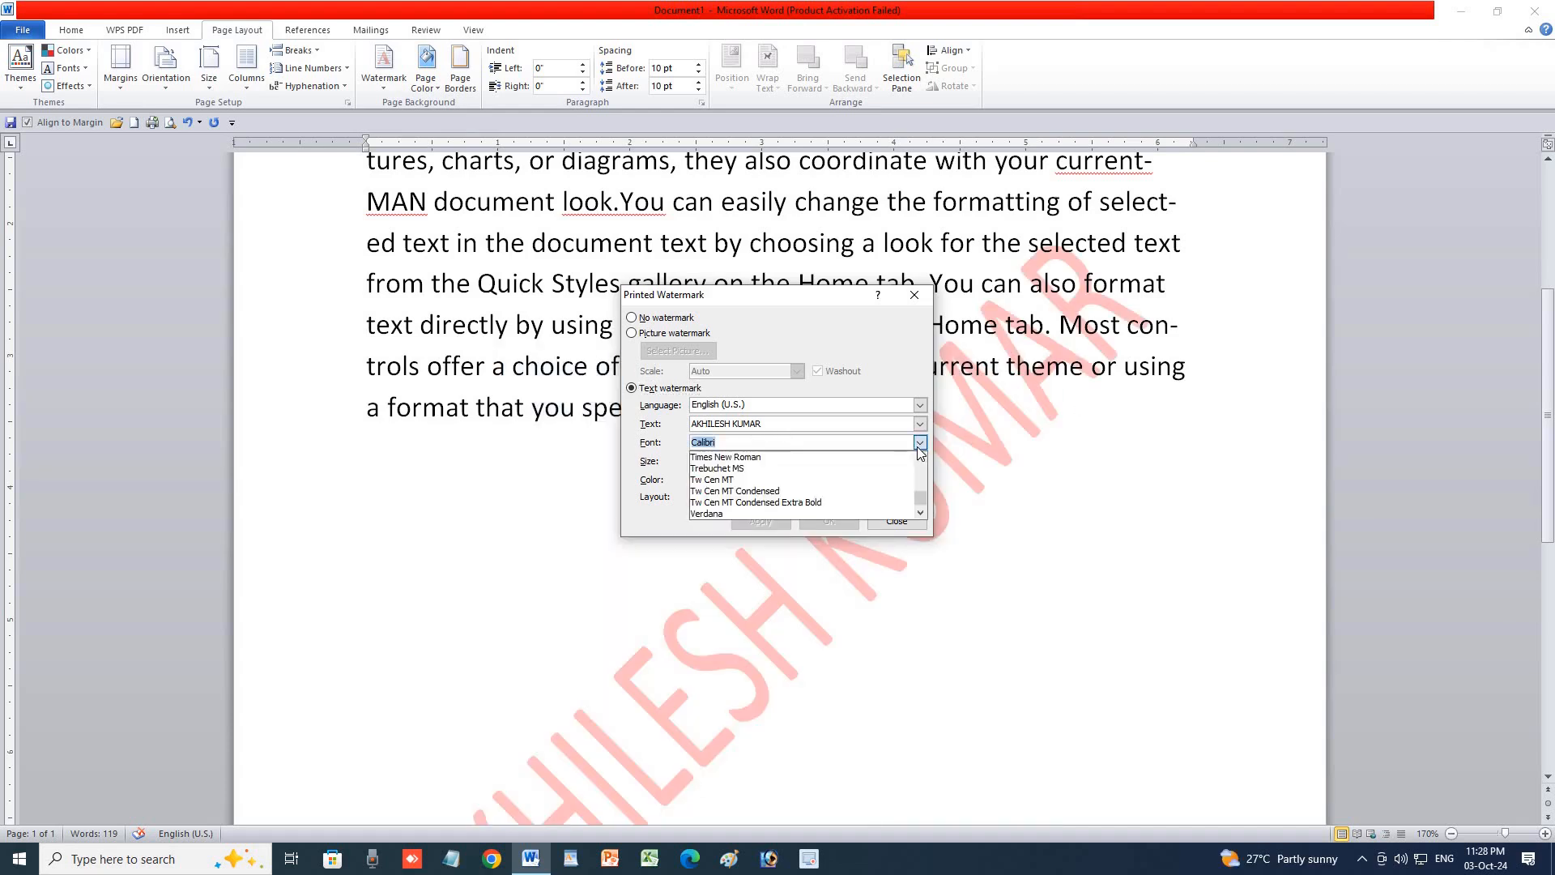
{"action": "scroll", "coordinate": [796, 491], "scroll_direction": "down", "scroll_amount": 2}
{"action": "scroll", "coordinate": [798, 496], "scroll_direction": "down", "scroll_amount": 6}
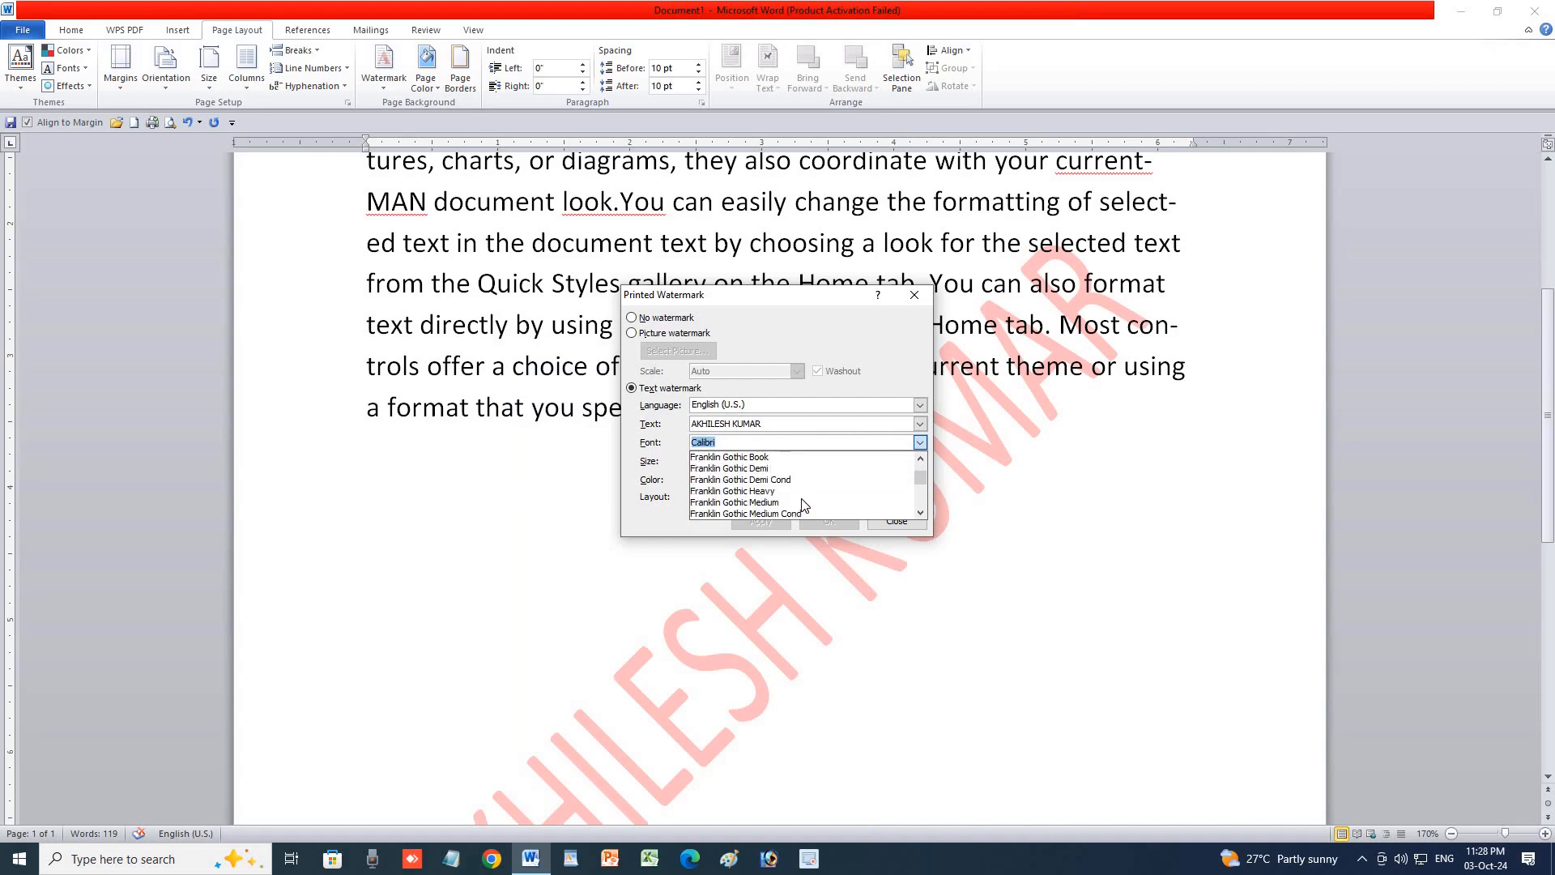
{"action": "type", "text": "KRU"}
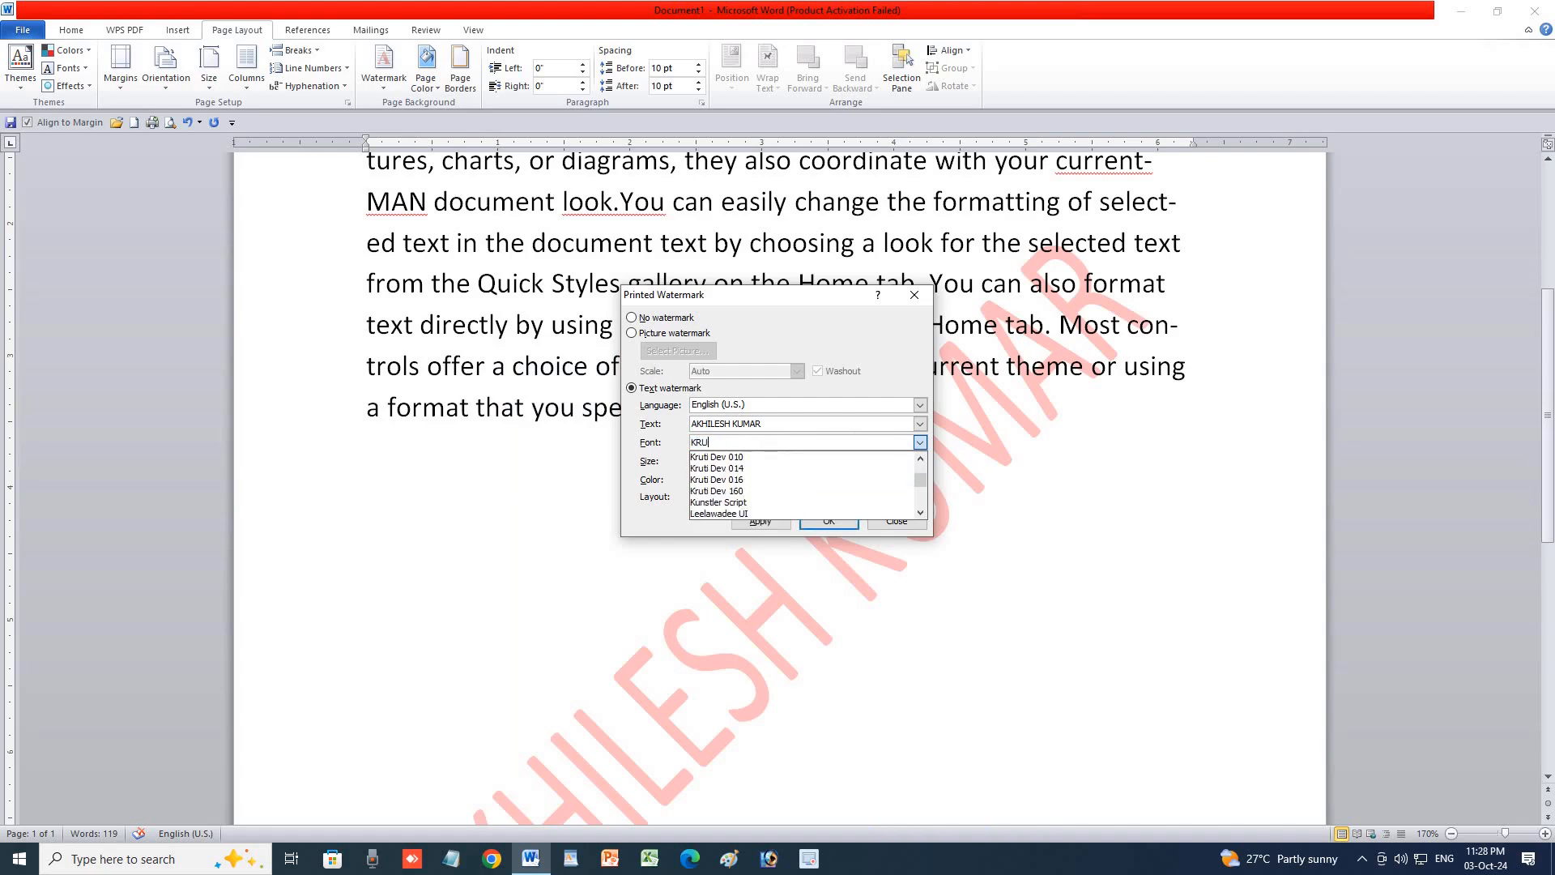
{"action": "left_click", "coordinate": [736, 458]}
{"action": "left_click_drag", "start_coordinate": [771, 424], "coordinate": [686, 424]}
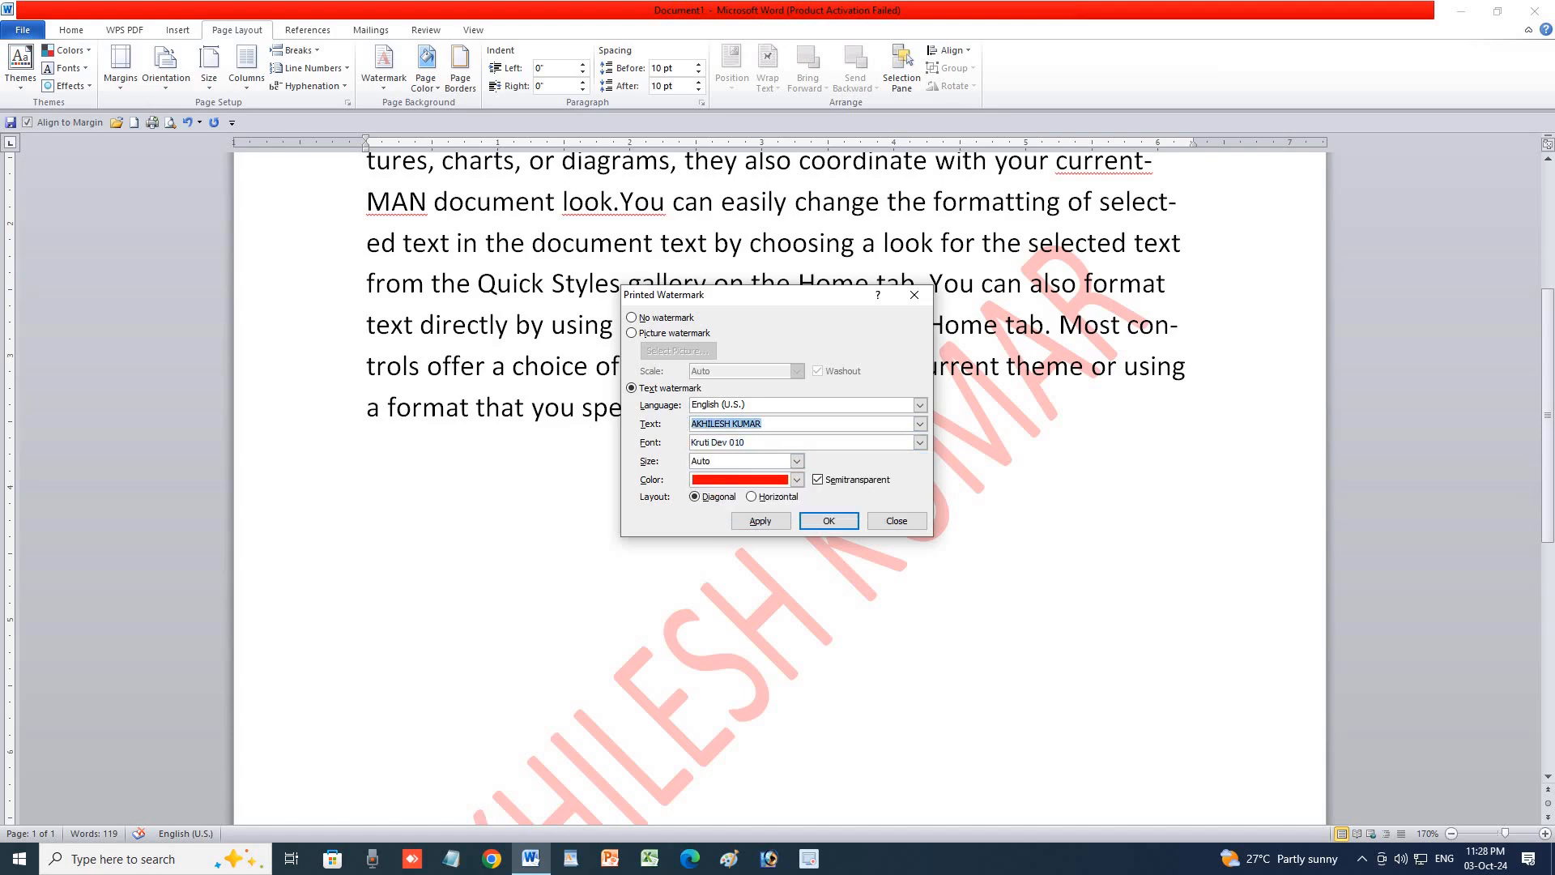
{"action": "type", "text": "L"}
{"action": "key", "text": "BackSpace"}
{"action": "key", "text": "BackSpace"}
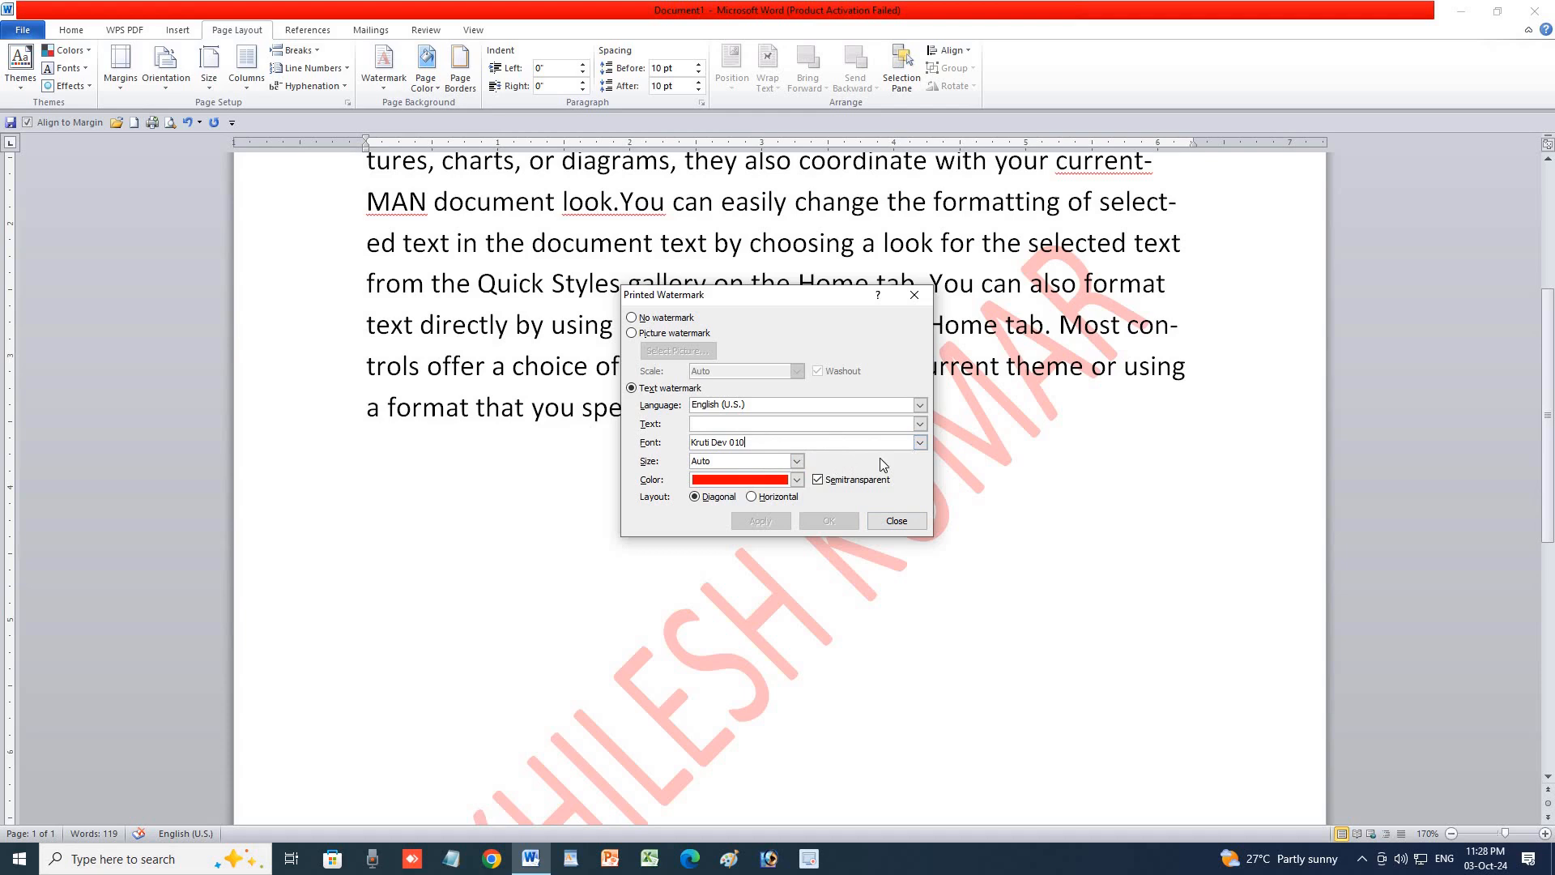
Apply an FGF text watermark in Arial, then close the Printed Watermark dialog.
{"action": "left_click", "coordinate": [920, 442]}
{"action": "left_click", "coordinate": [784, 493]}
{"action": "left_click", "coordinate": [922, 441]}
{"action": "type", "text": "A"}
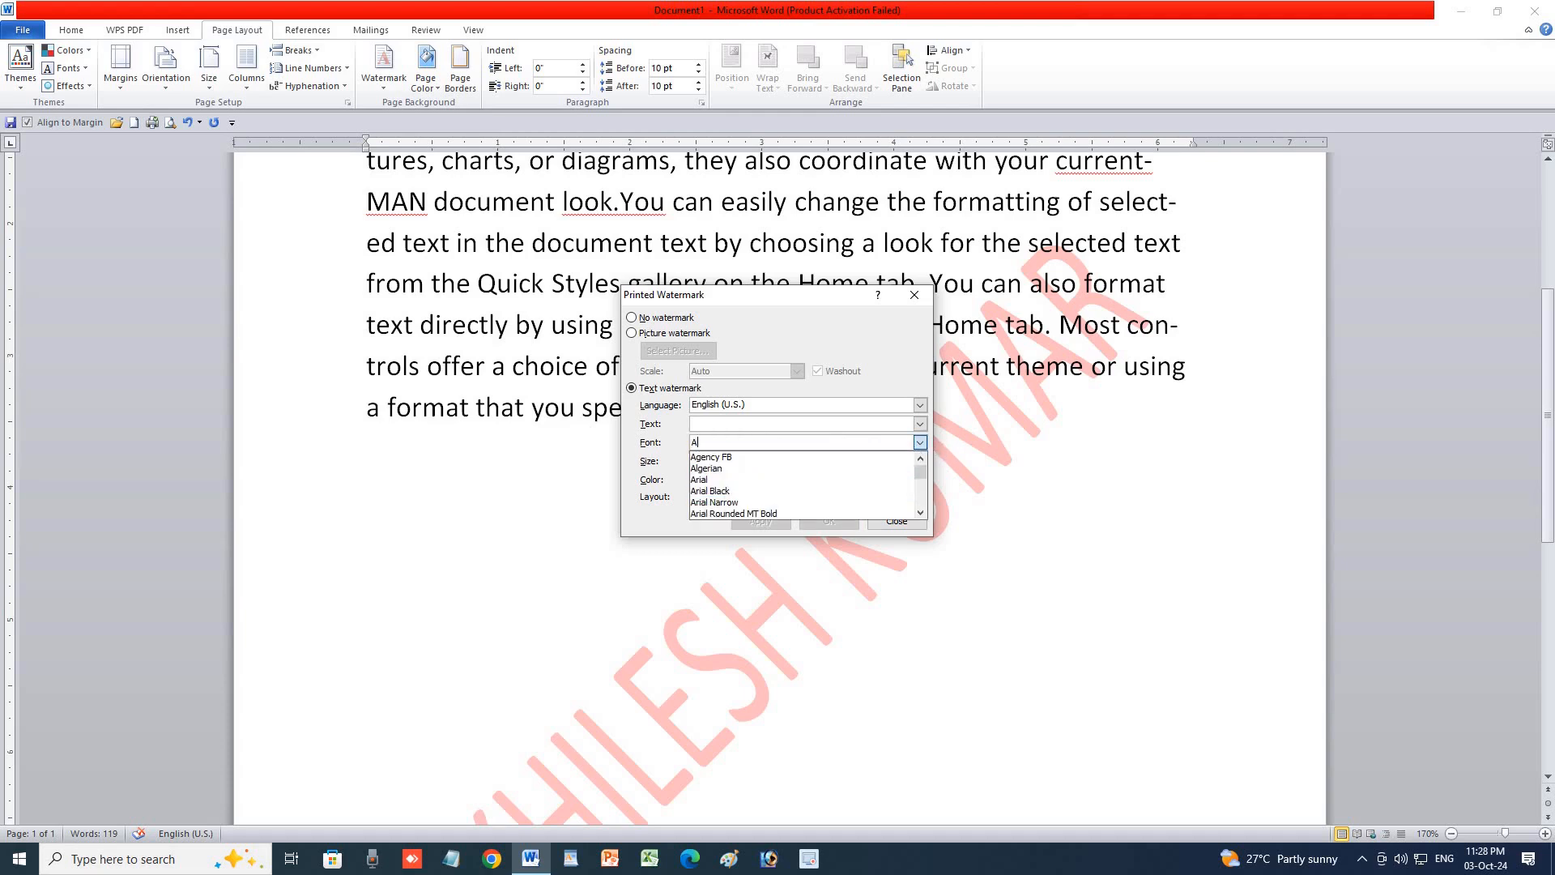
{"action": "type", "text": "R"}
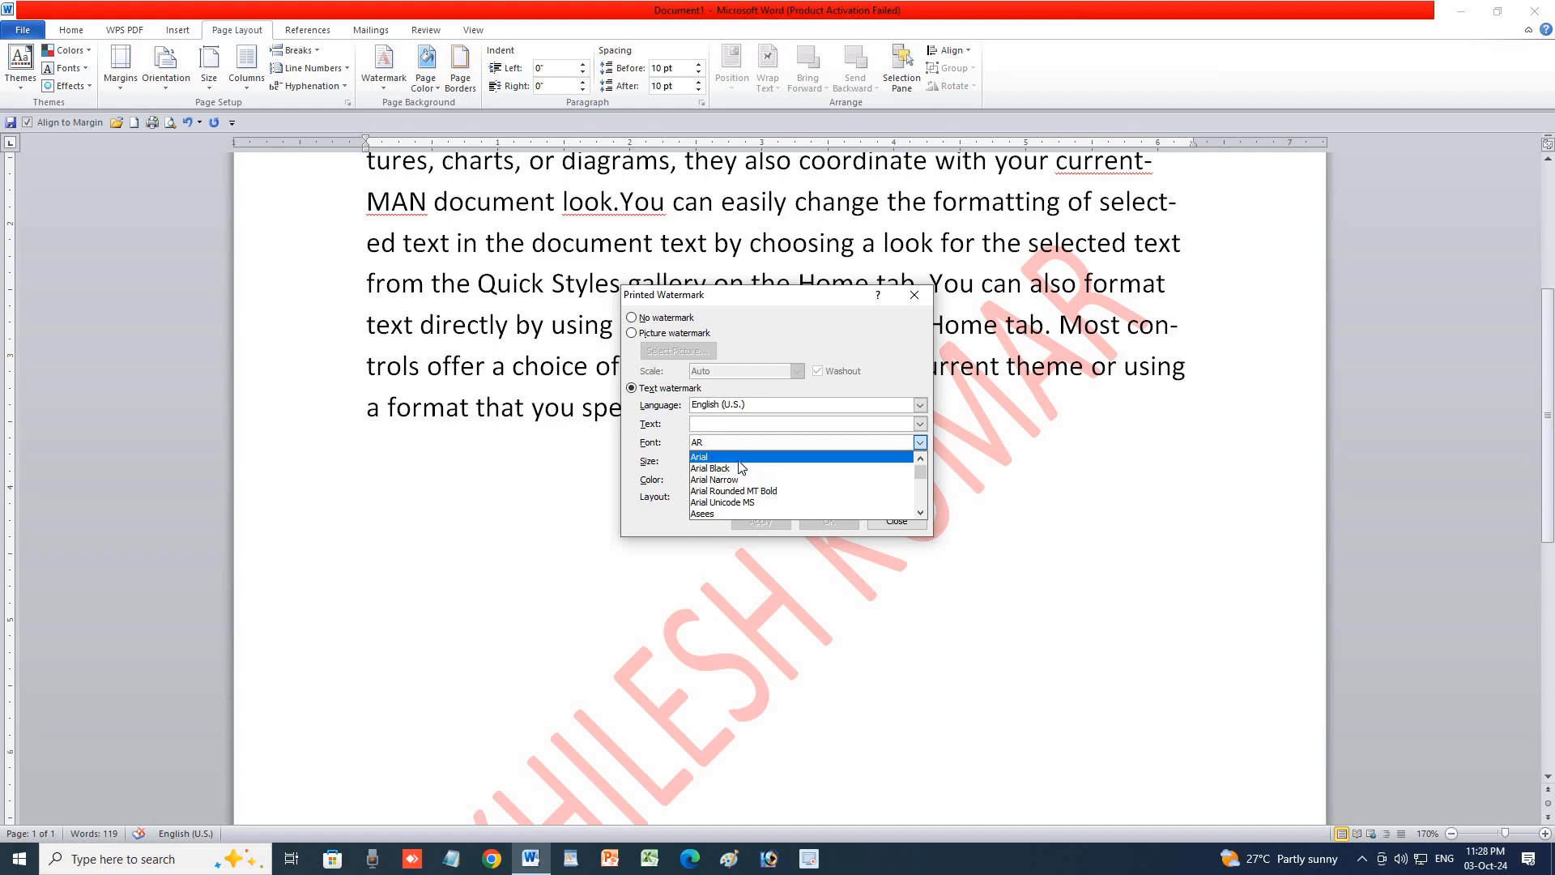
{"action": "left_click", "coordinate": [738, 461]}
{"action": "left_click", "coordinate": [719, 424]}
{"action": "type", "text": "FG"}
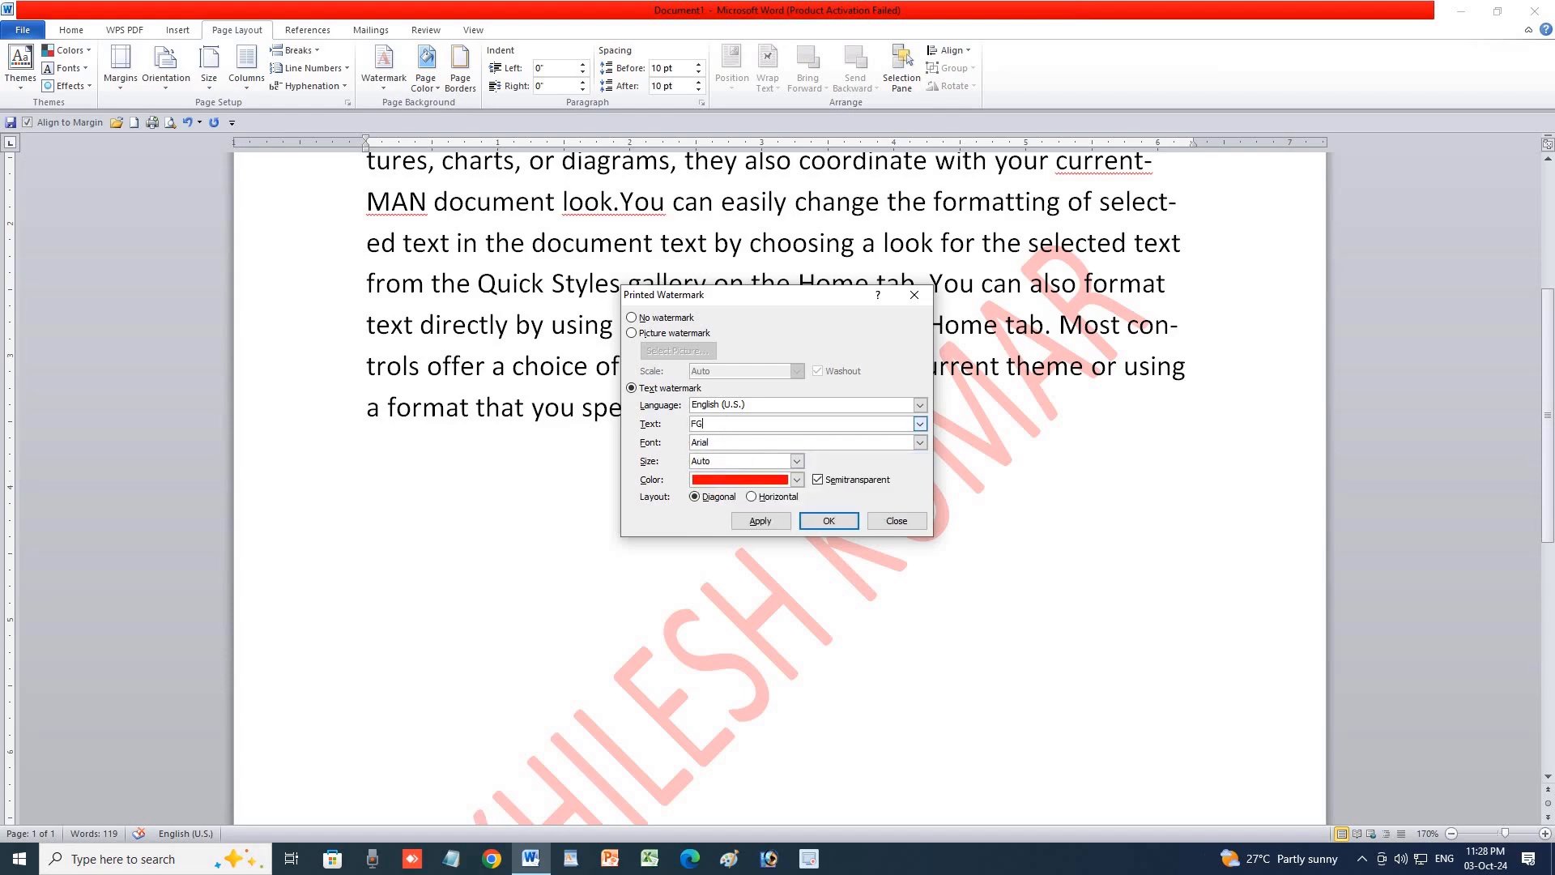
{"action": "type", "text": "F"}
{"action": "left_click", "coordinate": [782, 521]}
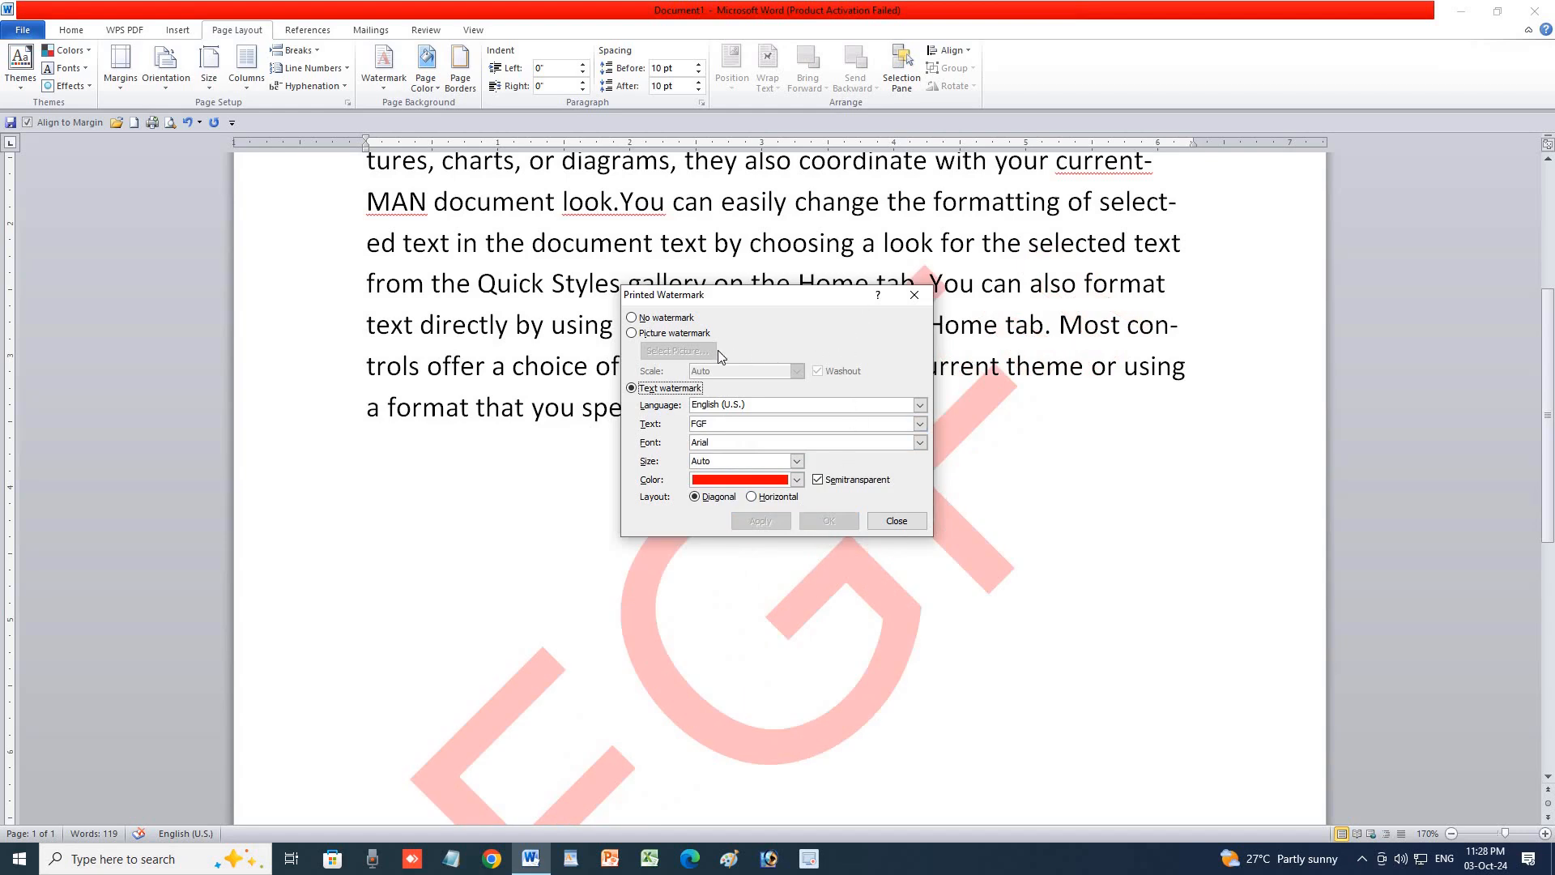
{"action": "left_click", "coordinate": [658, 335]}
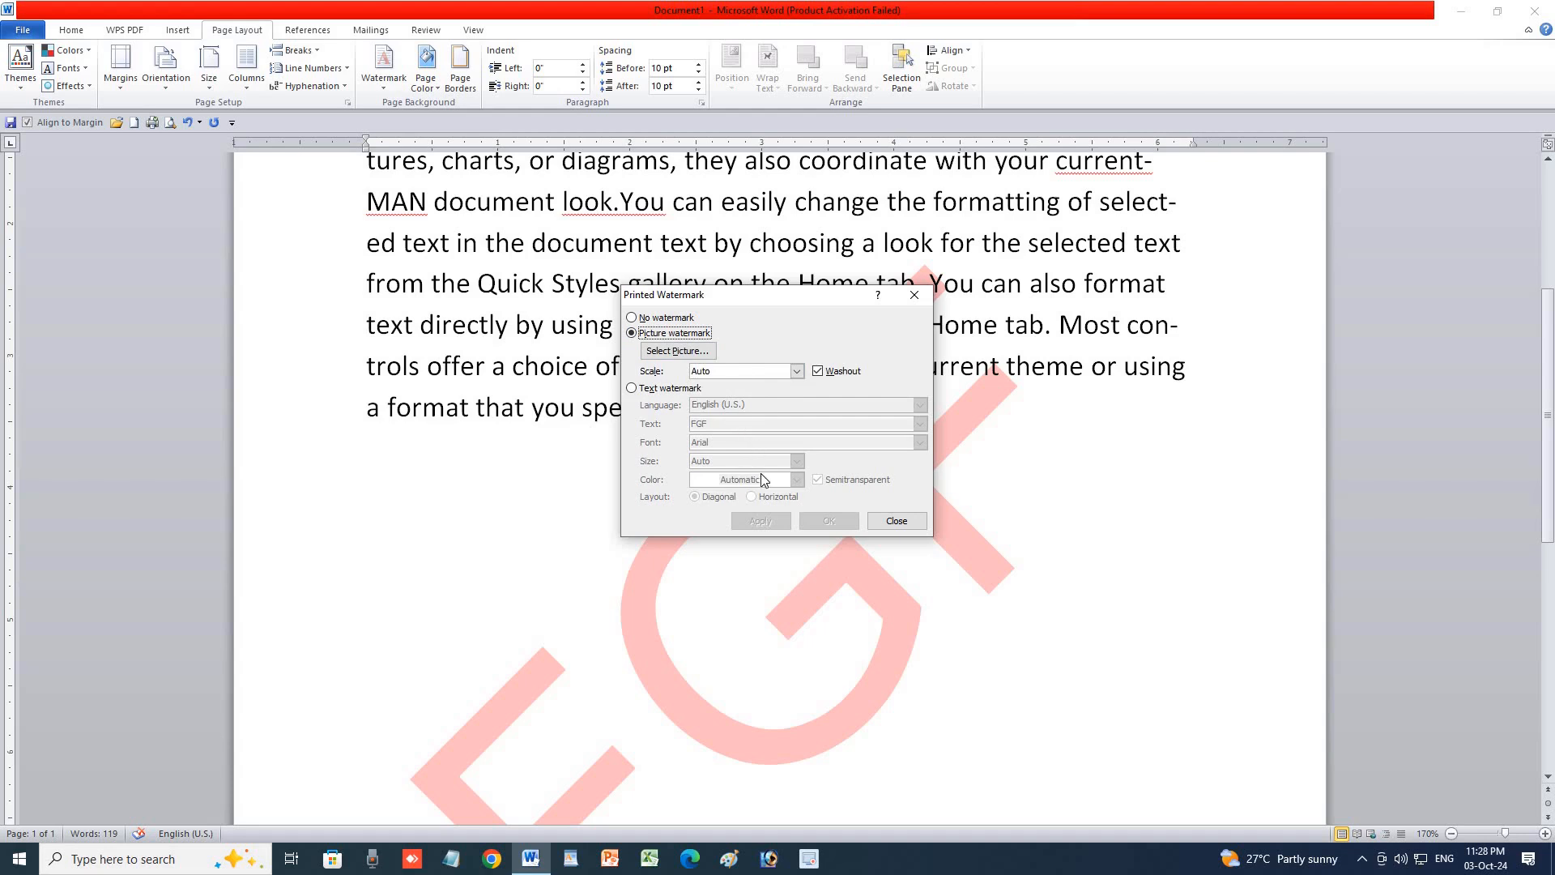
{"action": "left_click", "coordinate": [913, 296]}
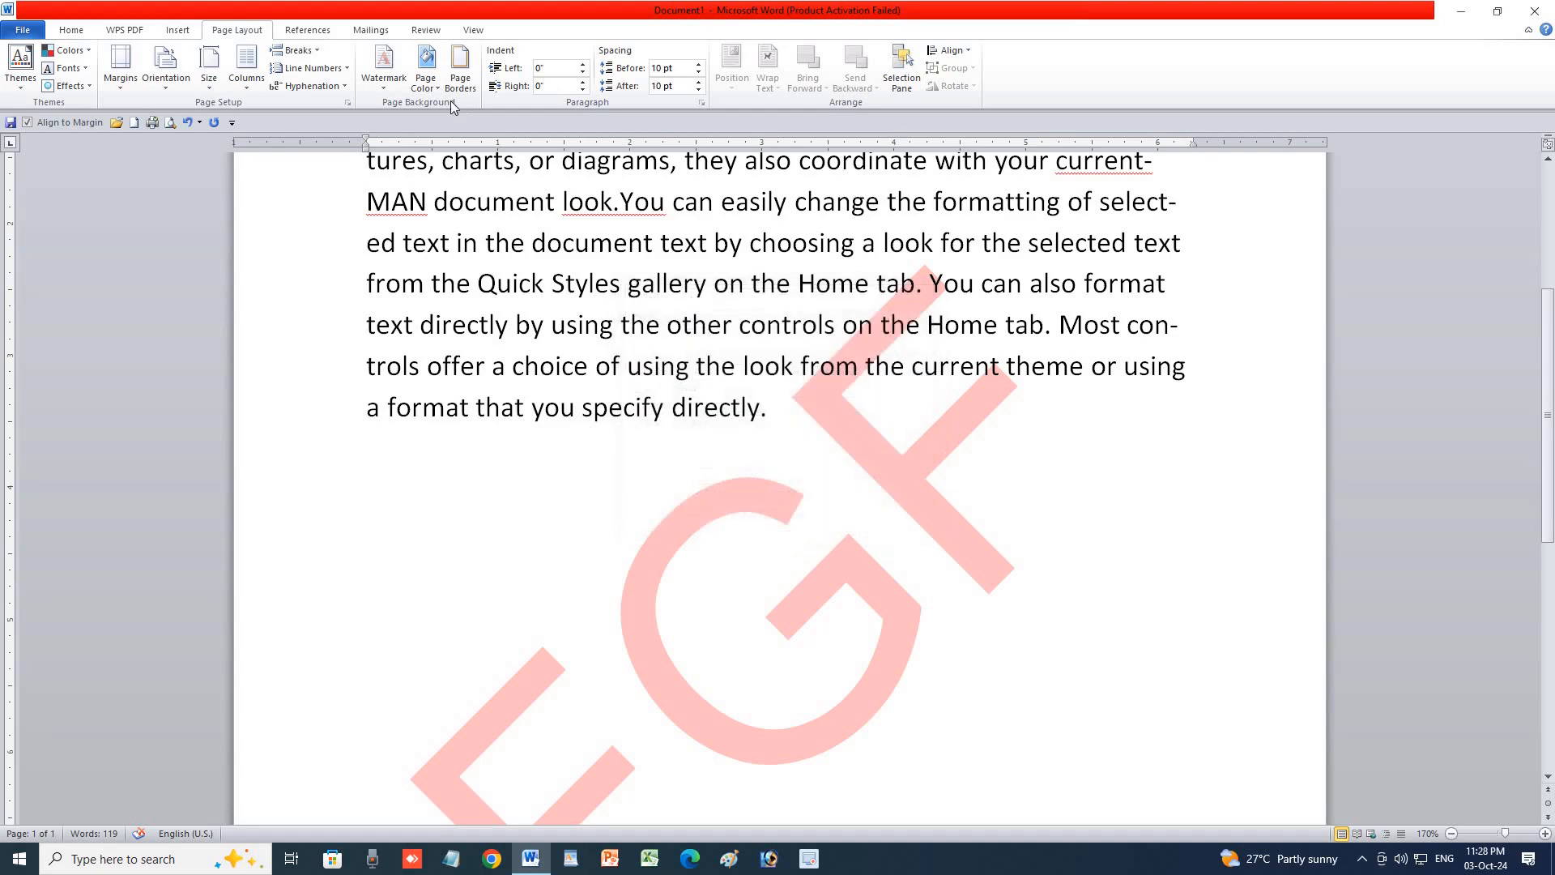
{"action": "left_click", "coordinate": [397, 89]}
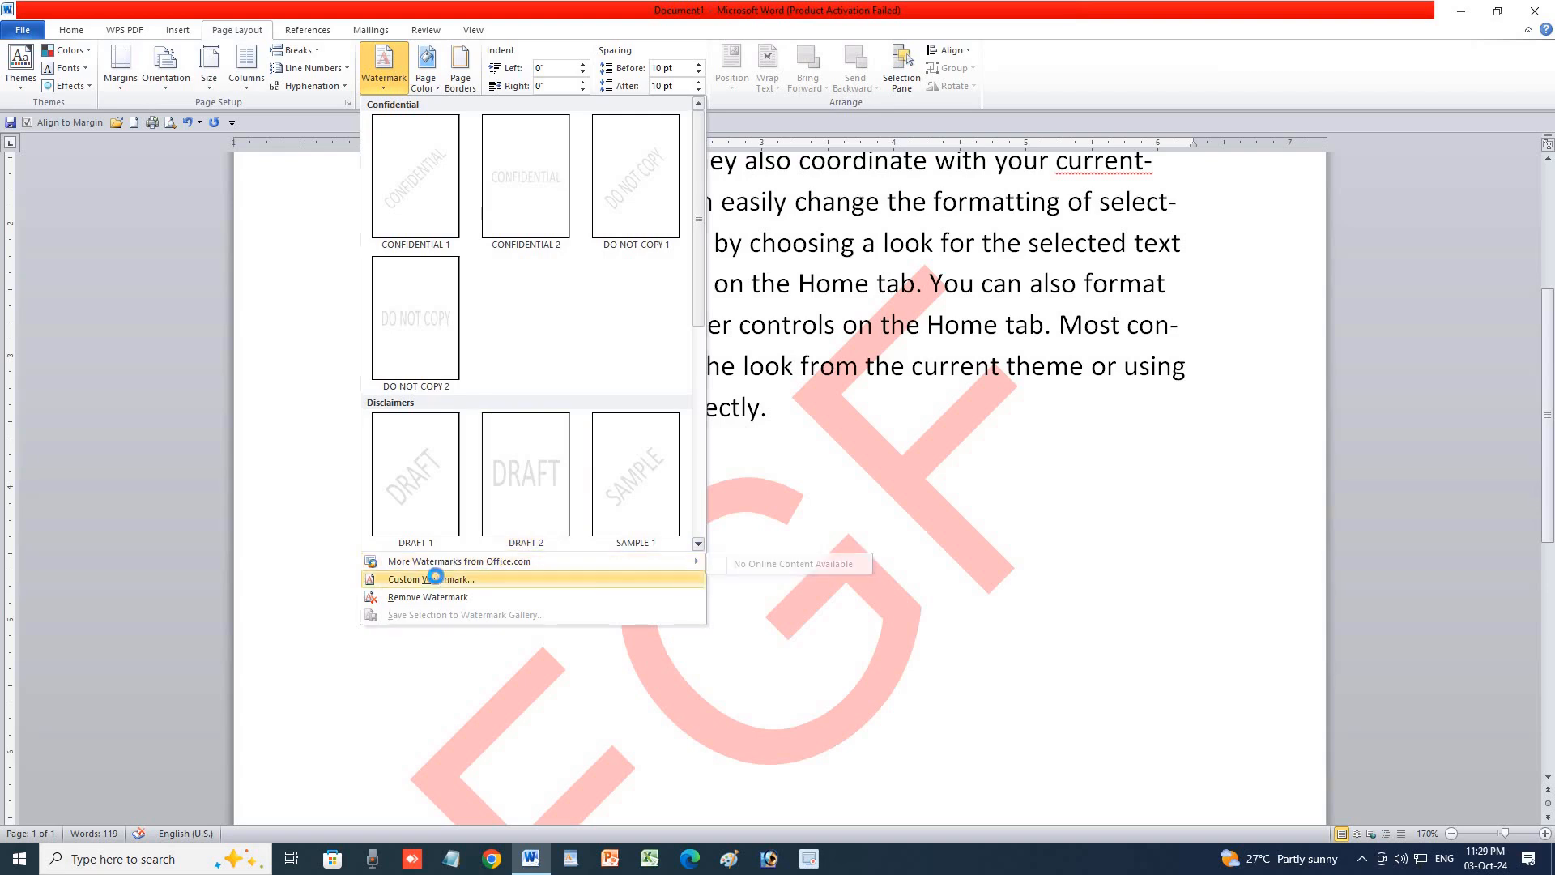
{"action": "left_click", "coordinate": [437, 579]}
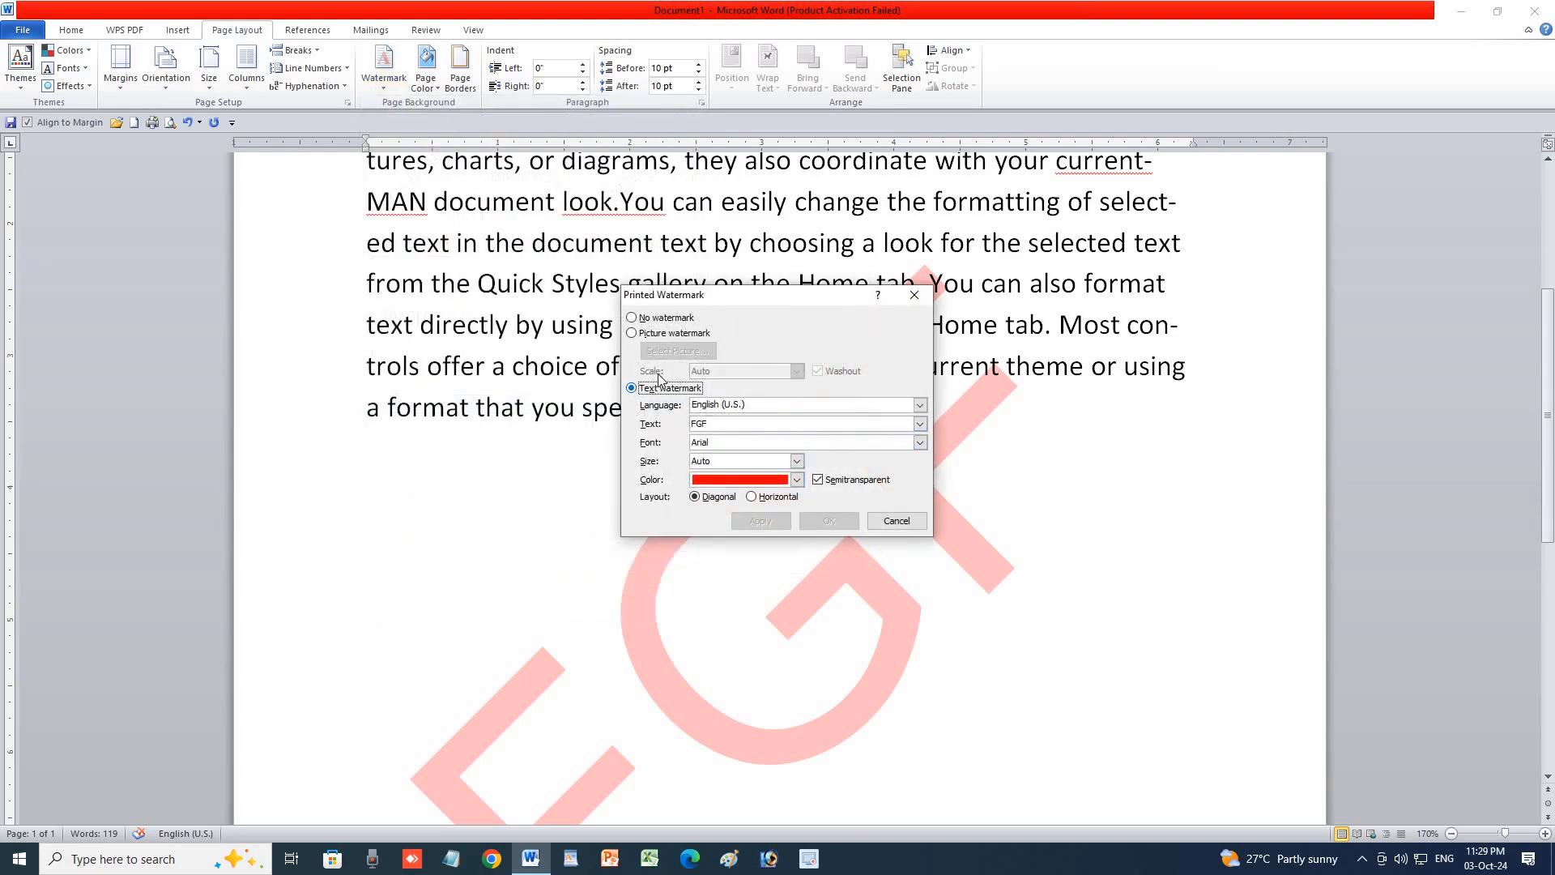
{"action": "left_click", "coordinate": [633, 333]}
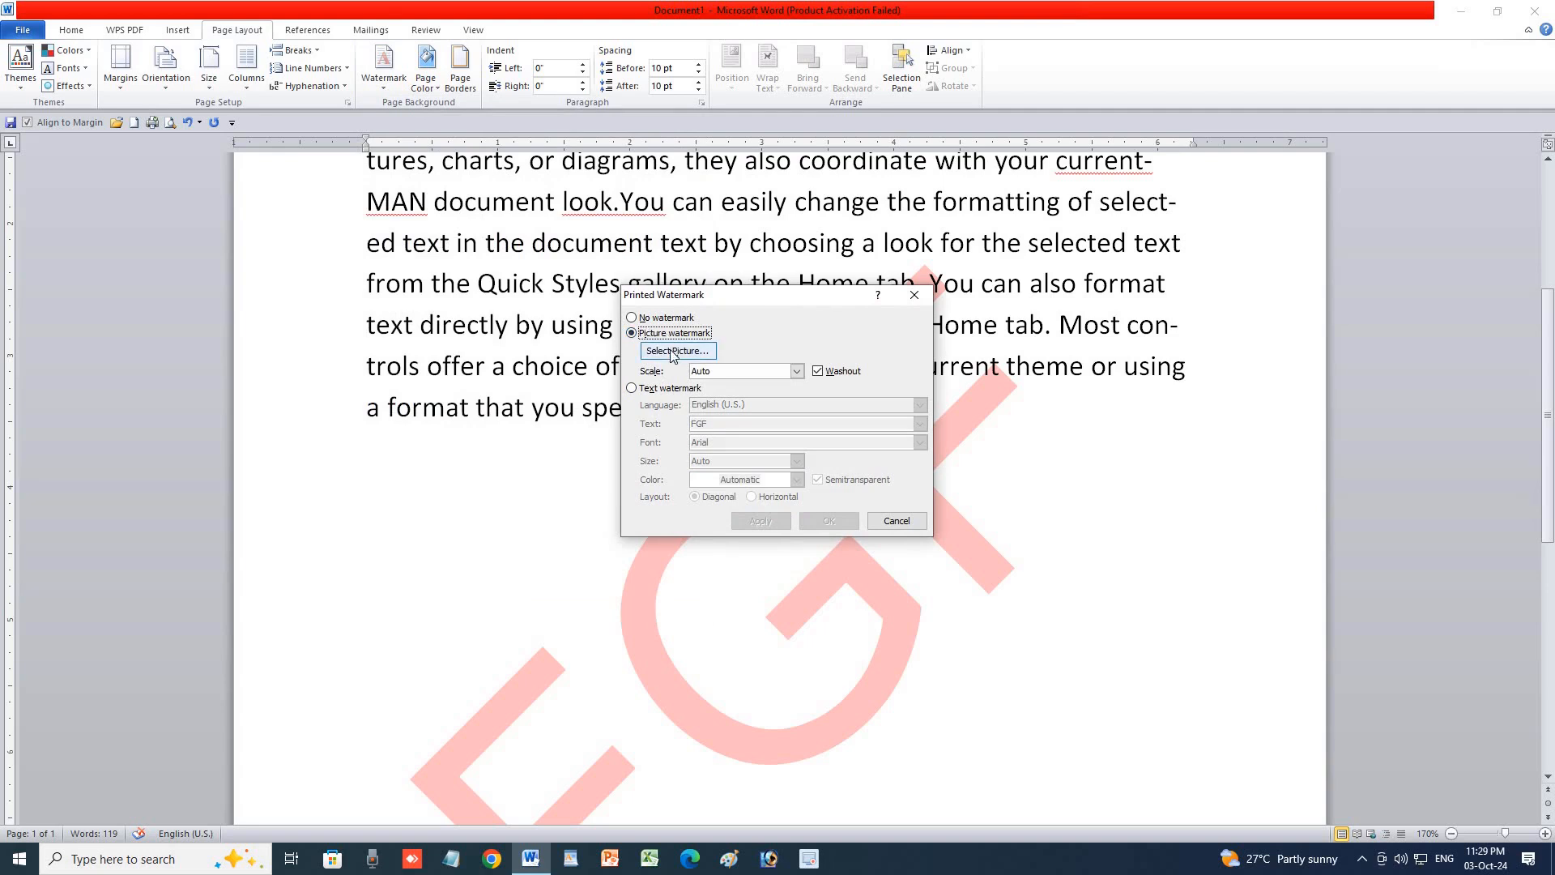
{"action": "left_click", "coordinate": [672, 354]}
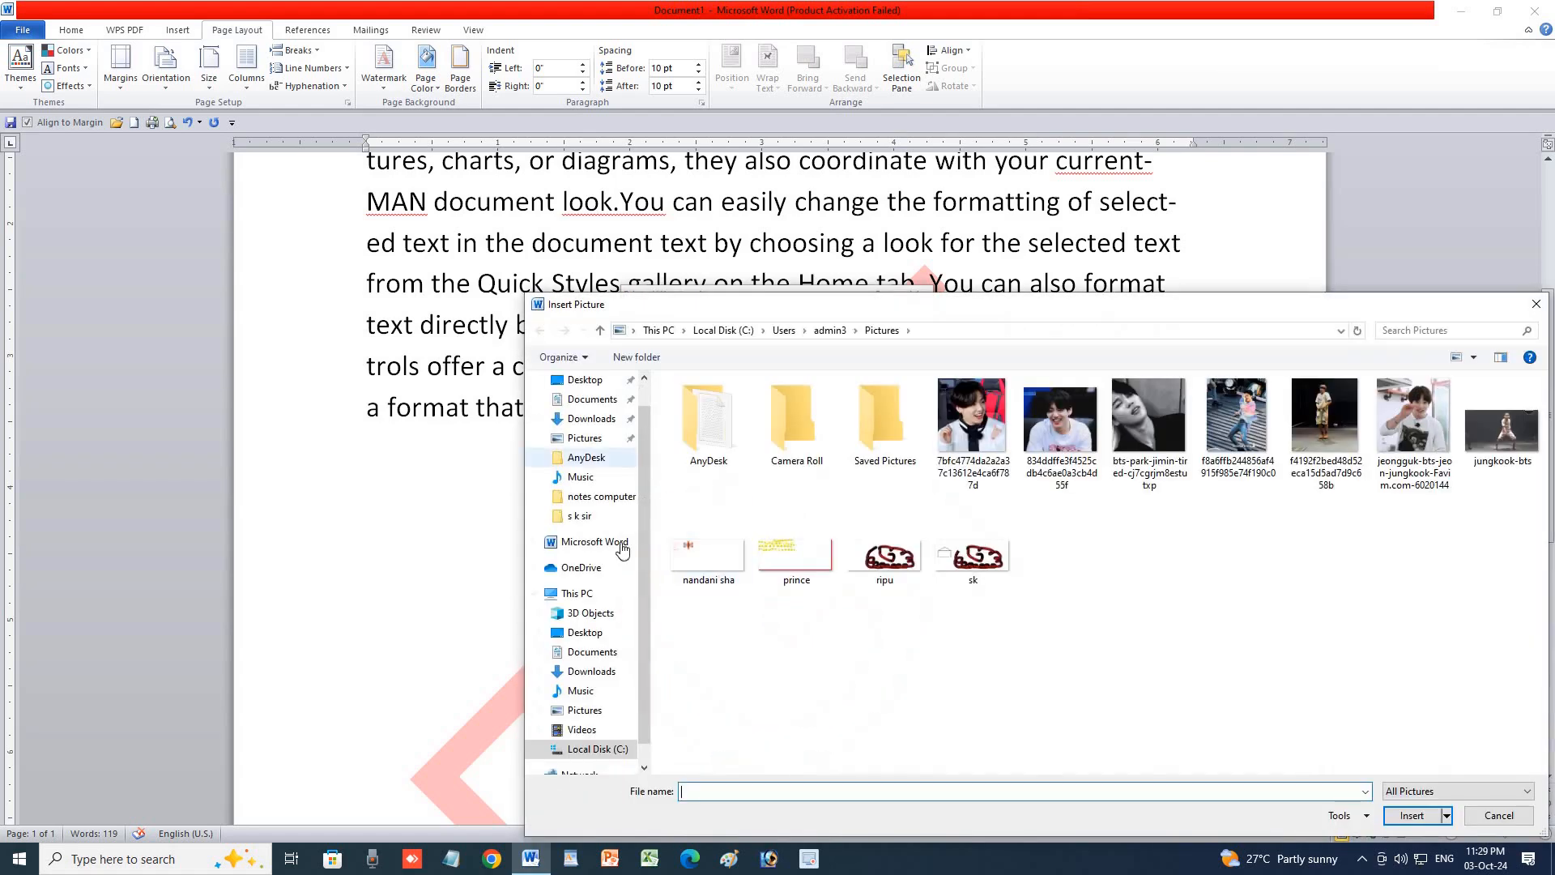
{"action": "left_click", "coordinate": [598, 653]}
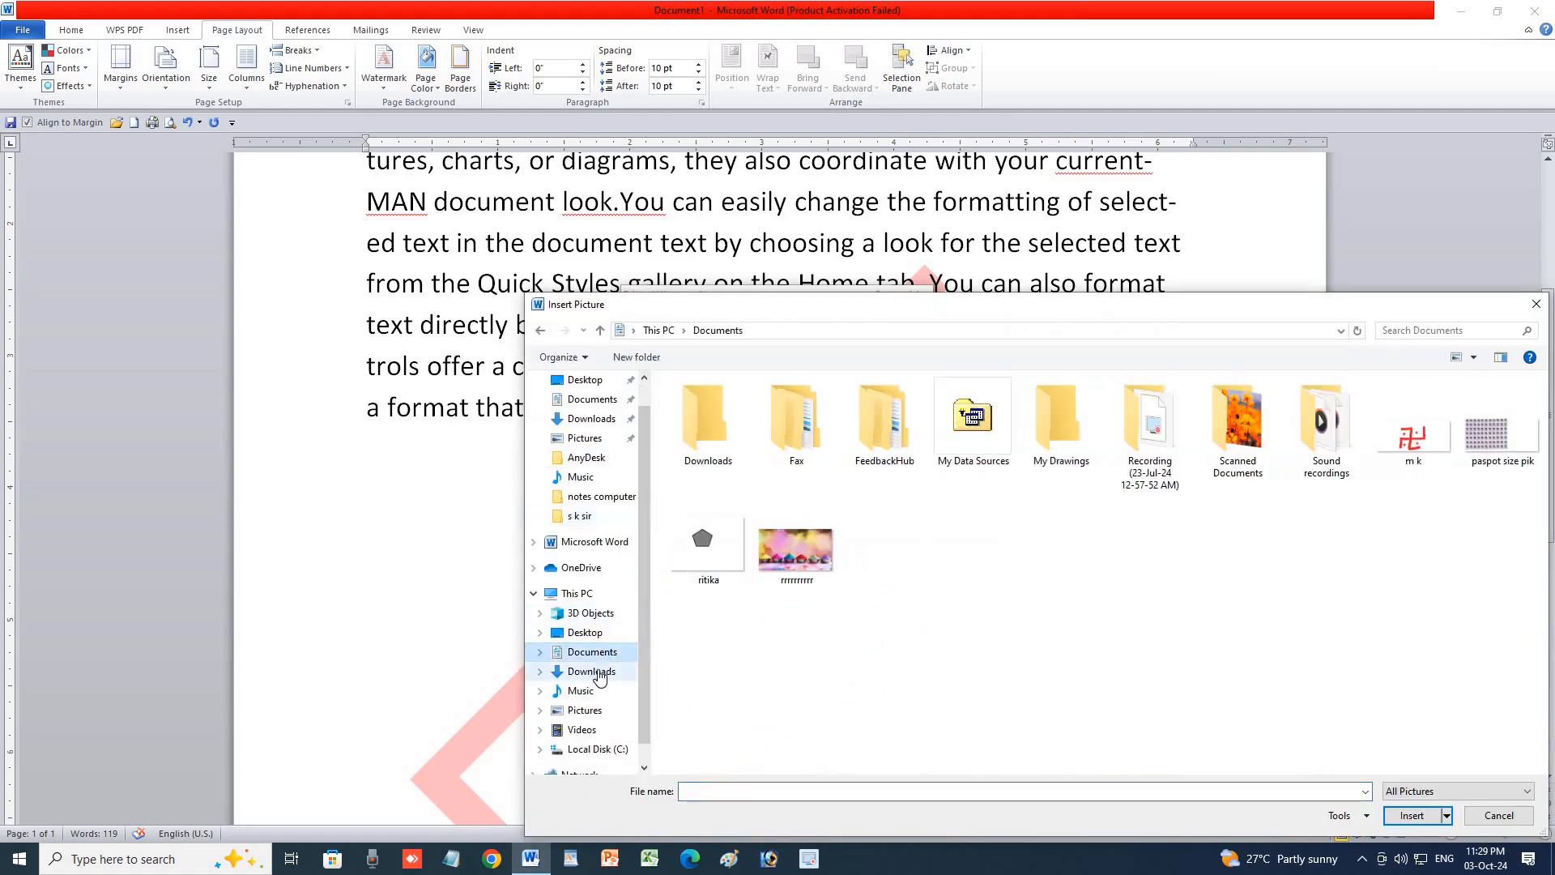
{"action": "left_click", "coordinate": [591, 672]}
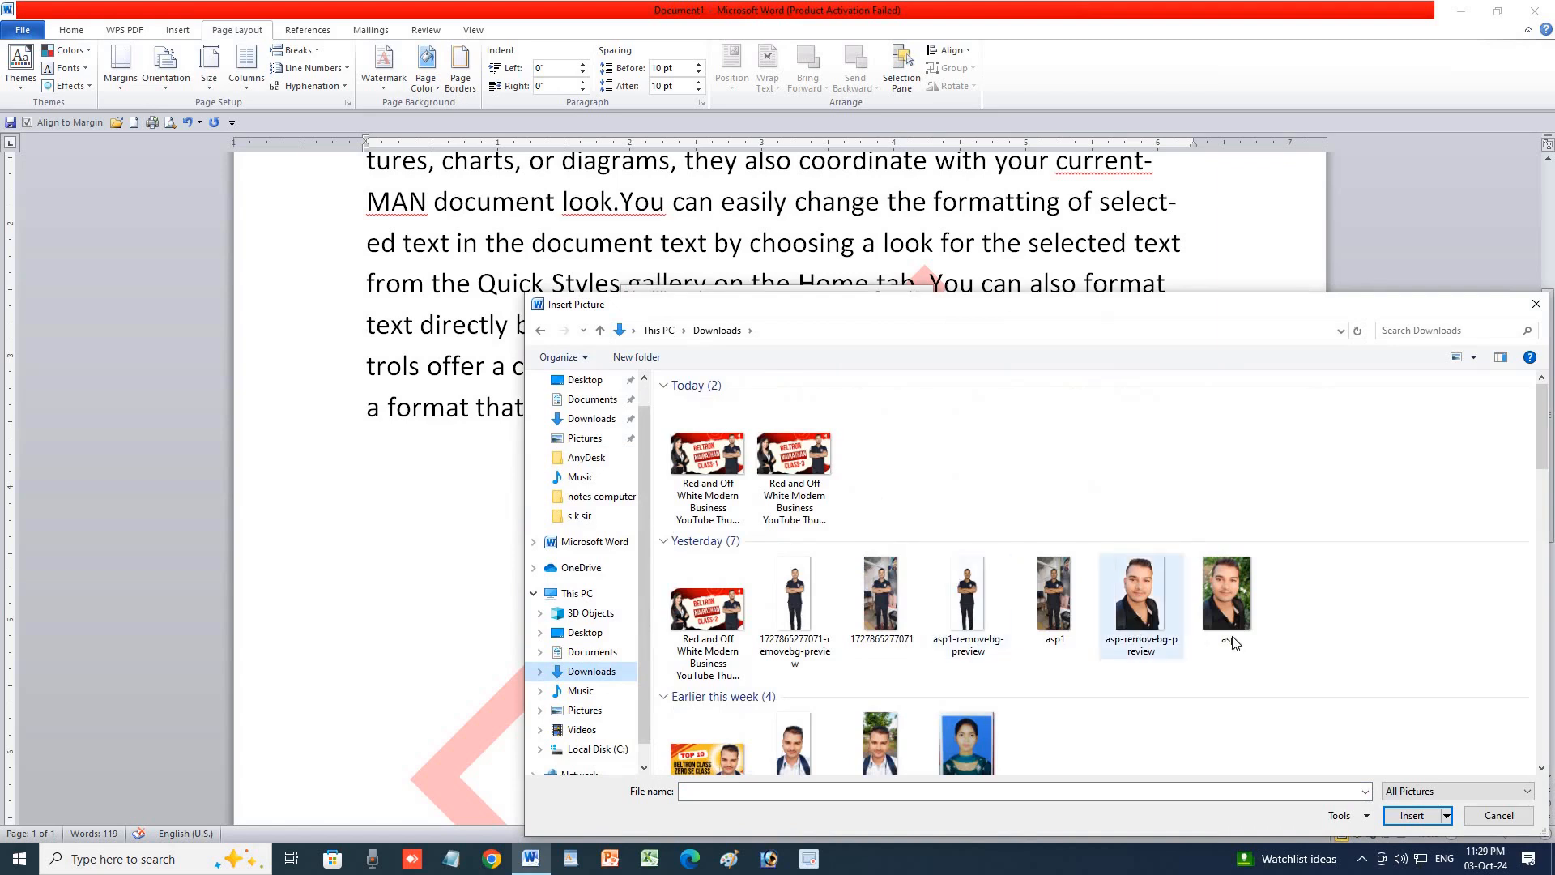
{"action": "left_click", "coordinate": [695, 445]}
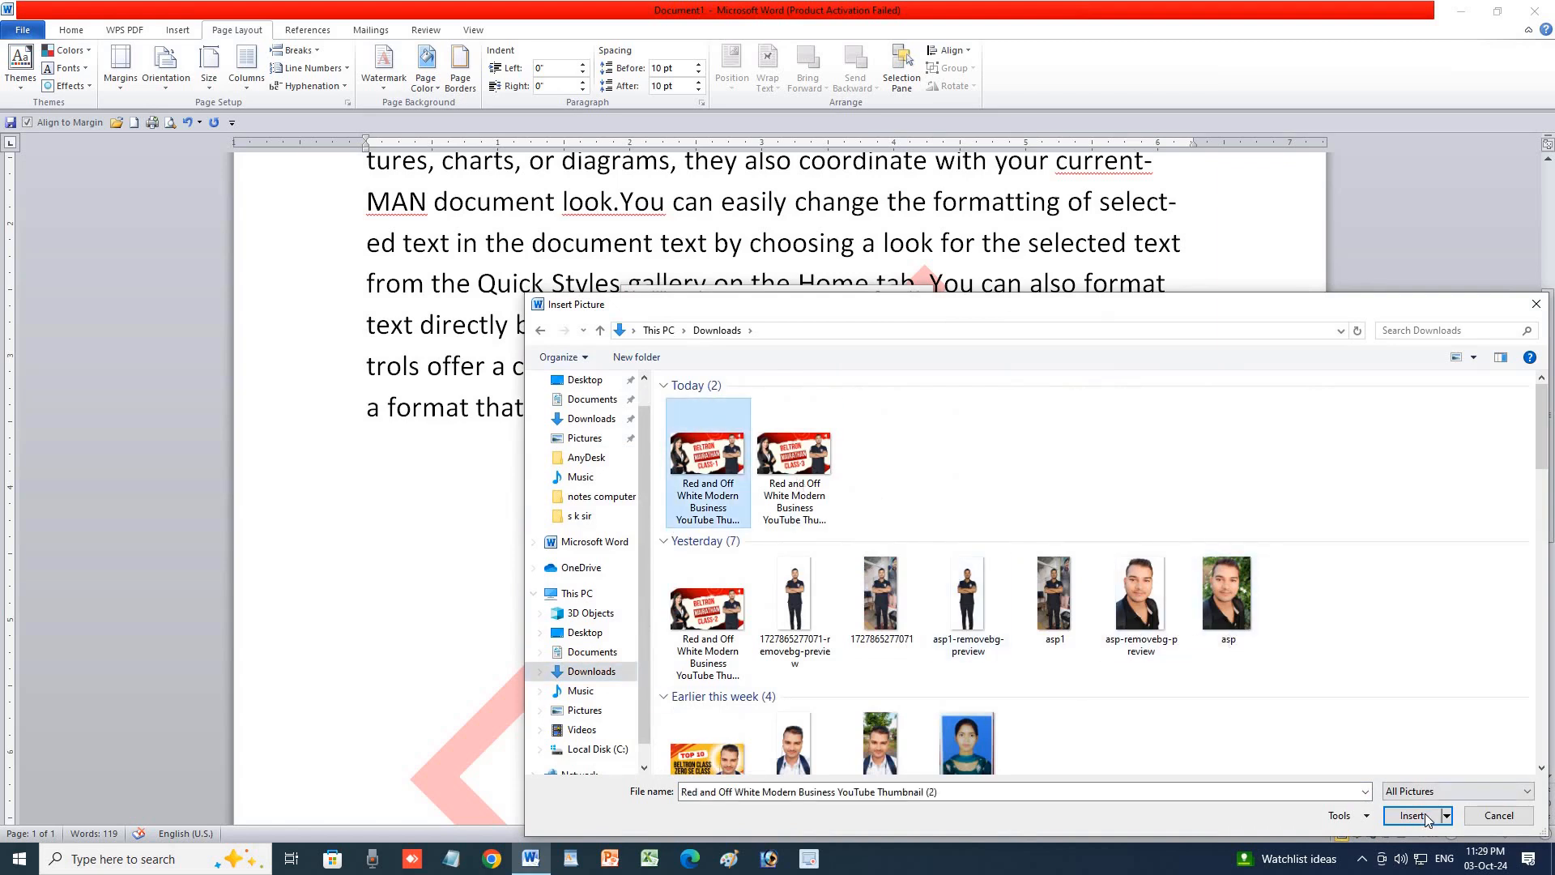
{"action": "left_click", "coordinate": [1425, 813]}
{"action": "left_click", "coordinate": [768, 525]}
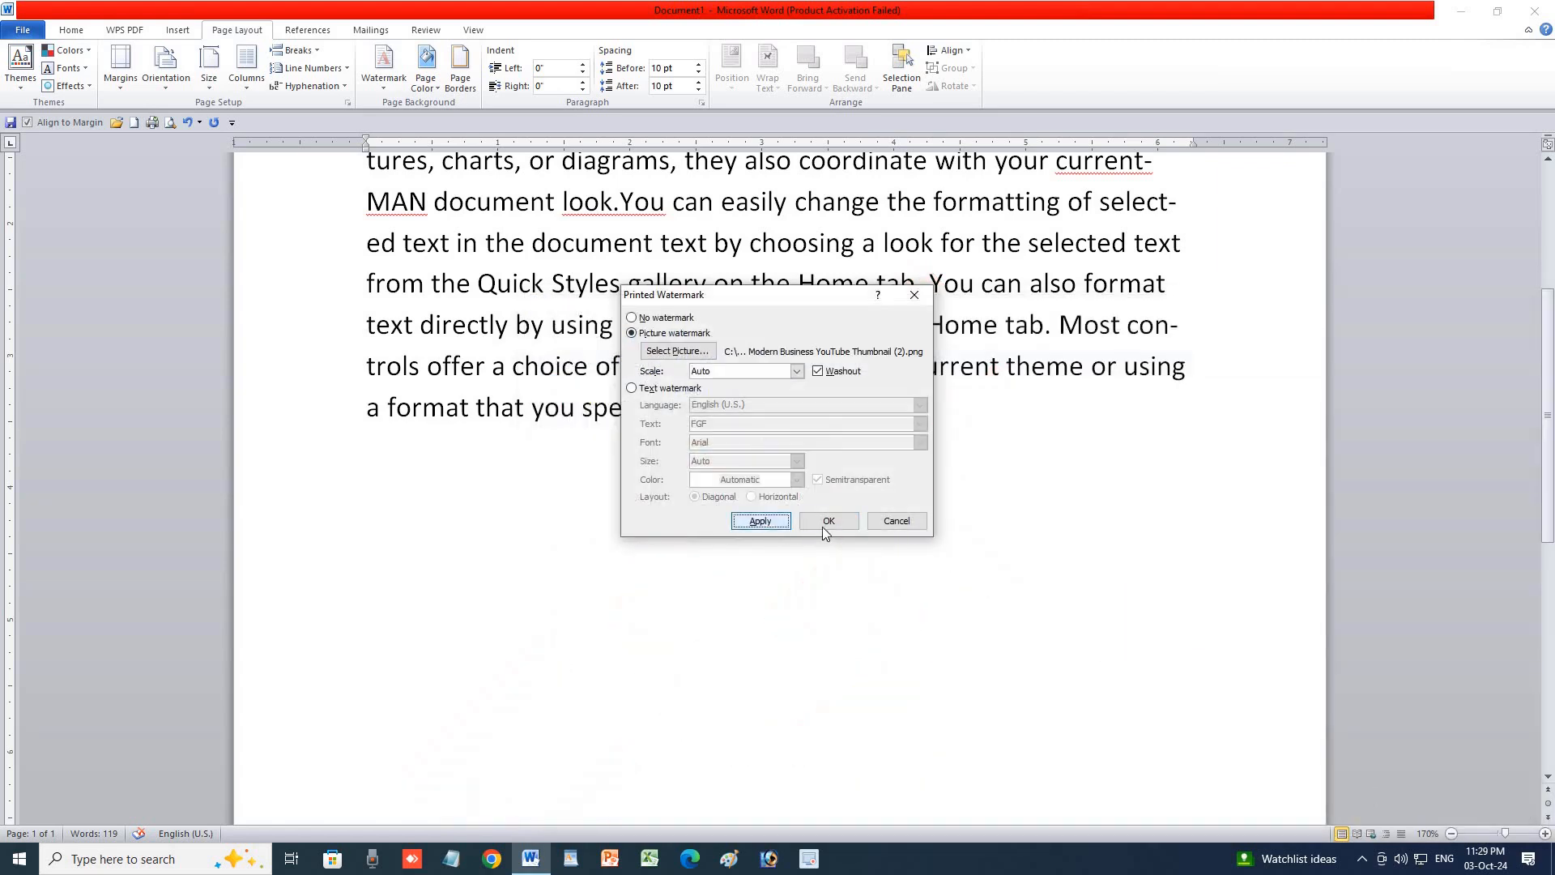
{"action": "left_click", "coordinate": [897, 521]}
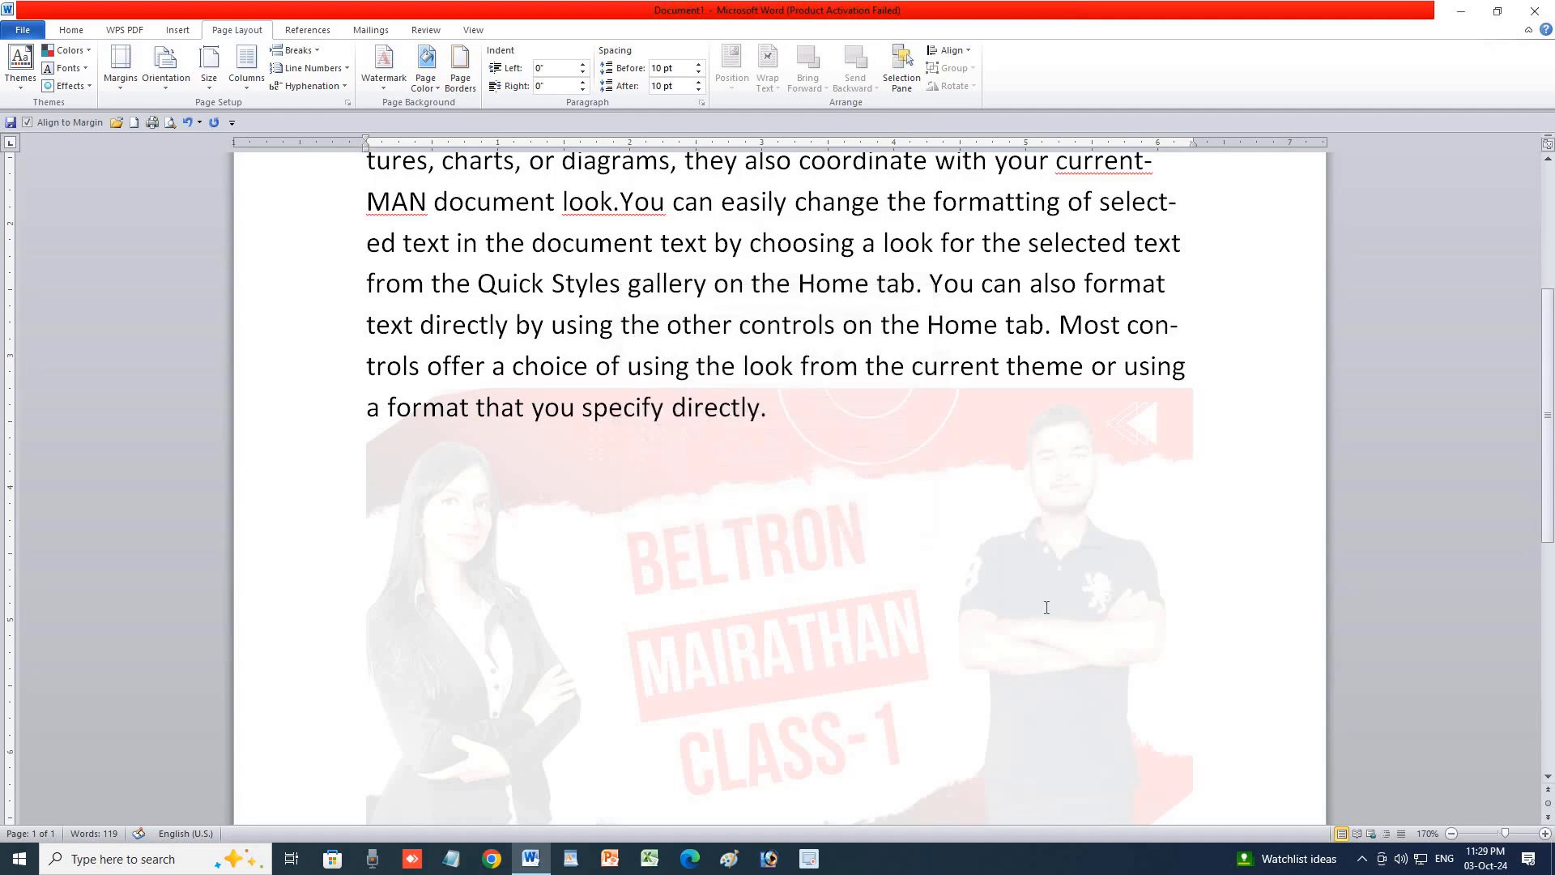
{"action": "scroll", "coordinate": [1042, 608], "scroll_direction": "down", "scroll_amount": 5}
{"action": "scroll", "coordinate": [1042, 608], "scroll_direction": "up", "scroll_amount": 3}
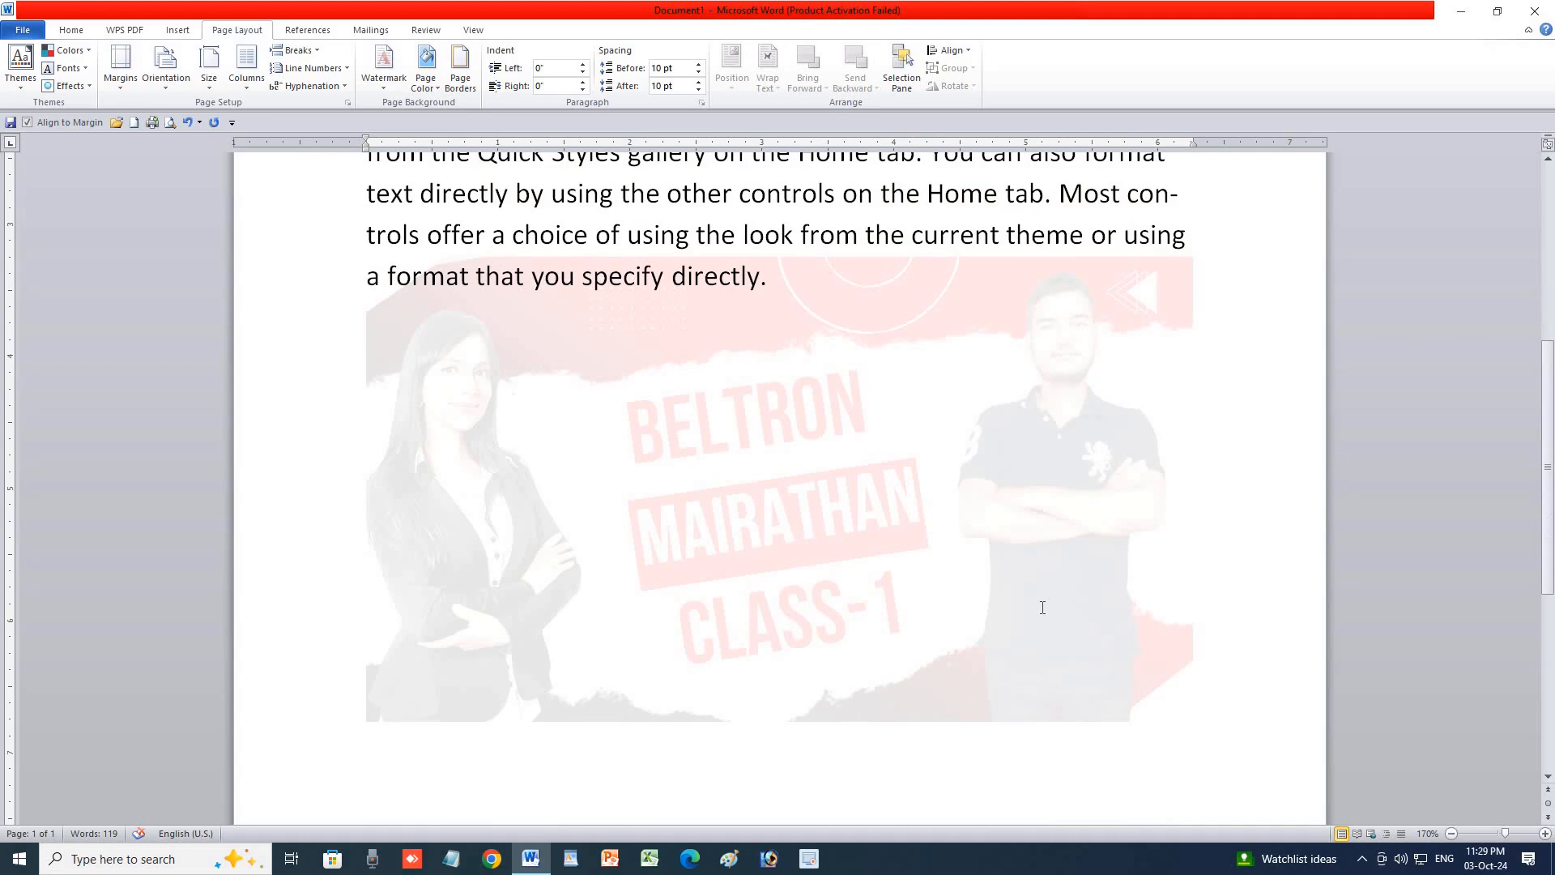
{"action": "key", "text": "ctrl+z"}
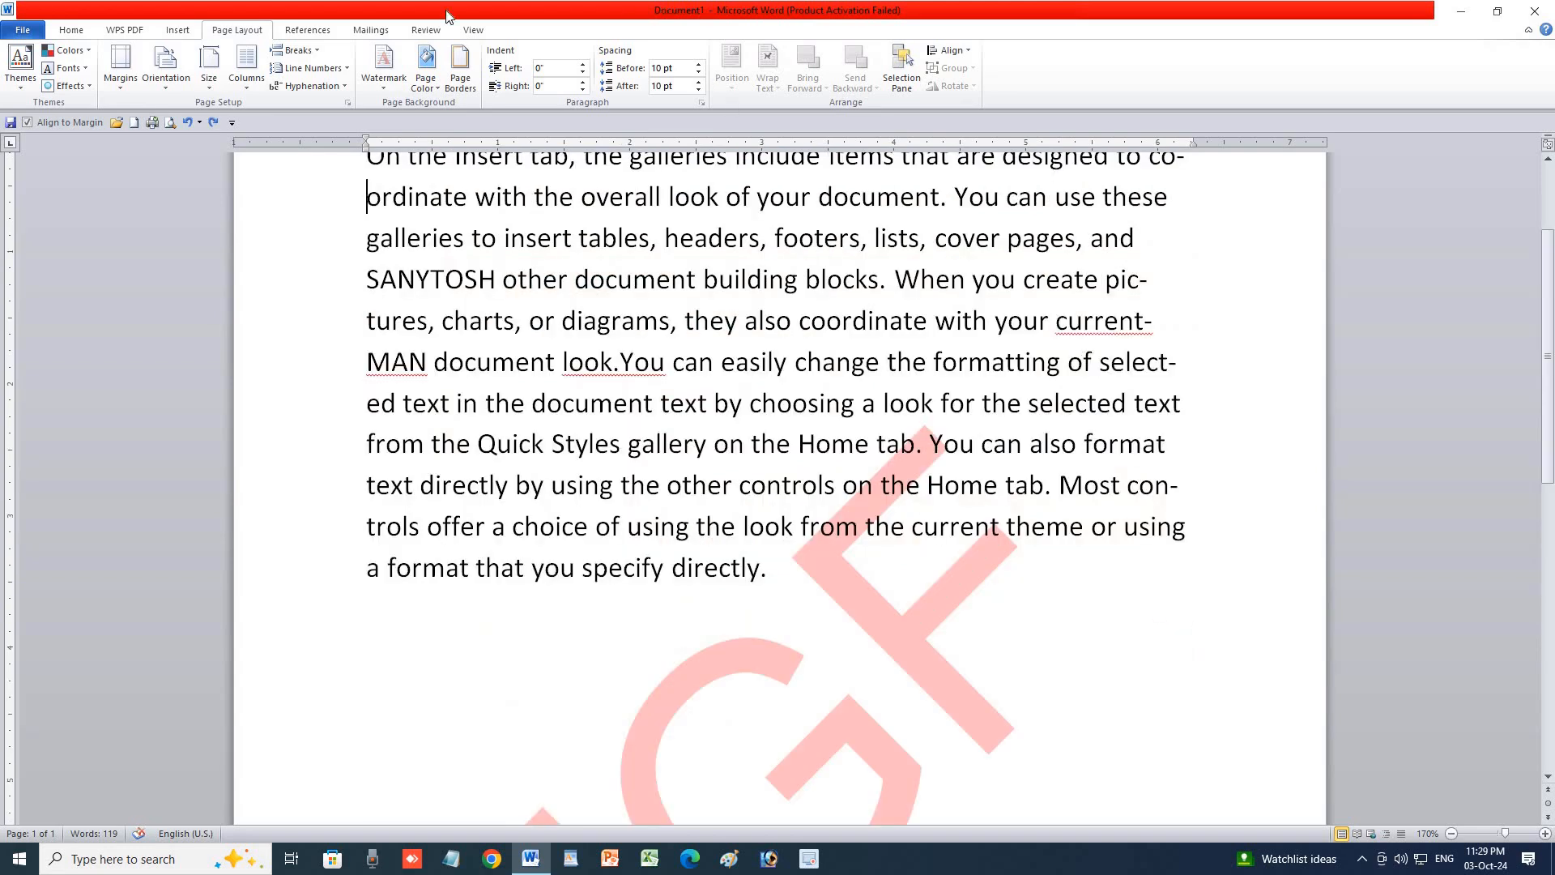
Choose Remove Watermark, then reopen and close the gallery without changes.
{"action": "left_click", "coordinate": [390, 87]}
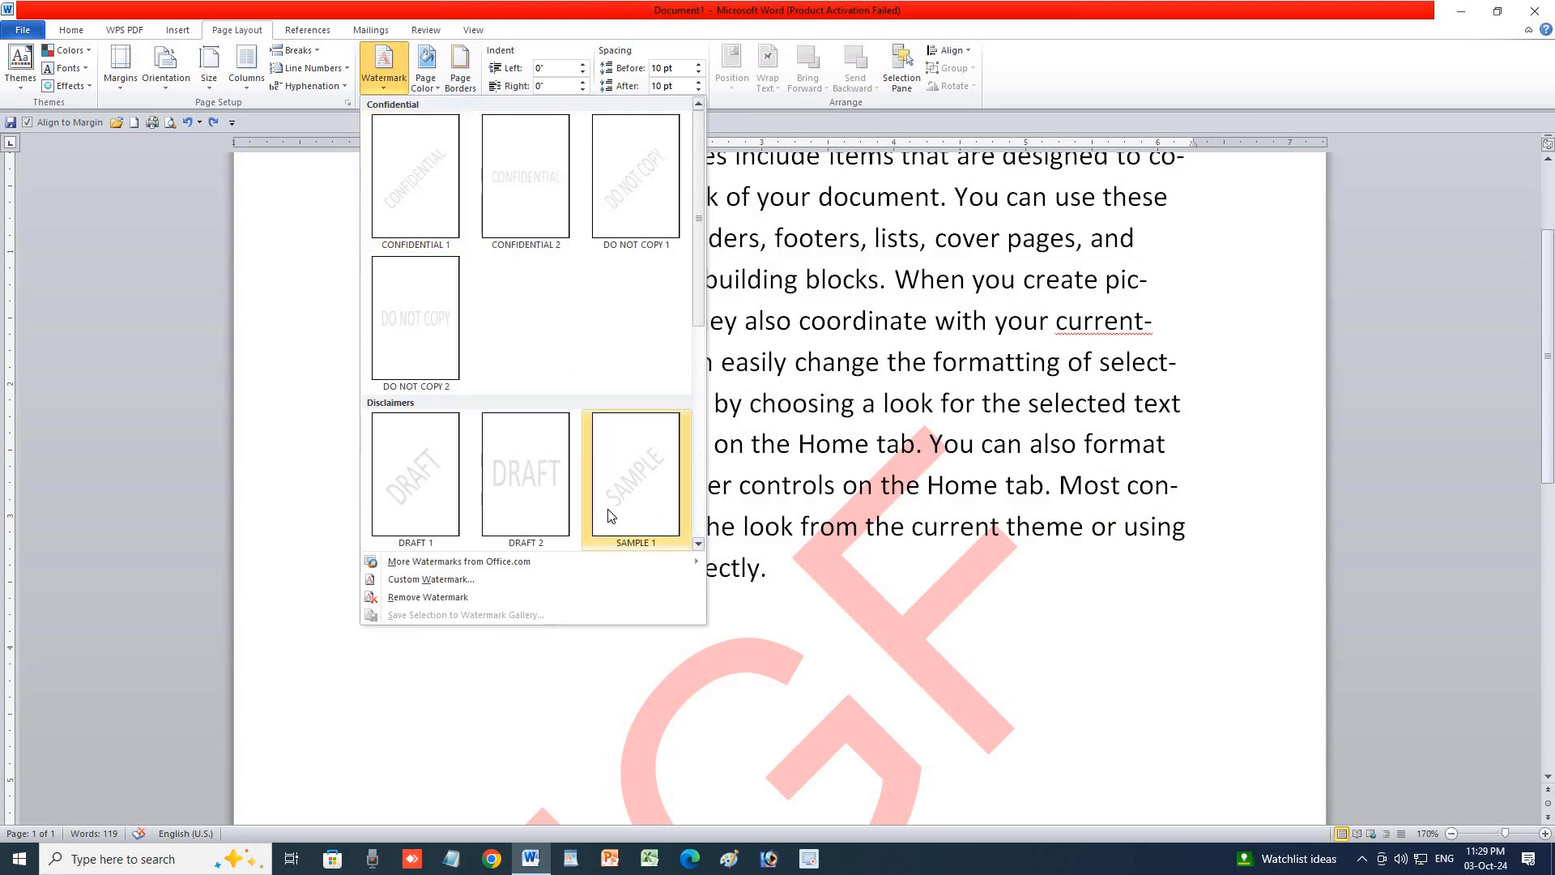
{"action": "left_click", "coordinate": [459, 599]}
{"action": "left_click", "coordinate": [396, 90]}
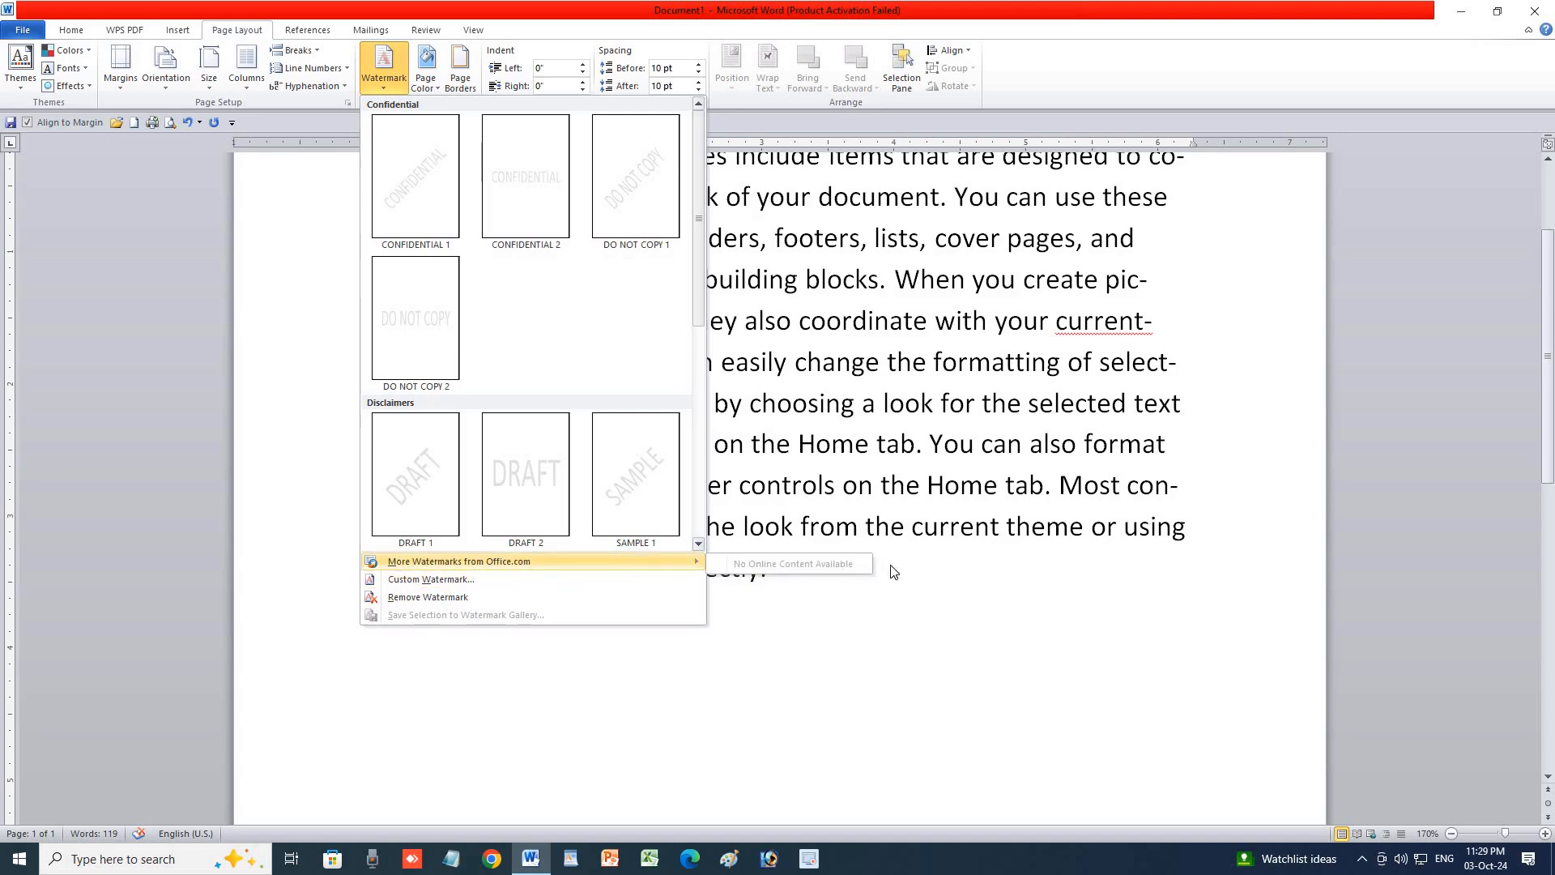
{"action": "left_click", "coordinate": [876, 596]}
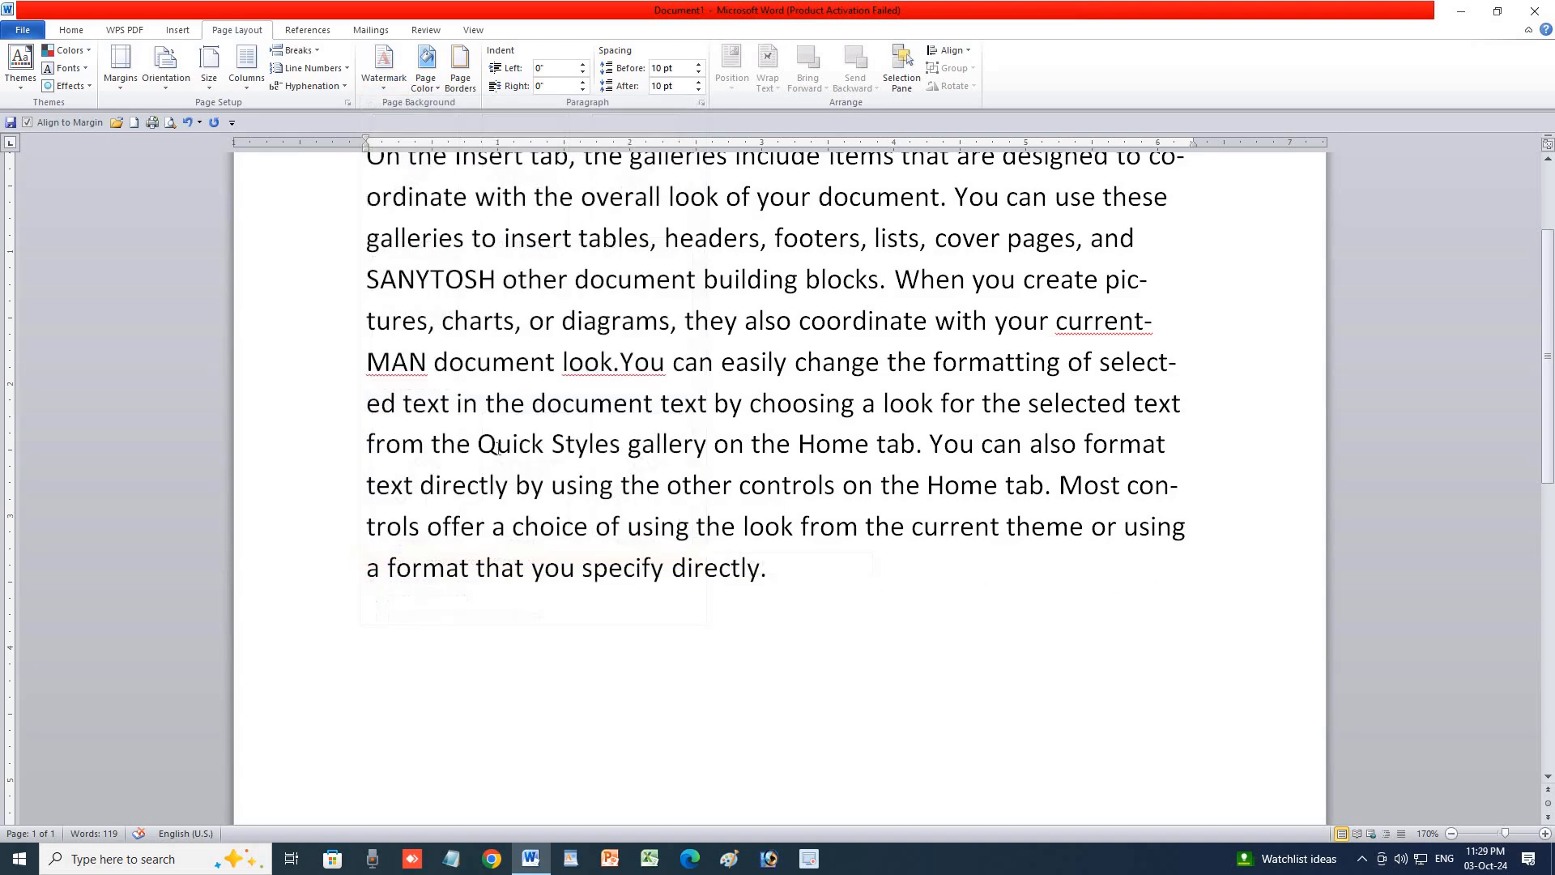
Give the page a light blue background colour.
{"action": "left_click", "coordinate": [419, 89]}
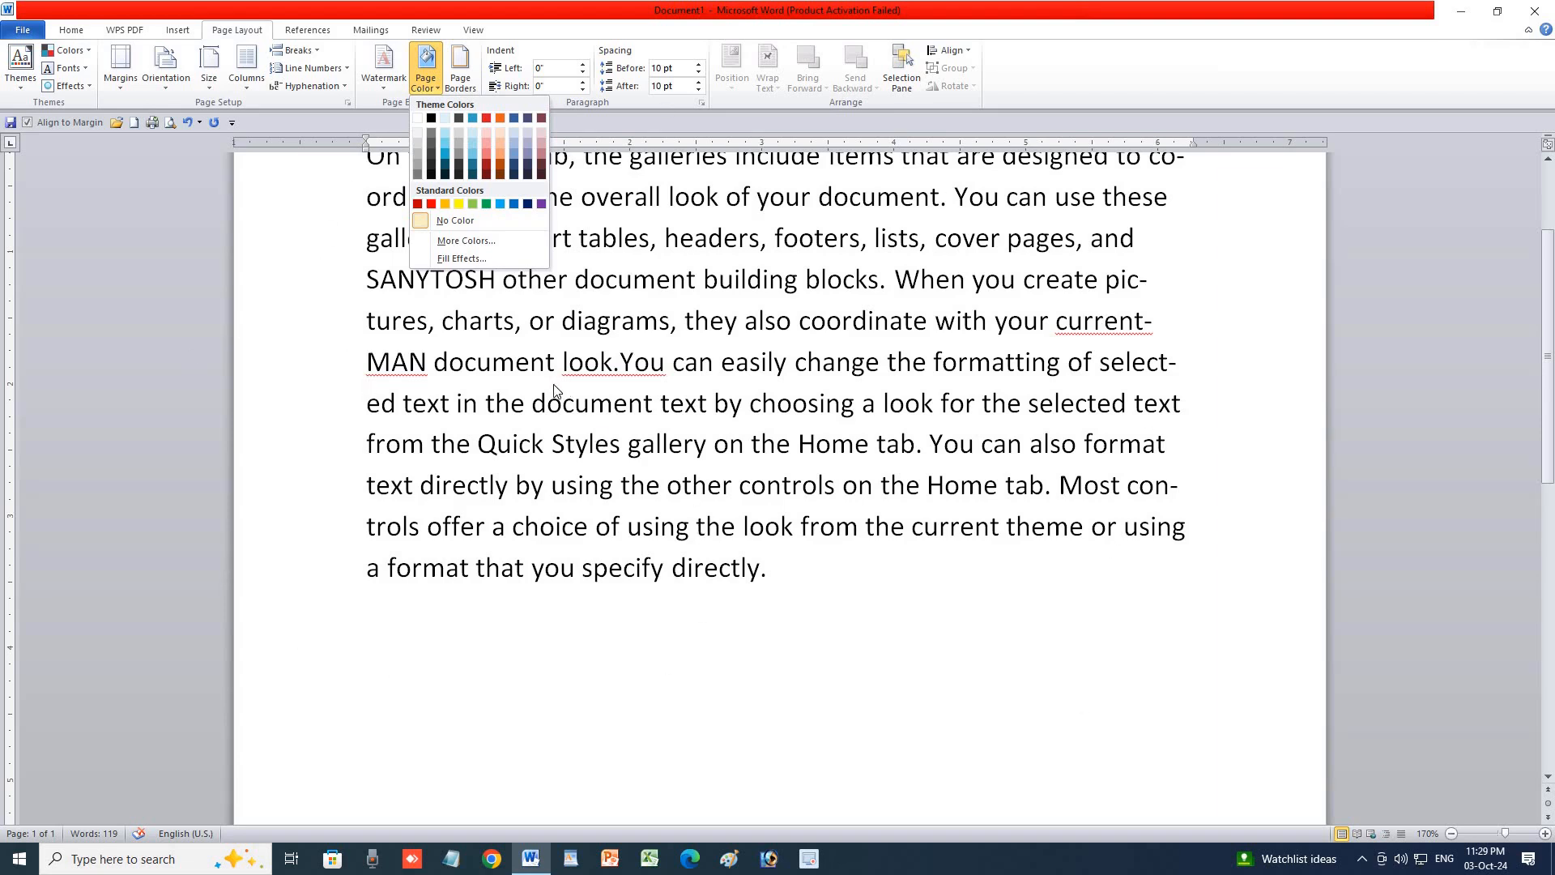
{"action": "left_click", "coordinate": [986, 465]}
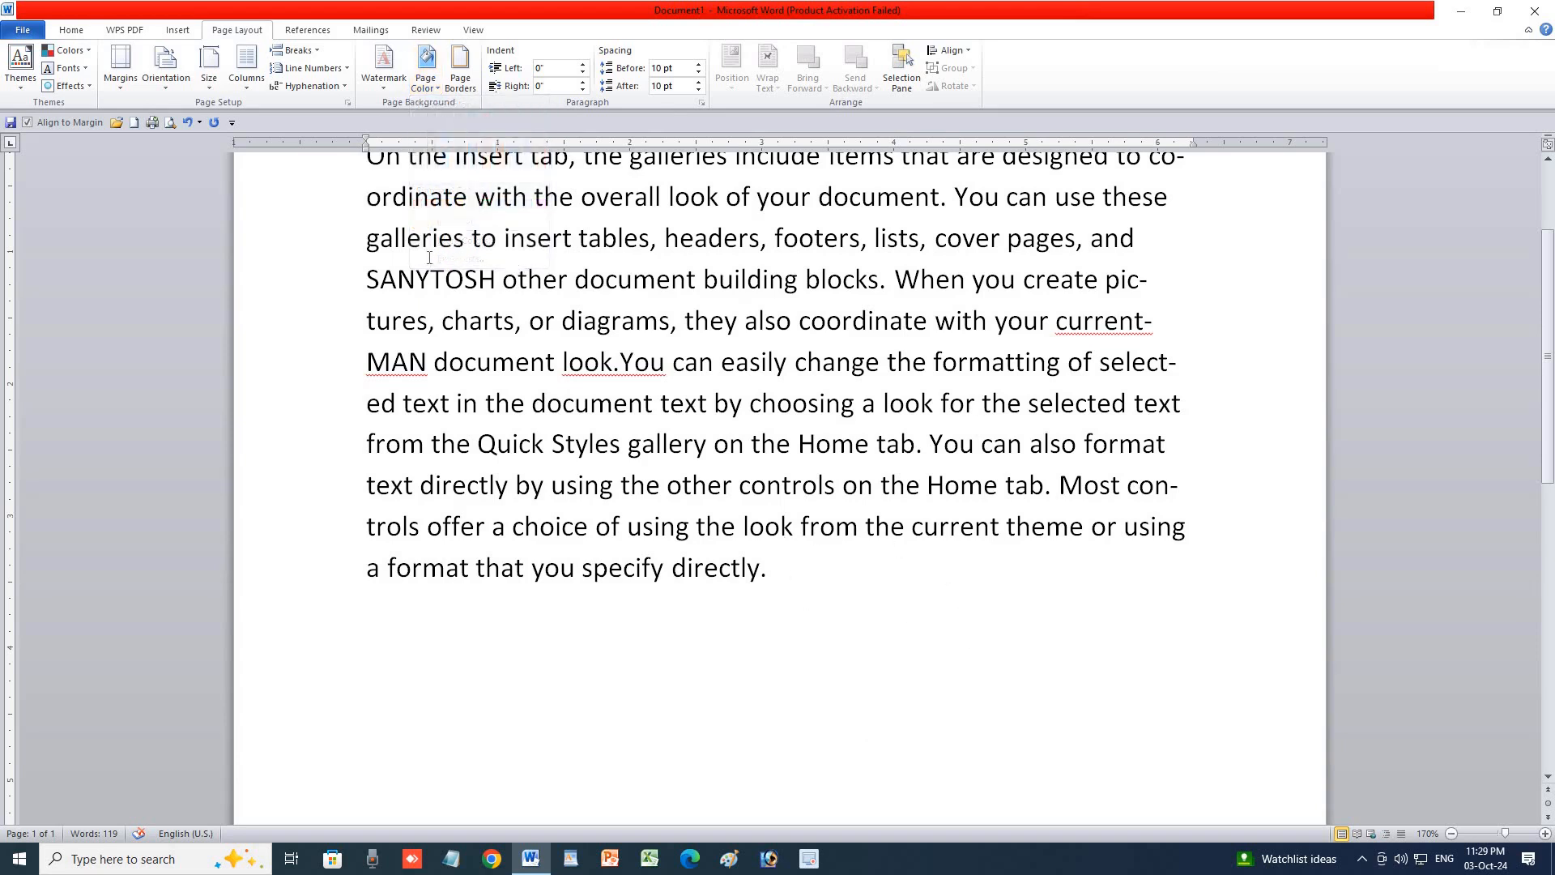
{"action": "left_click_drag", "start_coordinate": [389, 239], "coordinate": [867, 810]}
{"action": "scroll", "coordinate": [685, 469], "scroll_direction": "down", "scroll_amount": 3}
{"action": "scroll", "coordinate": [685, 469], "scroll_direction": "up", "scroll_amount": 3}
{"action": "left_click", "coordinate": [660, 419]}
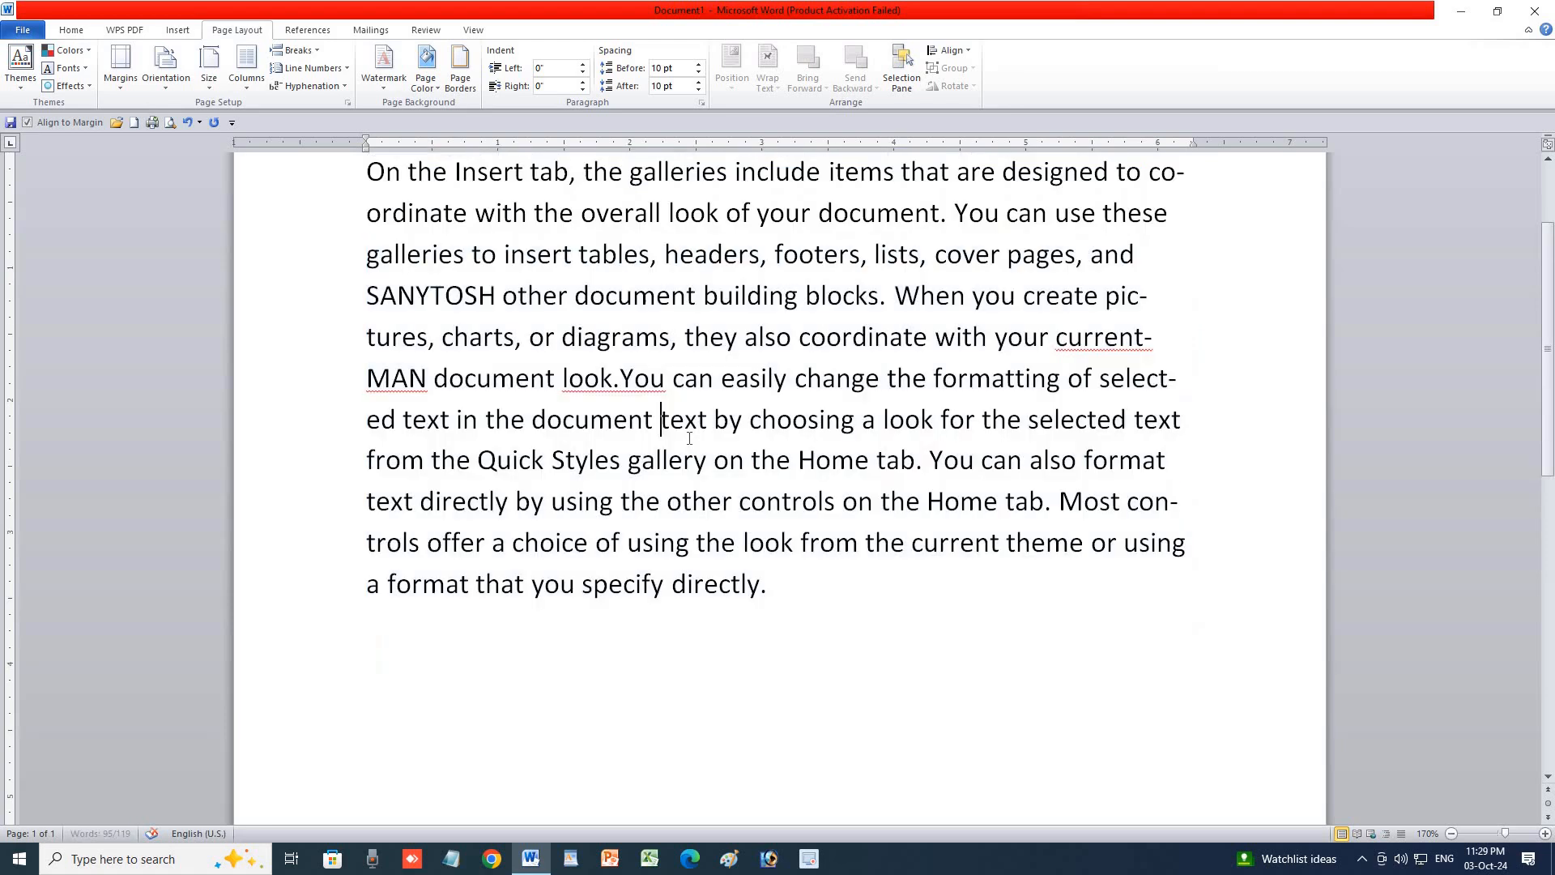
{"action": "left_click", "coordinate": [431, 87]}
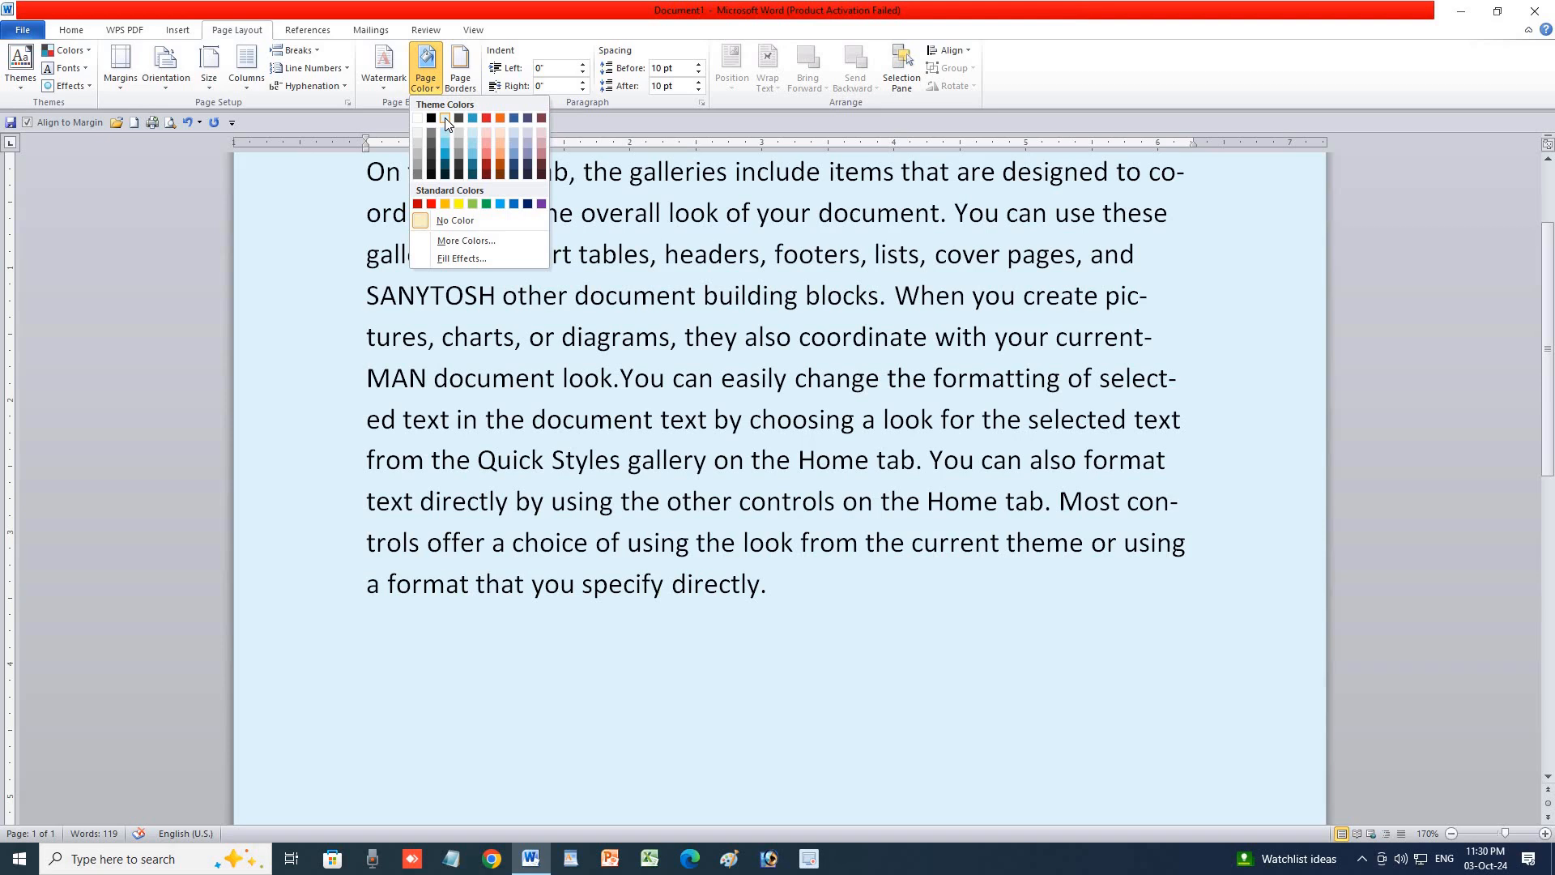
{"action": "left_click", "coordinate": [444, 118]}
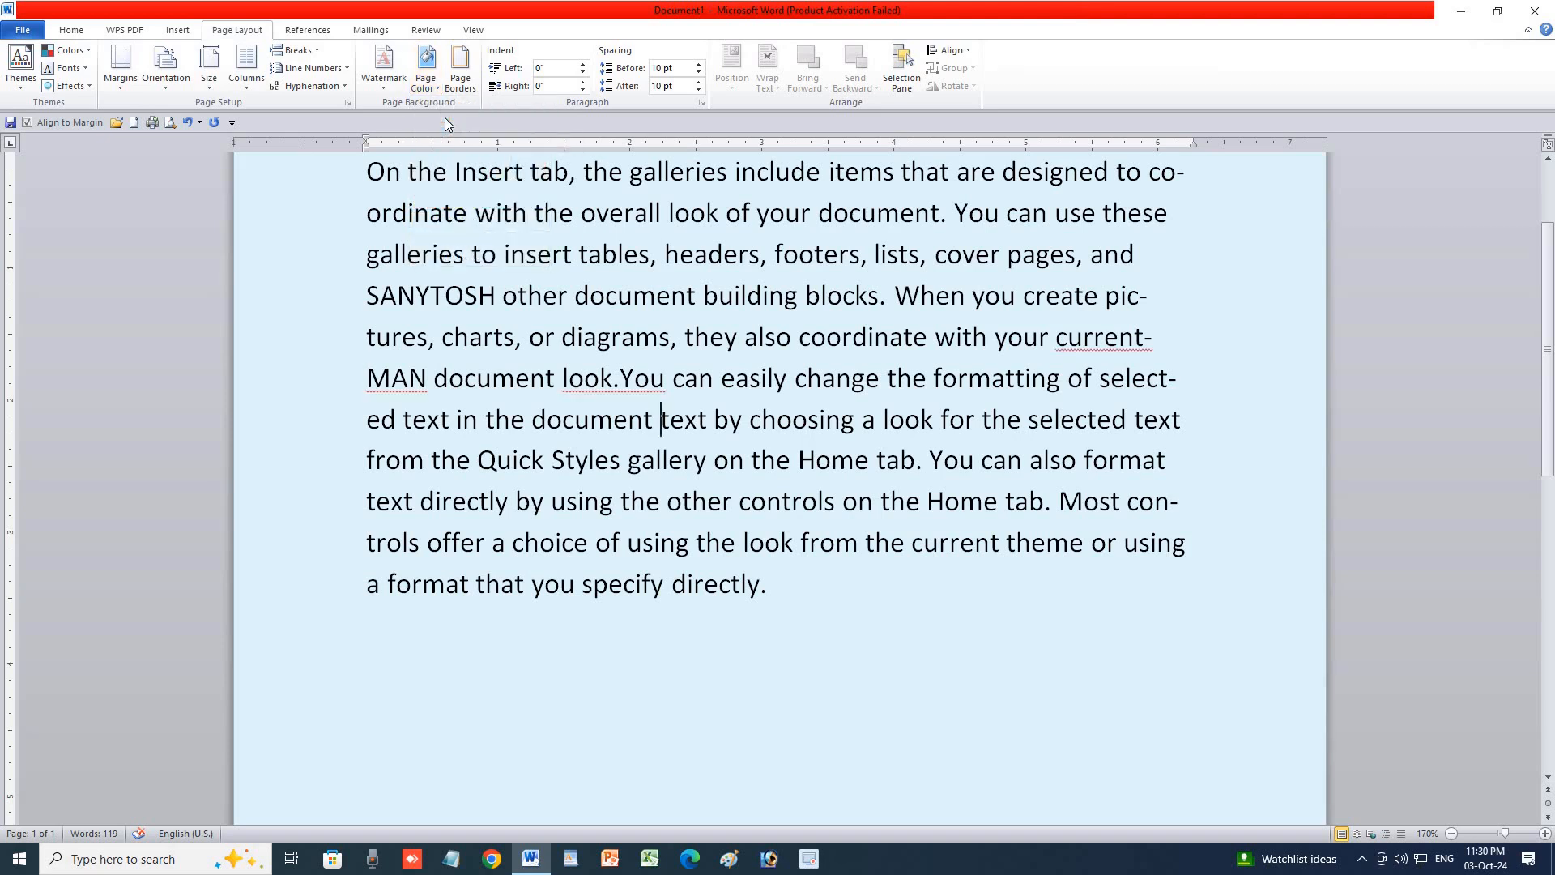
Change the page background to purple from the More Colors hexagon.
{"action": "left_click", "coordinate": [426, 80]}
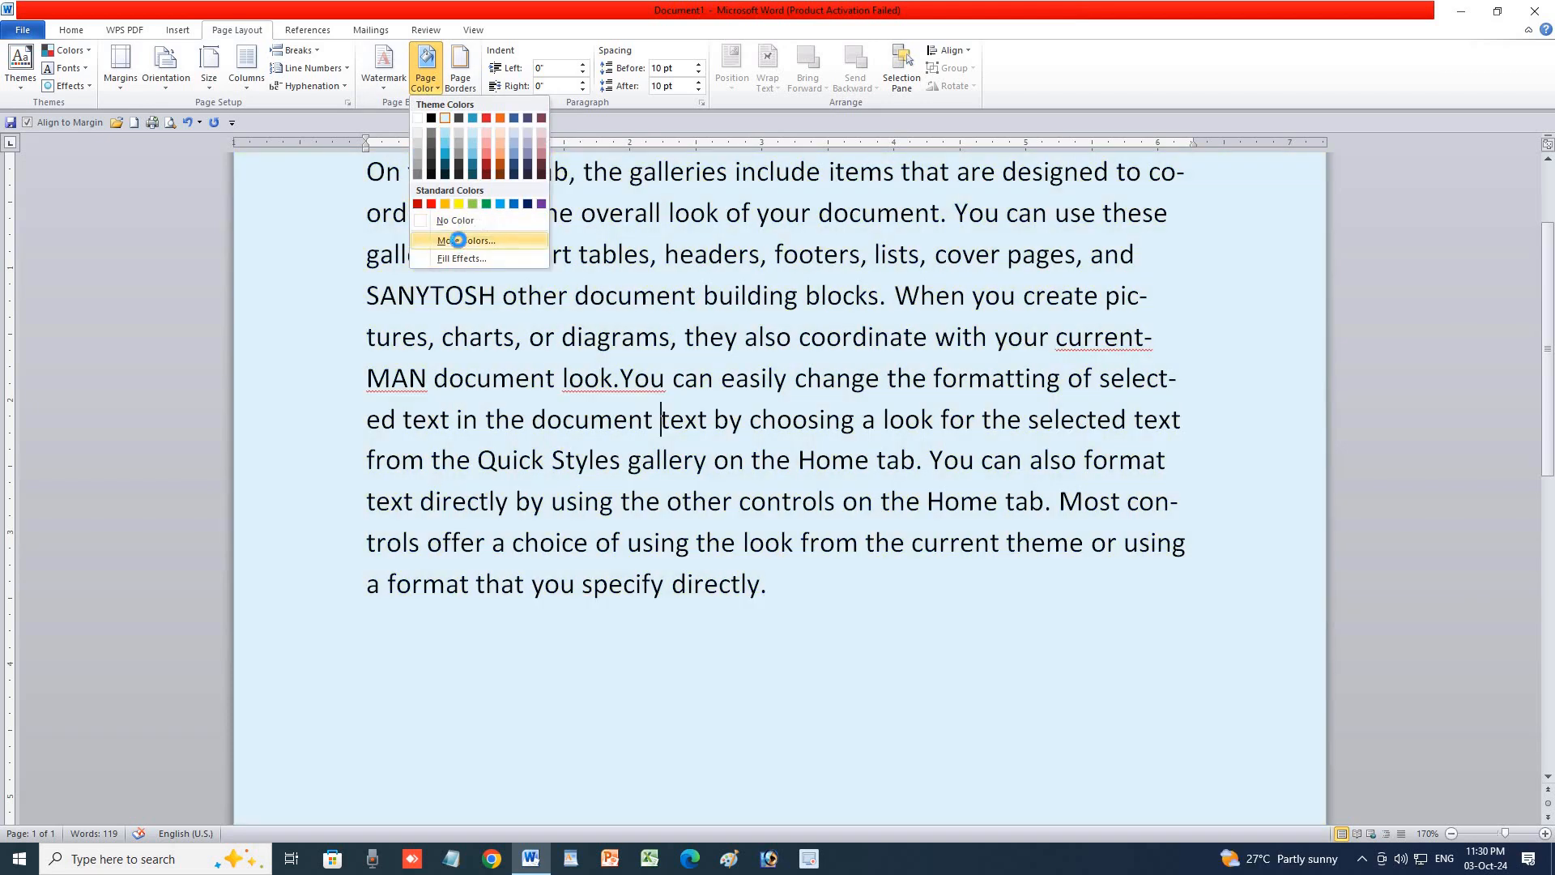
{"action": "left_click", "coordinate": [466, 241]}
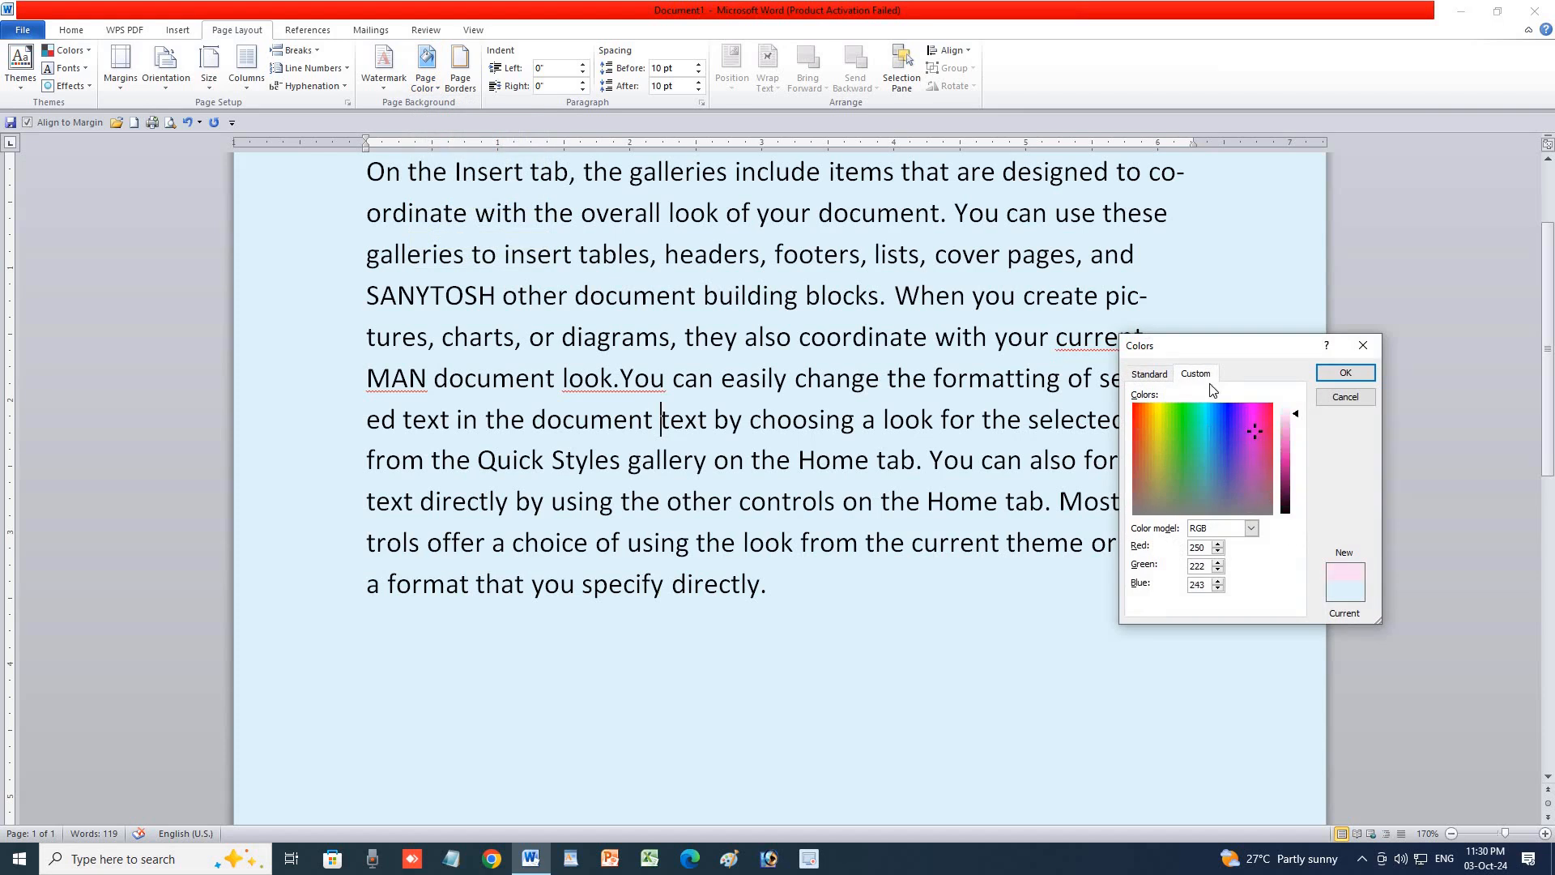
{"action": "left_click", "coordinate": [1150, 373]}
{"action": "left_click", "coordinate": [1242, 451]}
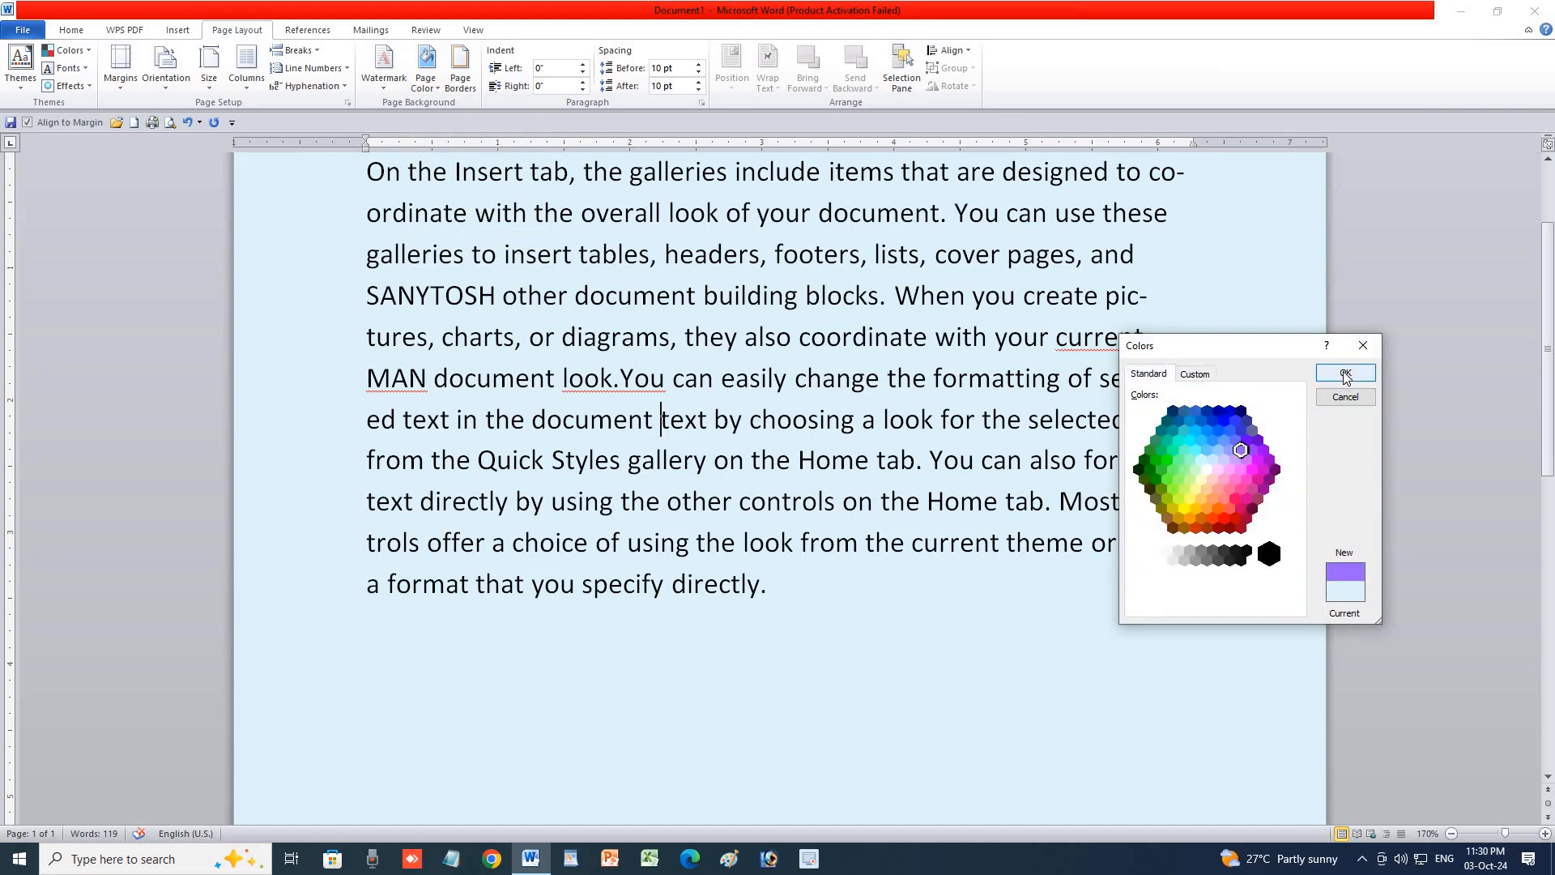
{"action": "left_click", "coordinate": [1345, 373]}
Apply a purple gradient fill effect, then set Page Color to No Color.
{"action": "left_click", "coordinate": [421, 95]}
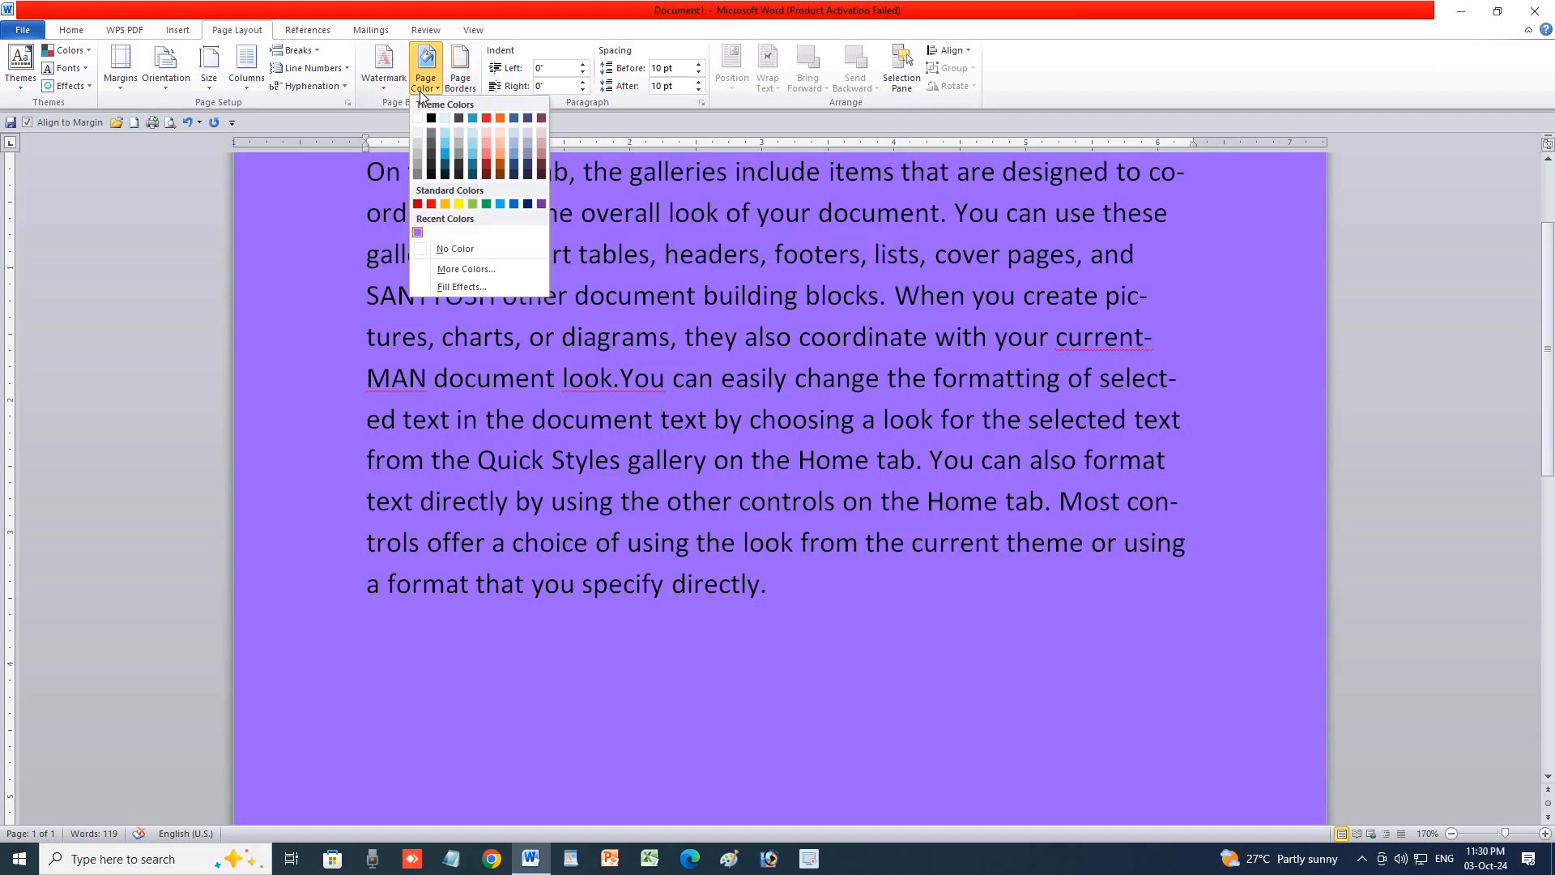
{"action": "left_click", "coordinate": [458, 286]}
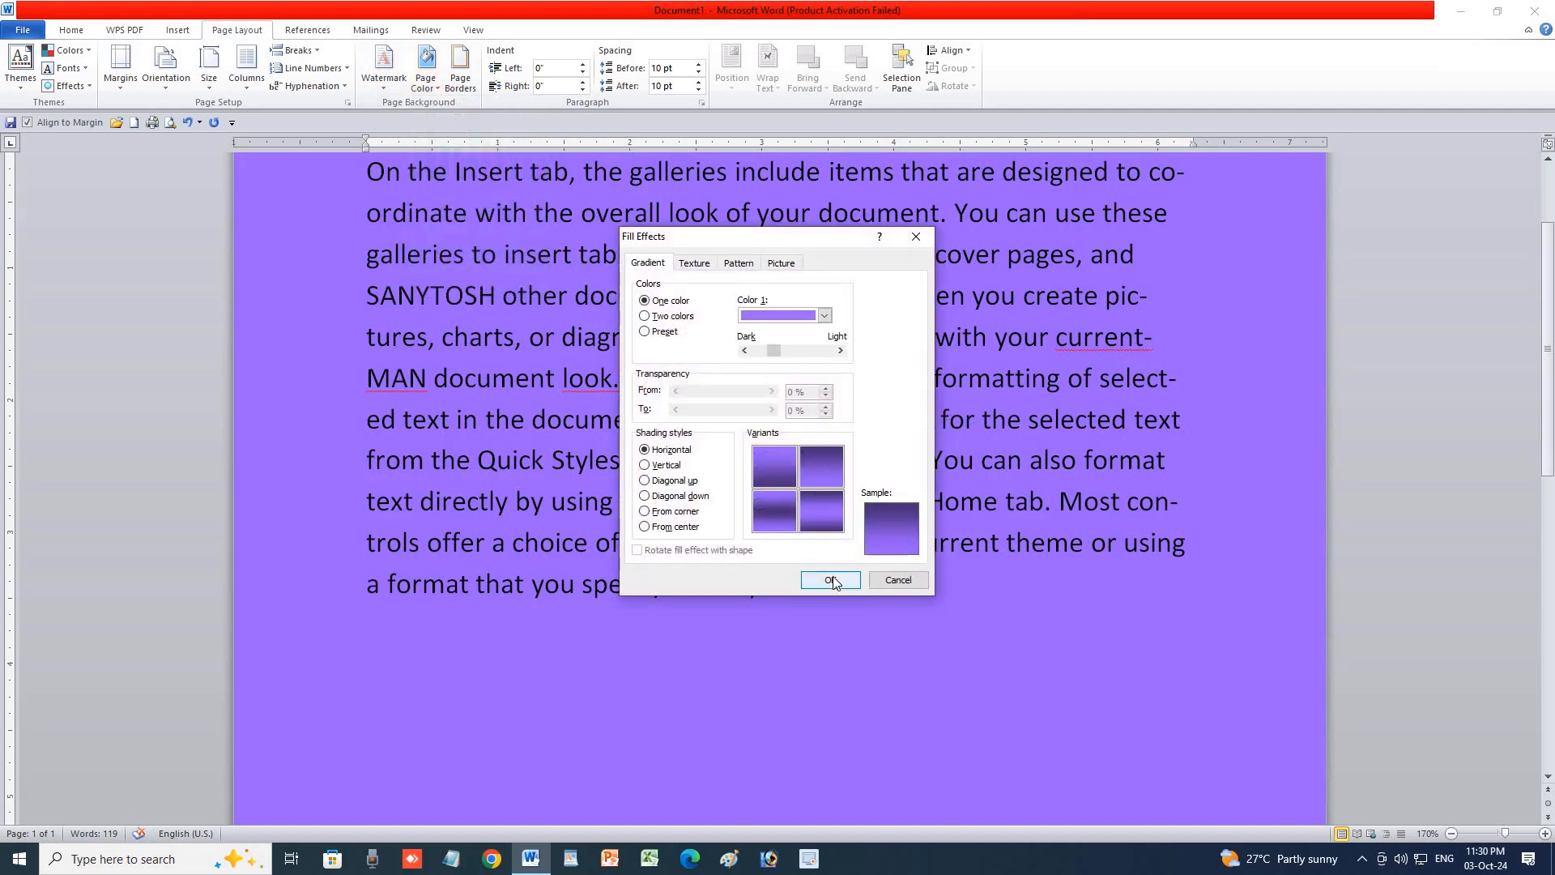
{"action": "left_click", "coordinate": [832, 581]}
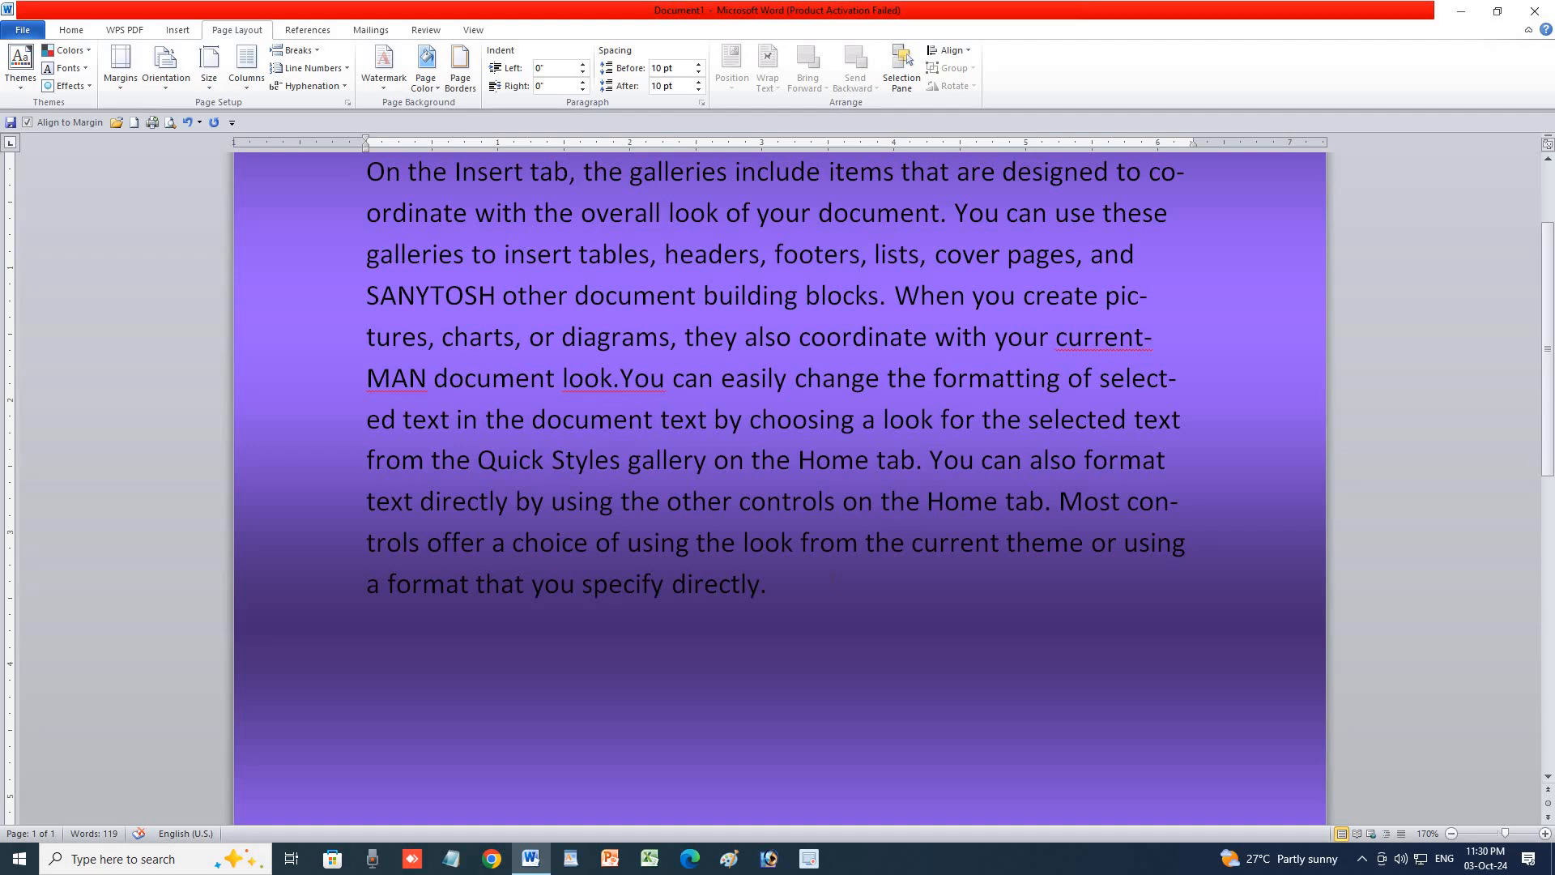
{"action": "left_click", "coordinate": [427, 77]}
{"action": "left_click", "coordinate": [449, 249]}
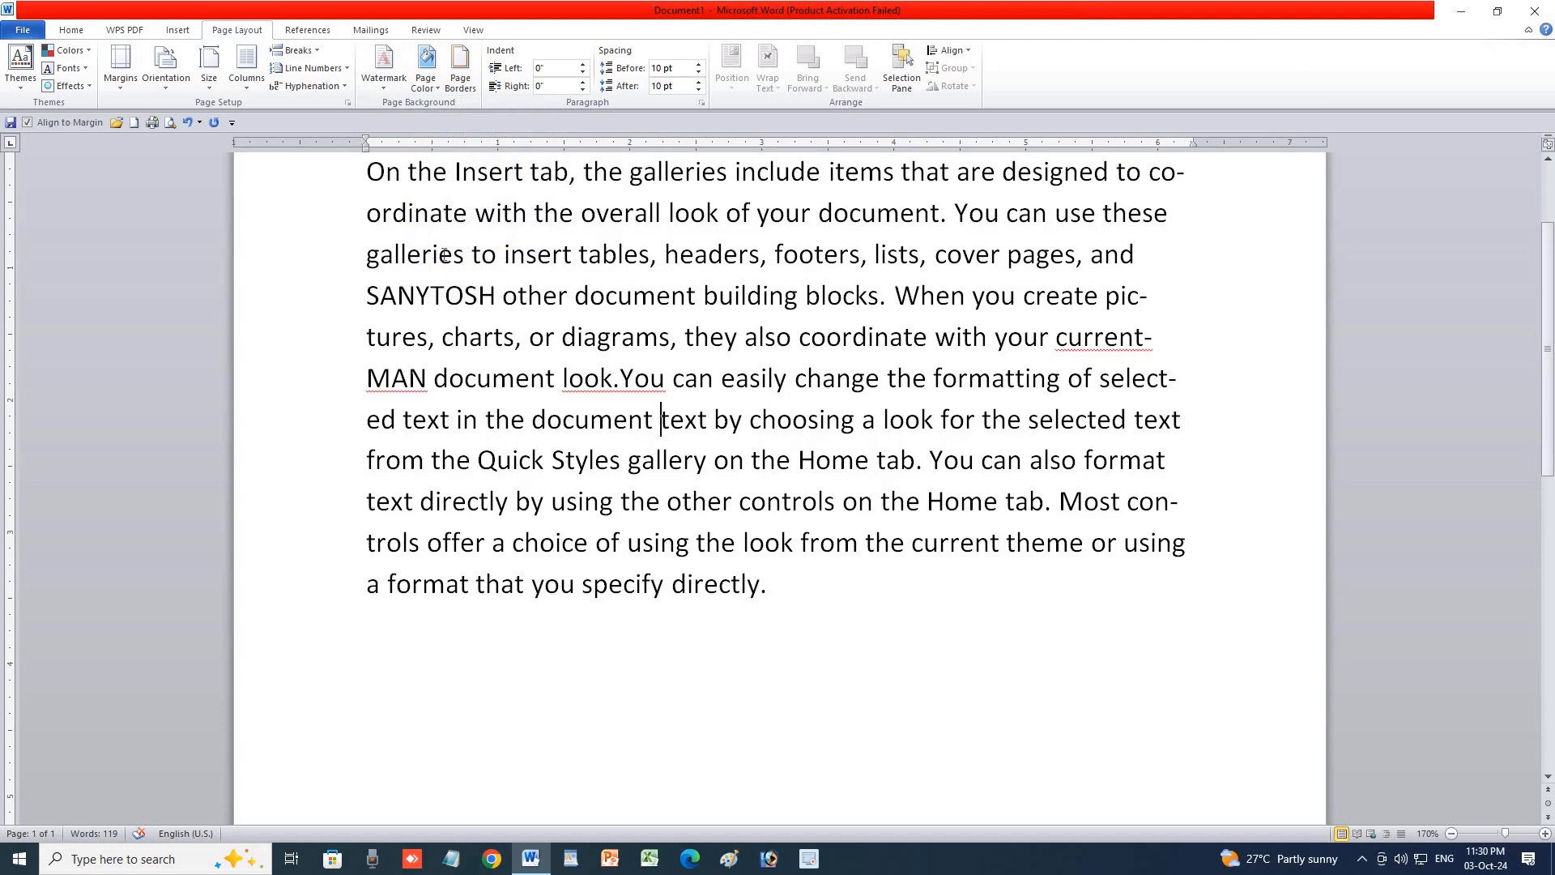
Give the page a dashed box border.
{"action": "left_click", "coordinate": [460, 81]}
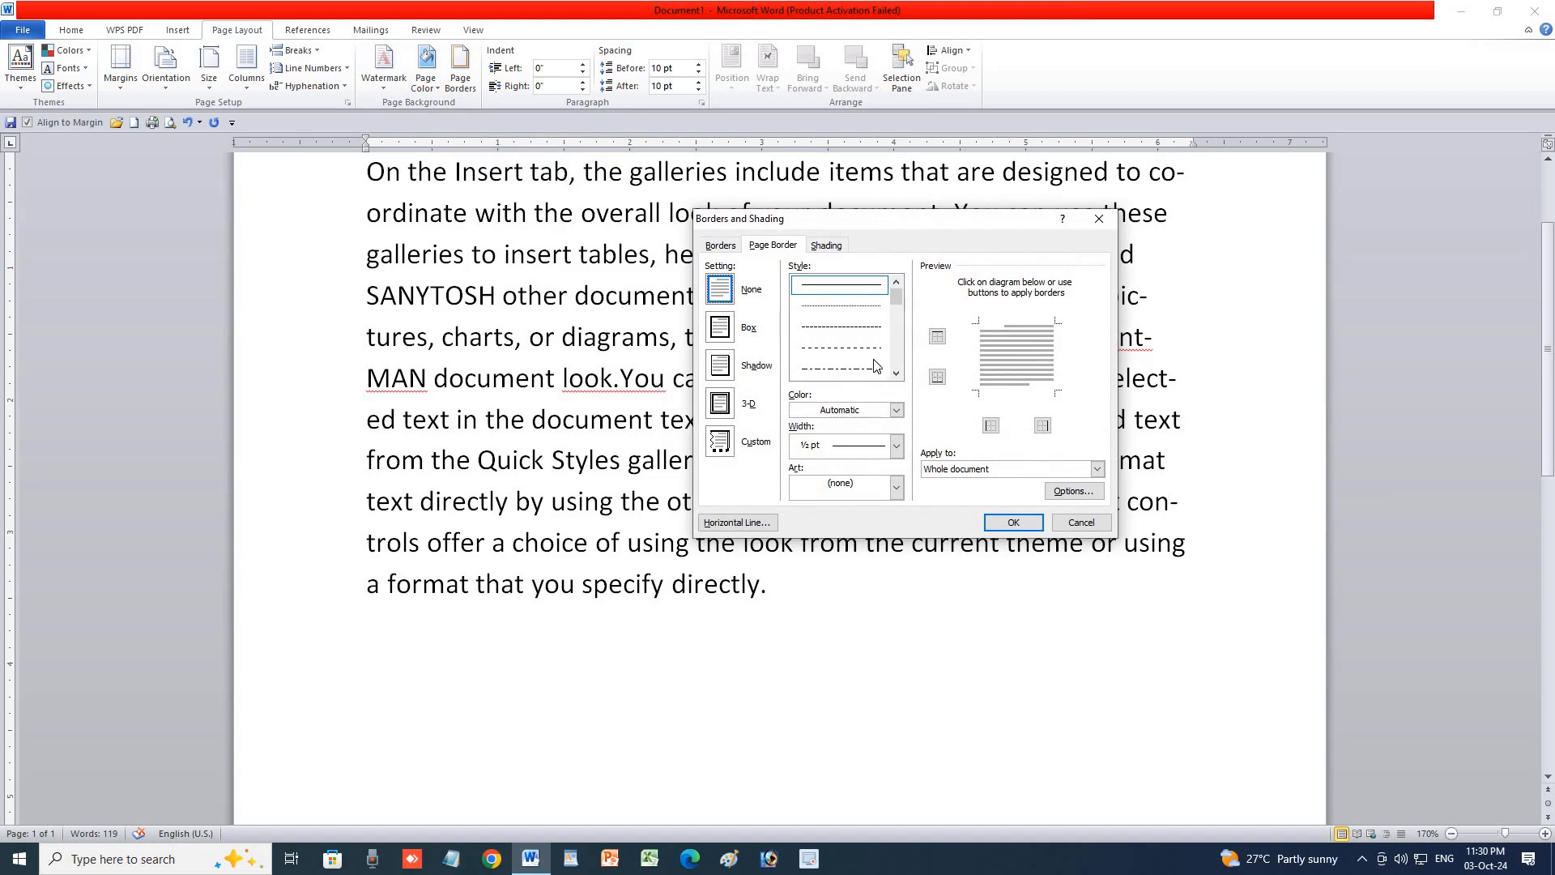
{"action": "left_click", "coordinate": [859, 328]}
{"action": "left_click", "coordinate": [1011, 521]}
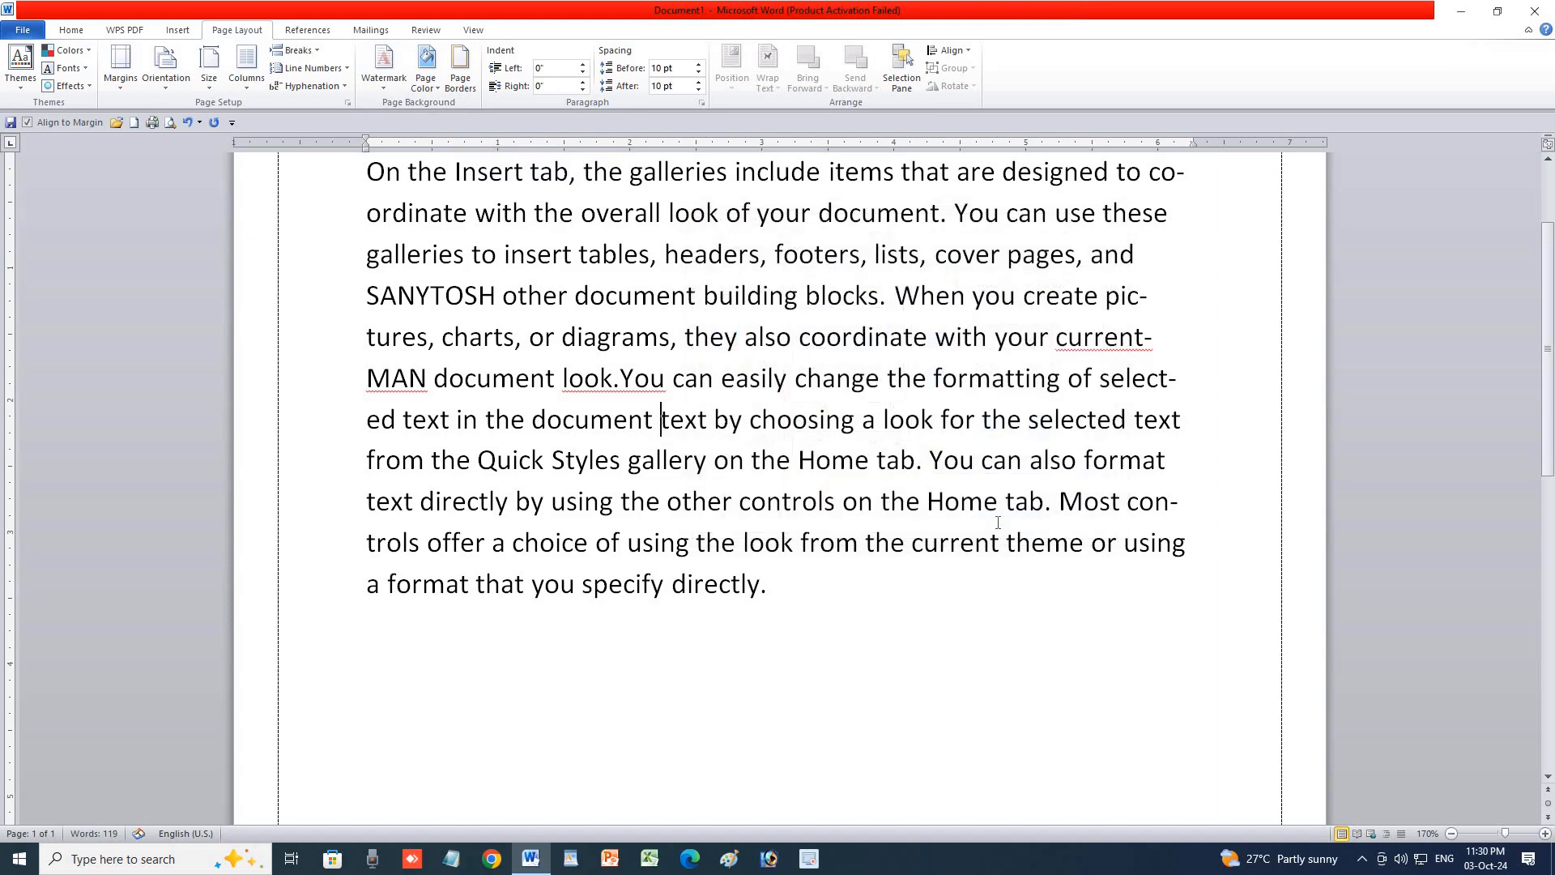
{"action": "scroll", "coordinate": [1210, 527], "scroll_direction": "down", "scroll_amount": 8}
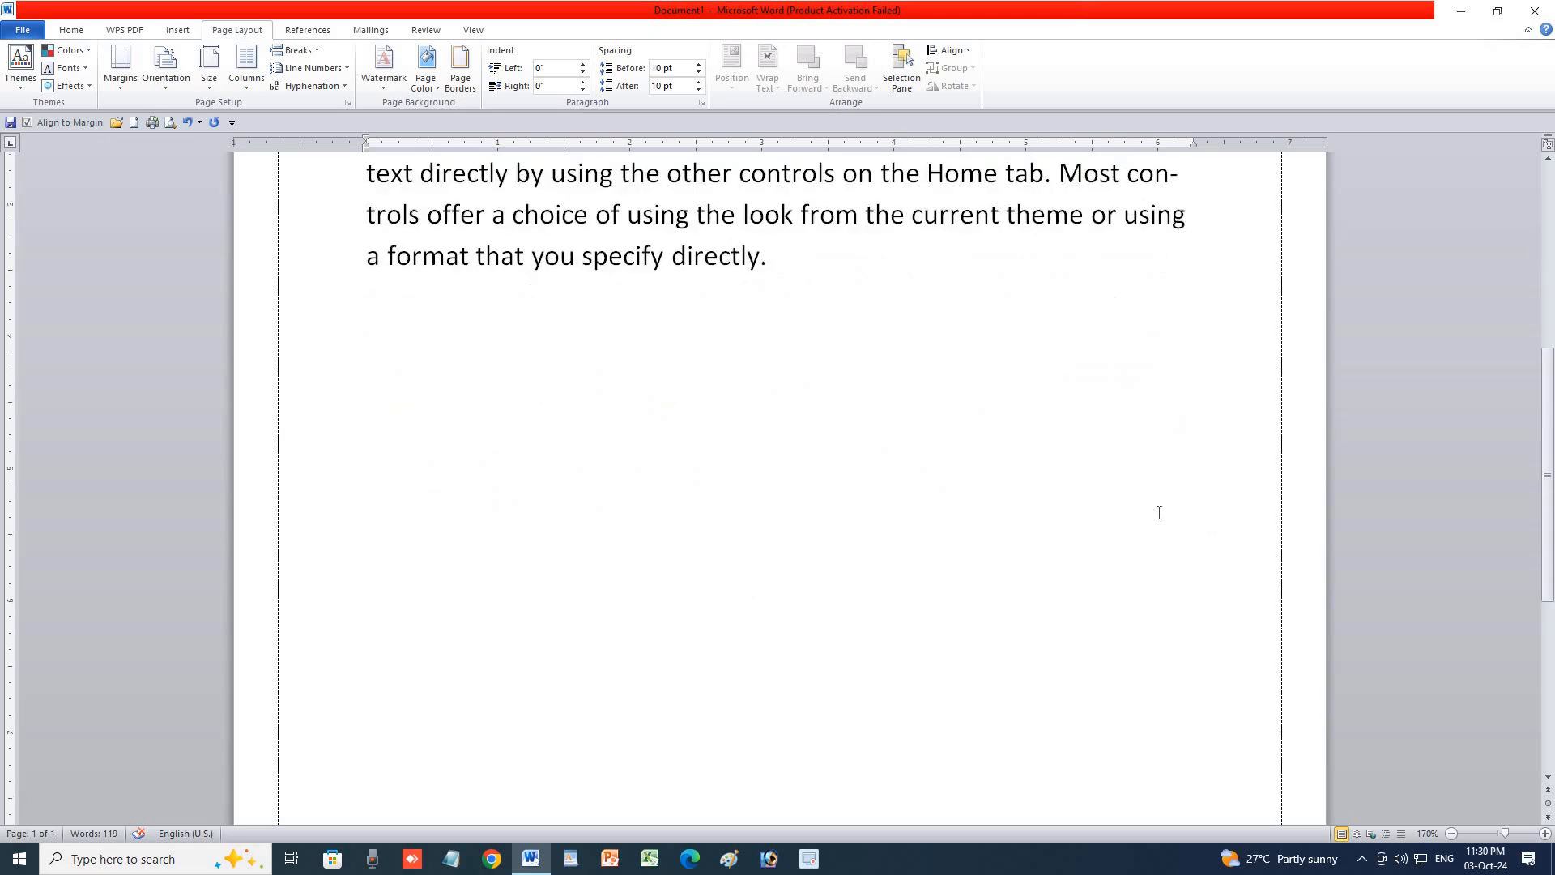
{"action": "scroll", "coordinate": [1137, 639], "scroll_direction": "up", "scroll_amount": 10}
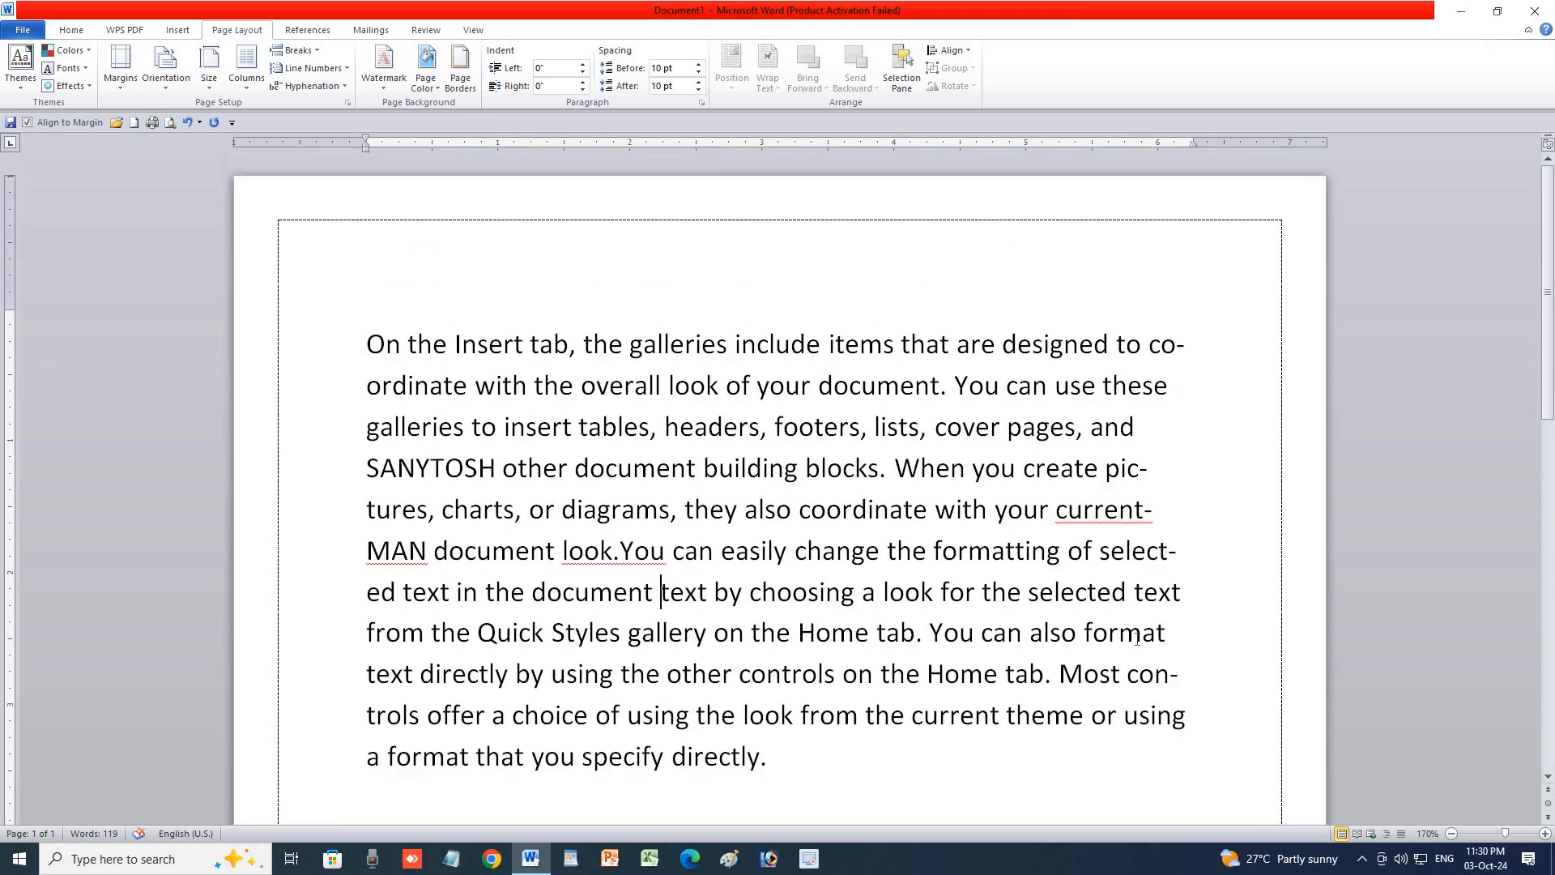
Change the page border to a thick hatched style.
{"action": "left_click", "coordinate": [460, 69]}
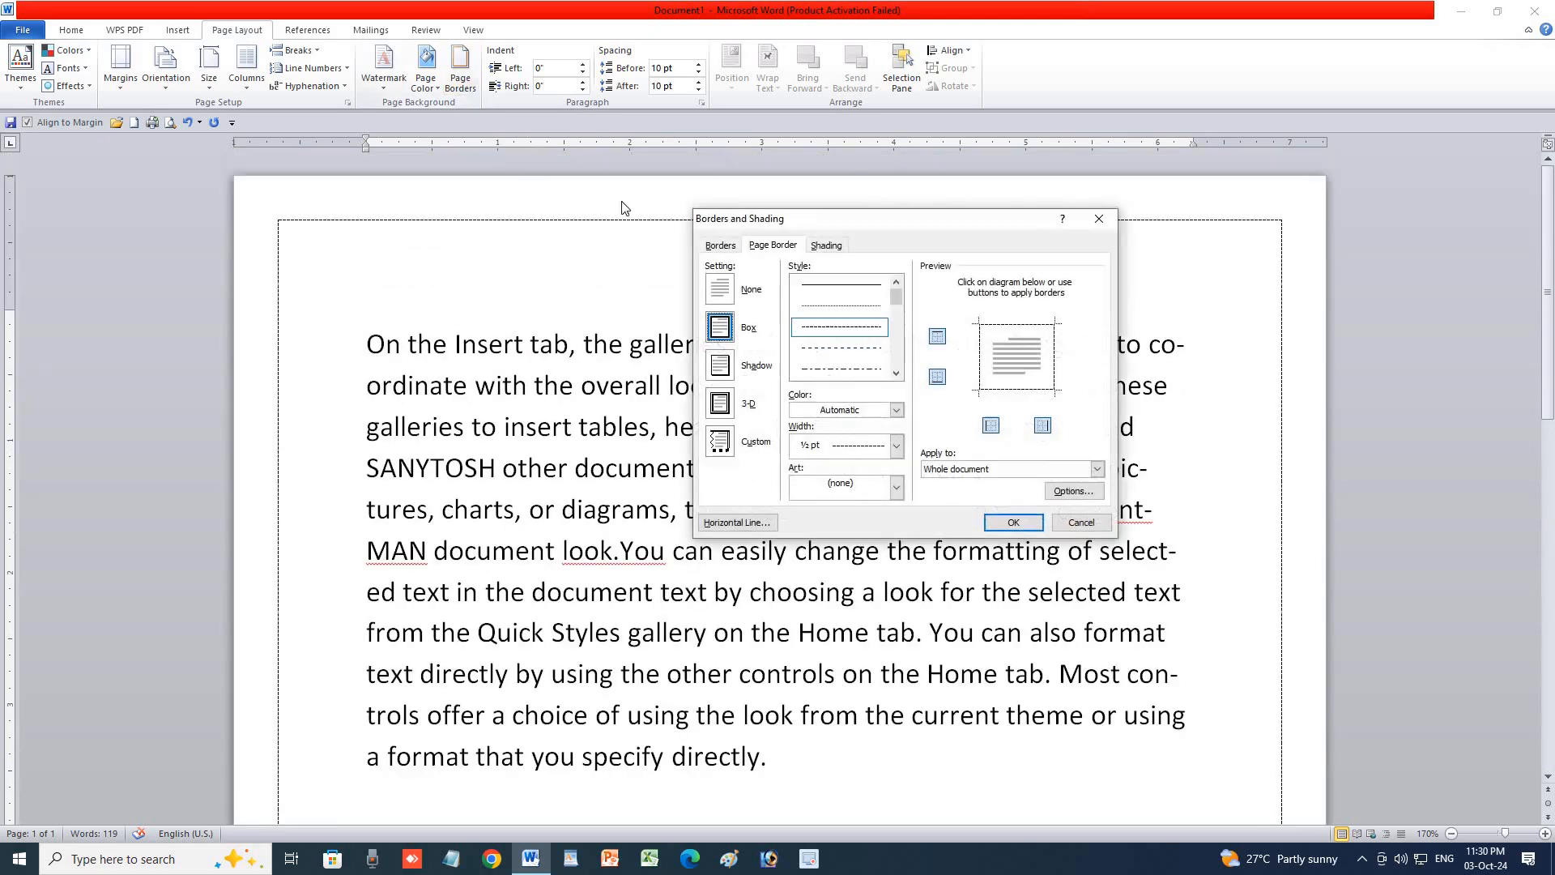
{"action": "scroll", "coordinate": [865, 366], "scroll_direction": "down", "scroll_amount": 5}
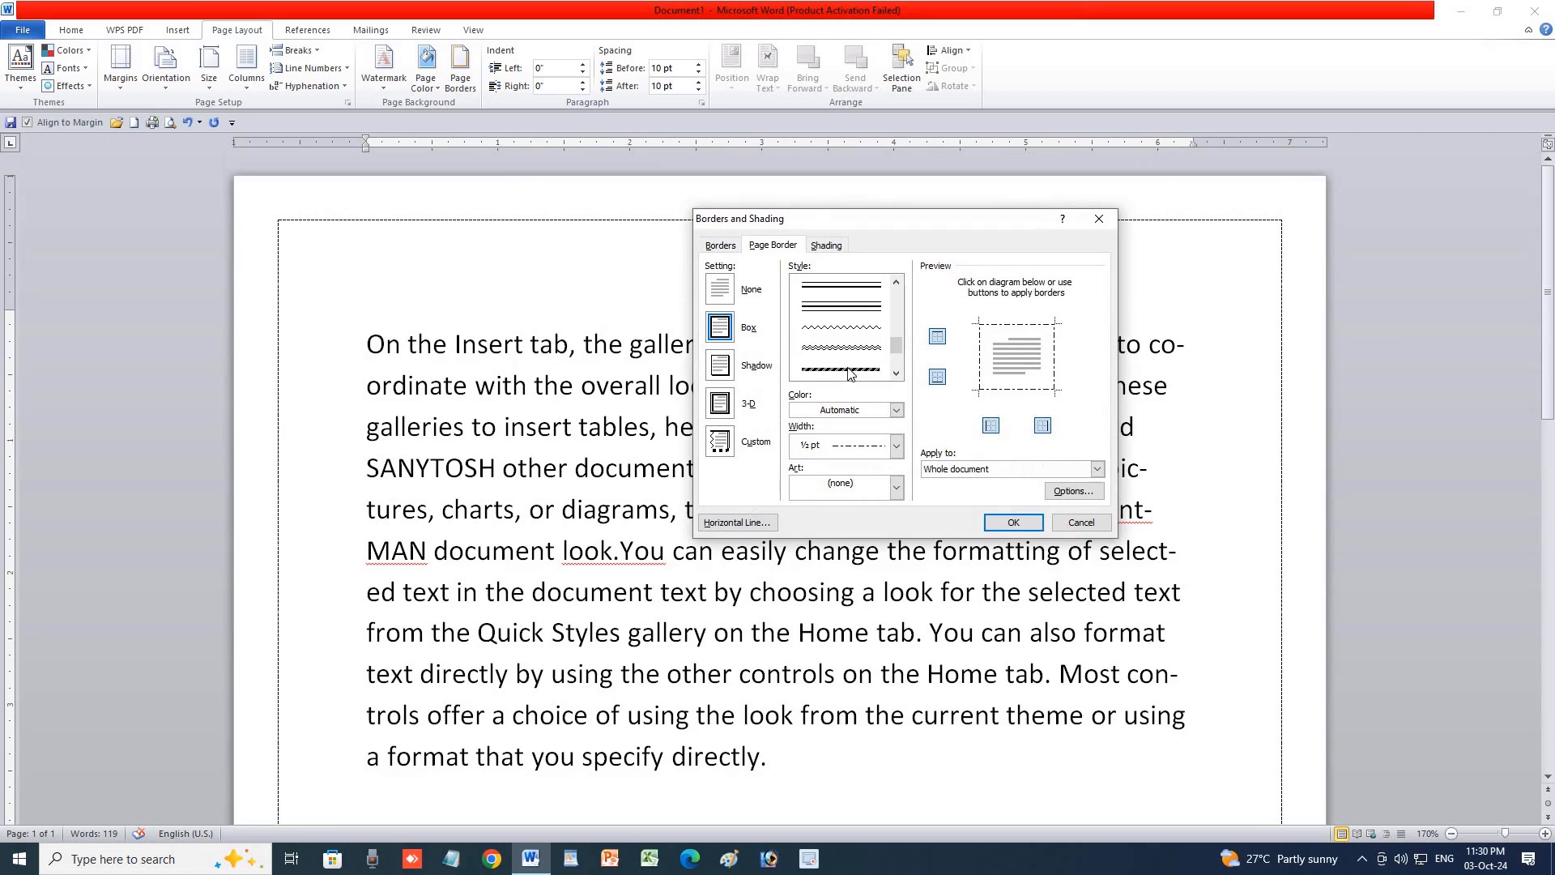
{"action": "left_click", "coordinate": [855, 371]}
{"action": "left_click", "coordinate": [1013, 522]}
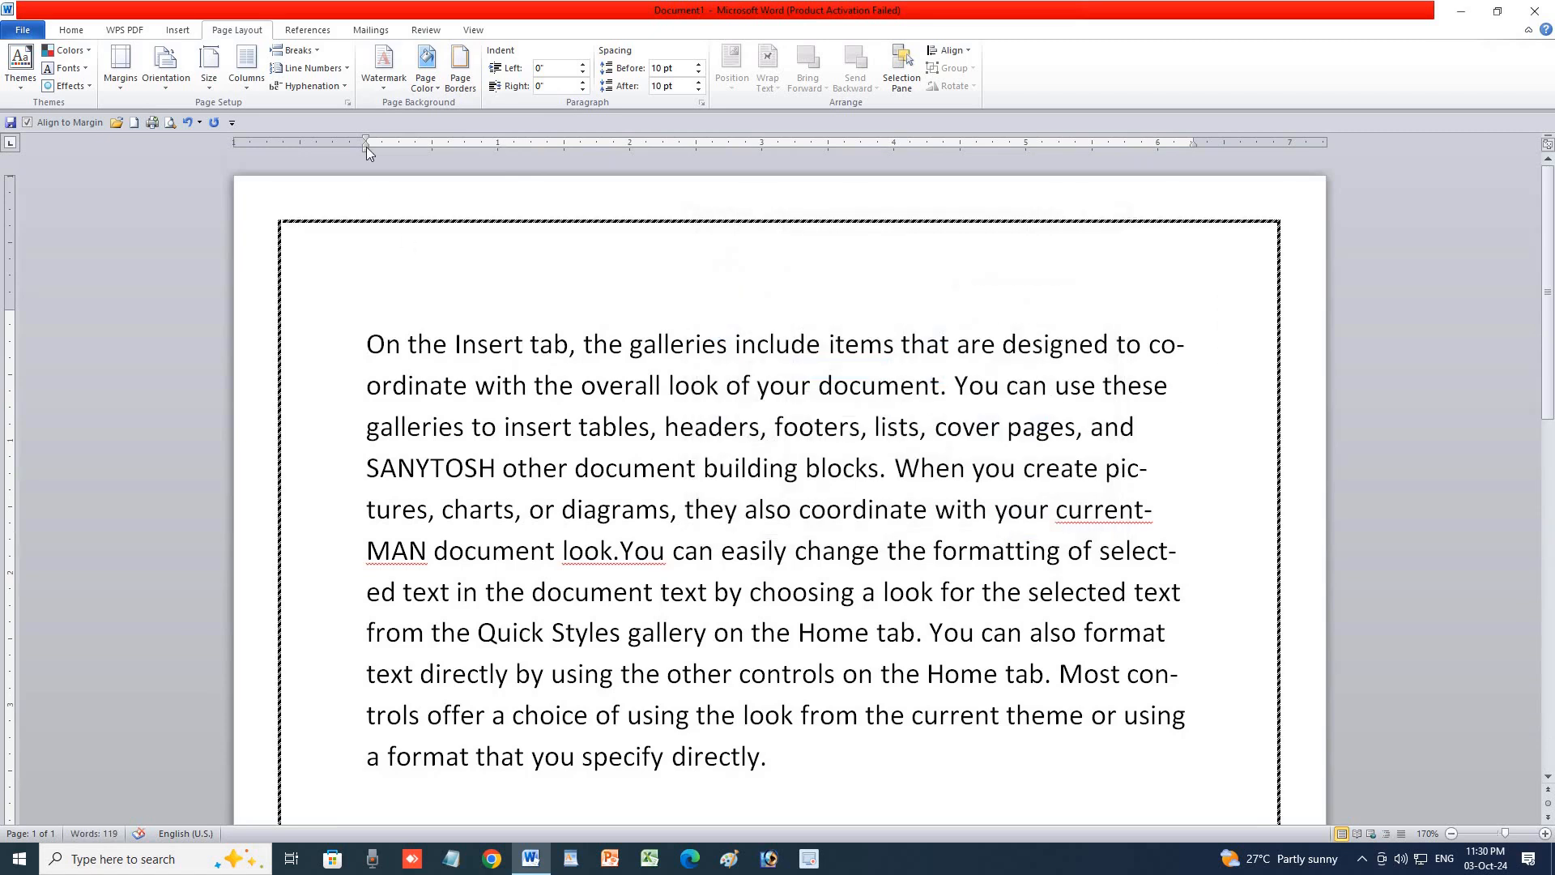
Make the page border red.
{"action": "left_click", "coordinate": [460, 69]}
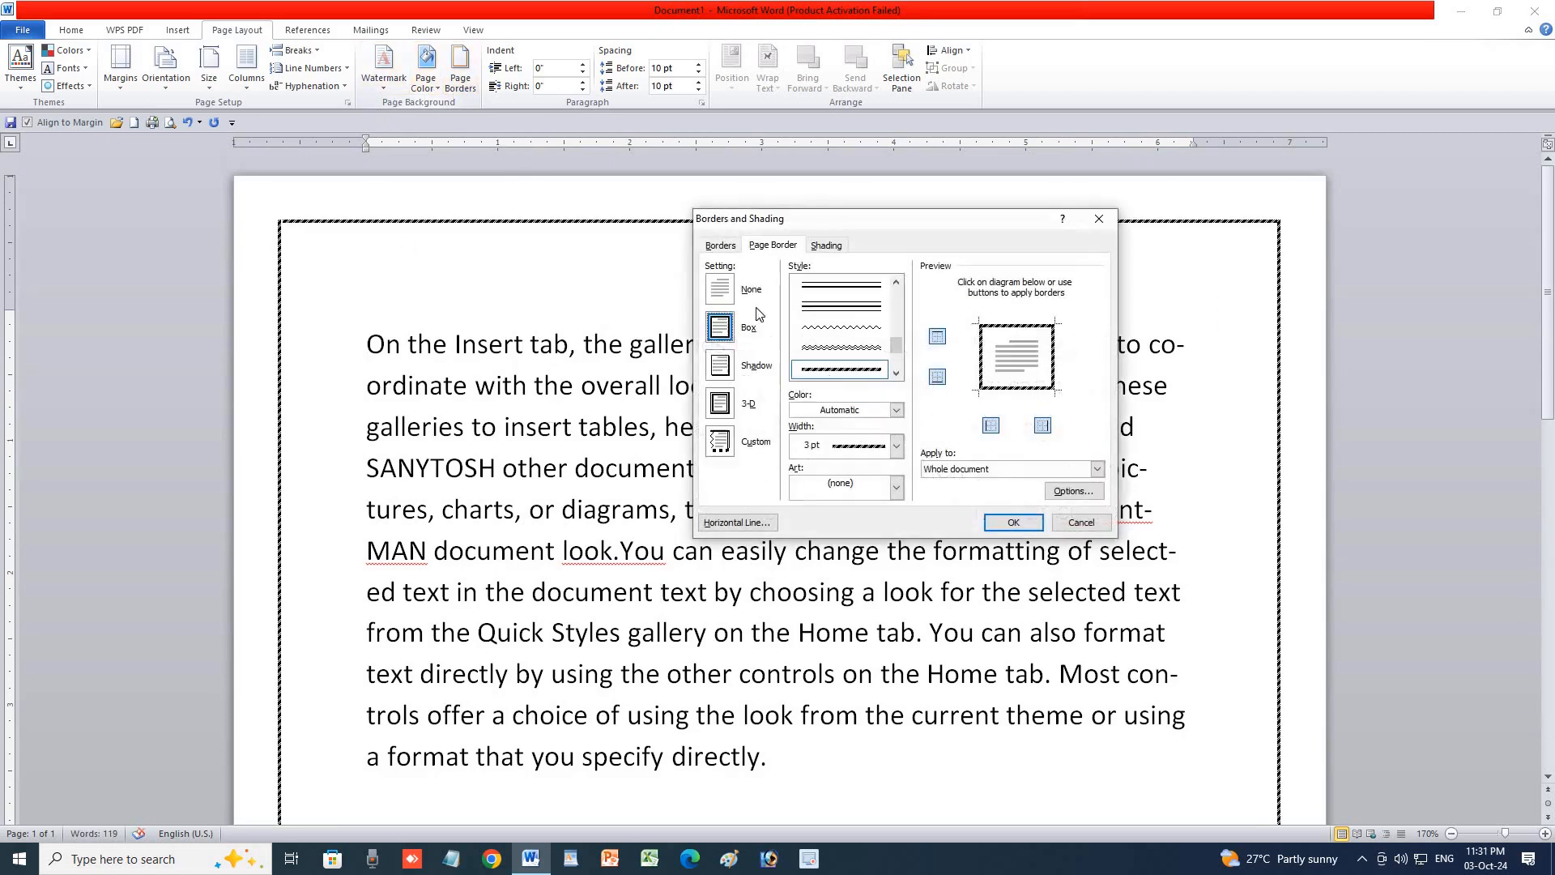
{"action": "left_click", "coordinate": [867, 409]}
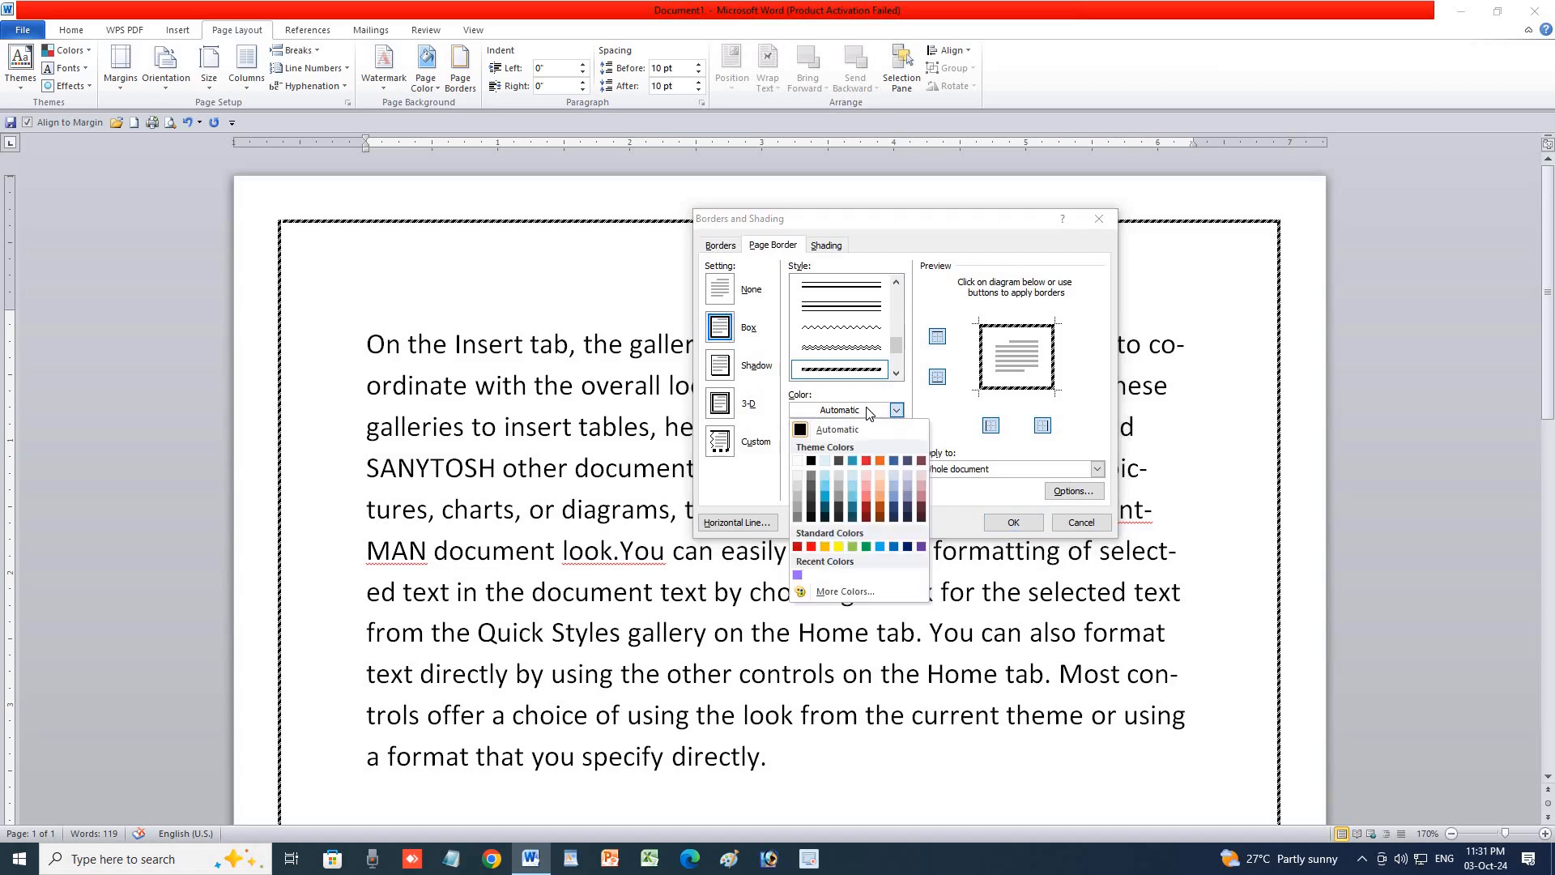
{"action": "left_click", "coordinate": [811, 547]}
{"action": "left_click", "coordinate": [1005, 523]}
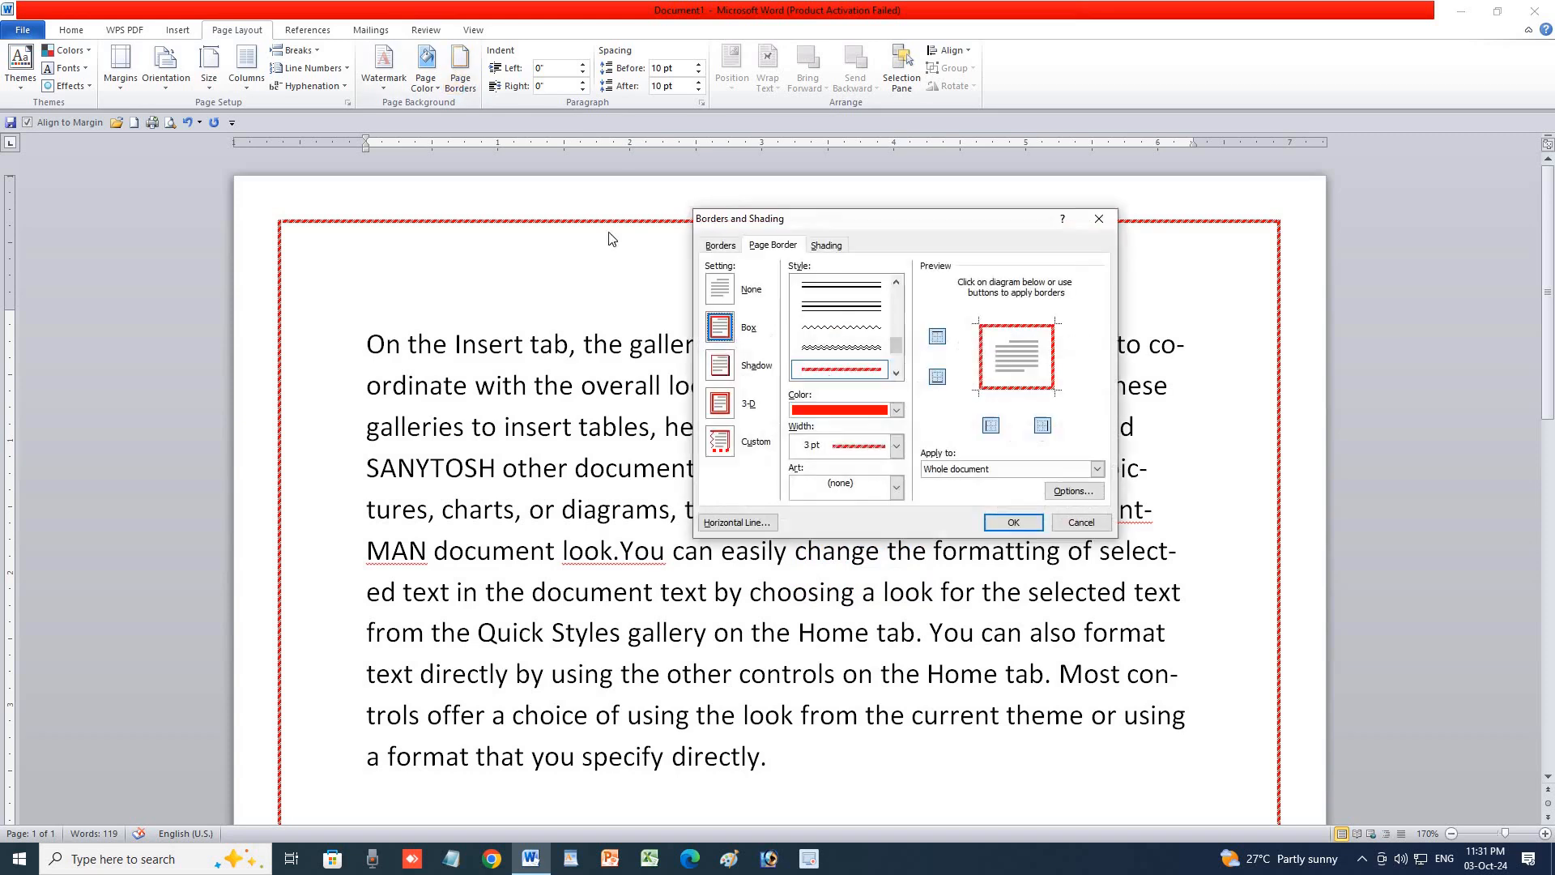
Switch the page border to the wavy double-line style, keeping the width at 3 pt.
{"action": "left_click", "coordinate": [460, 69]}
{"action": "left_click", "coordinate": [896, 445]}
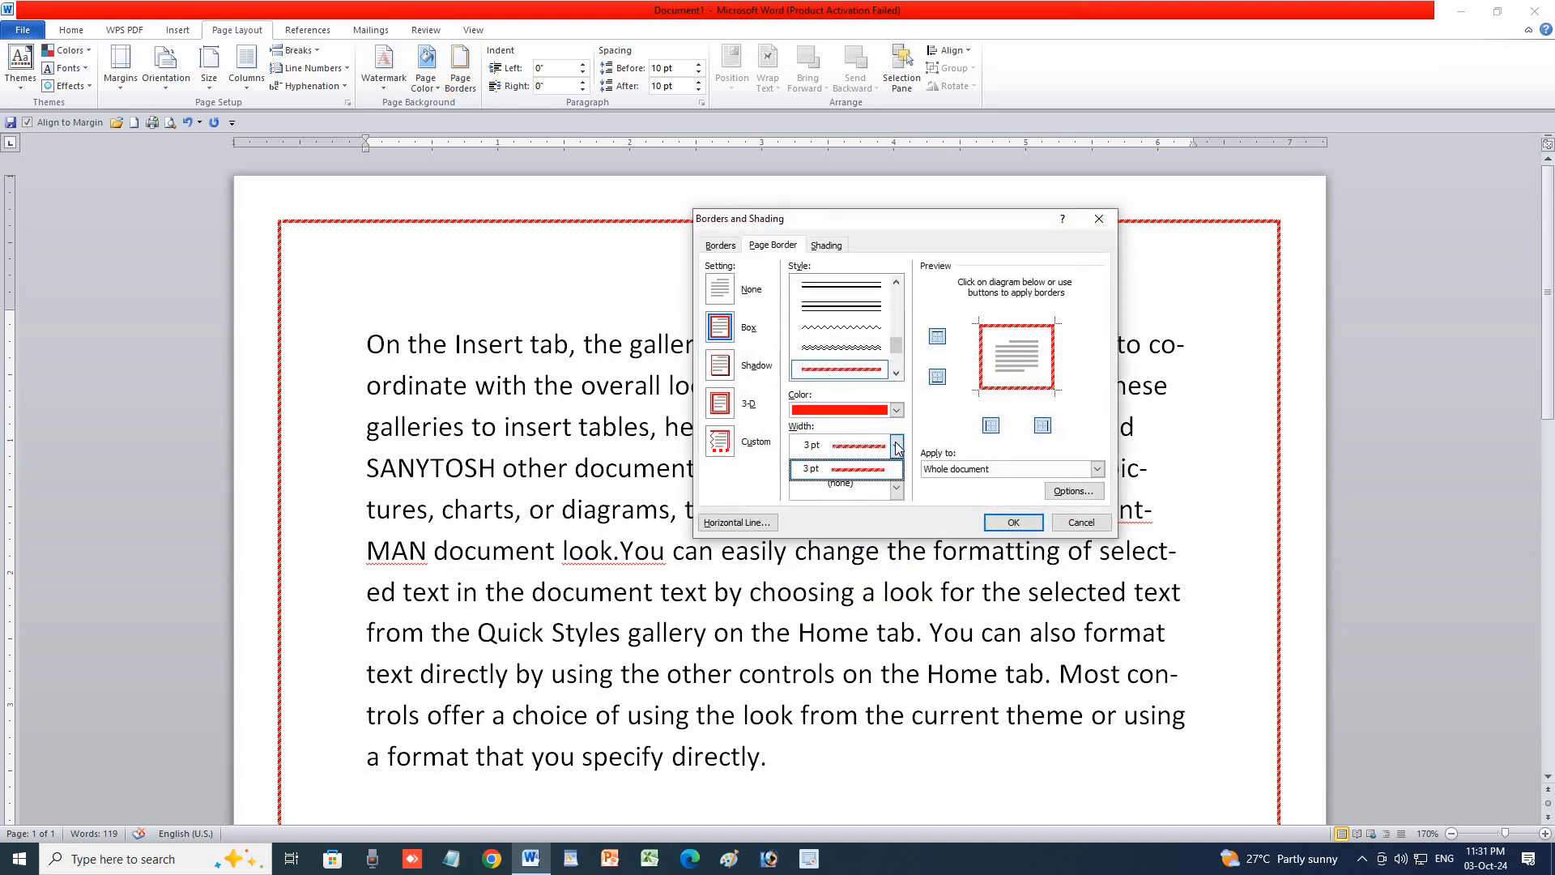
{"action": "left_click", "coordinate": [897, 446]}
{"action": "left_click", "coordinate": [879, 350]}
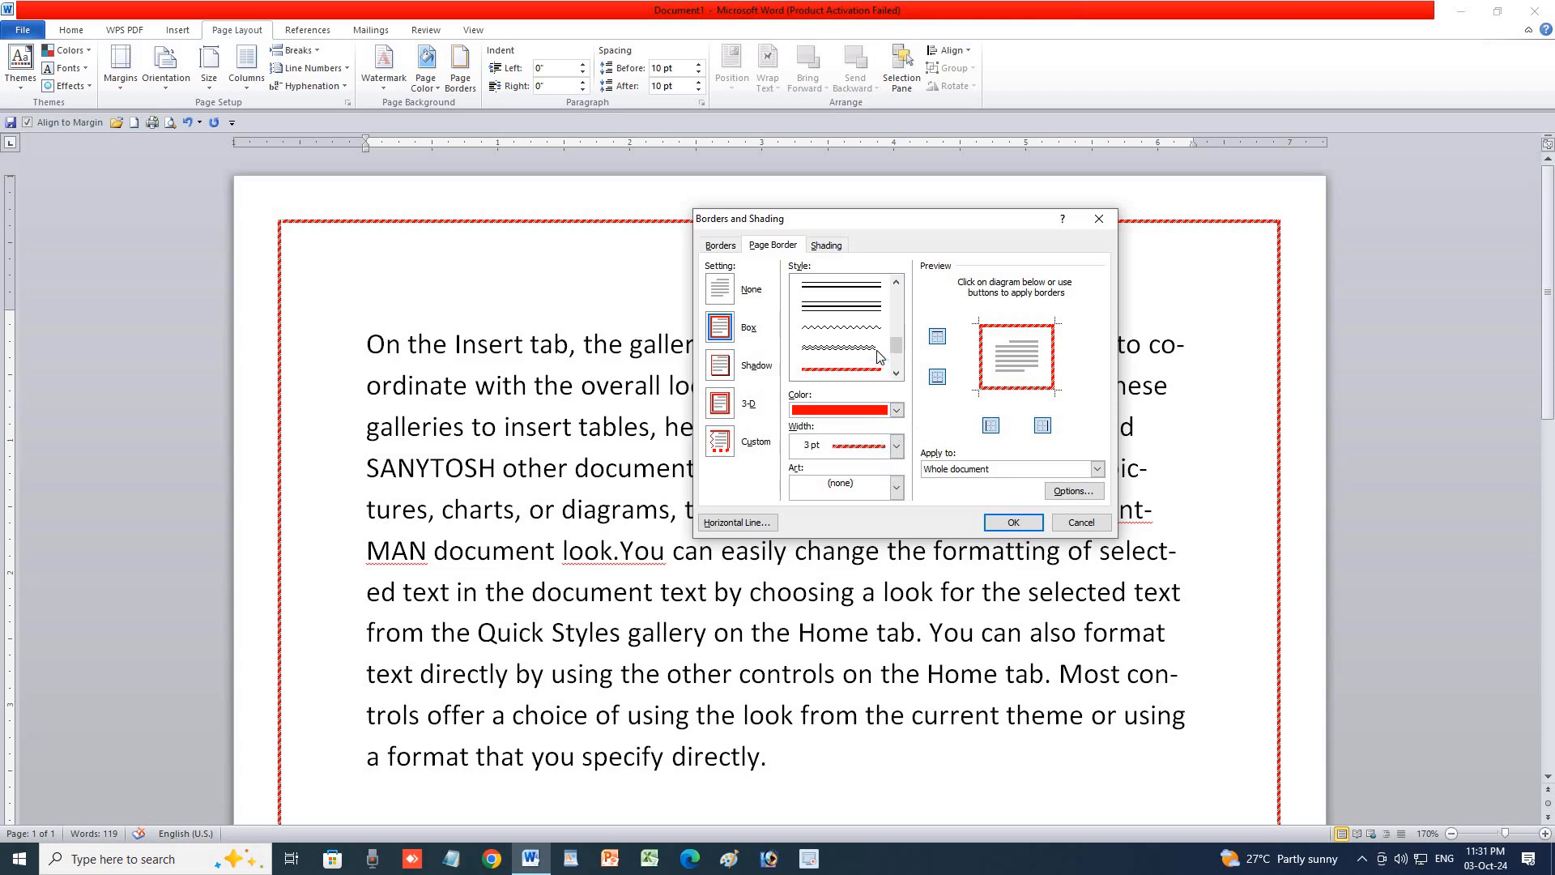
{"action": "left_click", "coordinate": [997, 521]}
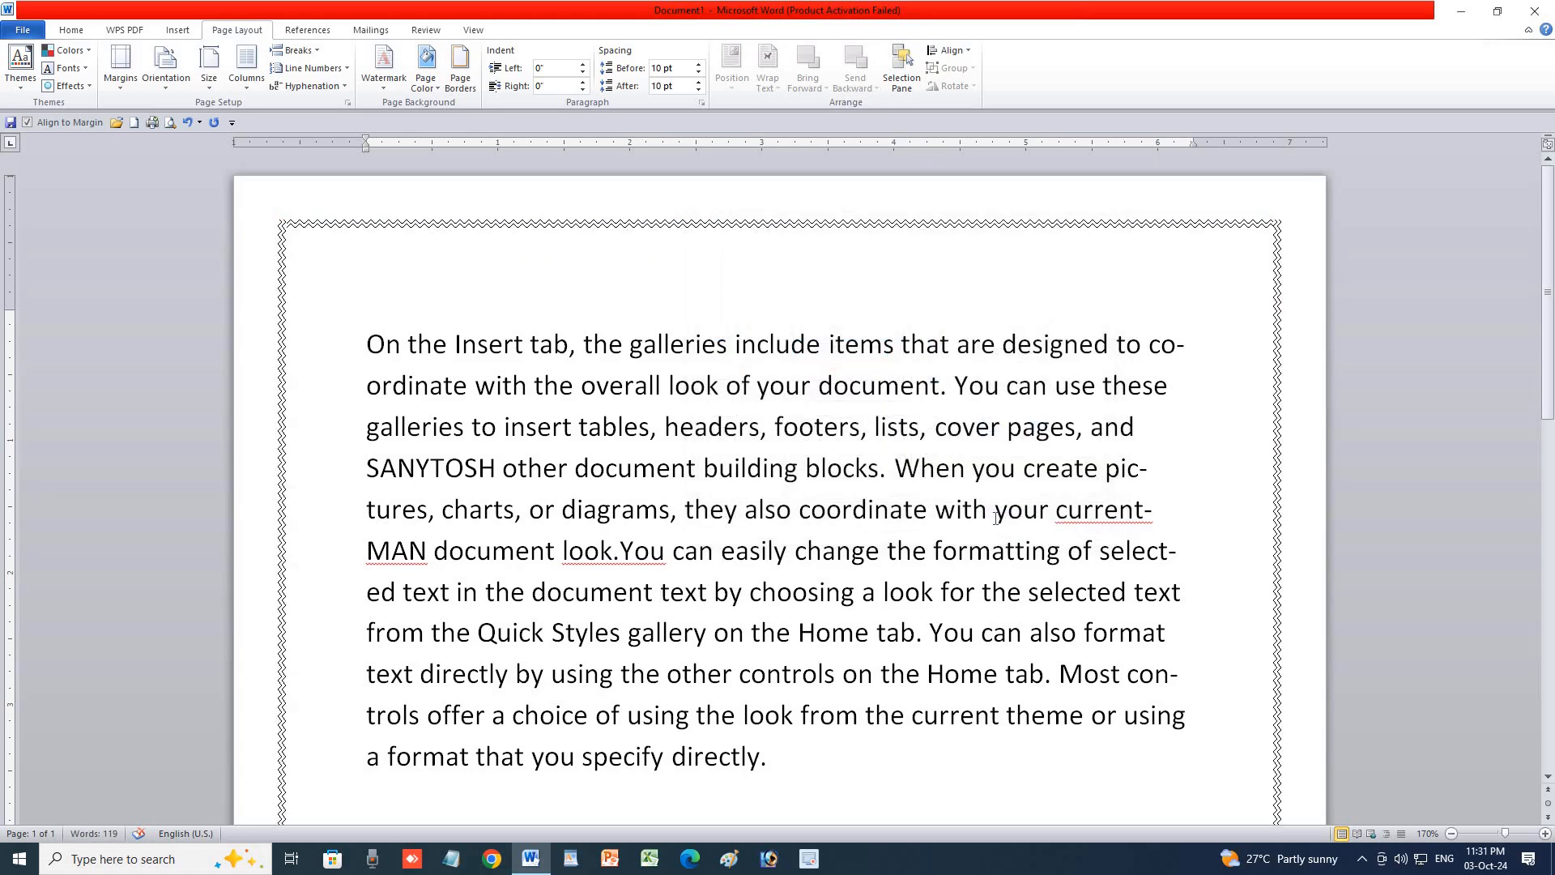
Keep the page border width at ¾ pt in the Page Borders settings.
{"action": "type", "text": "–"}
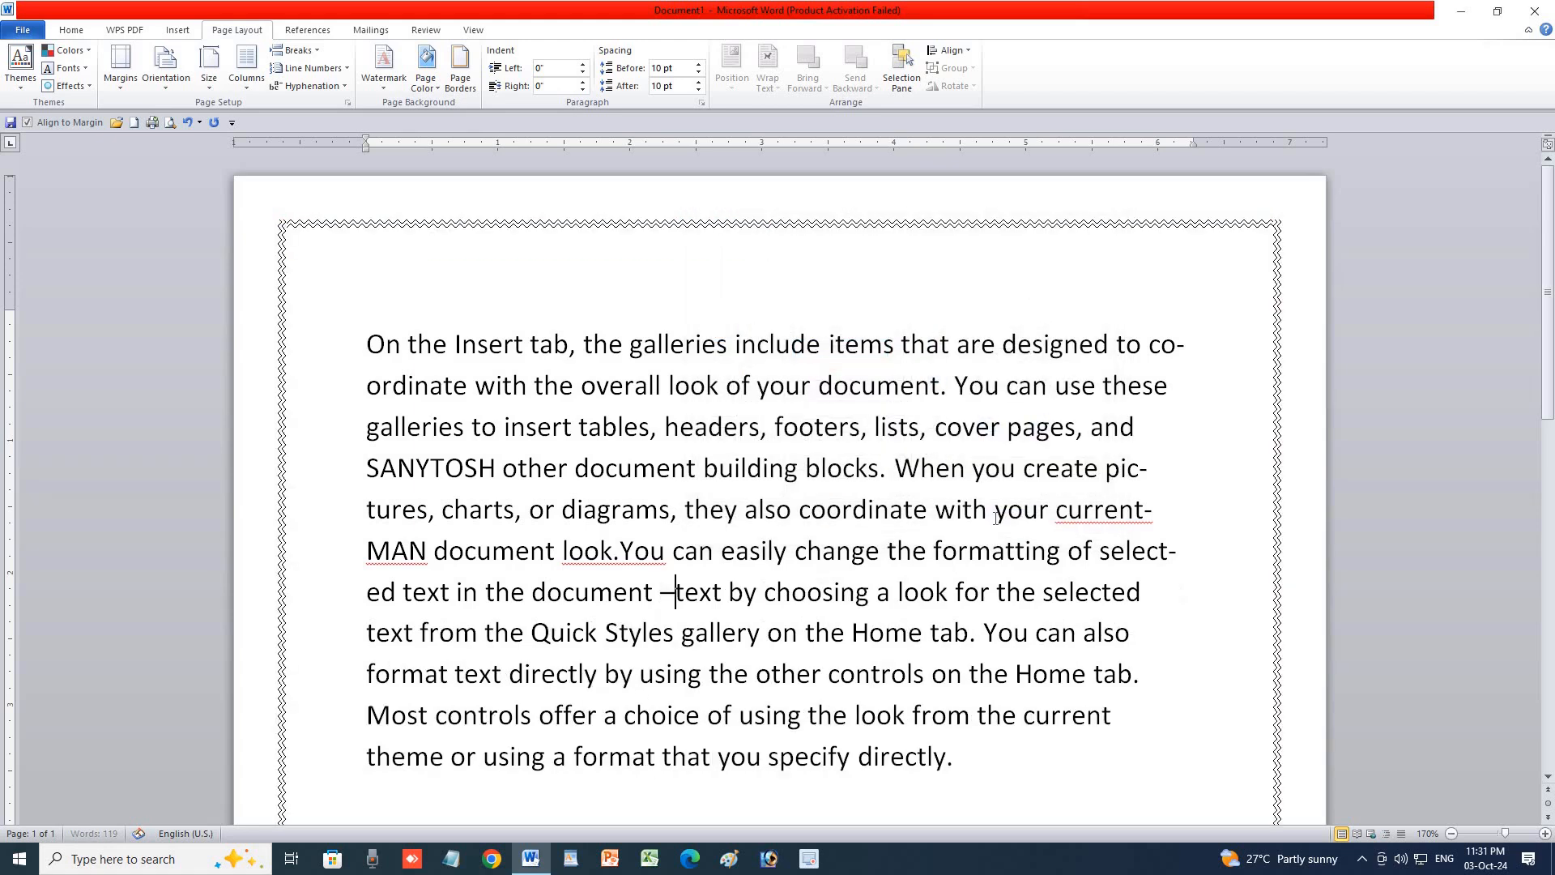
{"action": "left_click", "coordinate": [461, 67]}
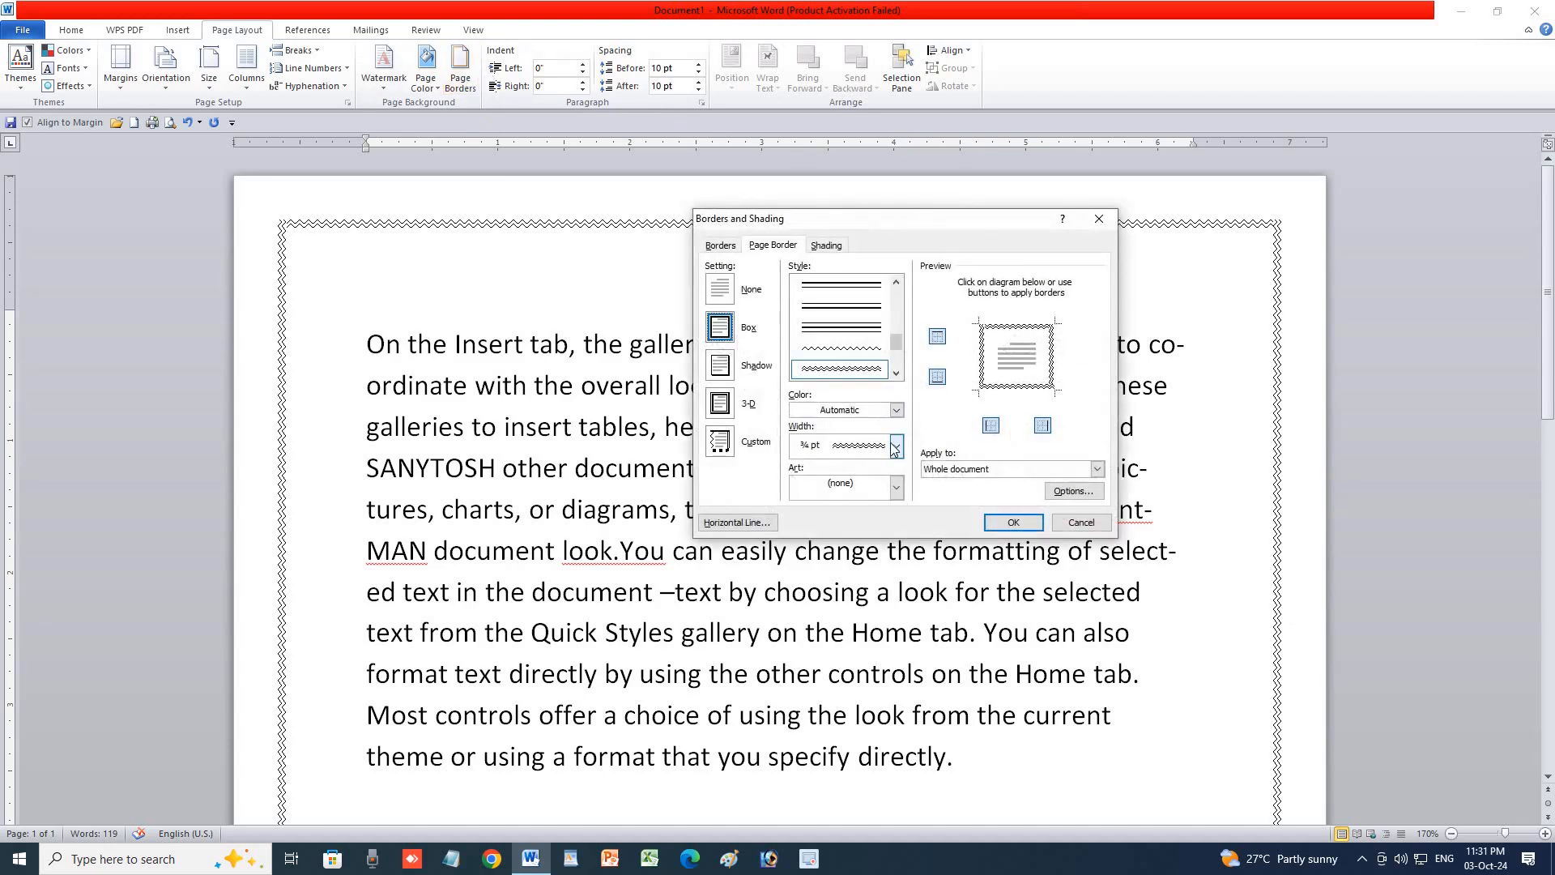
{"action": "left_click", "coordinate": [896, 446]}
{"action": "left_click", "coordinate": [896, 445]}
{"action": "left_click", "coordinate": [896, 373]}
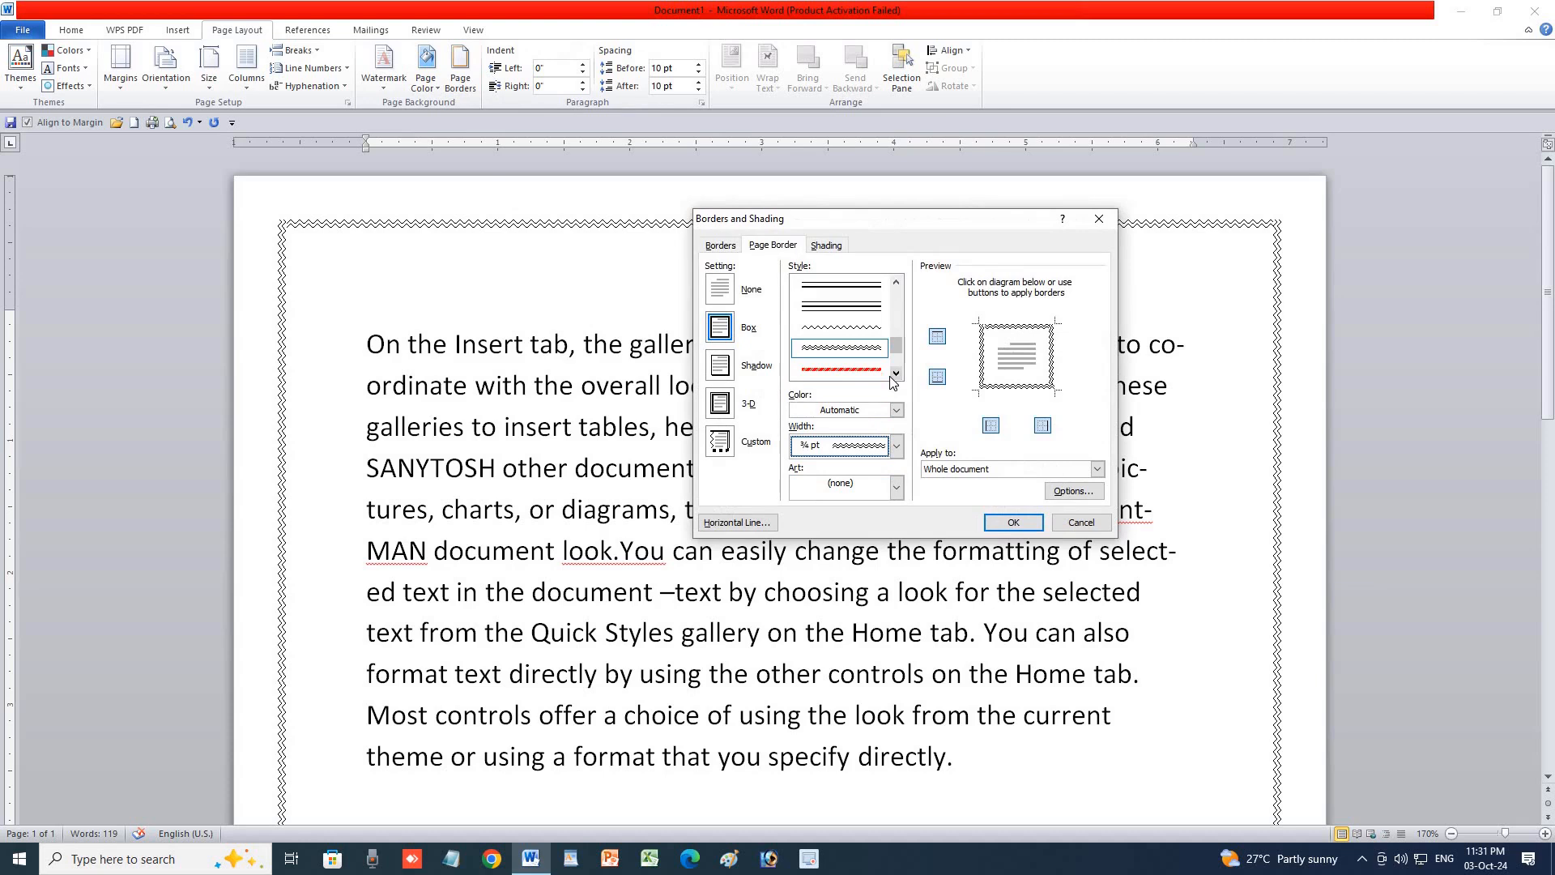
{"action": "left_click", "coordinate": [894, 373]}
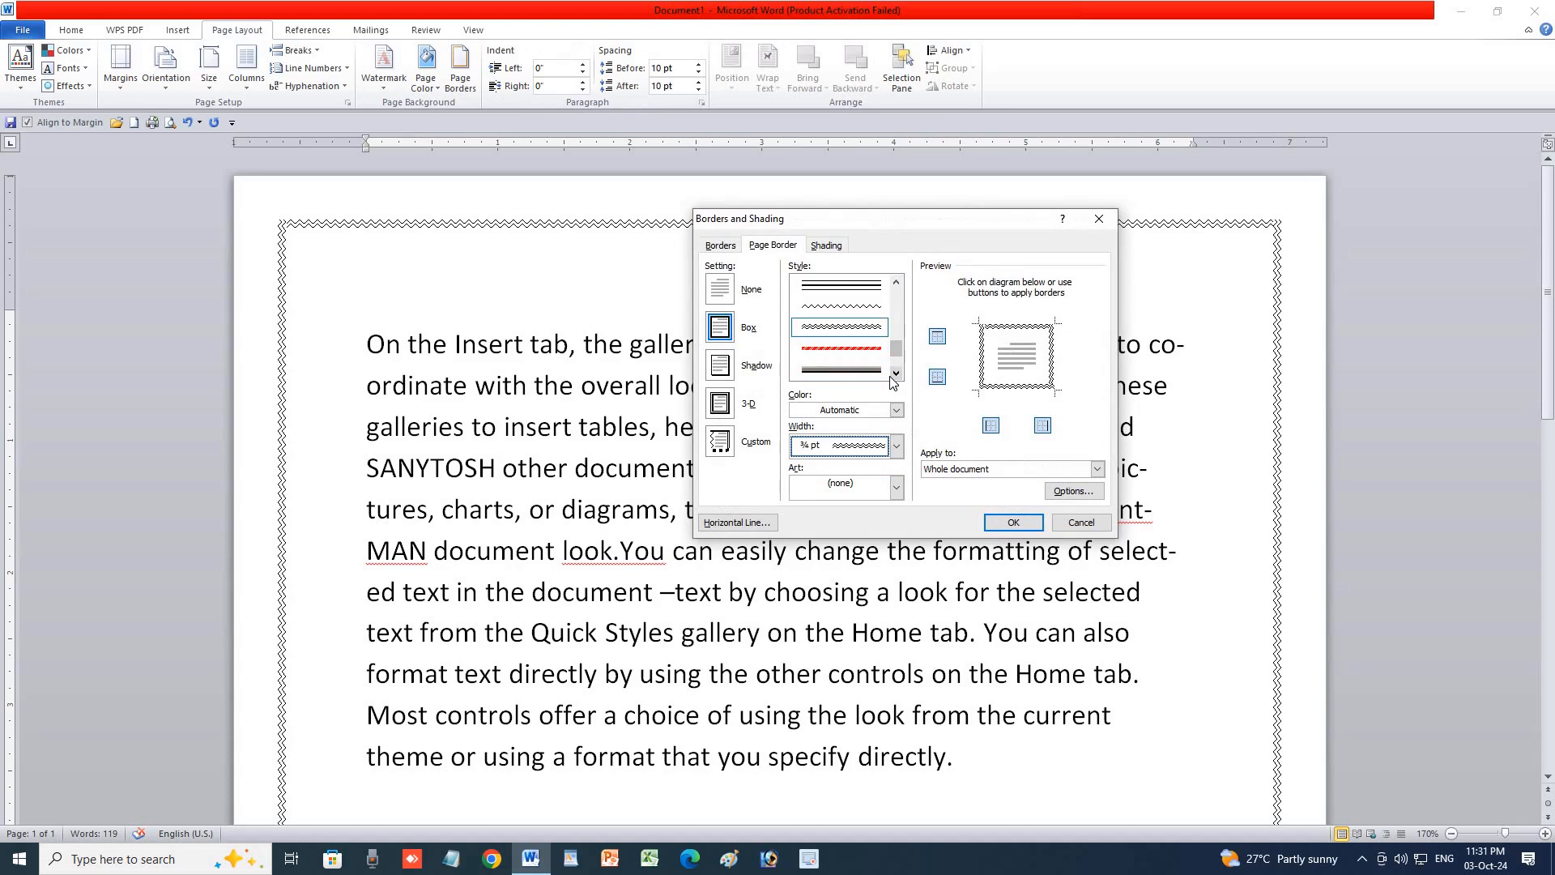
Replace the wavy line with the red poinsettia art page border.
{"action": "left_click", "coordinate": [894, 487]}
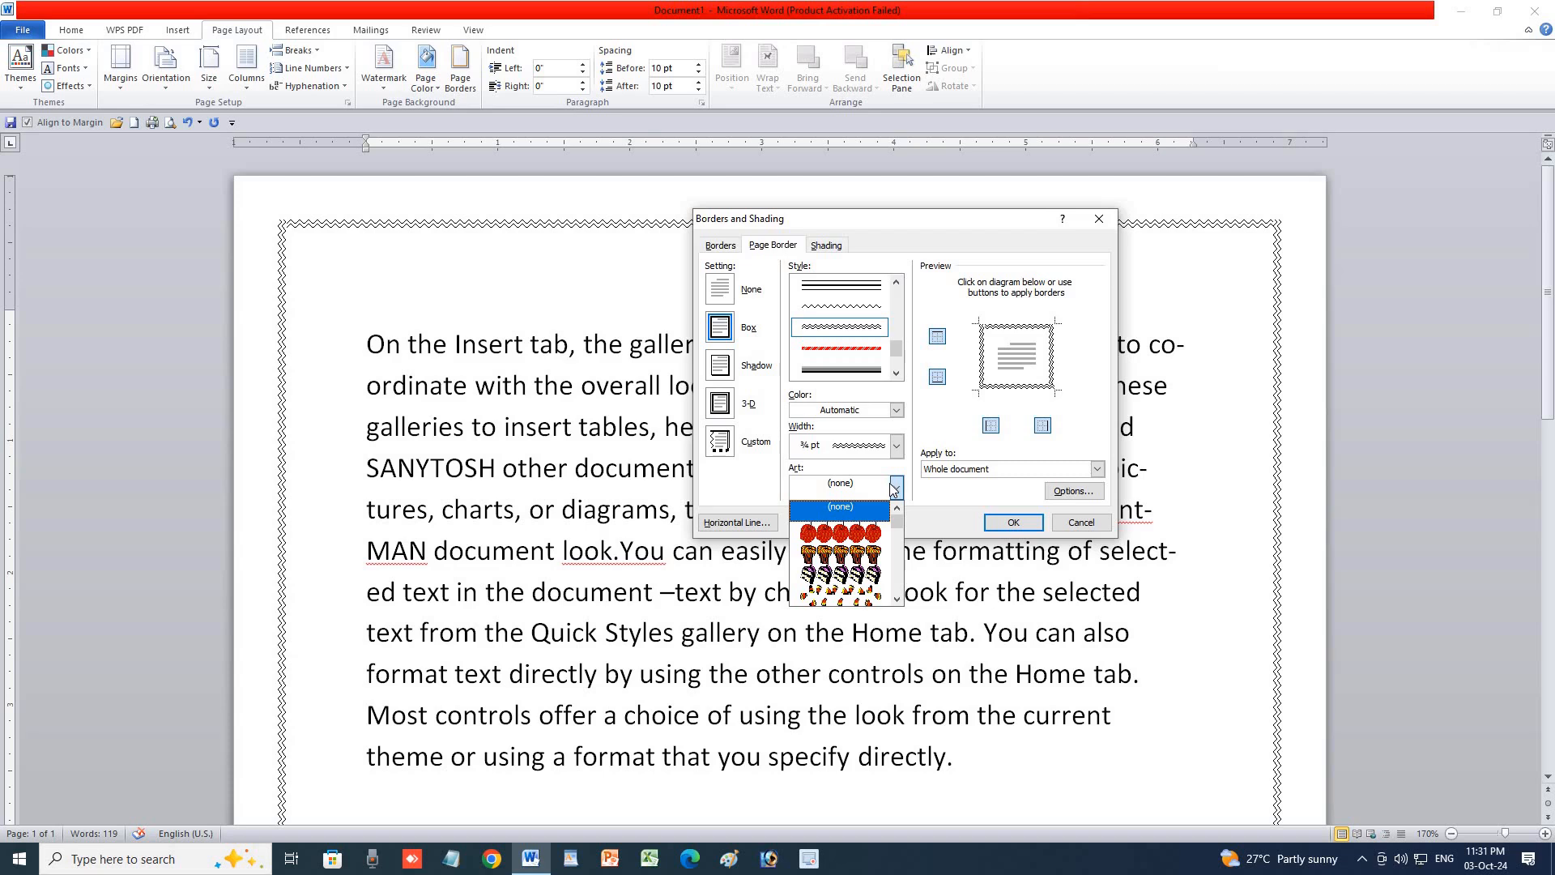
{"action": "scroll", "coordinate": [844, 556], "scroll_direction": "down", "scroll_amount": 6}
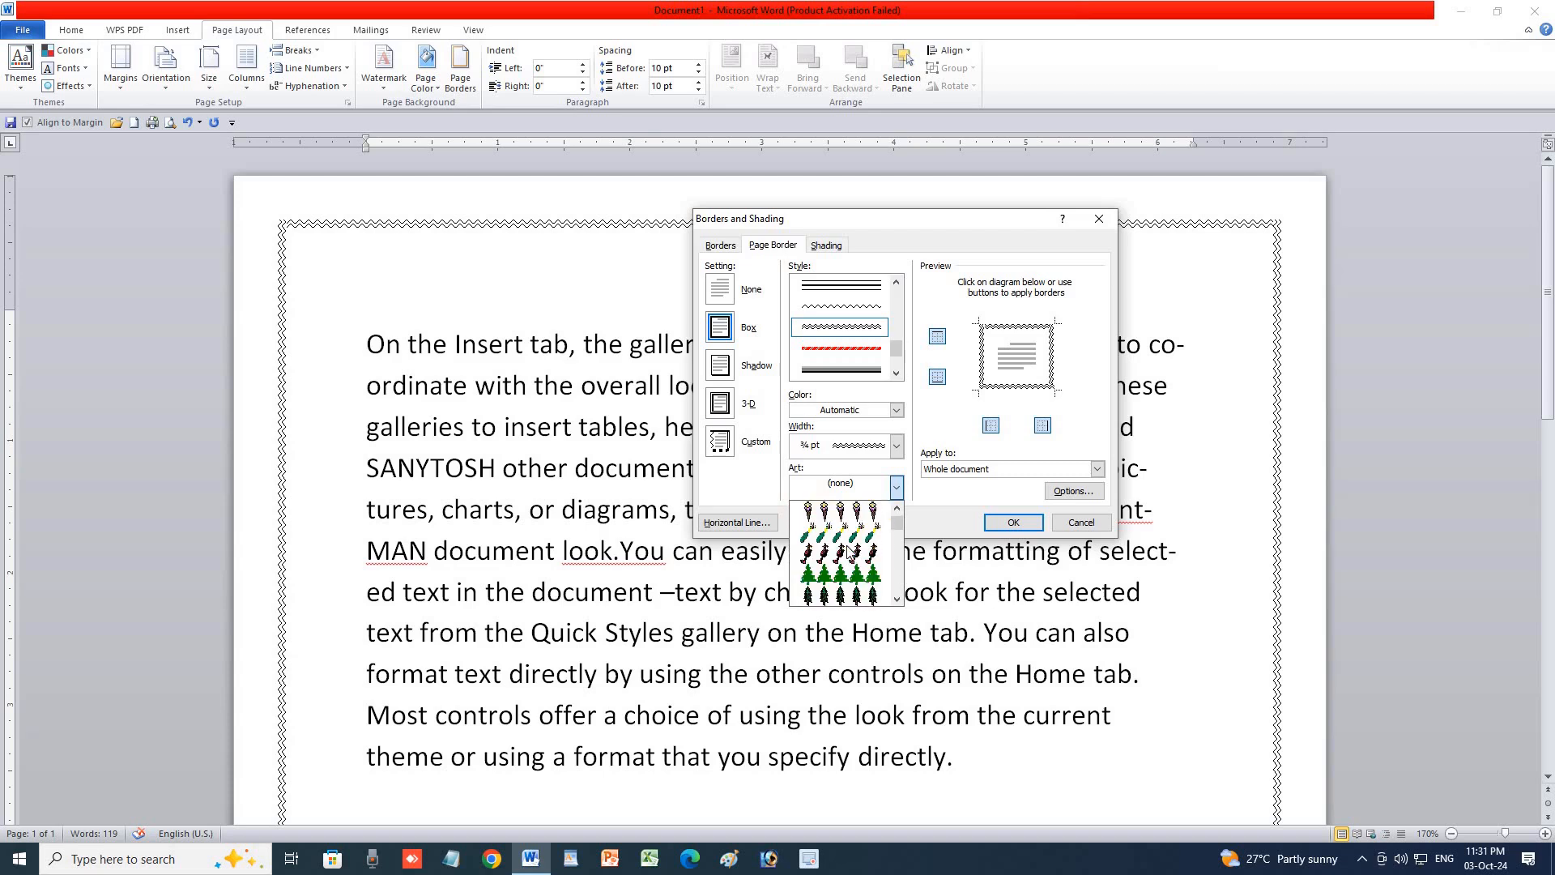
{"action": "scroll", "coordinate": [847, 556], "scroll_direction": "down", "scroll_amount": 8}
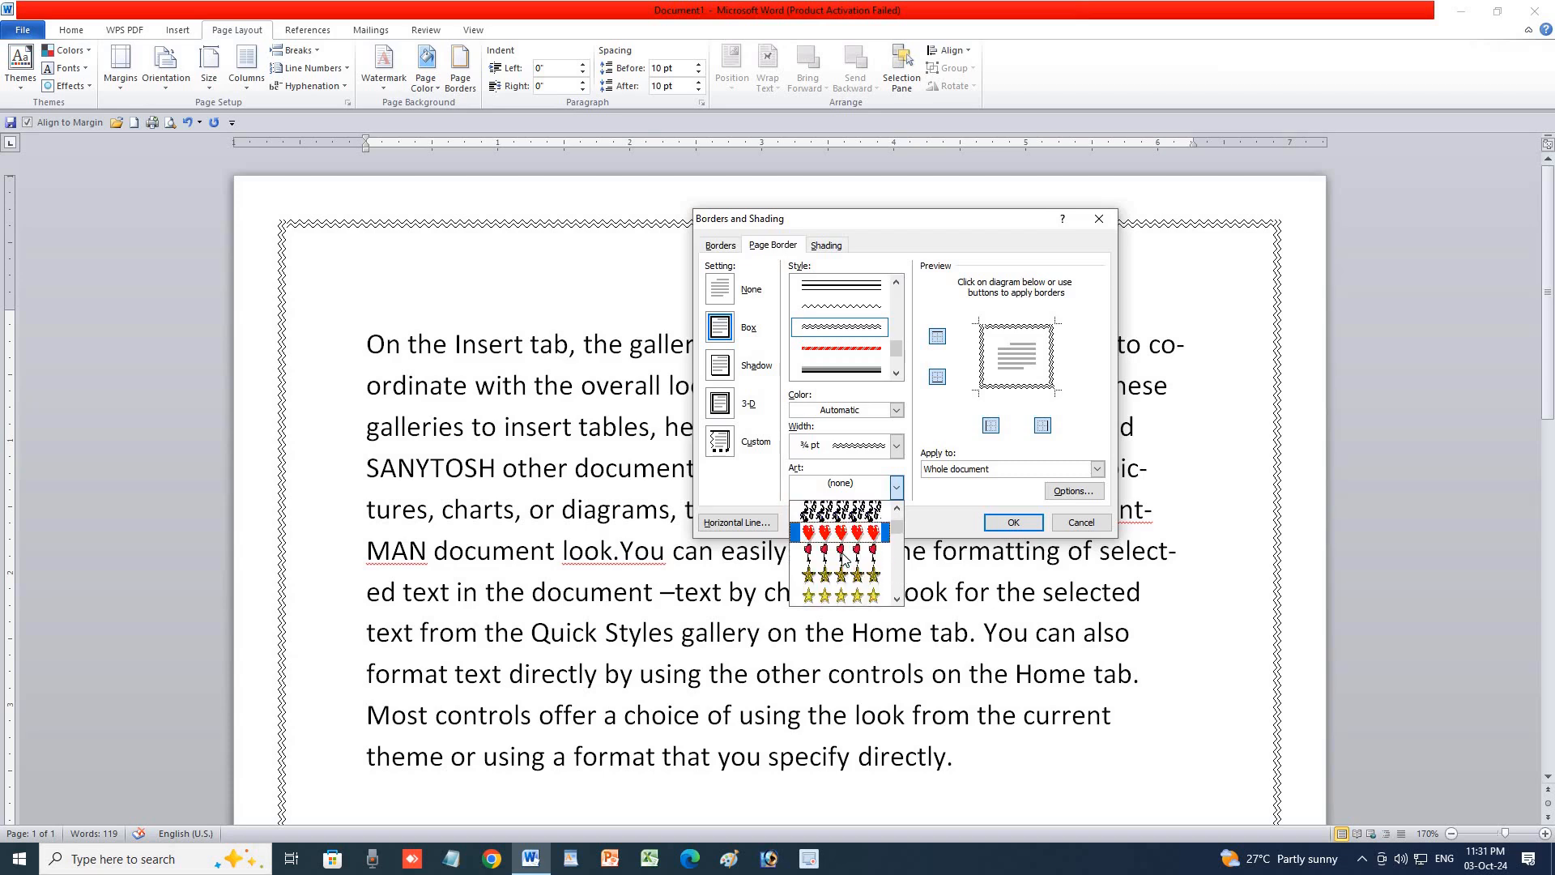
{"action": "scroll", "coordinate": [845, 562], "scroll_direction": "down", "scroll_amount": 8}
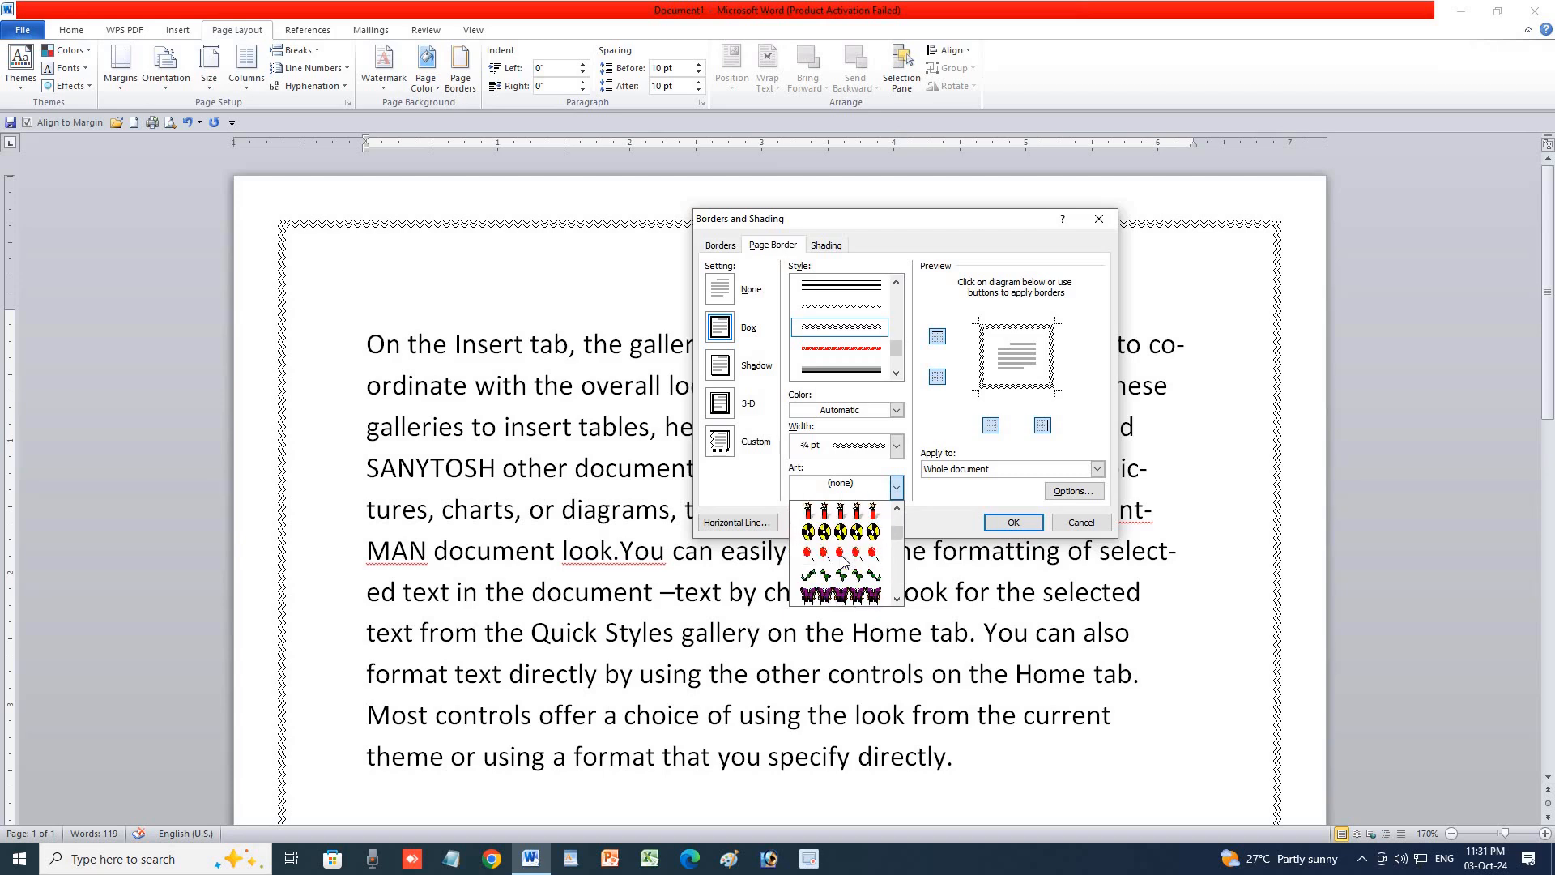
{"action": "scroll", "coordinate": [843, 569], "scroll_direction": "down", "scroll_amount": 8}
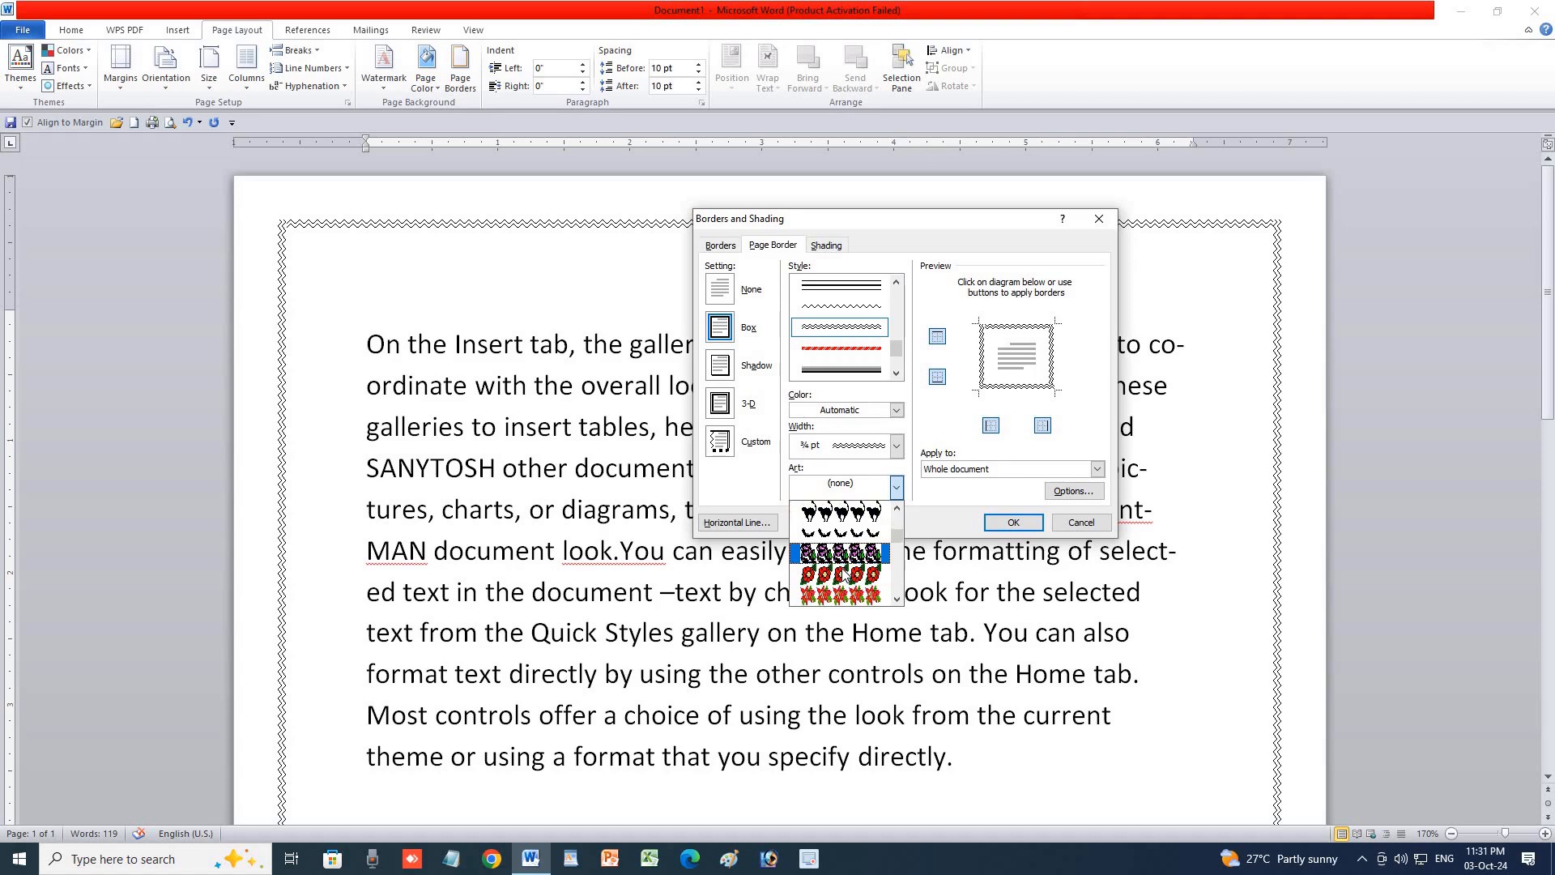
{"action": "left_click", "coordinate": [840, 595]}
{"action": "left_click", "coordinate": [999, 525]}
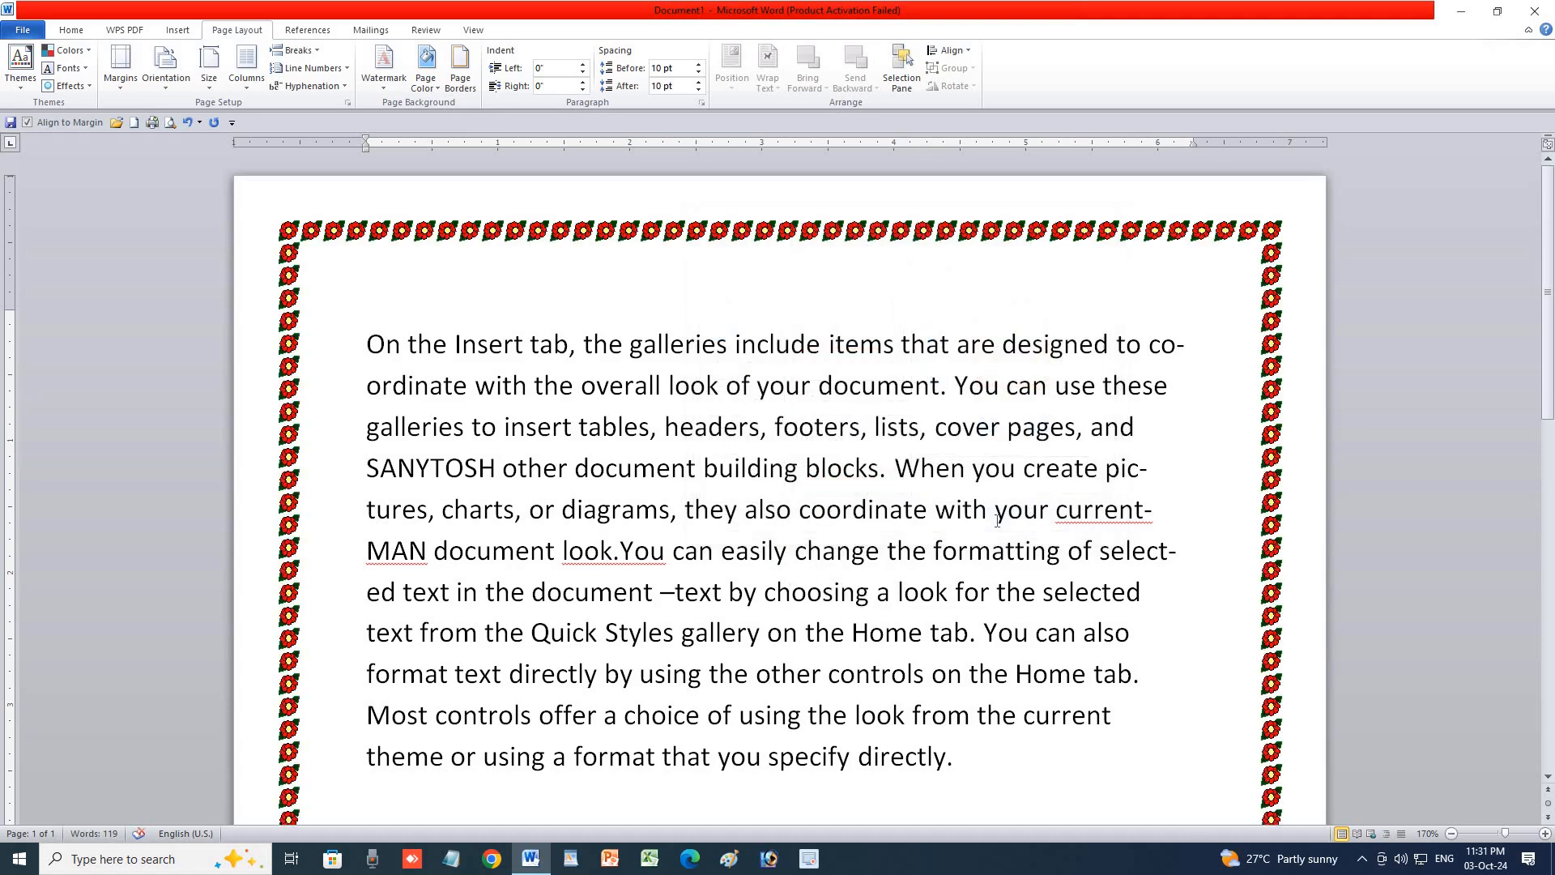
{"action": "type", "text": "–"}
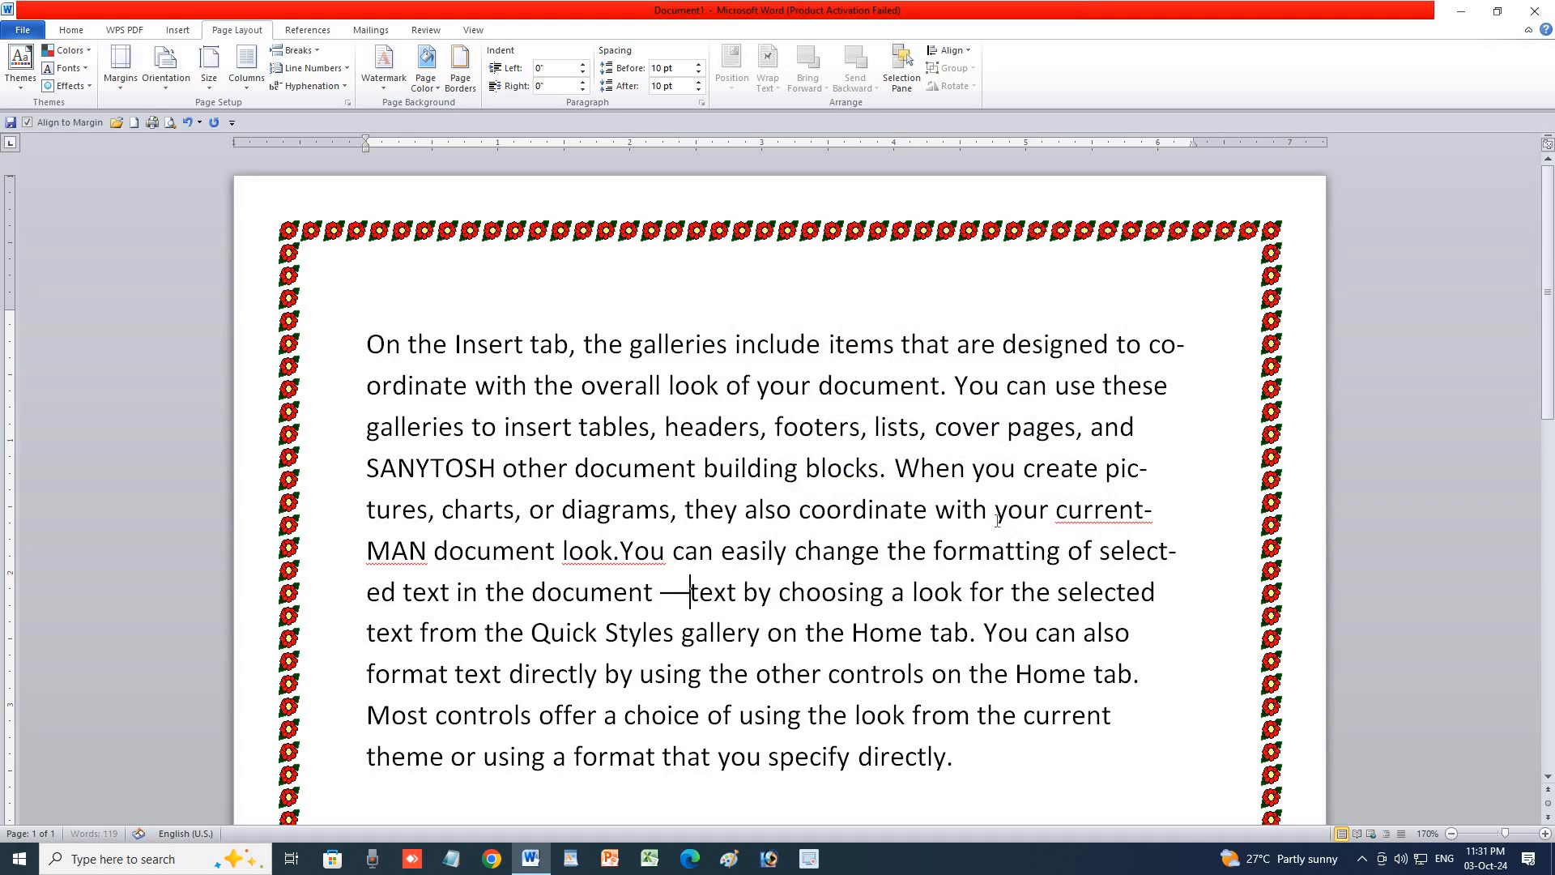
Widen the flower art page border to 31 pt.
{"action": "left_click", "coordinate": [462, 81]}
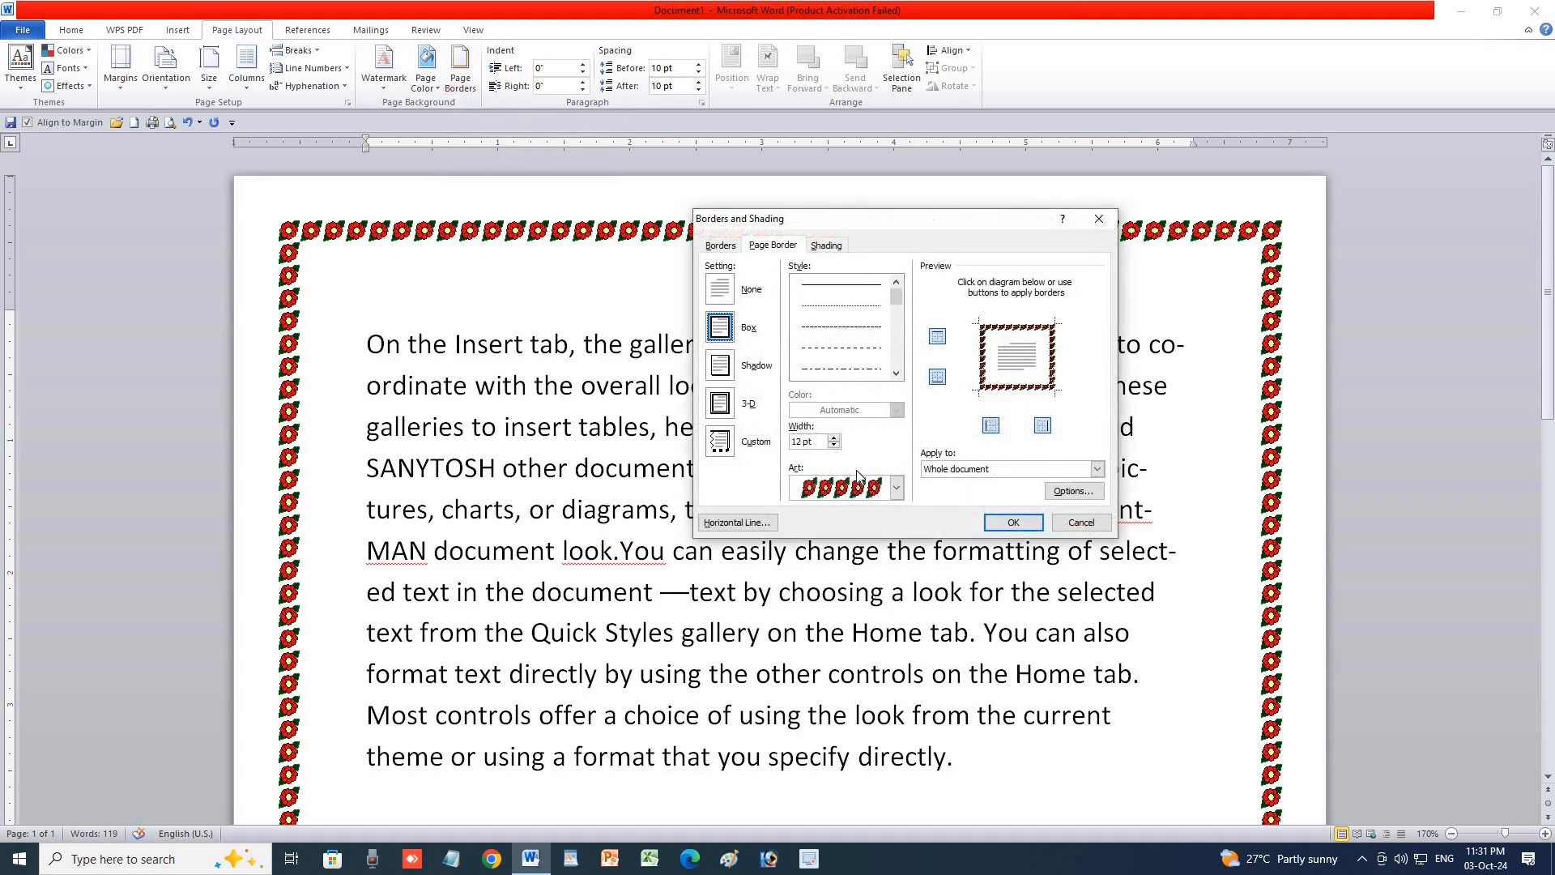
{"action": "left_click", "coordinate": [865, 486]}
{"action": "left_click", "coordinate": [873, 467]}
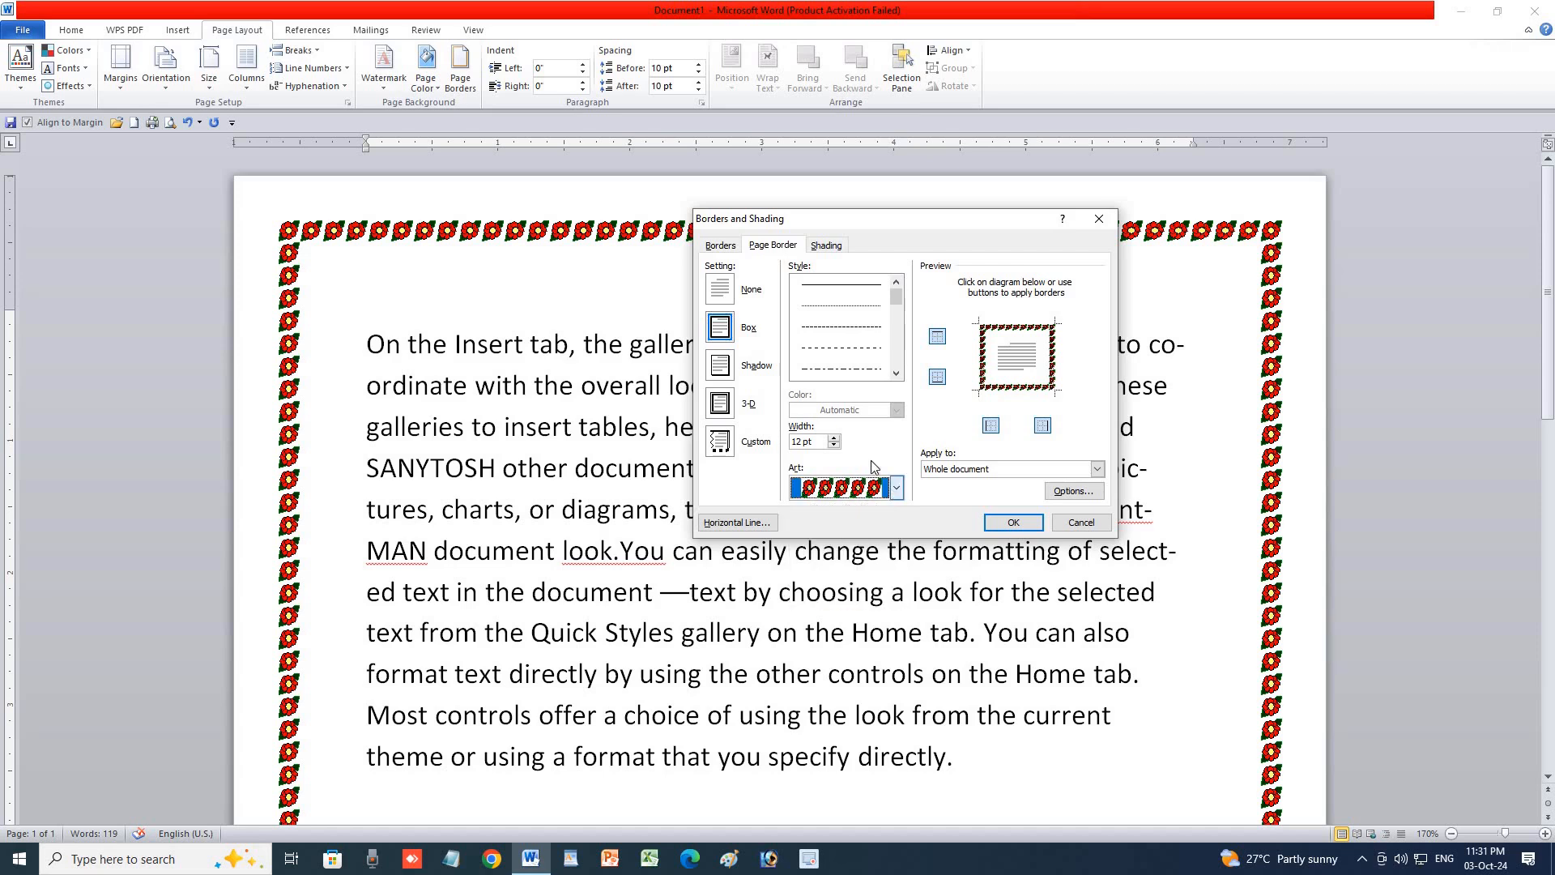
{"action": "left_click", "coordinate": [834, 438]}
{"action": "left_click", "coordinate": [835, 438]}
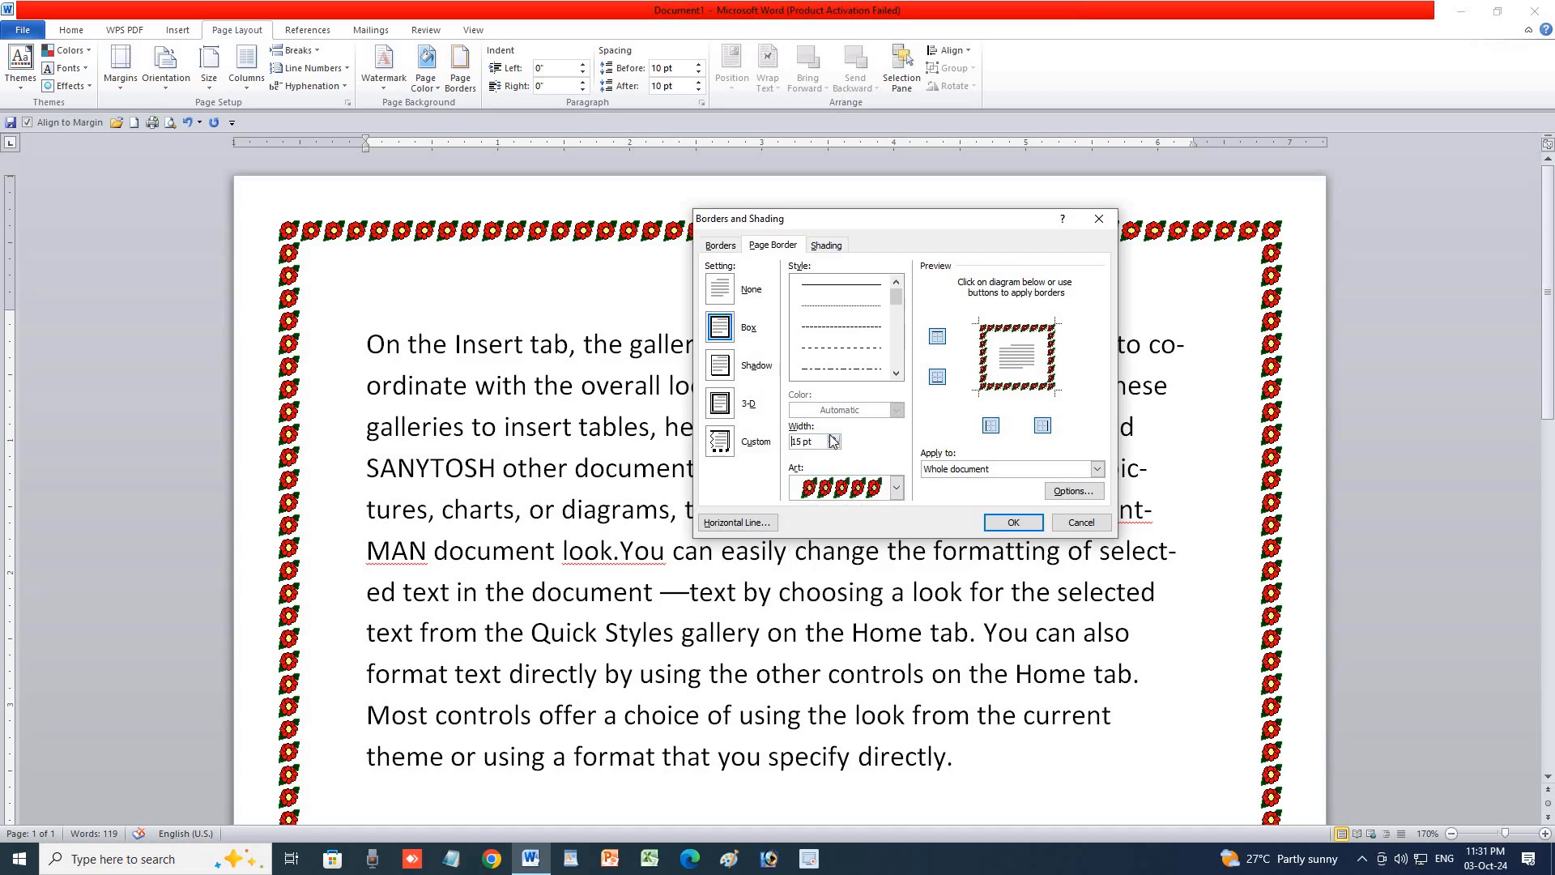
{"action": "left_click", "coordinate": [834, 438]}
{"action": "left_click", "coordinate": [834, 439]}
{"action": "left_click", "coordinate": [834, 438]}
{"action": "left_click", "coordinate": [835, 438]}
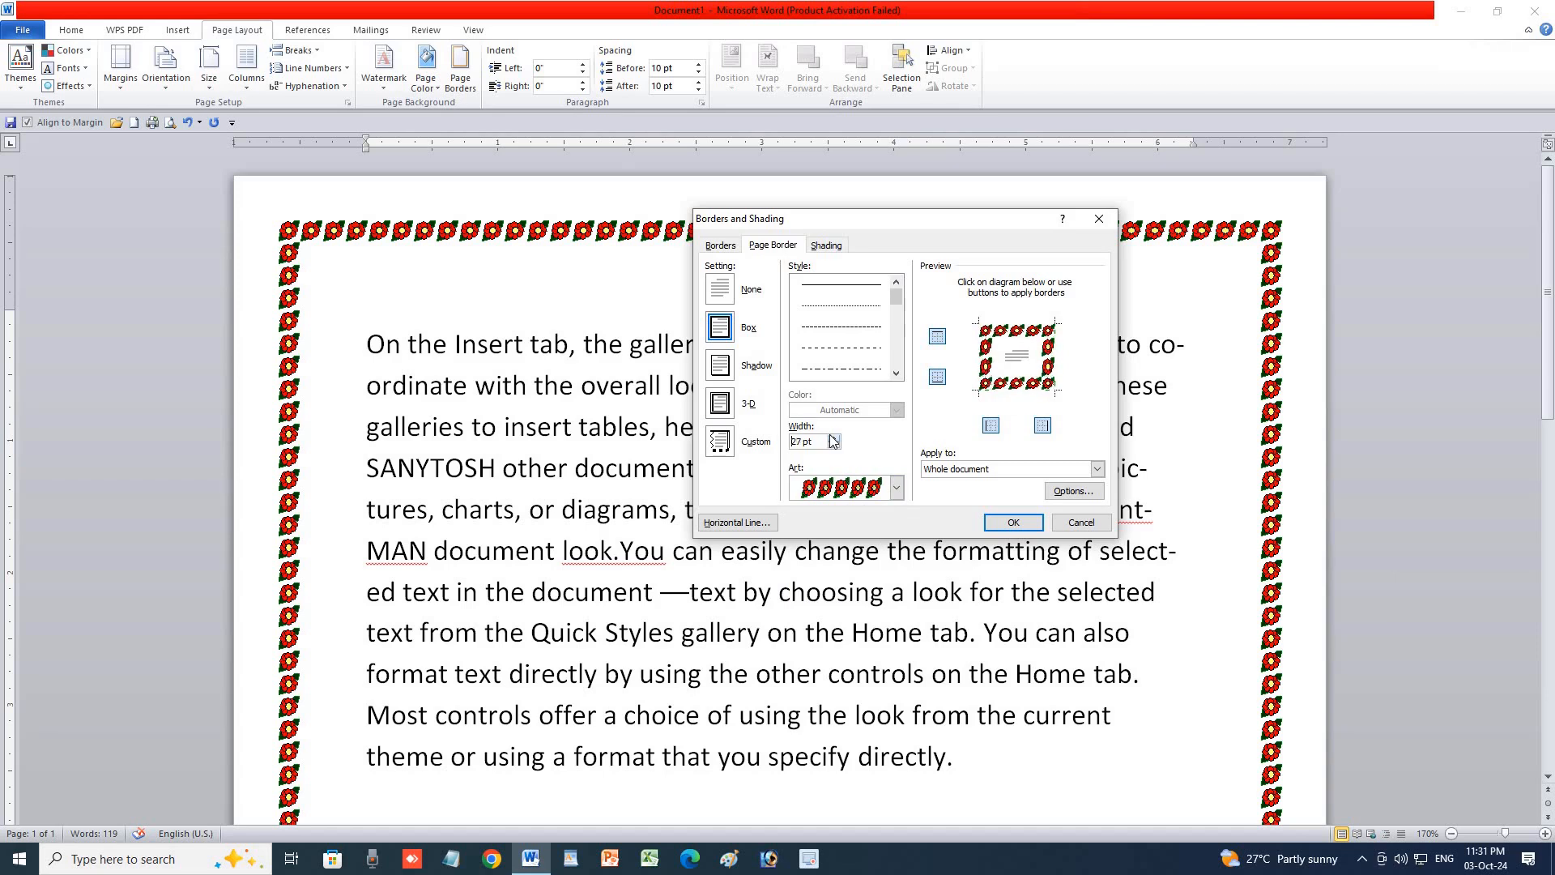
{"action": "left_click", "coordinate": [834, 439]}
{"action": "left_click", "coordinate": [834, 438]}
{"action": "left_click", "coordinate": [1006, 525]}
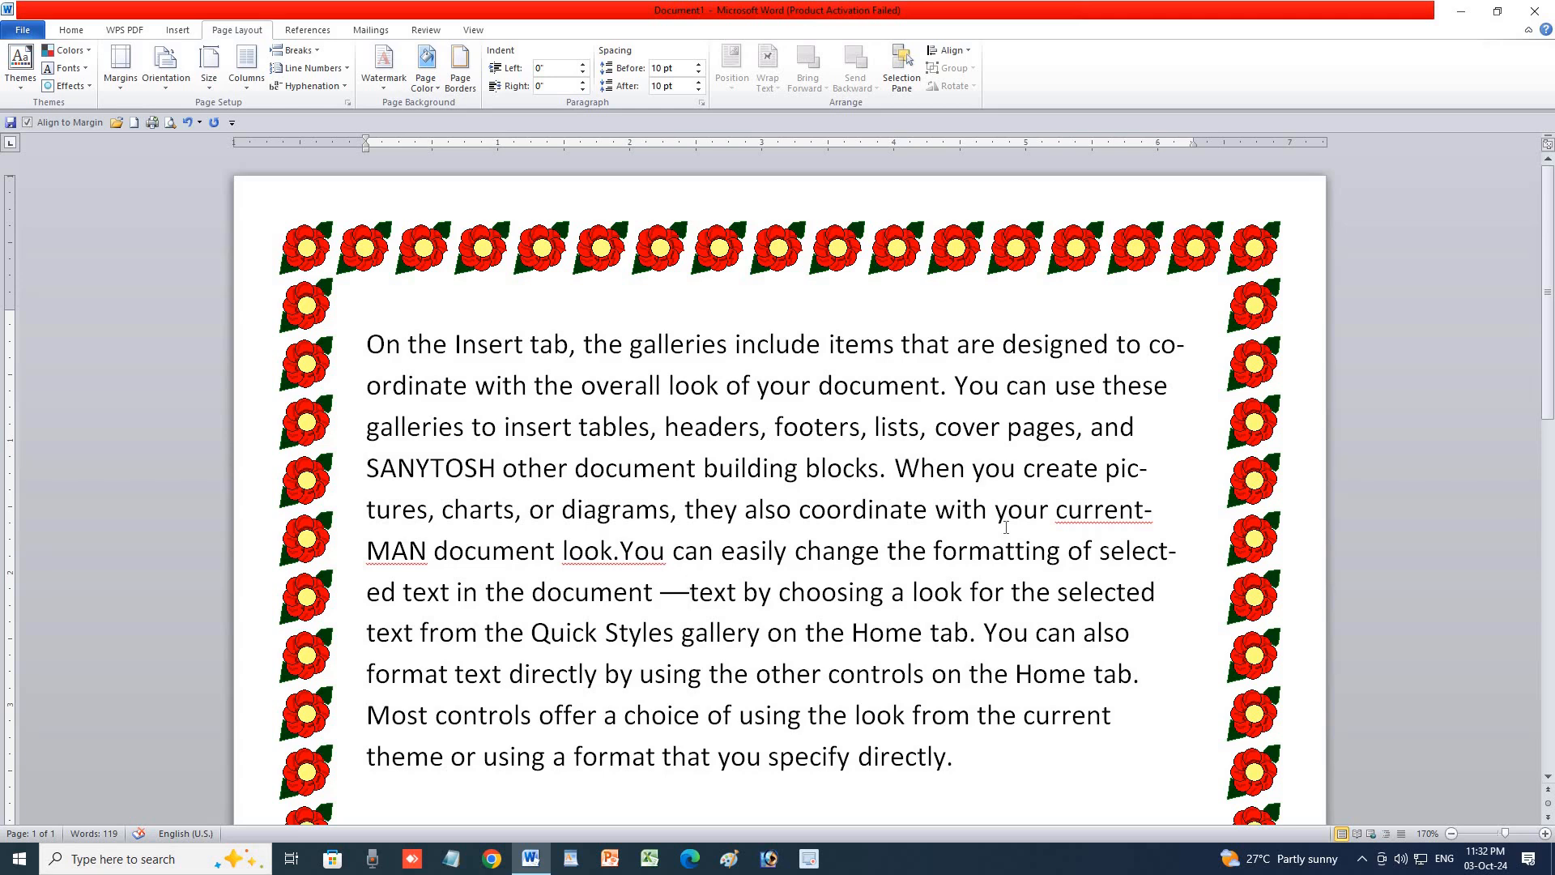
Reduce the flower page border width to 28 pt.
{"action": "left_click", "coordinate": [461, 67]}
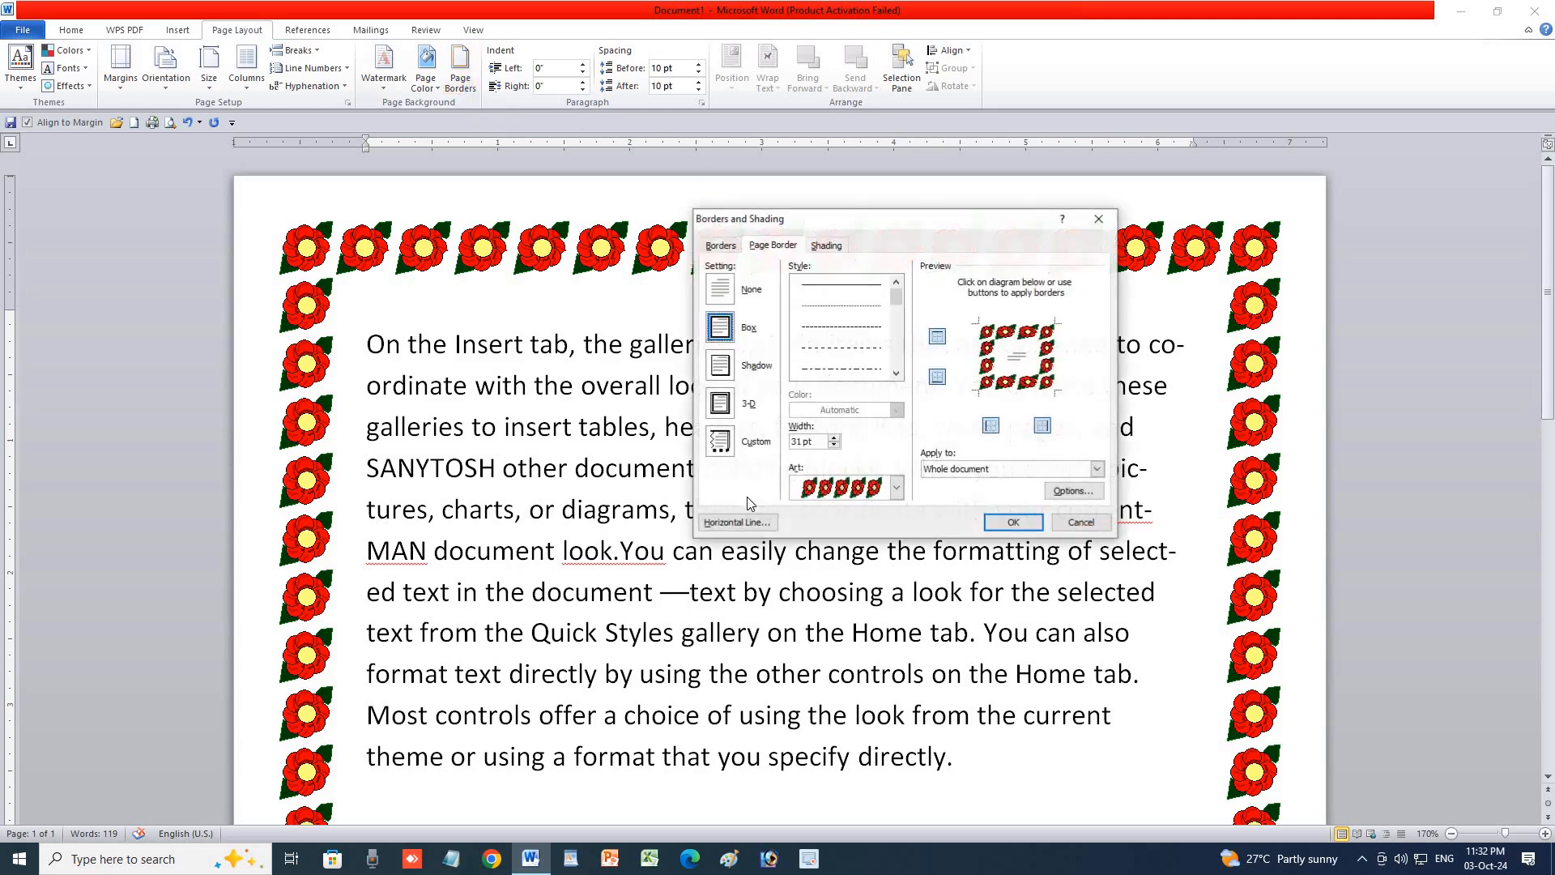
{"action": "left_click", "coordinate": [836, 439]}
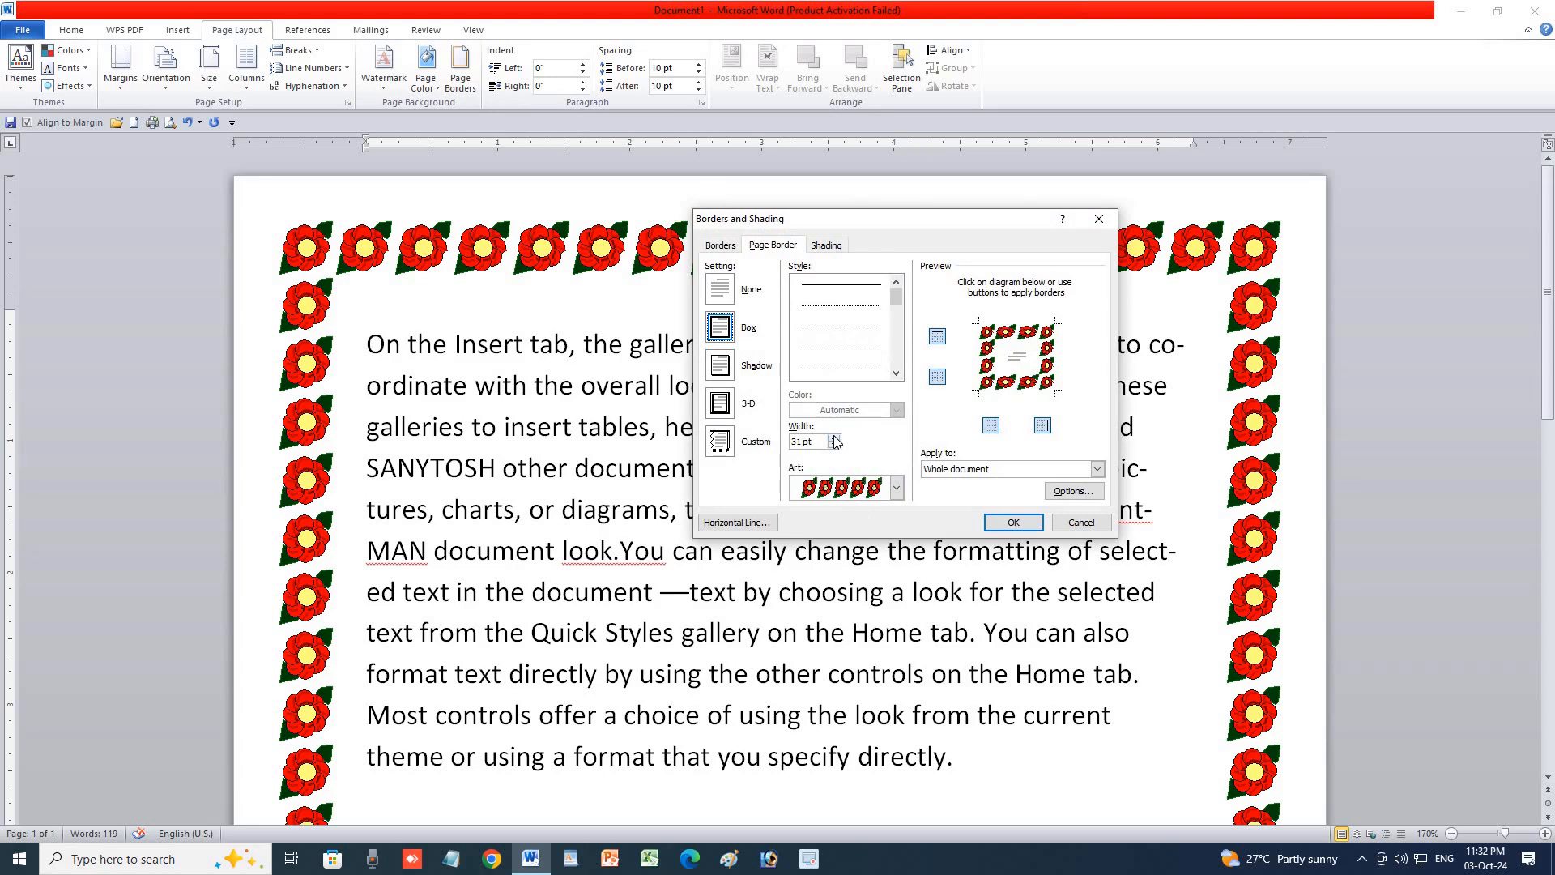
{"action": "left_click", "coordinate": [834, 445]}
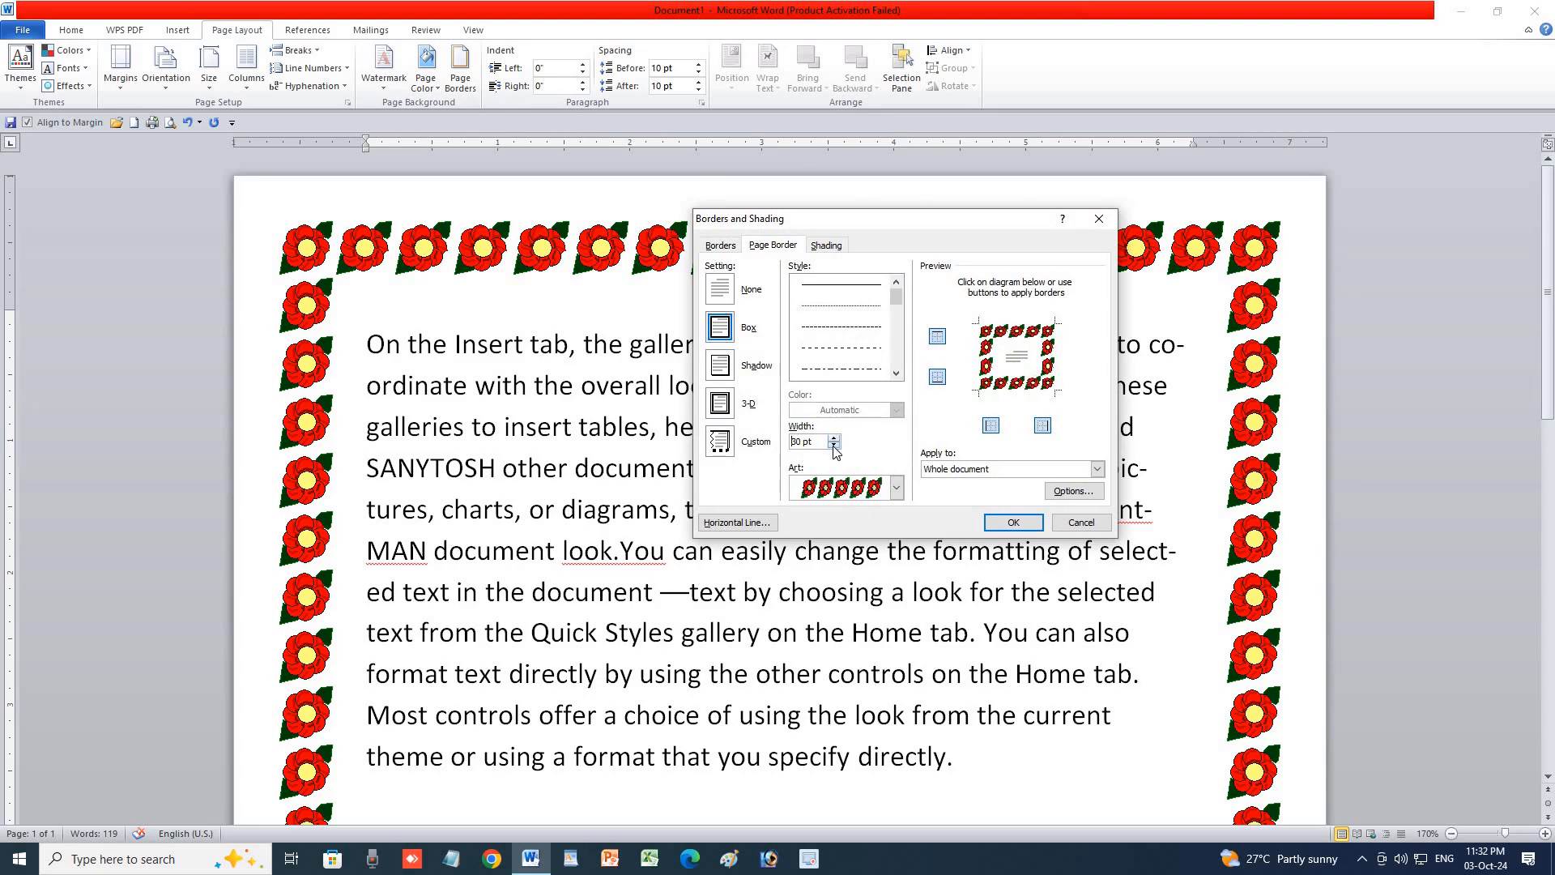
{"action": "left_click", "coordinate": [834, 438]}
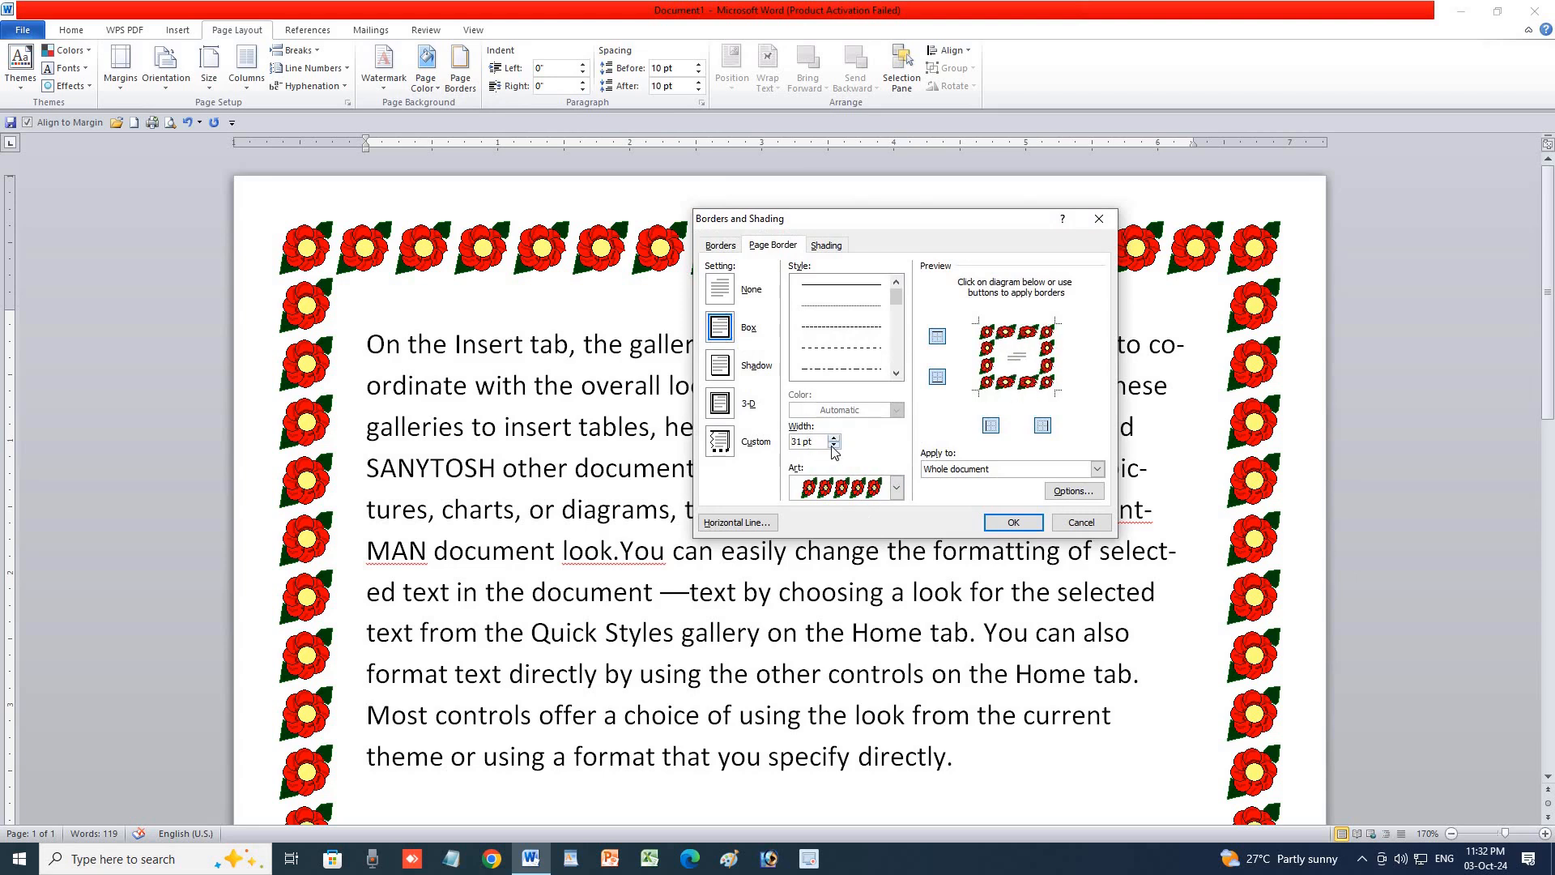
{"action": "left_click", "coordinate": [834, 445]}
{"action": "left_click", "coordinate": [834, 445]}
{"action": "left_click", "coordinate": [834, 446]}
{"action": "left_click", "coordinate": [1012, 522]}
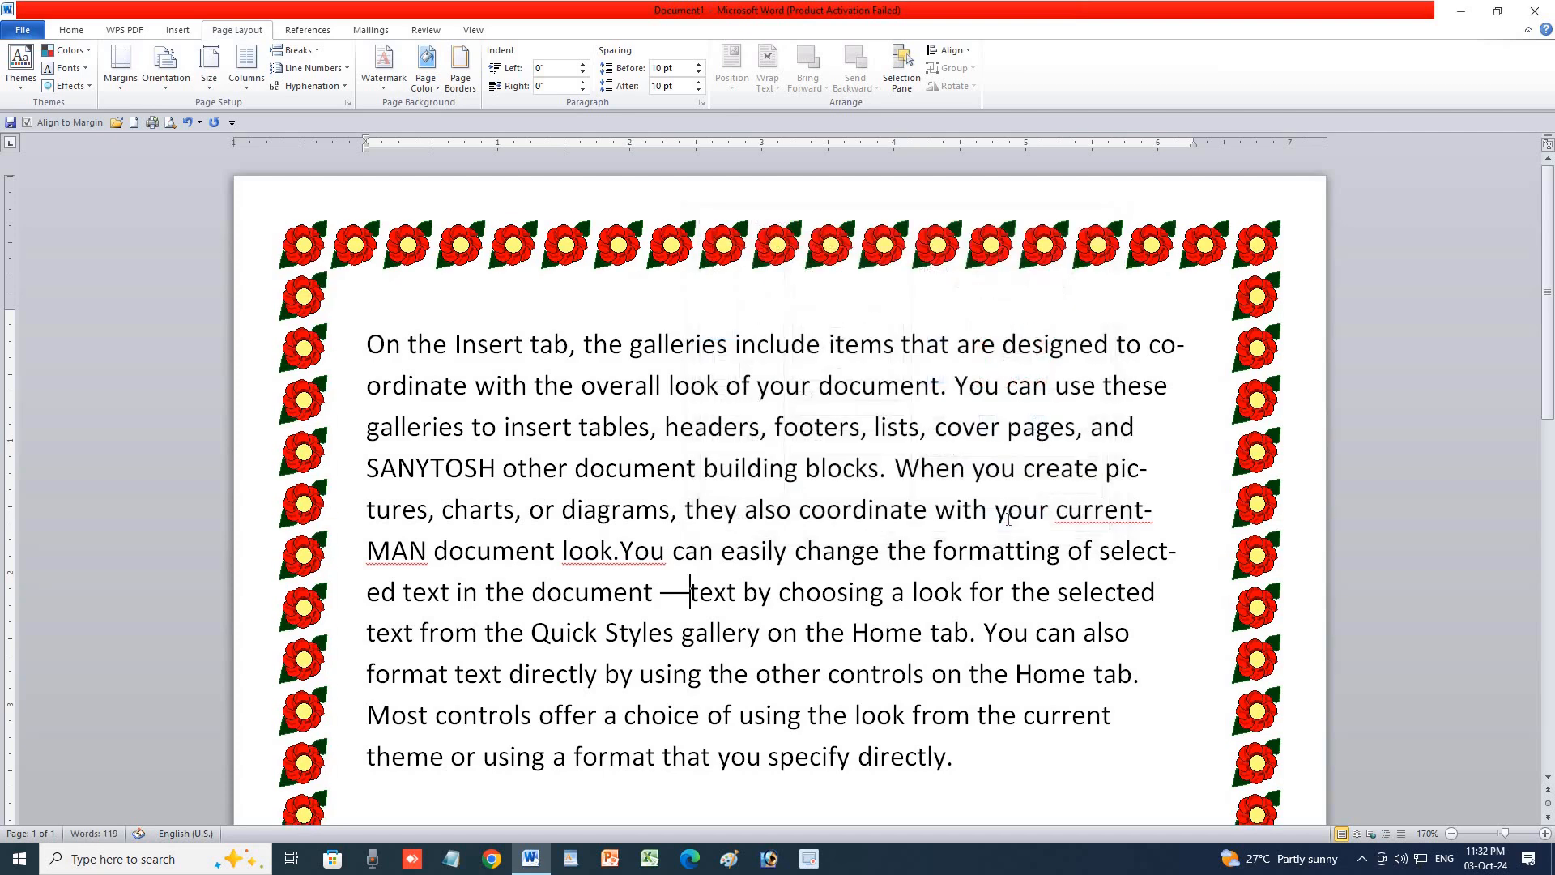
Switch the page border art to the poinsettia design.
{"action": "left_click", "coordinate": [460, 69]}
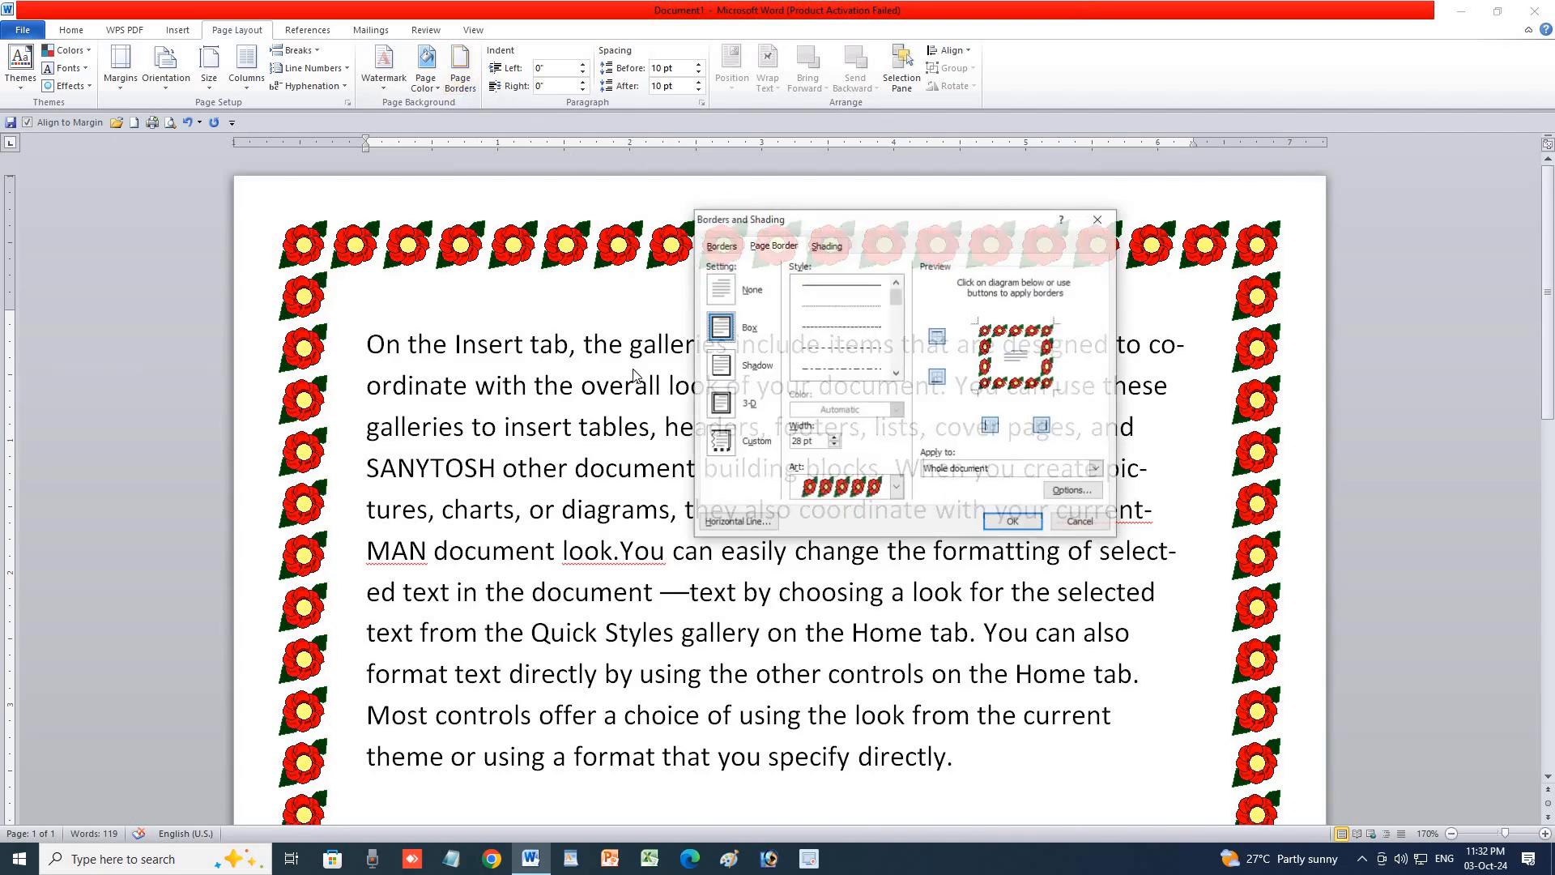
{"action": "left_click", "coordinate": [896, 487]}
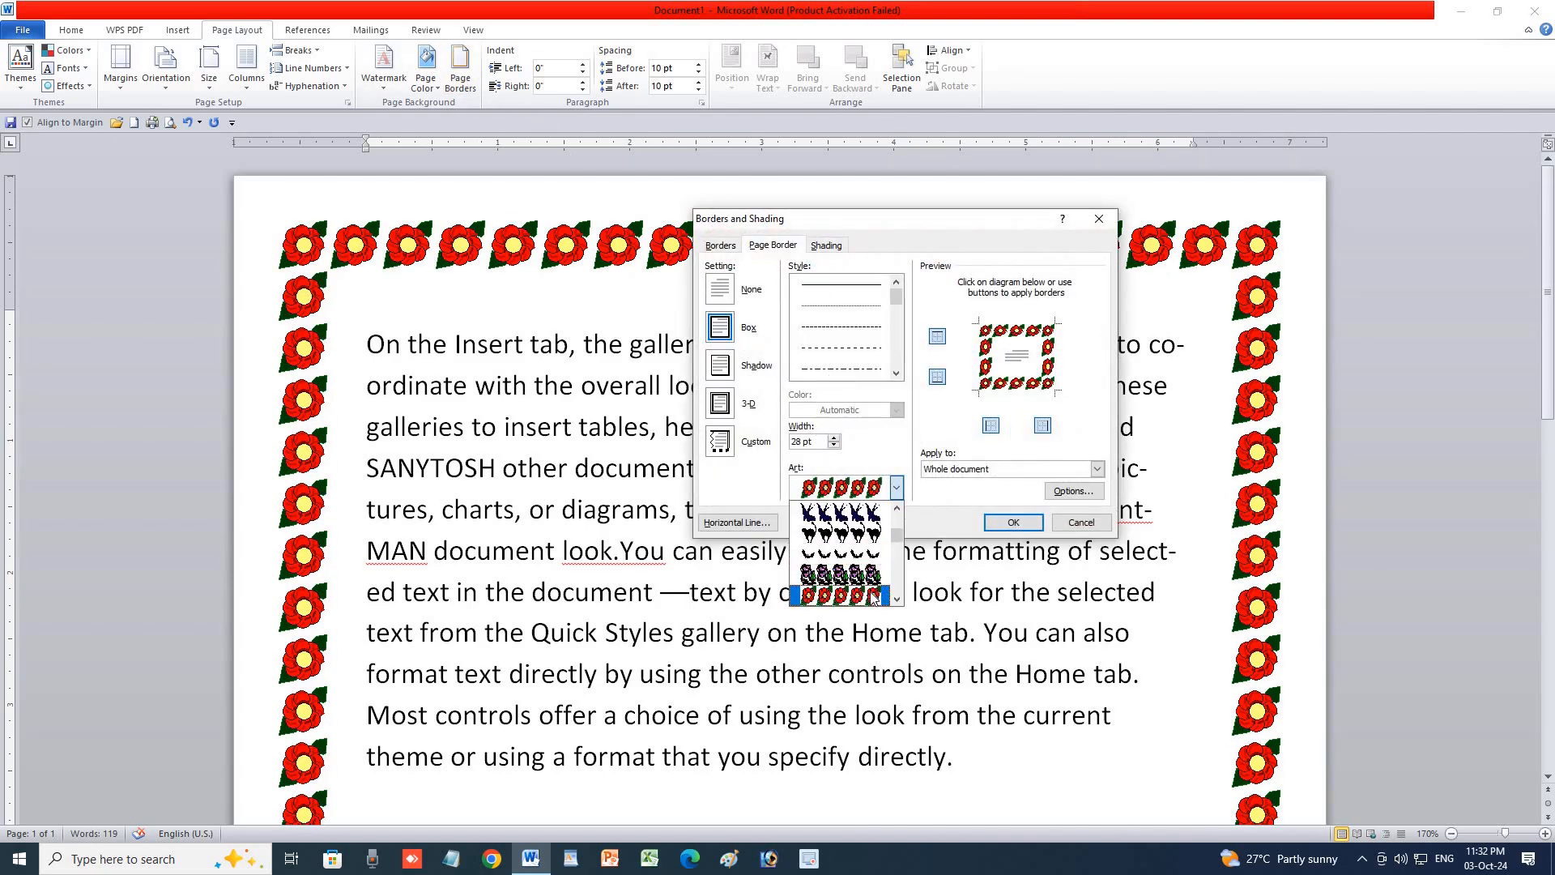
{"action": "left_click", "coordinate": [867, 593]}
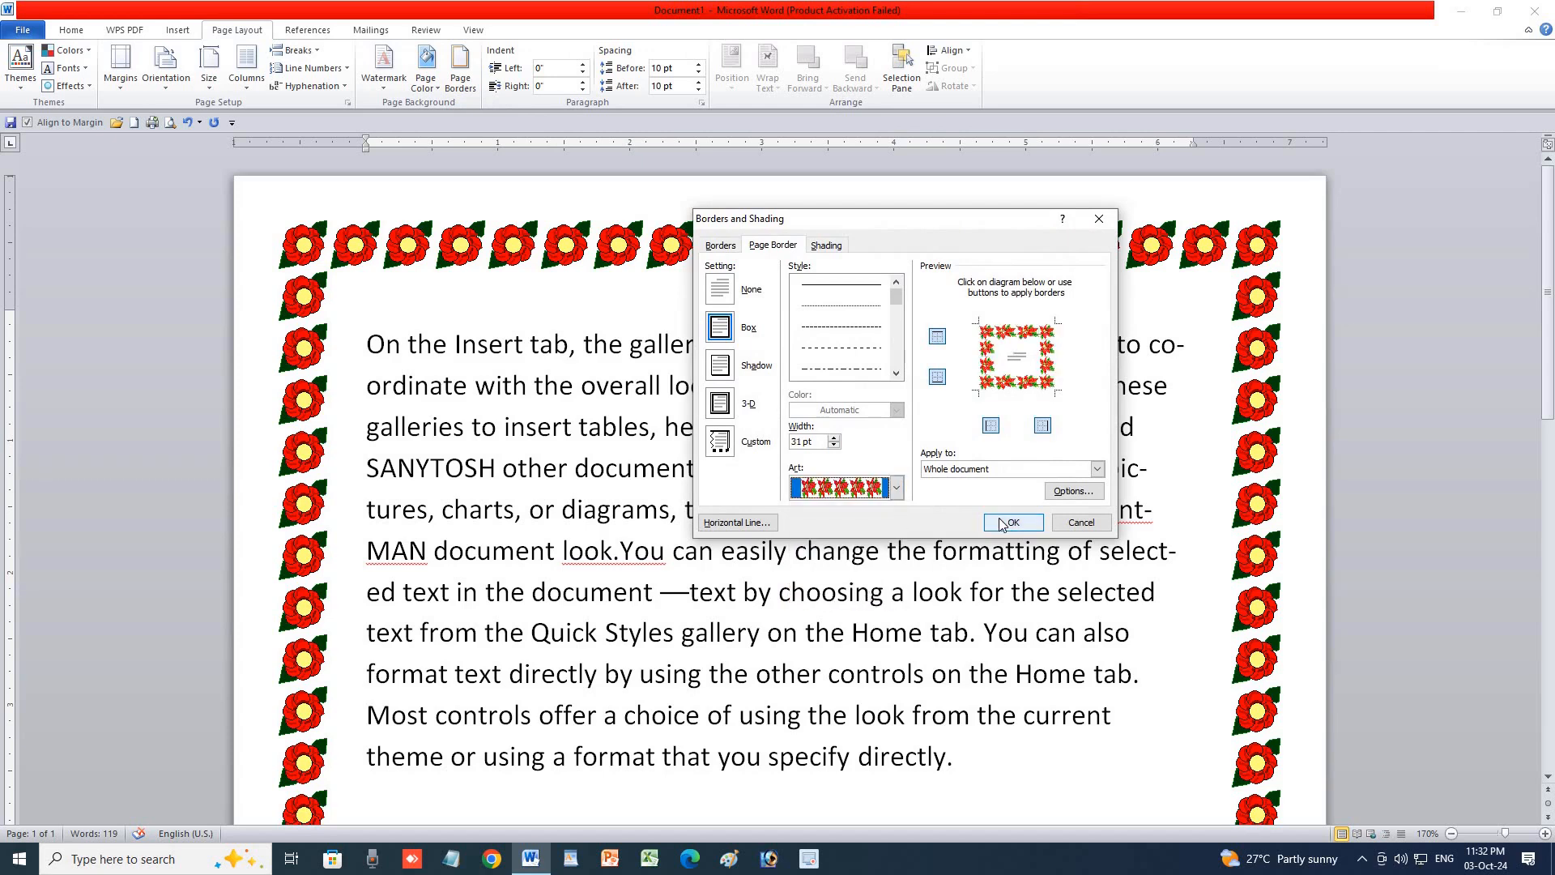
{"action": "left_click", "coordinate": [1009, 522]}
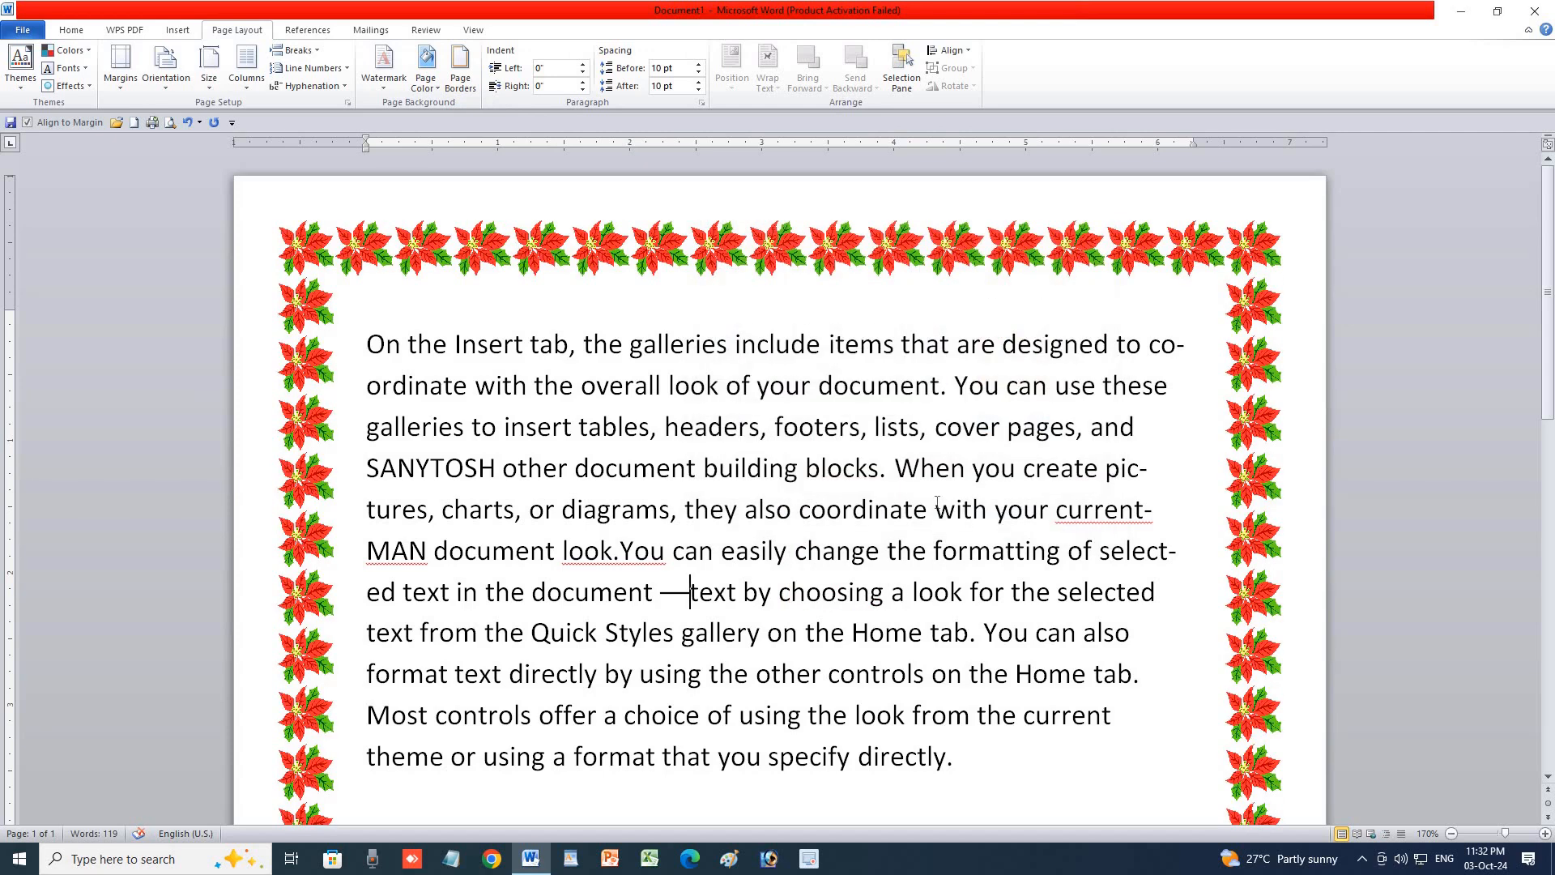
{"action": "left_click", "coordinate": [460, 69]}
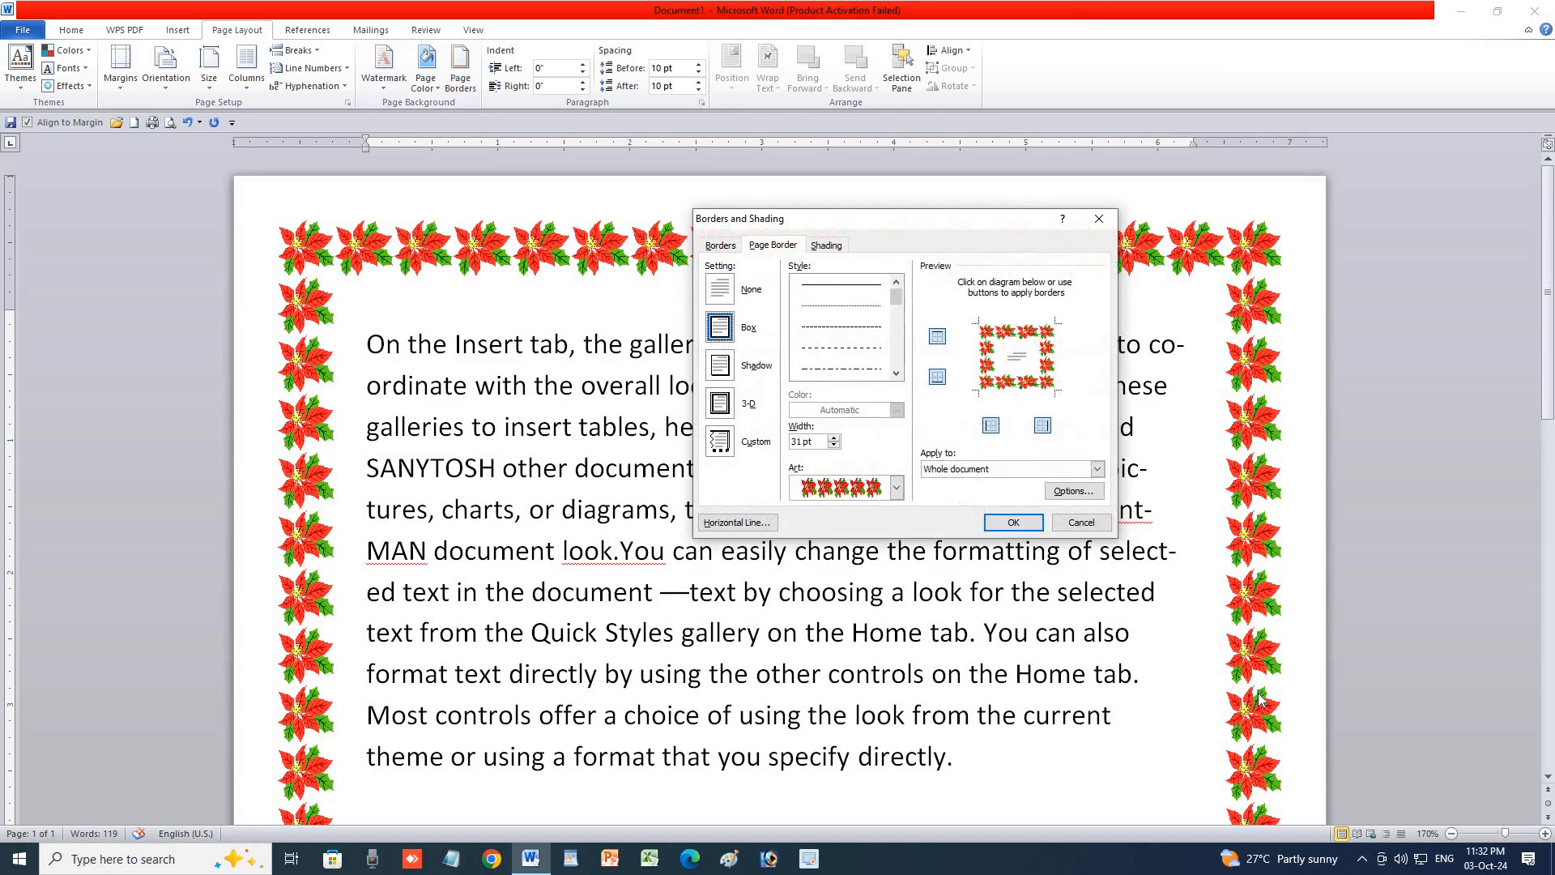
{"action": "left_click", "coordinate": [827, 246]}
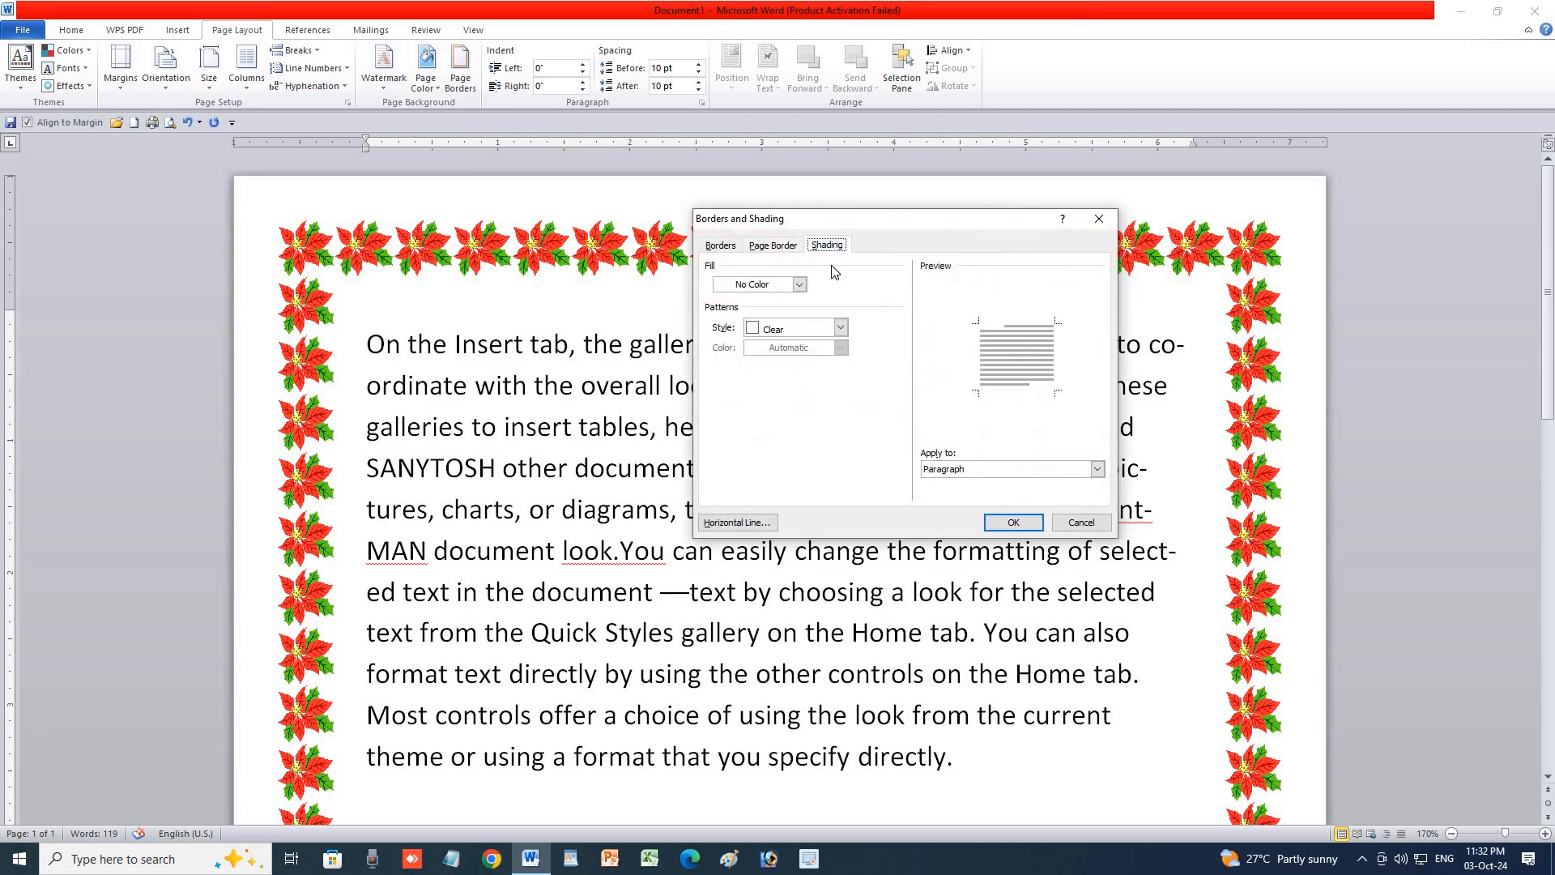
{"action": "left_click", "coordinate": [800, 284]}
{"action": "left_click", "coordinate": [775, 333]}
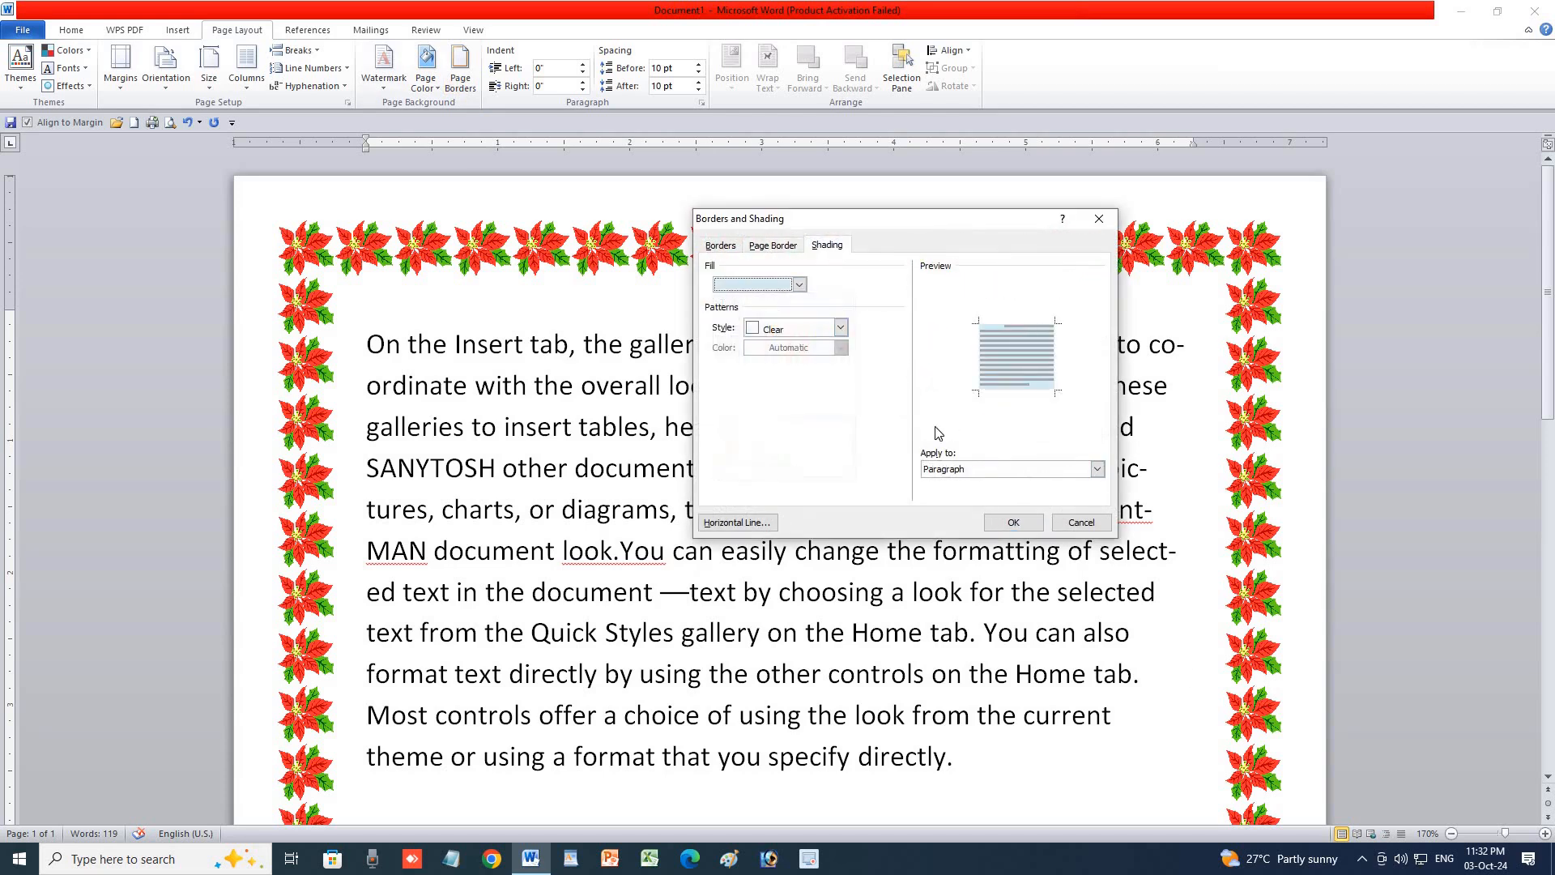
{"action": "left_click", "coordinate": [1013, 523]}
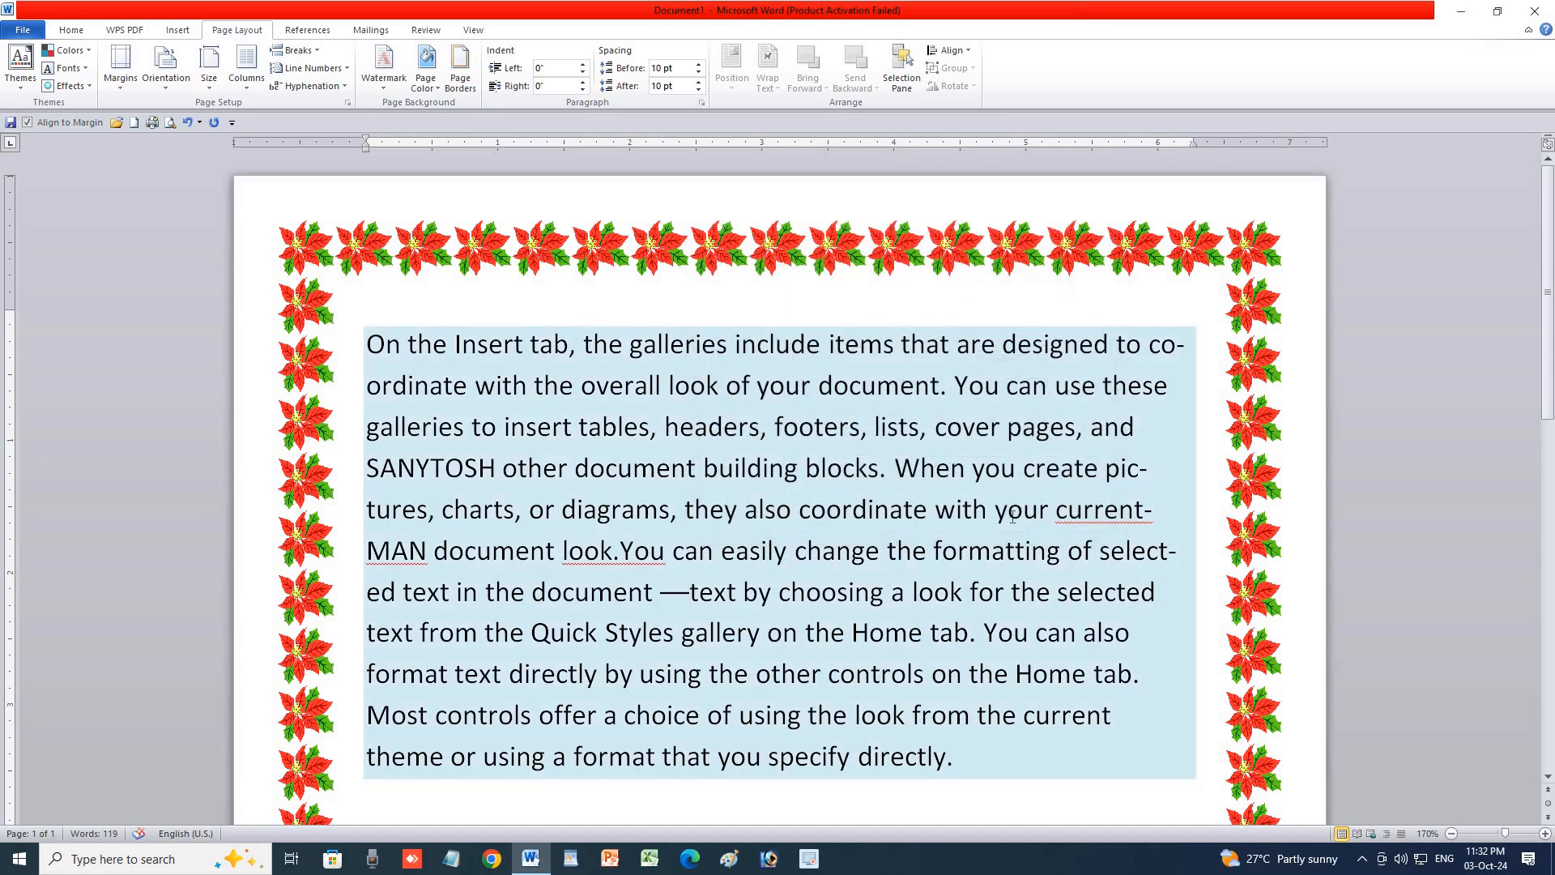
{"action": "left_click", "coordinate": [461, 78]}
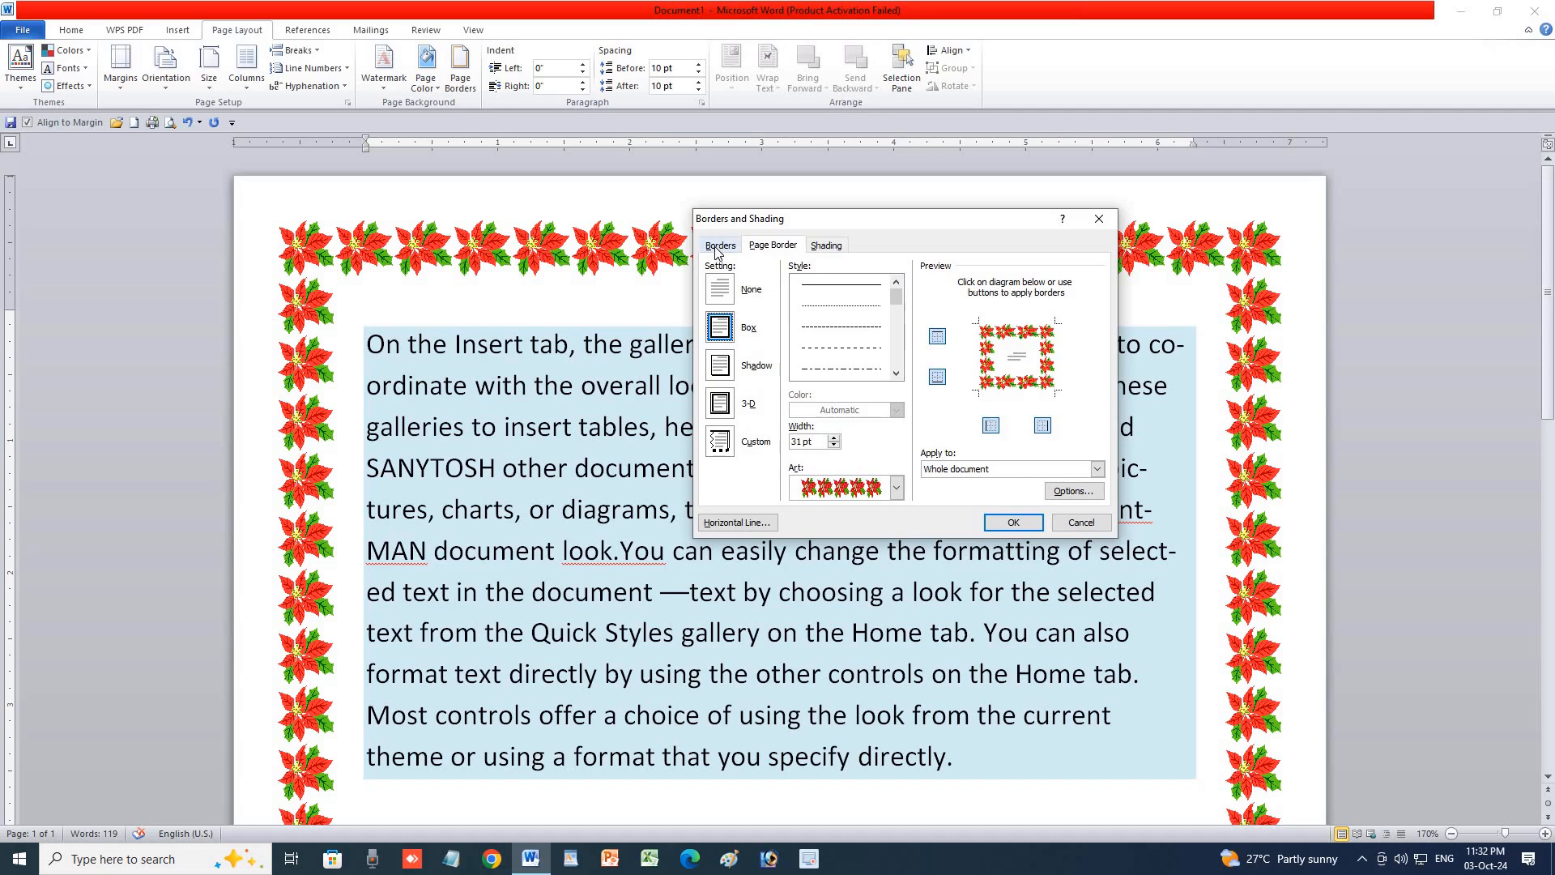
{"action": "left_click", "coordinate": [773, 245]}
{"action": "left_click", "coordinate": [824, 246]}
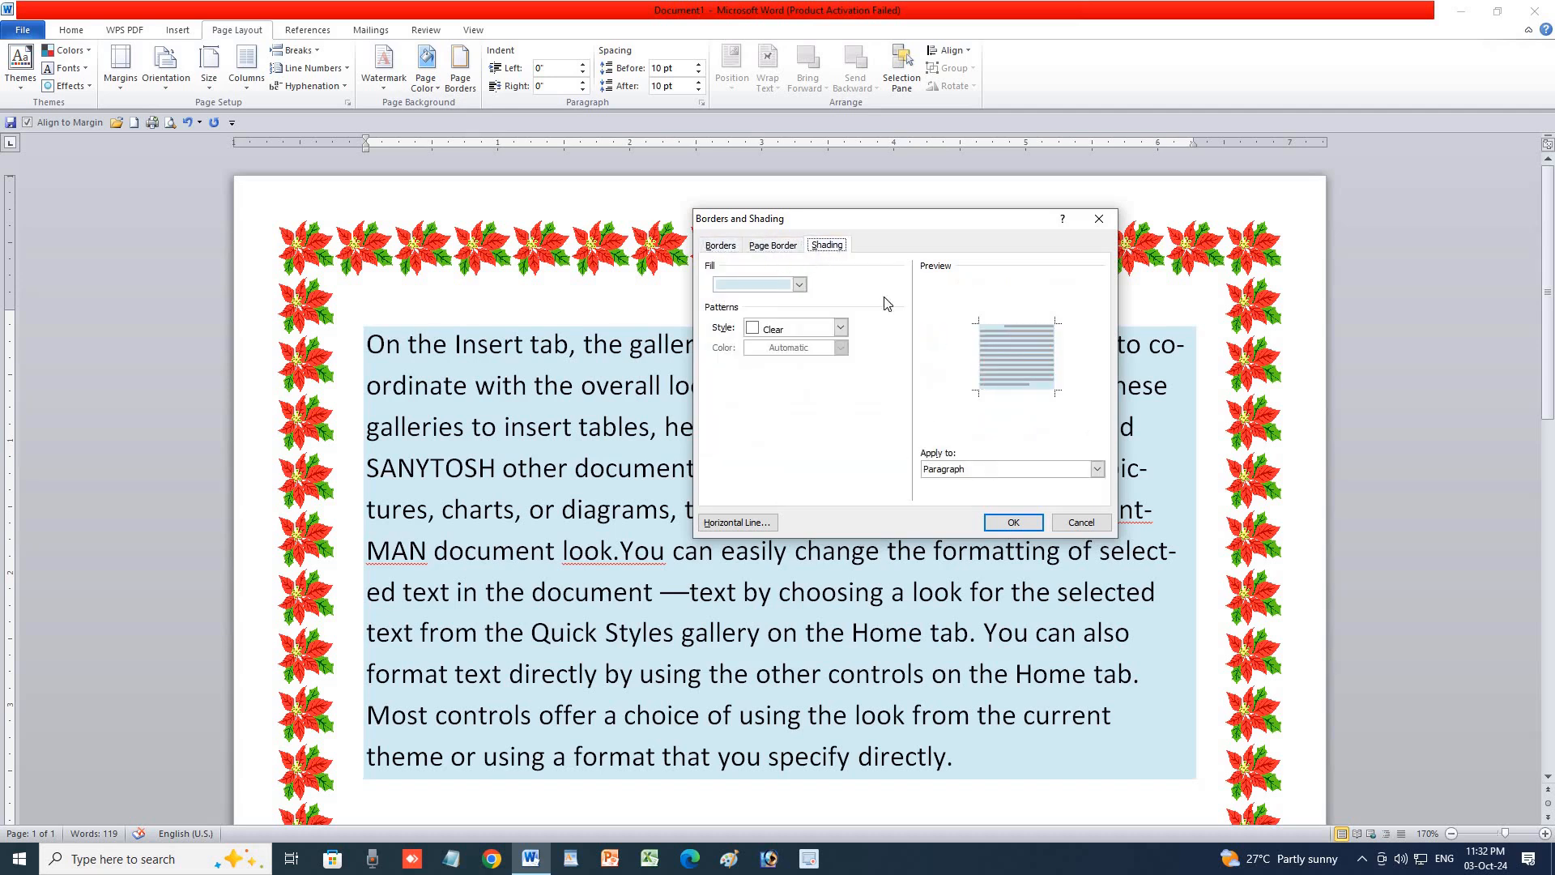
{"action": "left_click", "coordinate": [1099, 218]}
{"action": "left_click", "coordinate": [821, 449]}
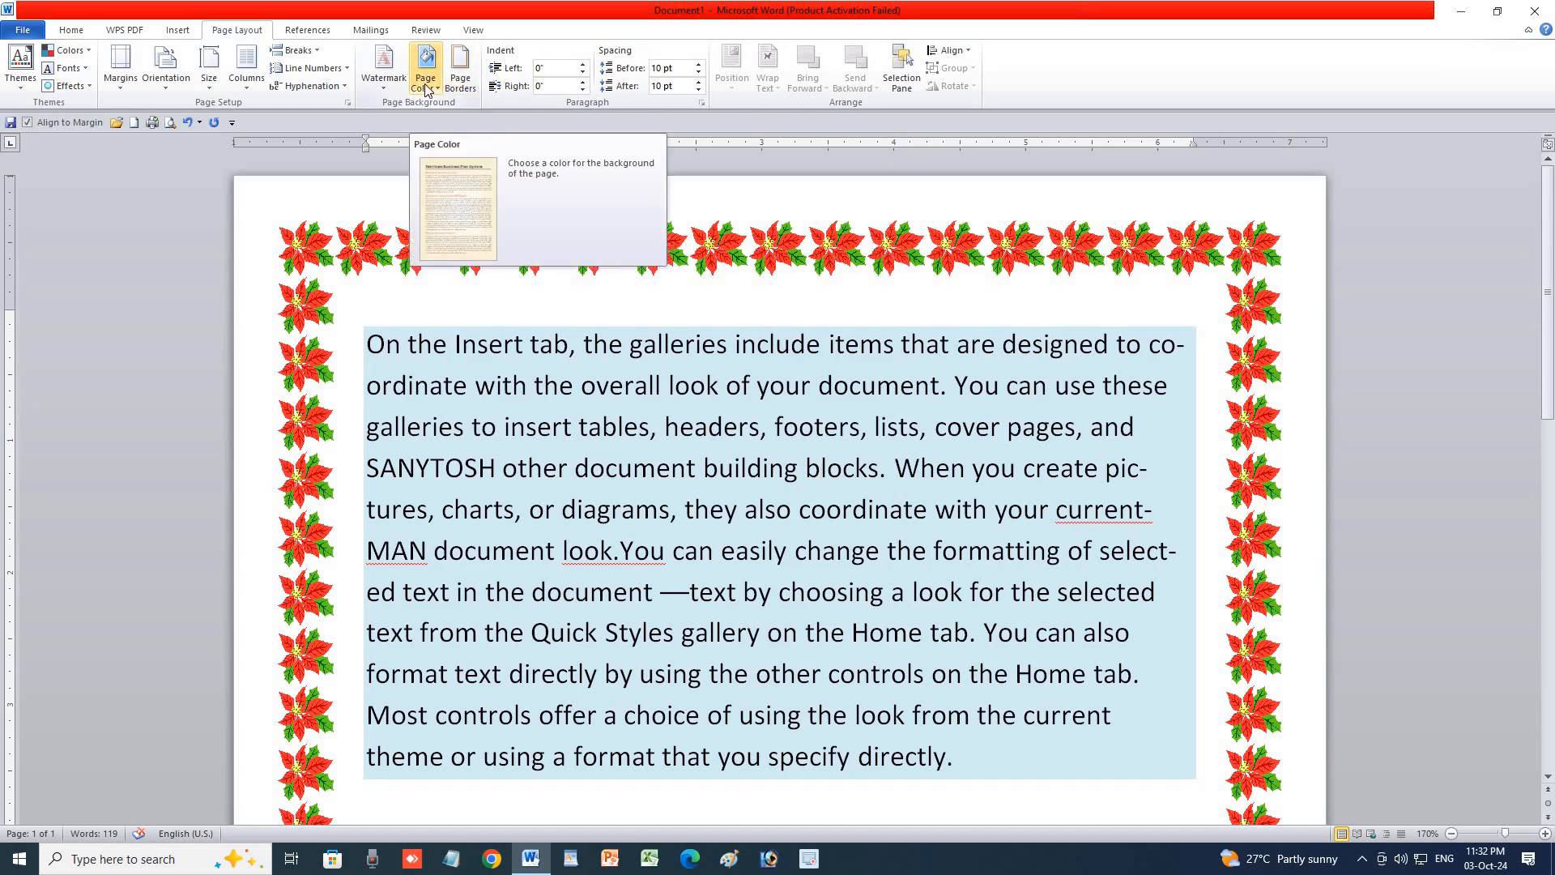
{"action": "left_click", "coordinate": [460, 66]}
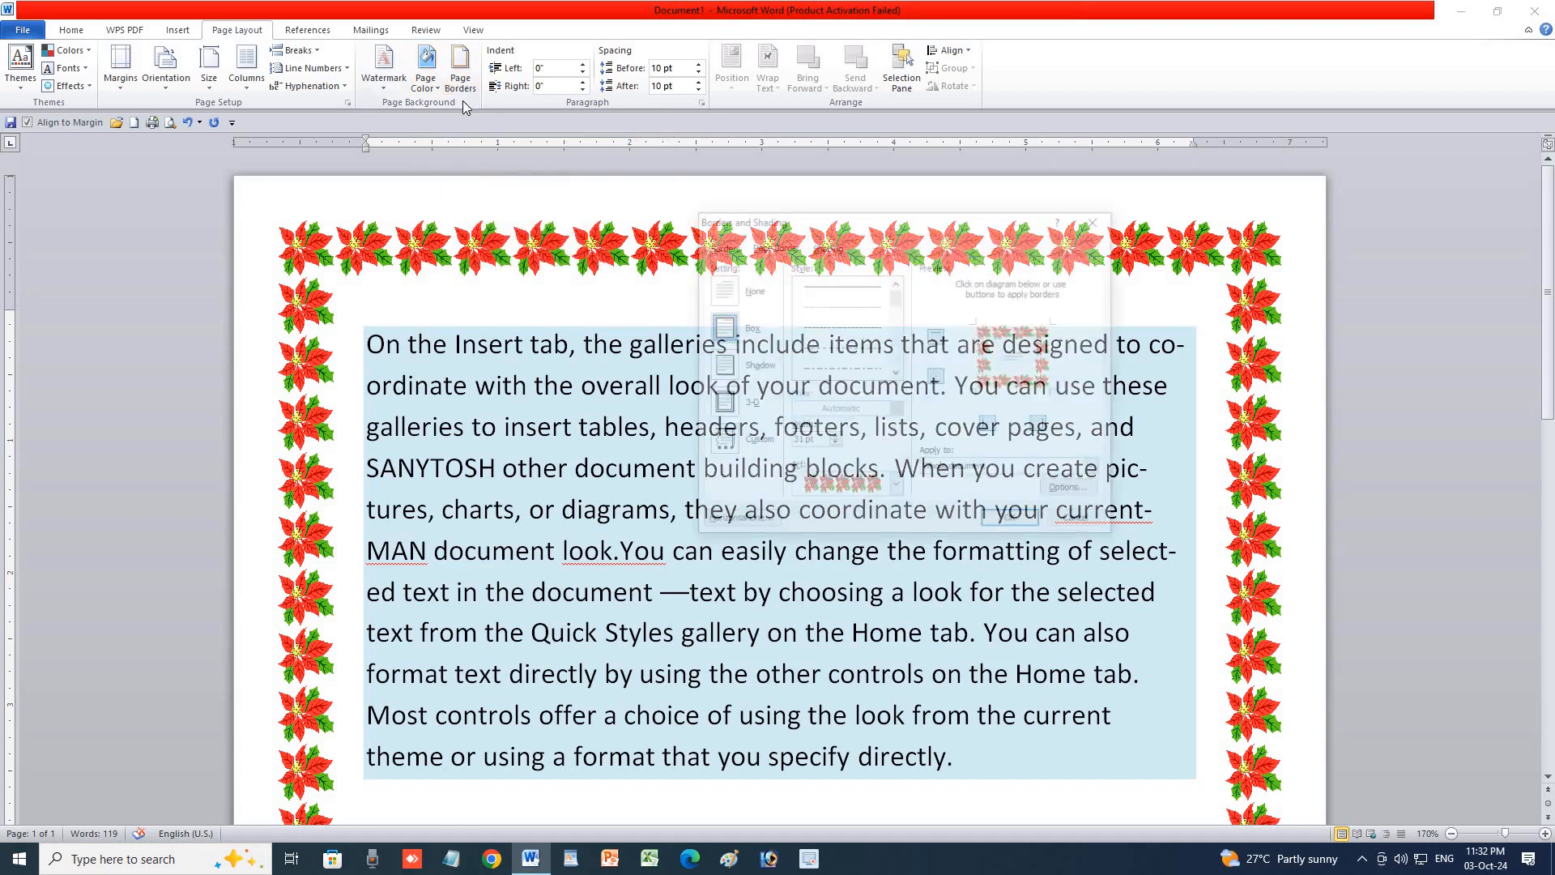
{"action": "left_click", "coordinate": [824, 245]}
{"action": "left_click", "coordinate": [800, 284]}
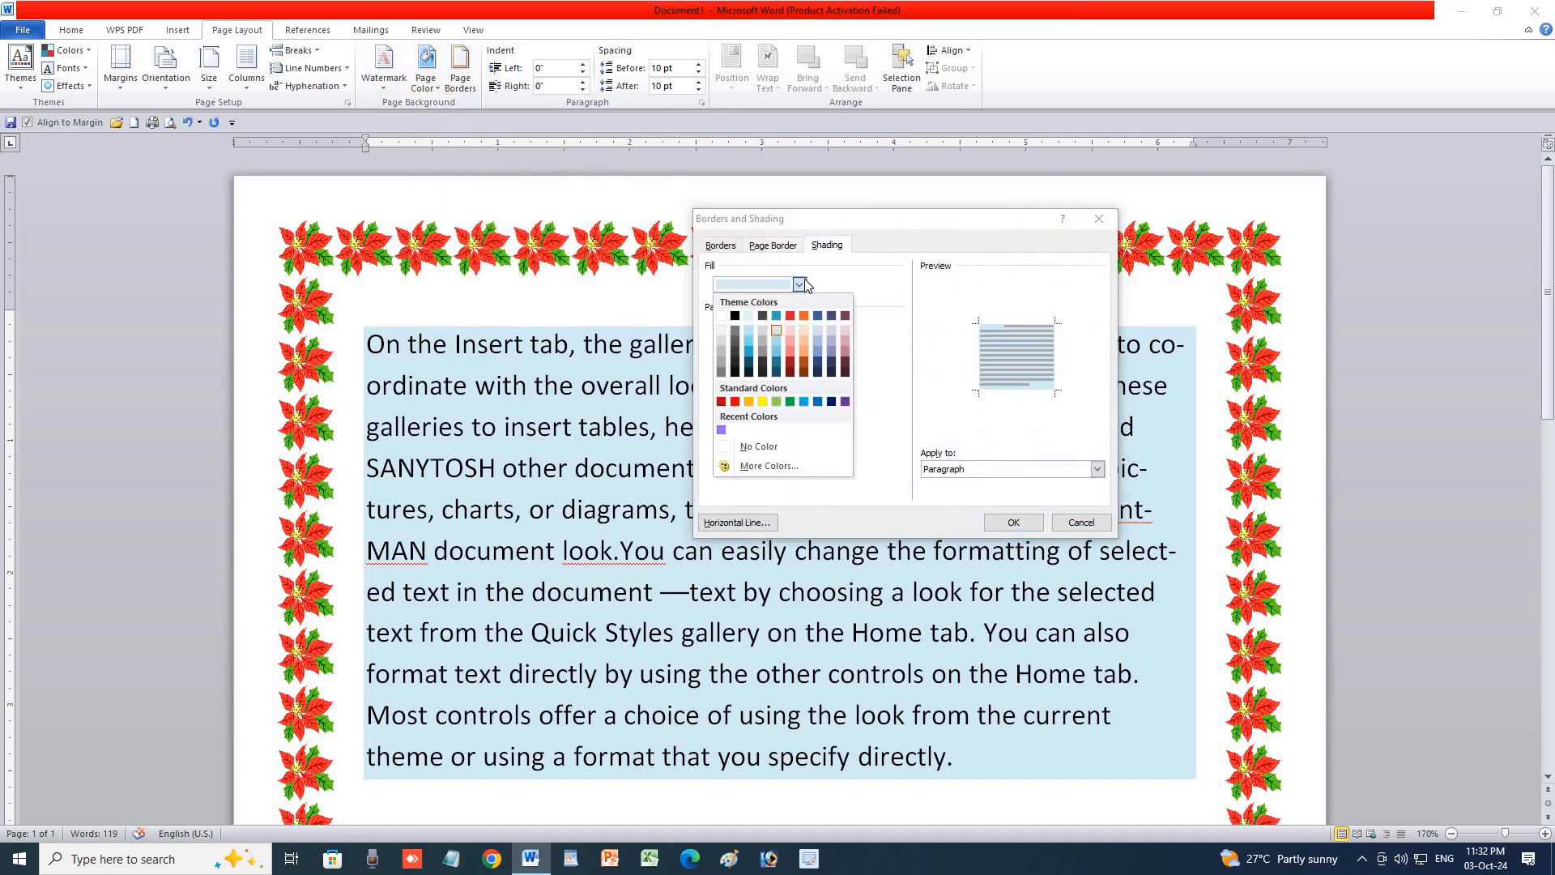
{"action": "left_click", "coordinate": [739, 446]}
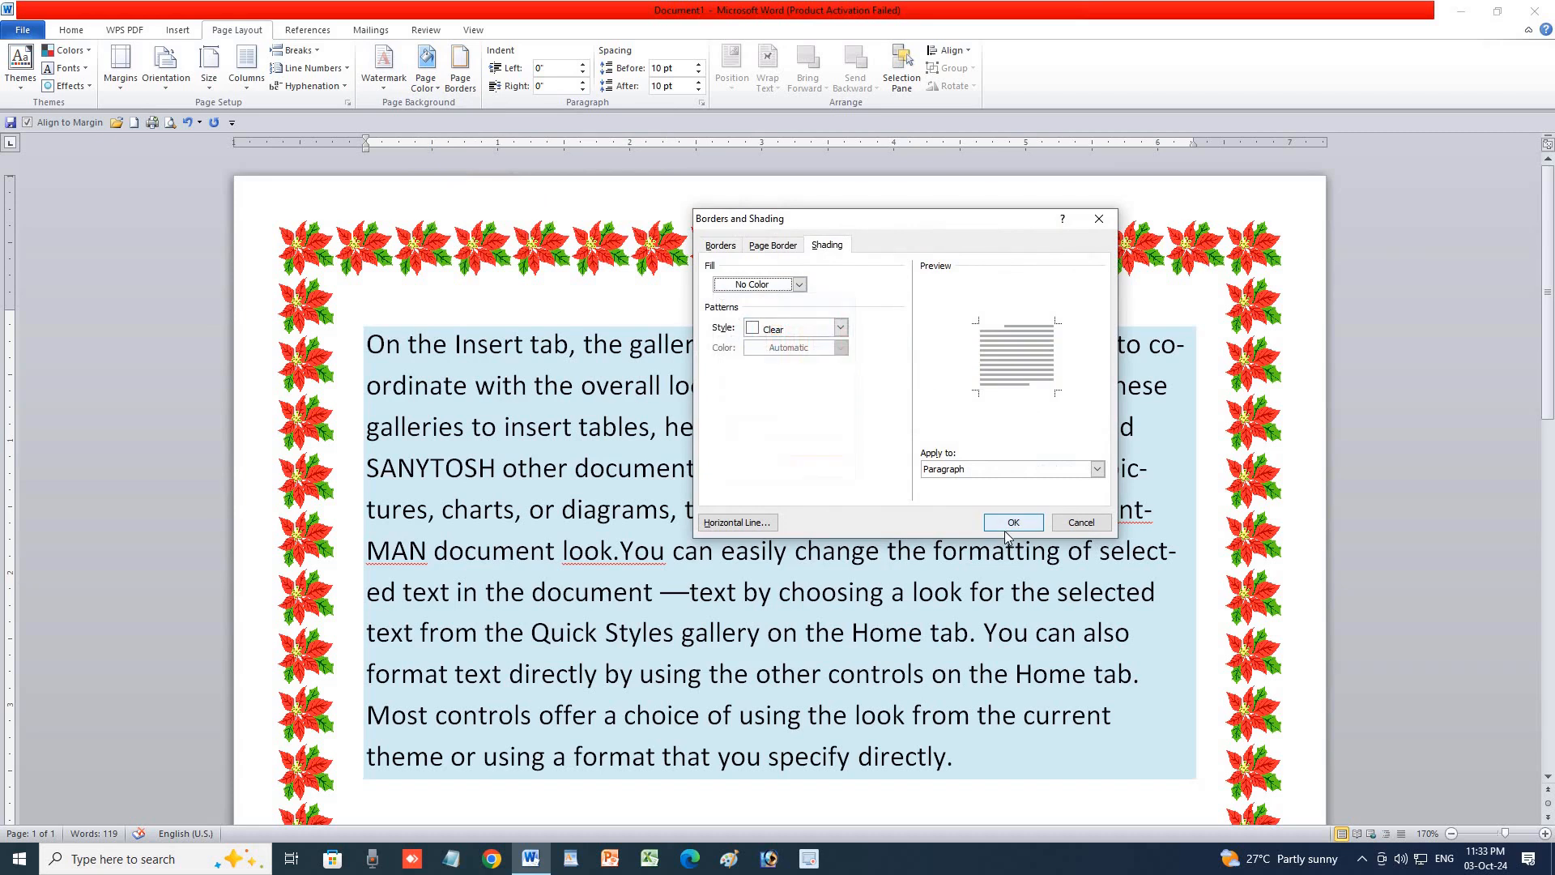
{"action": "left_click", "coordinate": [1014, 523]}
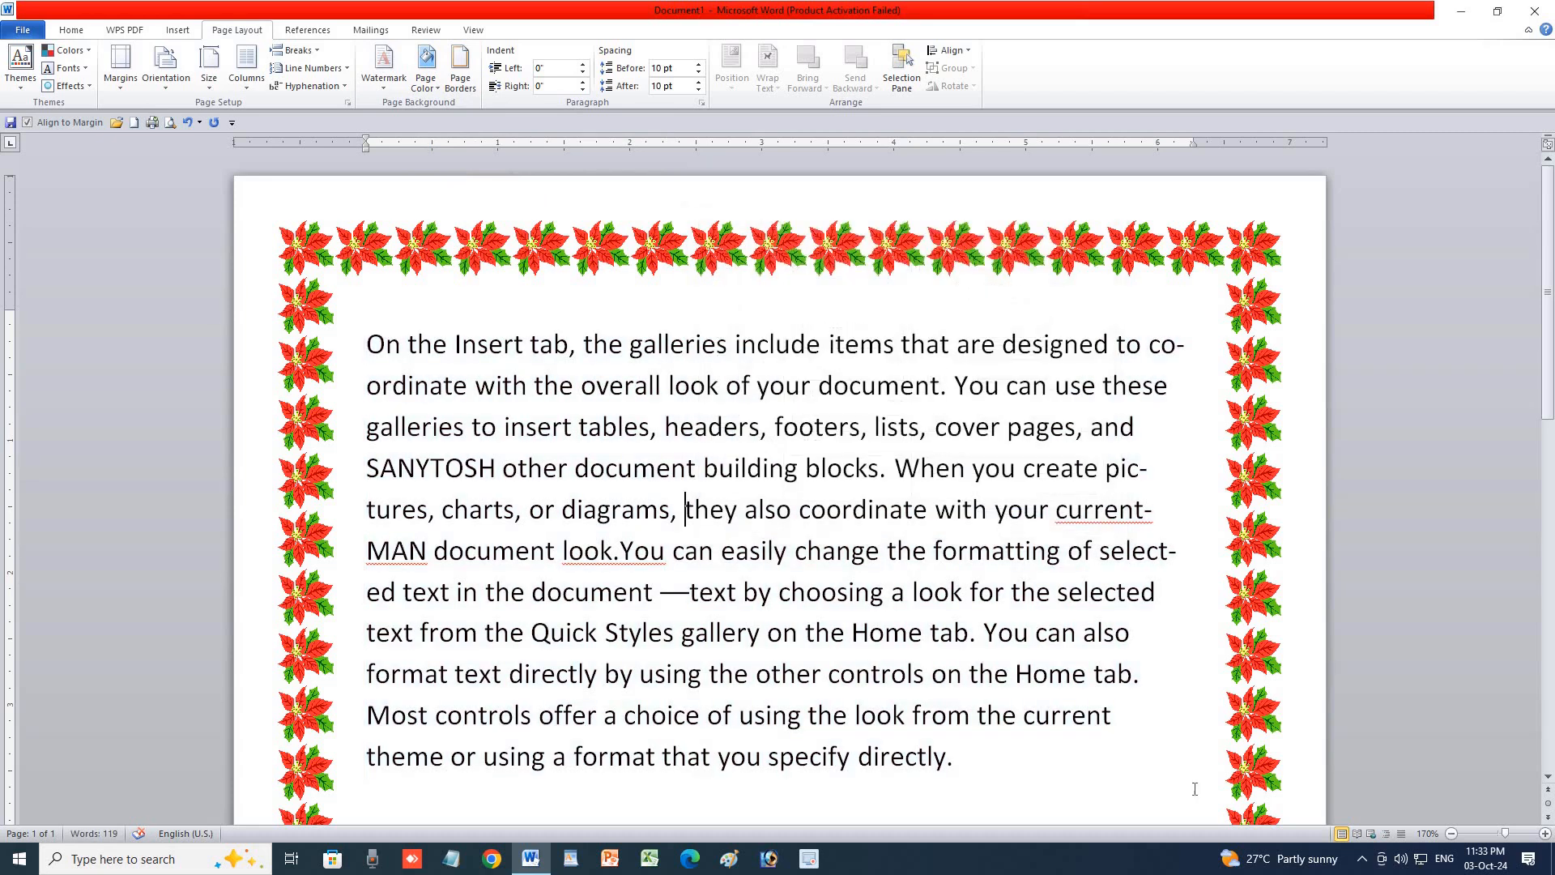
Delete the text from 'pictures' to the document end, then select all remaining text.
{"action": "left_click", "coordinate": [1544, 834]}
{"action": "left_click", "coordinate": [1545, 834]}
{"action": "left_click", "coordinate": [1545, 833]}
{"action": "left_click", "coordinate": [1545, 834]}
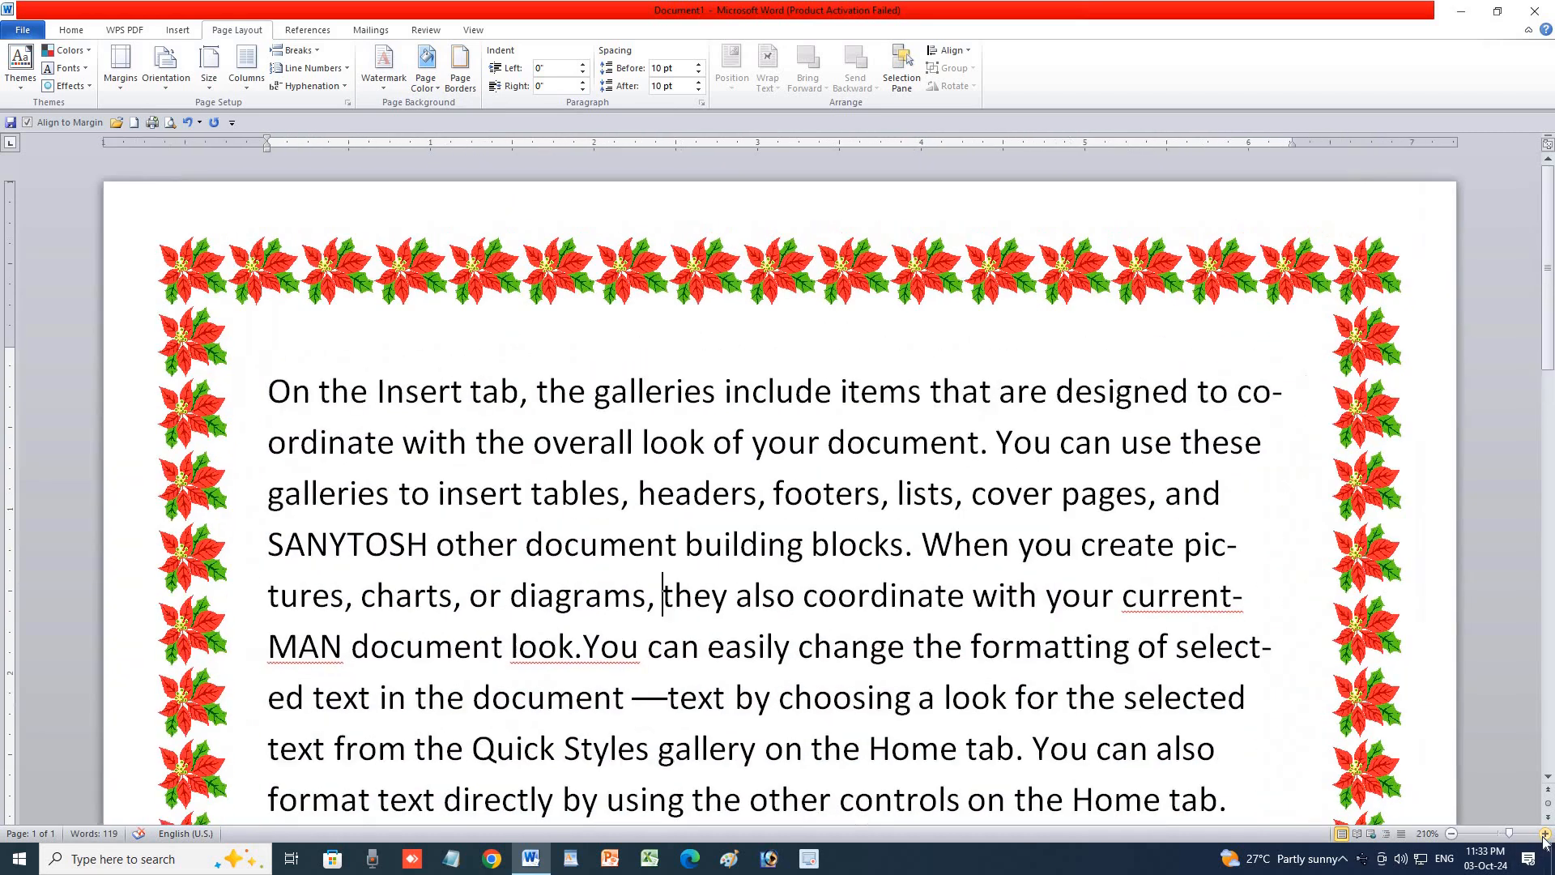
{"action": "left_click", "coordinate": [1545, 833]}
{"action": "left_click", "coordinate": [1544, 833]}
{"action": "scroll", "coordinate": [1077, 692], "scroll_direction": "down", "scroll_amount": 5}
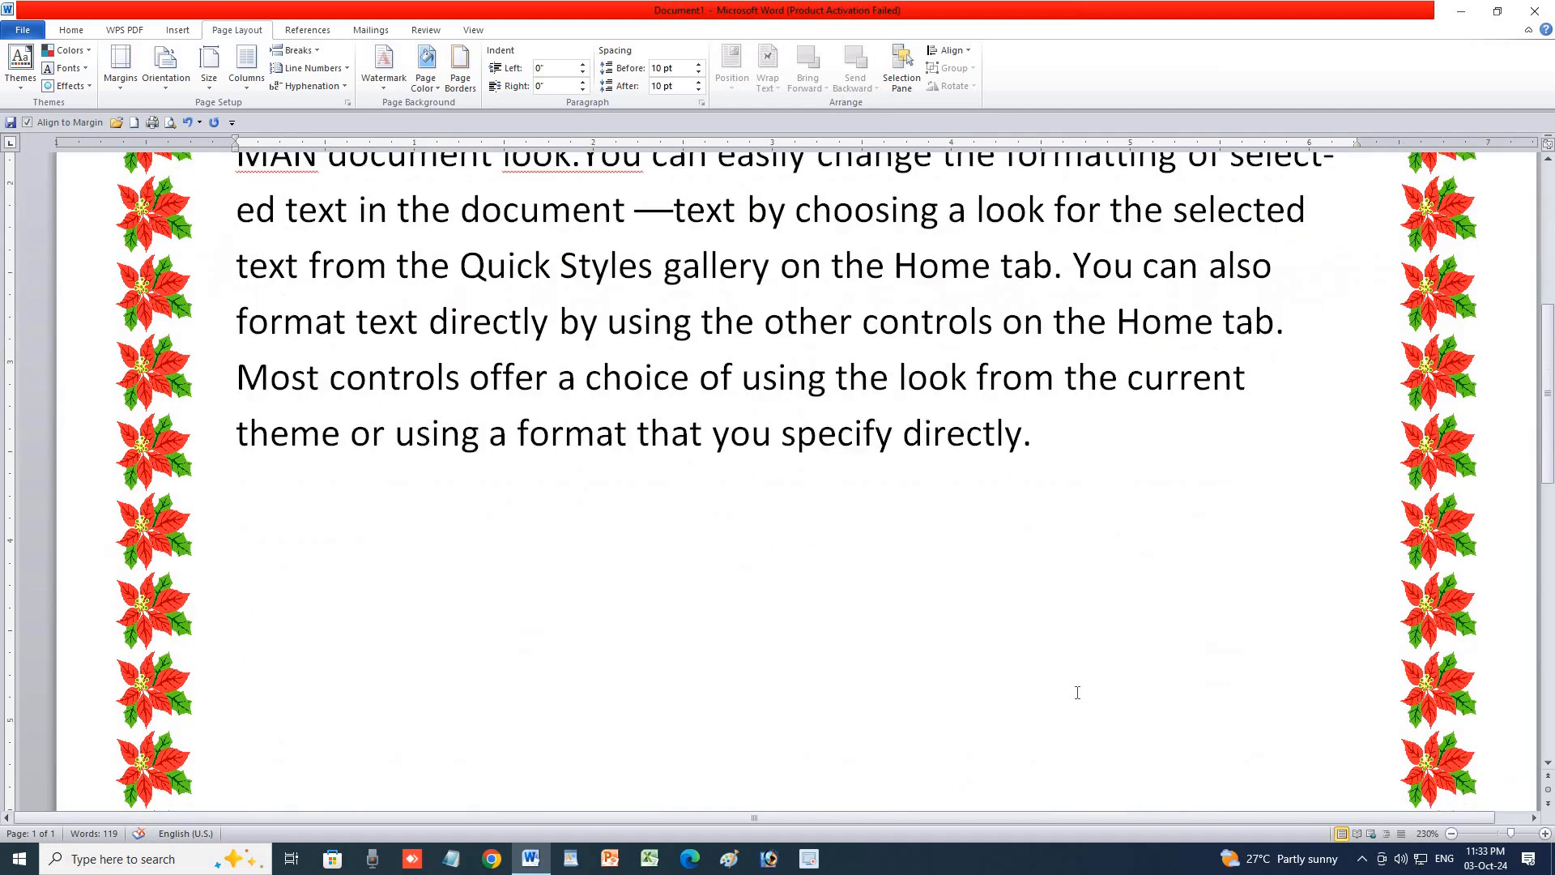
{"action": "scroll", "coordinate": [1077, 693], "scroll_direction": "up", "scroll_amount": 5}
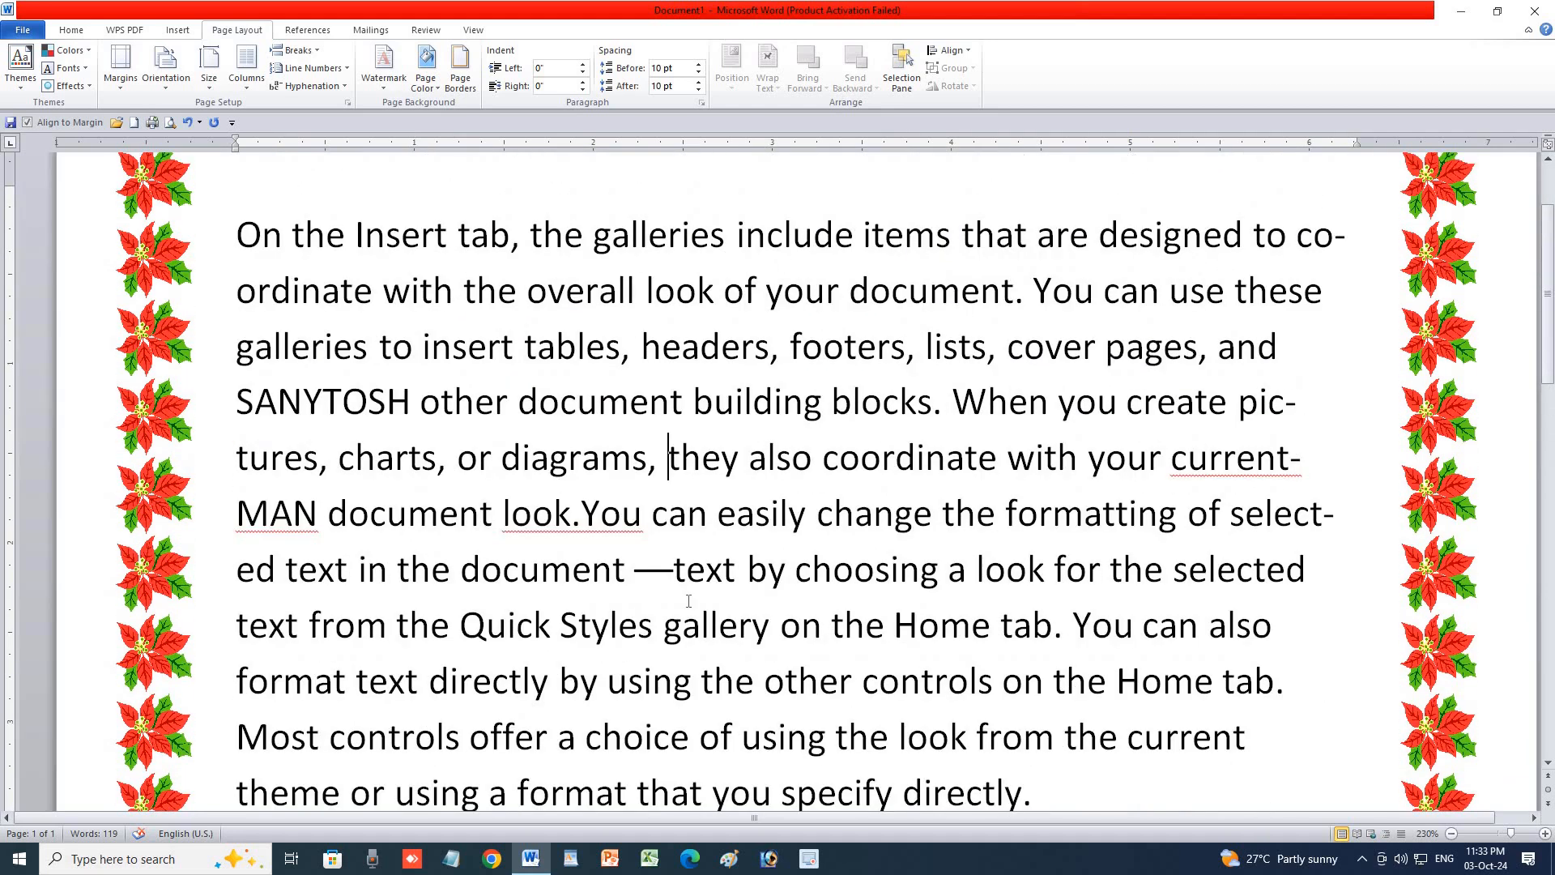
{"action": "left_click_drag", "start_coordinate": [236, 458], "coordinate": [1099, 855]}
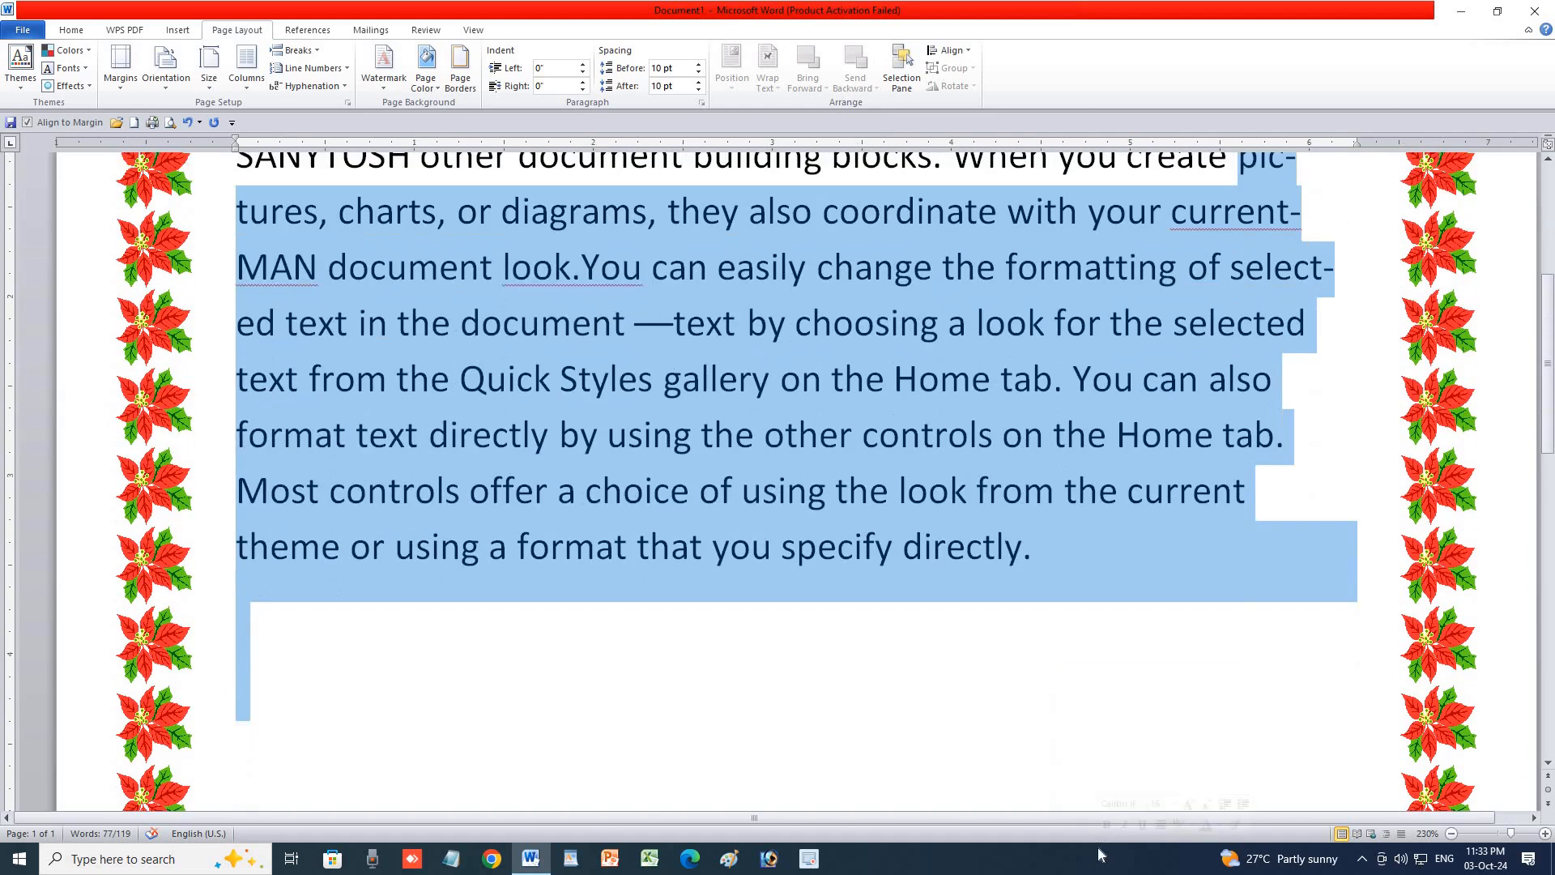
{"action": "key", "text": "Delete"}
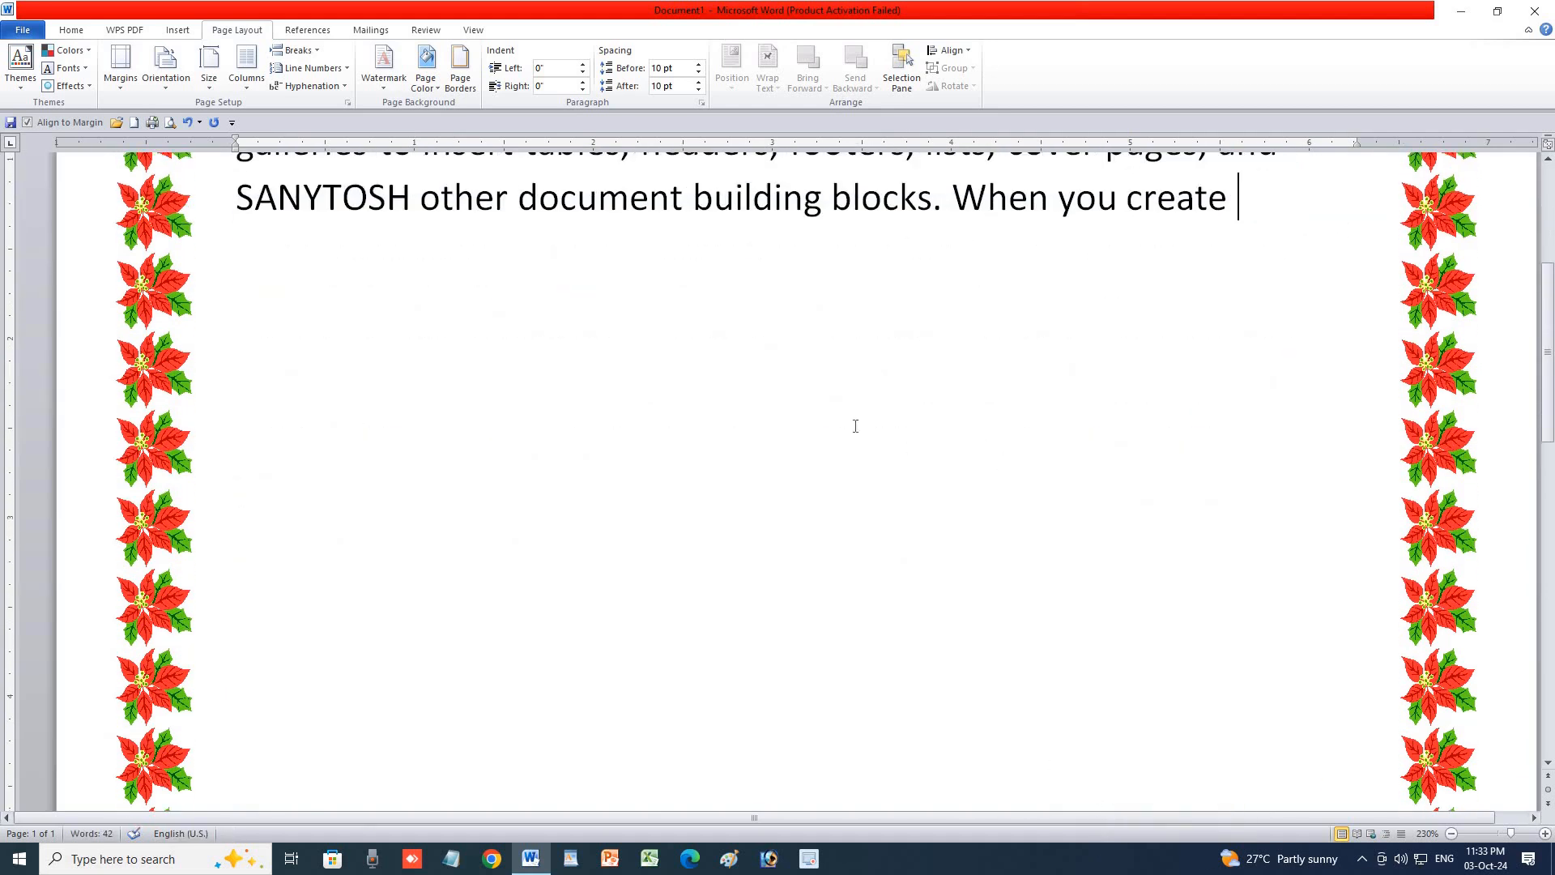
{"action": "scroll", "coordinate": [856, 424], "scroll_direction": "up", "scroll_amount": 3}
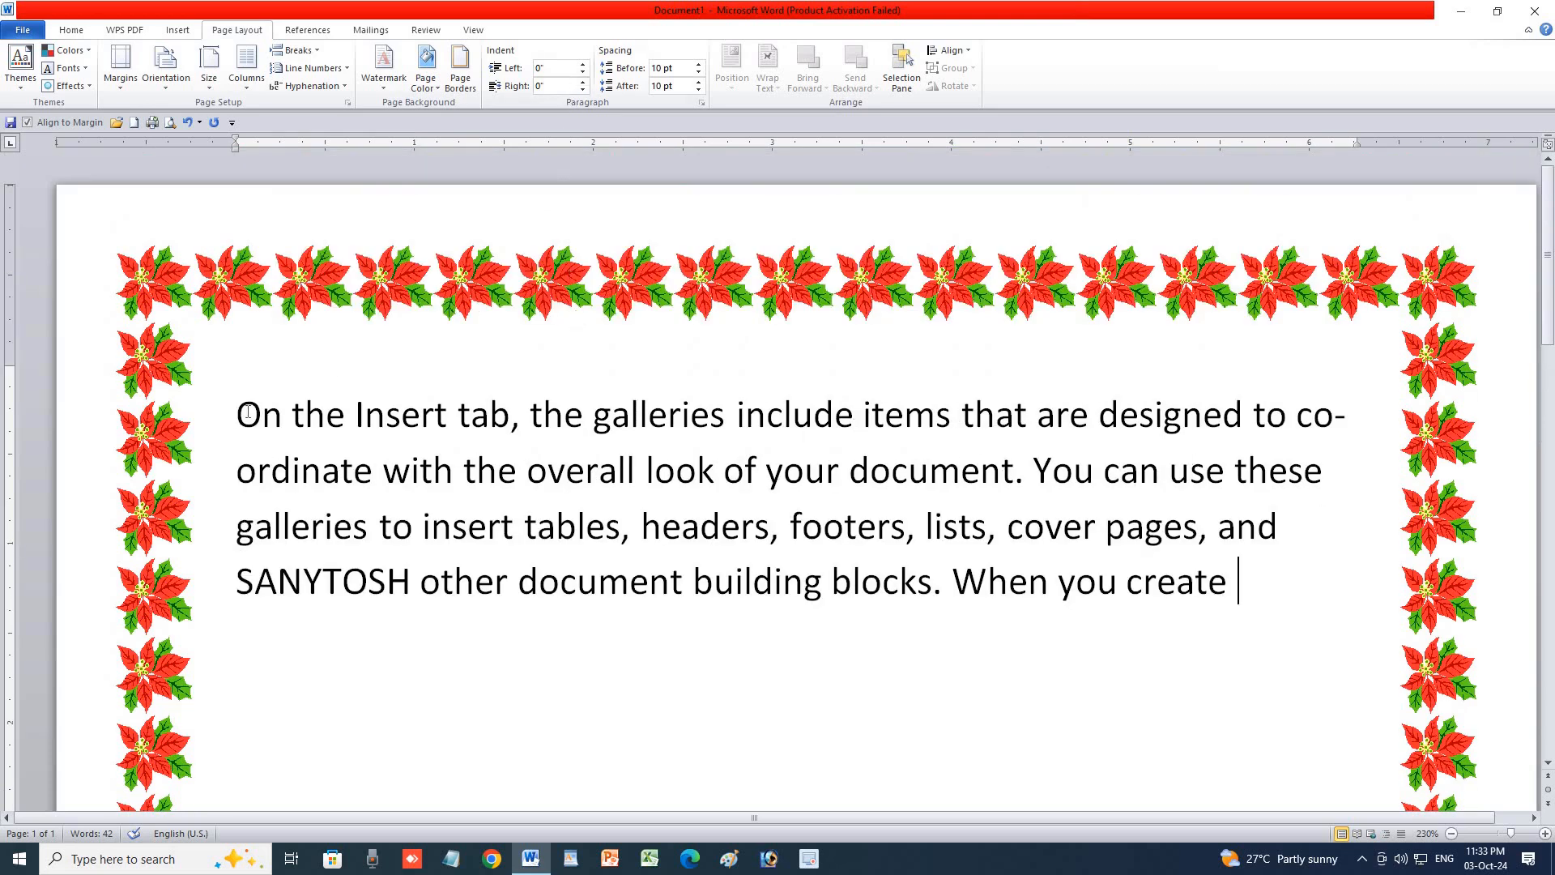
{"action": "key", "text": "ctrl+a"}
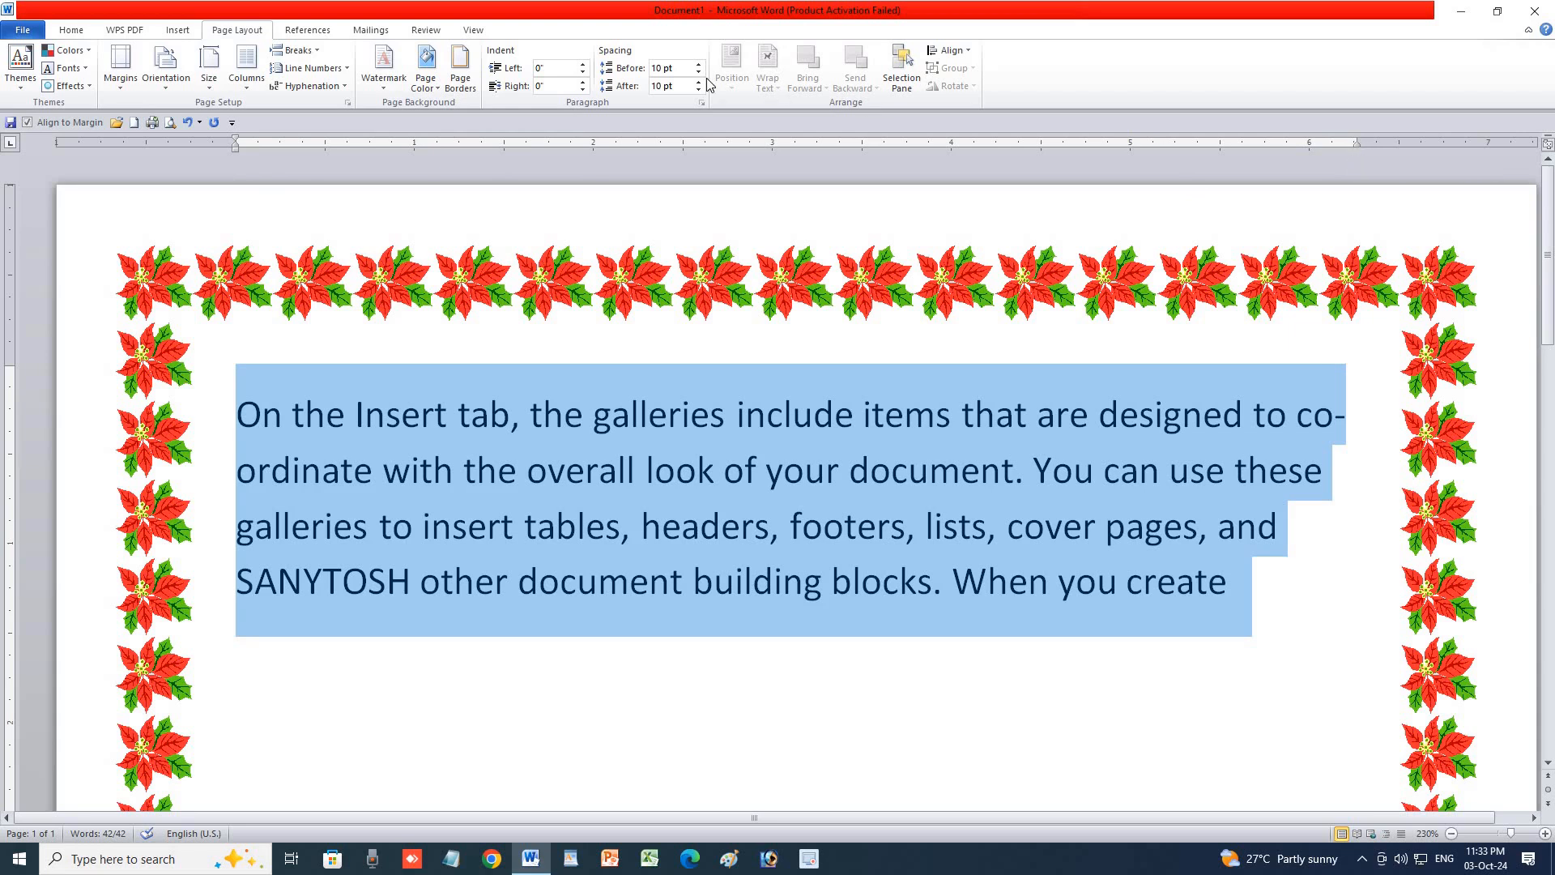
Try a 0.4-inch left indent, then the Home tab's Increase and Decrease Indent buttons.
{"action": "left_click", "coordinate": [583, 64]}
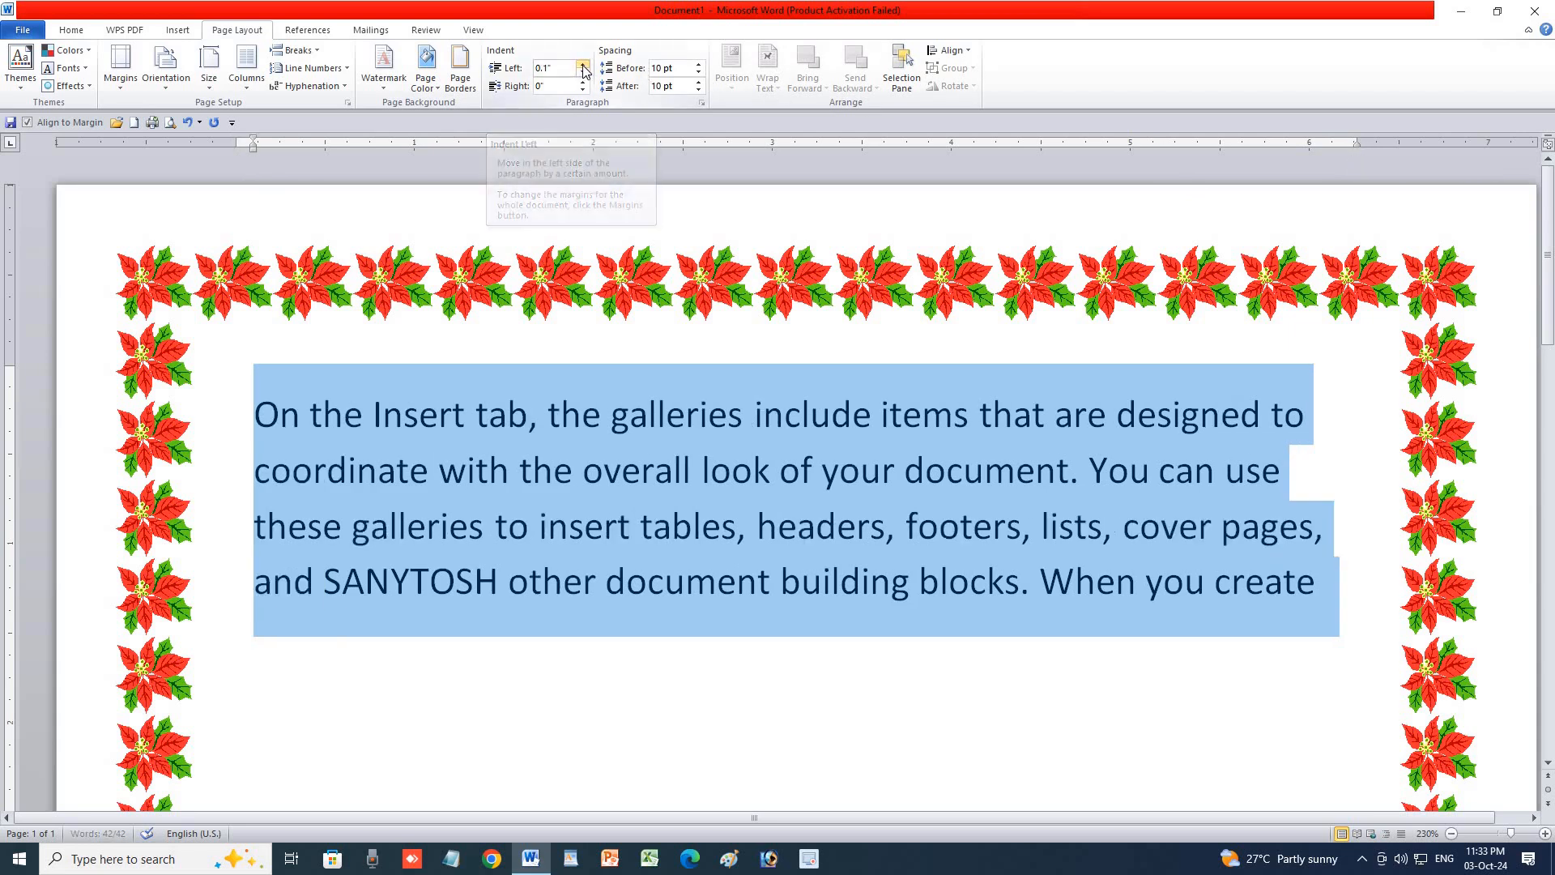
{"action": "left_click", "coordinate": [583, 64]}
{"action": "left_click", "coordinate": [583, 65]}
{"action": "left_click", "coordinate": [584, 65]}
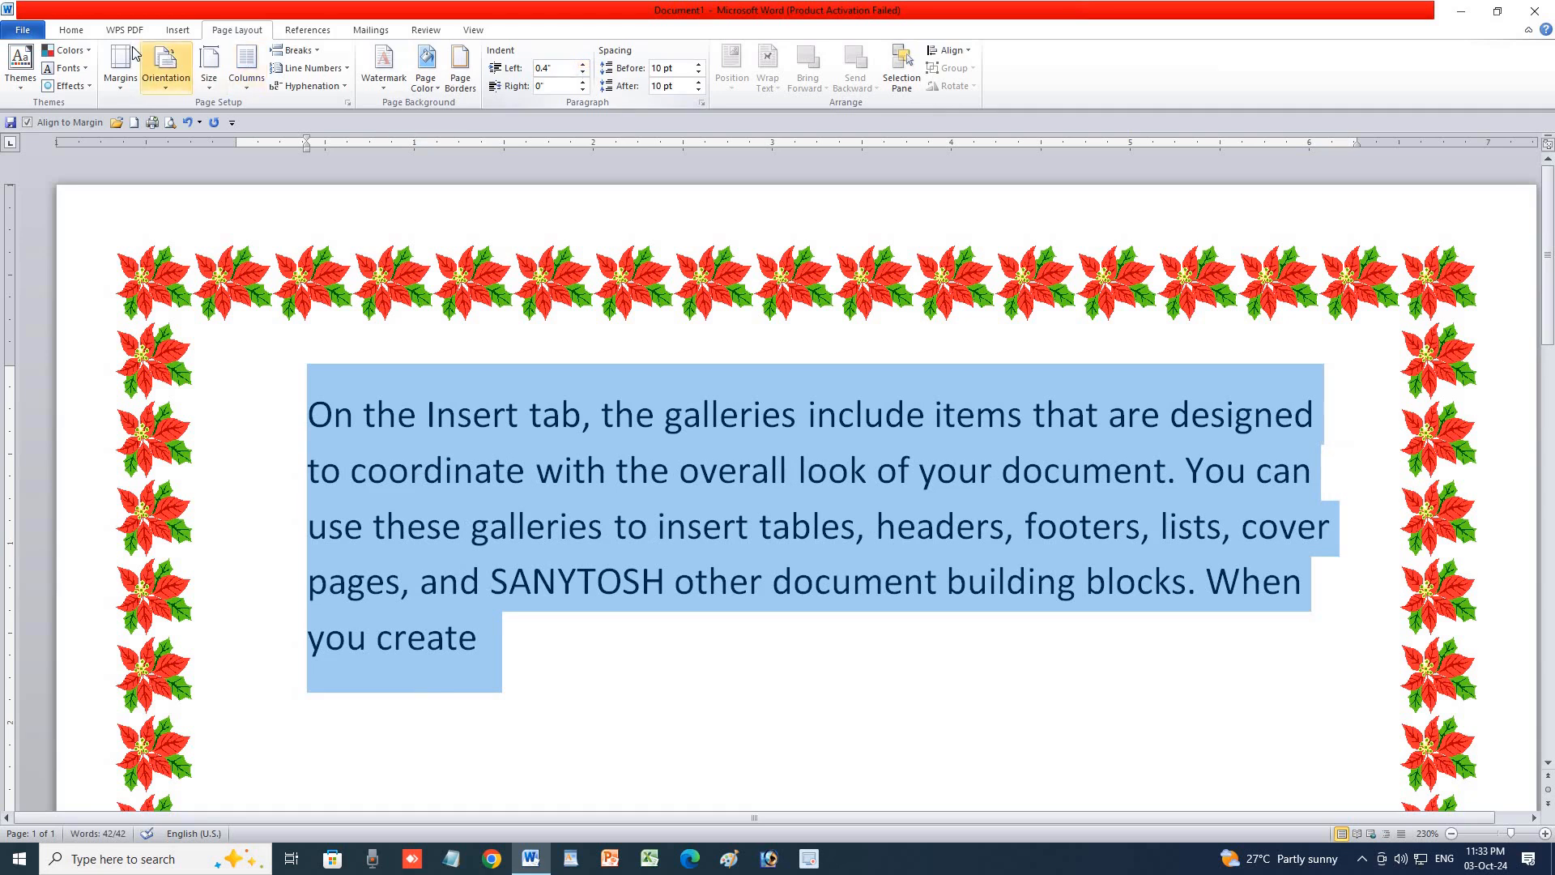
{"action": "left_click", "coordinate": [71, 30]}
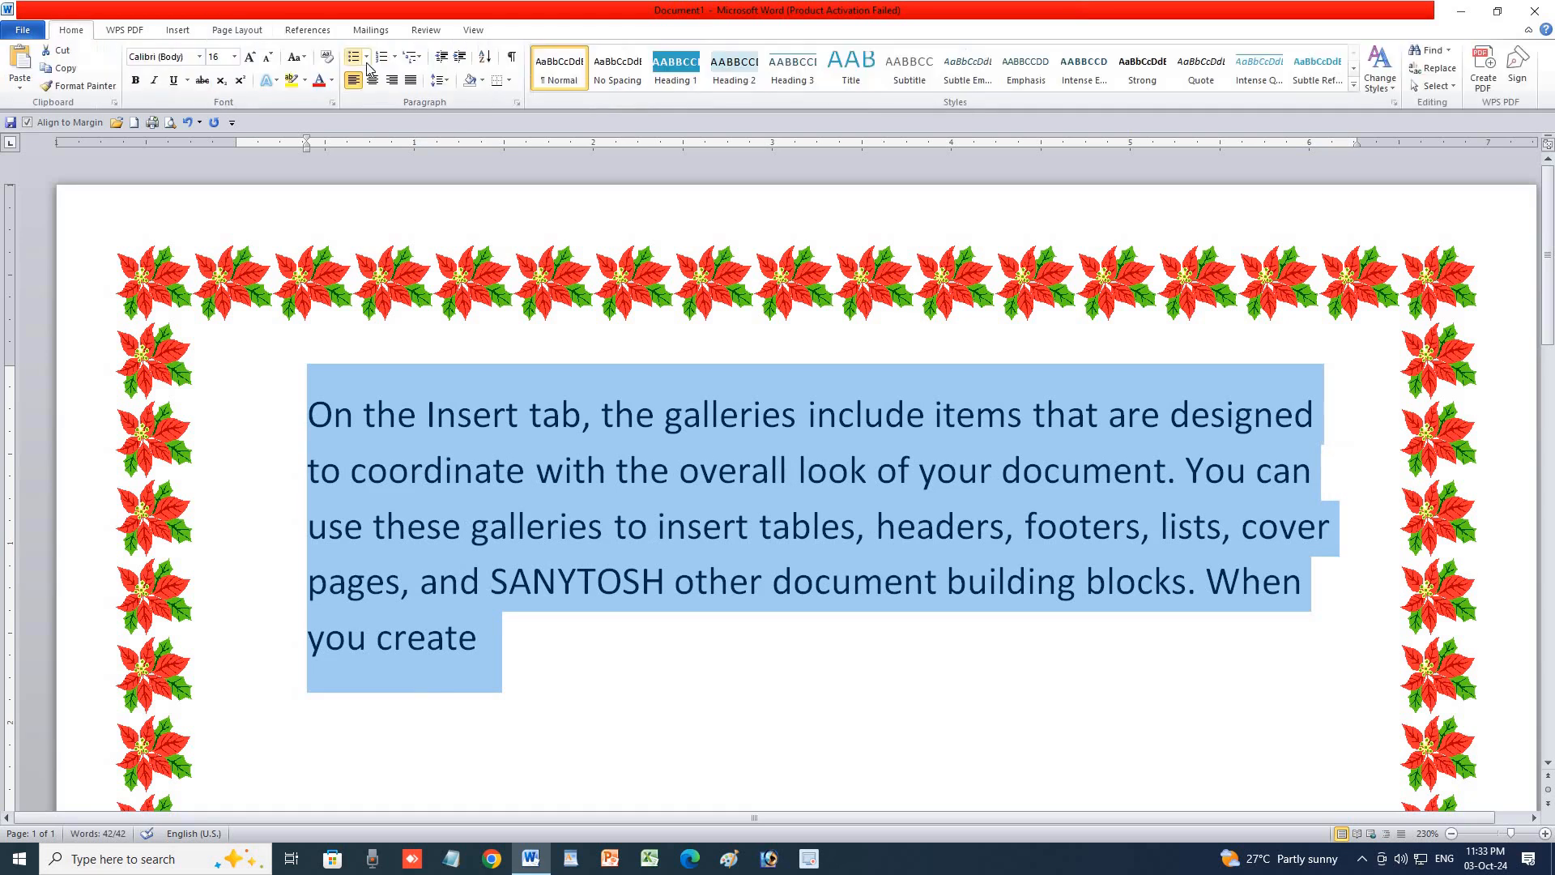
{"action": "left_click", "coordinate": [459, 61]}
{"action": "left_click", "coordinate": [459, 61]}
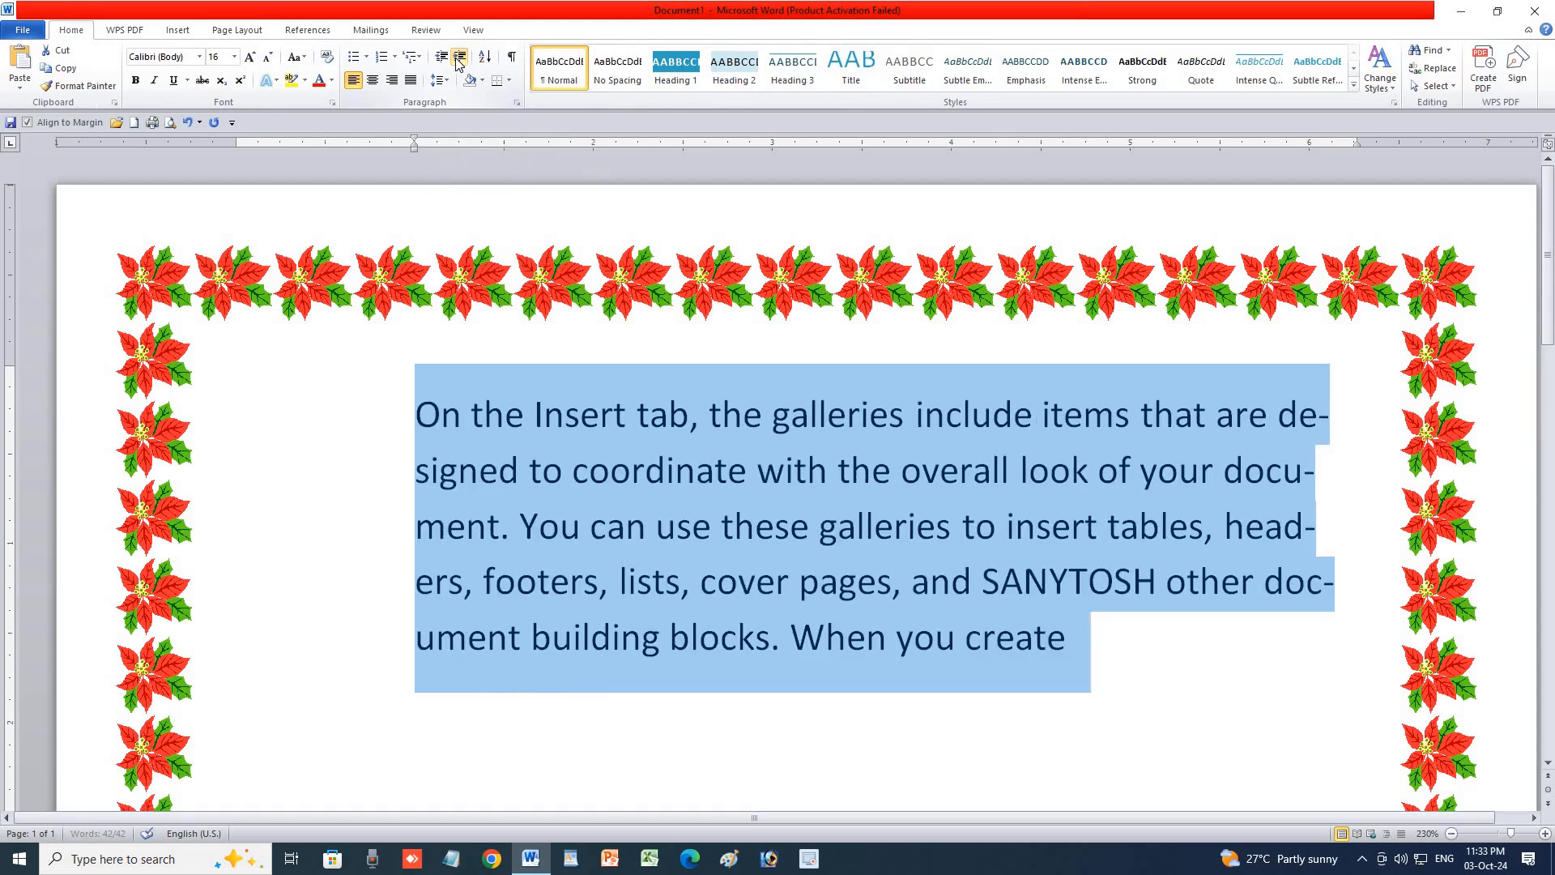
{"action": "left_click", "coordinate": [458, 62]}
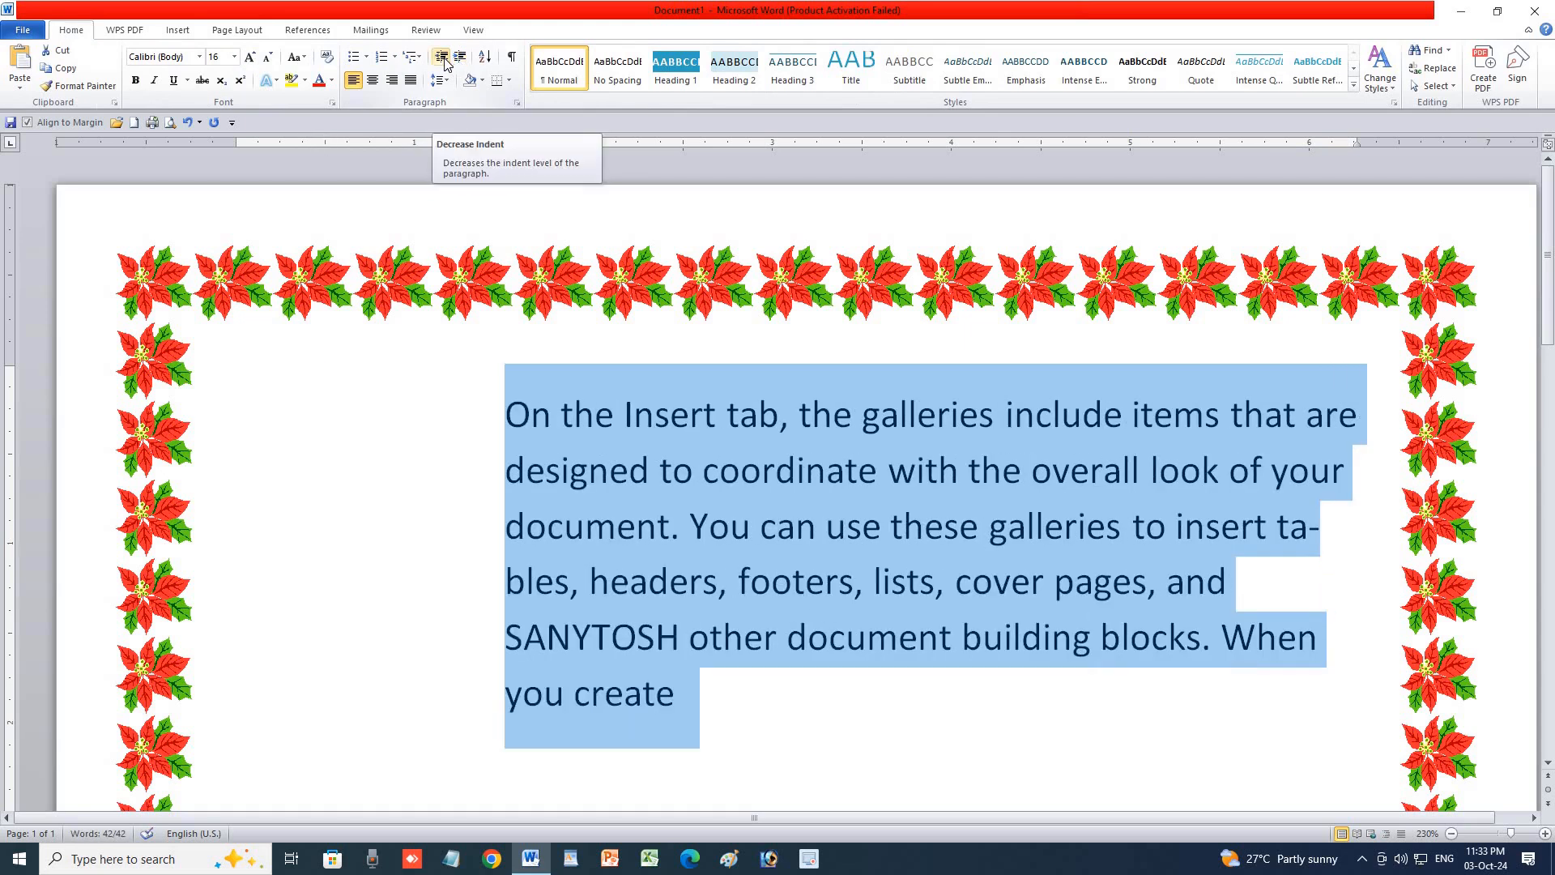
{"action": "left_click", "coordinate": [445, 62]}
{"action": "left_click", "coordinate": [444, 62]}
{"action": "left_click", "coordinate": [444, 62]}
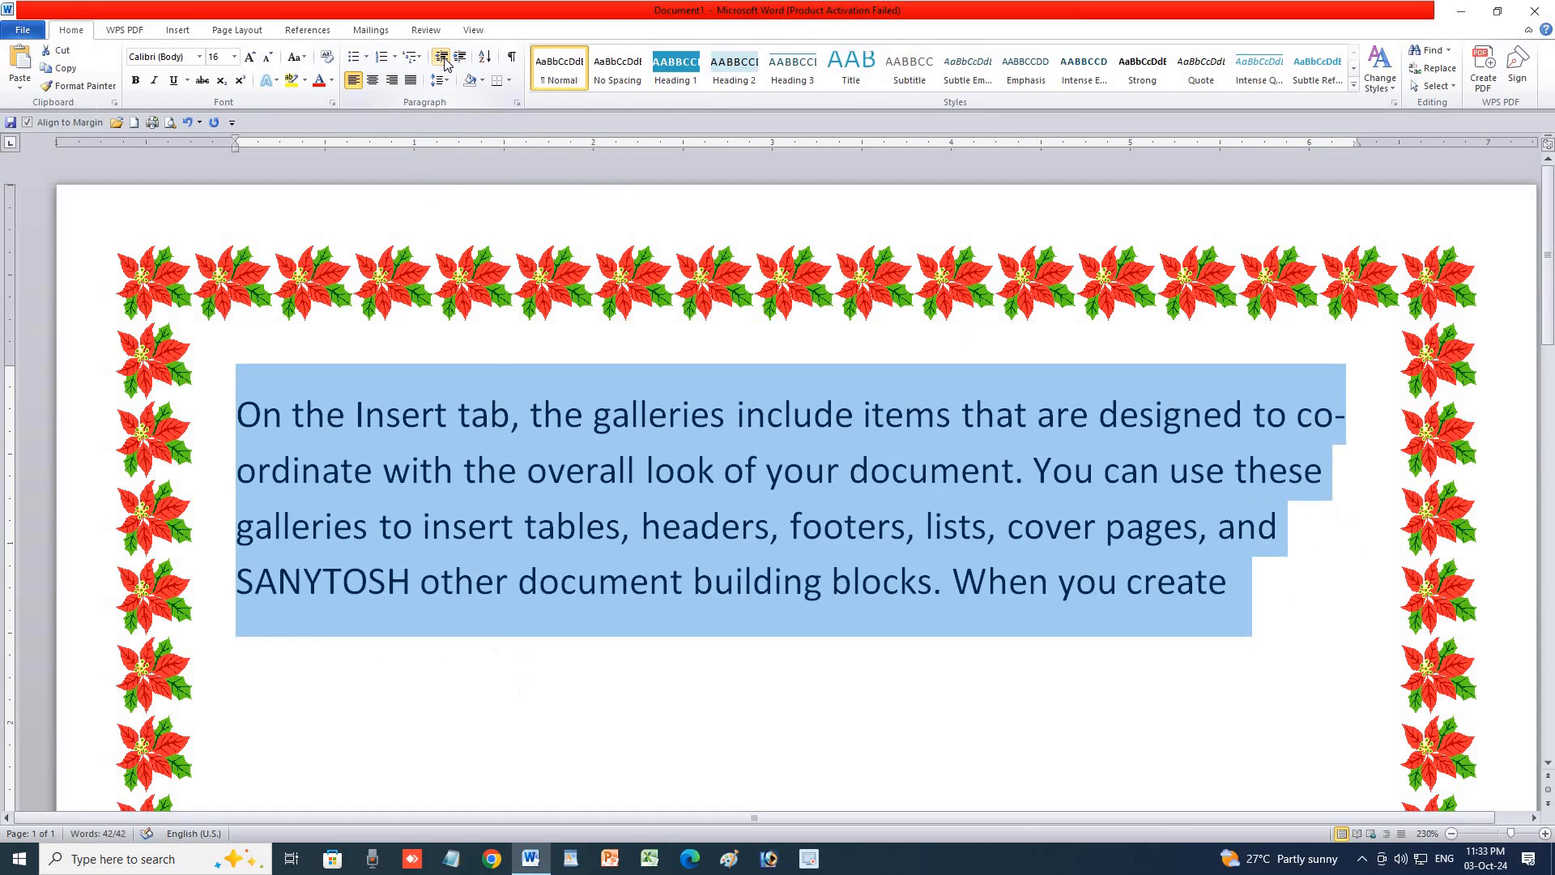
Try left indents up to 0.6 inch and right indents up to 1.6 inch, settling at right 0.8.
{"action": "left_click", "coordinate": [238, 30]}
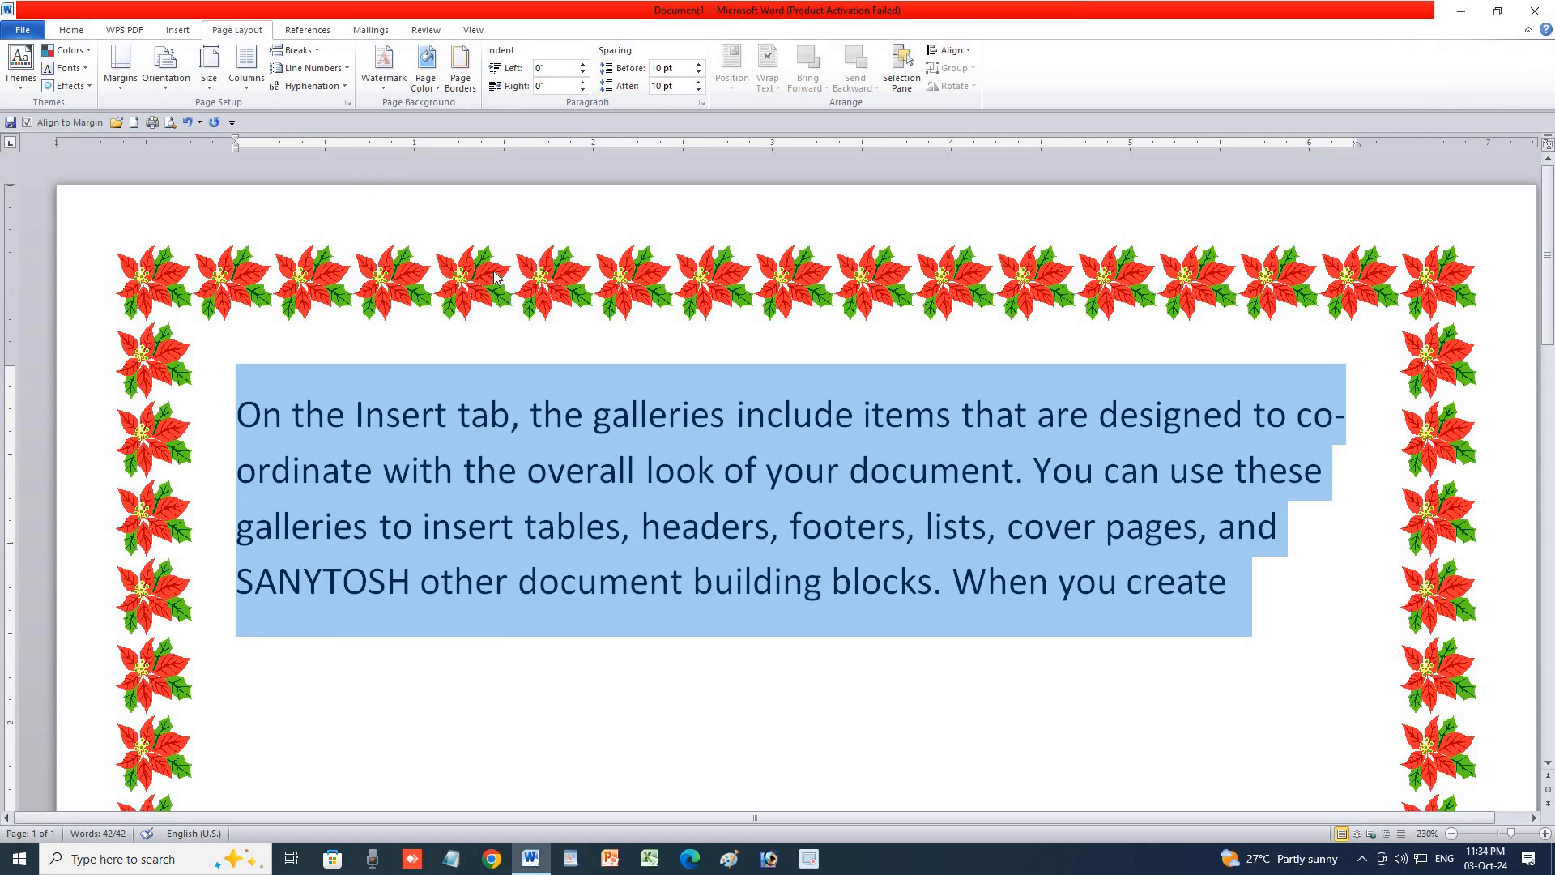
{"action": "left_click", "coordinate": [583, 67]}
{"action": "left_click", "coordinate": [582, 66]}
{"action": "left_click", "coordinate": [582, 66]}
{"action": "left_click", "coordinate": [583, 66]}
{"action": "left_click", "coordinate": [583, 66]}
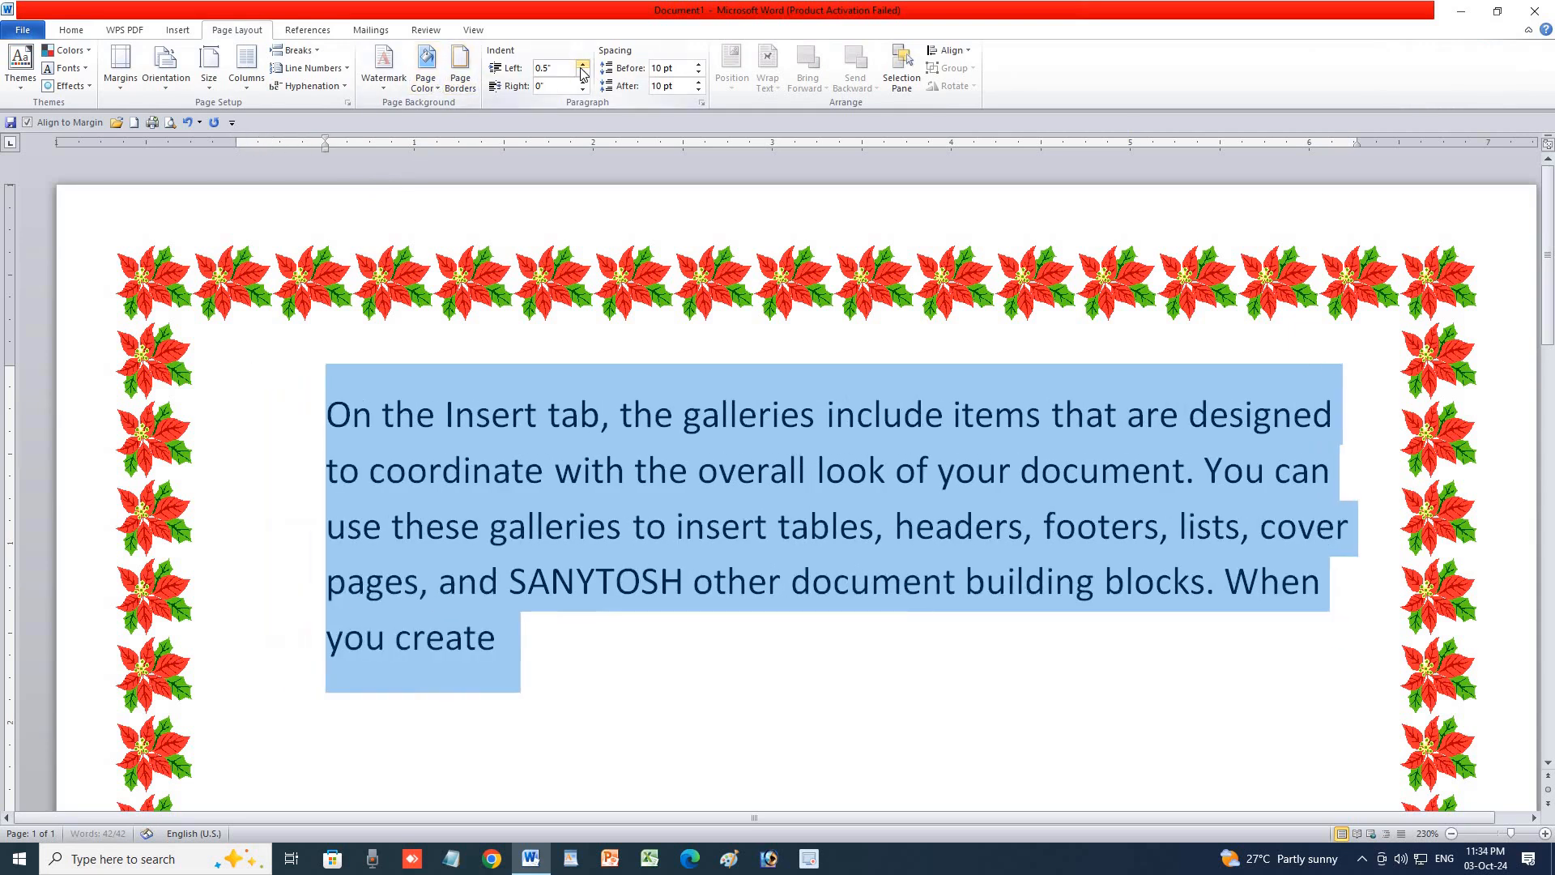
{"action": "left_click", "coordinate": [582, 66]}
{"action": "left_click", "coordinate": [582, 82]}
{"action": "left_click", "coordinate": [582, 81]}
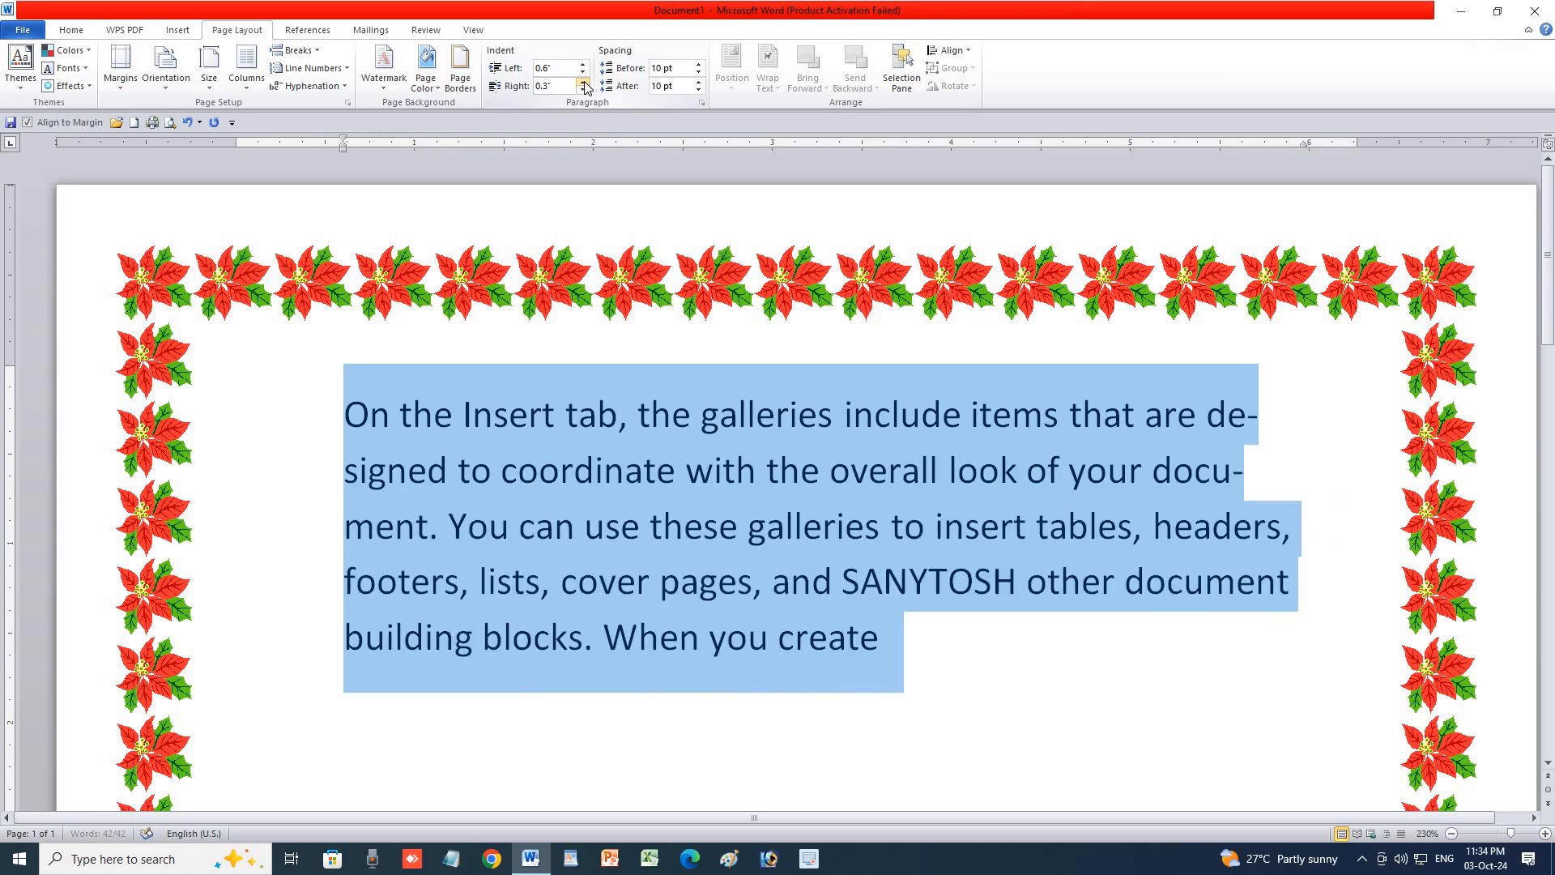
{"action": "left_click", "coordinate": [582, 72]}
{"action": "left_click", "coordinate": [582, 72]}
{"action": "left_click", "coordinate": [582, 72]}
{"action": "left_click", "coordinate": [582, 72]}
{"action": "left_click", "coordinate": [582, 72]}
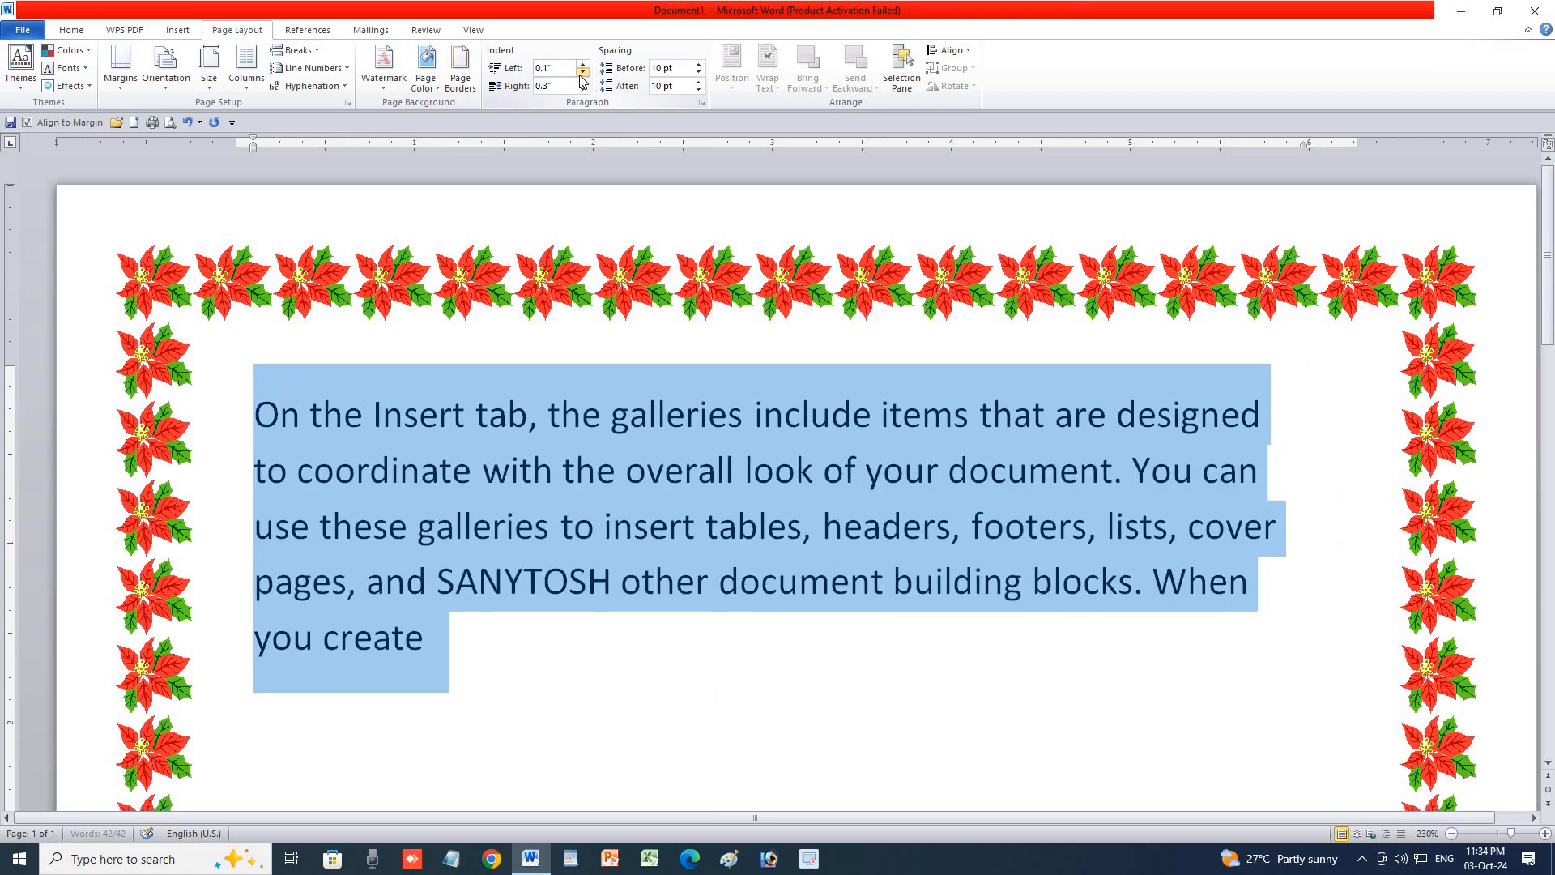
{"action": "left_click", "coordinate": [582, 72]}
{"action": "left_click", "coordinate": [582, 72]}
{"action": "left_click", "coordinate": [582, 66]}
{"action": "left_click", "coordinate": [583, 66]}
{"action": "left_click", "coordinate": [583, 66]}
{"action": "left_click", "coordinate": [582, 67]}
{"action": "left_click", "coordinate": [582, 67]}
{"action": "left_click", "coordinate": [583, 66]}
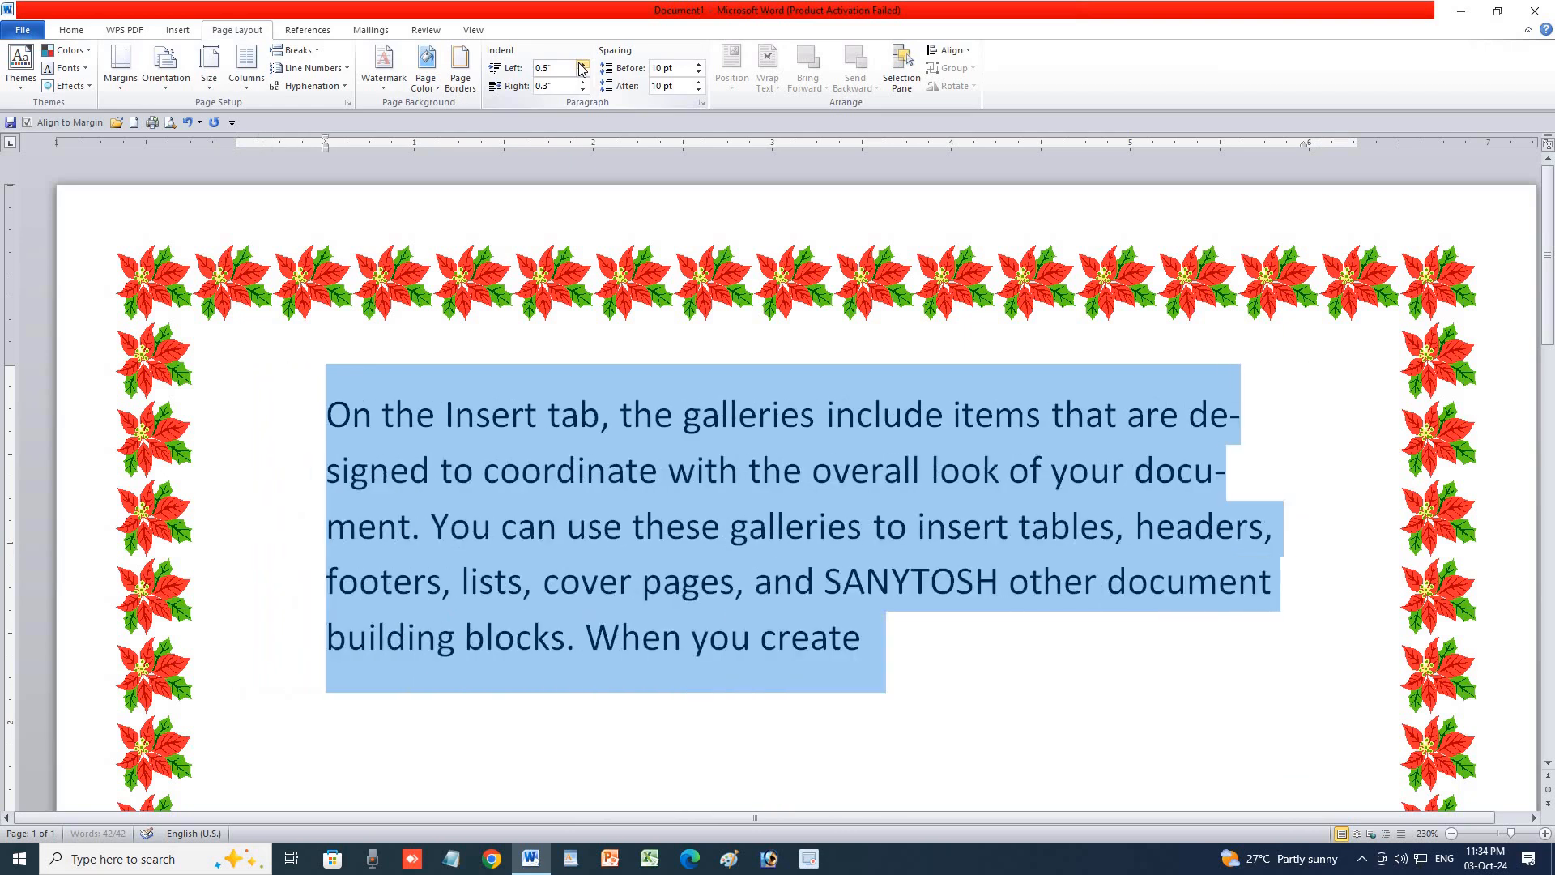
{"action": "left_click", "coordinate": [583, 73]}
{"action": "left_click", "coordinate": [582, 72]}
{"action": "left_click", "coordinate": [583, 72]}
{"action": "left_click", "coordinate": [582, 73]}
{"action": "left_click", "coordinate": [583, 73]}
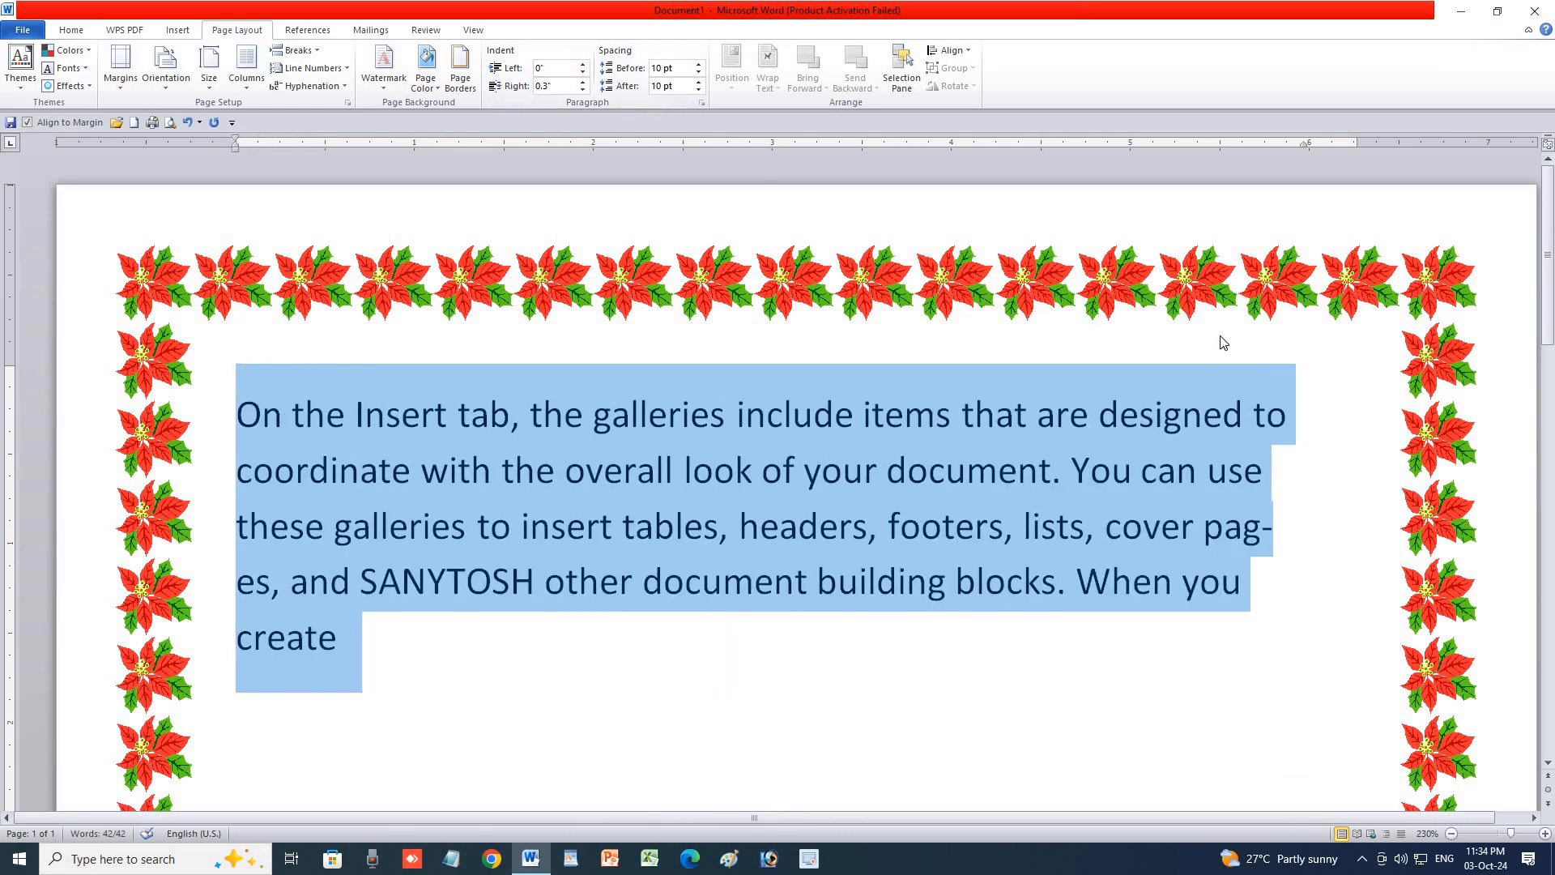
{"action": "left_click", "coordinate": [582, 82]}
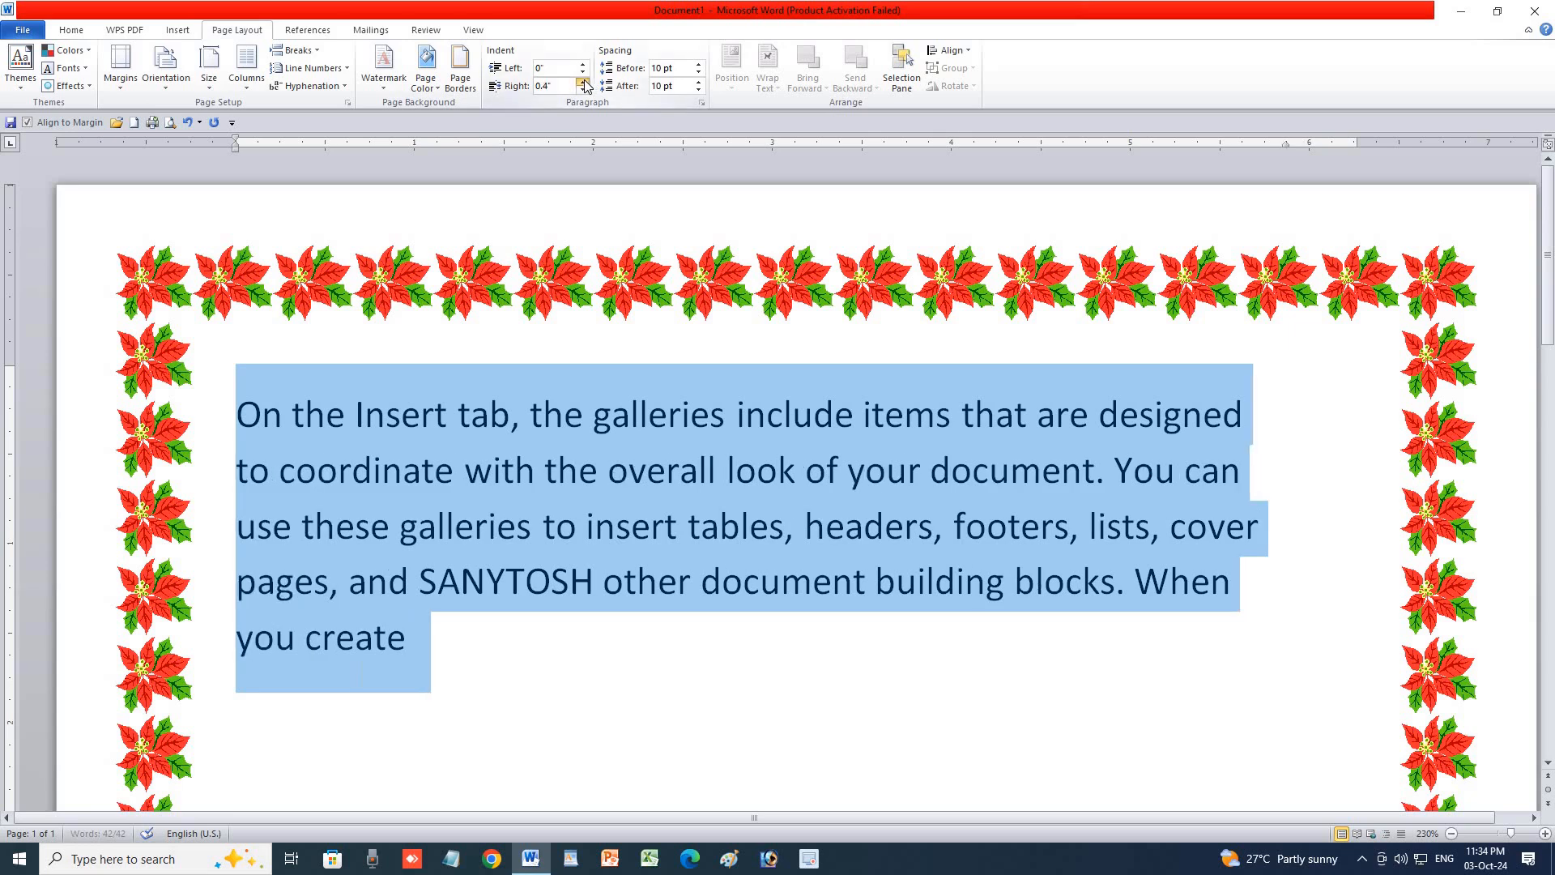
{"action": "left_click", "coordinate": [583, 82]}
{"action": "left_click", "coordinate": [582, 82]}
{"action": "left_click", "coordinate": [582, 82]}
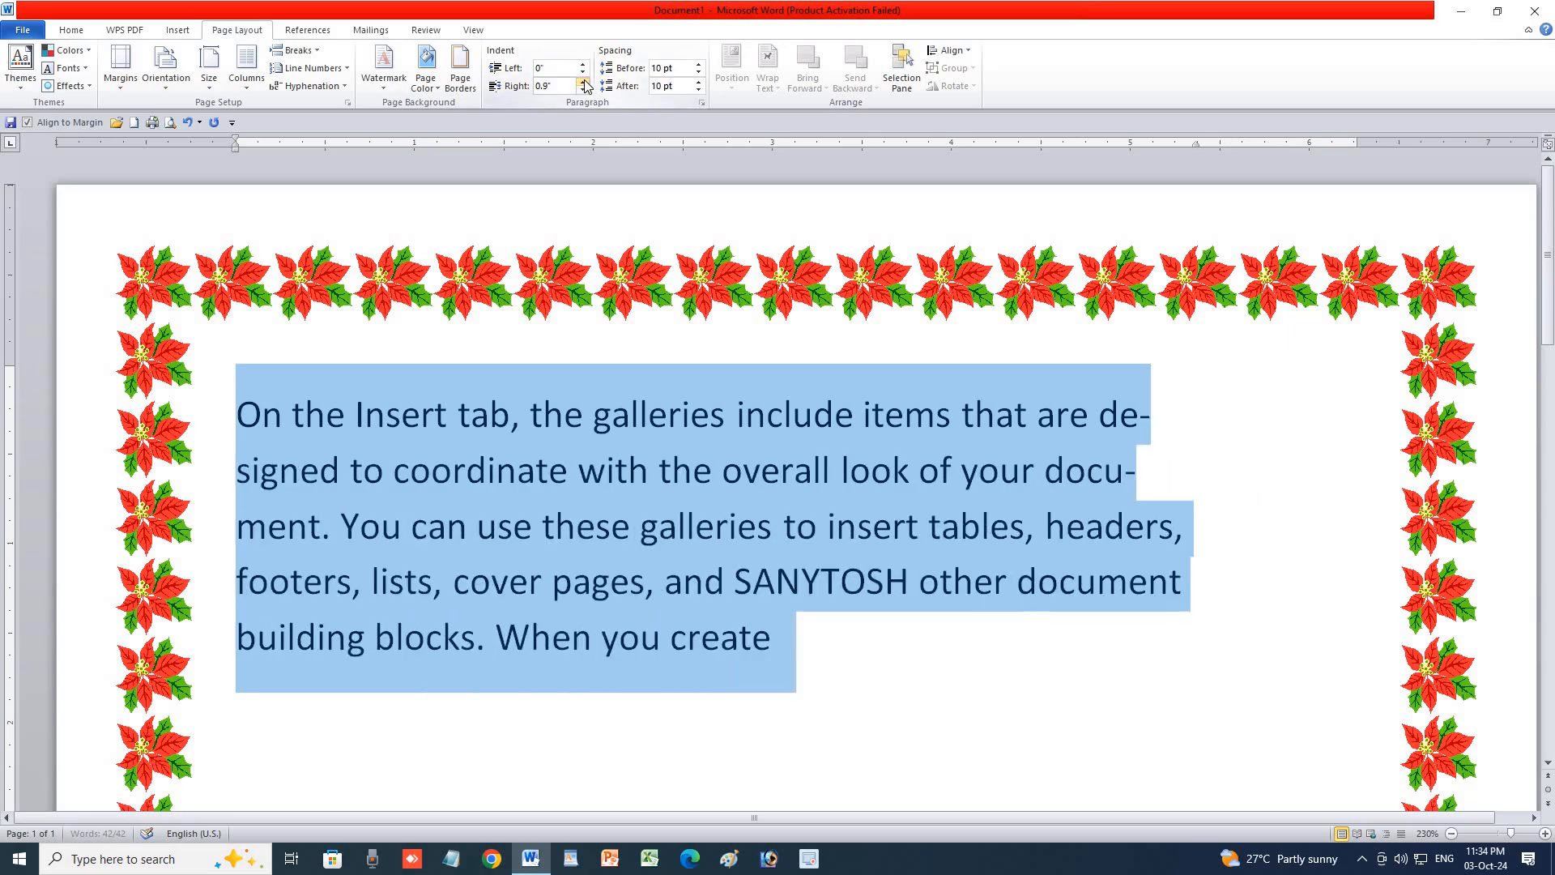
{"action": "left_click", "coordinate": [582, 82]}
{"action": "left_click", "coordinate": [583, 81]}
{"action": "left_click", "coordinate": [582, 82]}
{"action": "left_click", "coordinate": [583, 82]}
{"action": "left_click", "coordinate": [583, 82]}
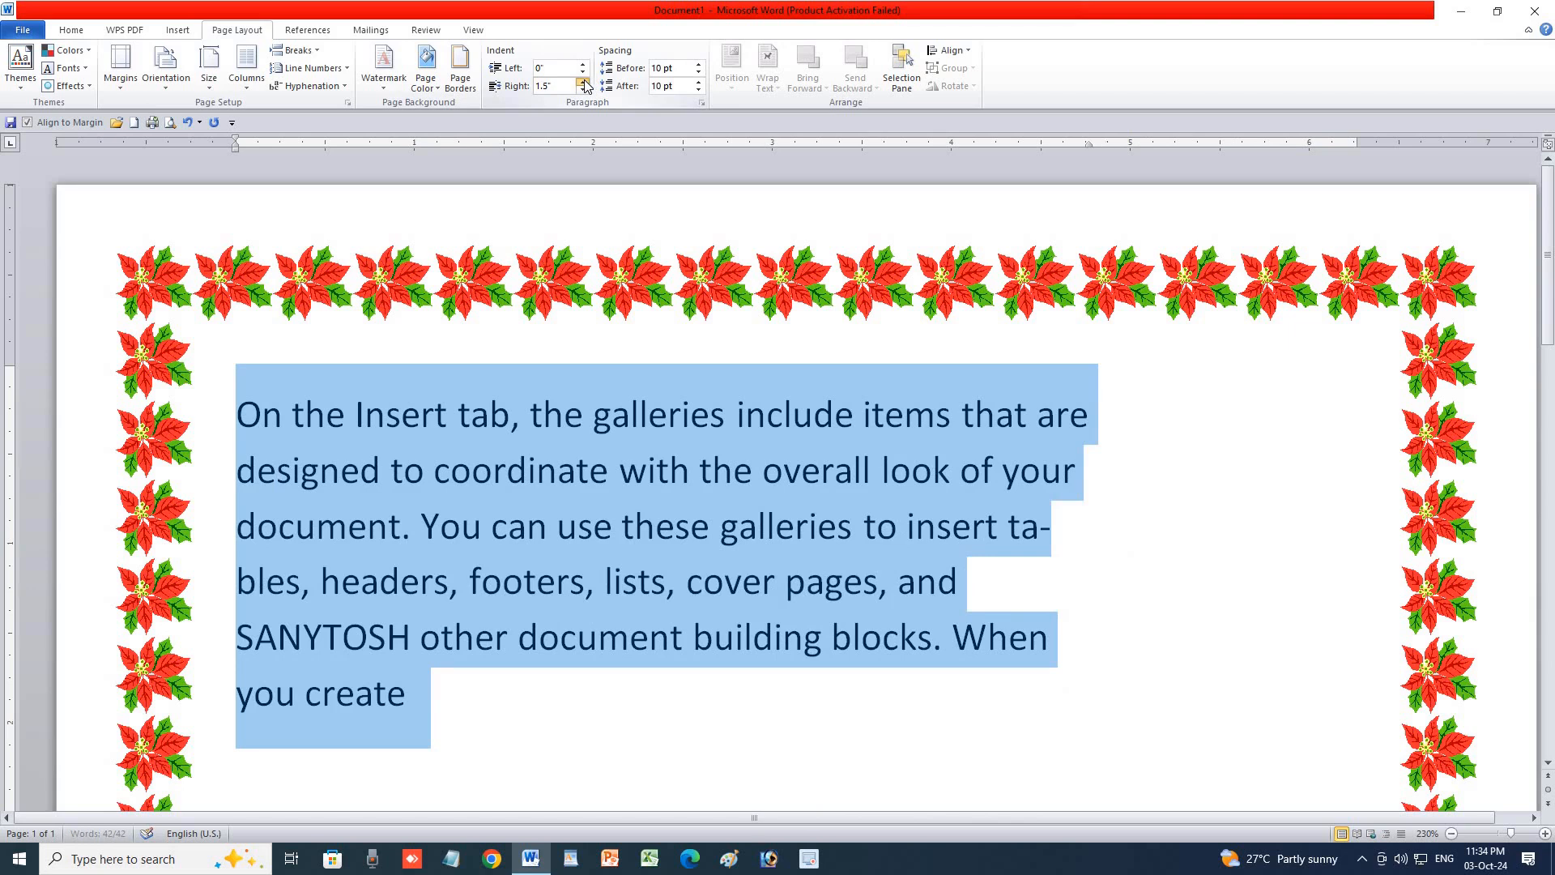
{"action": "left_click", "coordinate": [583, 84]}
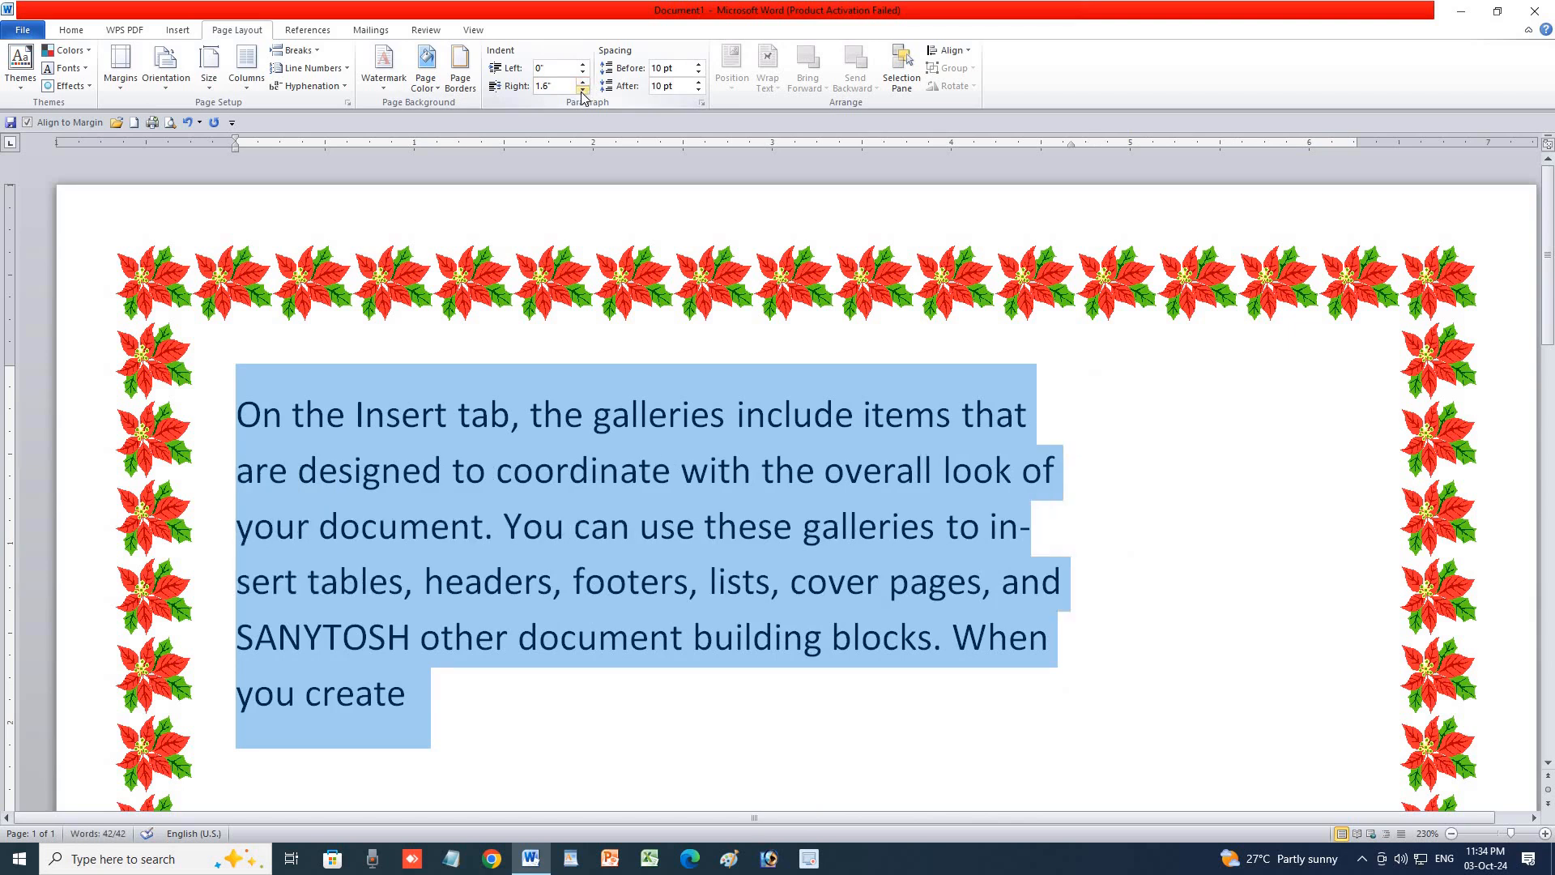
{"action": "left_click", "coordinate": [582, 89]}
{"action": "left_click", "coordinate": [583, 89]}
{"action": "left_click", "coordinate": [582, 89]}
{"action": "left_click", "coordinate": [583, 89]}
{"action": "left_click", "coordinate": [582, 89]}
{"action": "left_click", "coordinate": [583, 89]}
{"action": "left_click", "coordinate": [583, 89]}
{"action": "left_click", "coordinate": [582, 89]}
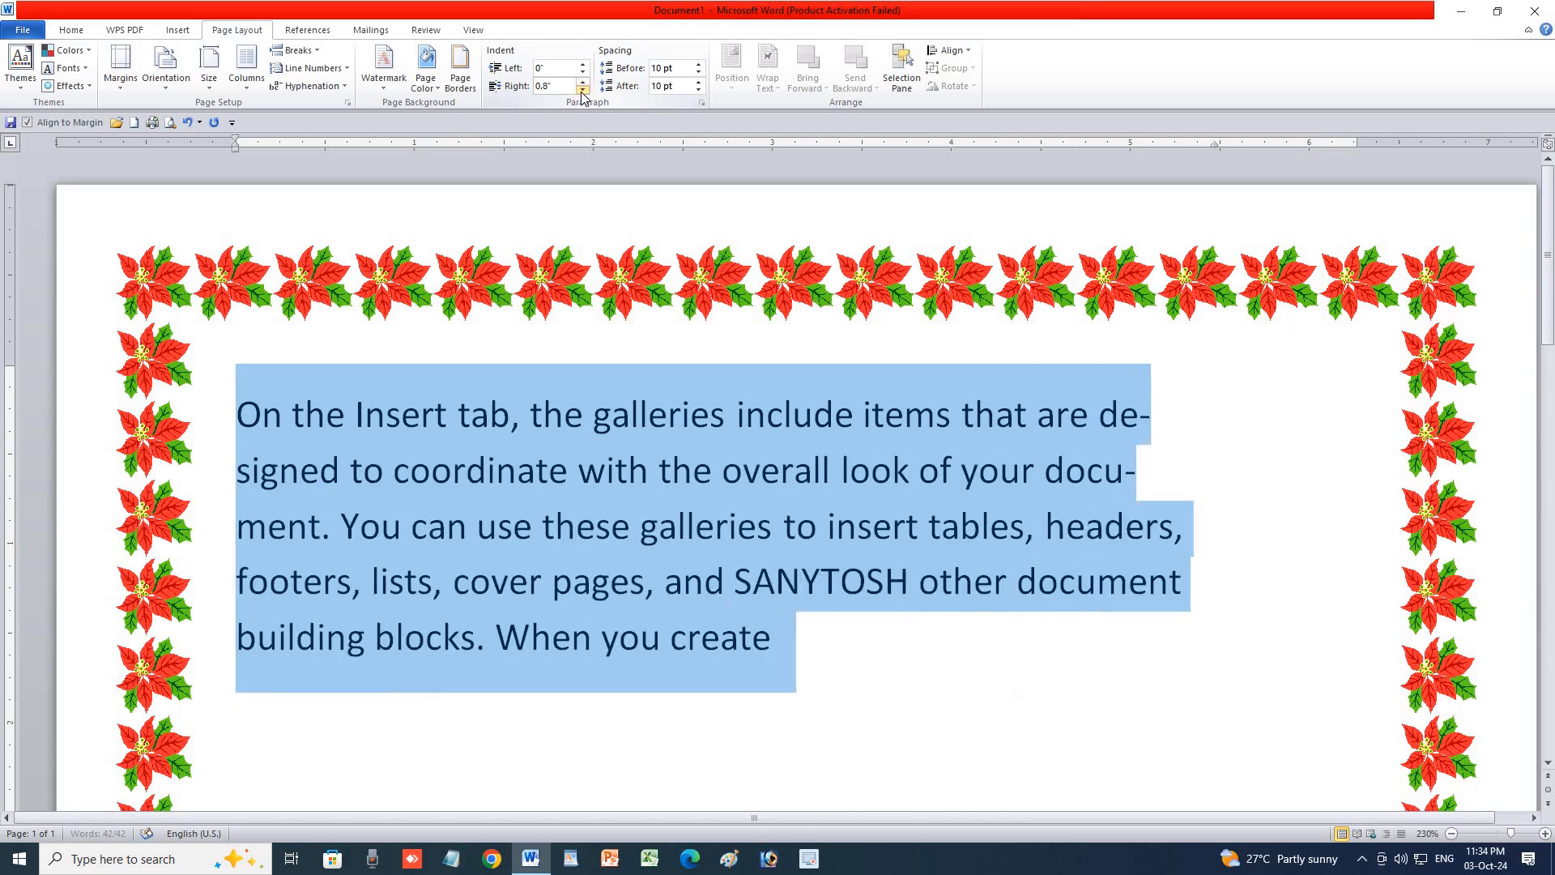
{"action": "left_click", "coordinate": [583, 89]}
{"action": "left_click", "coordinate": [582, 89]}
{"action": "left_click", "coordinate": [583, 89]}
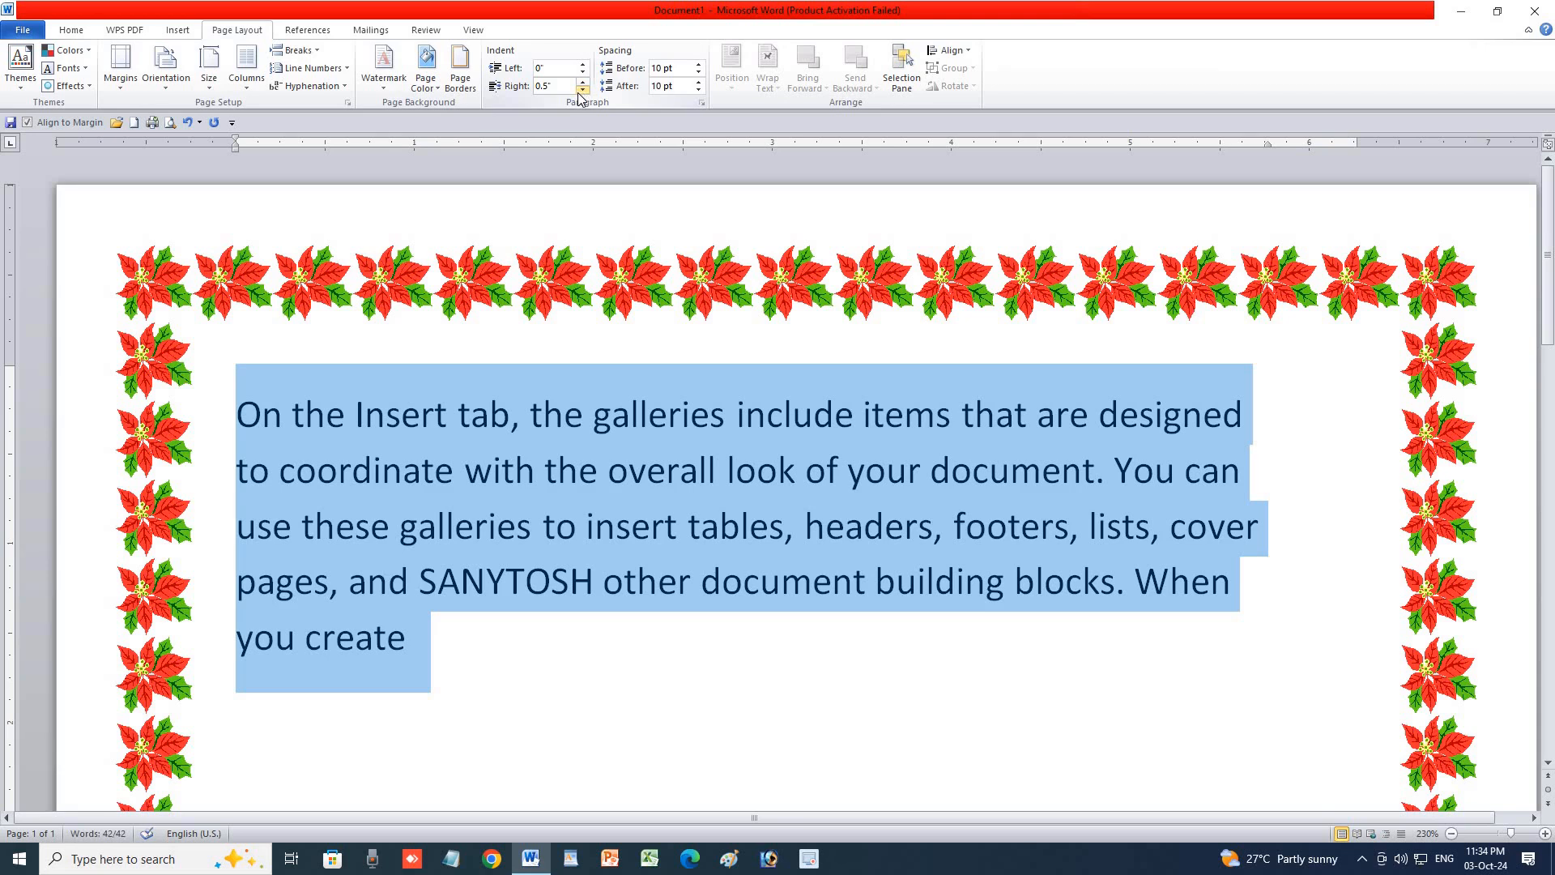
Finish the paragraph indents at Left 0 inch and Right 0.6 inch.
{"action": "left_click", "coordinate": [583, 64]}
{"action": "left_click", "coordinate": [583, 65]}
{"action": "left_click", "coordinate": [582, 65]}
{"action": "left_click", "coordinate": [582, 65]}
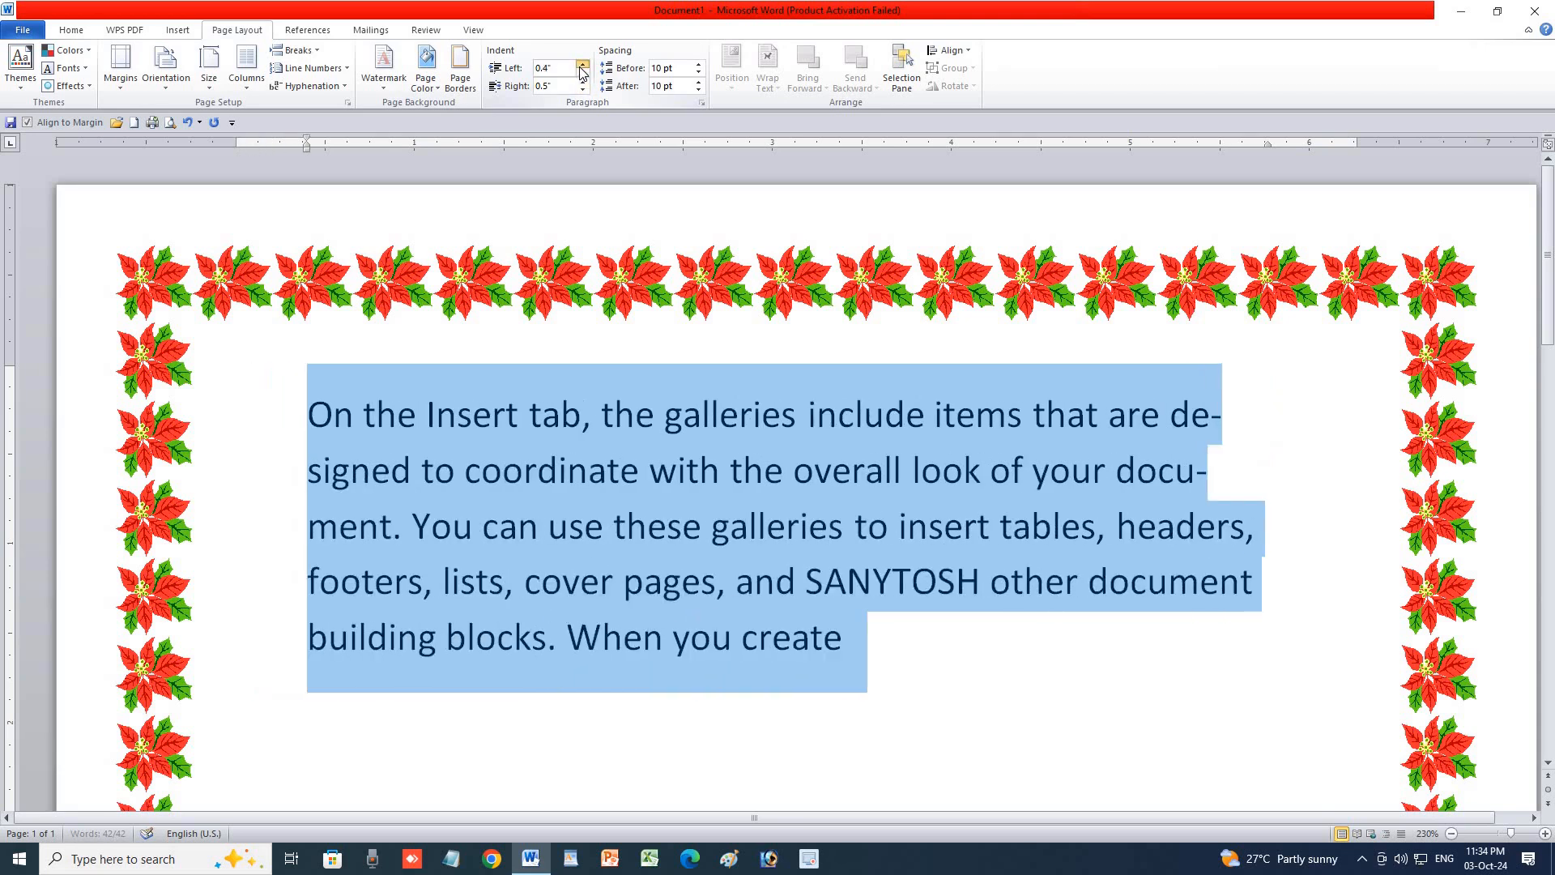
{"action": "left_click", "coordinate": [581, 67]}
{"action": "left_click", "coordinate": [583, 89]}
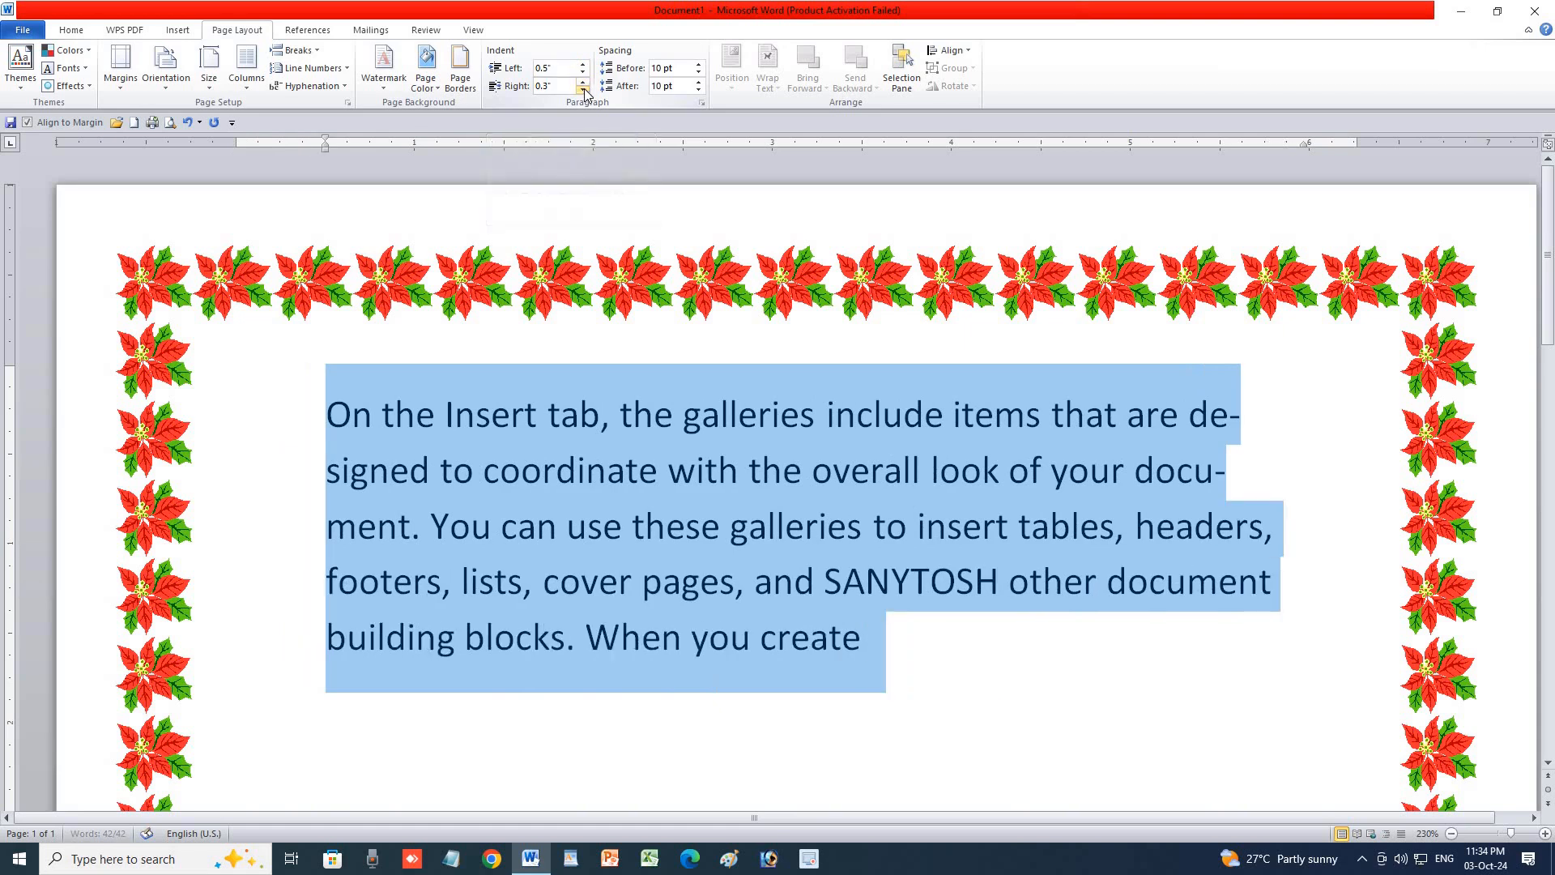
{"action": "left_click", "coordinate": [583, 82]}
{"action": "left_click", "coordinate": [582, 82]}
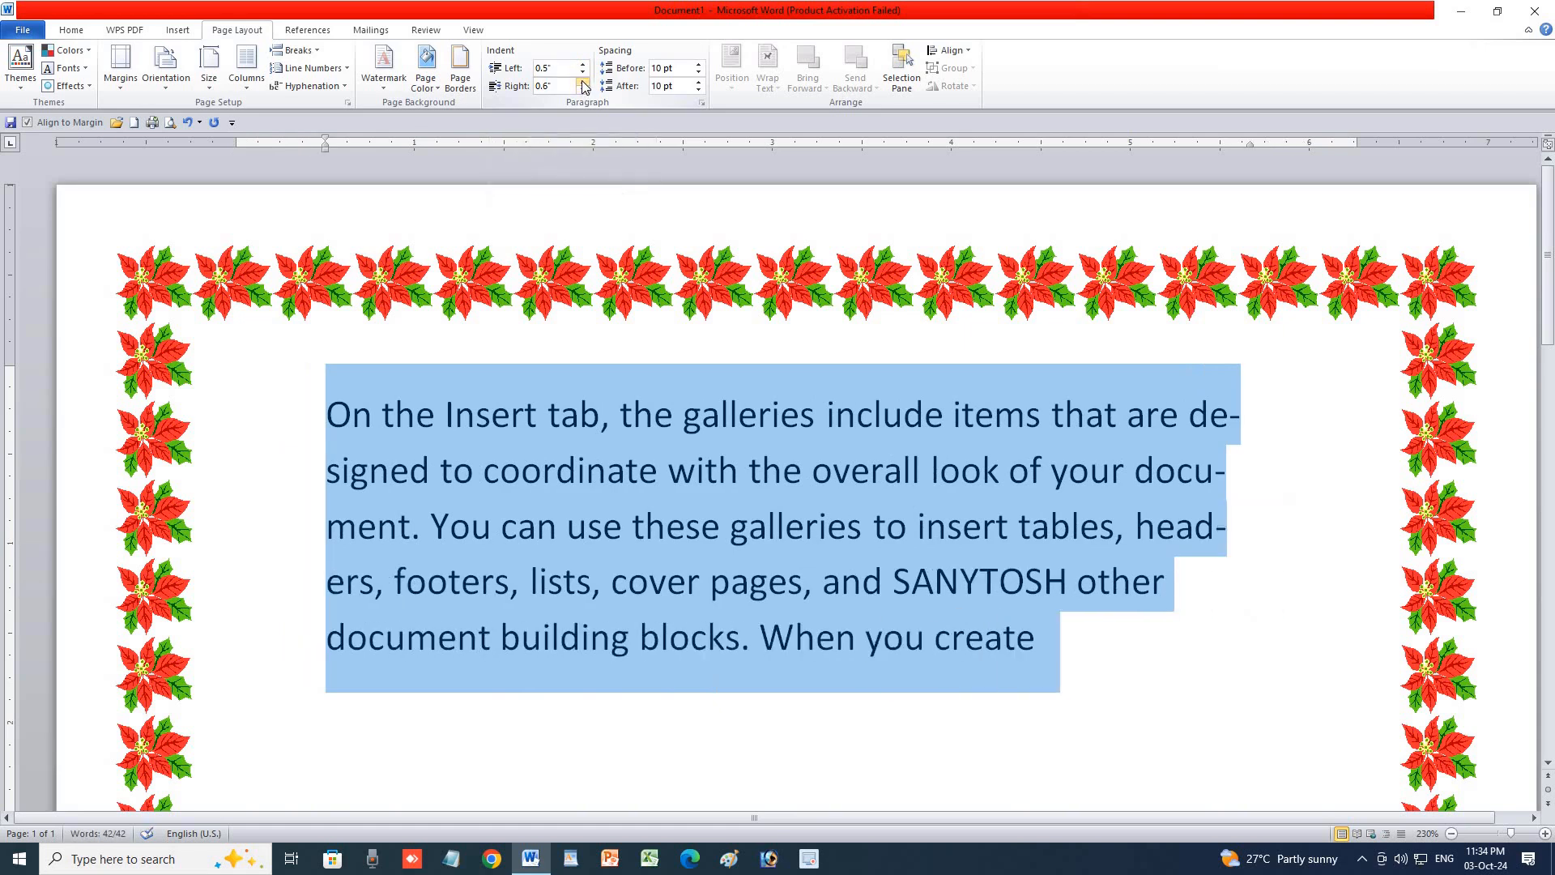
{"action": "left_click", "coordinate": [583, 68]}
{"action": "left_click", "coordinate": [582, 68]}
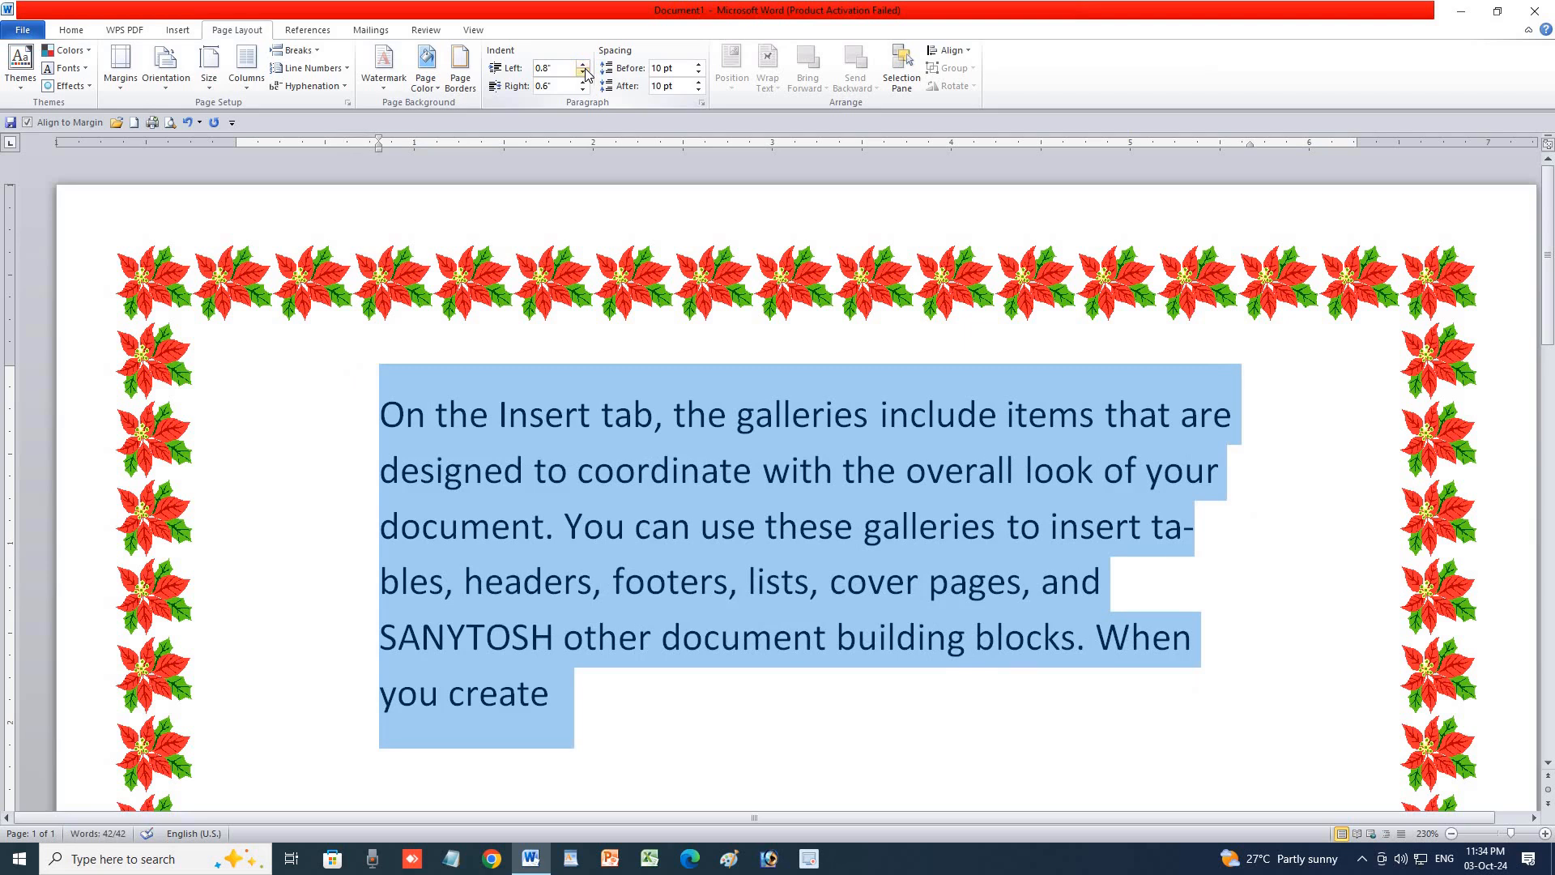
{"action": "left_click", "coordinate": [585, 73]}
{"action": "left_click", "coordinate": [585, 73]}
{"action": "left_click", "coordinate": [585, 73]}
{"action": "left_click", "coordinate": [586, 73]}
{"action": "left_click", "coordinate": [586, 72]}
{"action": "left_click", "coordinate": [585, 73]}
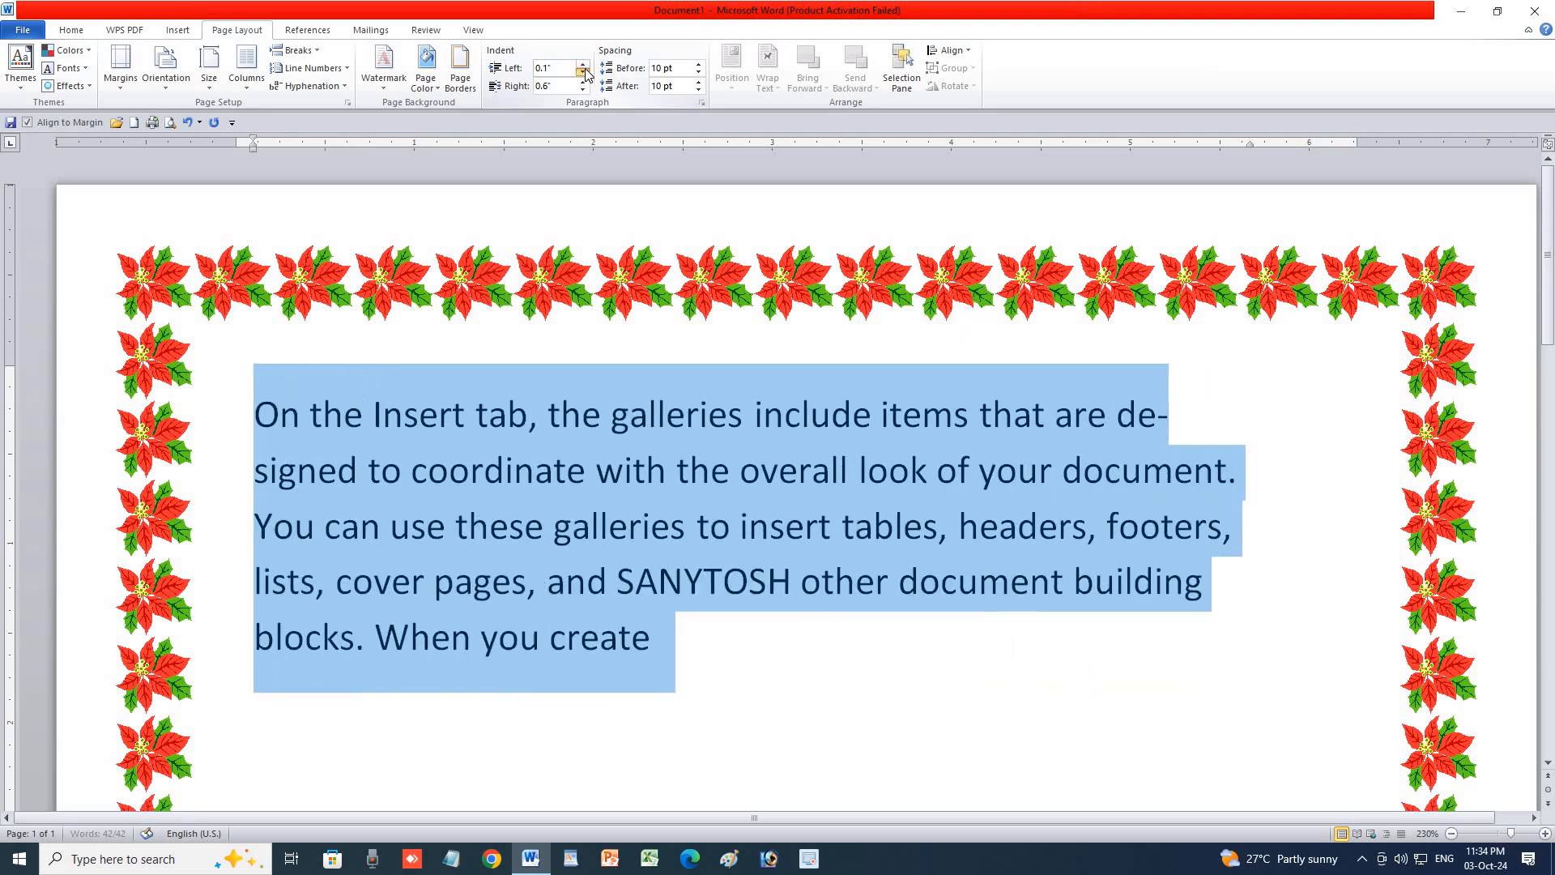
{"action": "left_click", "coordinate": [585, 73]}
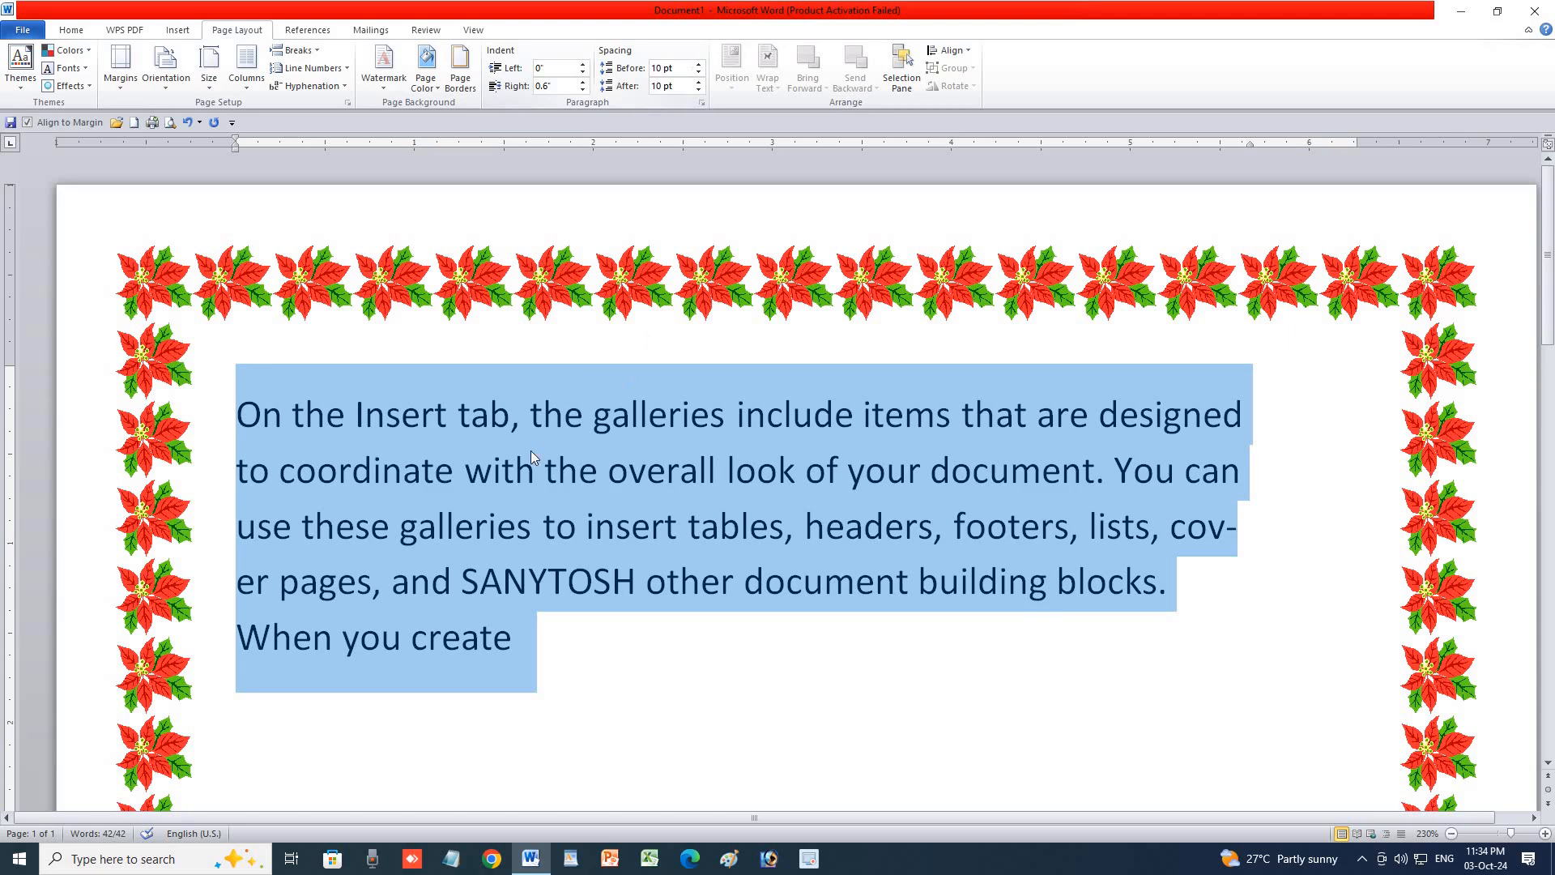
Try 36 pt of space before the paragraph, then remove it again.
{"action": "left_click", "coordinate": [698, 64]}
{"action": "left_click", "coordinate": [699, 65]}
{"action": "left_click", "coordinate": [698, 65]}
{"action": "left_click", "coordinate": [698, 65]}
{"action": "left_click", "coordinate": [698, 65]}
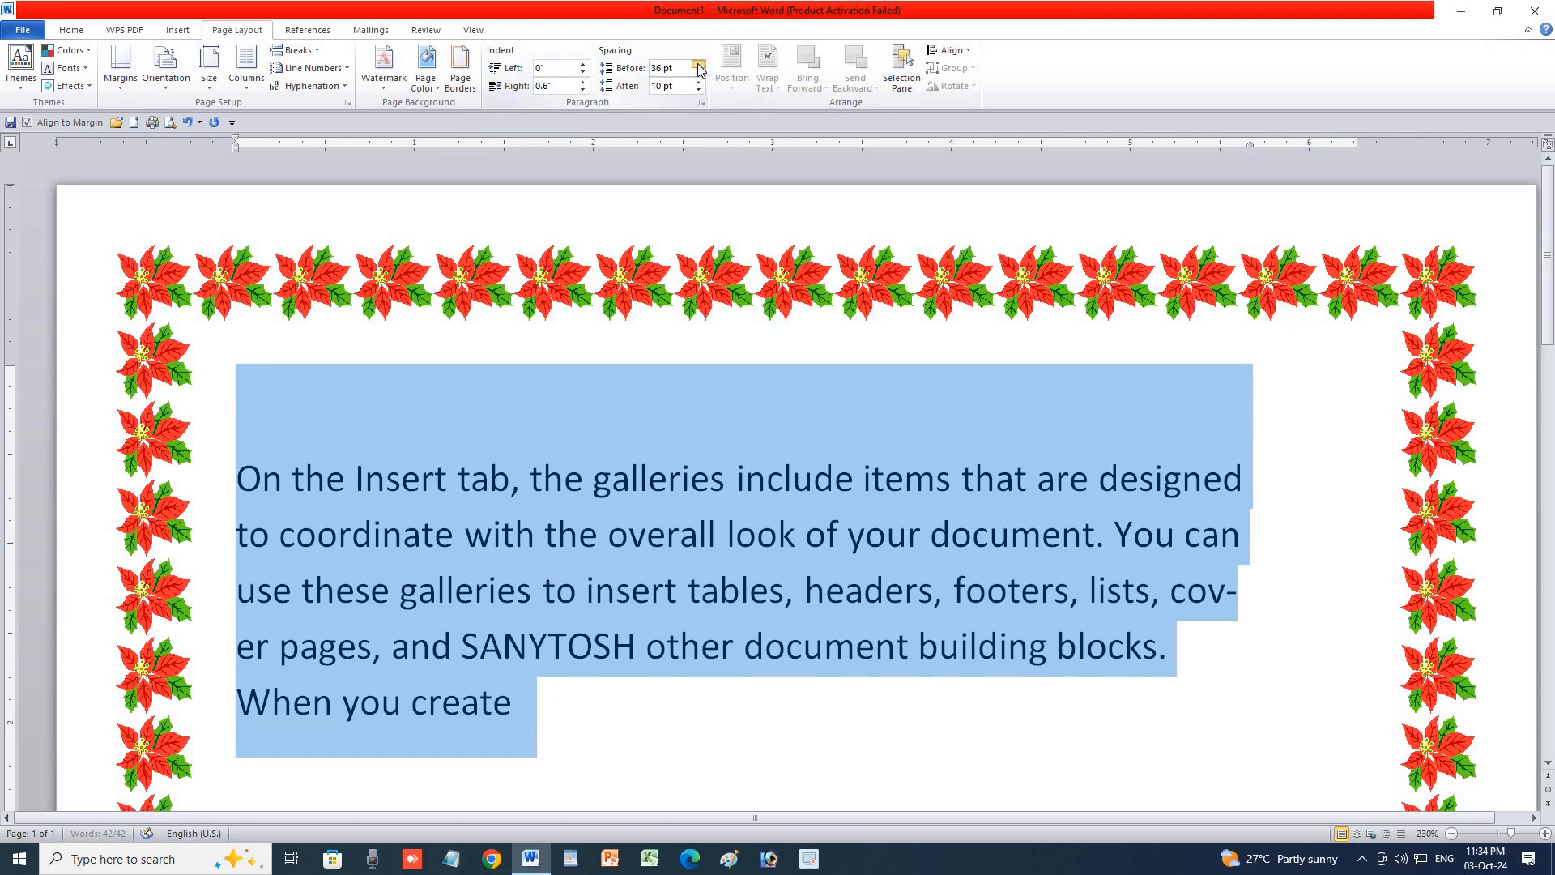
{"action": "left_click", "coordinate": [698, 71]}
{"action": "left_click", "coordinate": [699, 72]}
{"action": "left_click", "coordinate": [699, 71]}
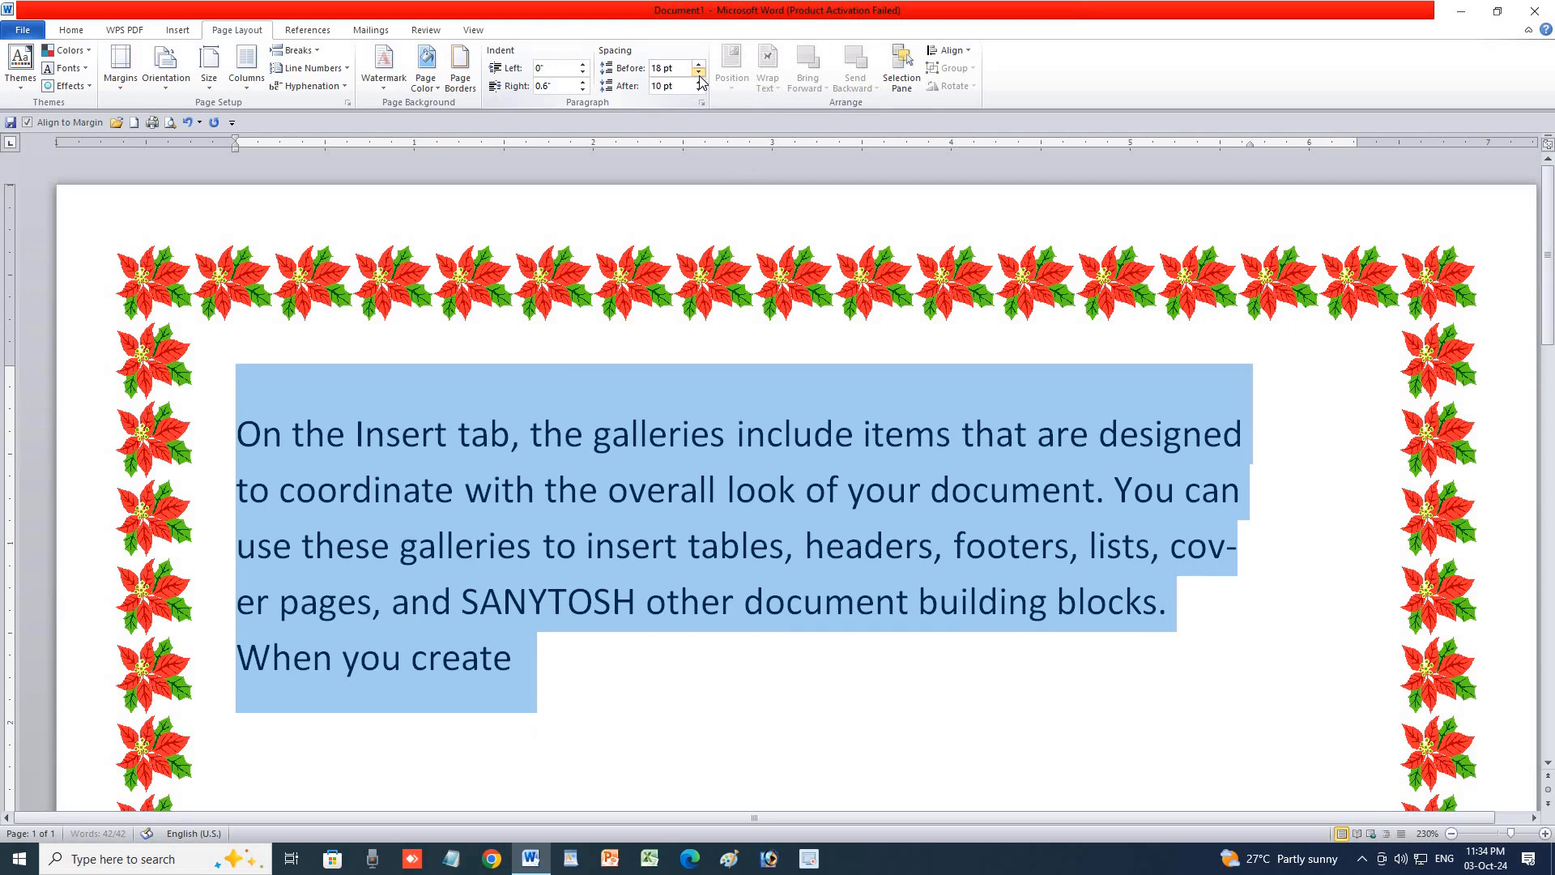
{"action": "left_click", "coordinate": [698, 71]}
{"action": "left_click", "coordinate": [698, 71]}
{"action": "left_click", "coordinate": [698, 71]}
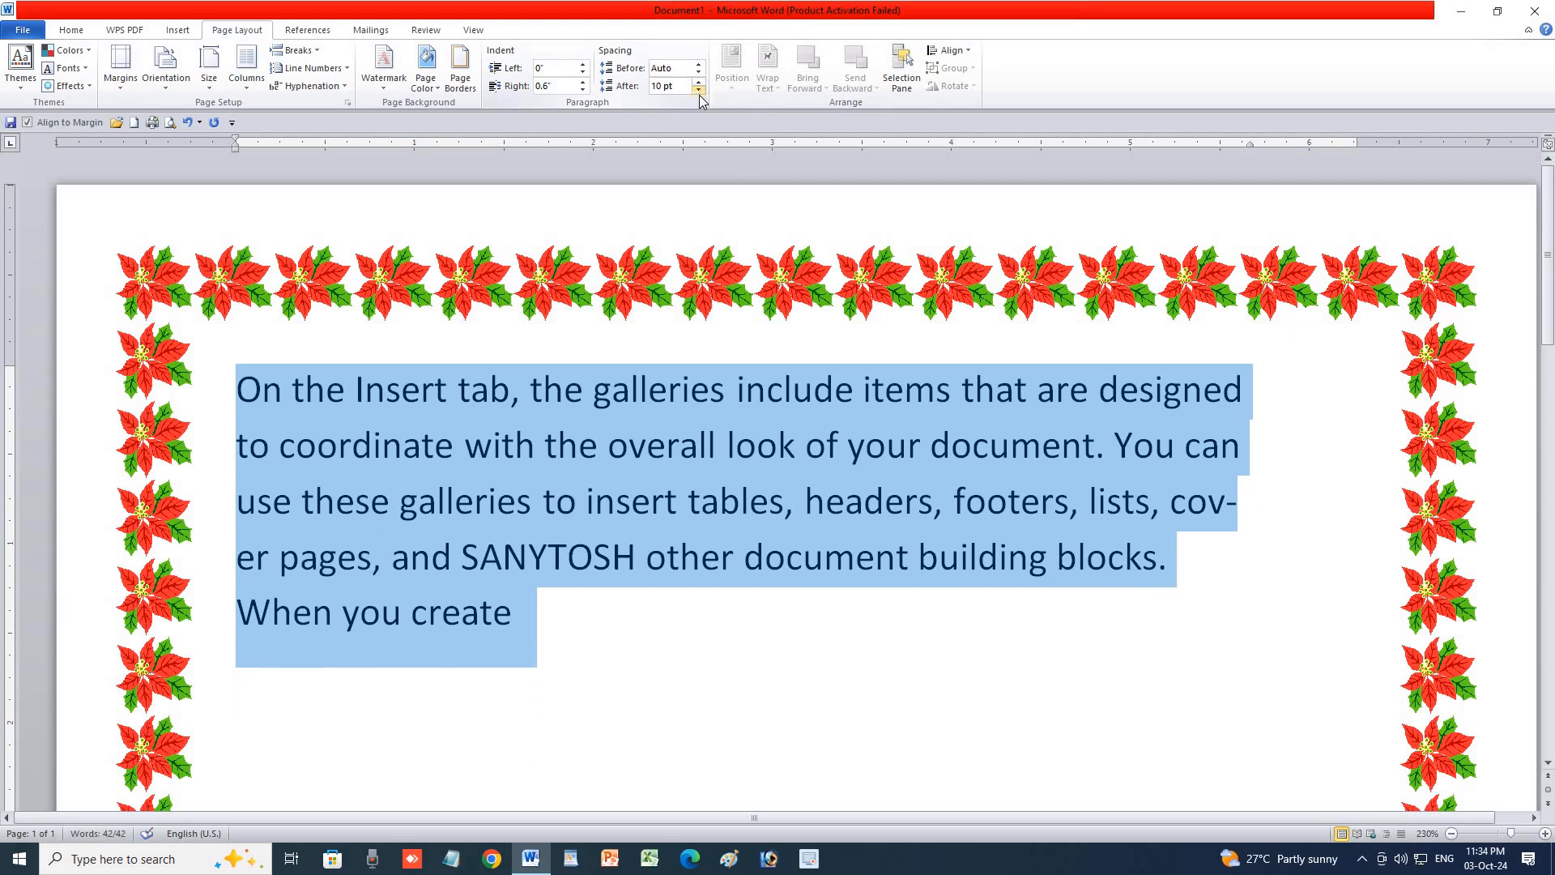
Raise the space after briefly, return it to Auto, and place the caret after 'create'.
{"action": "left_click", "coordinate": [698, 82]}
{"action": "left_click", "coordinate": [698, 82]}
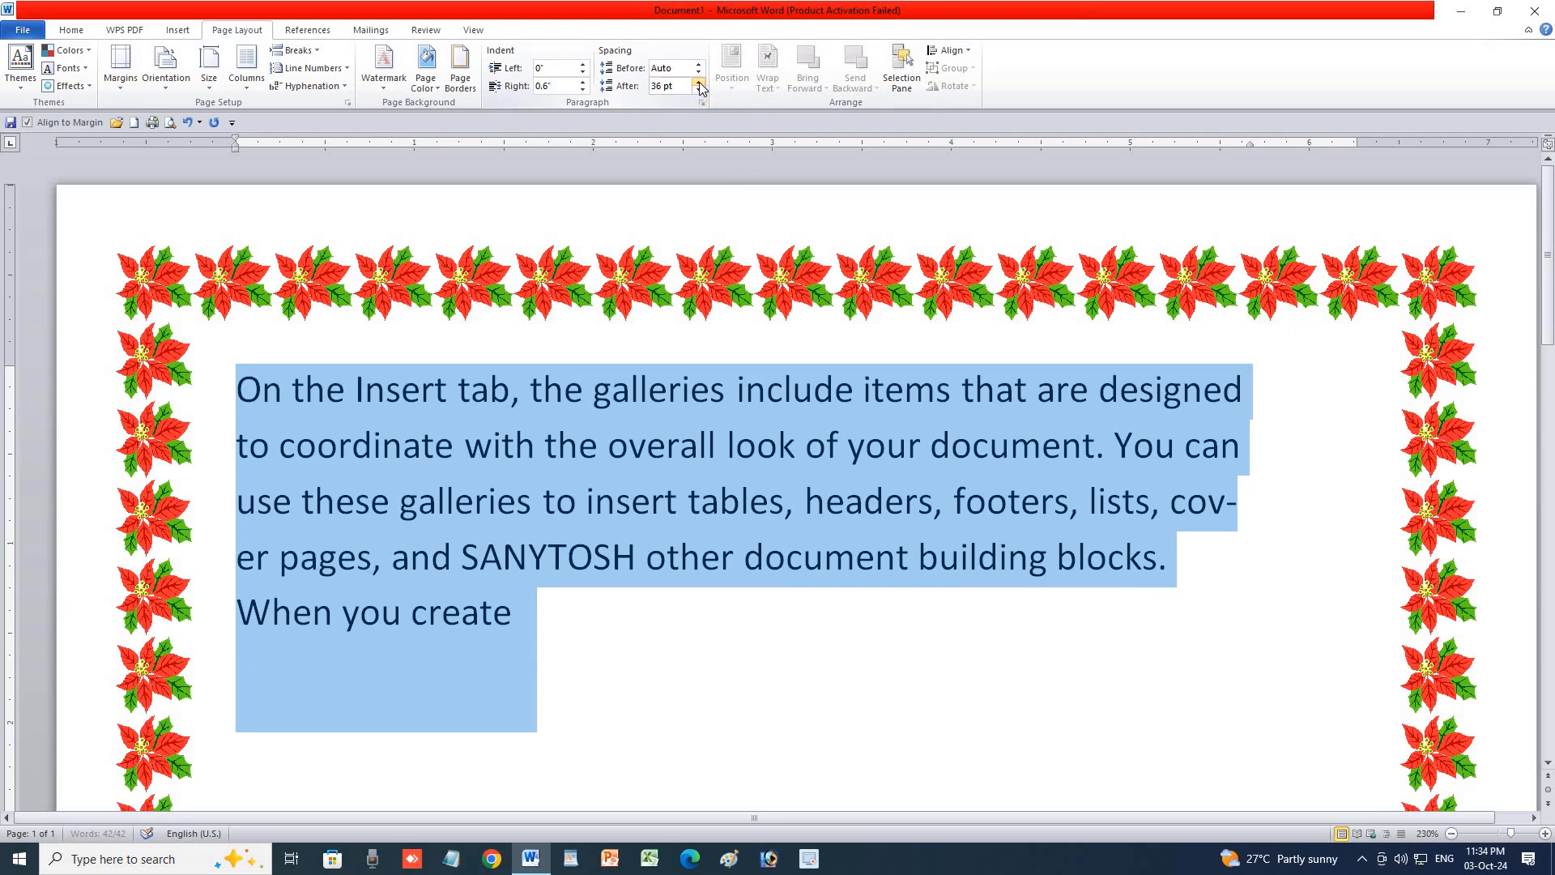
{"action": "left_click", "coordinate": [699, 90]}
{"action": "left_click", "coordinate": [698, 90]}
{"action": "left_click", "coordinate": [699, 89]}
{"action": "left_click", "coordinate": [698, 90]}
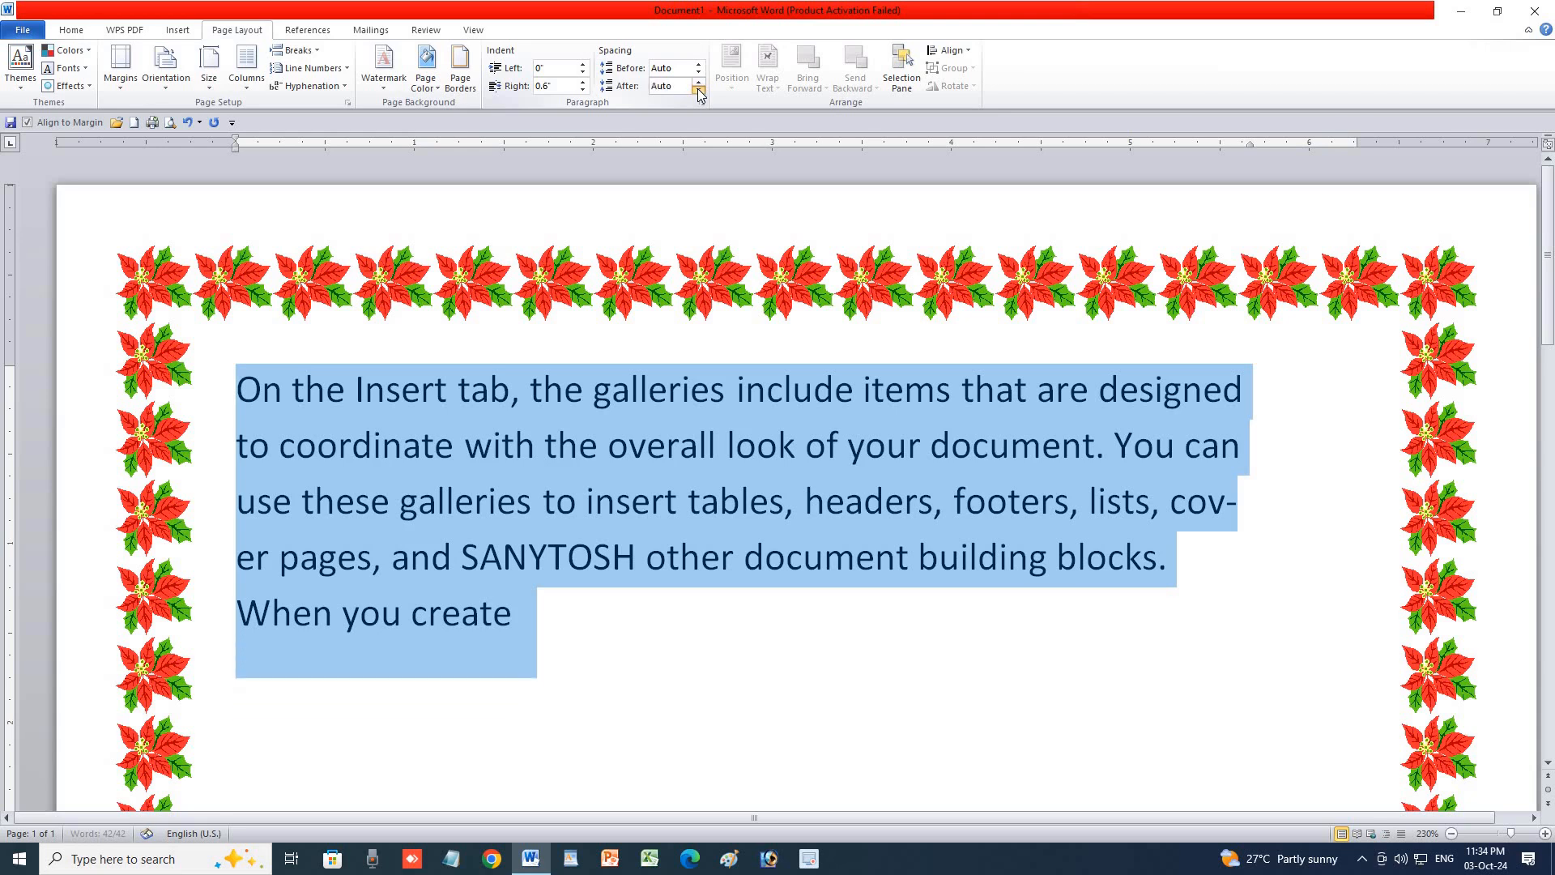
{"action": "left_click", "coordinate": [576, 627]}
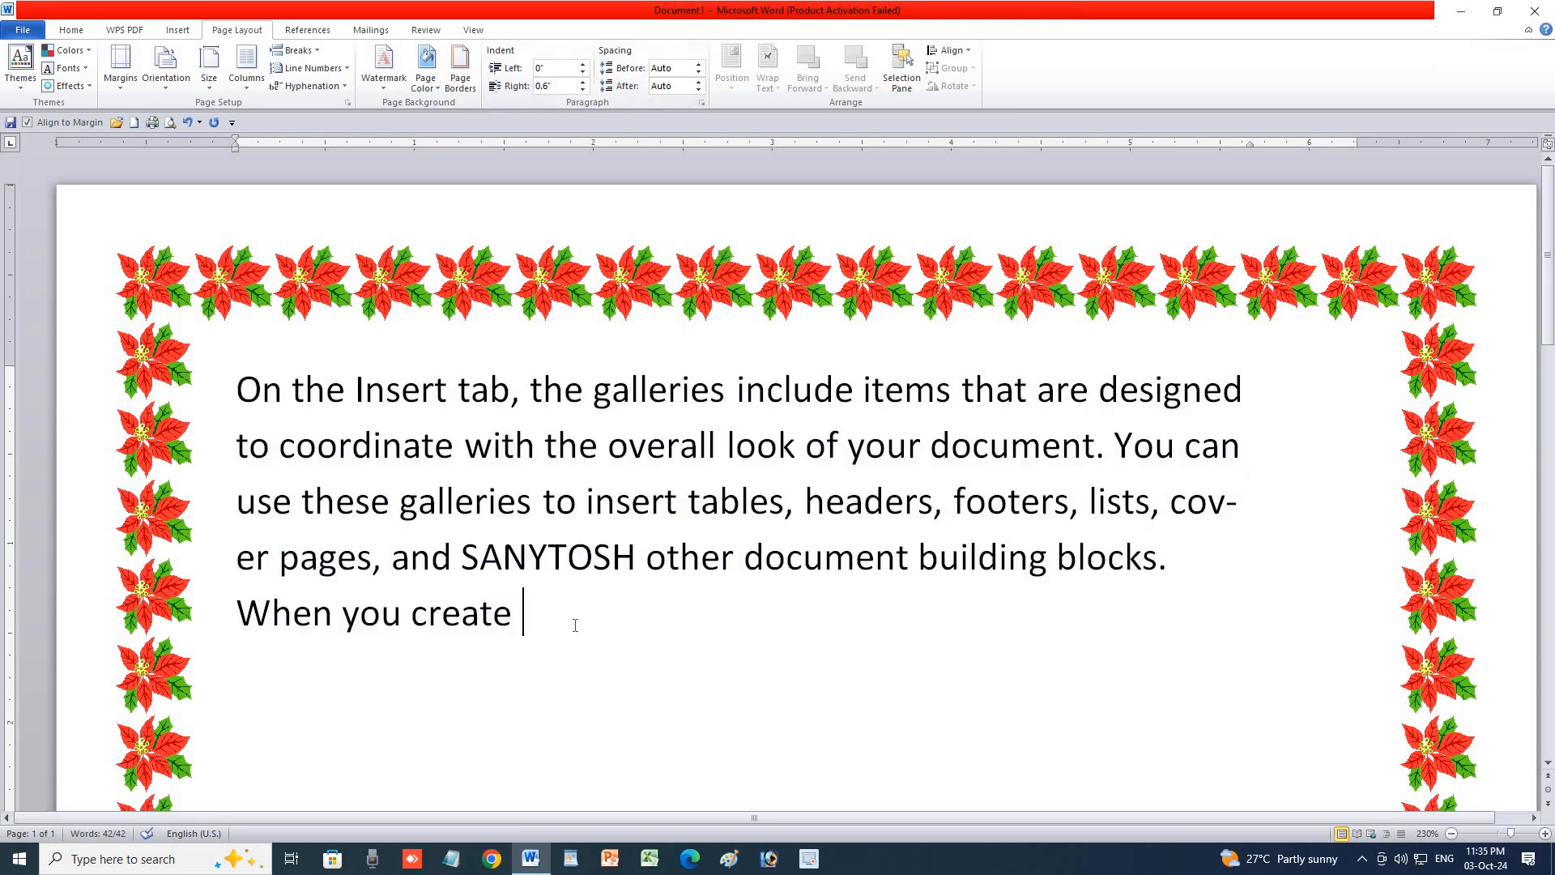
Add the line 'KAKA MAMA JAJA NANA' below the paragraph and select both paragraphs.
{"action": "key", "text": "Return"}
{"action": "type", "text": "K"}
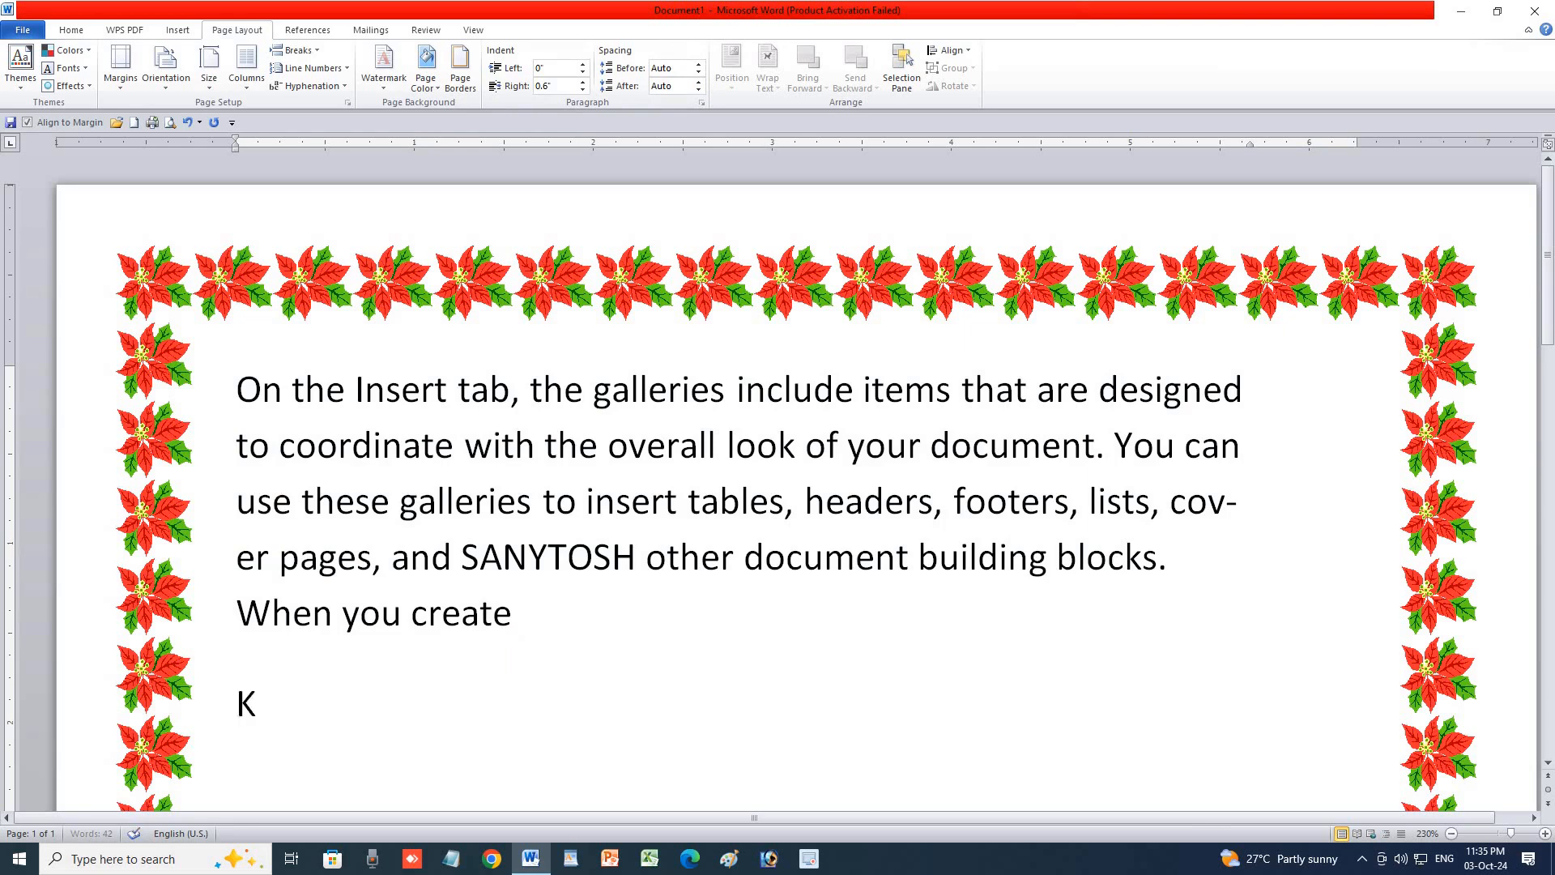
{"action": "type", "text": "AKA MAMA "}
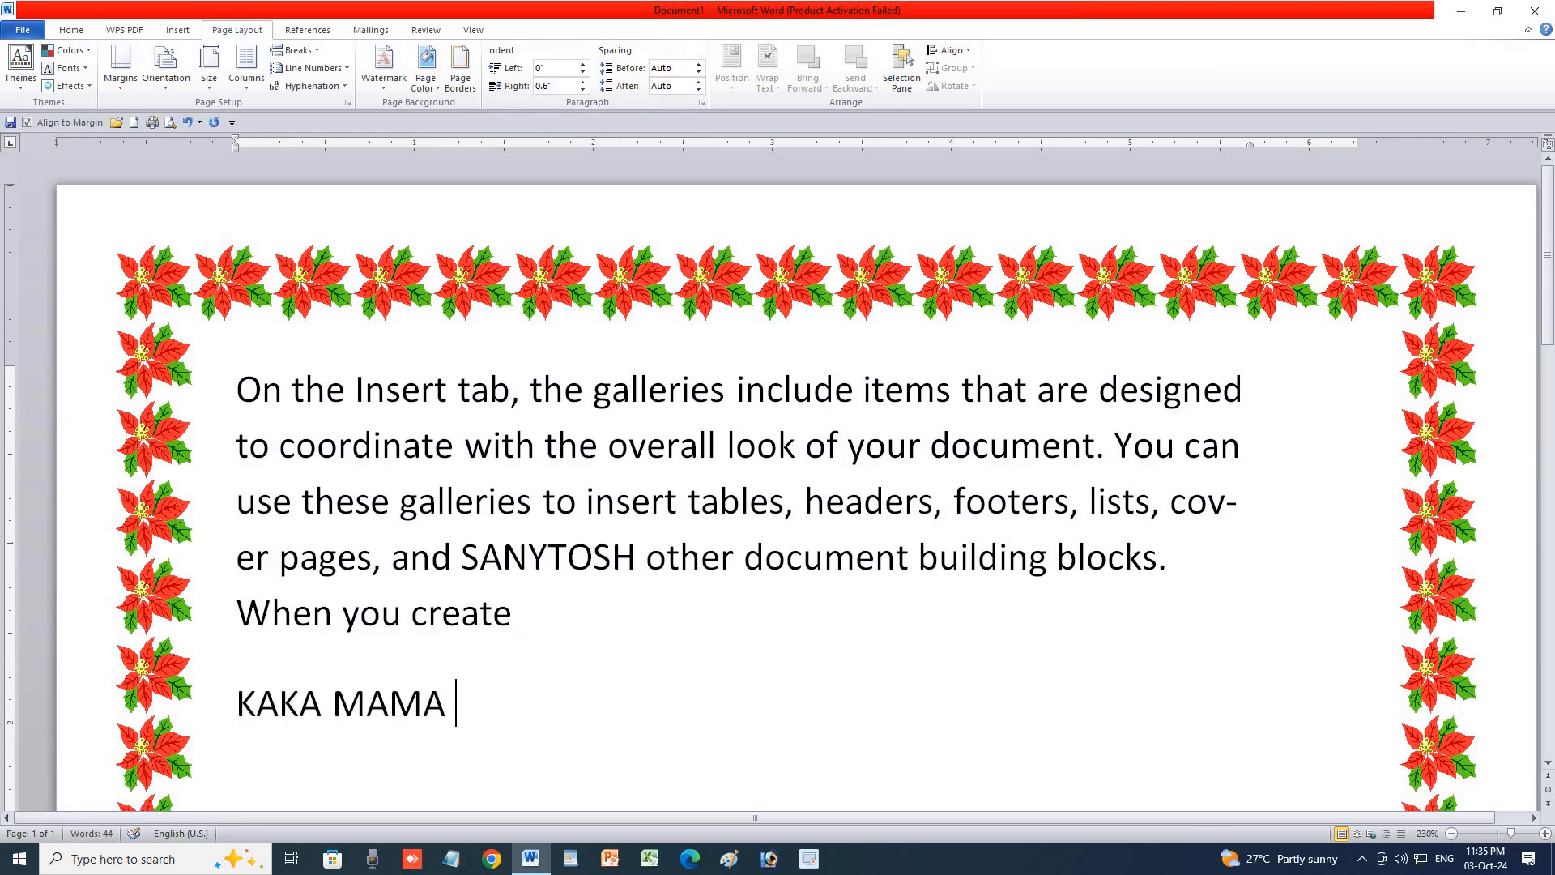
{"action": "type", "text": "JAJA NANA"}
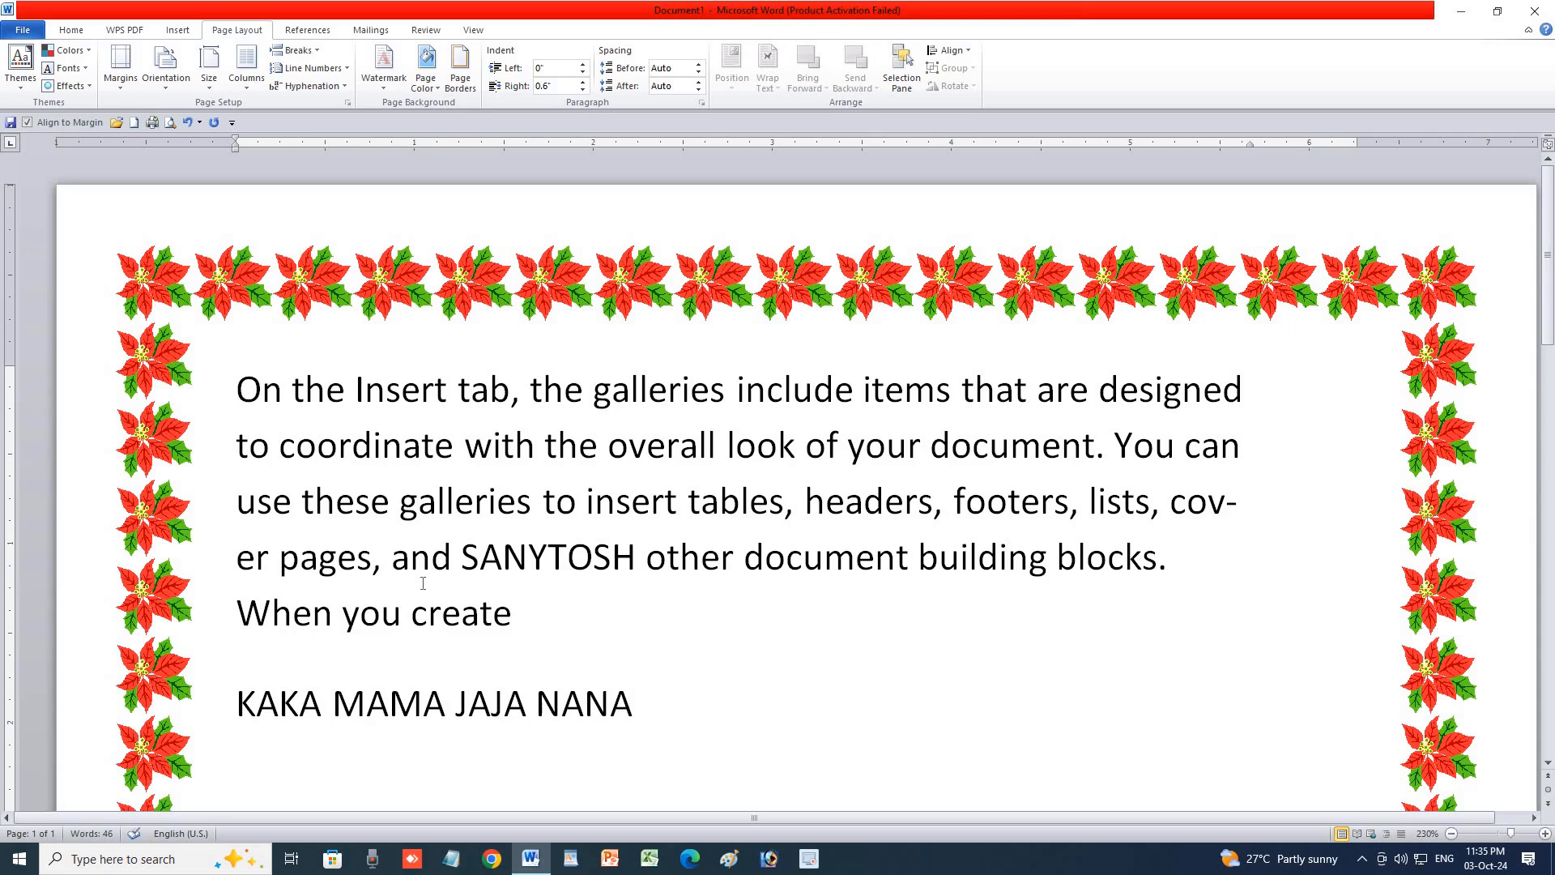
{"action": "left_click_drag", "start_coordinate": [392, 609], "coordinate": [640, 717]}
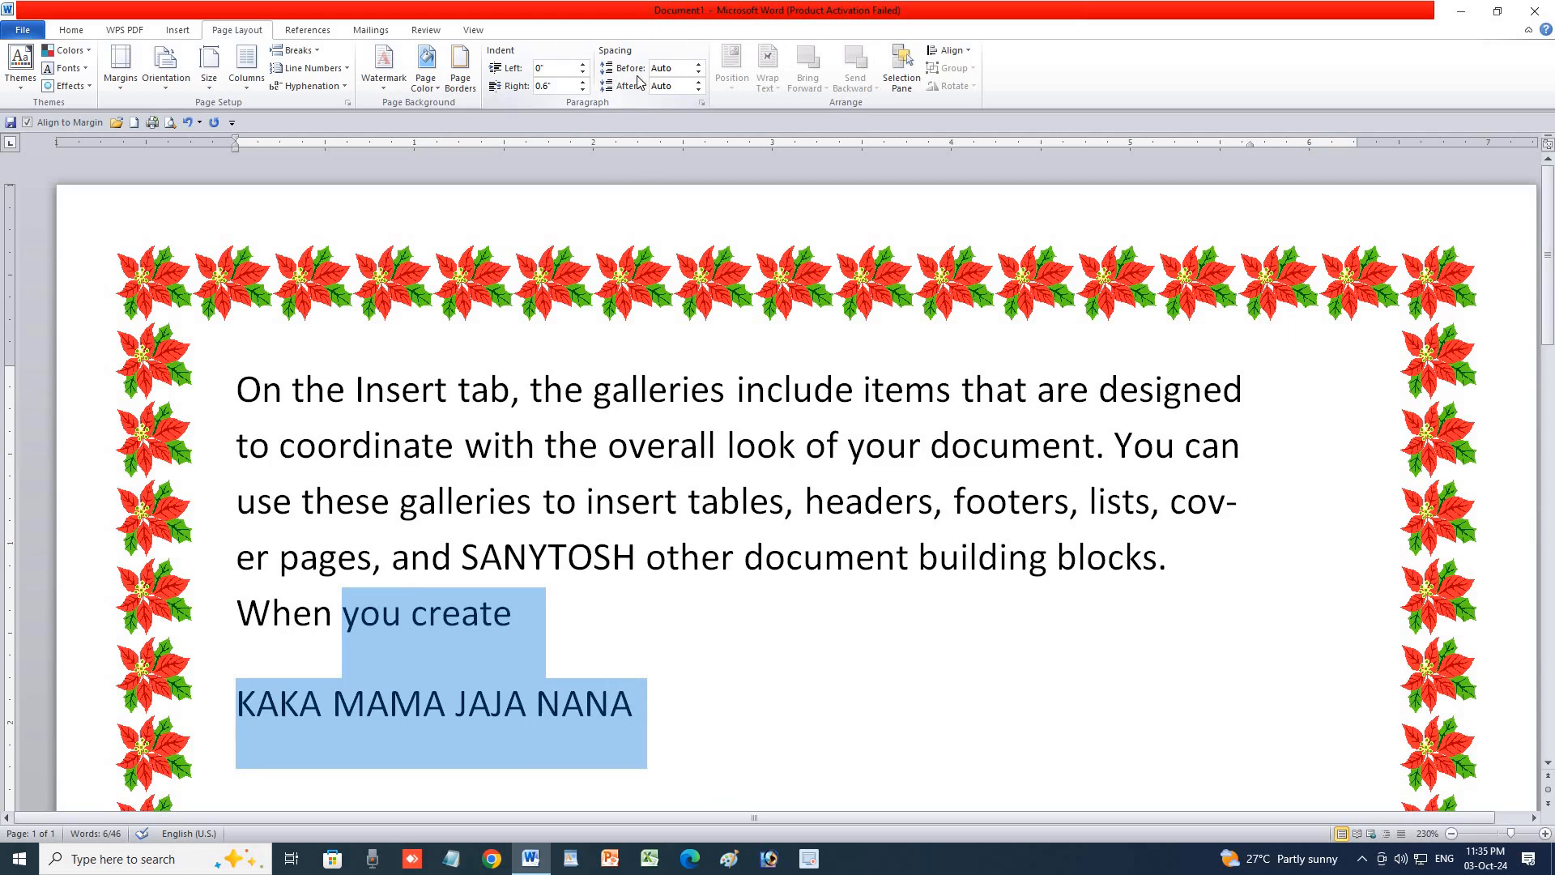
Remove the space before the selected paragraphs and raise the space after to 12 pt.
{"action": "left_click", "coordinate": [700, 69]}
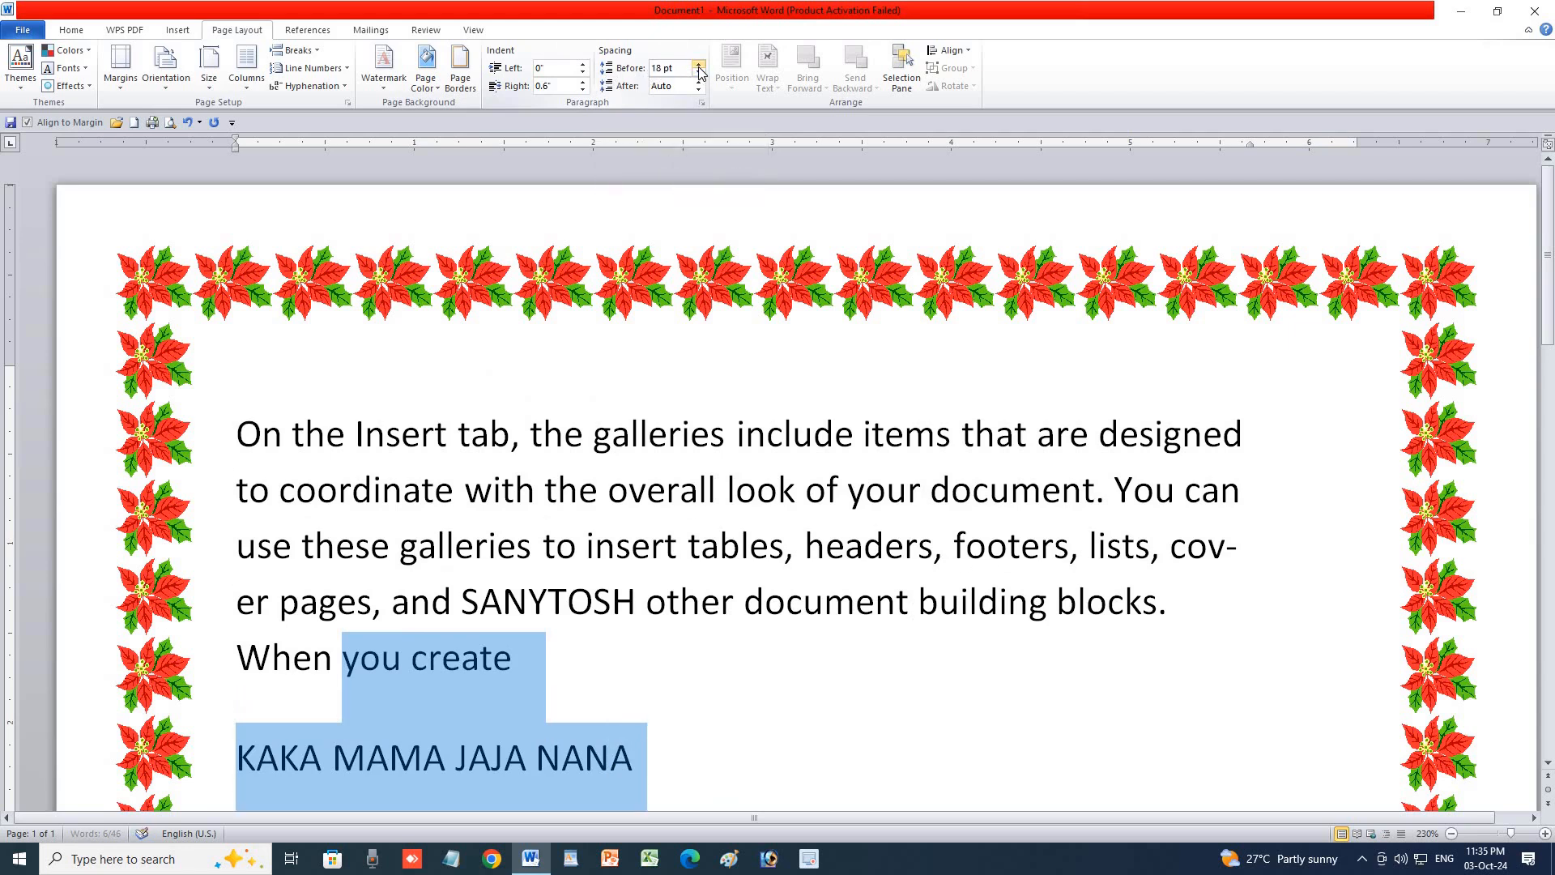
{"action": "left_click", "coordinate": [700, 76]}
{"action": "left_click", "coordinate": [700, 76]}
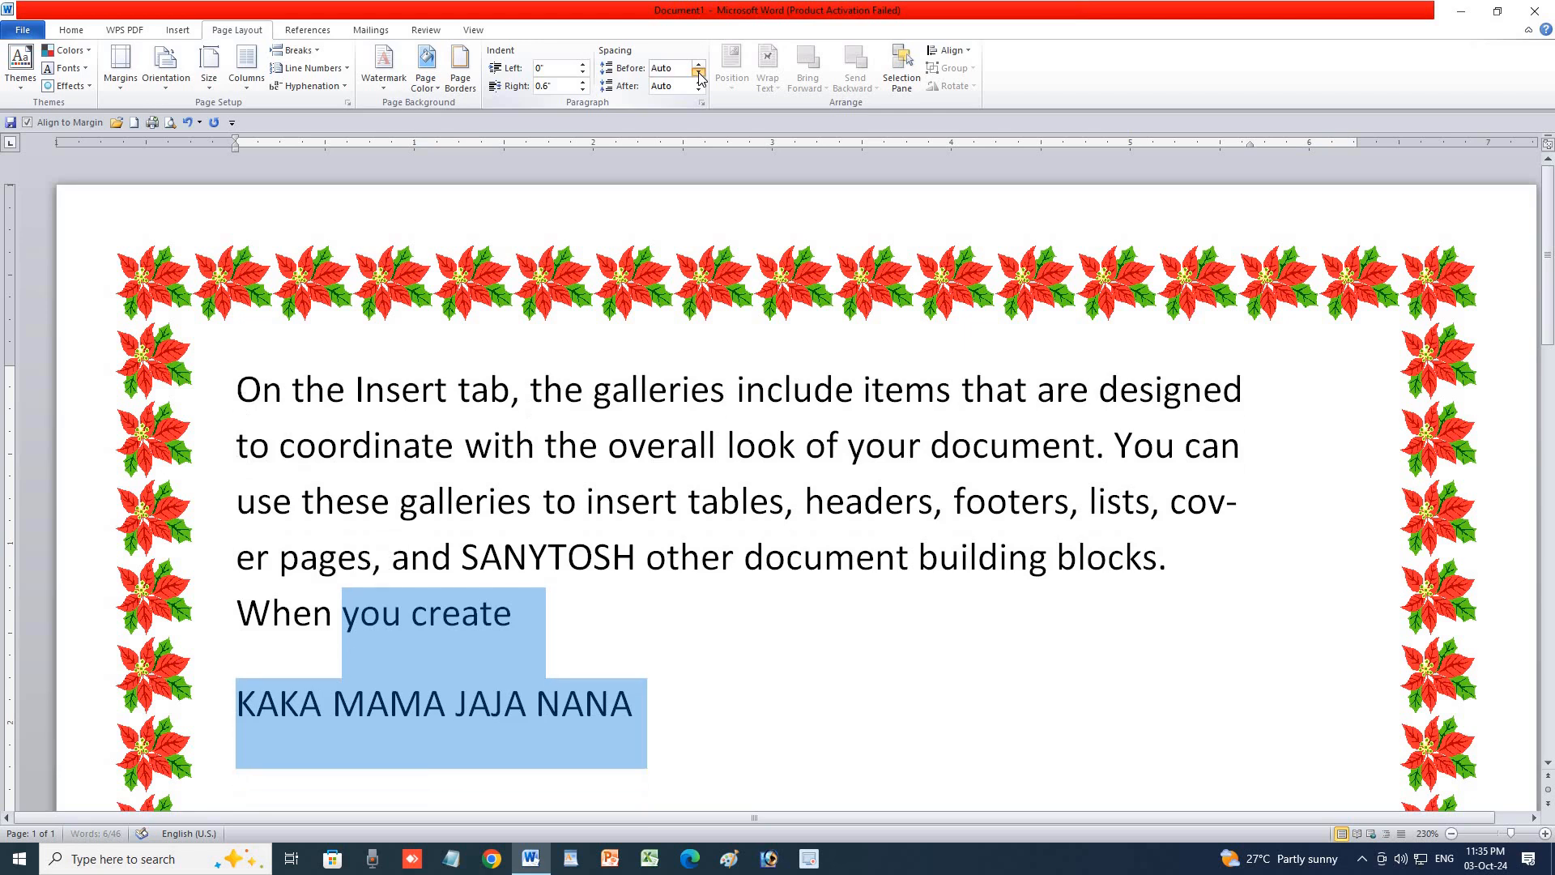
{"action": "left_click", "coordinate": [699, 82]}
{"action": "left_click", "coordinate": [699, 82]}
{"action": "left_click", "coordinate": [700, 83]}
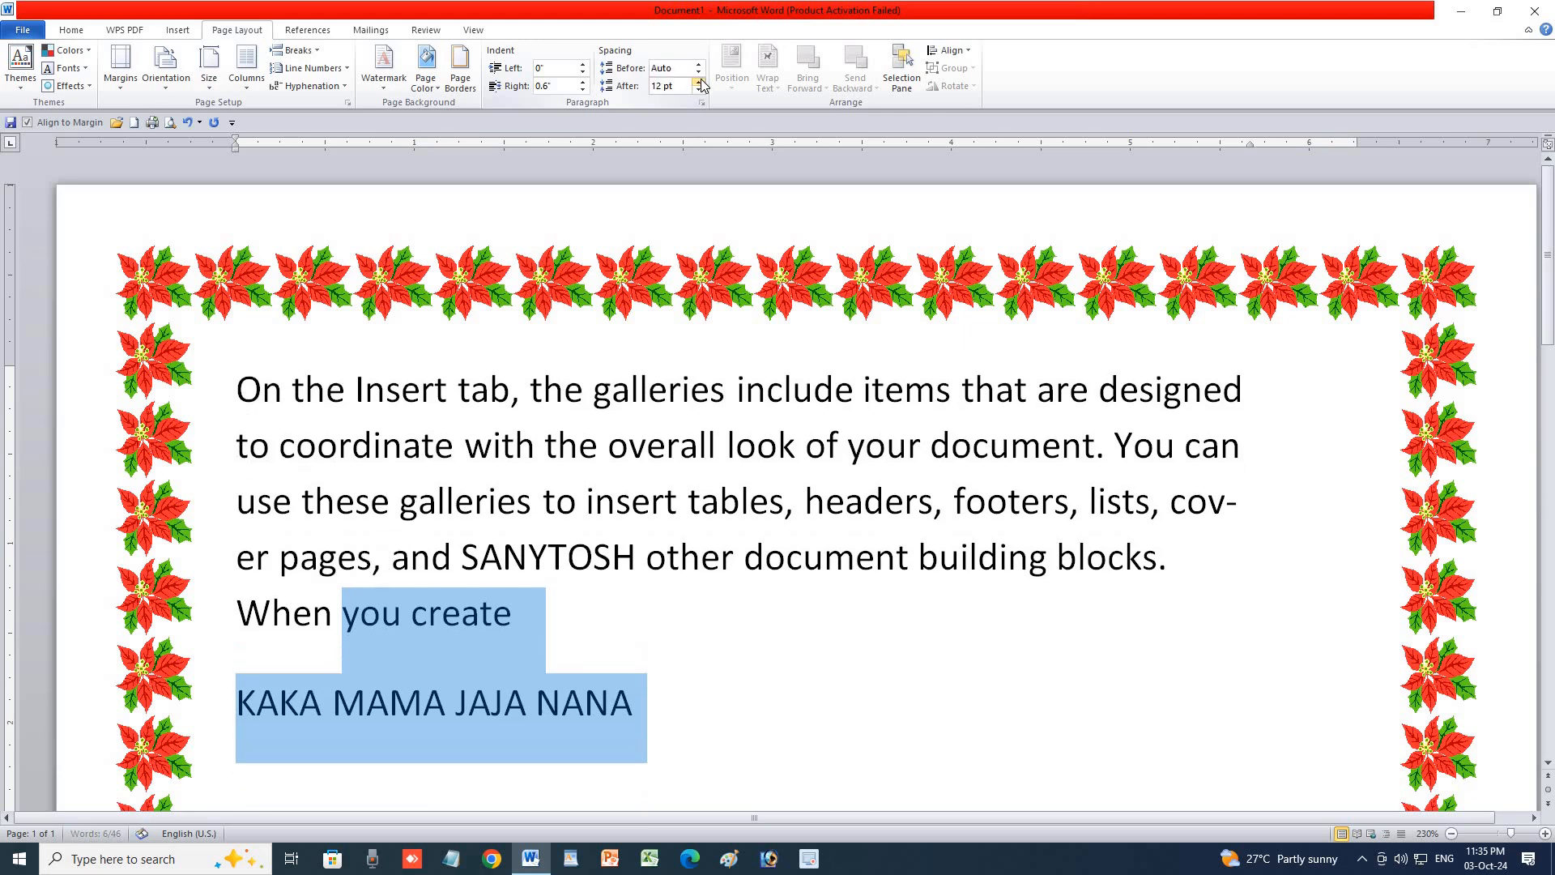
Widen the space after to 48 pt, then bring it back to 18 pt.
{"action": "left_click", "coordinate": [699, 82]}
{"action": "left_click", "coordinate": [700, 82]}
{"action": "left_click", "coordinate": [699, 83]}
{"action": "left_click", "coordinate": [699, 83]}
{"action": "left_click", "coordinate": [699, 82]}
{"action": "left_click", "coordinate": [700, 83]}
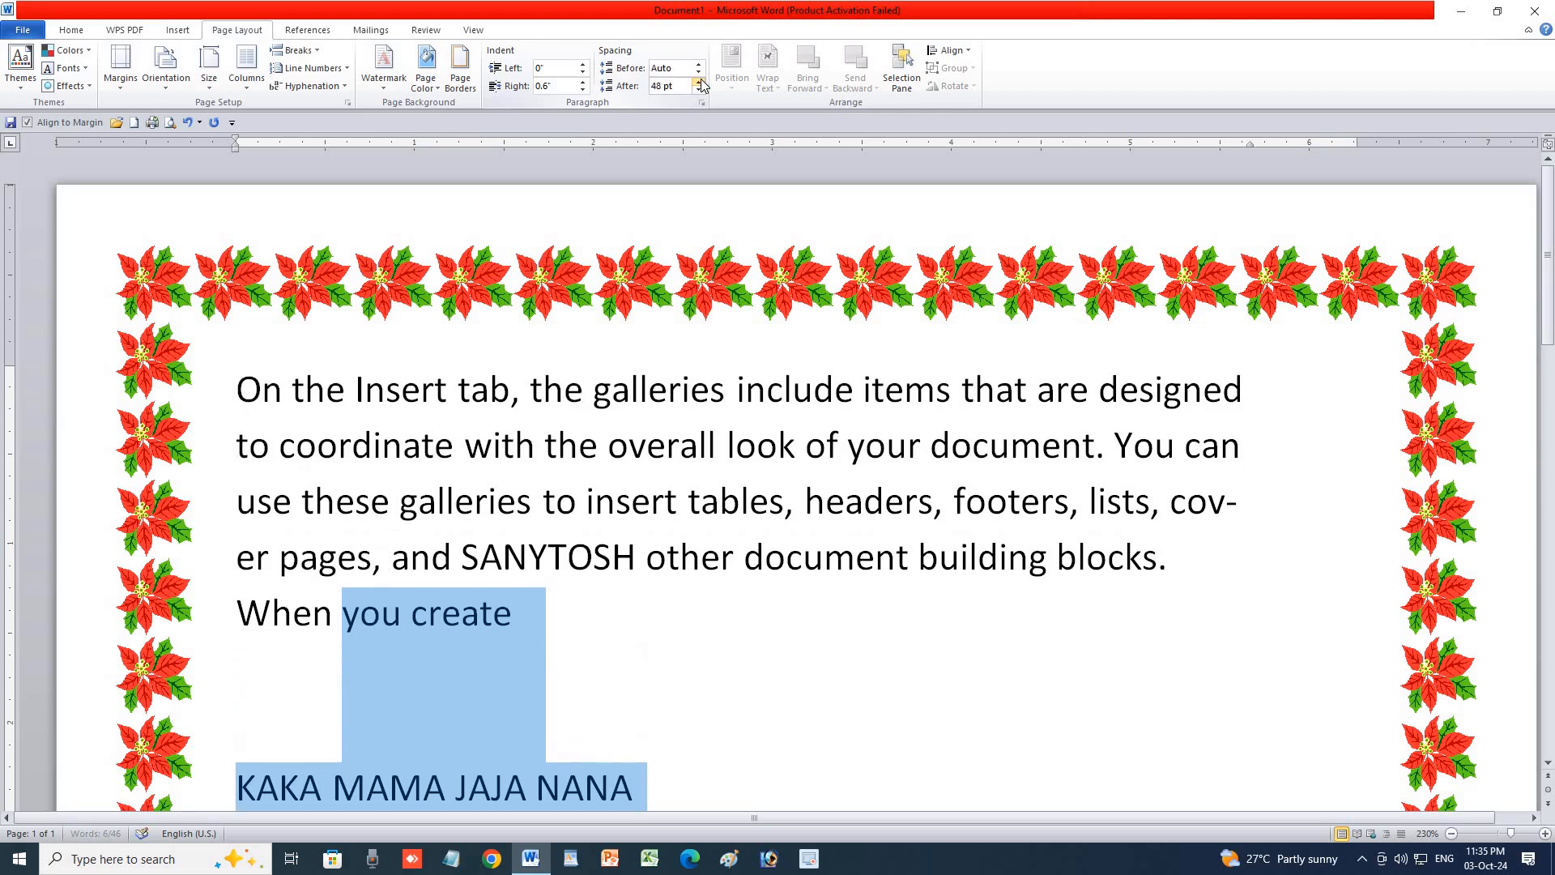
{"action": "left_click", "coordinate": [699, 89]}
{"action": "left_click", "coordinate": [699, 89]}
{"action": "left_click", "coordinate": [699, 89]}
{"action": "left_click", "coordinate": [699, 89]}
{"action": "left_click", "coordinate": [699, 89]}
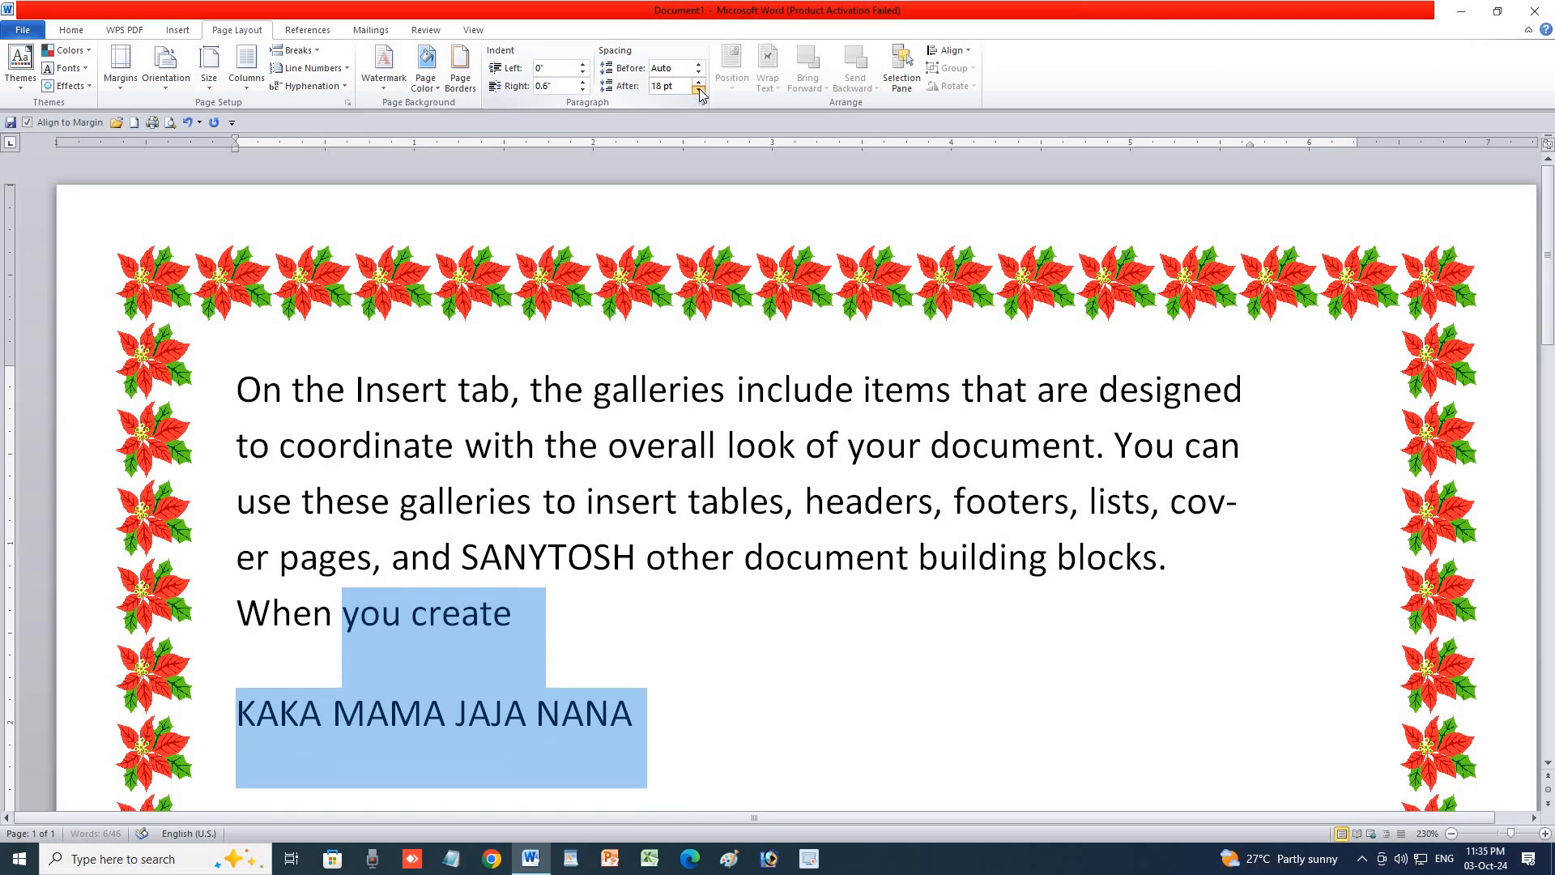
{"action": "left_click", "coordinate": [699, 89]}
{"action": "left_click", "coordinate": [699, 89]}
{"action": "left_click", "coordinate": [699, 89]}
{"action": "left_click", "coordinate": [699, 89]}
{"action": "left_click", "coordinate": [699, 83]}
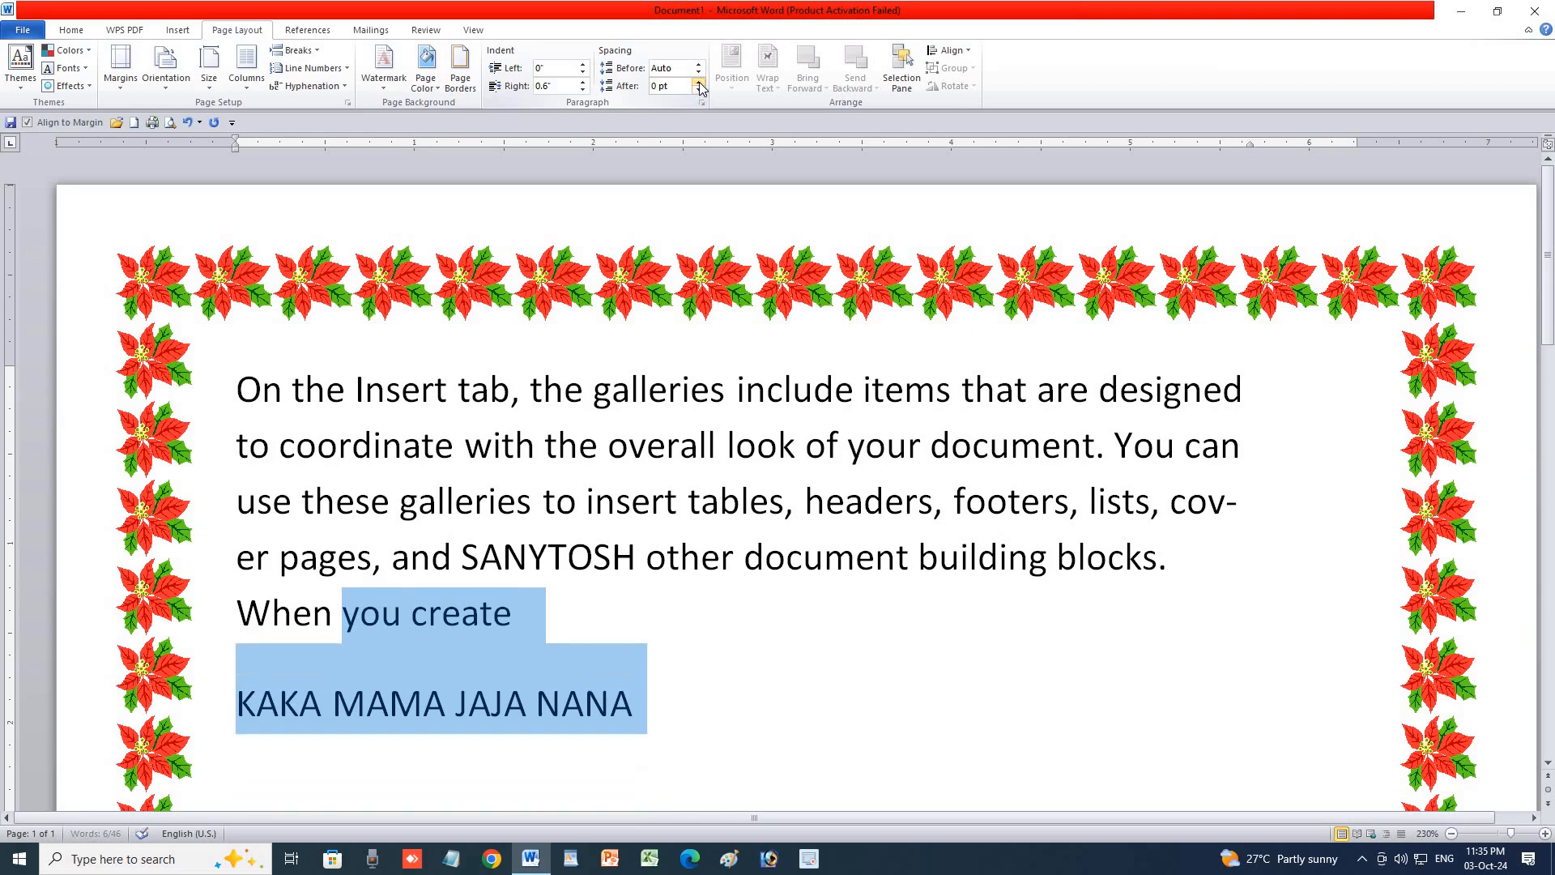
{"action": "left_click", "coordinate": [699, 83]}
{"action": "left_click", "coordinate": [699, 82]}
{"action": "left_click", "coordinate": [699, 83]}
Try 24 pt of space before and after the paragraph.
{"action": "left_click", "coordinate": [612, 390]}
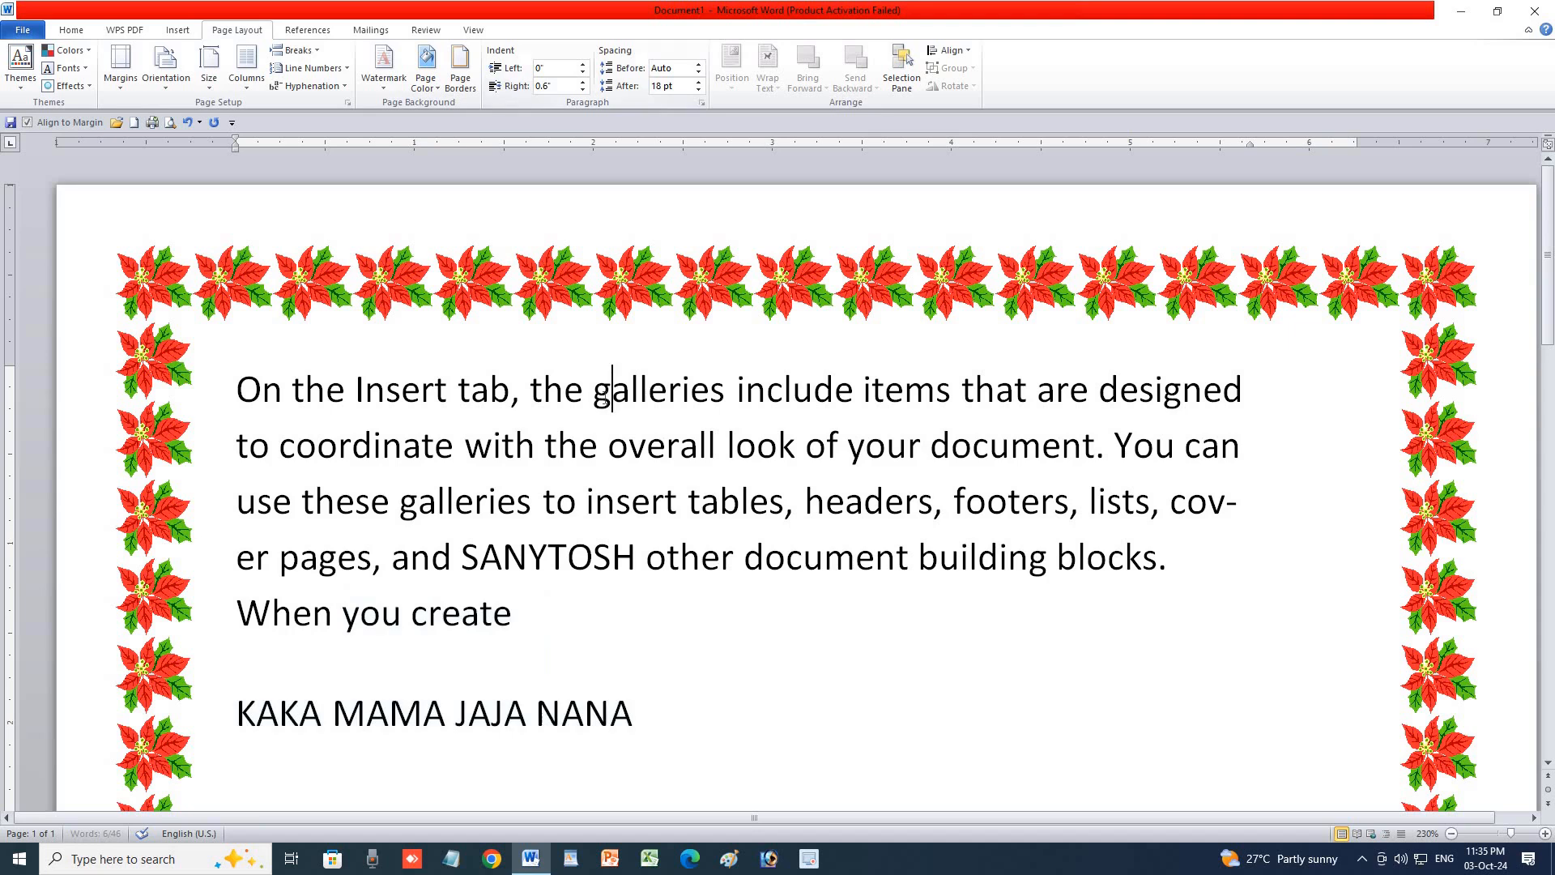
{"action": "left_click", "coordinate": [699, 65]}
{"action": "left_click", "coordinate": [698, 66]}
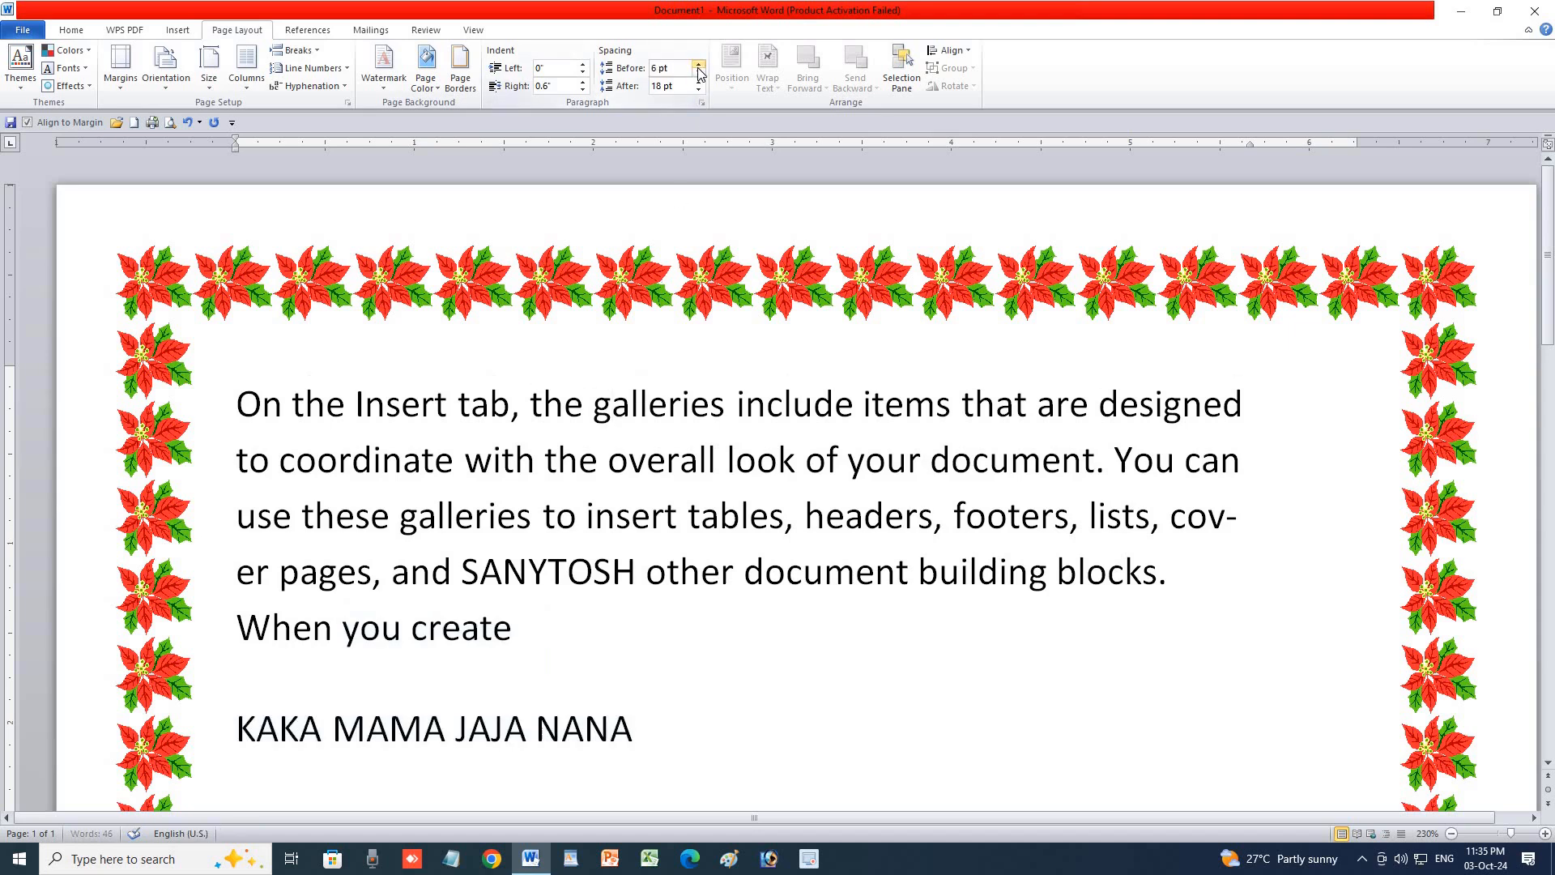
{"action": "left_click", "coordinate": [698, 66]}
{"action": "left_click", "coordinate": [698, 66]}
{"action": "left_click", "coordinate": [698, 66]}
{"action": "left_click", "coordinate": [699, 83]}
Return the space before to Auto, and the space after, via 6 pt, to Auto.
{"action": "left_click", "coordinate": [698, 74]}
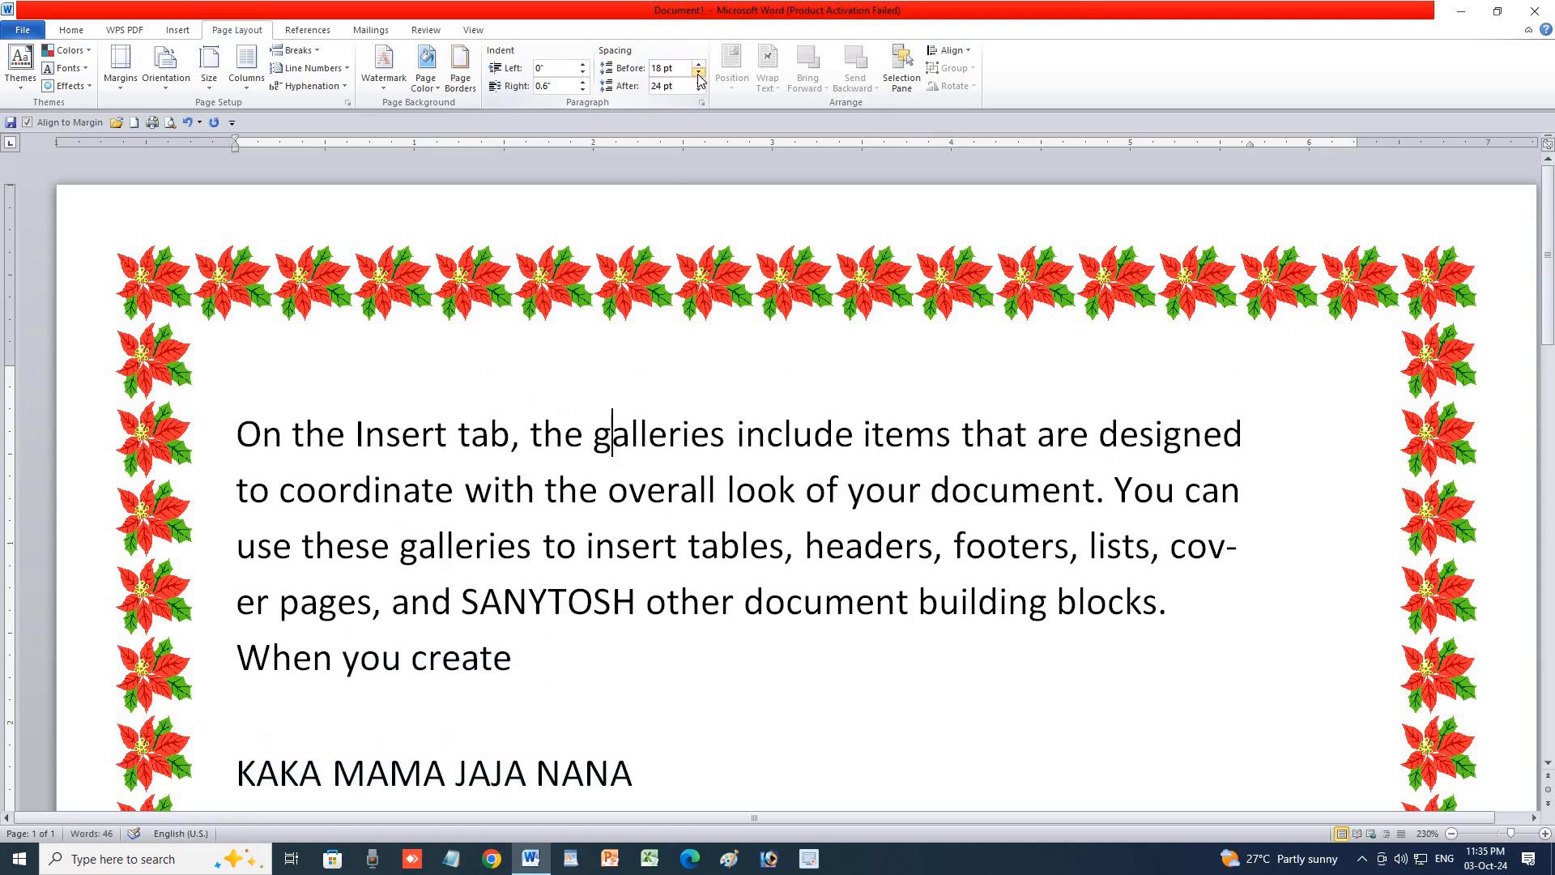
{"action": "left_click", "coordinate": [699, 73]}
{"action": "left_click", "coordinate": [699, 73]}
{"action": "left_click", "coordinate": [698, 74]}
{"action": "left_click", "coordinate": [698, 73]}
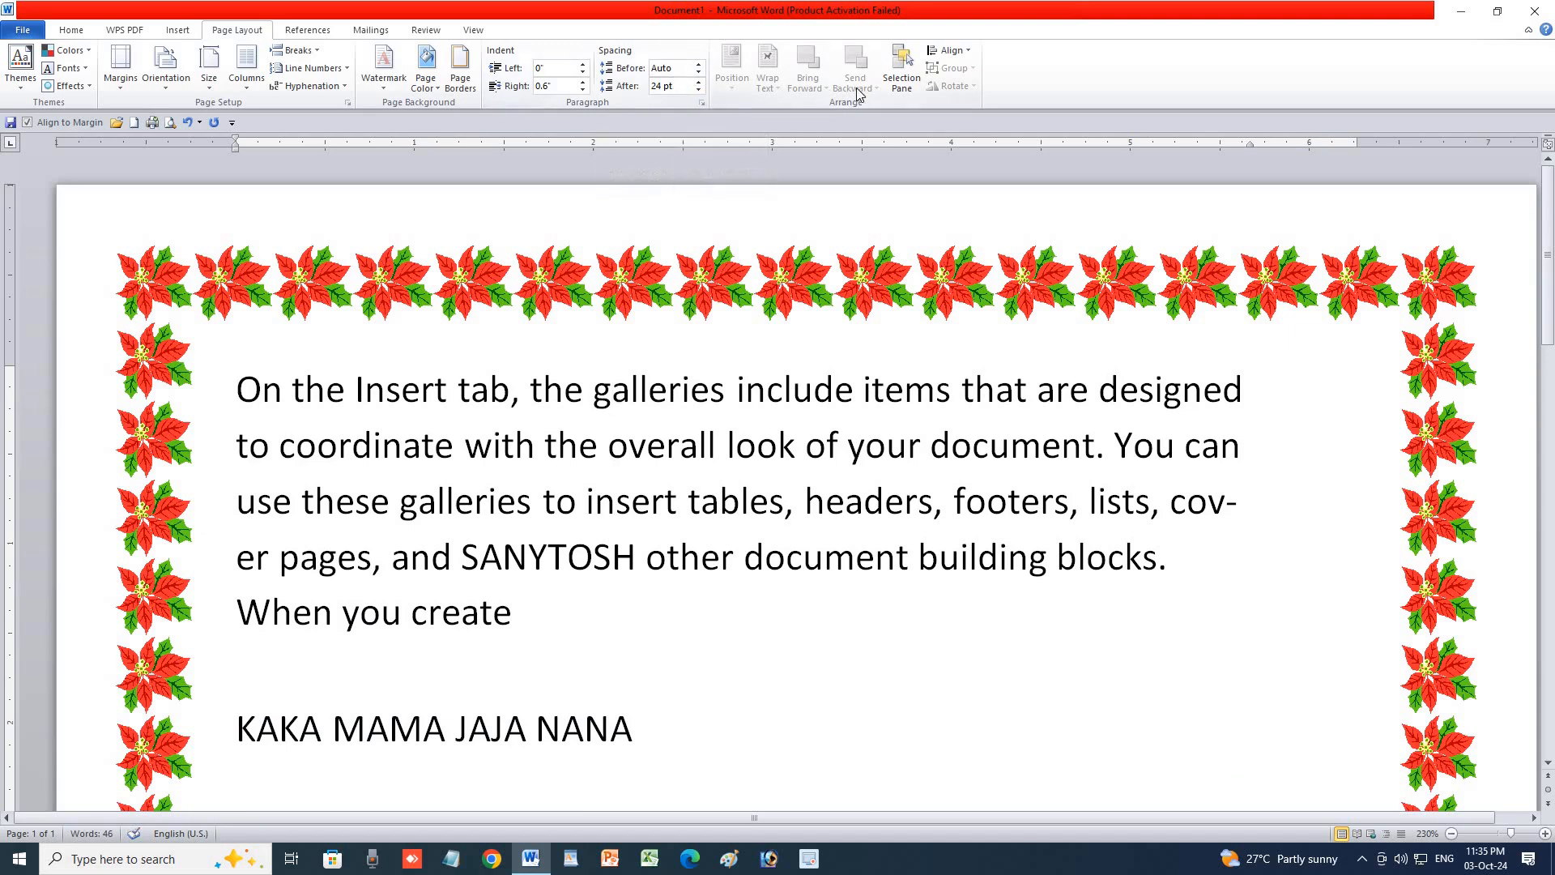
{"action": "left_click", "coordinate": [699, 89]}
{"action": "left_click", "coordinate": [698, 90]}
{"action": "left_click", "coordinate": [698, 89]}
{"action": "left_click", "coordinate": [699, 89]}
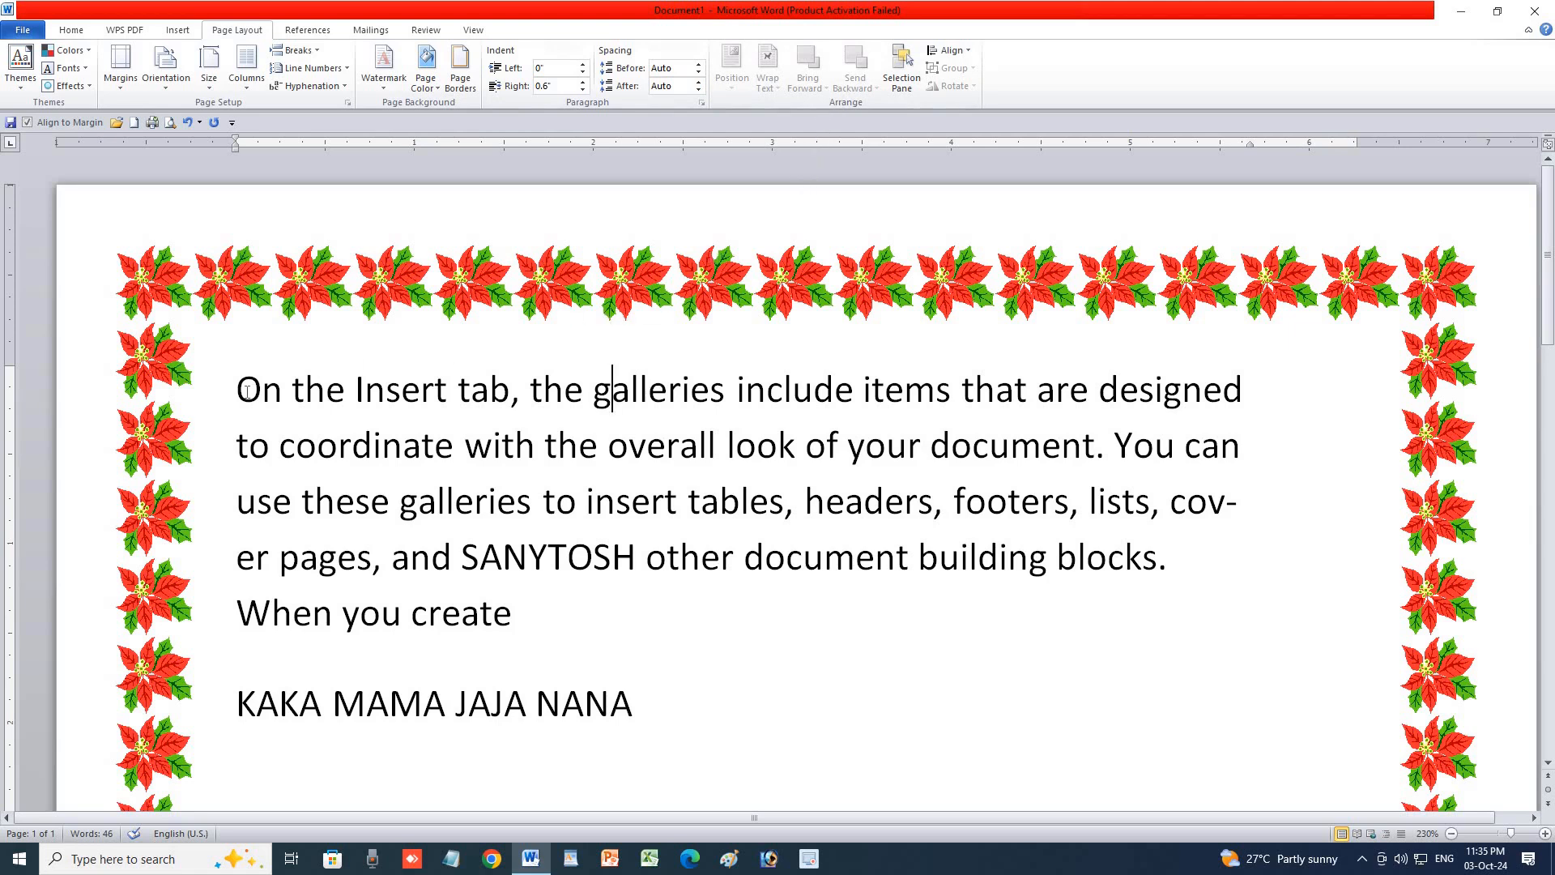
Delete all the text and close Word without saving.
{"action": "left_click_drag", "start_coordinate": [220, 400], "coordinate": [694, 729]}
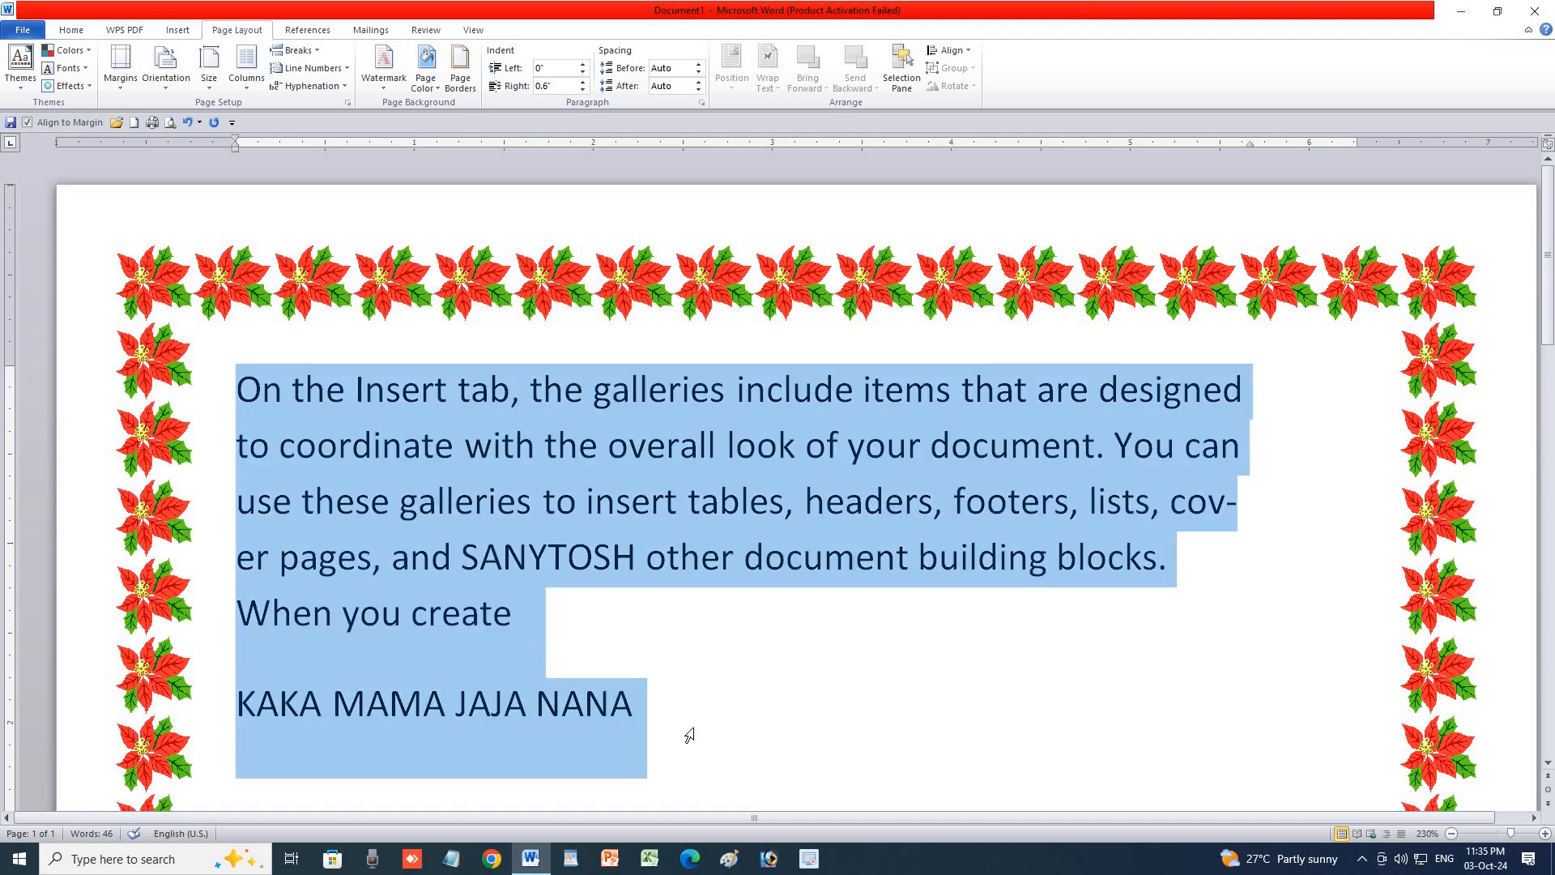
{"action": "key", "text": "Delete"}
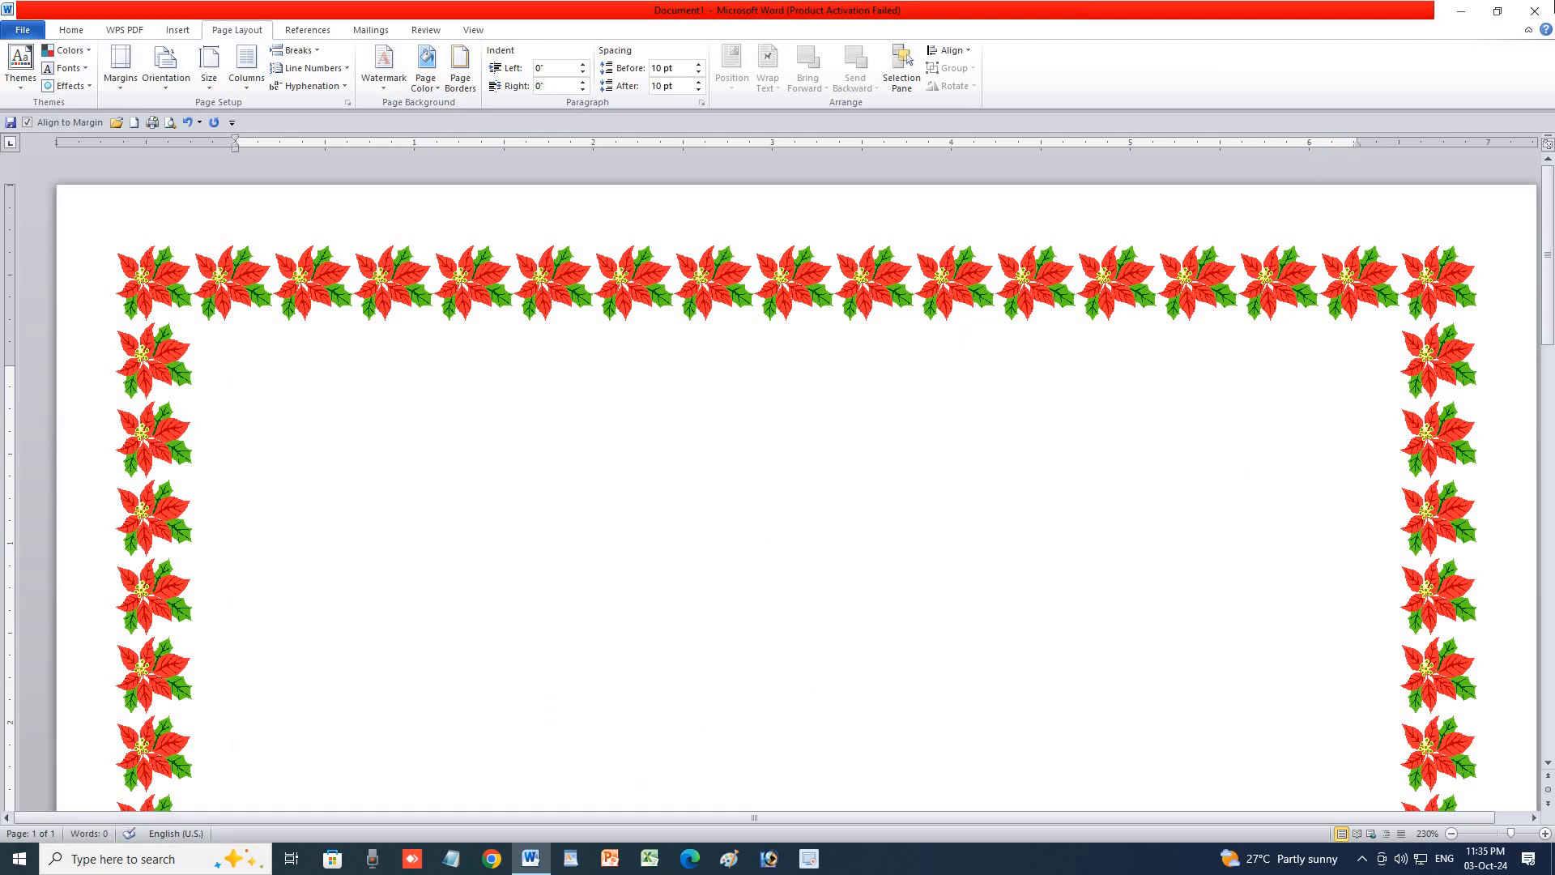
{"action": "left_click", "coordinate": [1535, 11]}
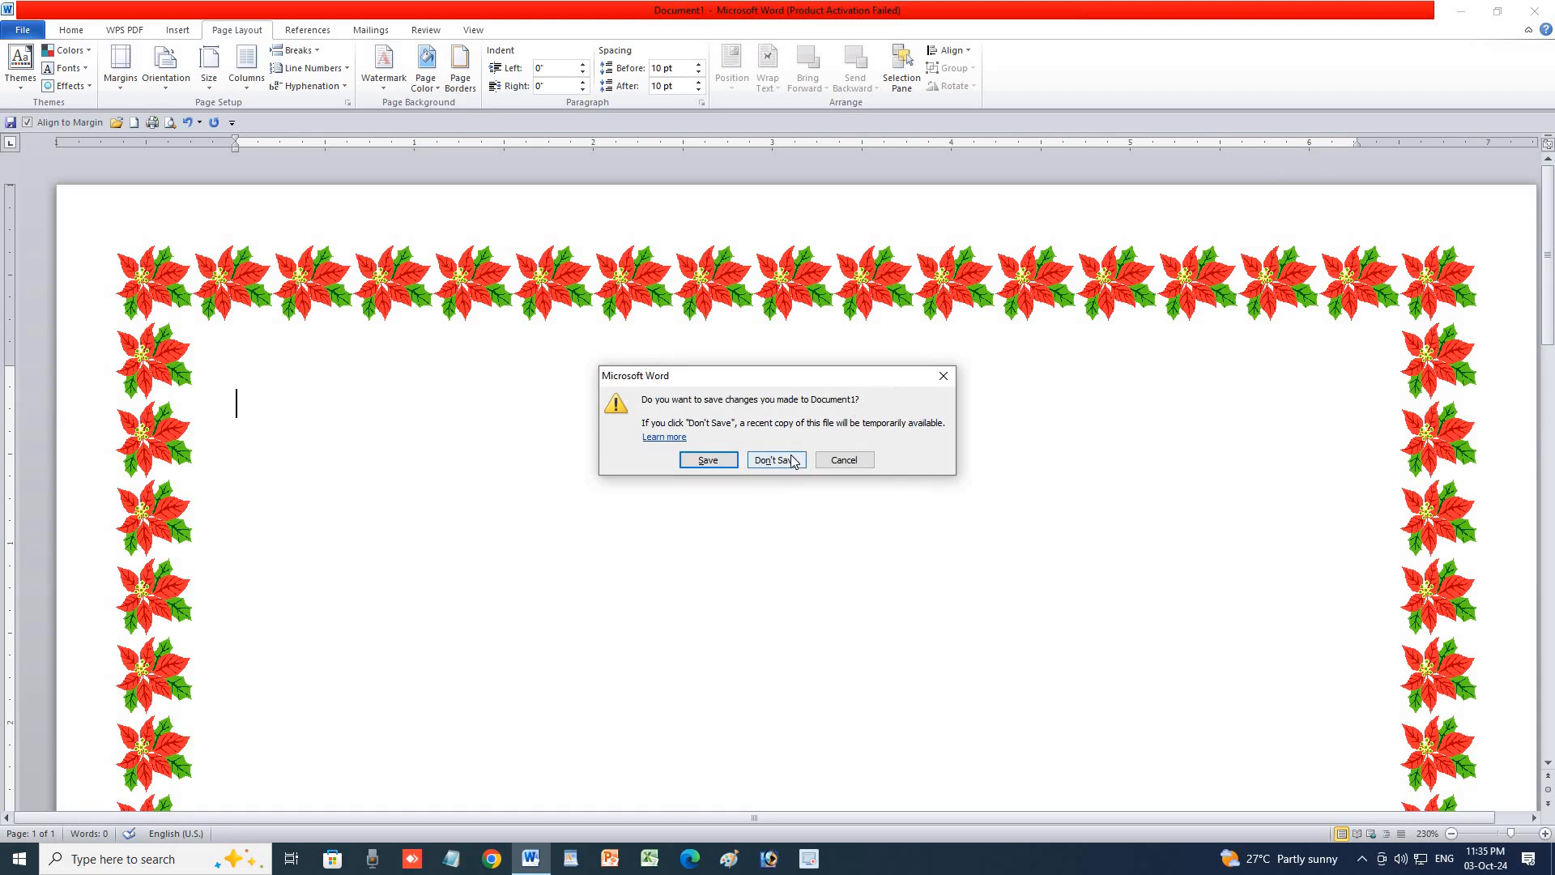
{"action": "left_click", "coordinate": [776, 459]}
Reopen Word with a blank document, maximized, showing the Page Layout spacing settings.
{"action": "left_click", "coordinate": [546, 864]}
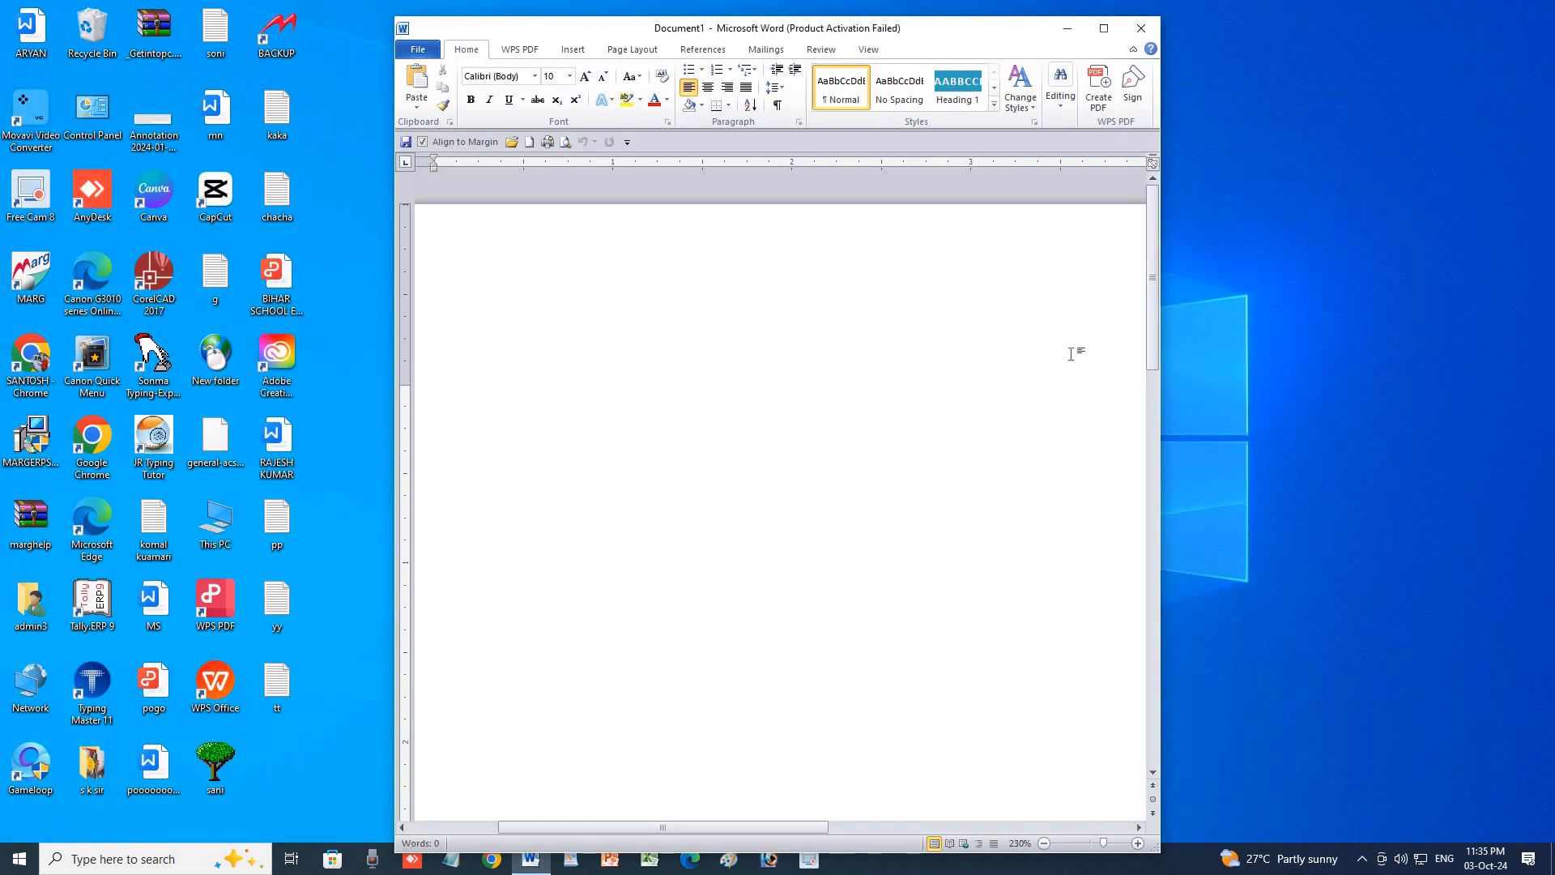
{"action": "left_click", "coordinate": [967, 269]}
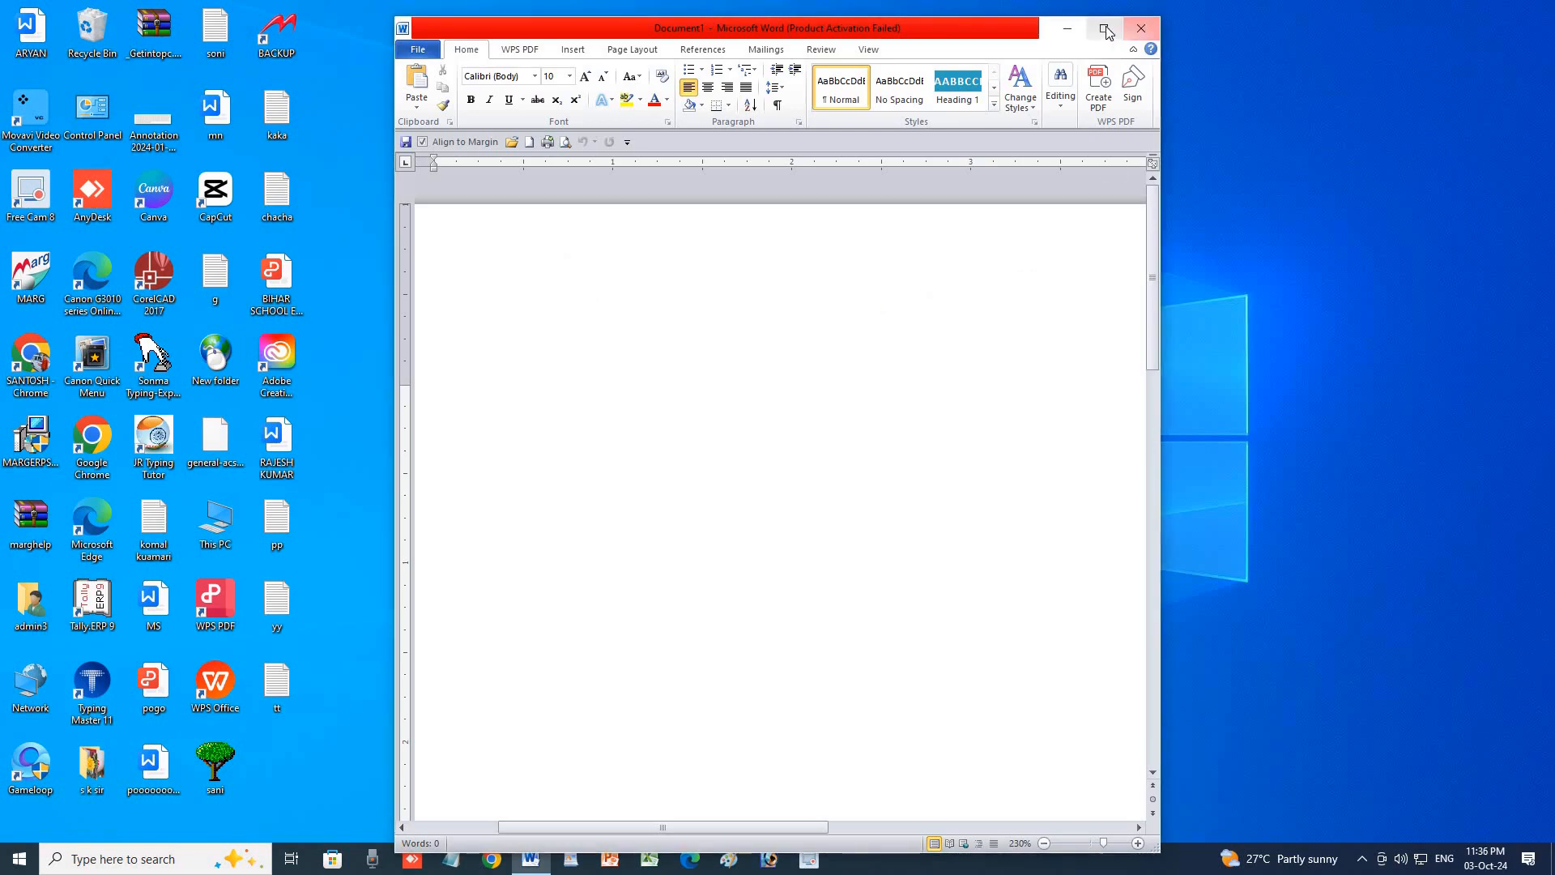
{"action": "left_click", "coordinate": [1103, 27]}
{"action": "left_click", "coordinate": [246, 32]}
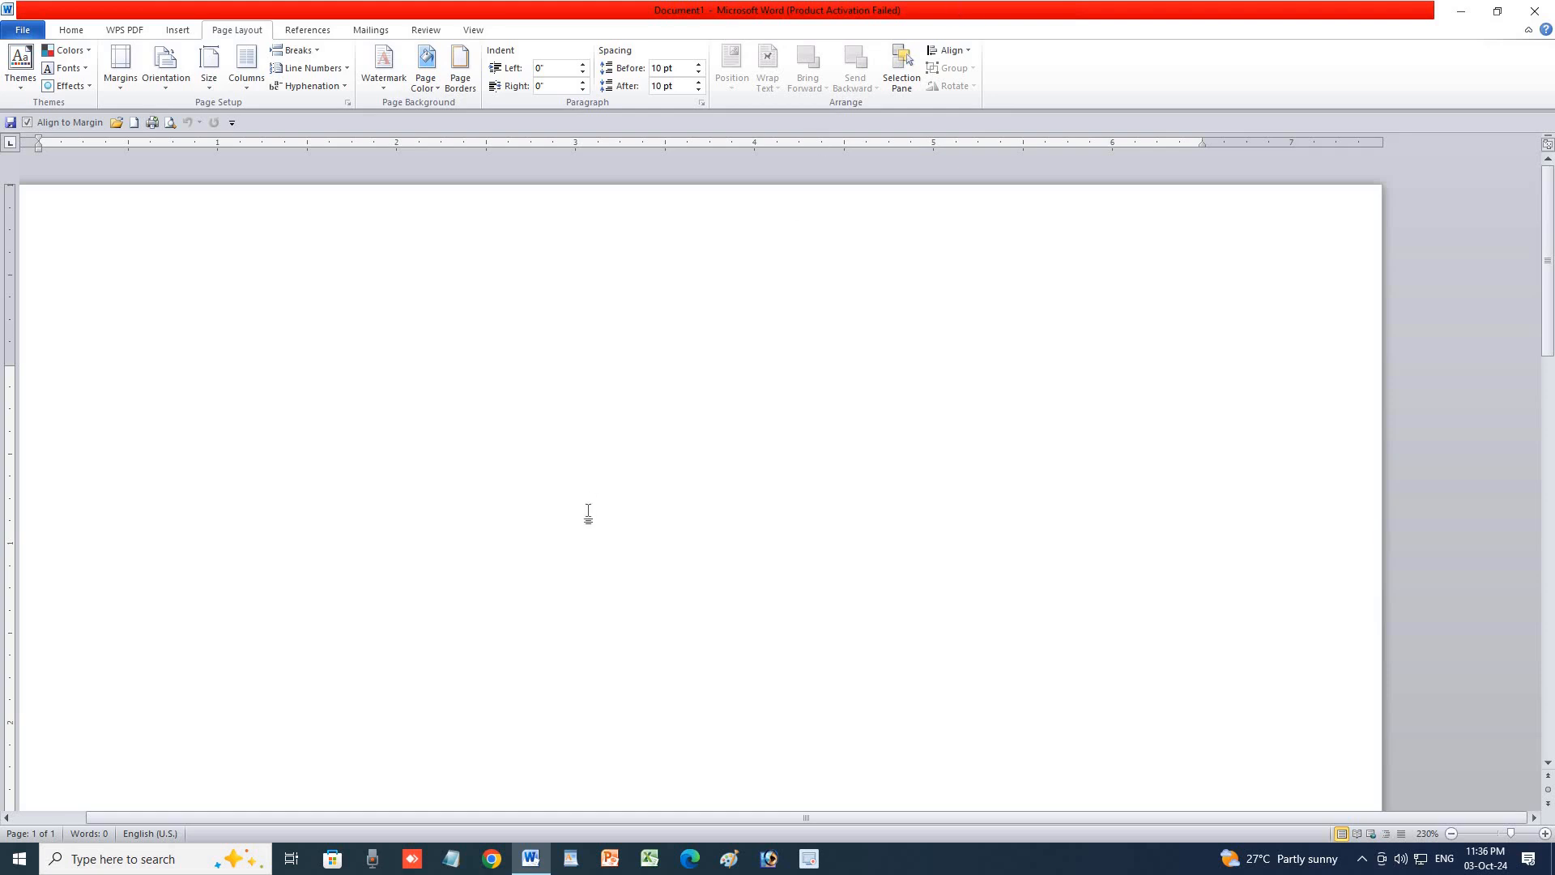
Fill the blank document with sample paragraphs using =RAND(4).
{"action": "type", "text": "=RAND("}
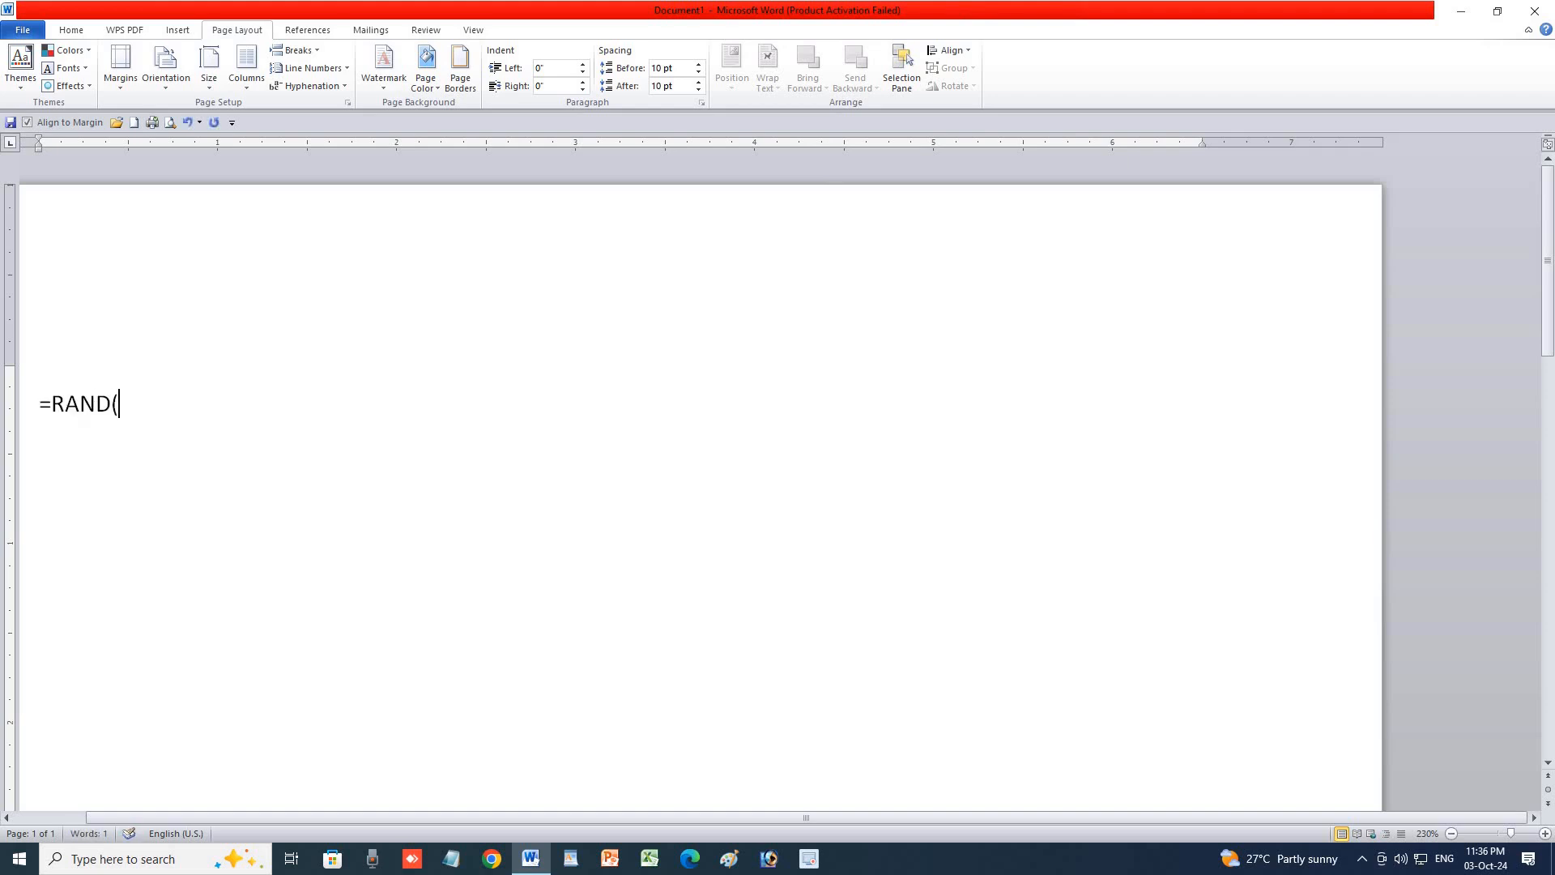
{"action": "type", "text": "4)"}
{"action": "key", "text": "Return"}
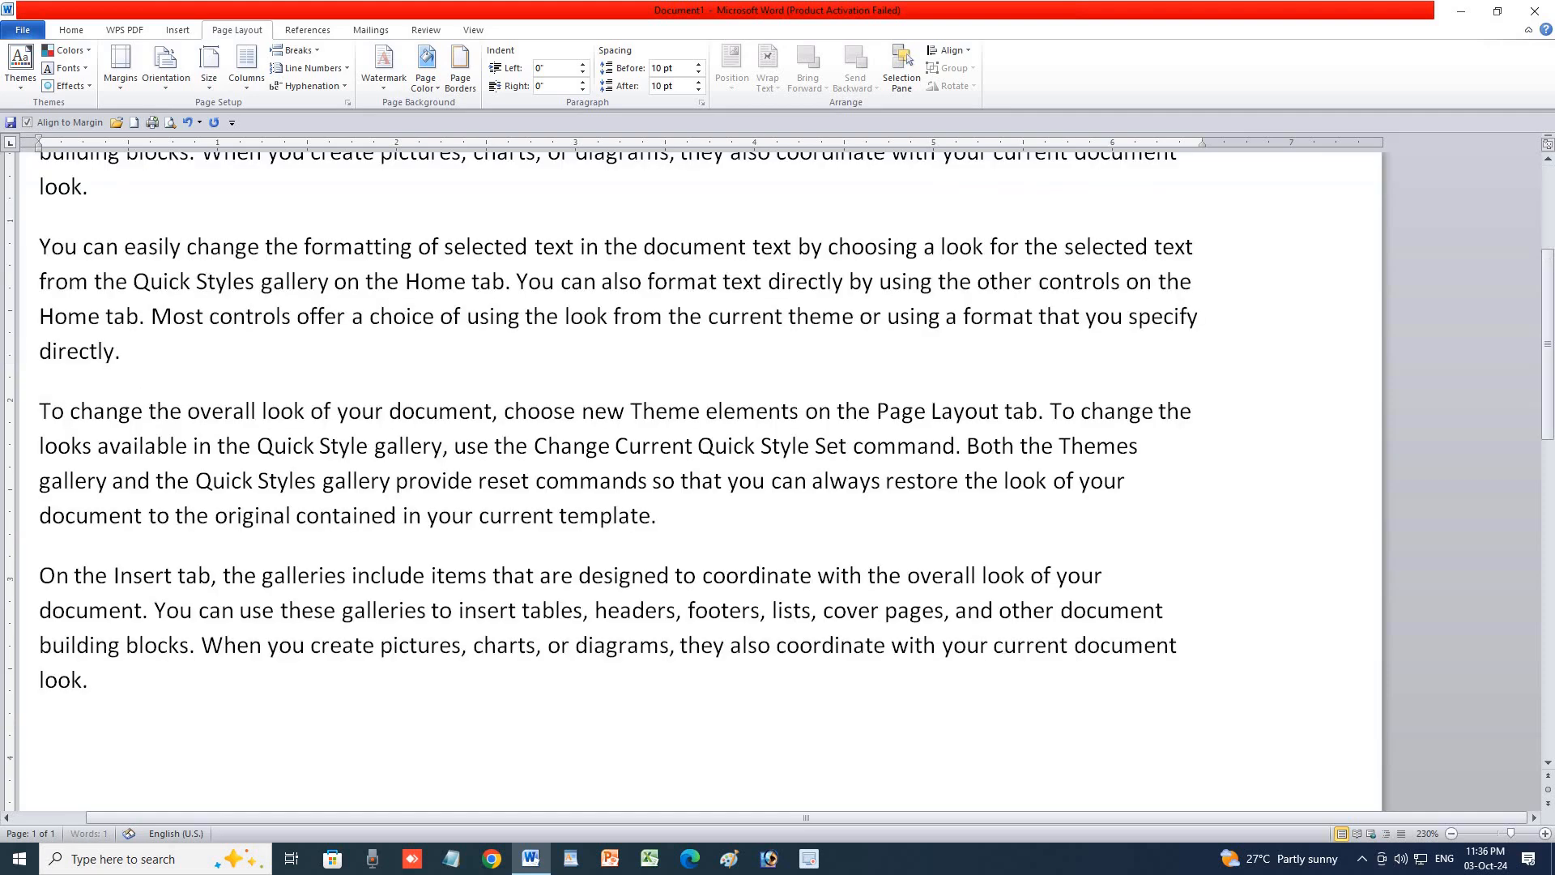
{"action": "scroll", "coordinate": [450, 478], "scroll_direction": "up", "scroll_amount": 3}
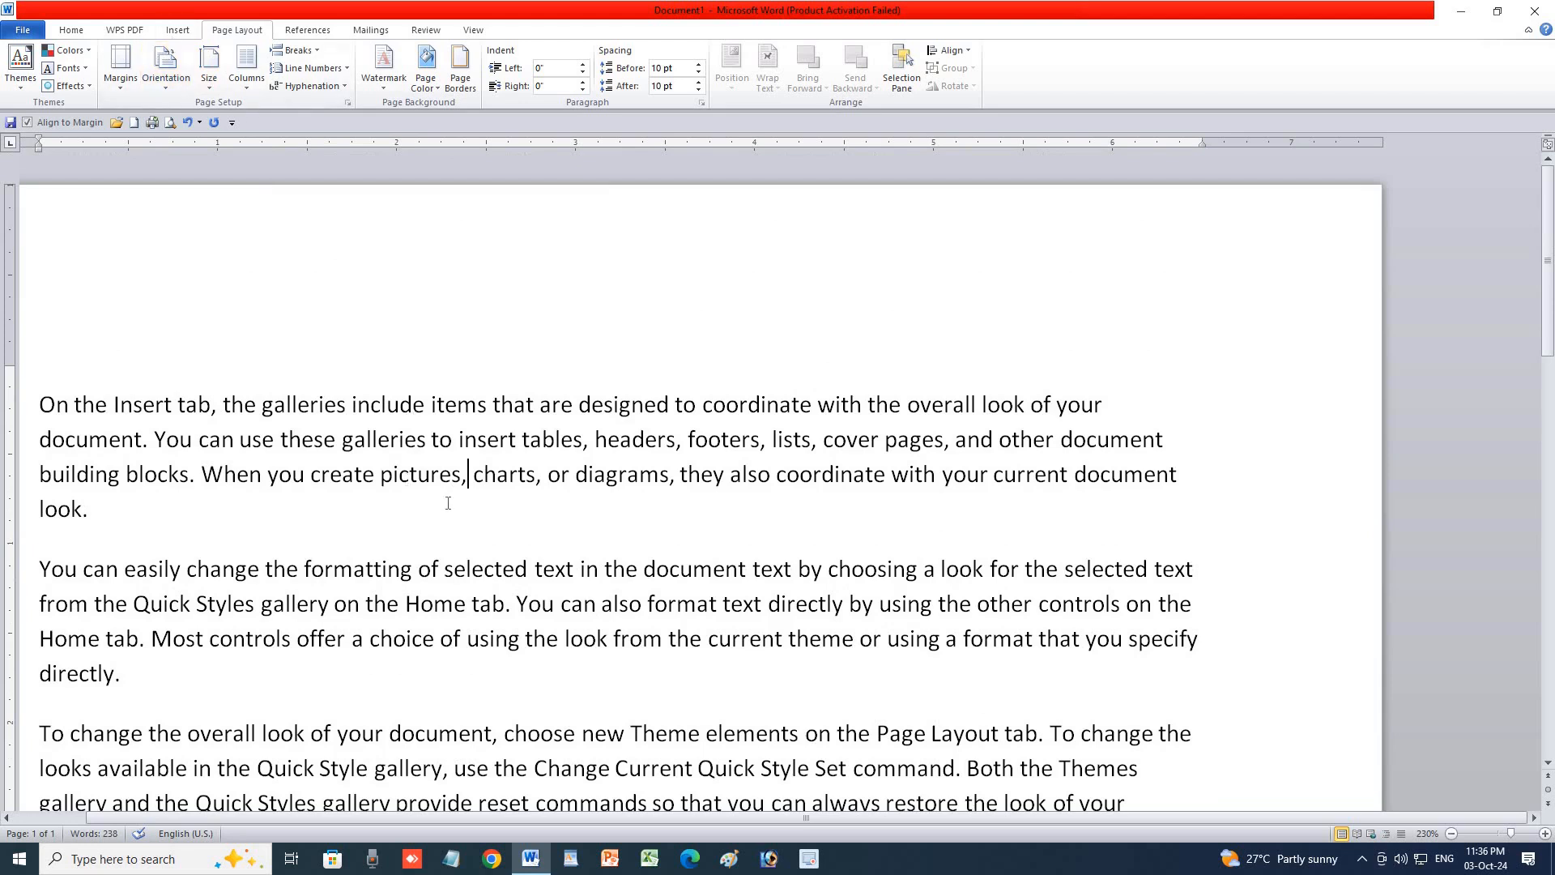
{"action": "left_click", "coordinate": [178, 32]}
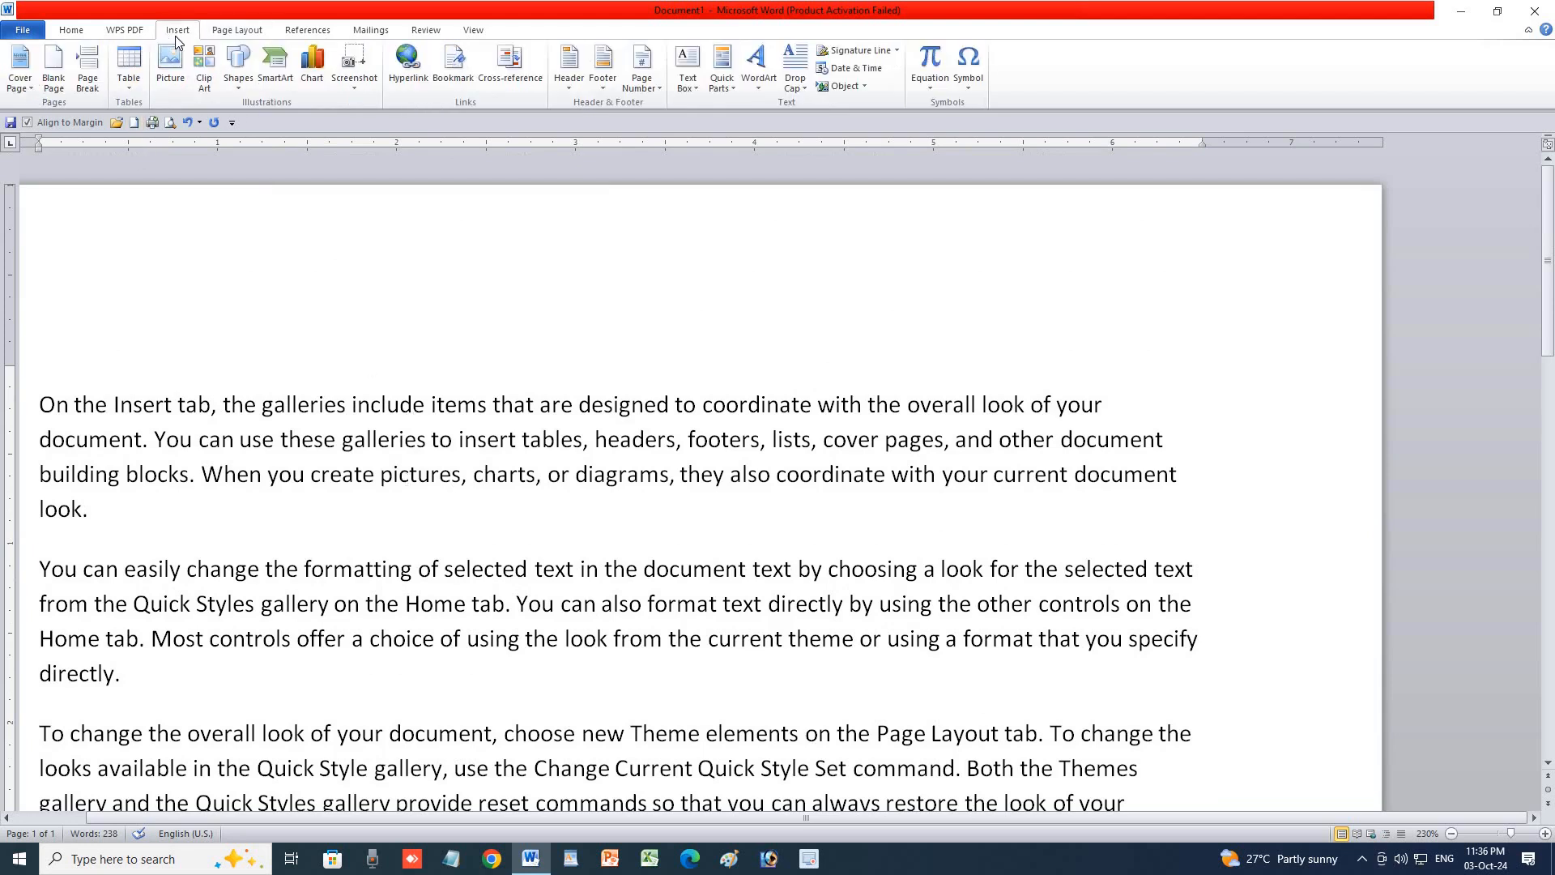
{"action": "left_click", "coordinate": [170, 63]}
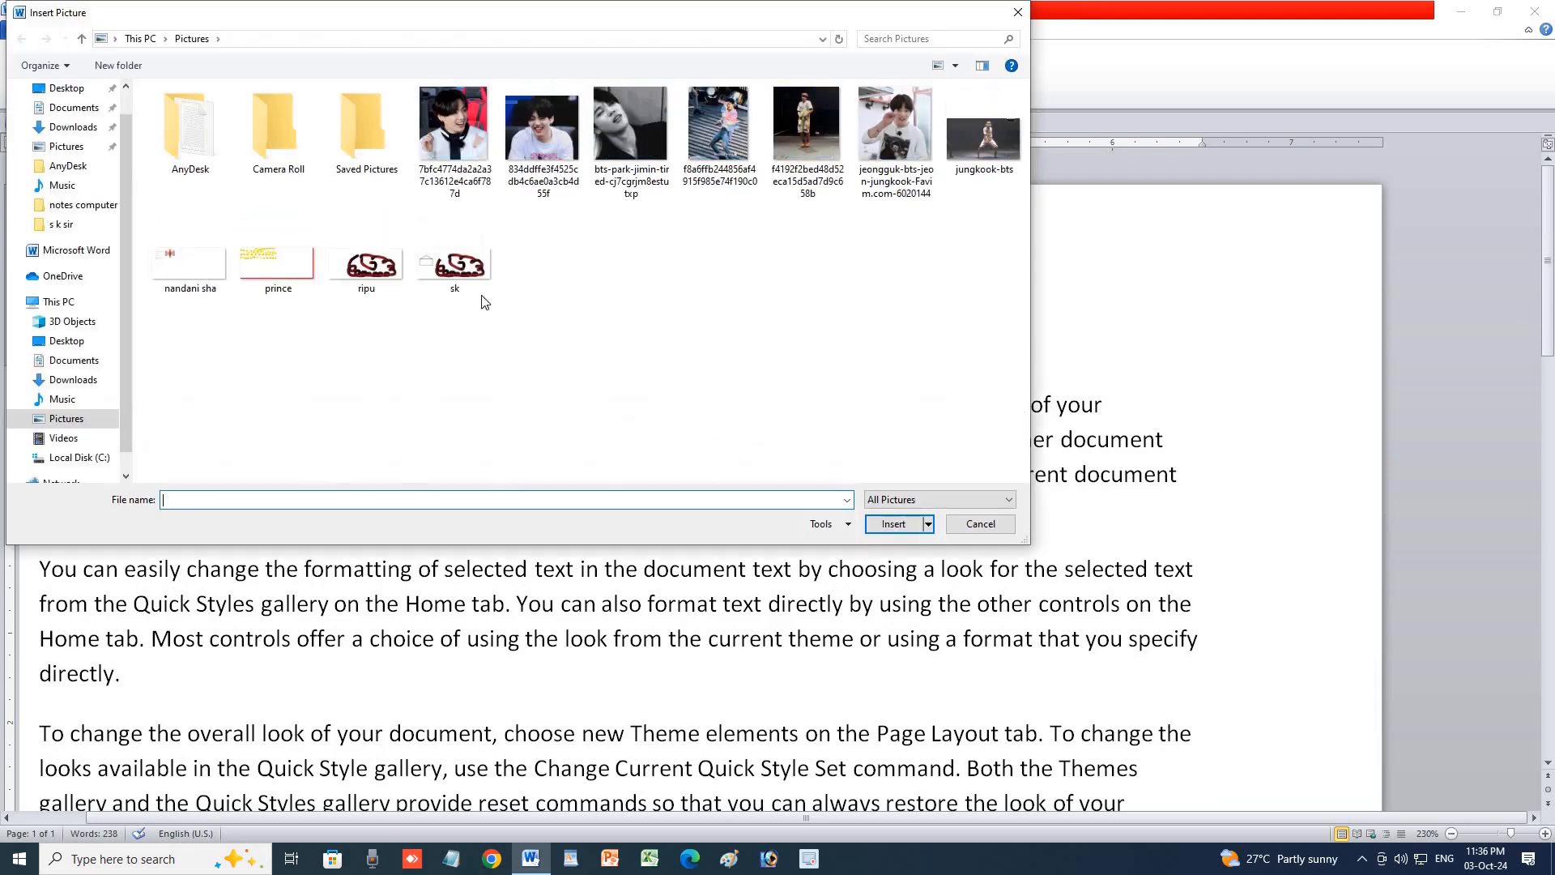
{"action": "left_click", "coordinate": [73, 379]}
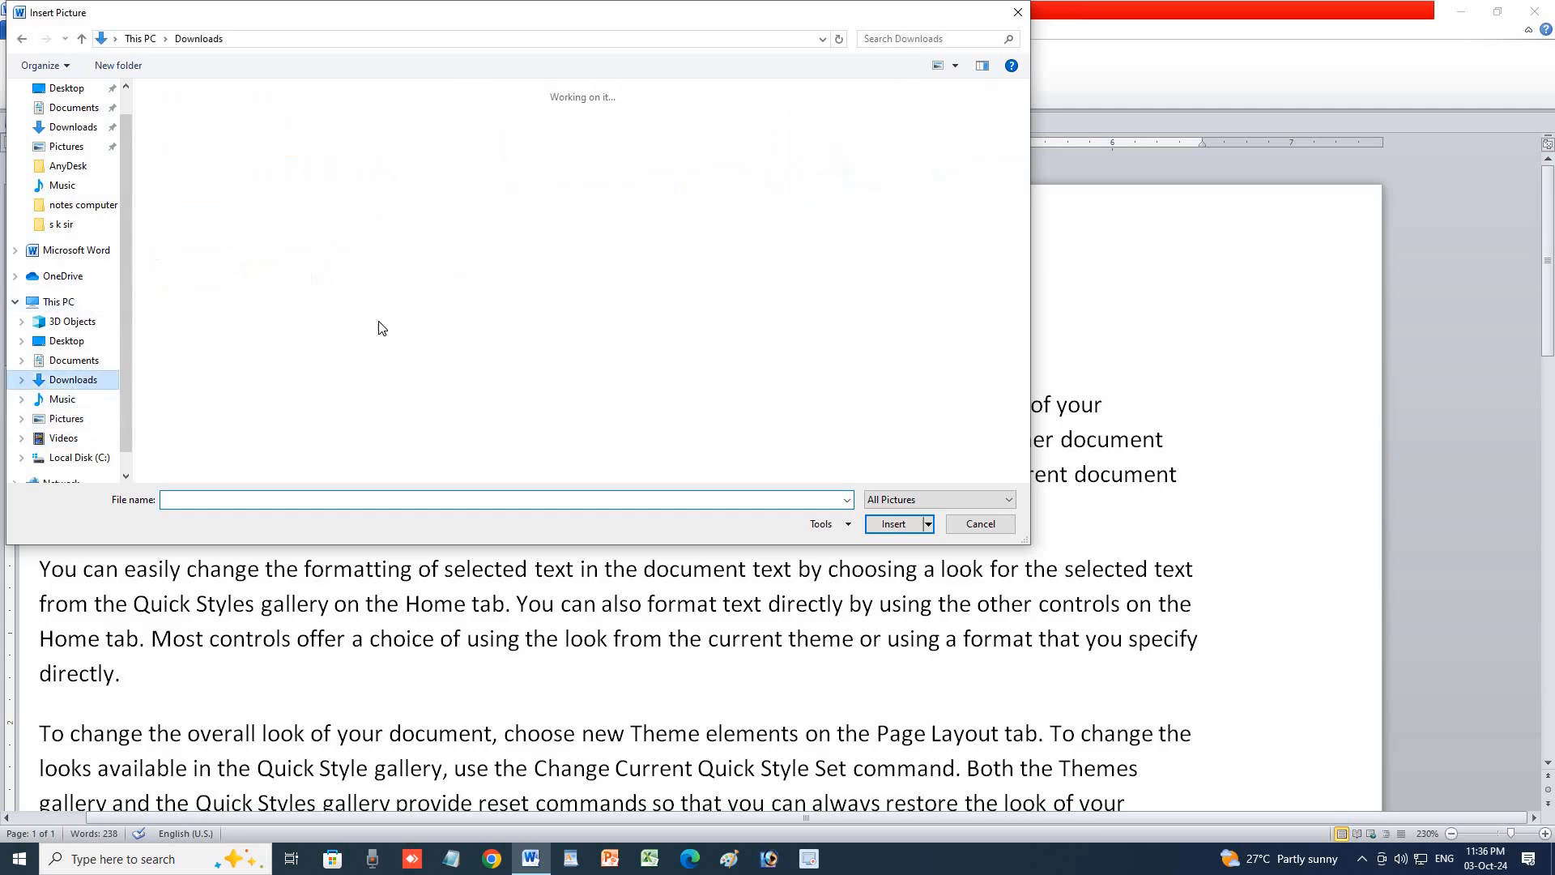
{"action": "left_click", "coordinate": [454, 314]}
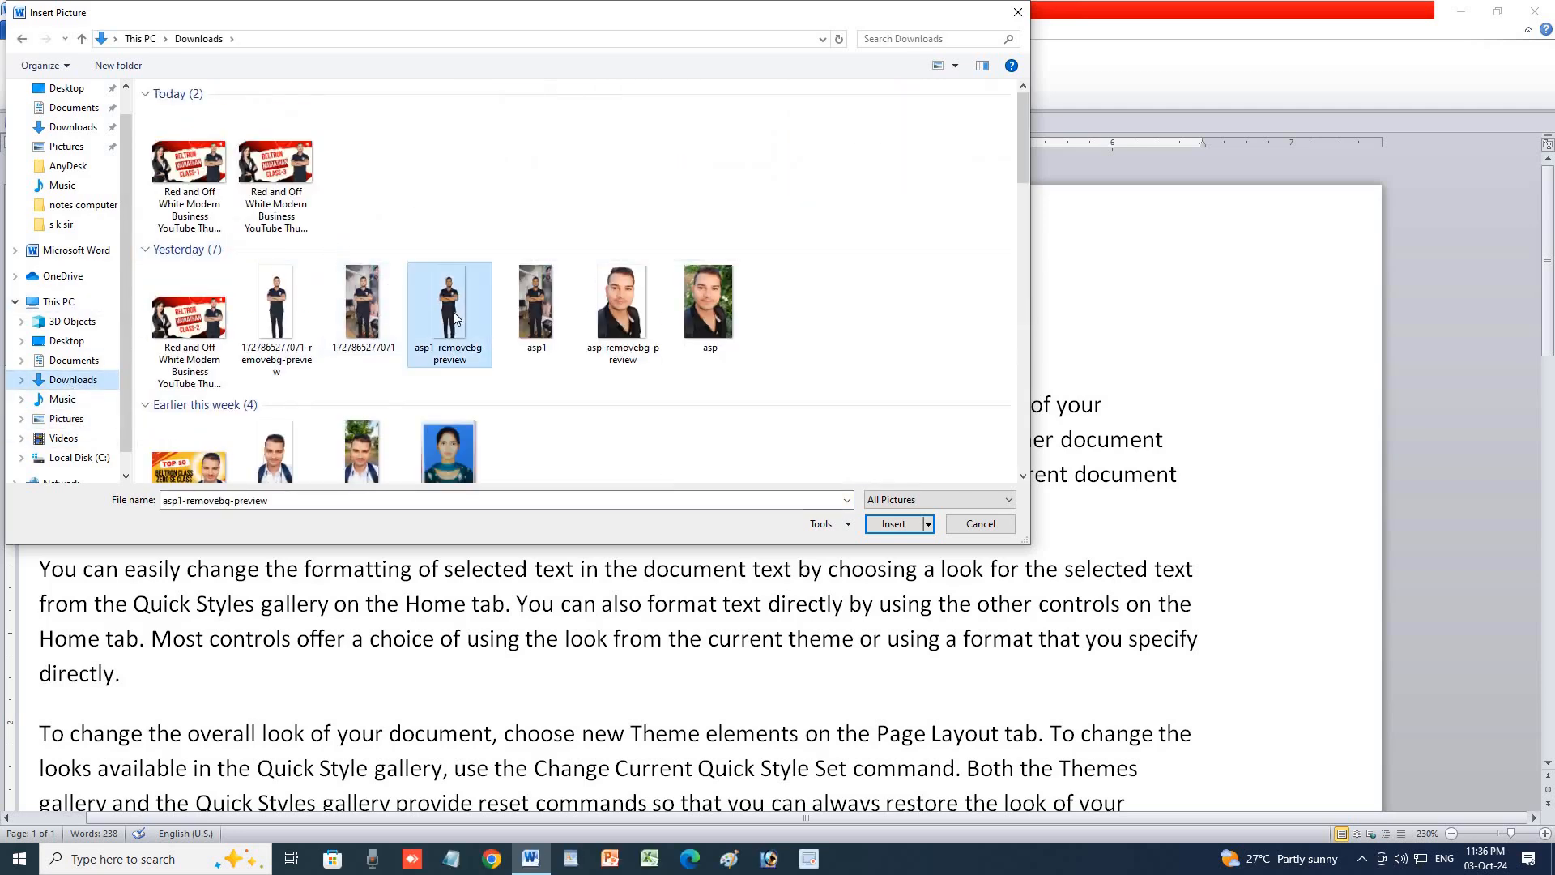
{"action": "left_click", "coordinate": [447, 447]}
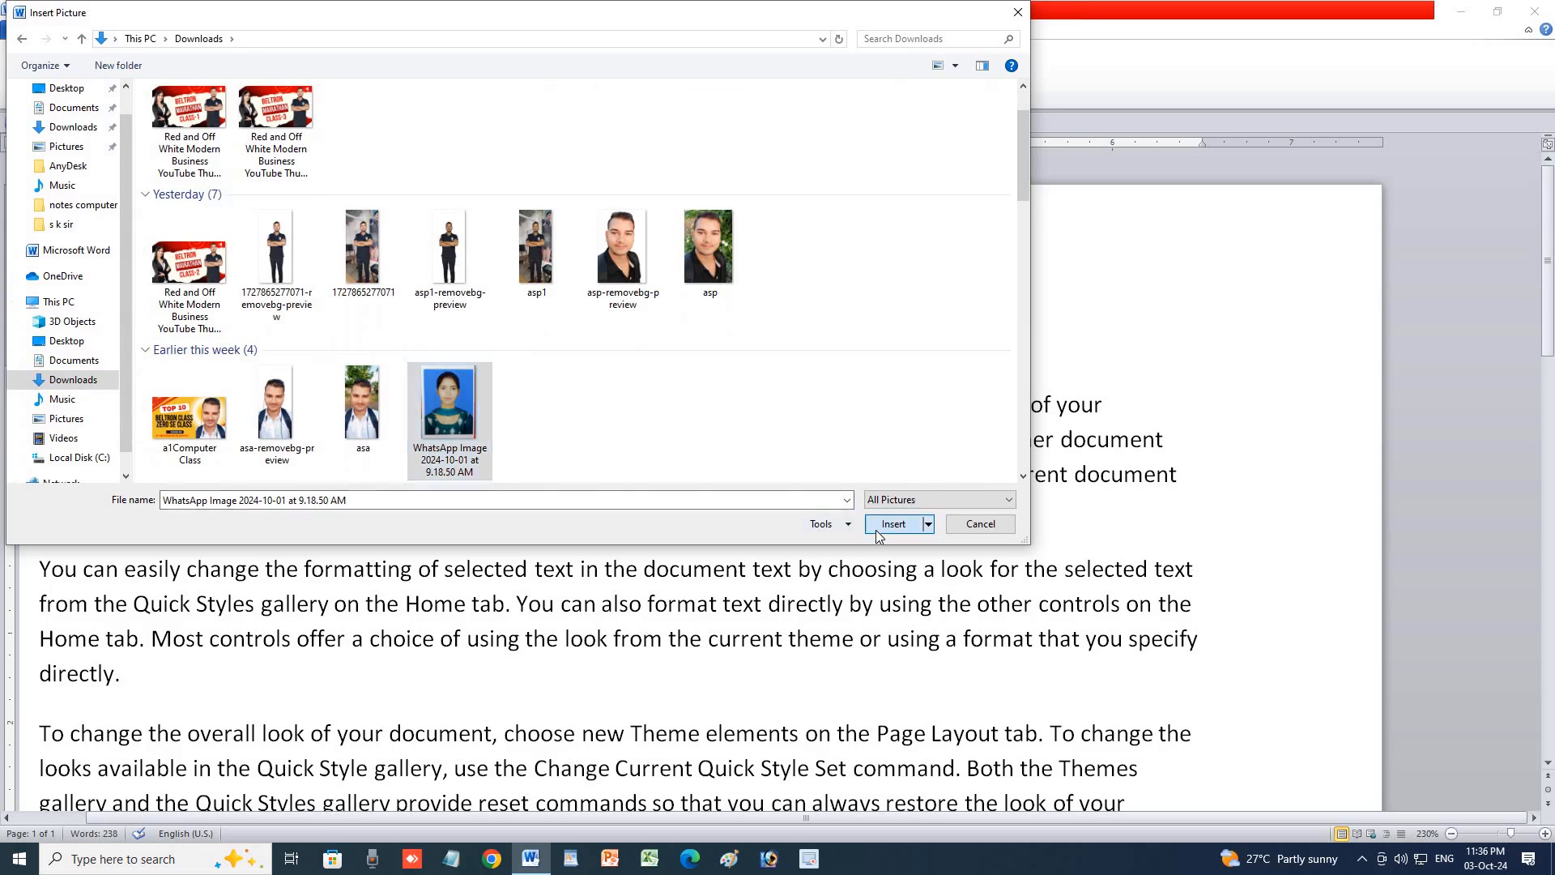
{"action": "left_click", "coordinate": [878, 528]}
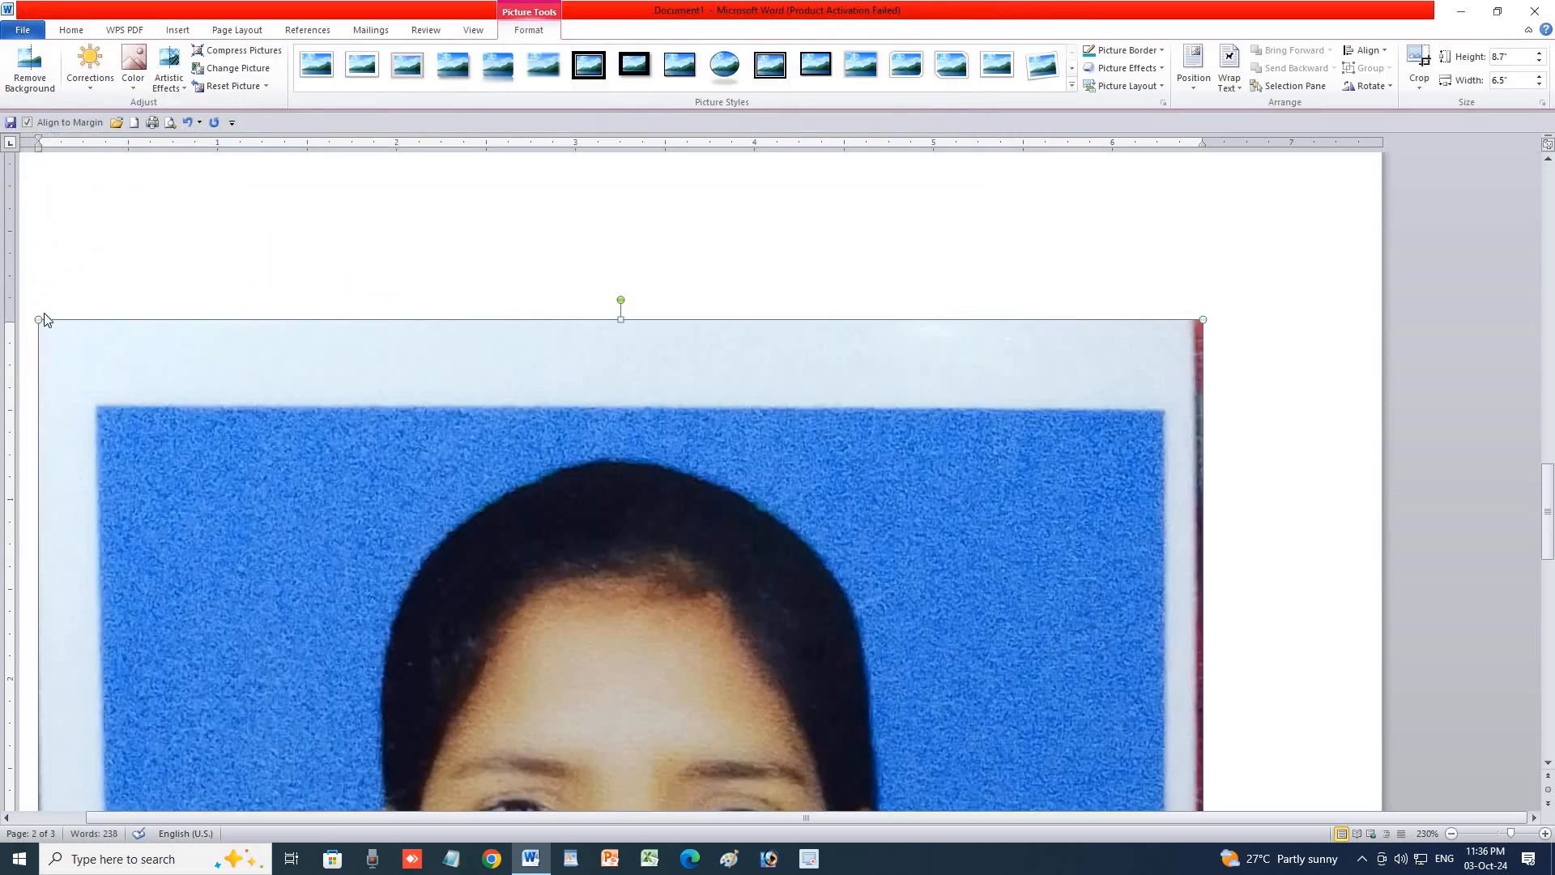
{"action": "key", "text": "ctrl+z"}
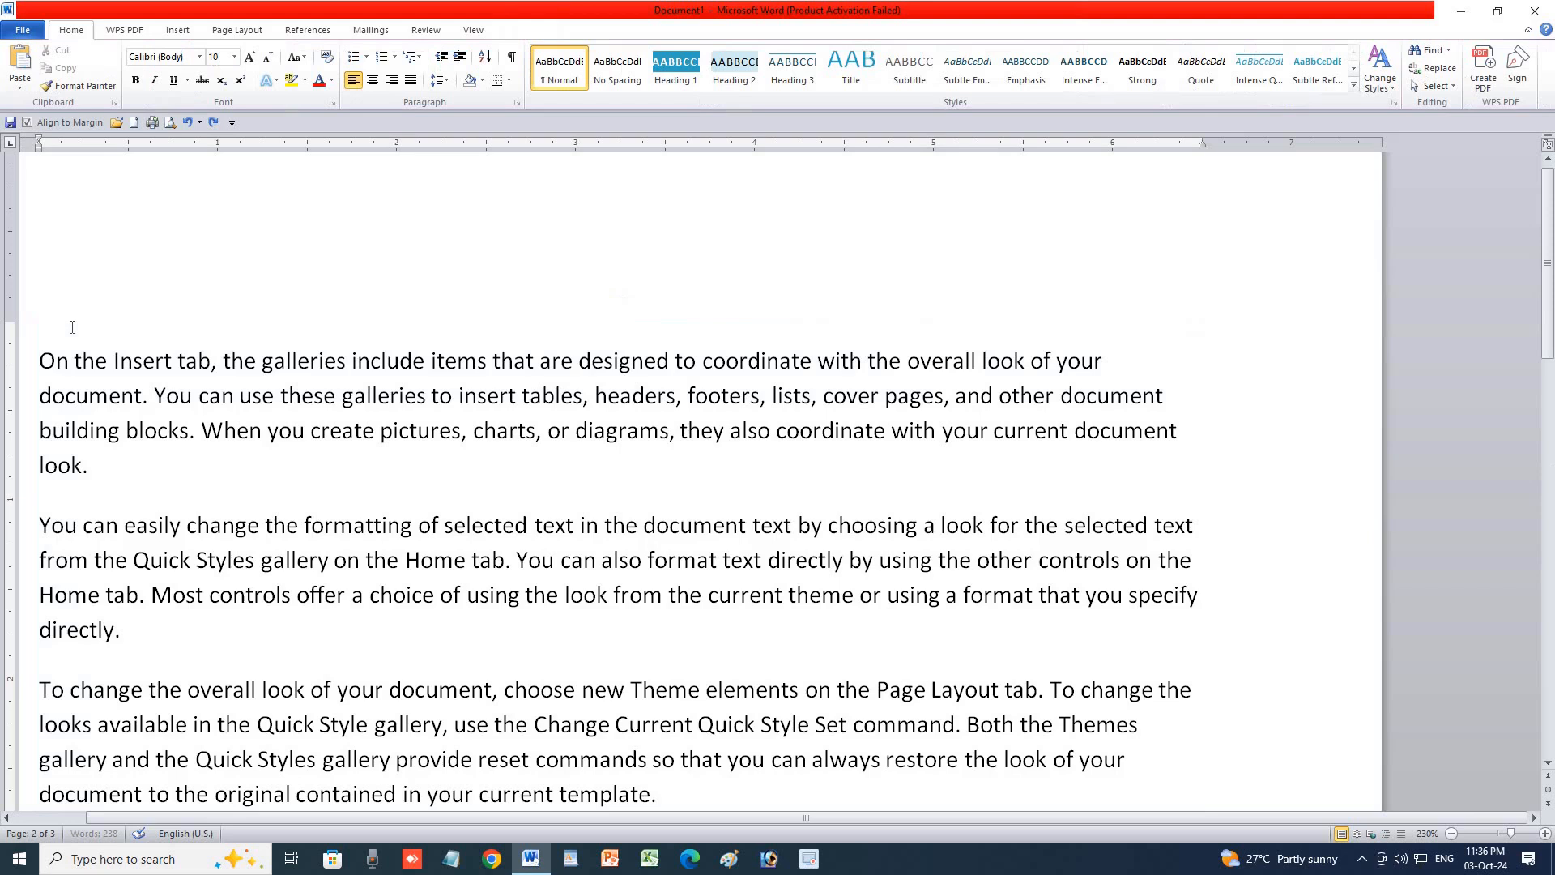
Insert the 'asp' photo from Downloads after the word 'pictures'.
{"action": "left_click", "coordinate": [178, 29]}
{"action": "left_click", "coordinate": [166, 69]}
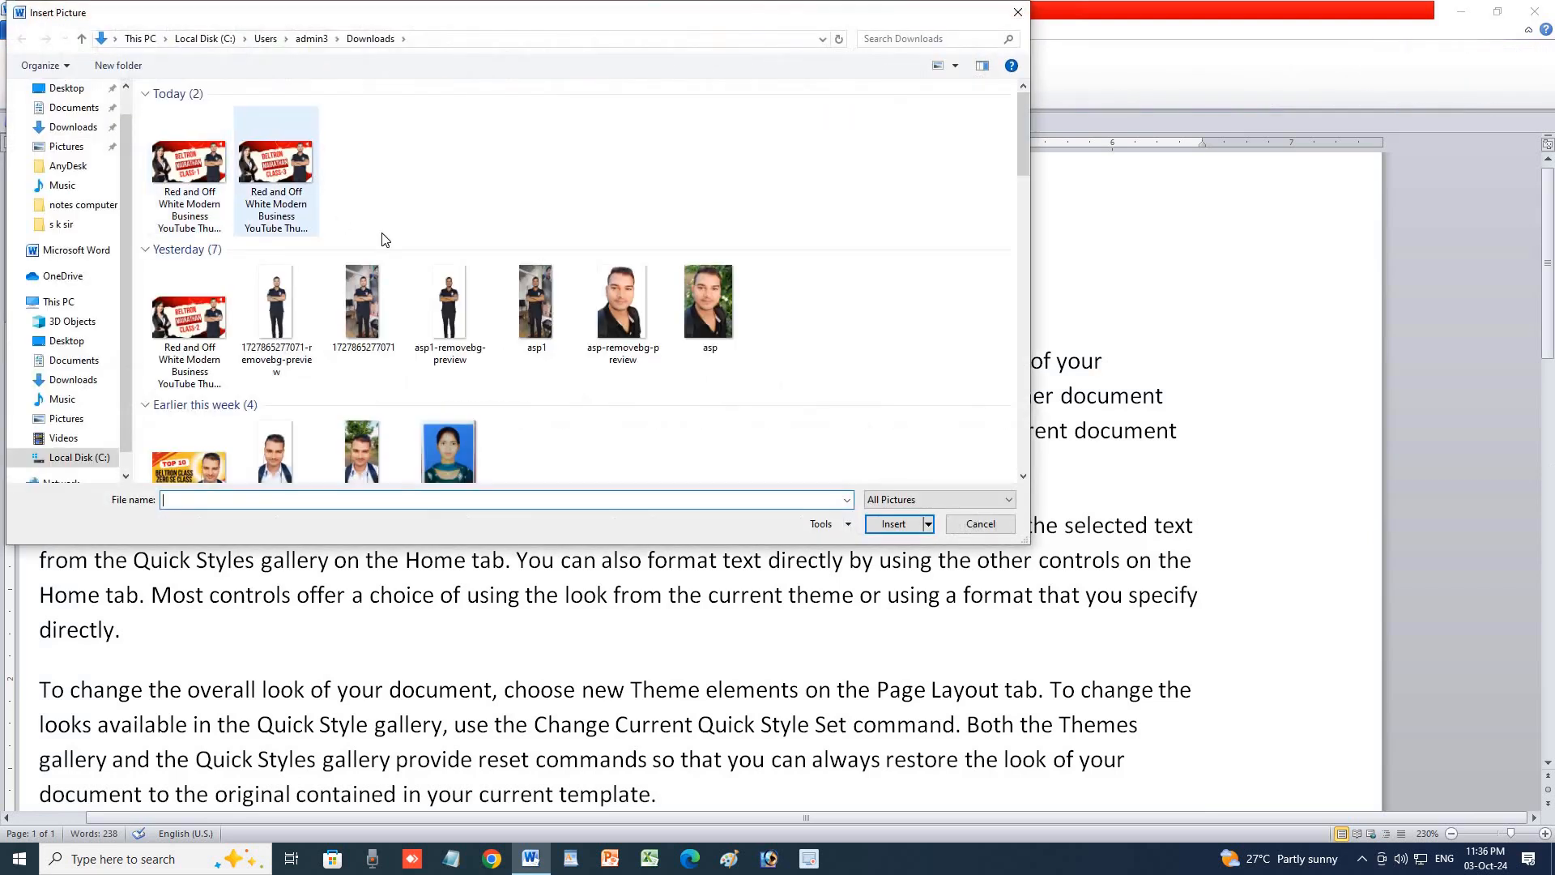
{"action": "left_click", "coordinate": [373, 441]}
{"action": "scroll", "coordinate": [373, 441], "scroll_direction": "down", "scroll_amount": 1}
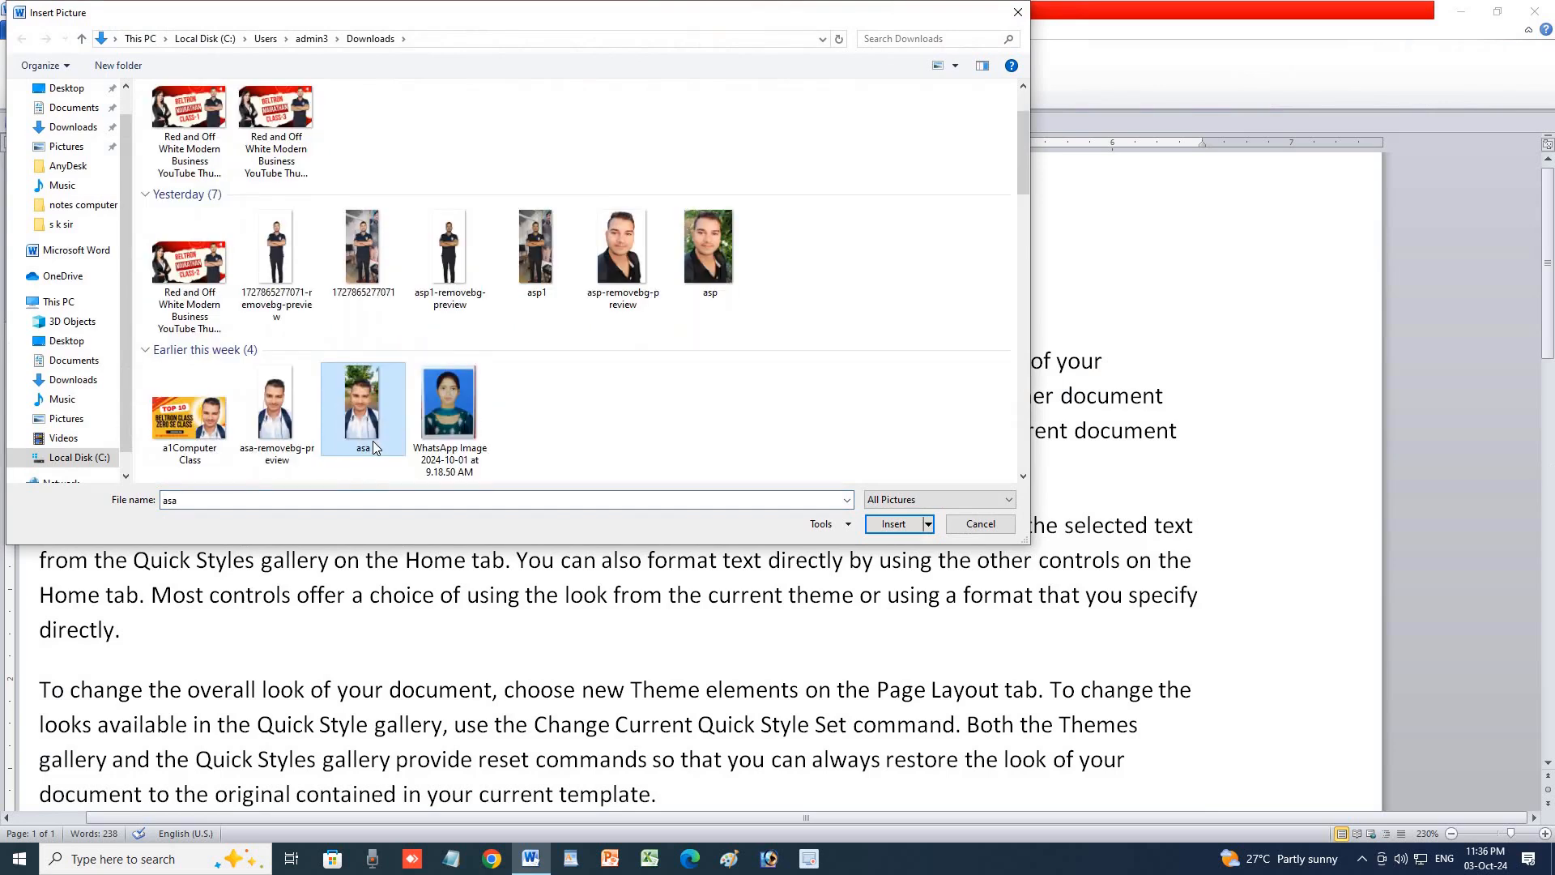
{"action": "left_click", "coordinate": [622, 259]}
{"action": "left_click", "coordinate": [716, 295]}
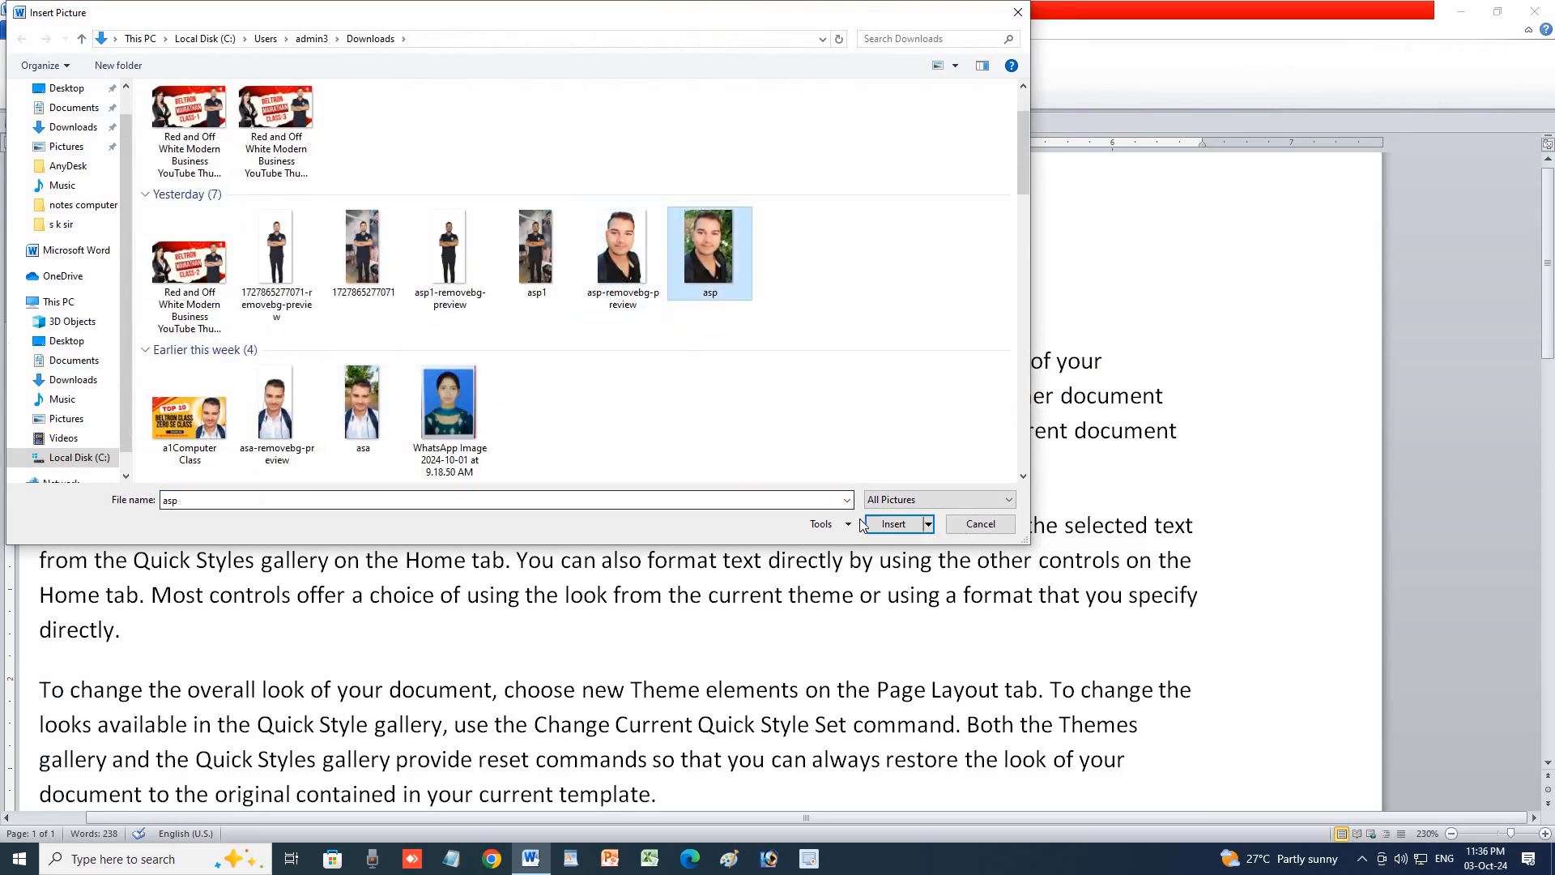
{"action": "left_click", "coordinate": [885, 528]}
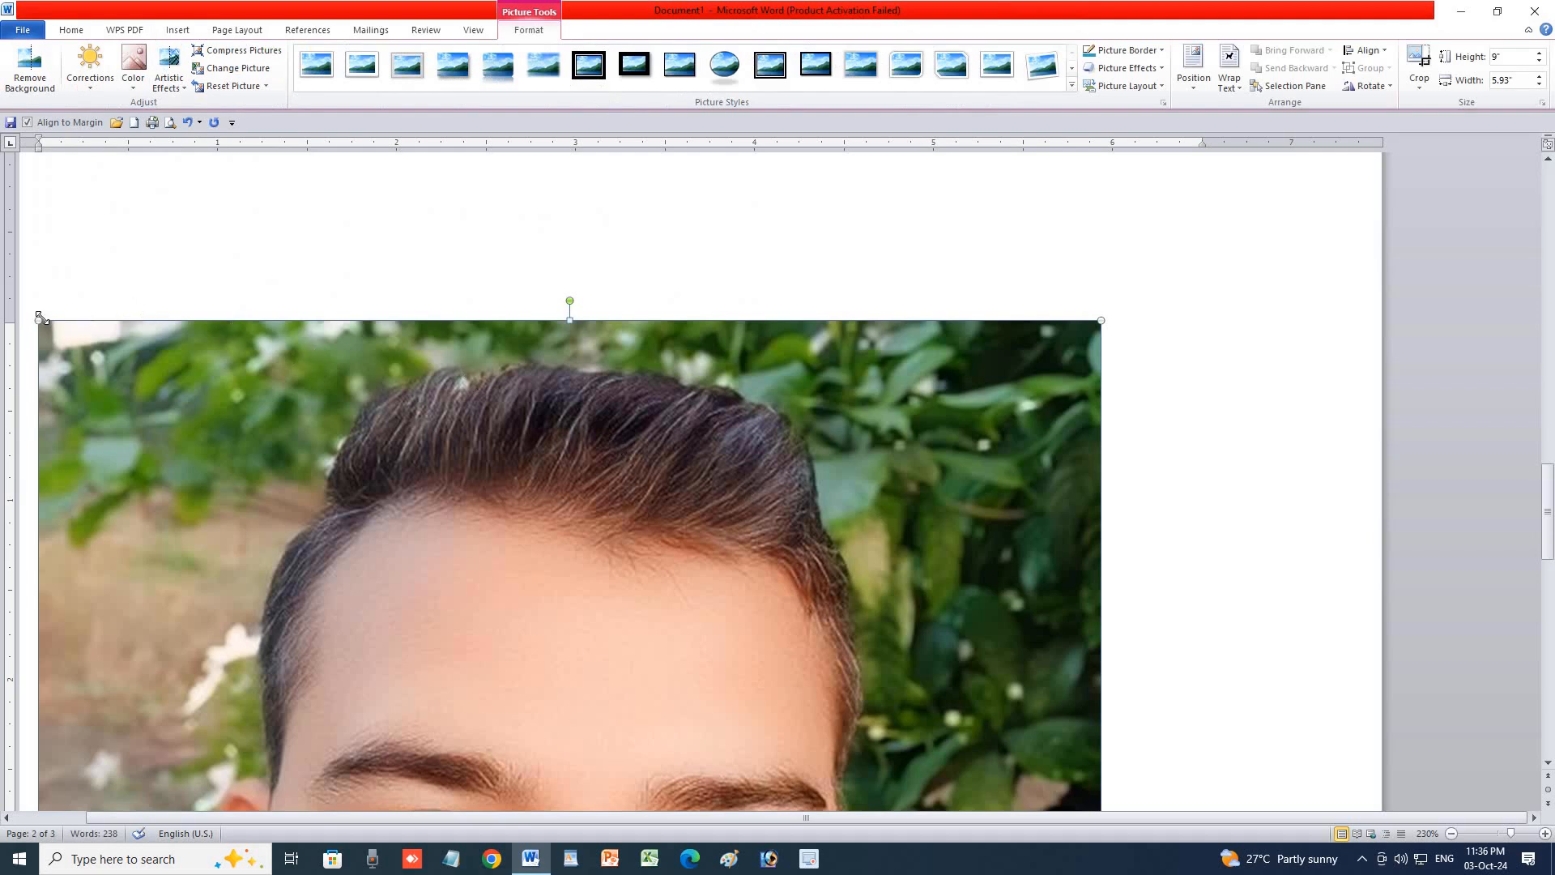
Shrink the photo by its corner handle down to about 0.31 by 0.2 inches.
{"action": "left_click_drag", "start_coordinate": [44, 318], "coordinate": [324, 672]}
{"action": "scroll", "coordinate": [659, 631], "scroll_direction": "down", "scroll_amount": 2}
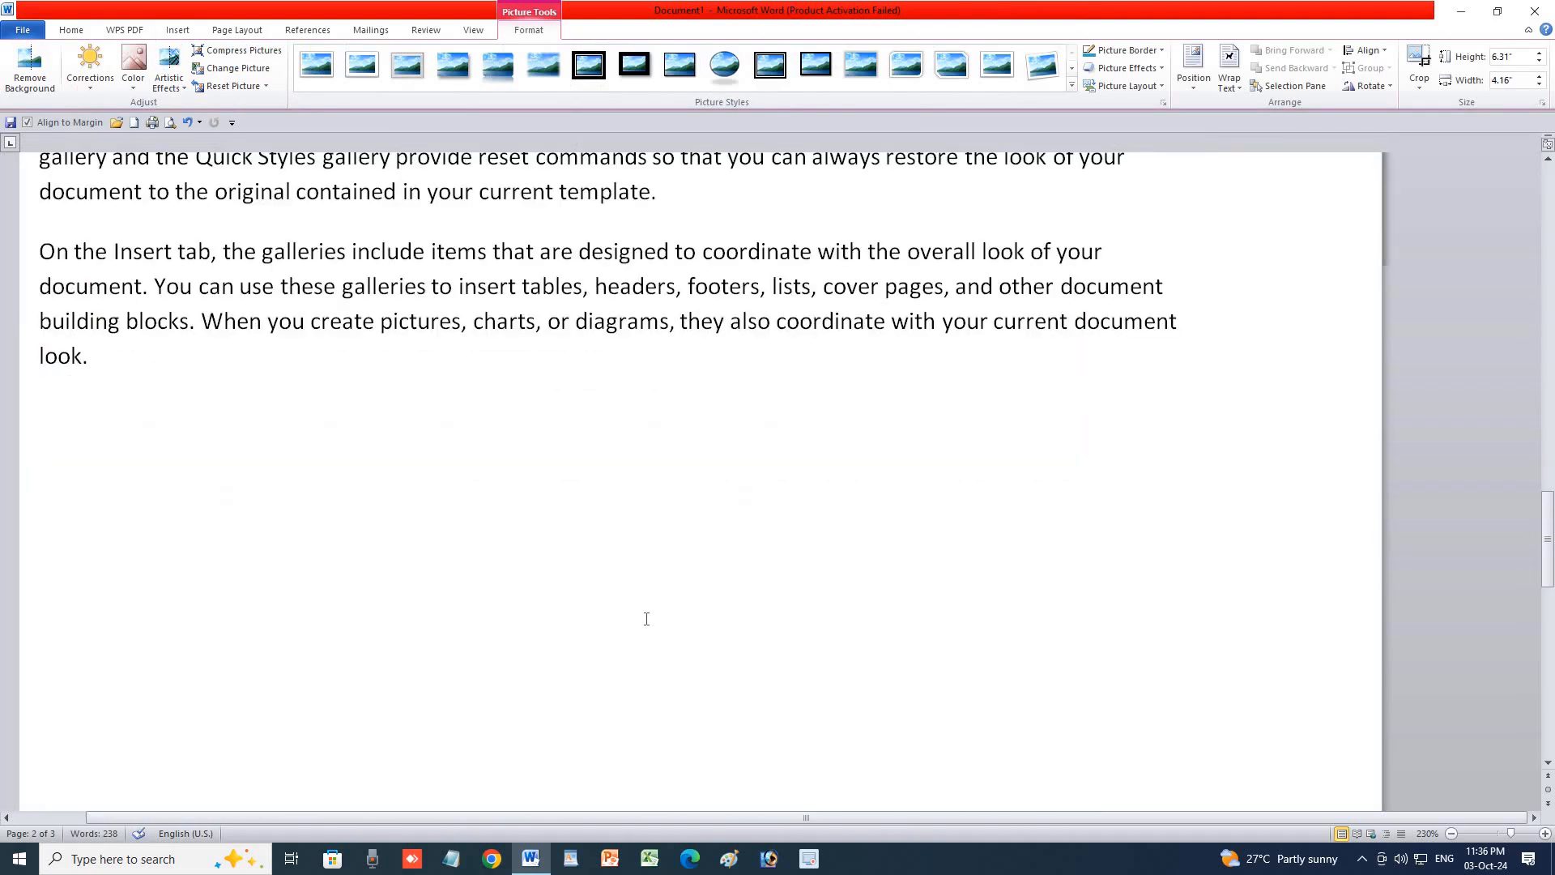
{"action": "scroll", "coordinate": [646, 618], "scroll_direction": "up", "scroll_amount": 10}
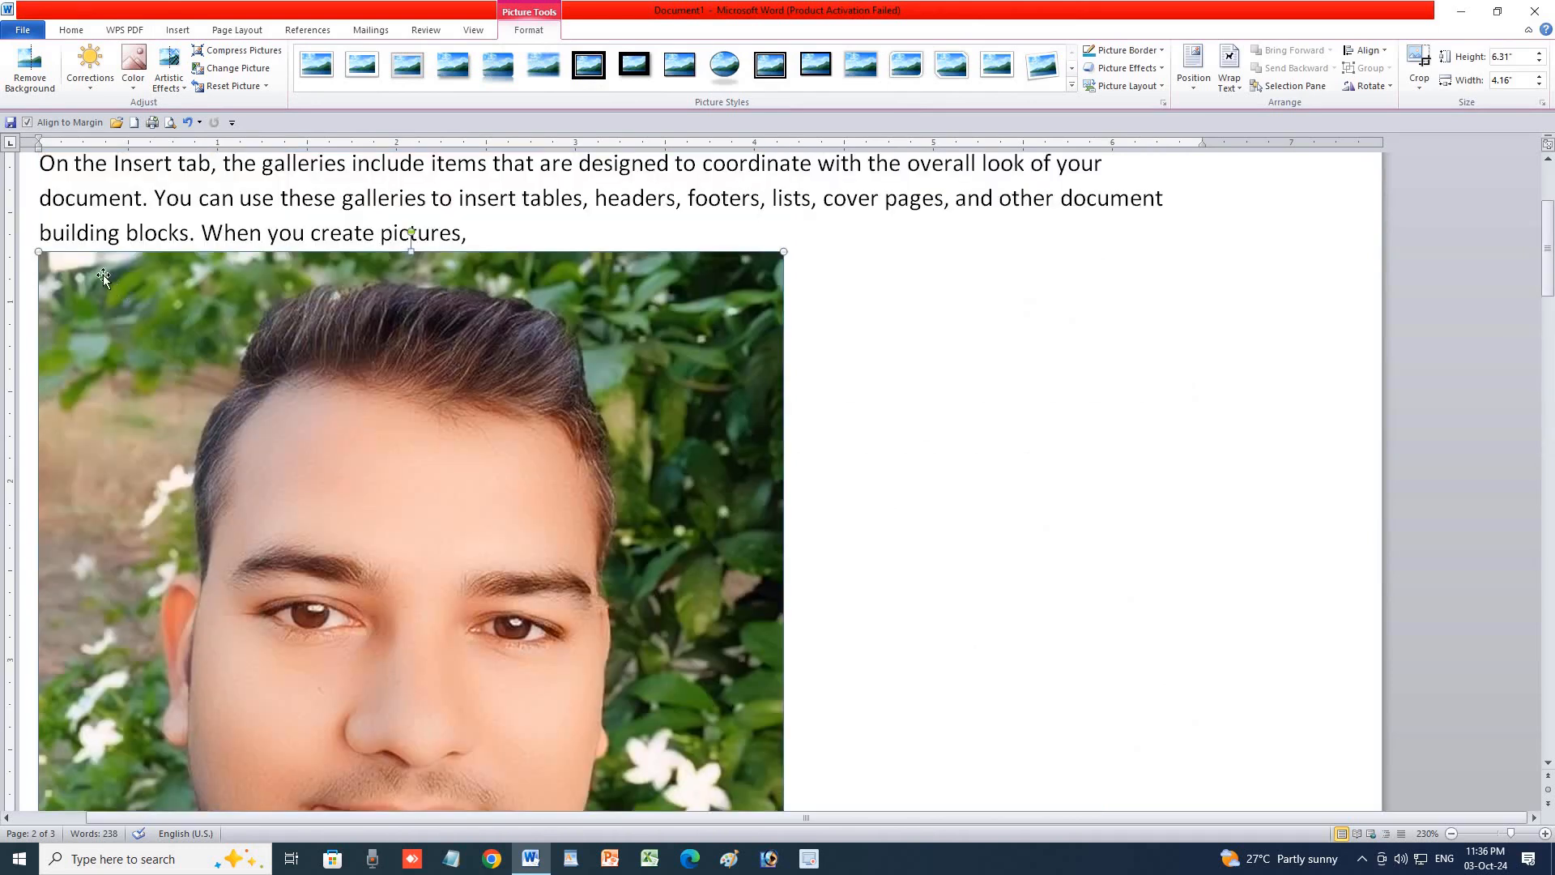
{"action": "left_click_drag", "start_coordinate": [153, 267], "coordinate": [510, 807]}
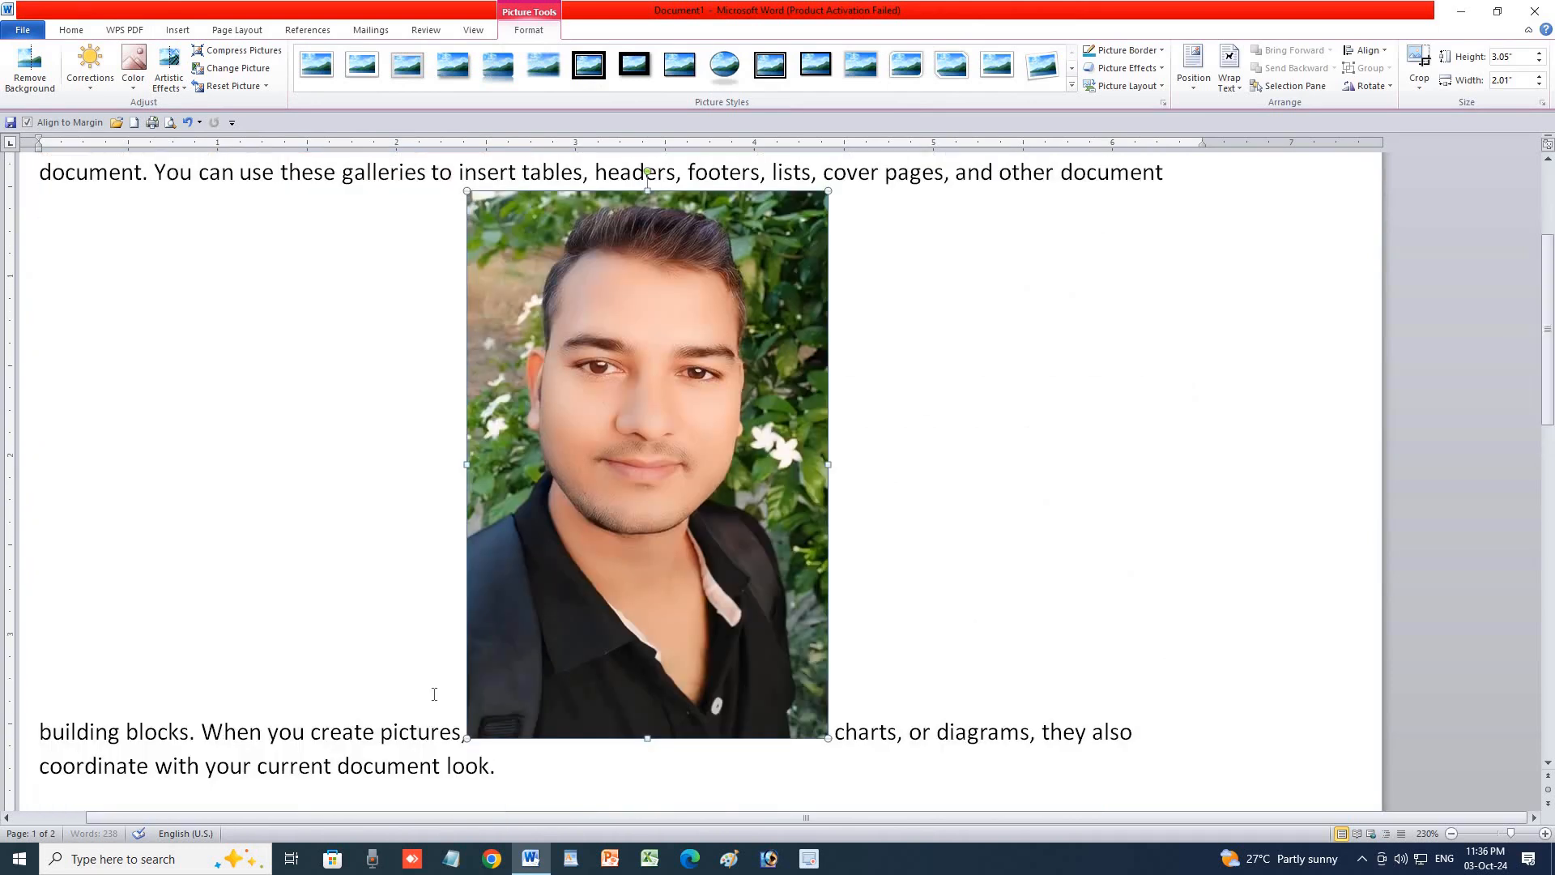
{"action": "left_click_drag", "start_coordinate": [466, 192], "coordinate": [704, 614]}
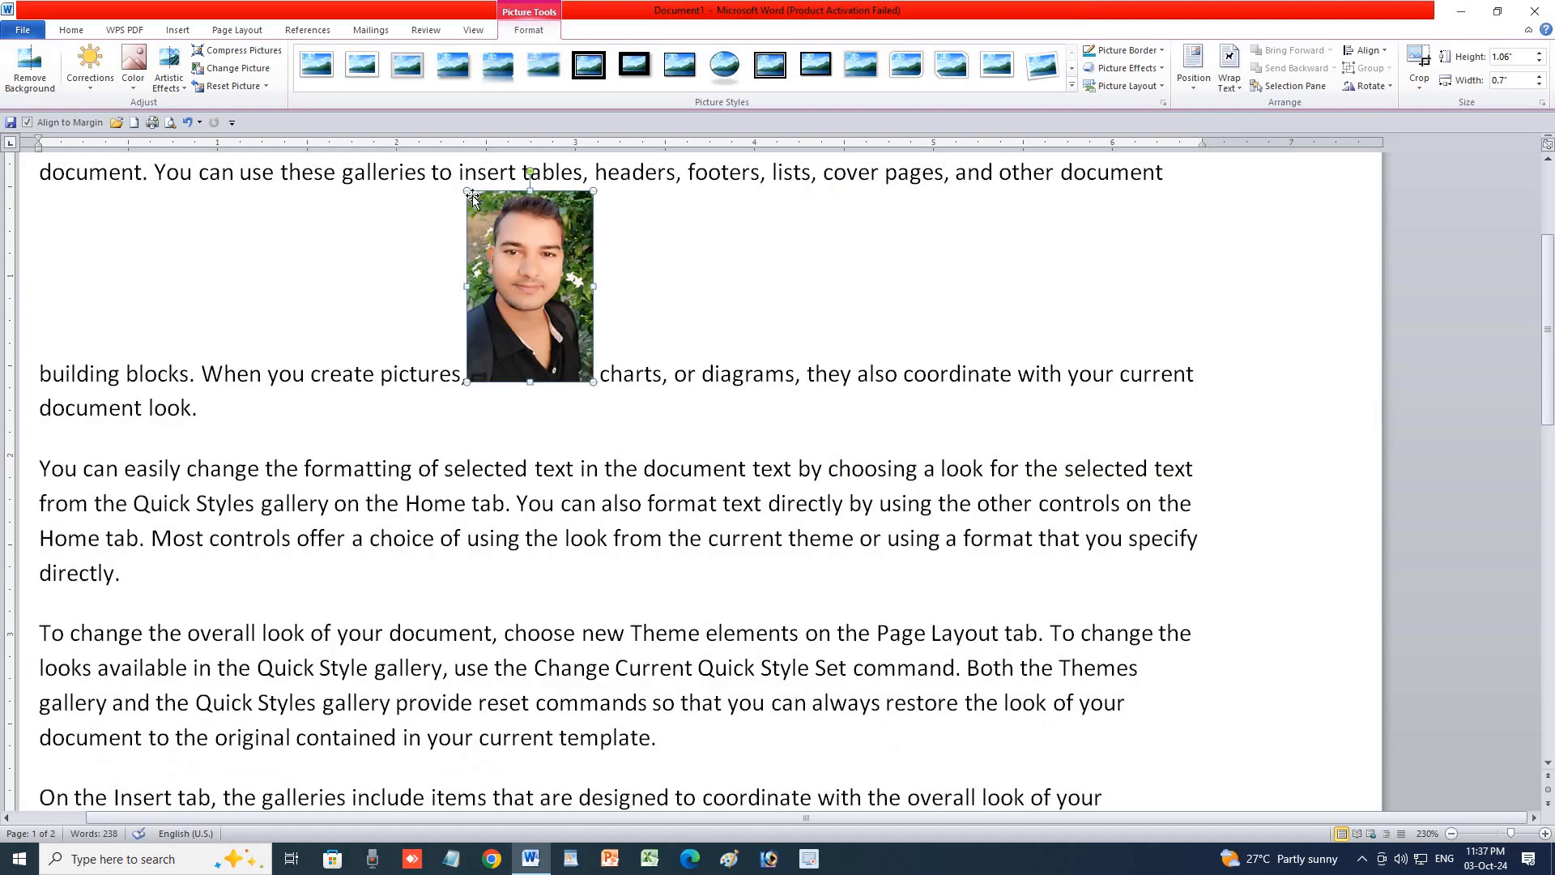
{"action": "left_click_drag", "start_coordinate": [468, 193], "coordinate": [618, 413]}
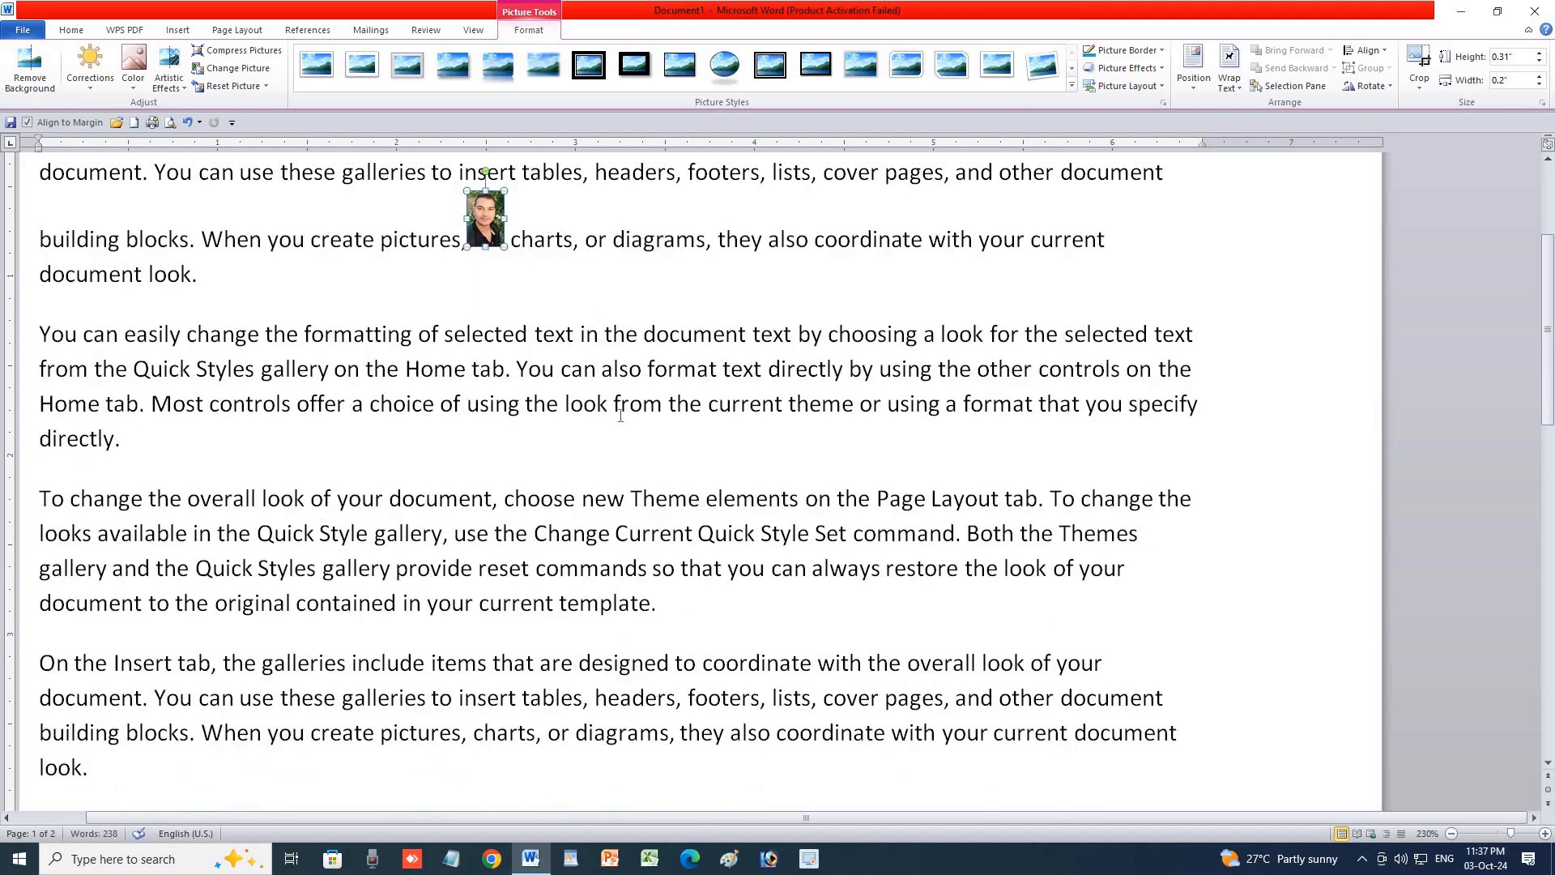
Try Top Left and Top Right positions, then place the photo Top Center with square wrapping.
{"action": "left_click", "coordinate": [261, 33]}
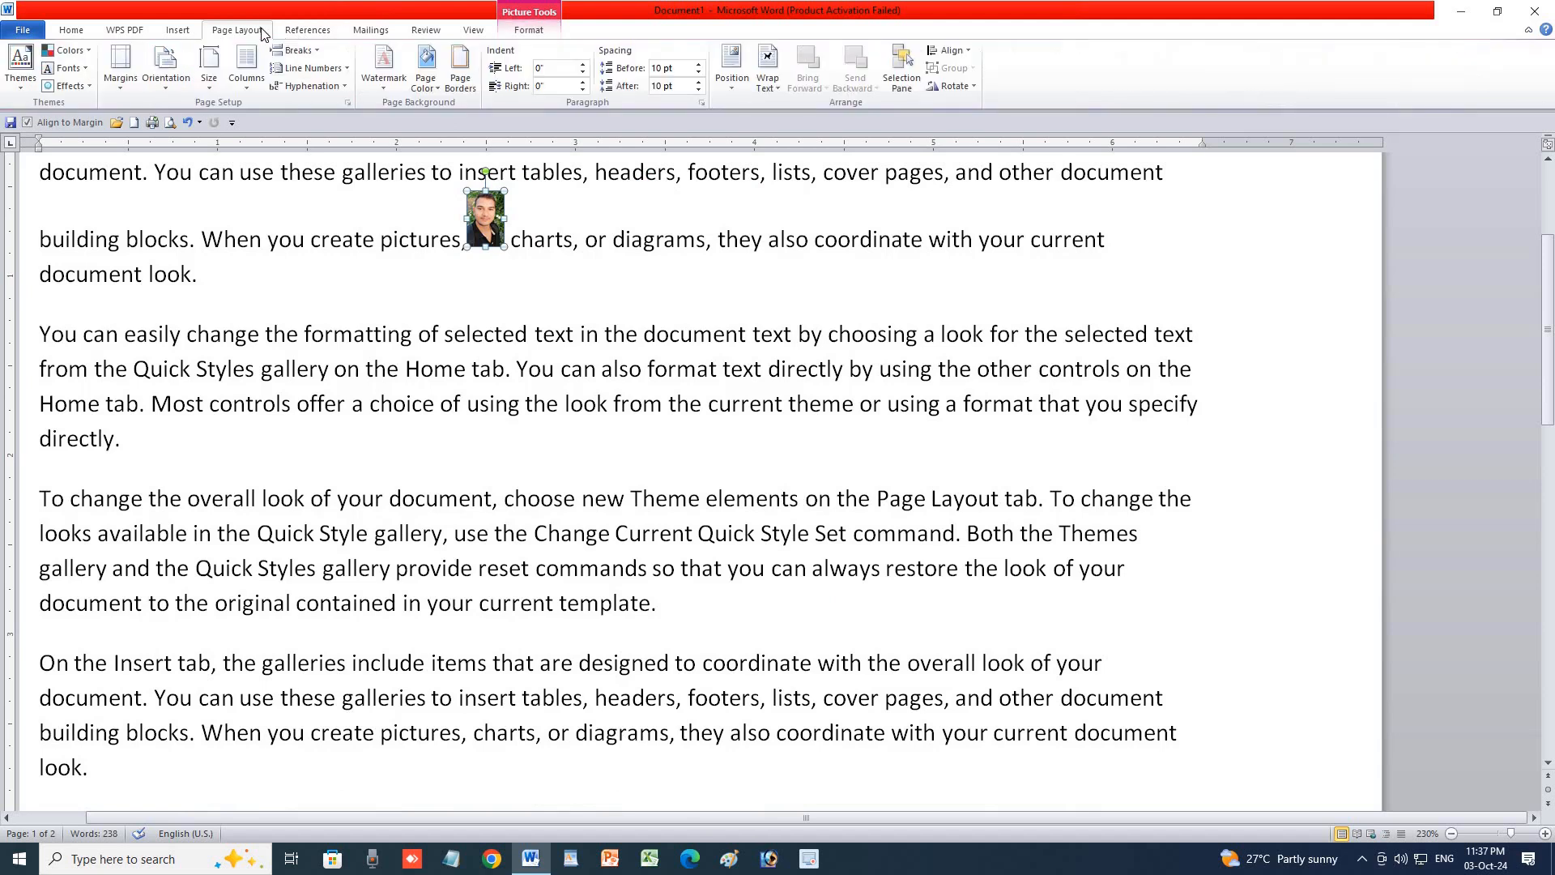
{"action": "left_click", "coordinate": [735, 94]}
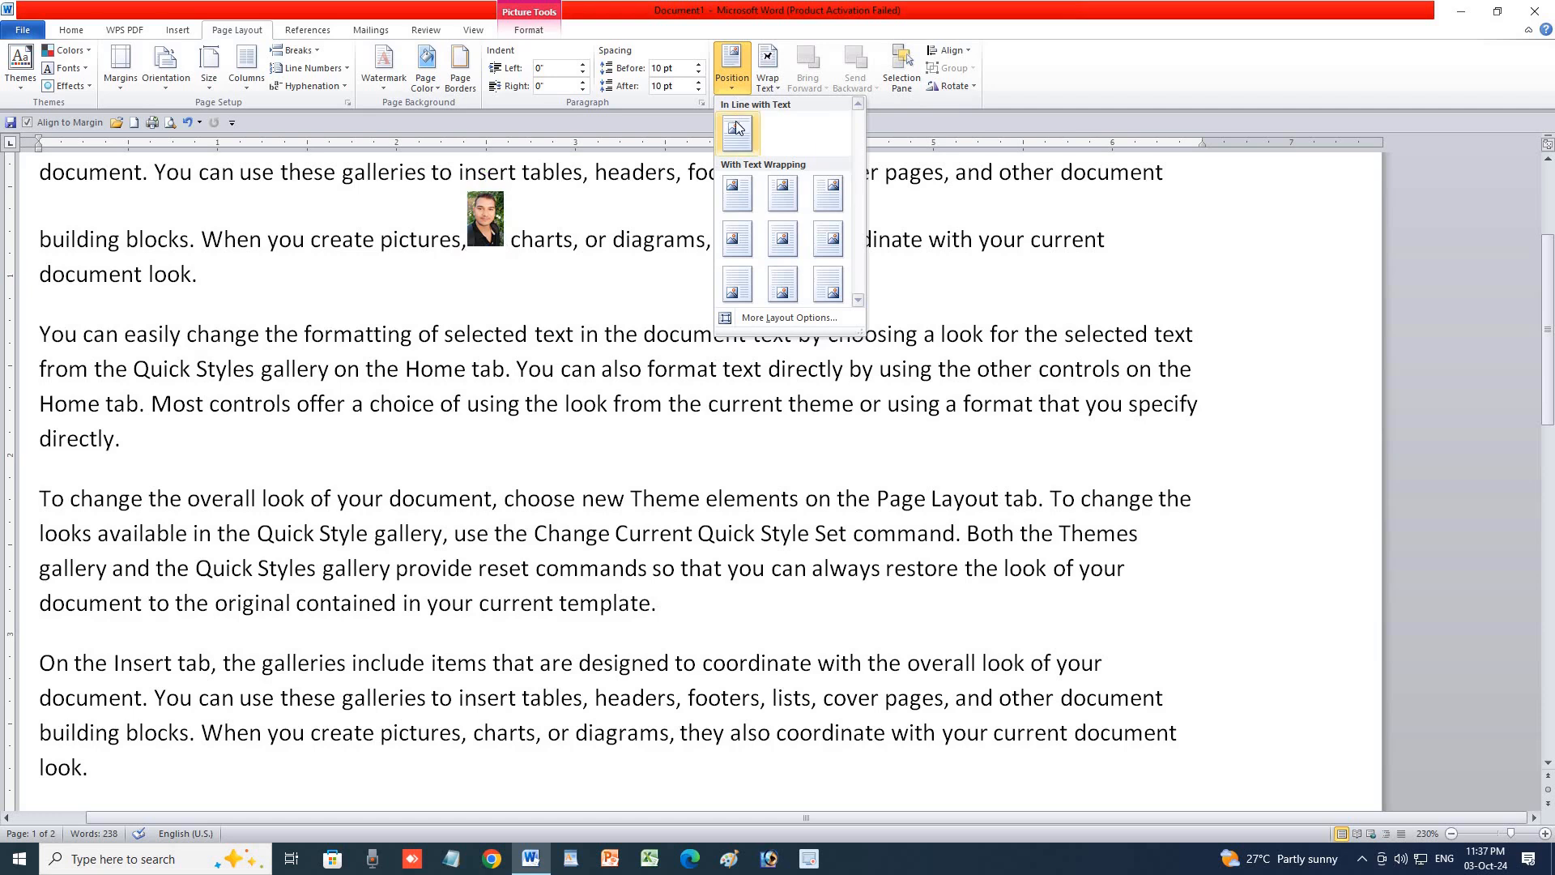
{"action": "left_click", "coordinate": [739, 191]}
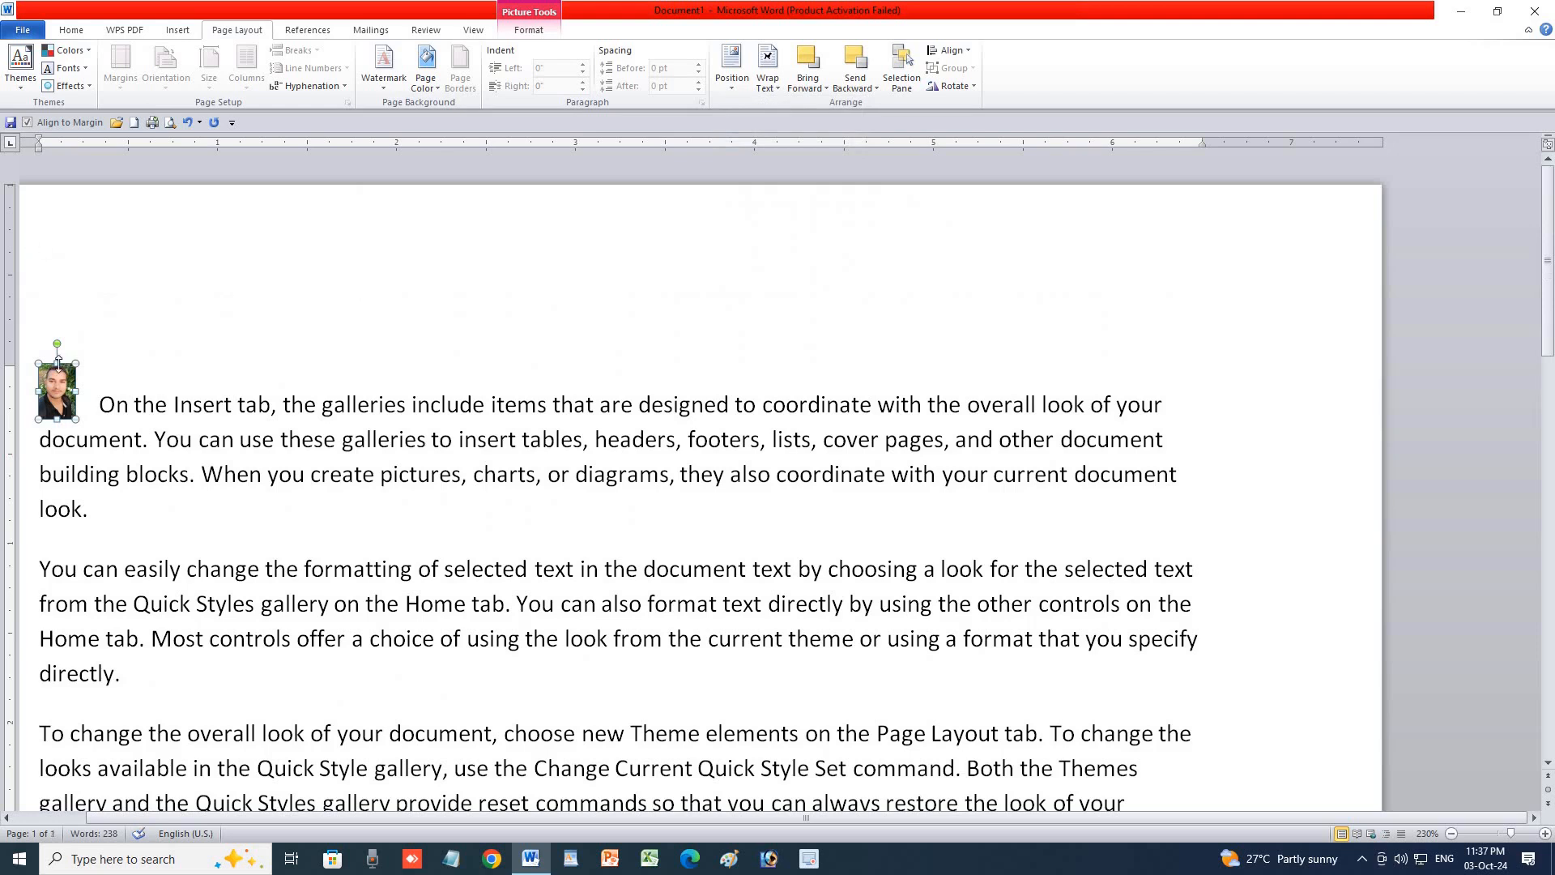
{"action": "left_click", "coordinate": [745, 88]}
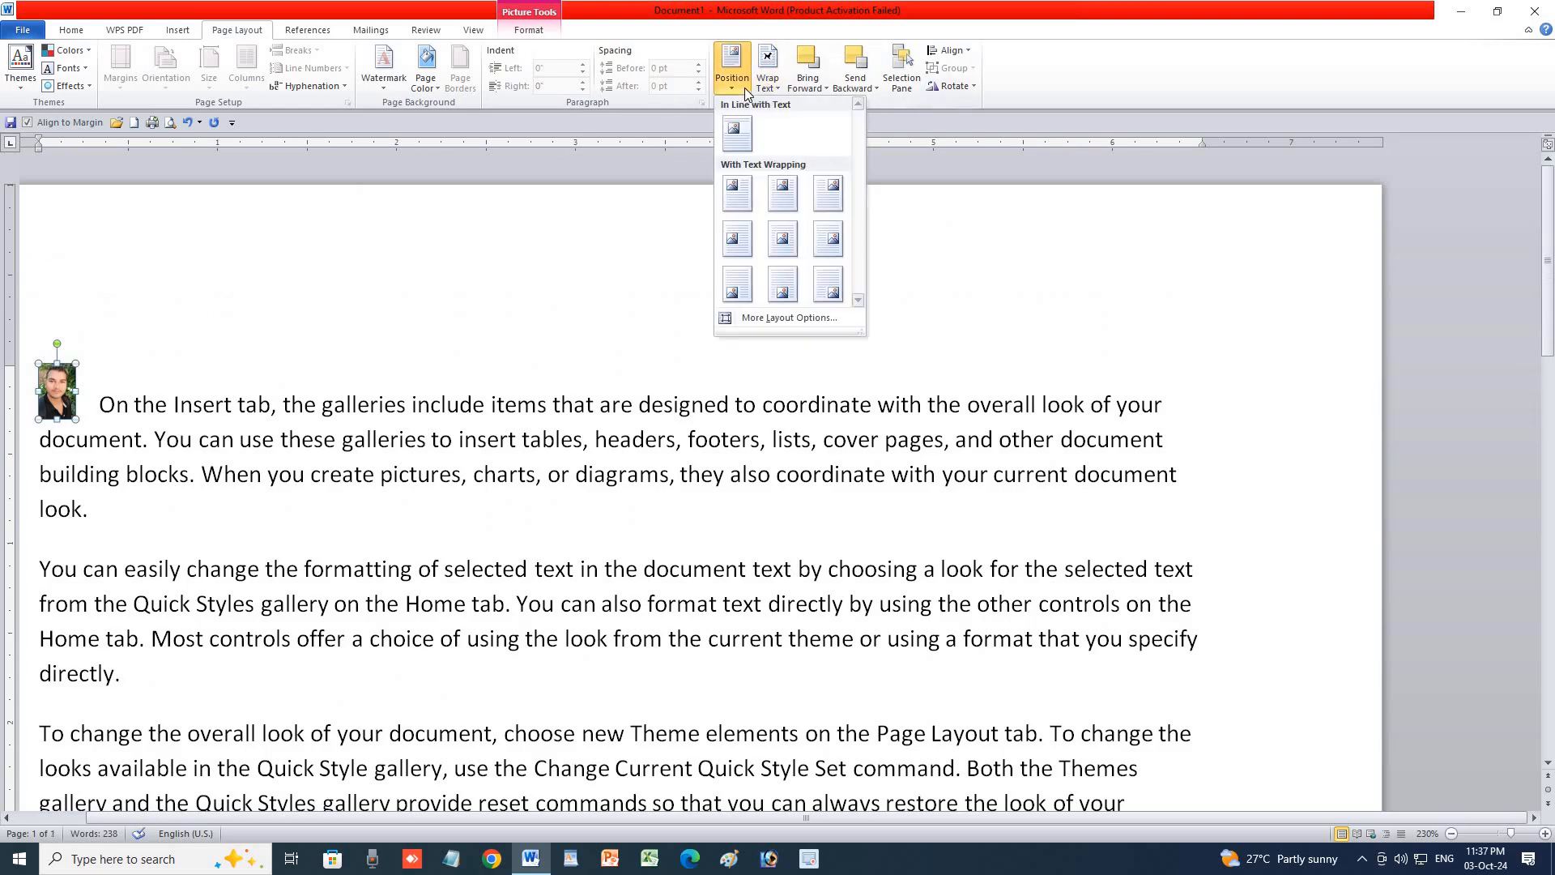
{"action": "left_click", "coordinate": [834, 193]}
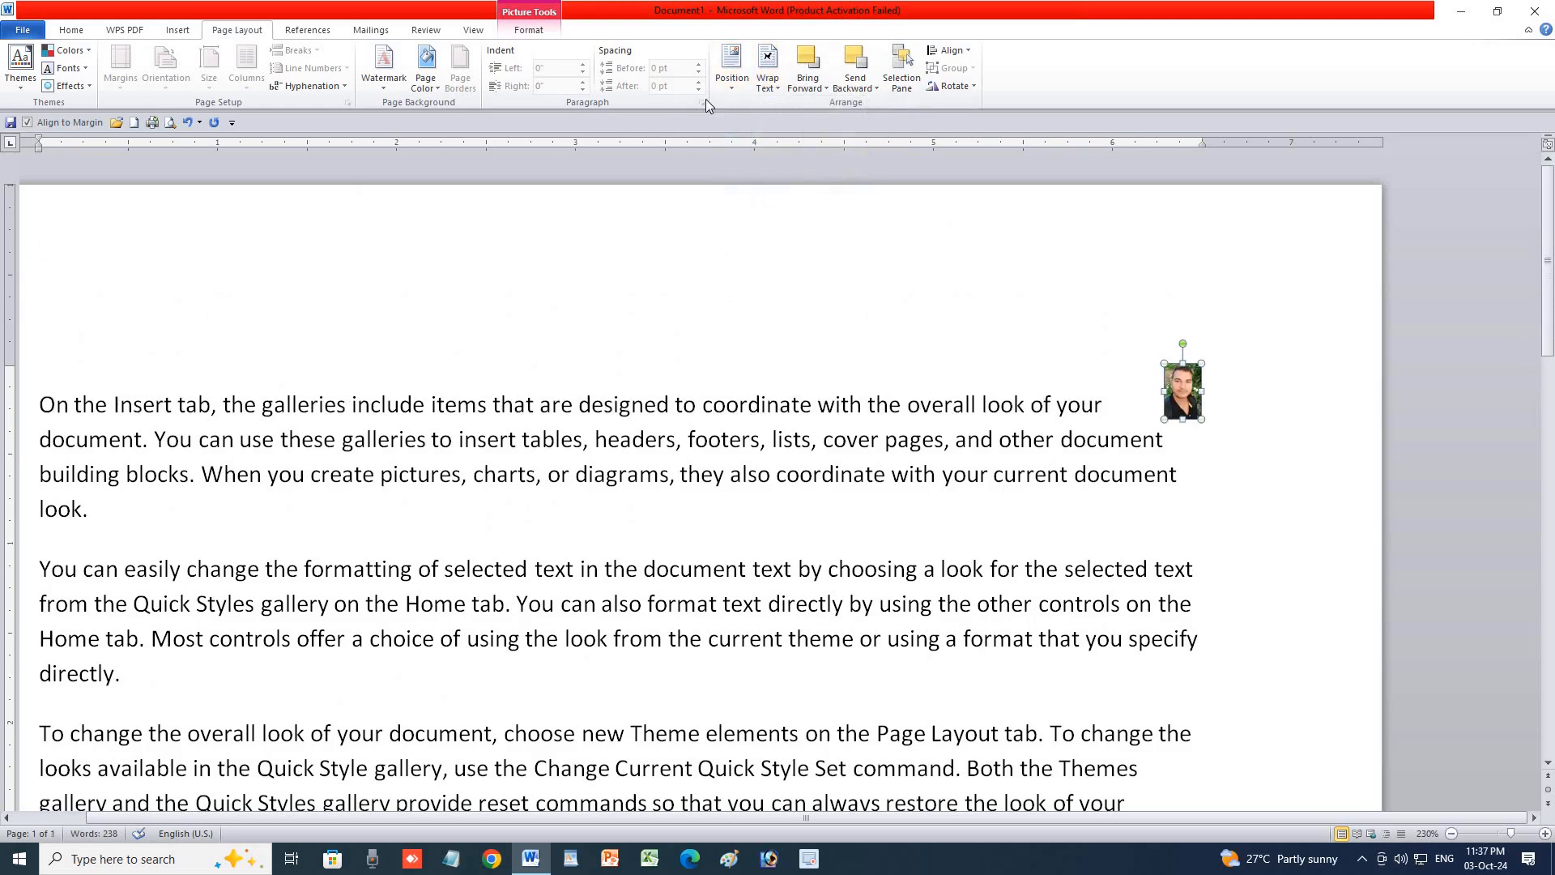
{"action": "left_click", "coordinate": [731, 89]}
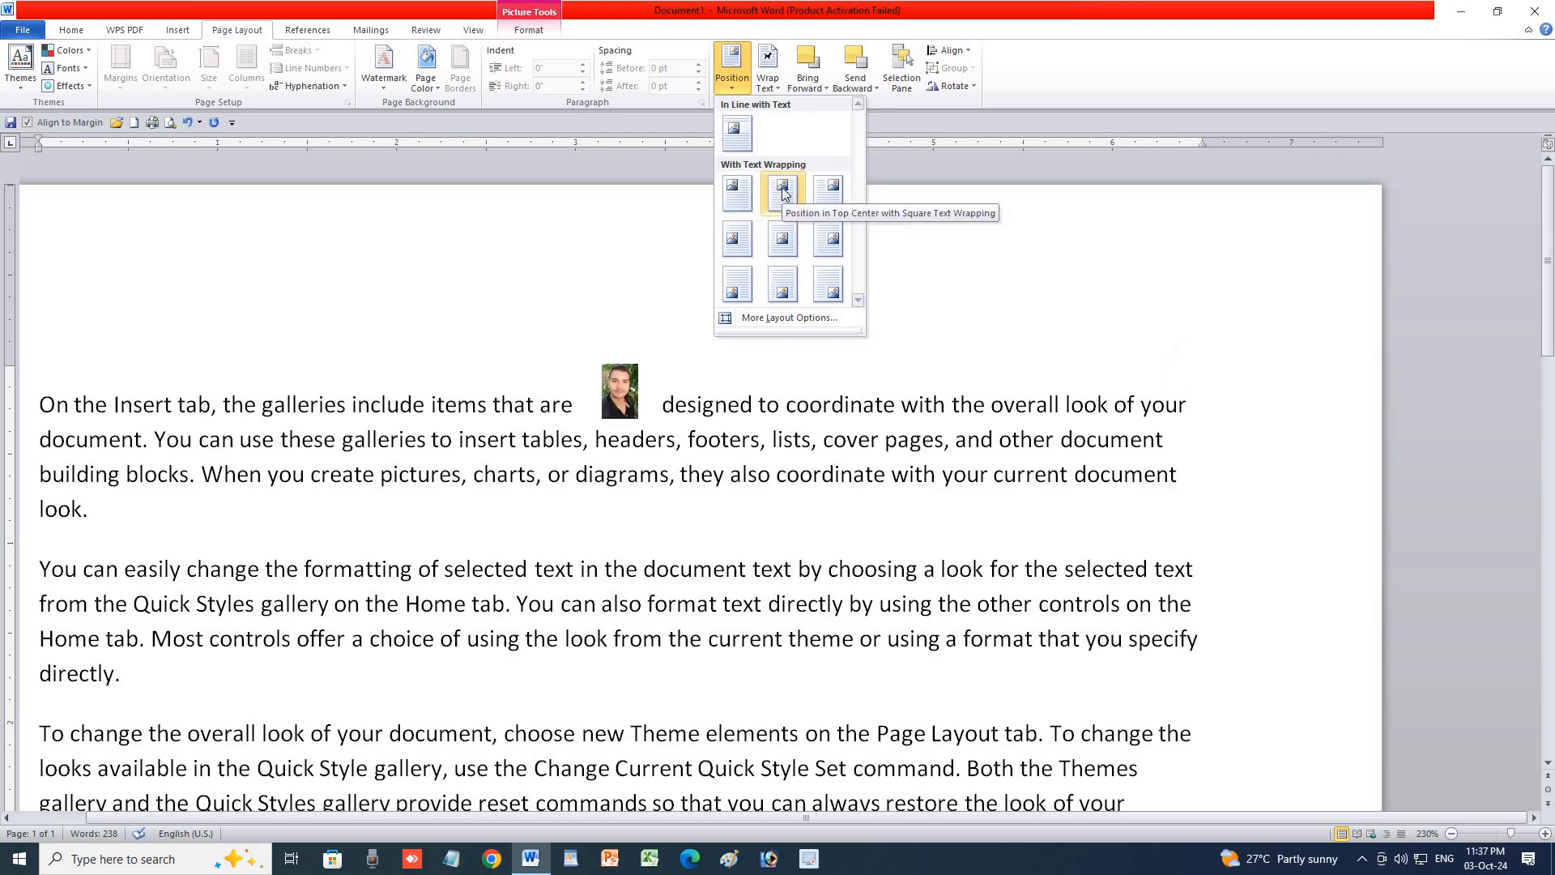
{"action": "left_click", "coordinate": [726, 91]}
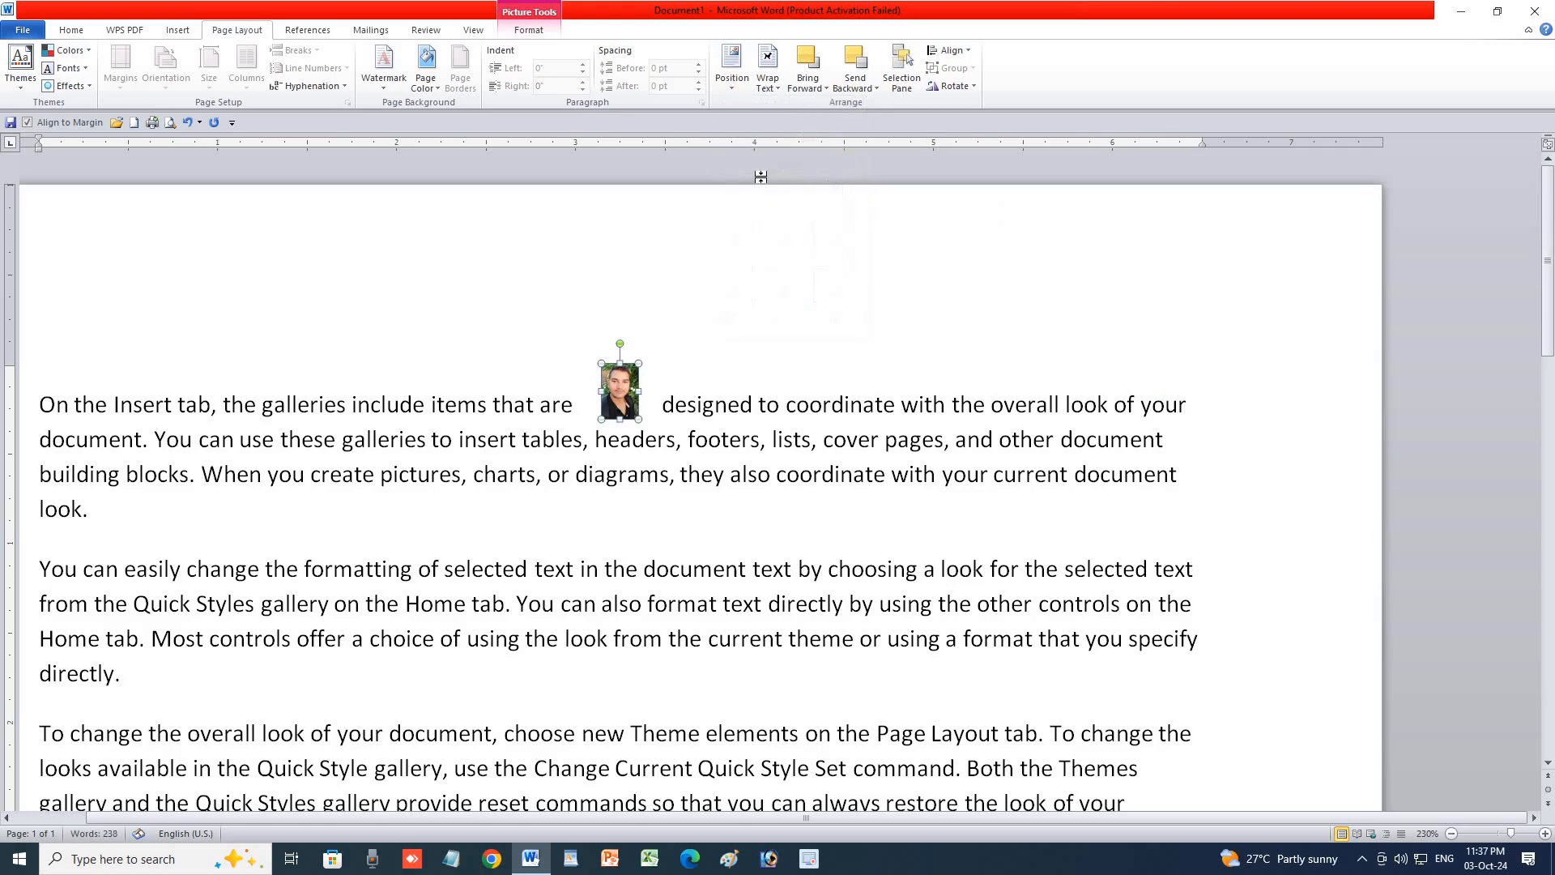
{"action": "left_click", "coordinate": [728, 91]}
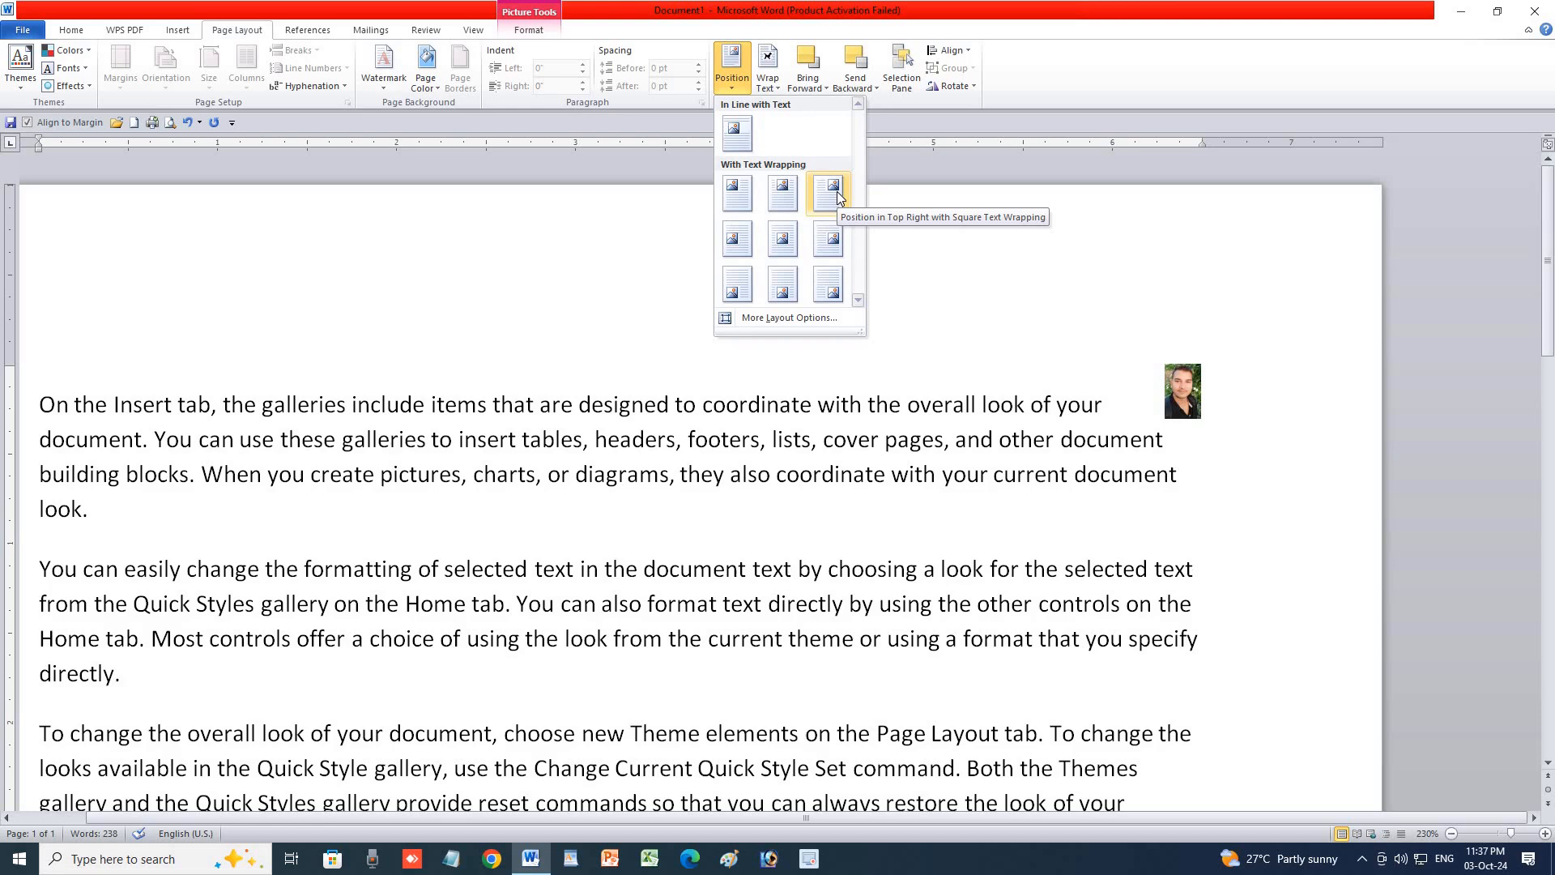
Try the photo at the Middle Left, Middle Center and Middle Right page positions.
{"action": "left_click", "coordinate": [732, 242]}
{"action": "scroll", "coordinate": [539, 364], "scroll_direction": "down", "scroll_amount": 5}
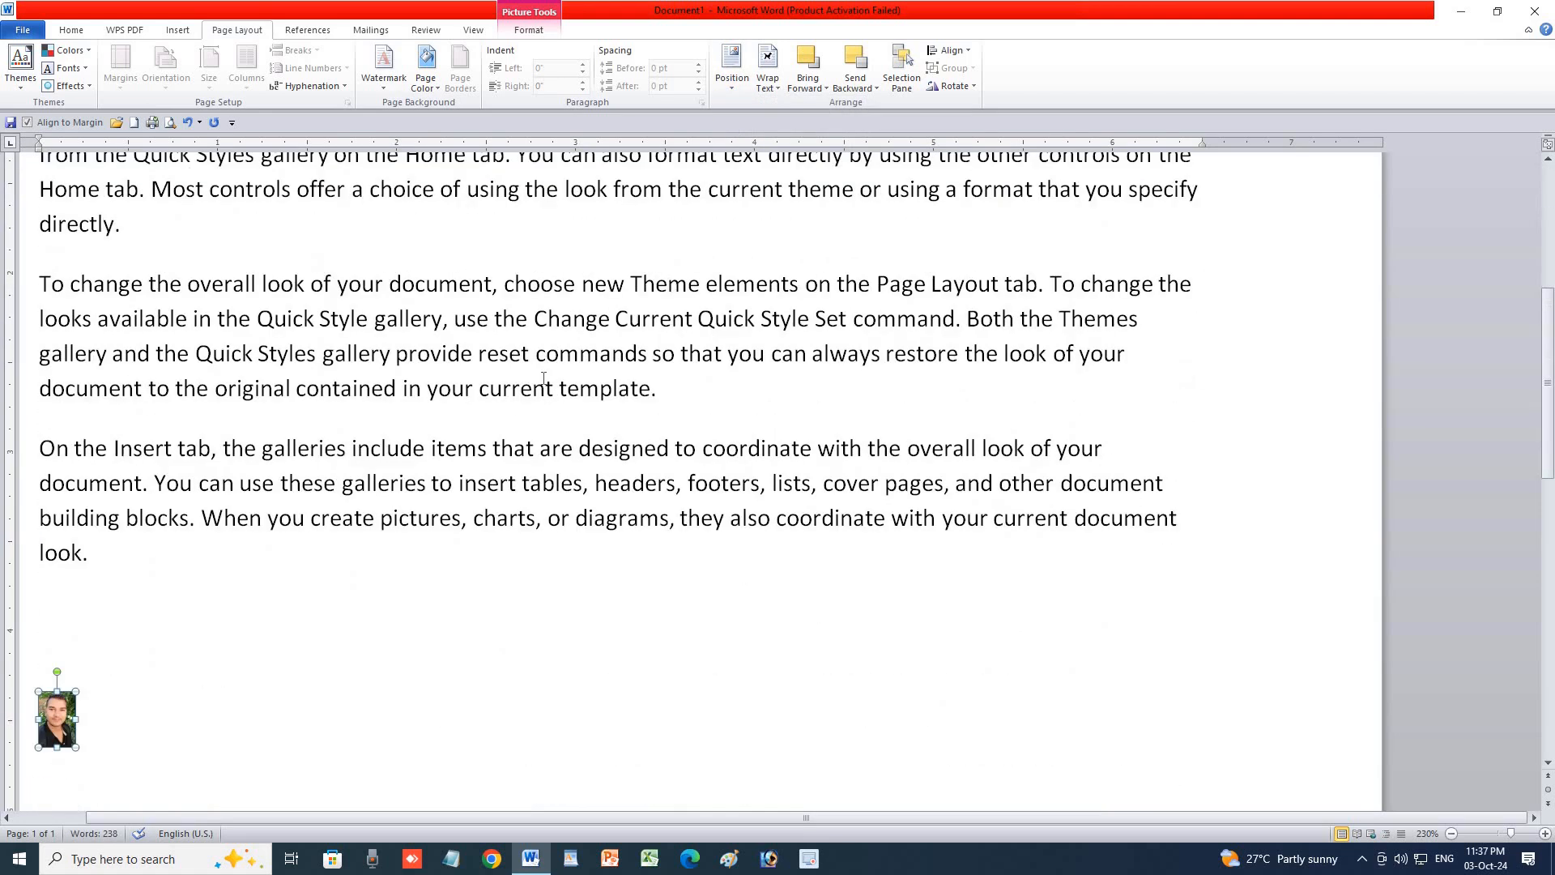
{"action": "scroll", "coordinate": [543, 378], "scroll_direction": "down", "scroll_amount": 7}
{"action": "scroll", "coordinate": [542, 375], "scroll_direction": "up", "scroll_amount": 4}
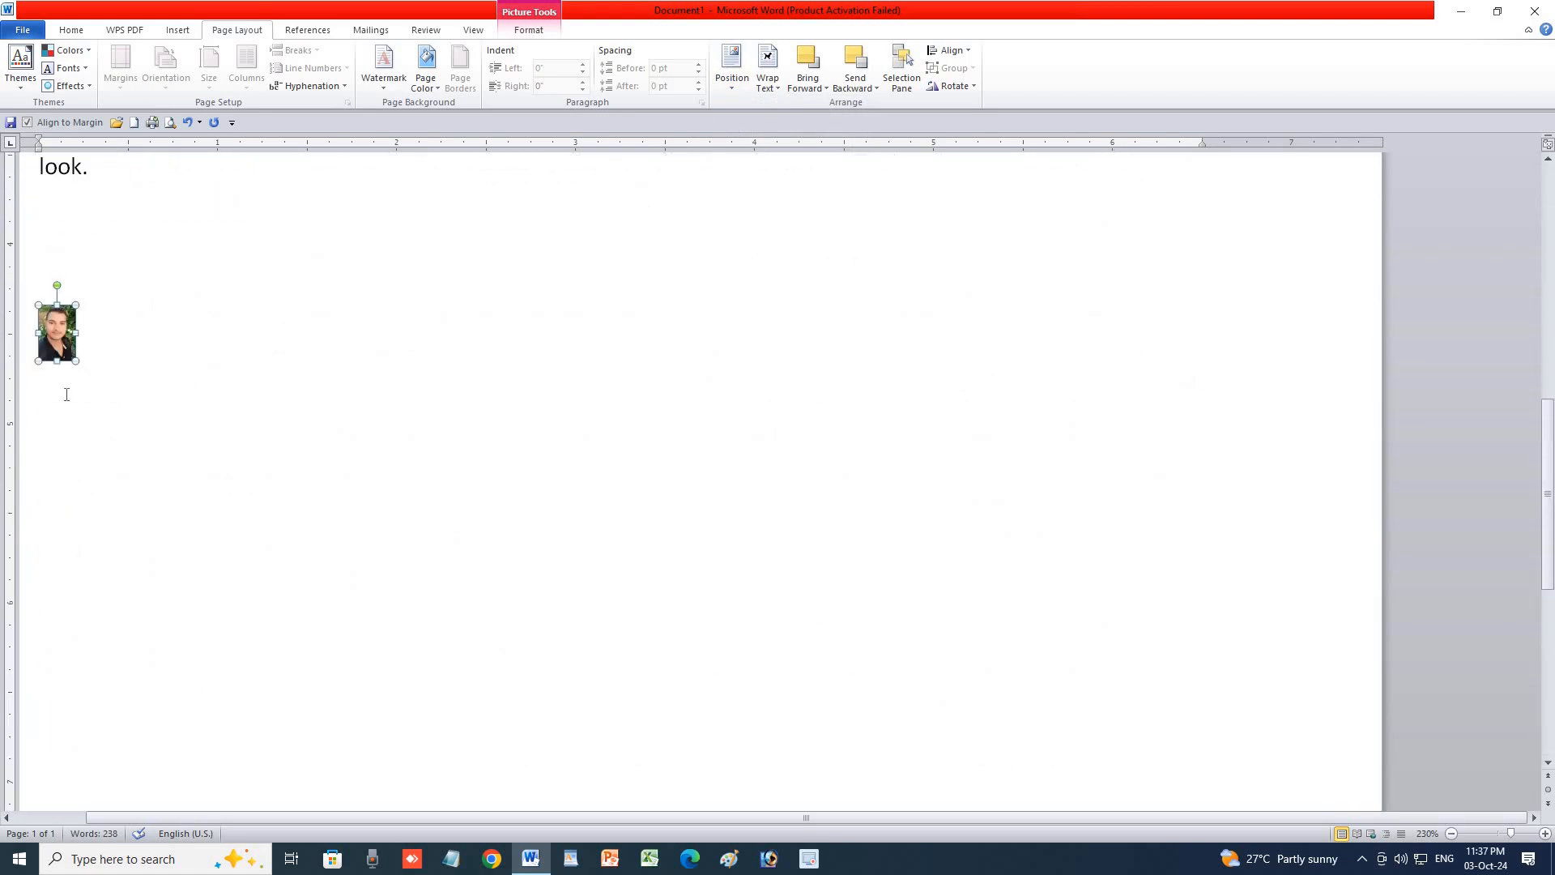
{"action": "scroll", "coordinate": [66, 394], "scroll_direction": "up", "scroll_amount": 1}
{"action": "left_click", "coordinate": [733, 95]}
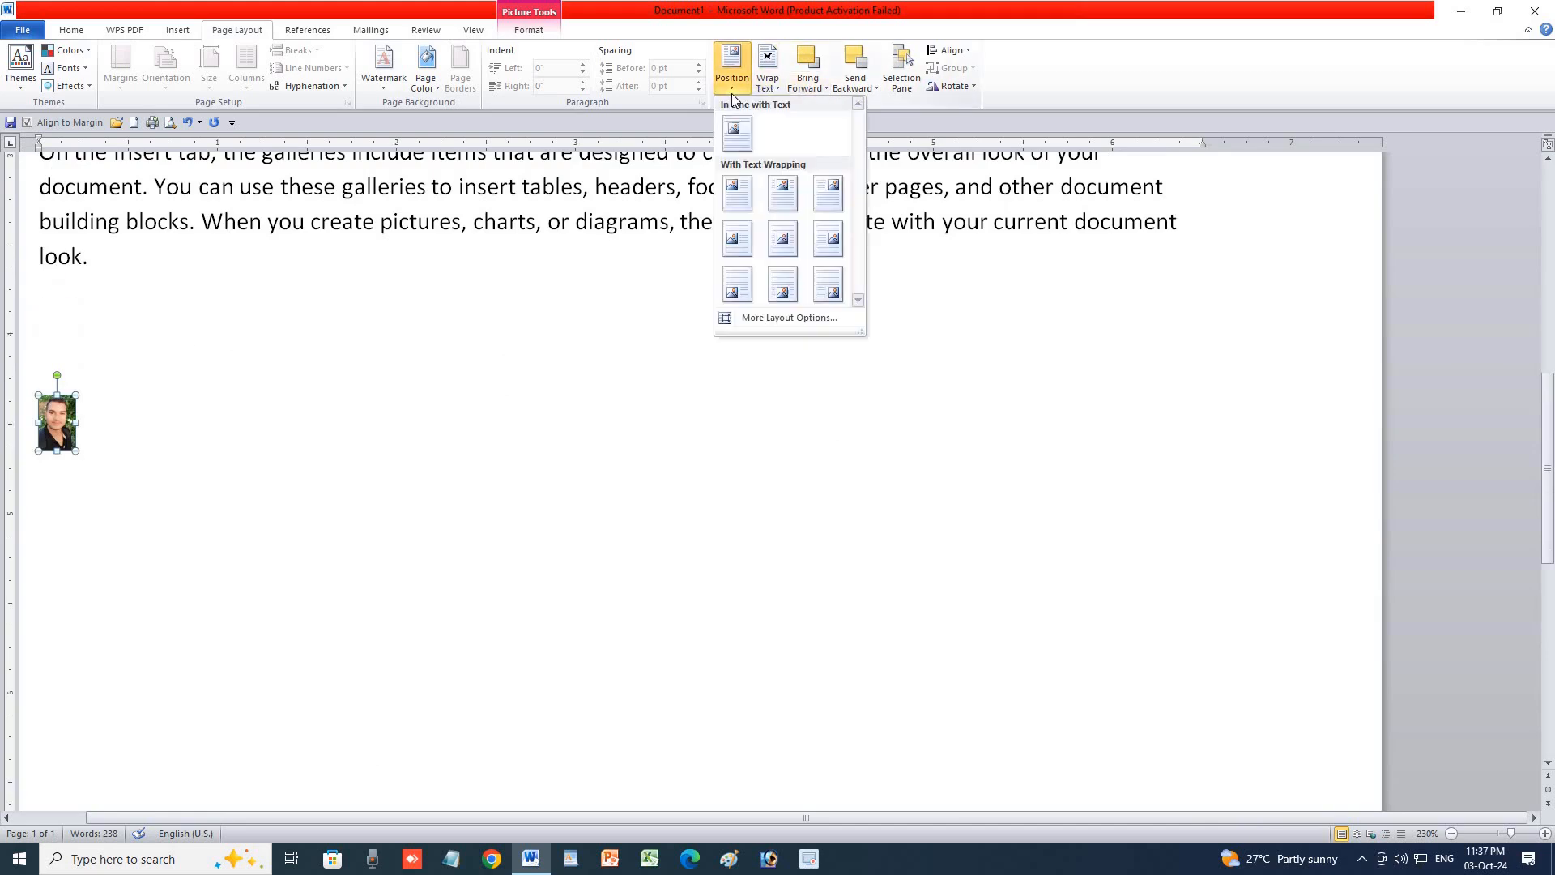
{"action": "left_click", "coordinate": [783, 238]}
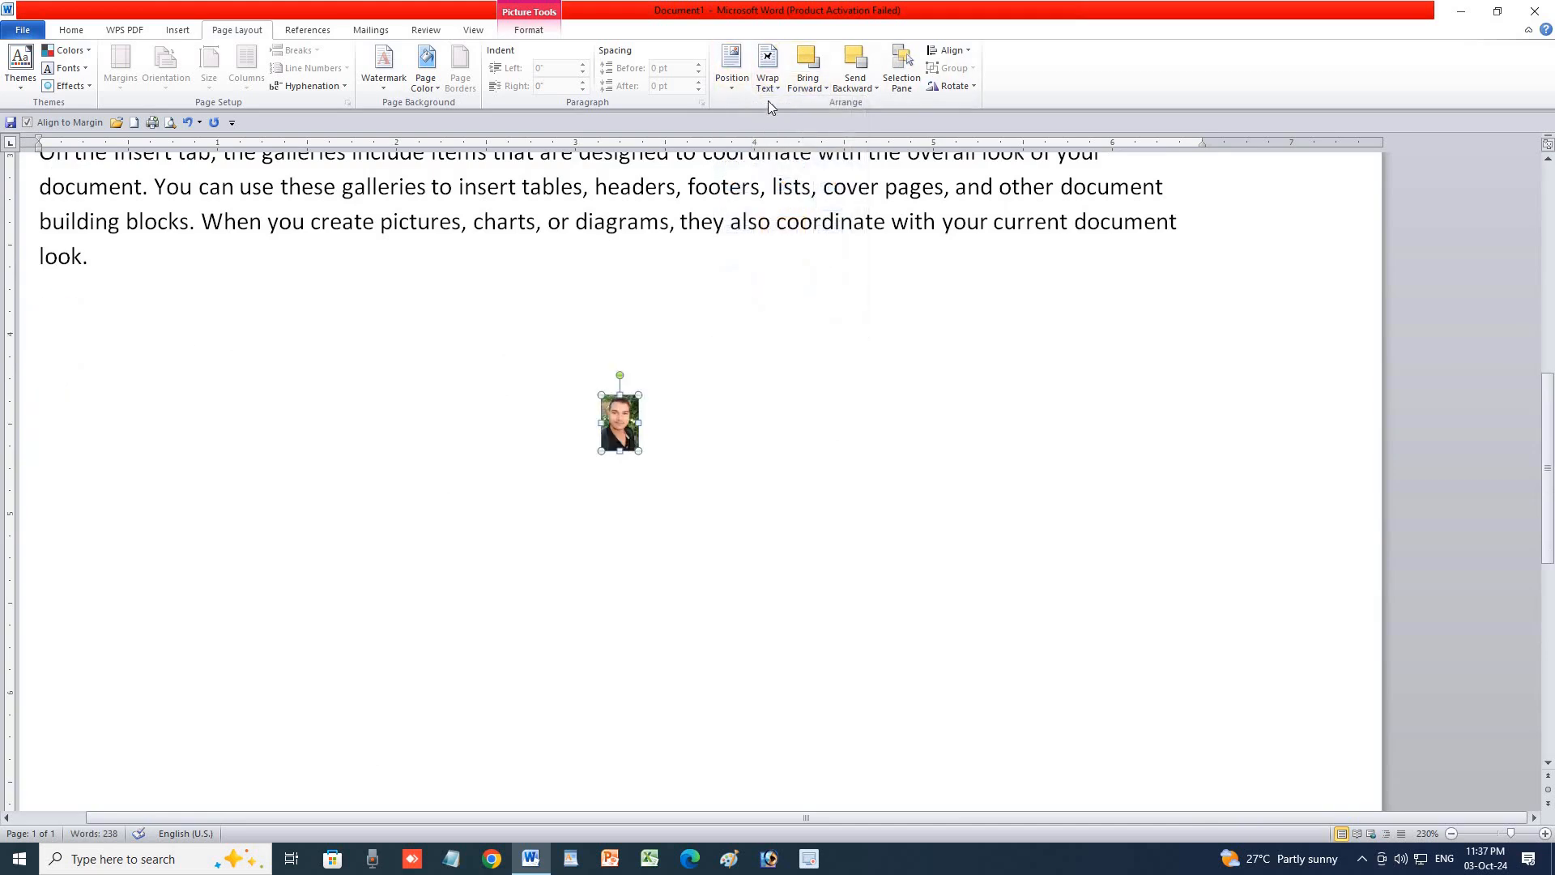
{"action": "left_click", "coordinate": [732, 73]}
{"action": "left_click", "coordinate": [823, 233]}
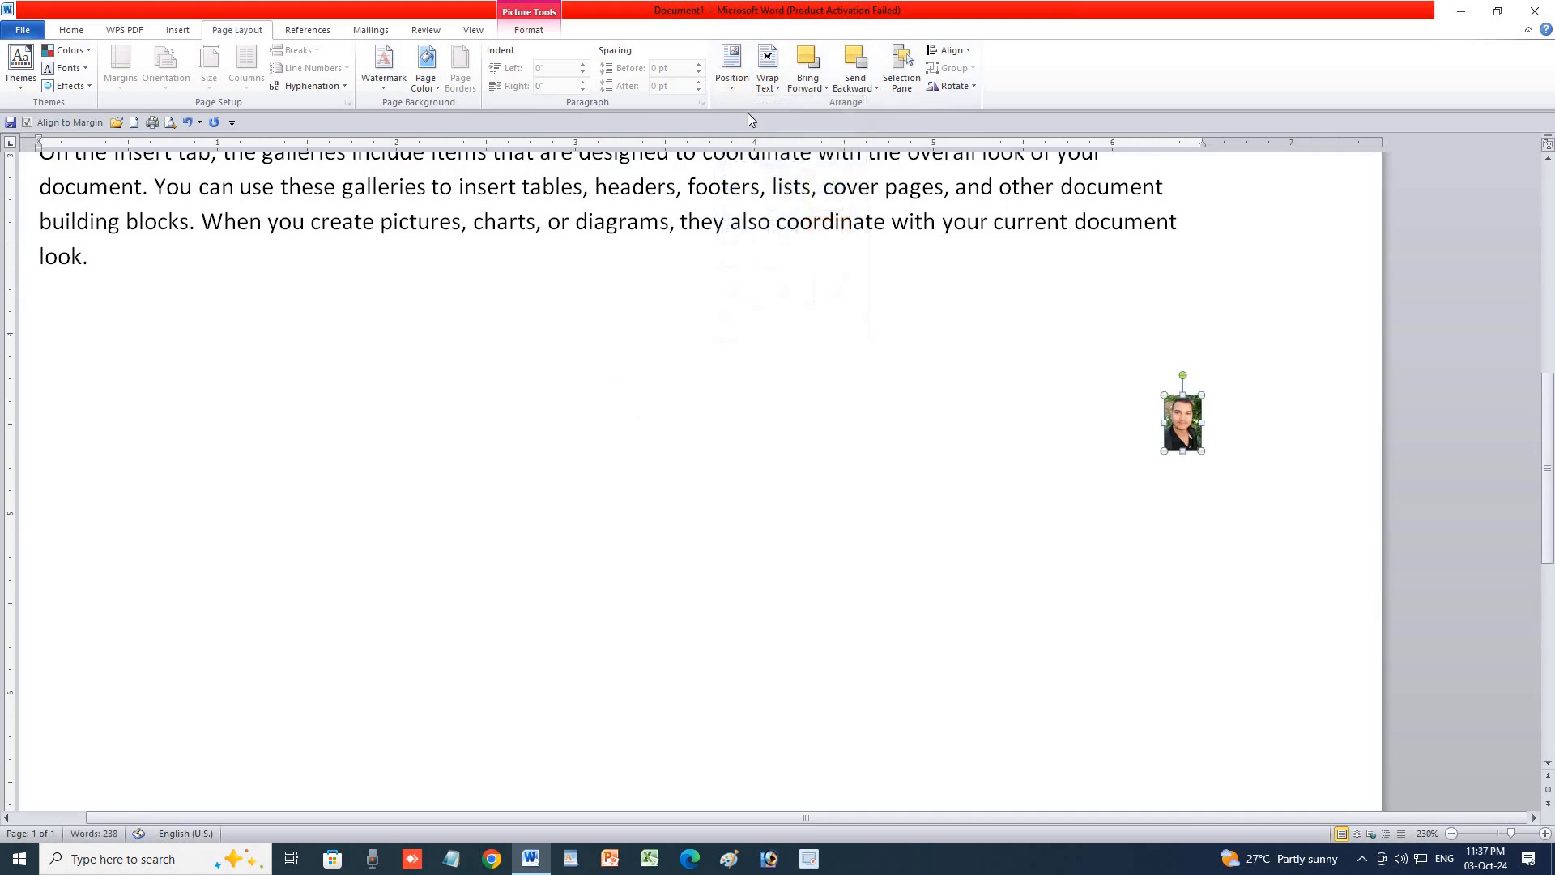
Try the photo at the Bottom Left, Bottom Center and Bottom Right positions.
{"action": "left_click", "coordinate": [732, 77]}
{"action": "left_click", "coordinate": [737, 284]}
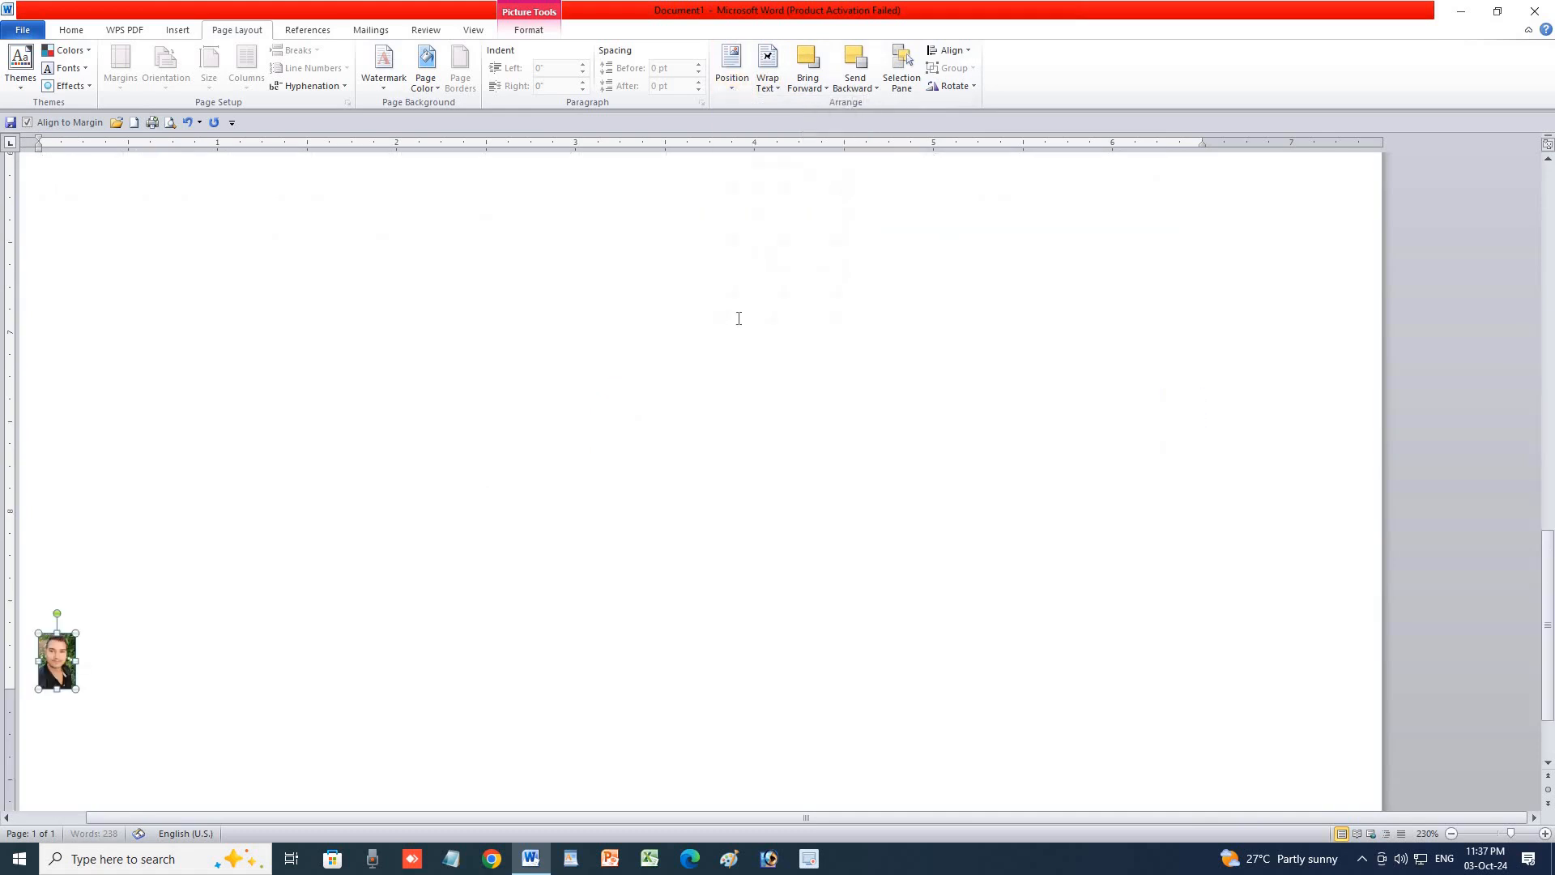
{"action": "left_click", "coordinate": [732, 73]}
{"action": "left_click", "coordinate": [782, 284]}
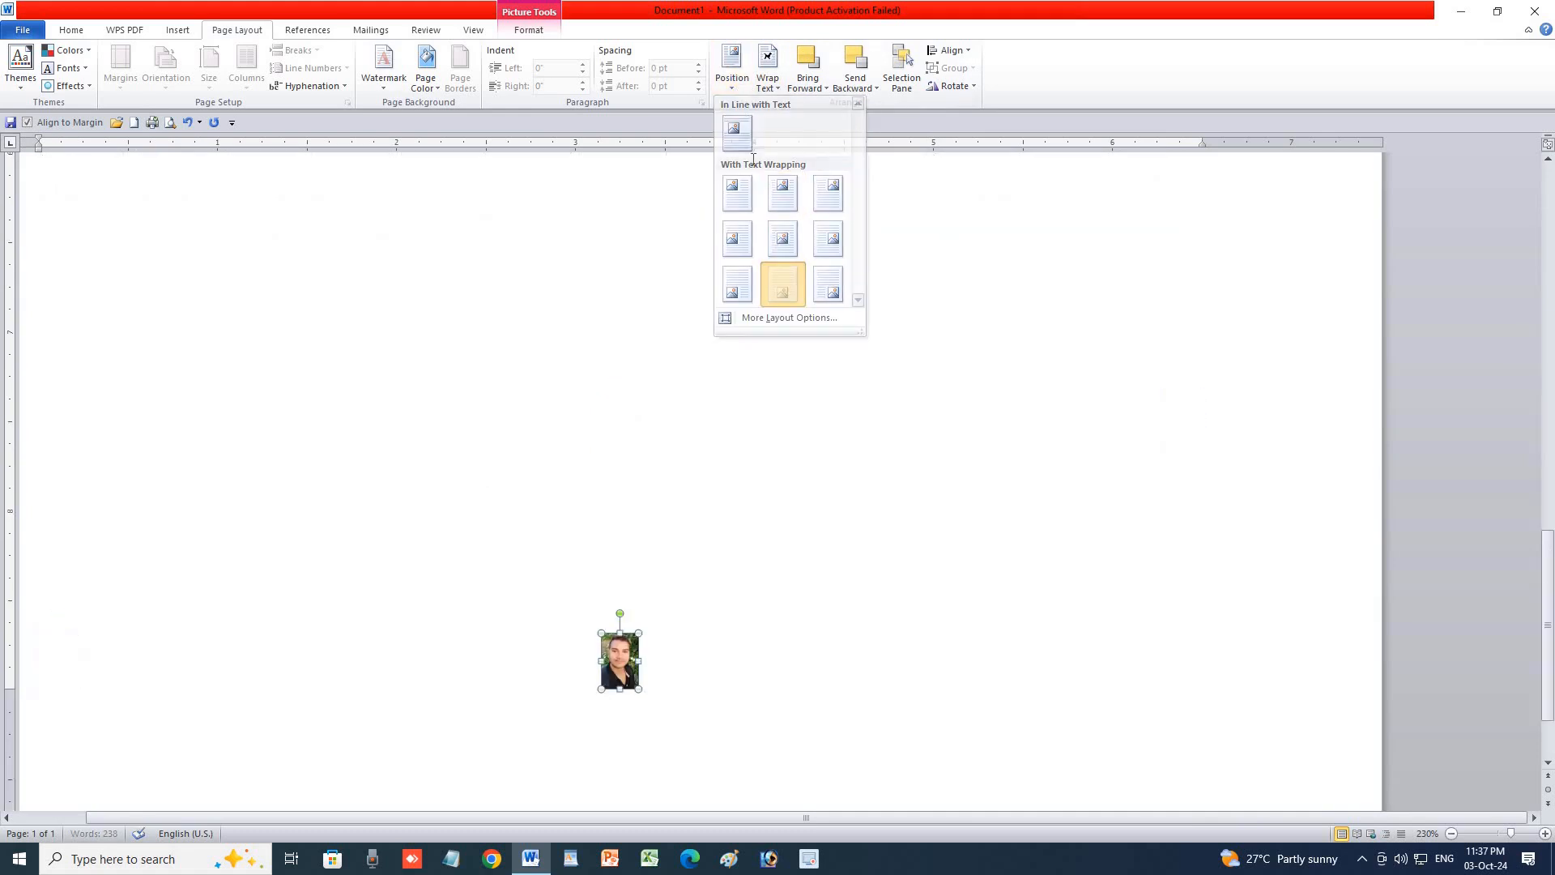
{"action": "left_click", "coordinate": [733, 73]}
{"action": "left_click", "coordinate": [823, 278]}
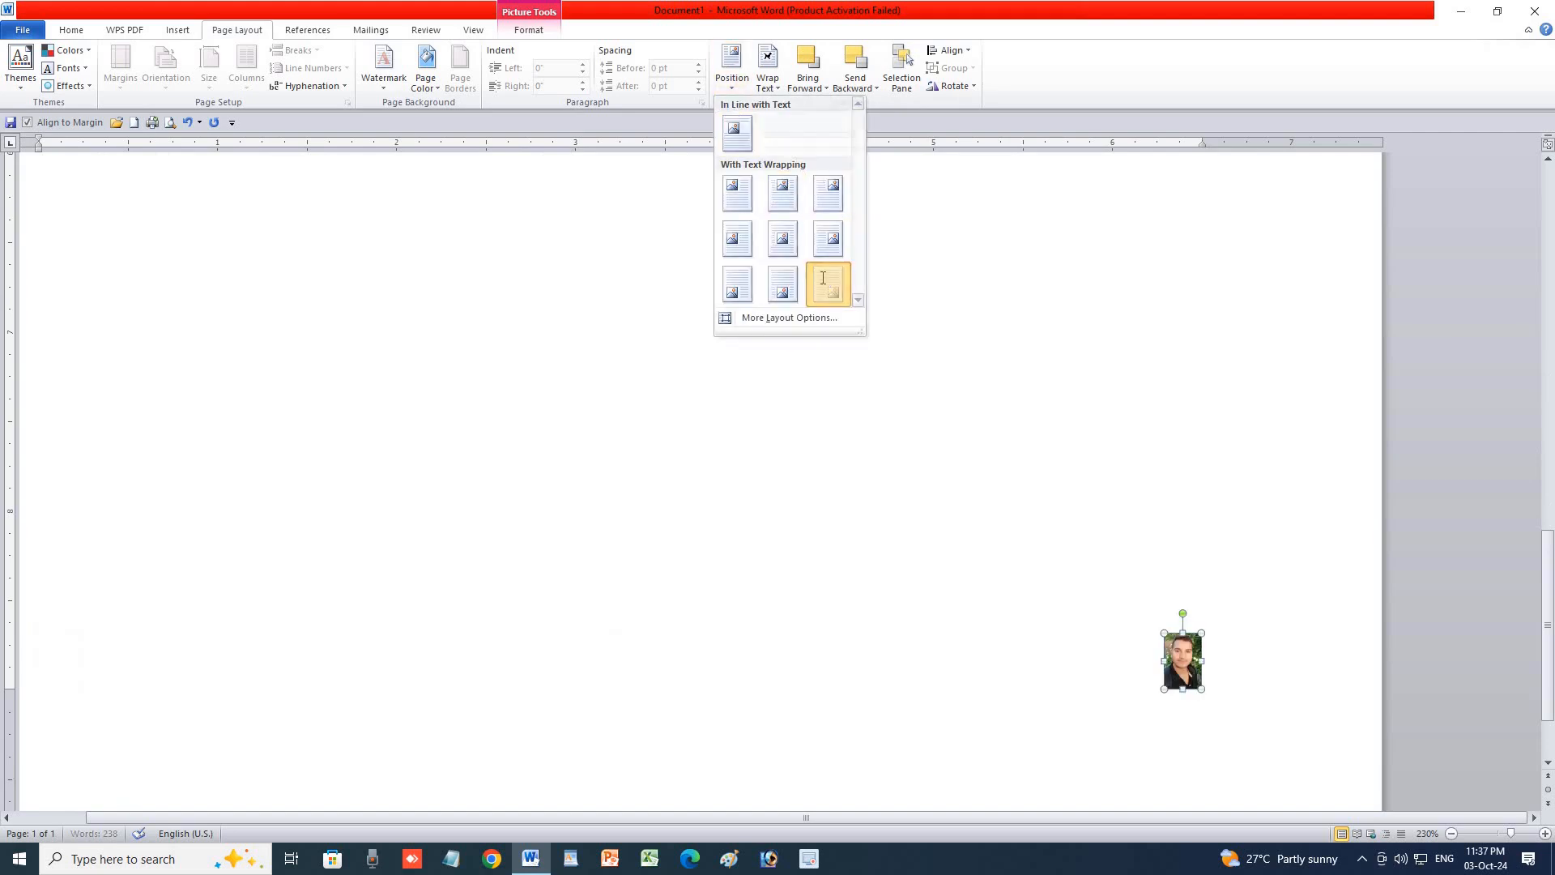
Return the photo to In Line with Text in the first paragraph.
{"action": "left_click", "coordinate": [733, 81]}
{"action": "left_click", "coordinate": [737, 131]}
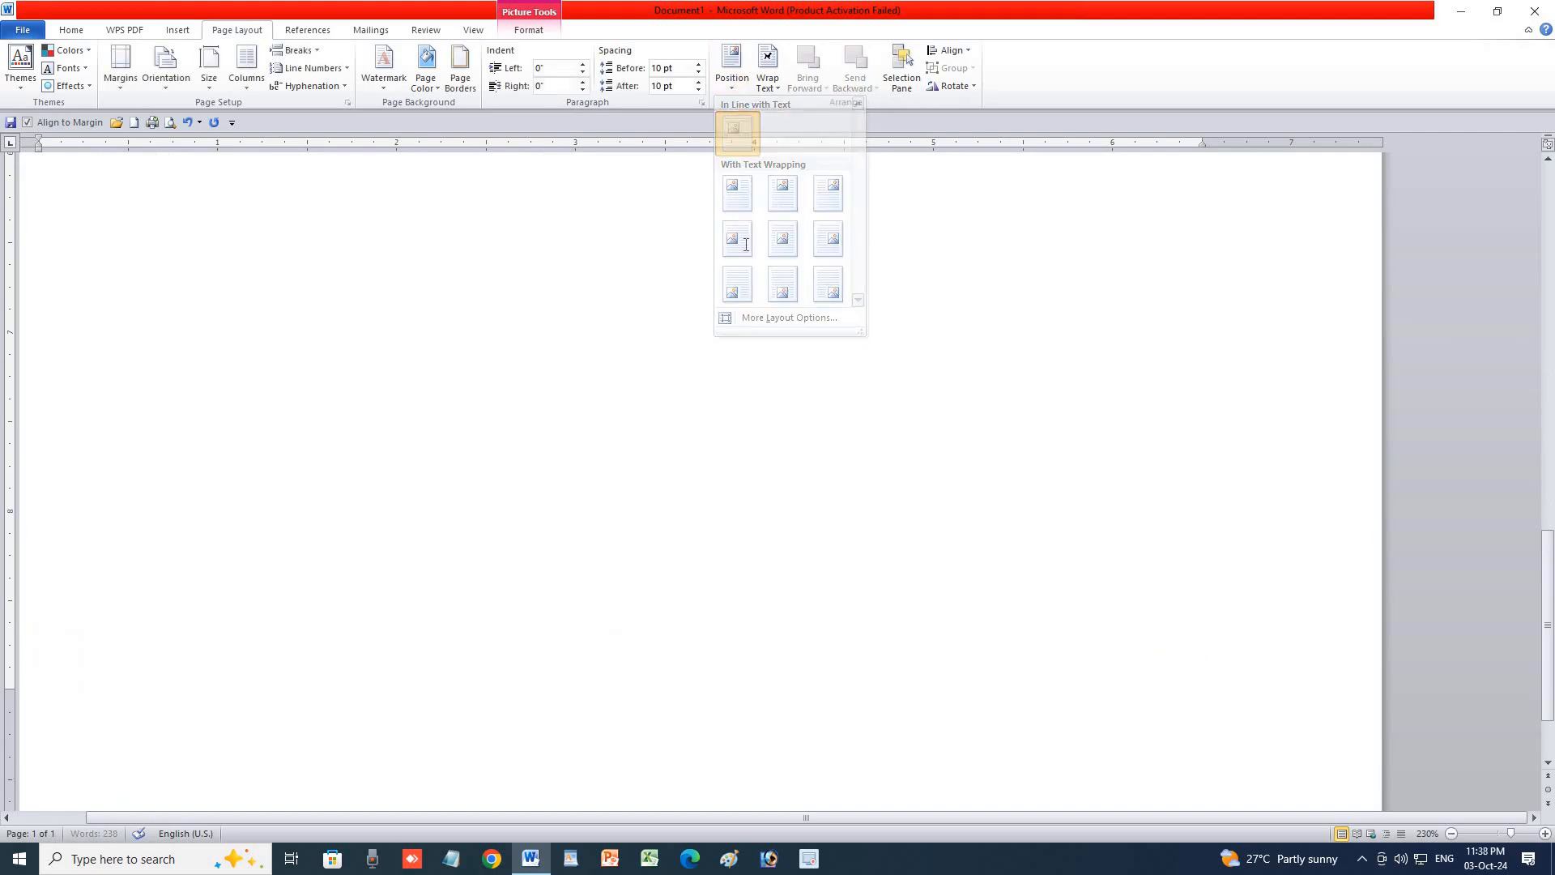
{"action": "scroll", "coordinate": [737, 259], "scroll_direction": "up", "scroll_amount": 10}
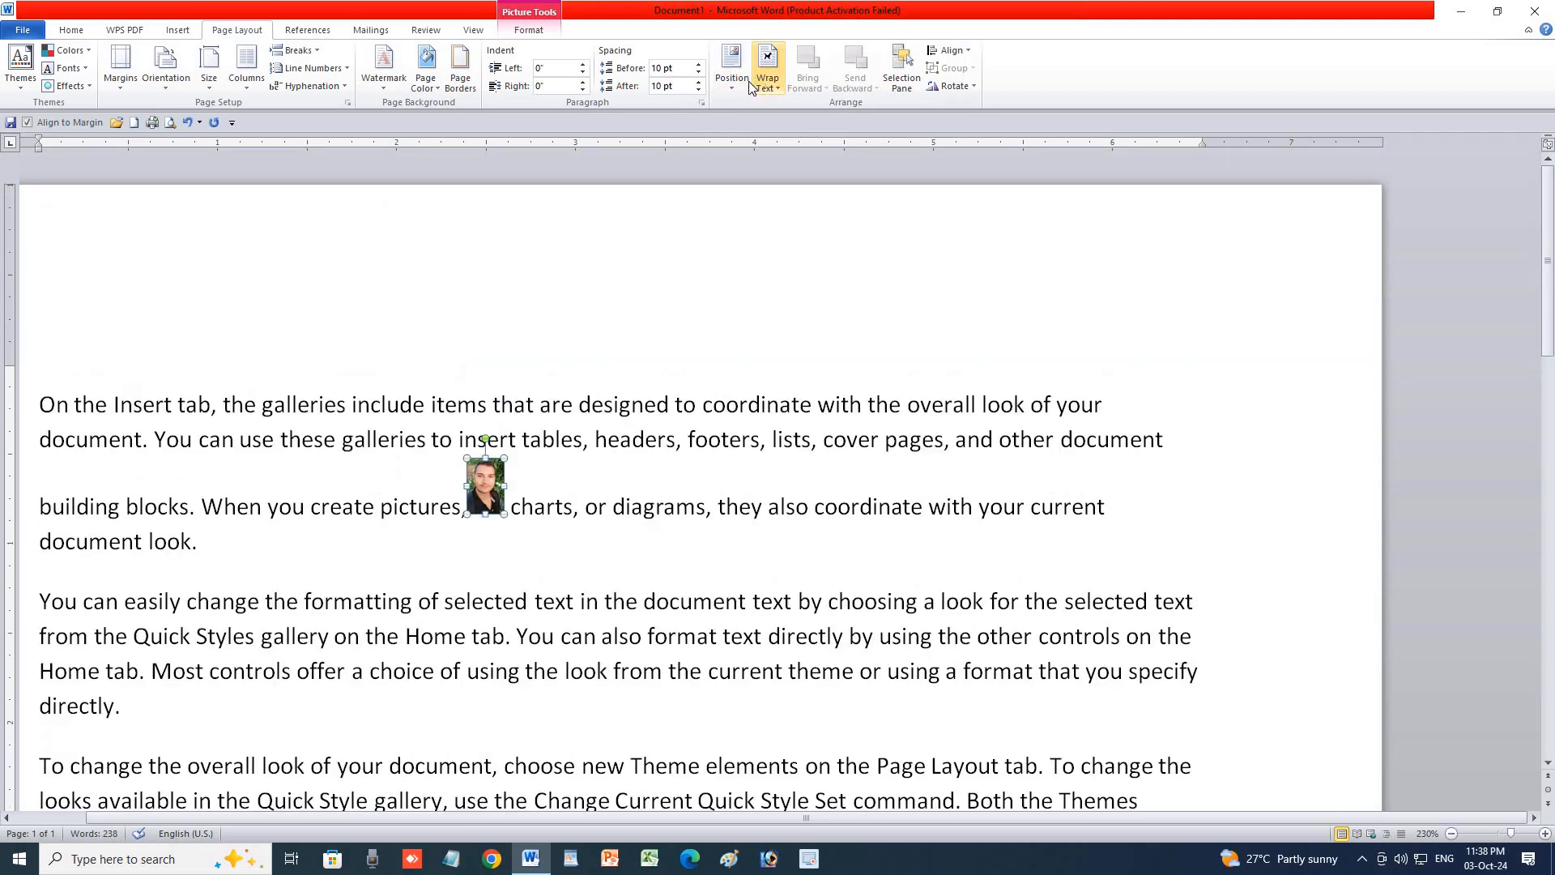
Position the photo Top Left, drag it into the first paragraph, enlarge it and reposition it.
{"action": "left_click", "coordinate": [732, 73]}
{"action": "left_click", "coordinate": [734, 176]}
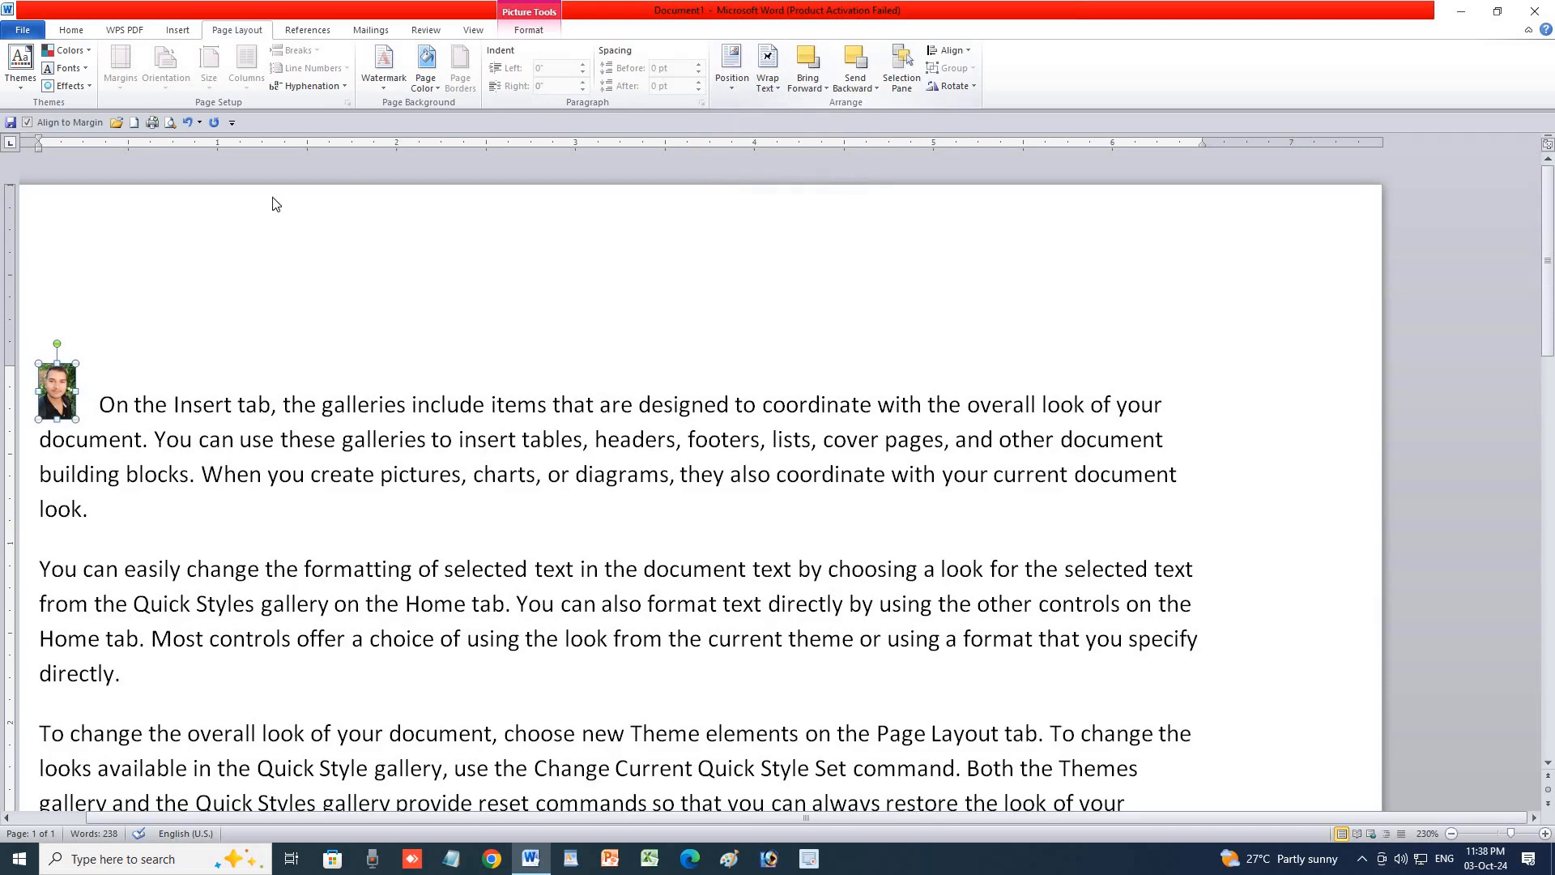
{"action": "left_click_drag", "start_coordinate": [54, 391], "coordinate": [375, 439]}
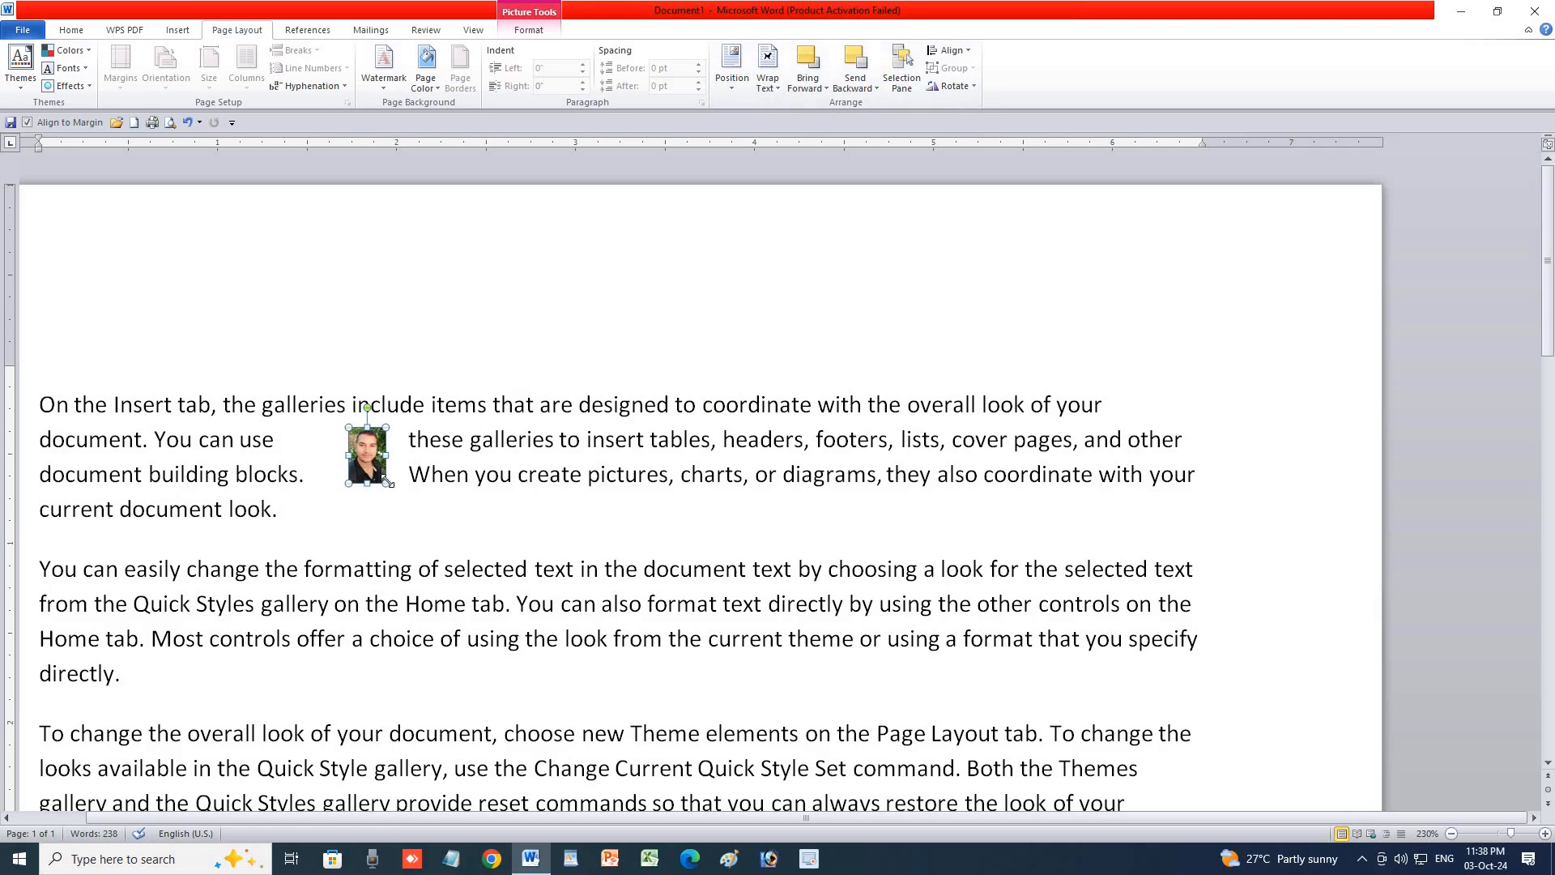
{"action": "left_click_drag", "start_coordinate": [386, 484], "coordinate": [623, 810]}
{"action": "left_click_drag", "start_coordinate": [517, 571], "coordinate": [396, 487]}
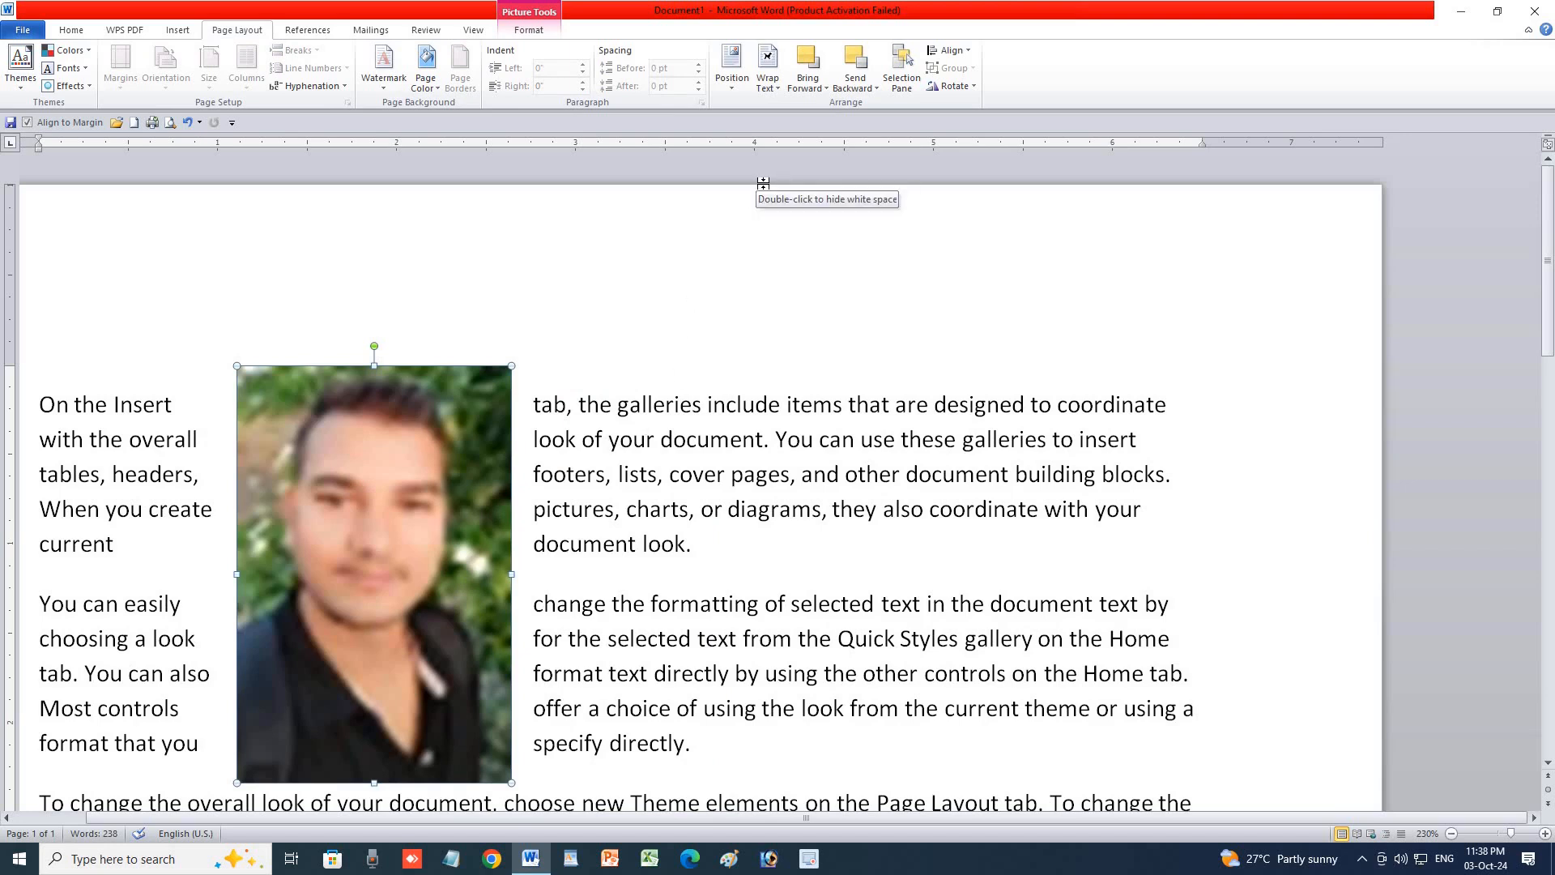
Undo the picture moves and resizing with Ctrl+Z three times.
{"action": "key", "text": "ctrl+z"}
{"action": "key", "text": "ctrl+z"}
{"action": "key", "text": "ctrl+z"}
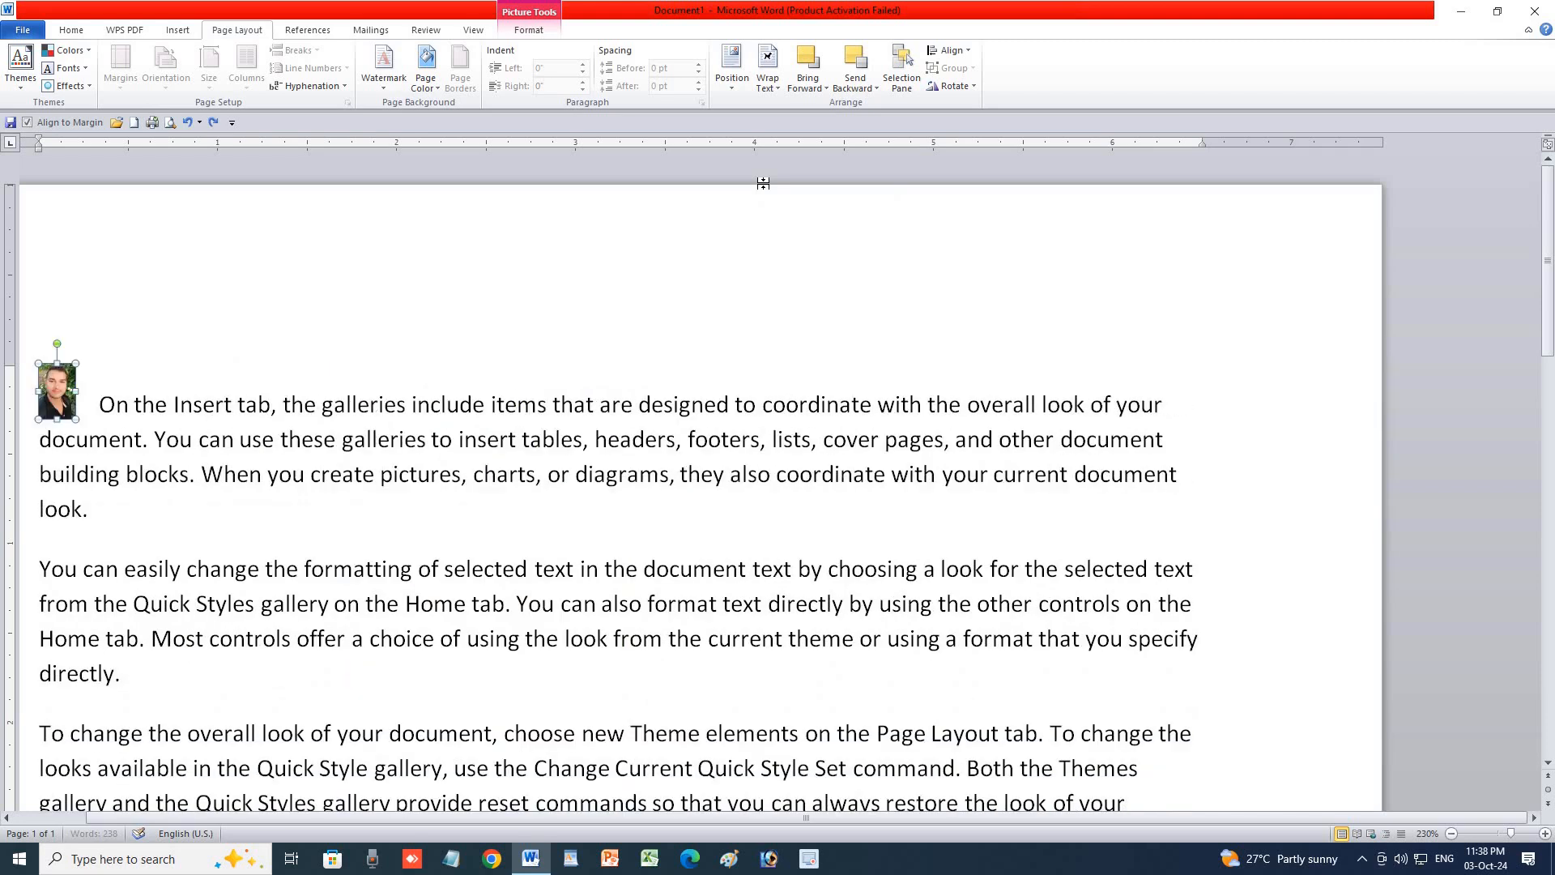
{"action": "key", "text": "ctrl+z"}
{"action": "key", "text": "ctrl+z"}
{"action": "key", "text": "ctrl+z"}
{"action": "key", "text": "ctrl+z"}
{"action": "key", "text": "ctrl+z"}
{"action": "key", "text": "ctrl+z"}
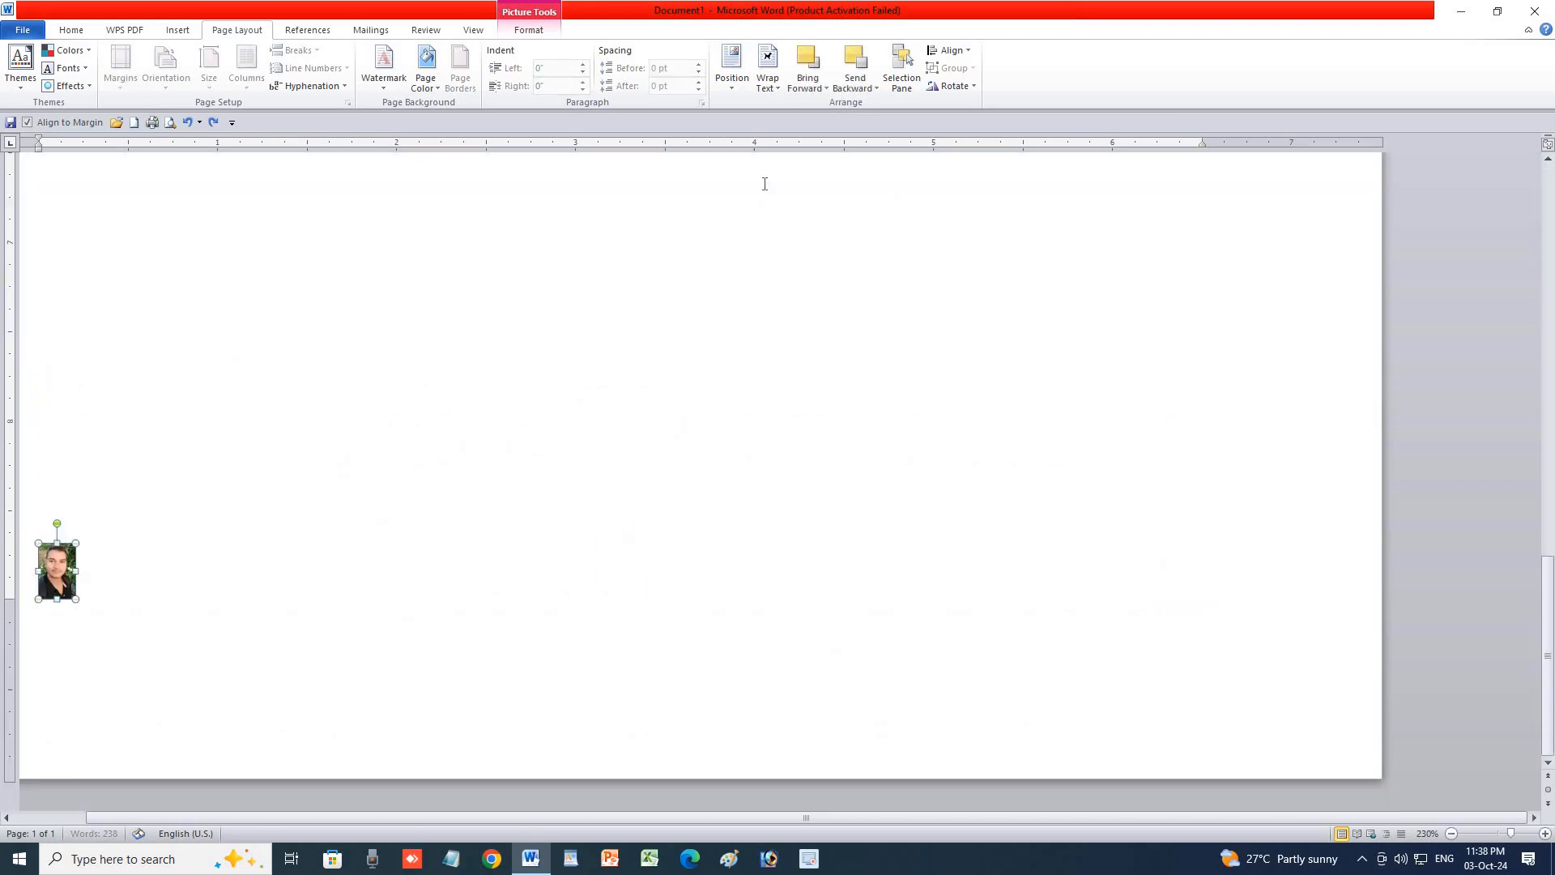
{"action": "key", "text": "ctrl+z"}
{"action": "key", "text": "ctrl+z"}
{"action": "key", "text": "ctrl+z"}
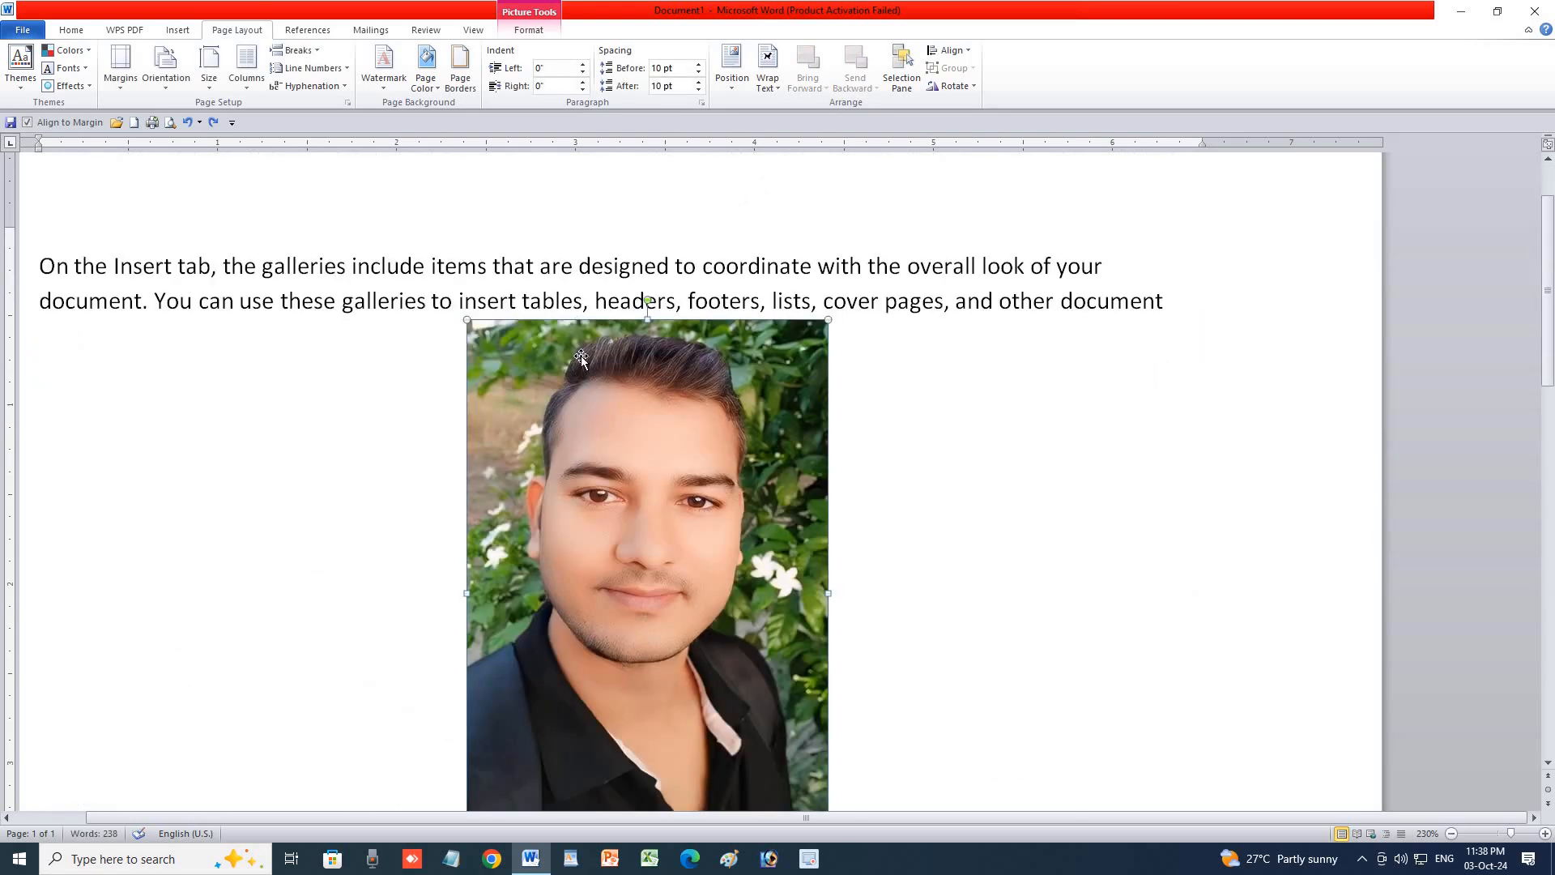
Shrink the photo to a small thumbnail beside 'charts' and bring up the Wrap Text choices.
{"action": "left_click_drag", "start_coordinate": [542, 413], "coordinate": [722, 693]}
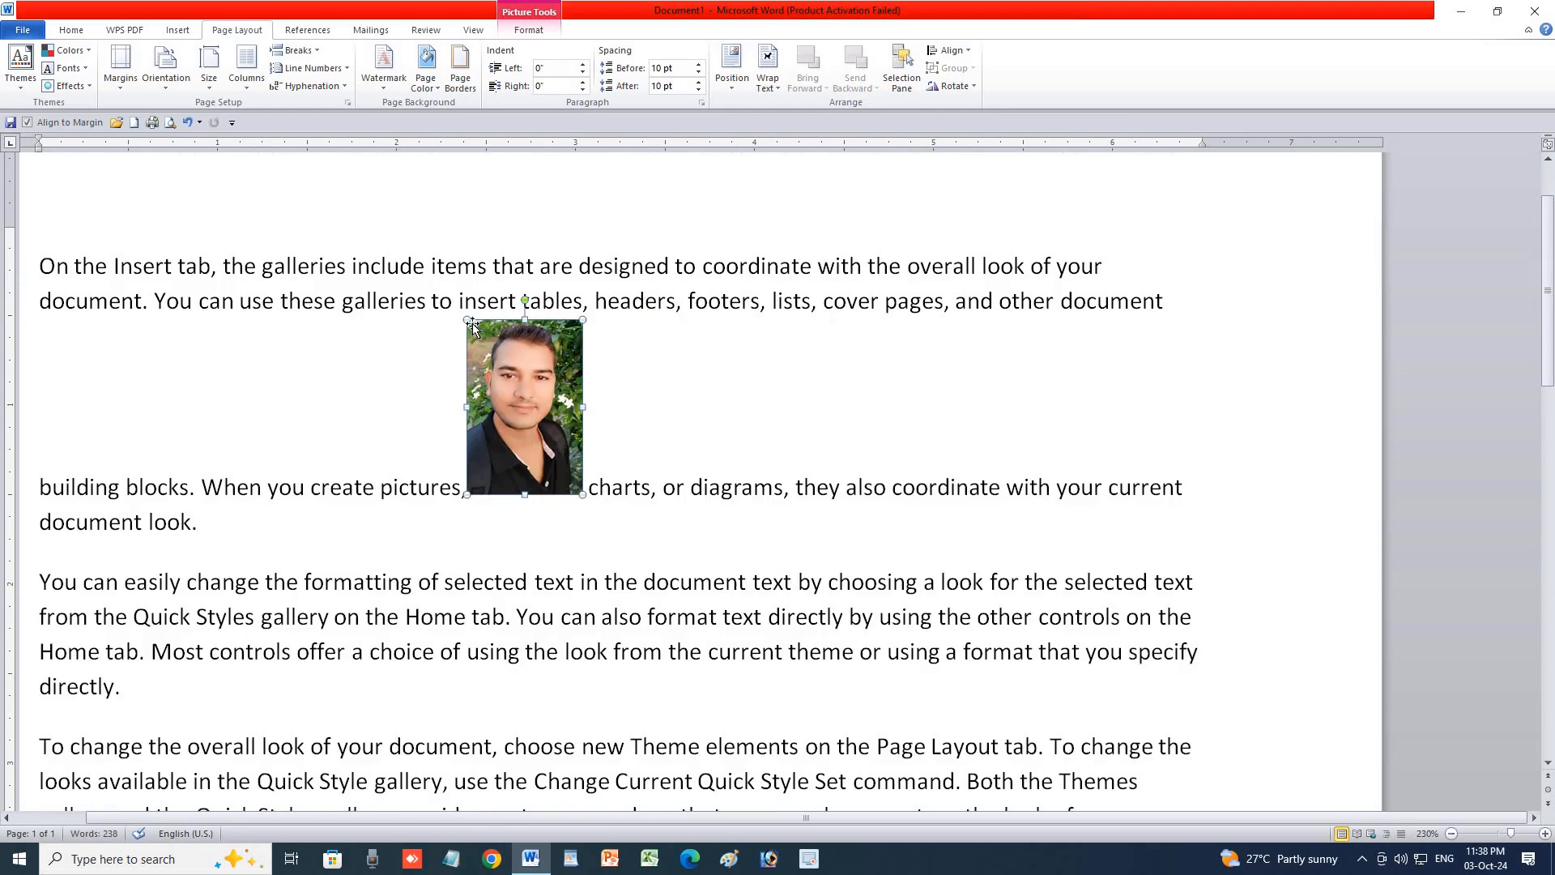
{"action": "left_click_drag", "start_coordinate": [468, 321], "coordinate": [541, 339]}
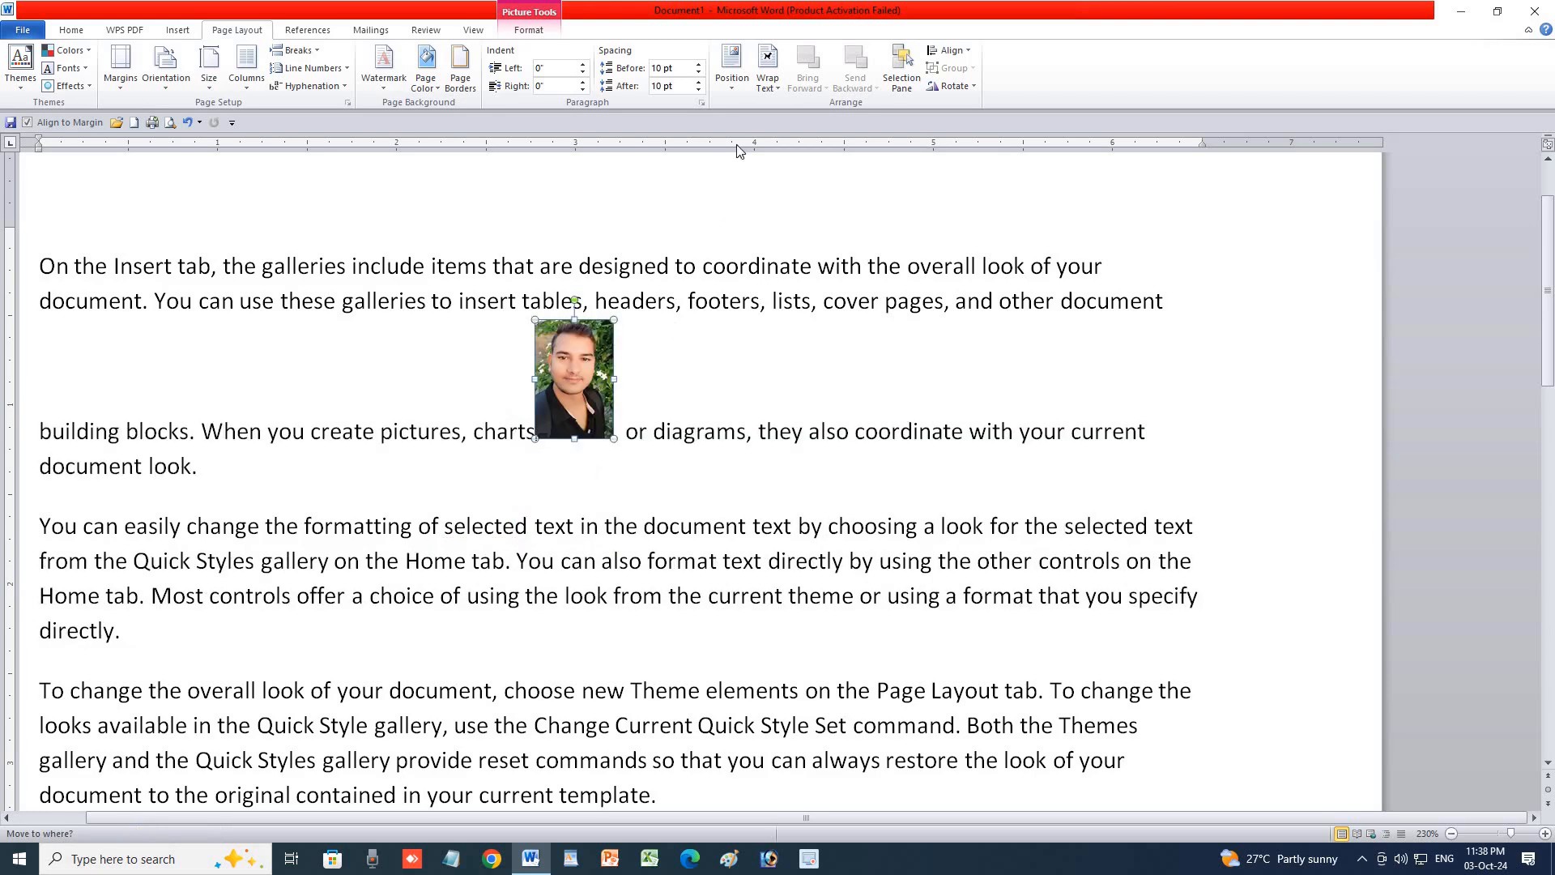
{"action": "left_click", "coordinate": [777, 89]}
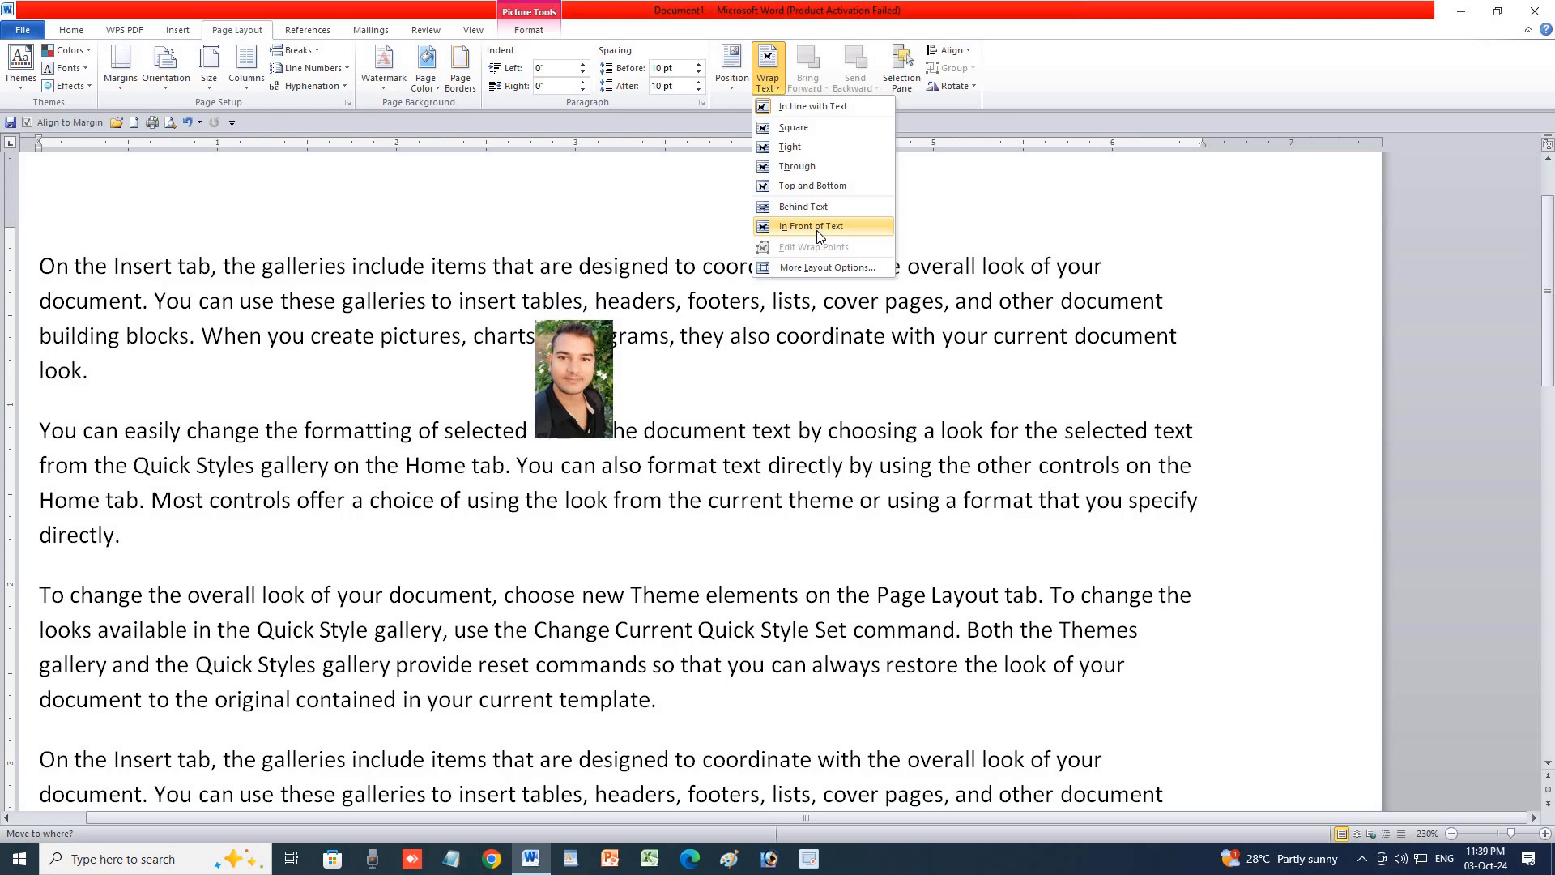
Float the photo In Front of Text over the second paragraph and drag its wrap points outward.
{"action": "left_click", "coordinate": [816, 236]}
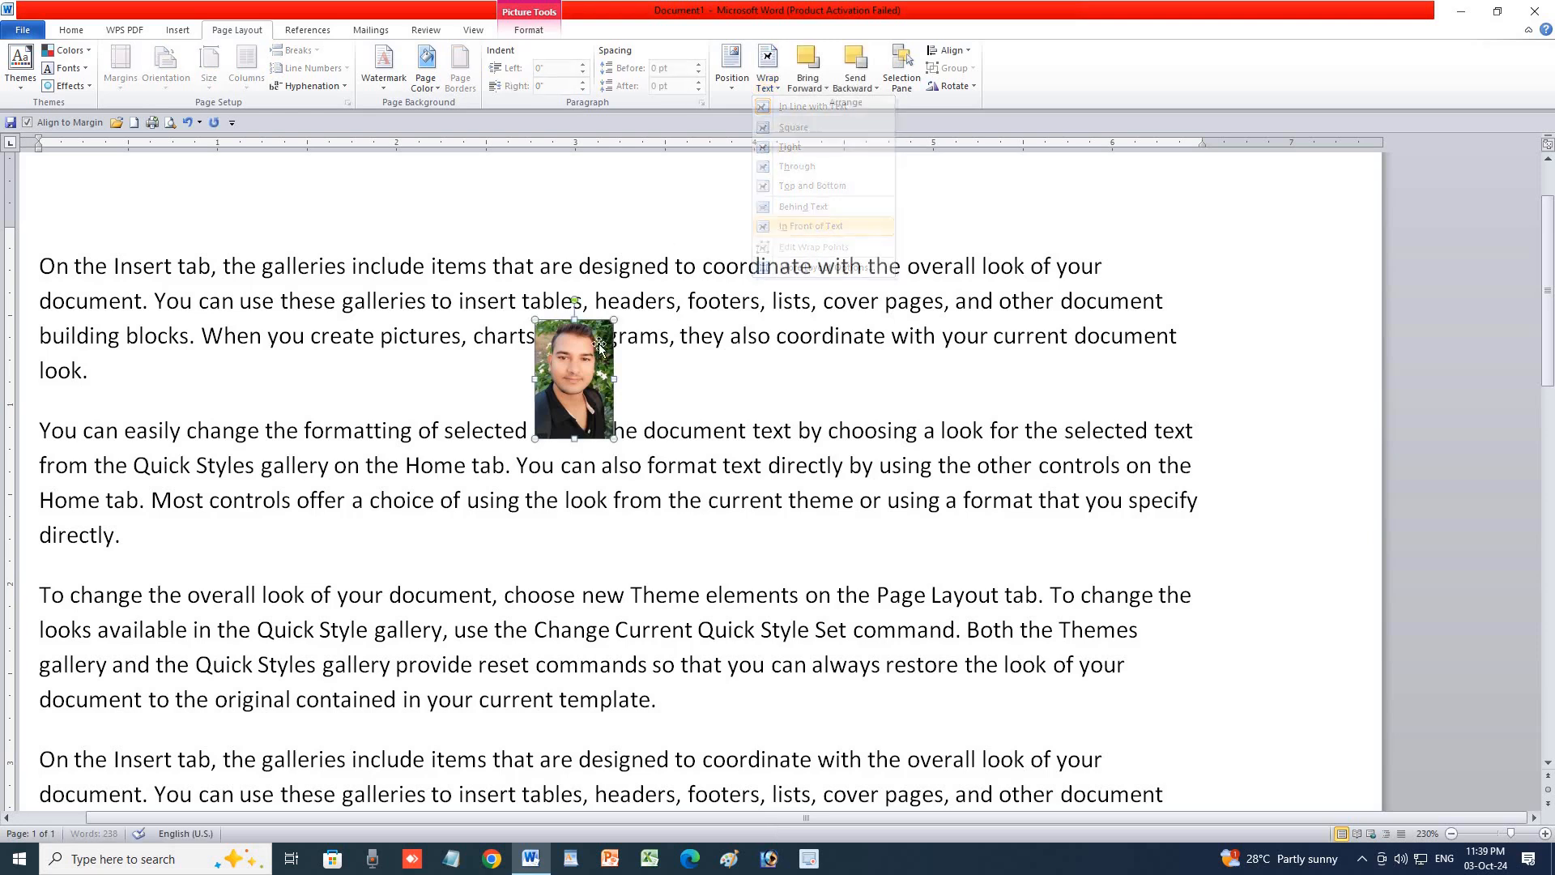
{"action": "left_click_drag", "start_coordinate": [585, 401], "coordinate": [649, 467]}
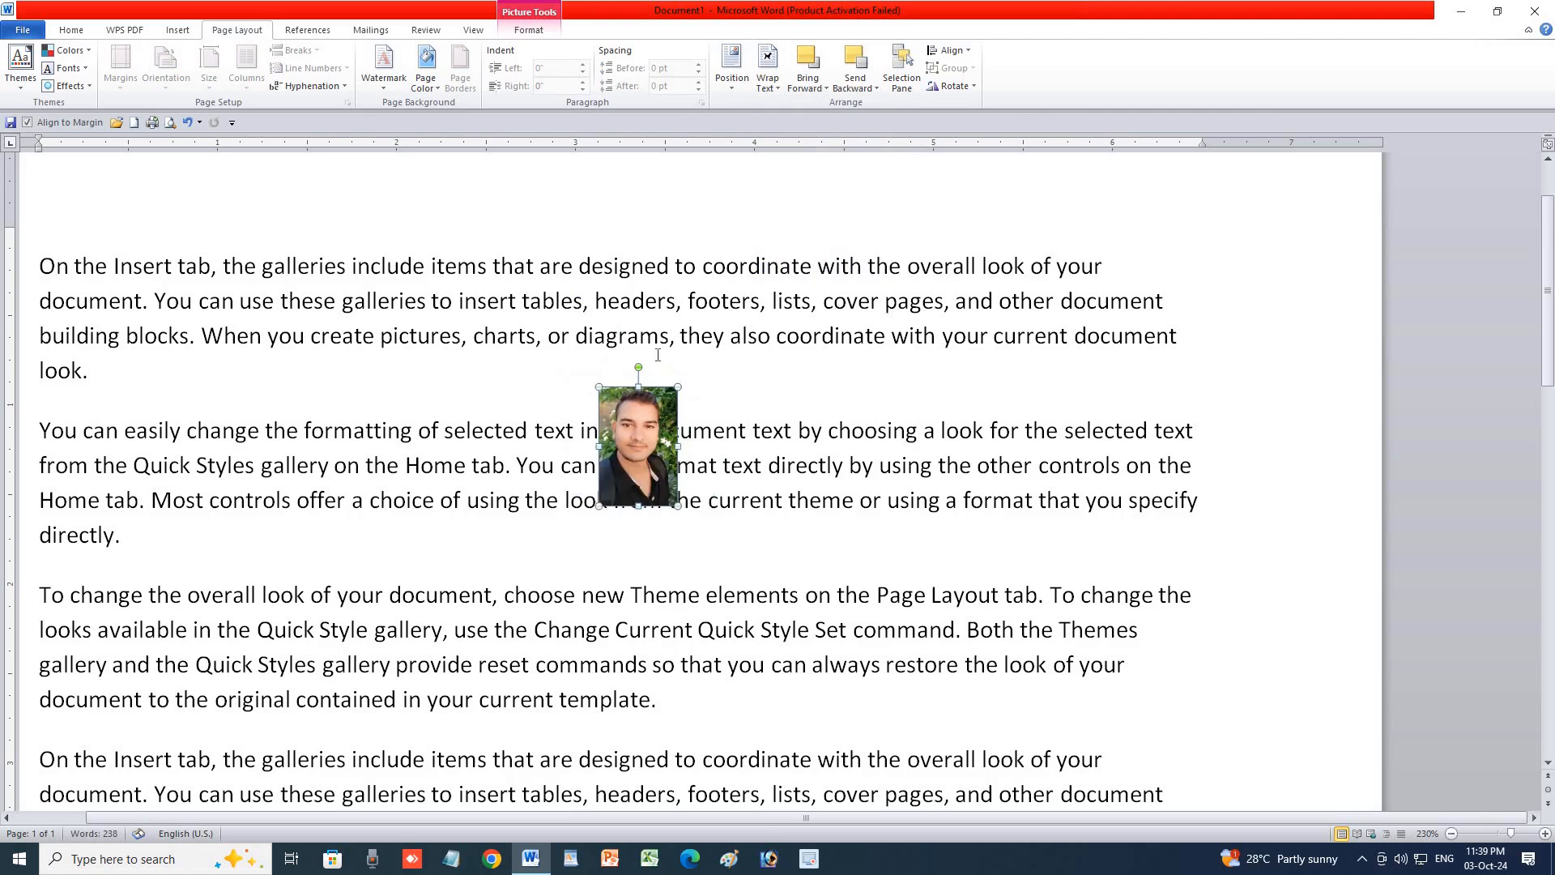
{"action": "left_click", "coordinate": [768, 86]}
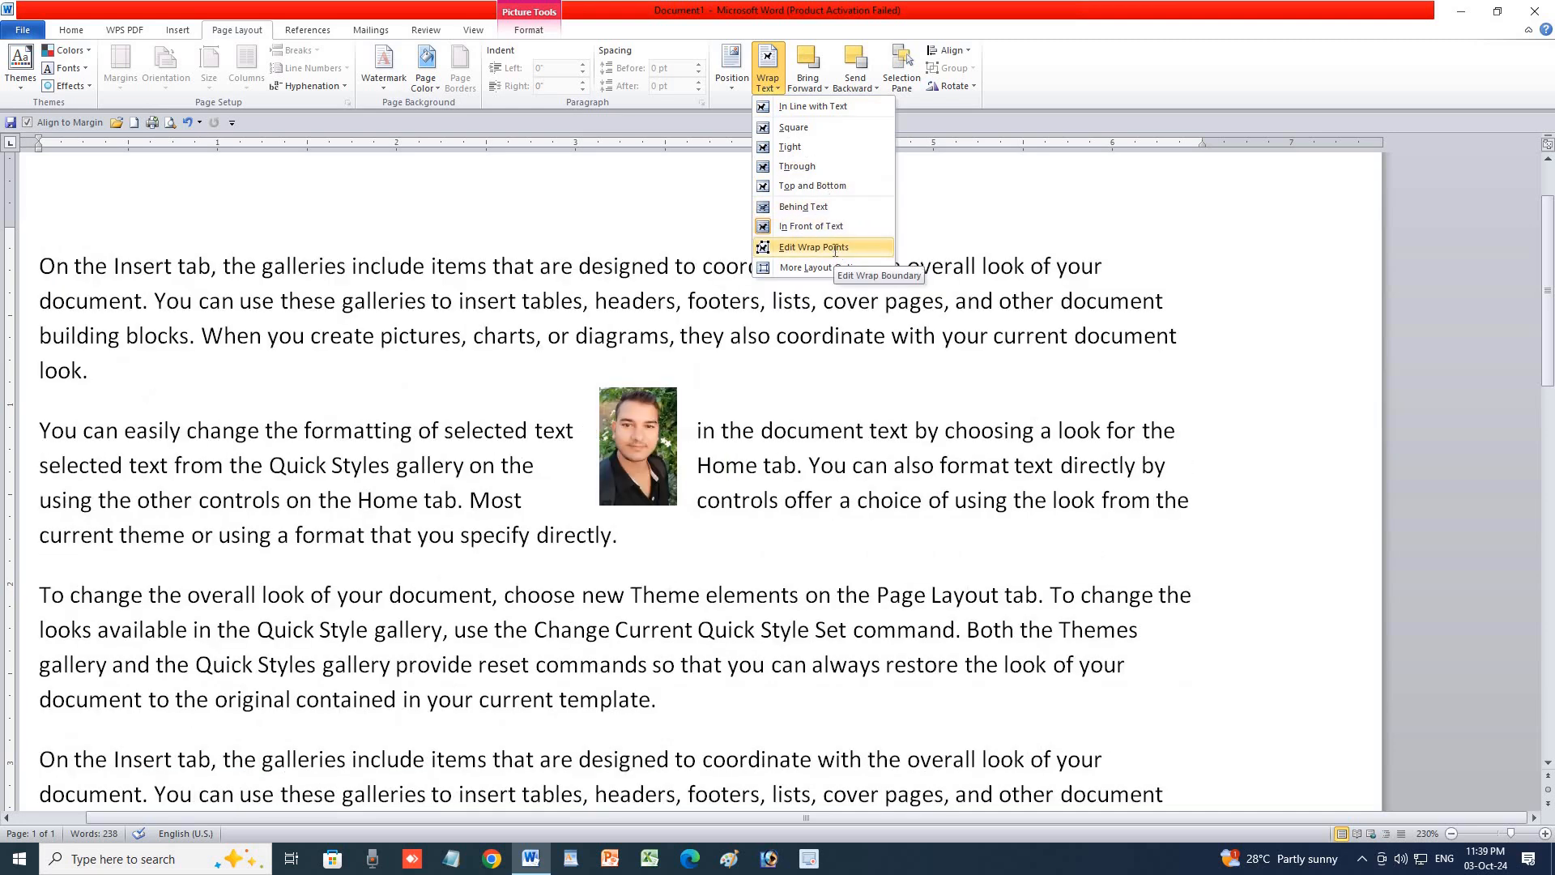
{"action": "left_click", "coordinate": [833, 248]}
{"action": "mouse_move", "coordinate": [673, 388]}
{"action": "left_mouse_down"}
{"action": "mouse_move", "coordinate": [734, 374]}
{"action": "mouse_move", "coordinate": [693, 378]}
{"action": "left_mouse_up"}
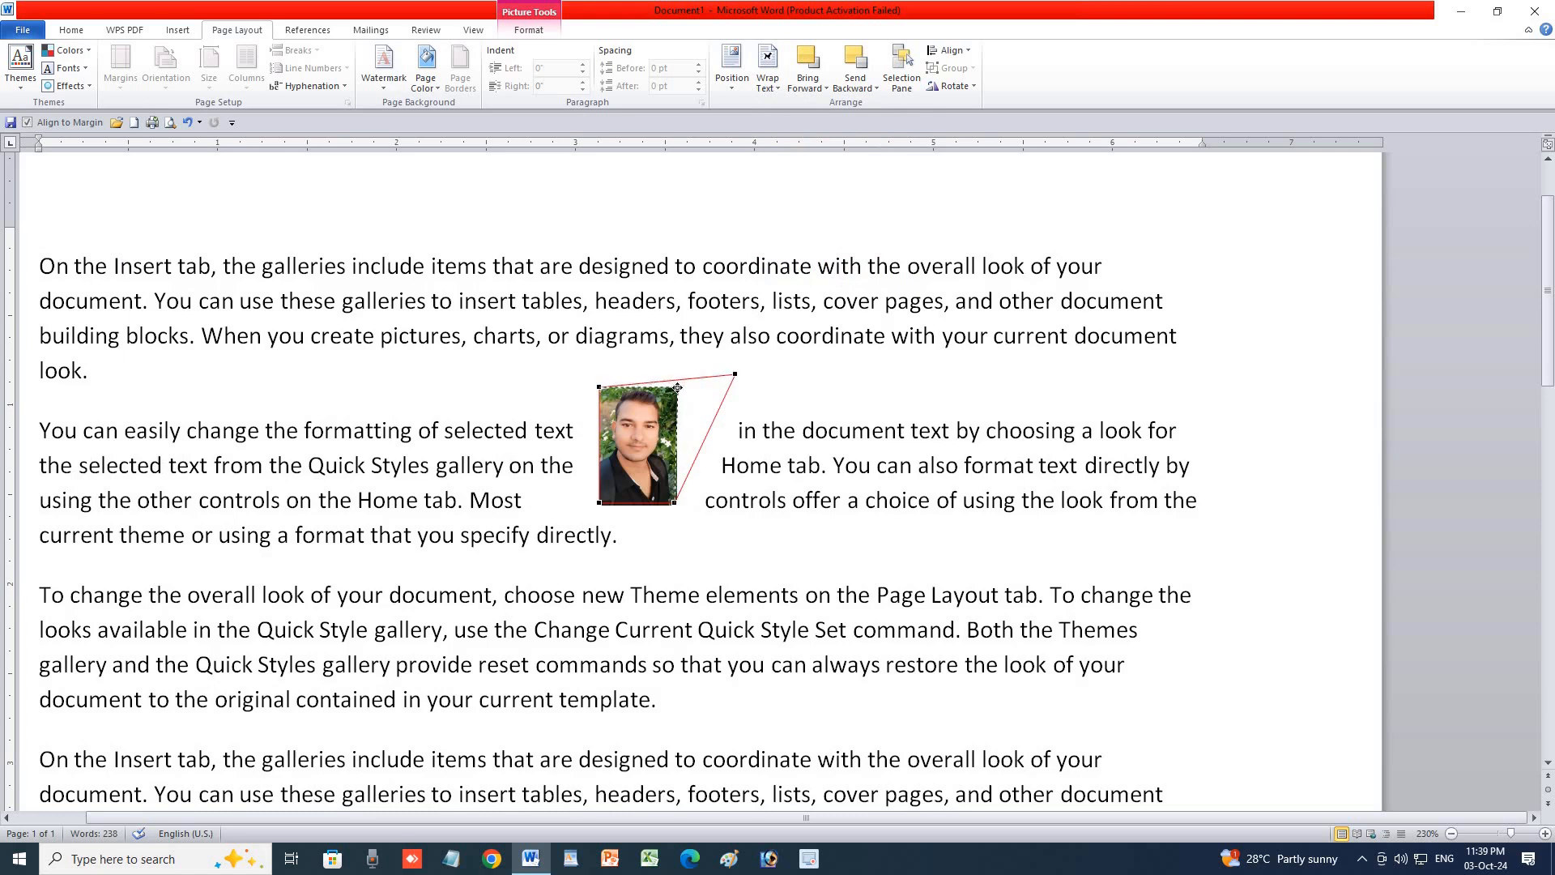
{"action": "left_click_drag", "start_coordinate": [677, 388], "coordinate": [728, 389]}
{"action": "left_click", "coordinate": [769, 81]}
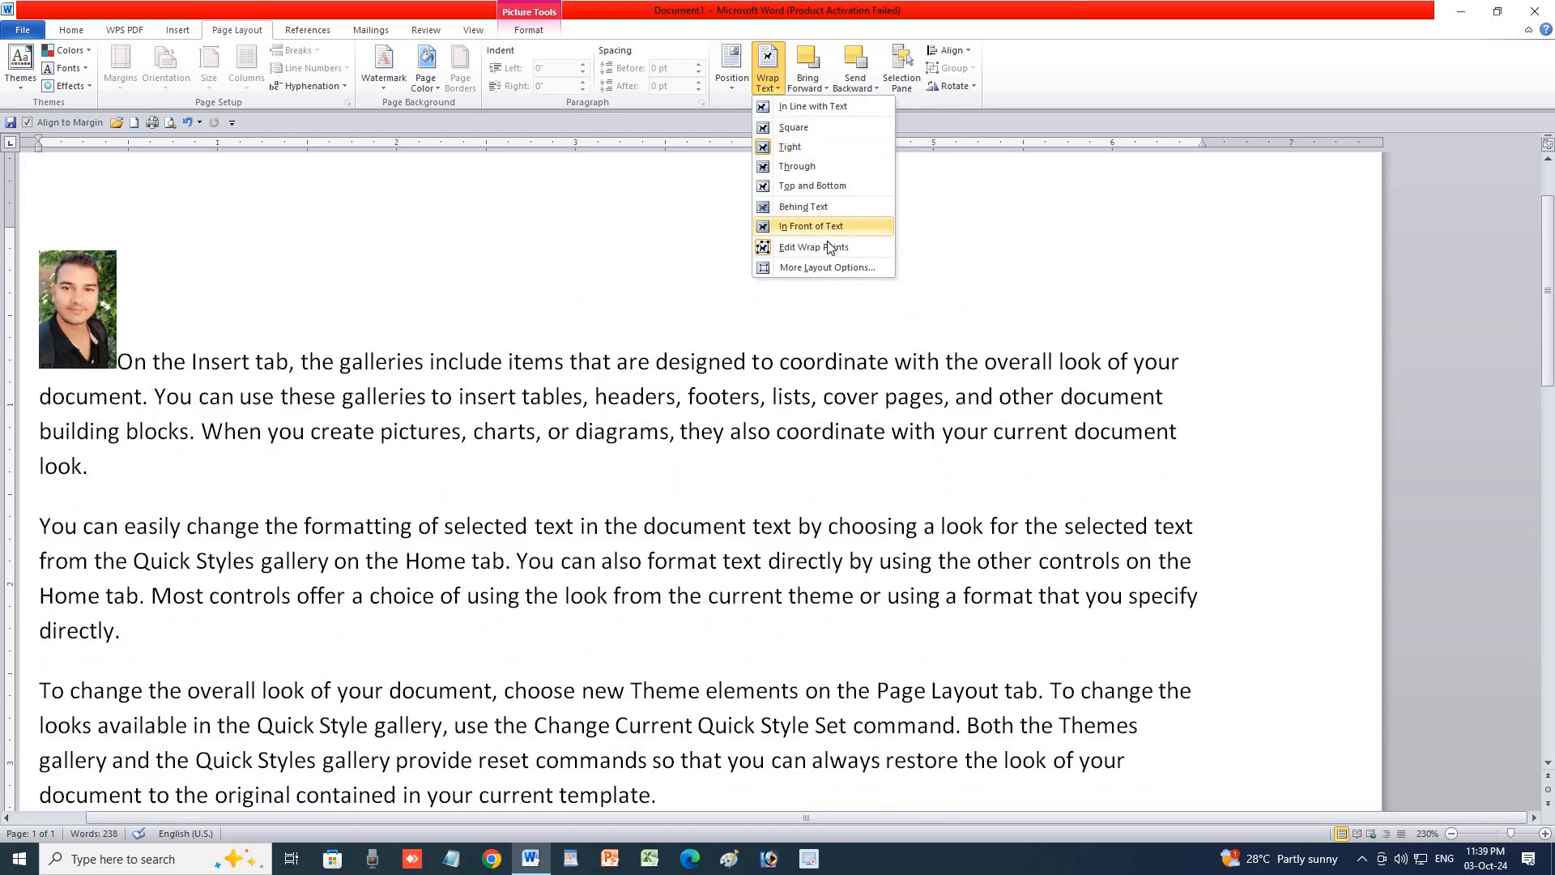
Set the photo to In line with text in Layout options, then undo that change.
{"action": "left_click", "coordinate": [810, 267]}
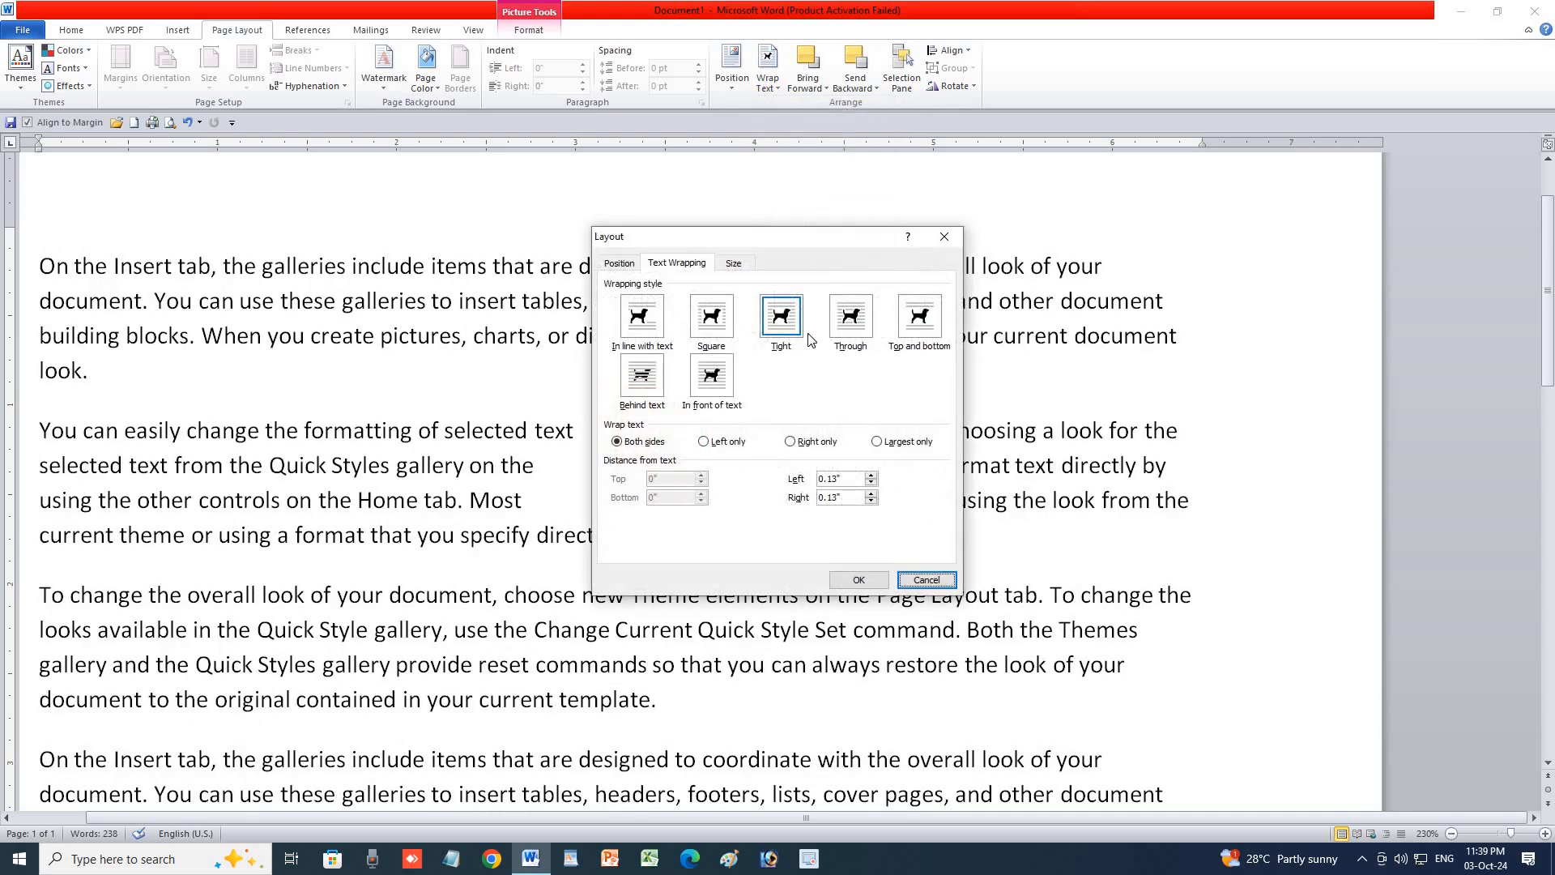
{"action": "left_click", "coordinate": [663, 317]}
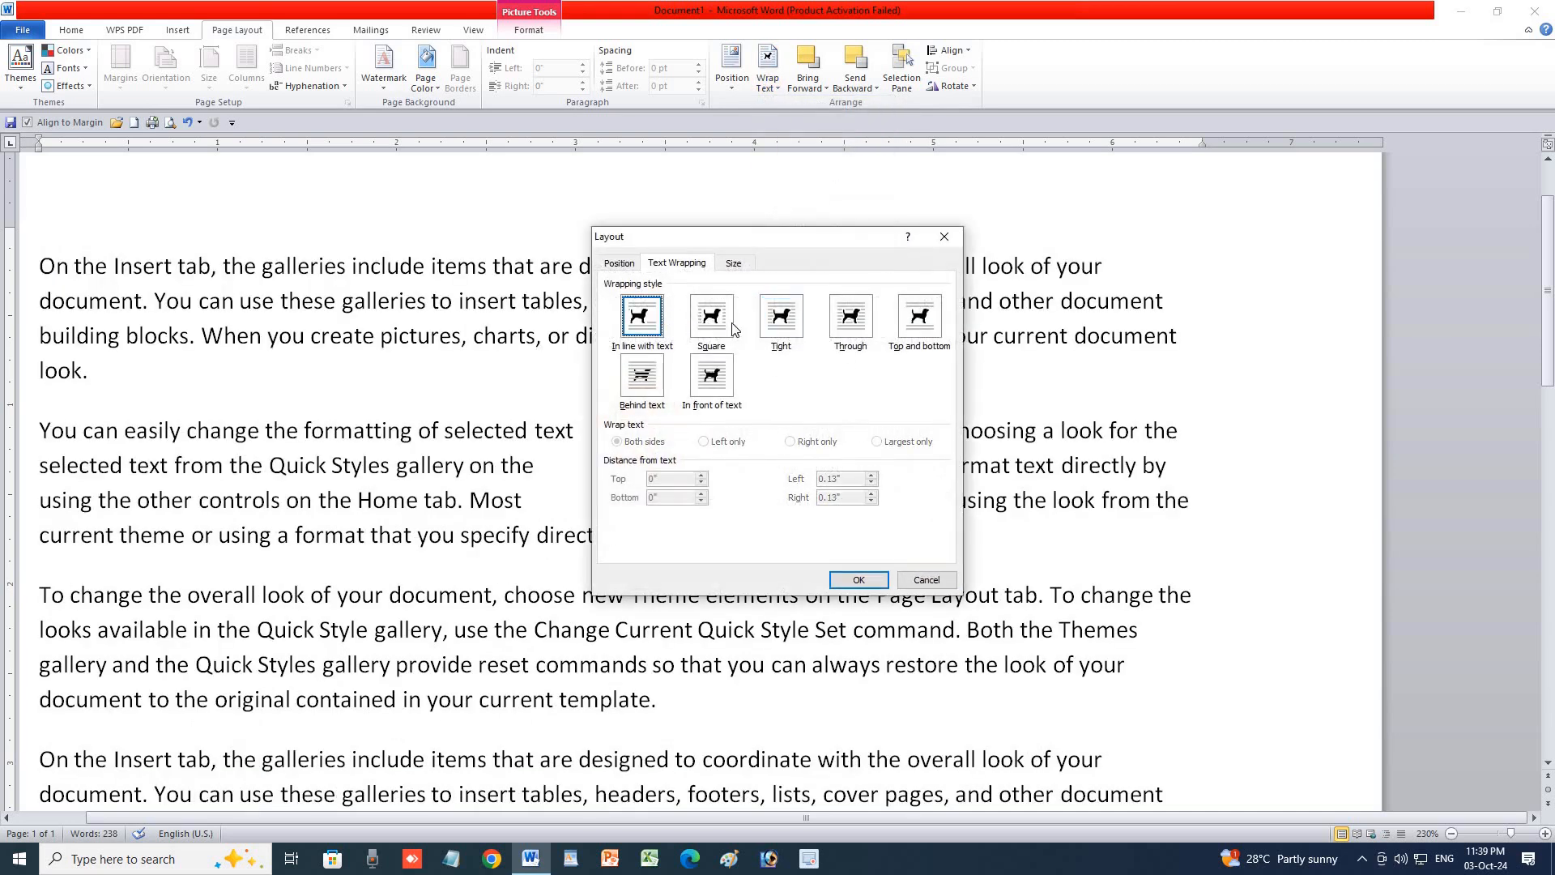
{"action": "left_click", "coordinate": [859, 578]}
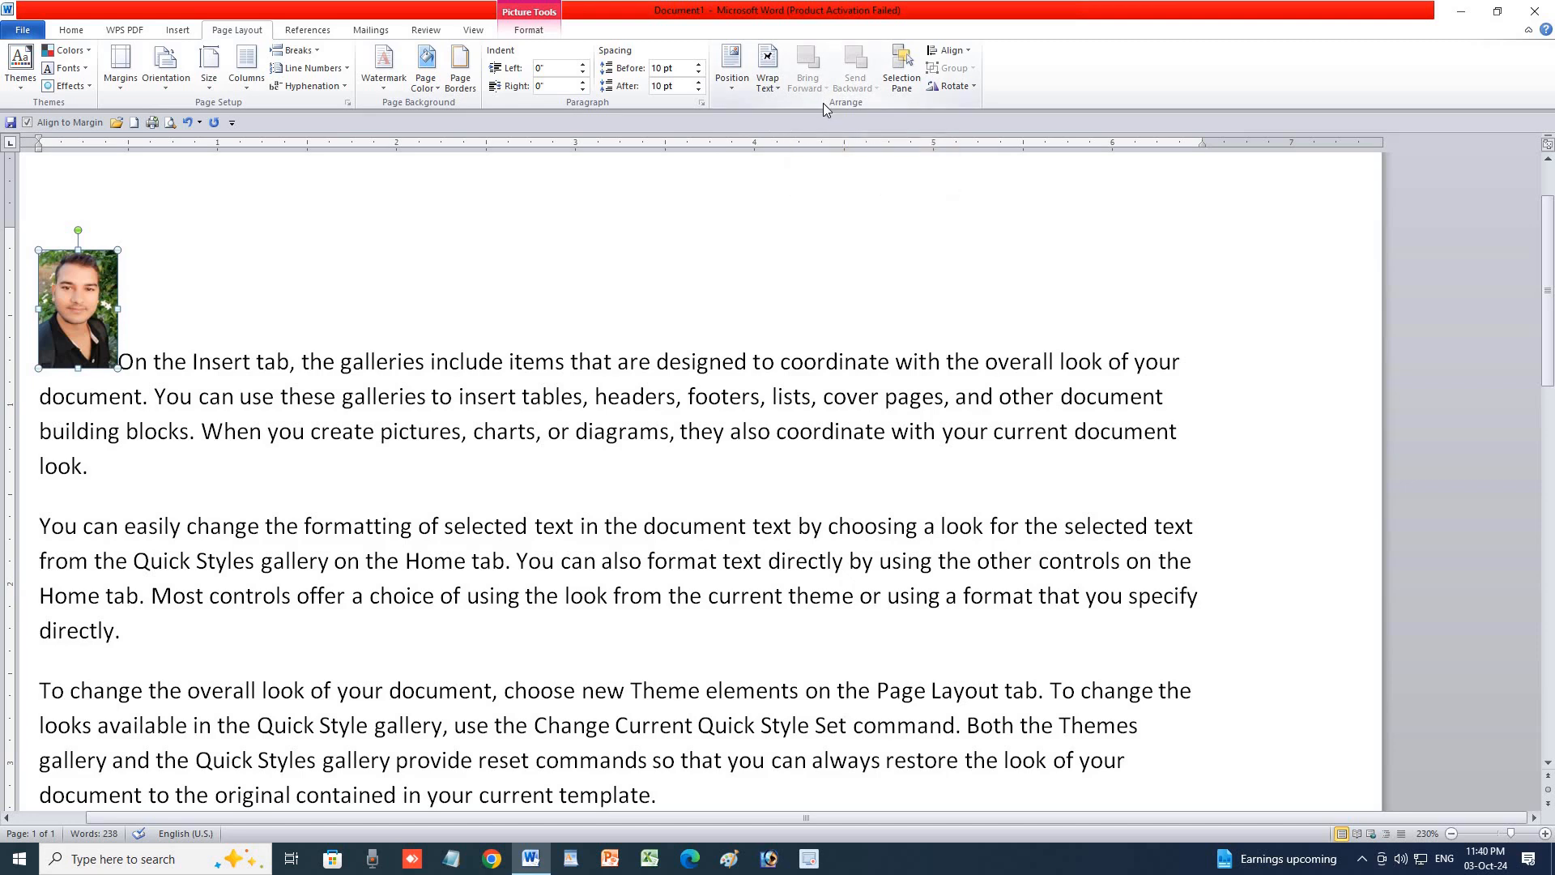
{"action": "key", "text": "ctrl+z"}
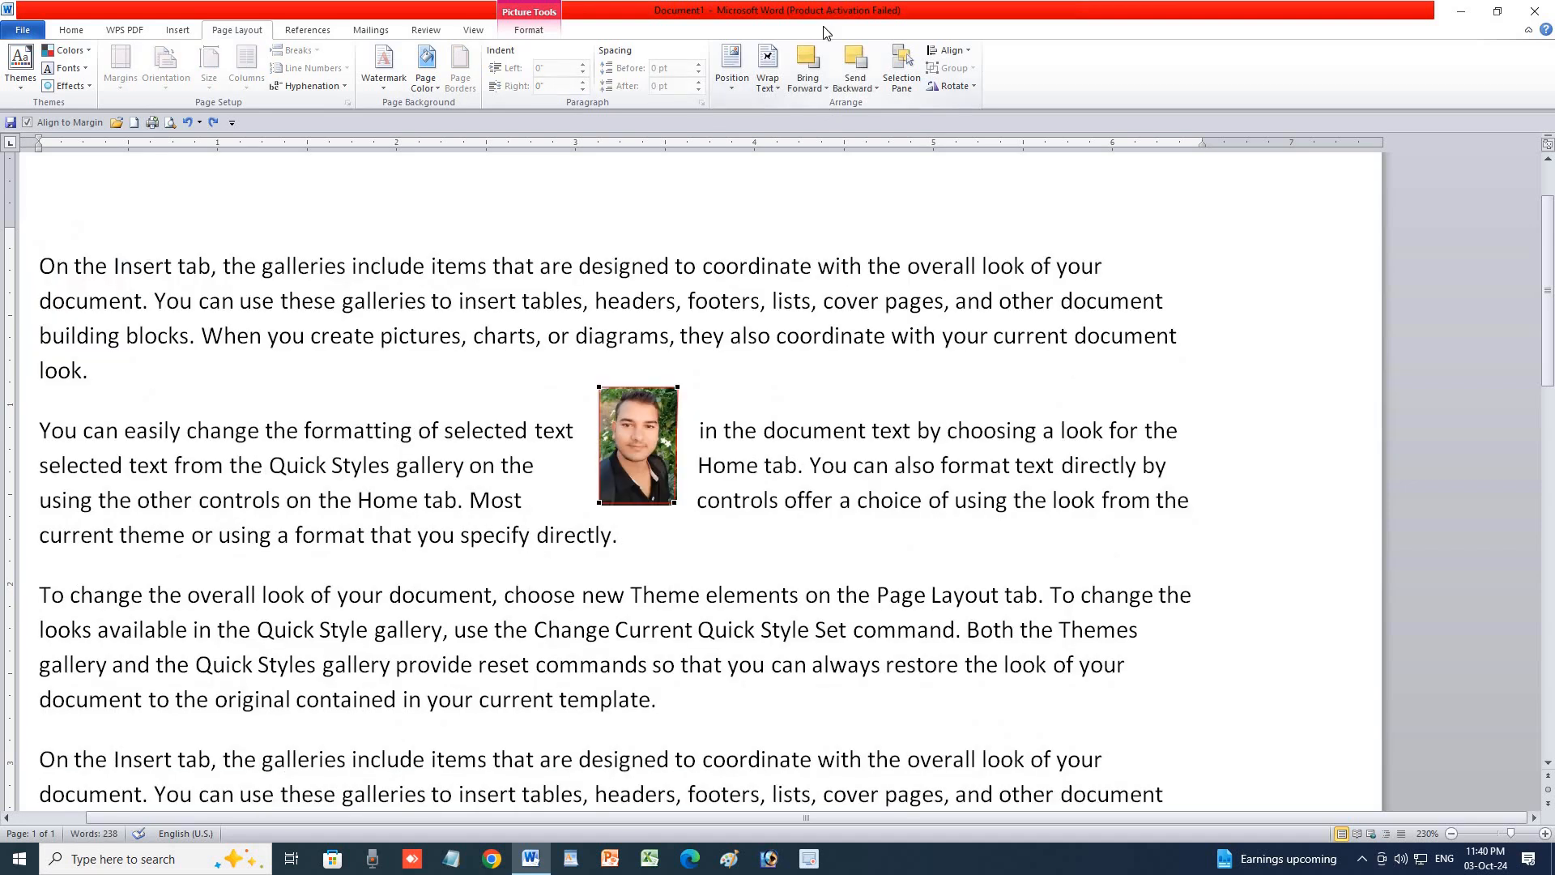
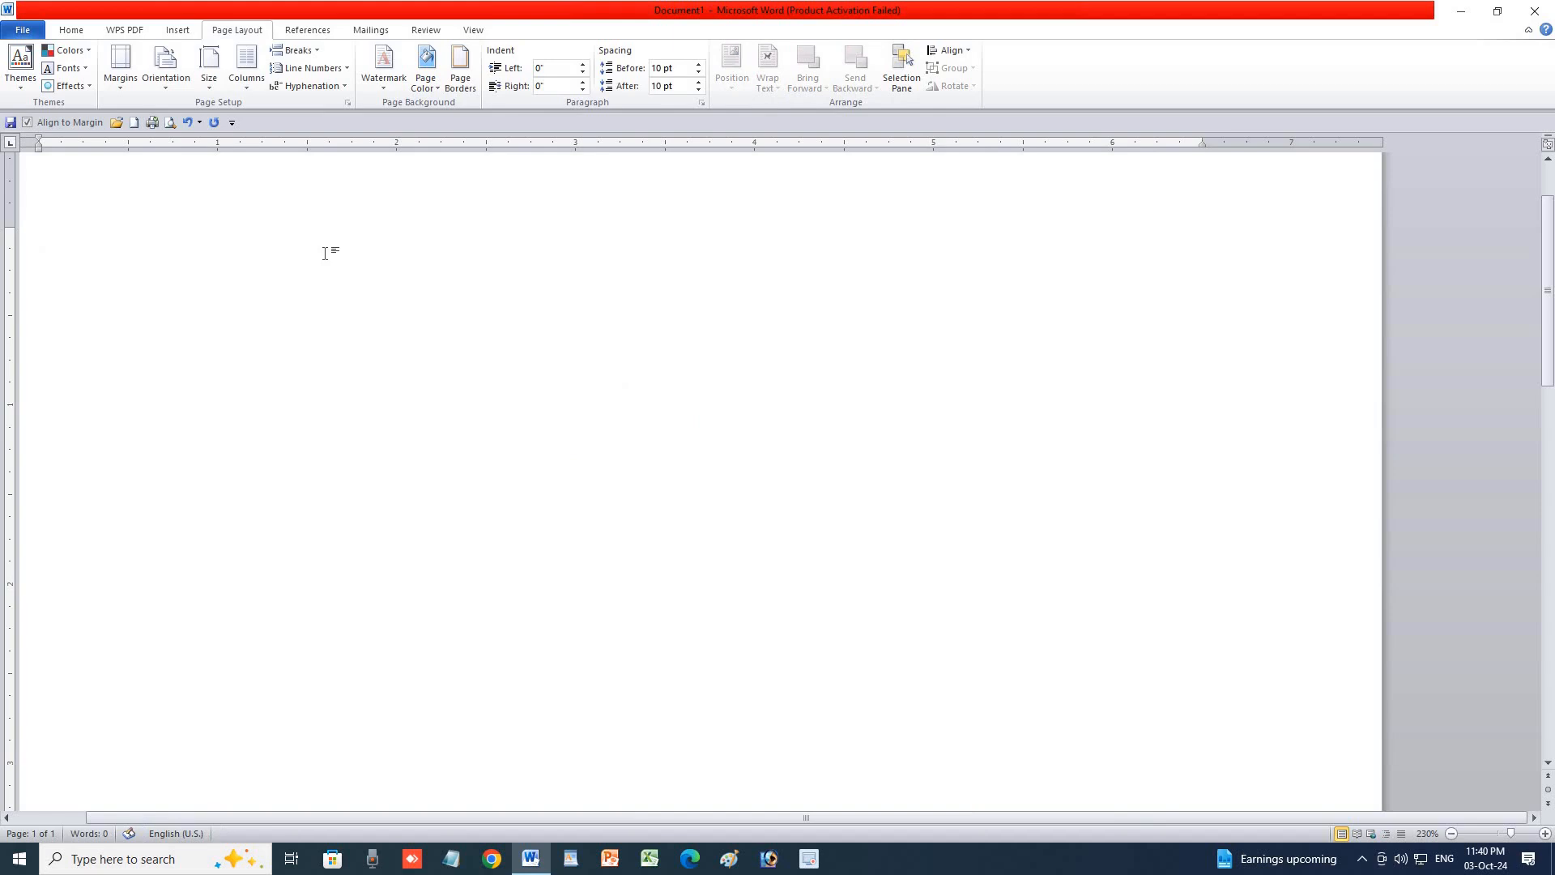
Draw a blue rectangle in the middle of the page.
{"action": "left_click", "coordinate": [178, 30]}
{"action": "left_click", "coordinate": [238, 69]}
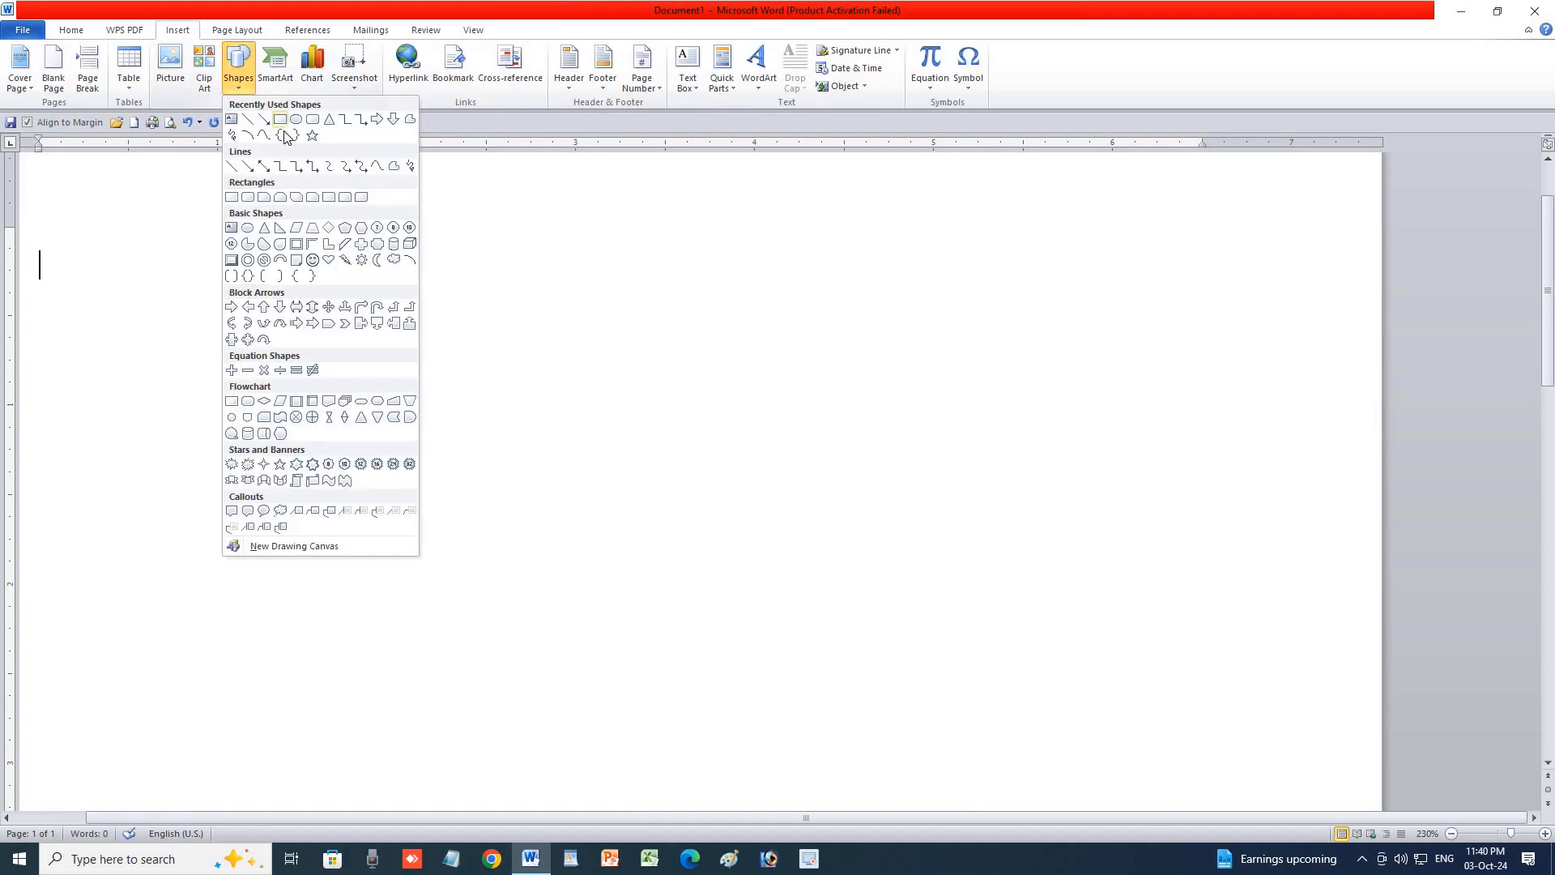
{"action": "left_click", "coordinate": [396, 355]}
{"action": "left_click_drag", "start_coordinate": [343, 326], "coordinate": [744, 603]}
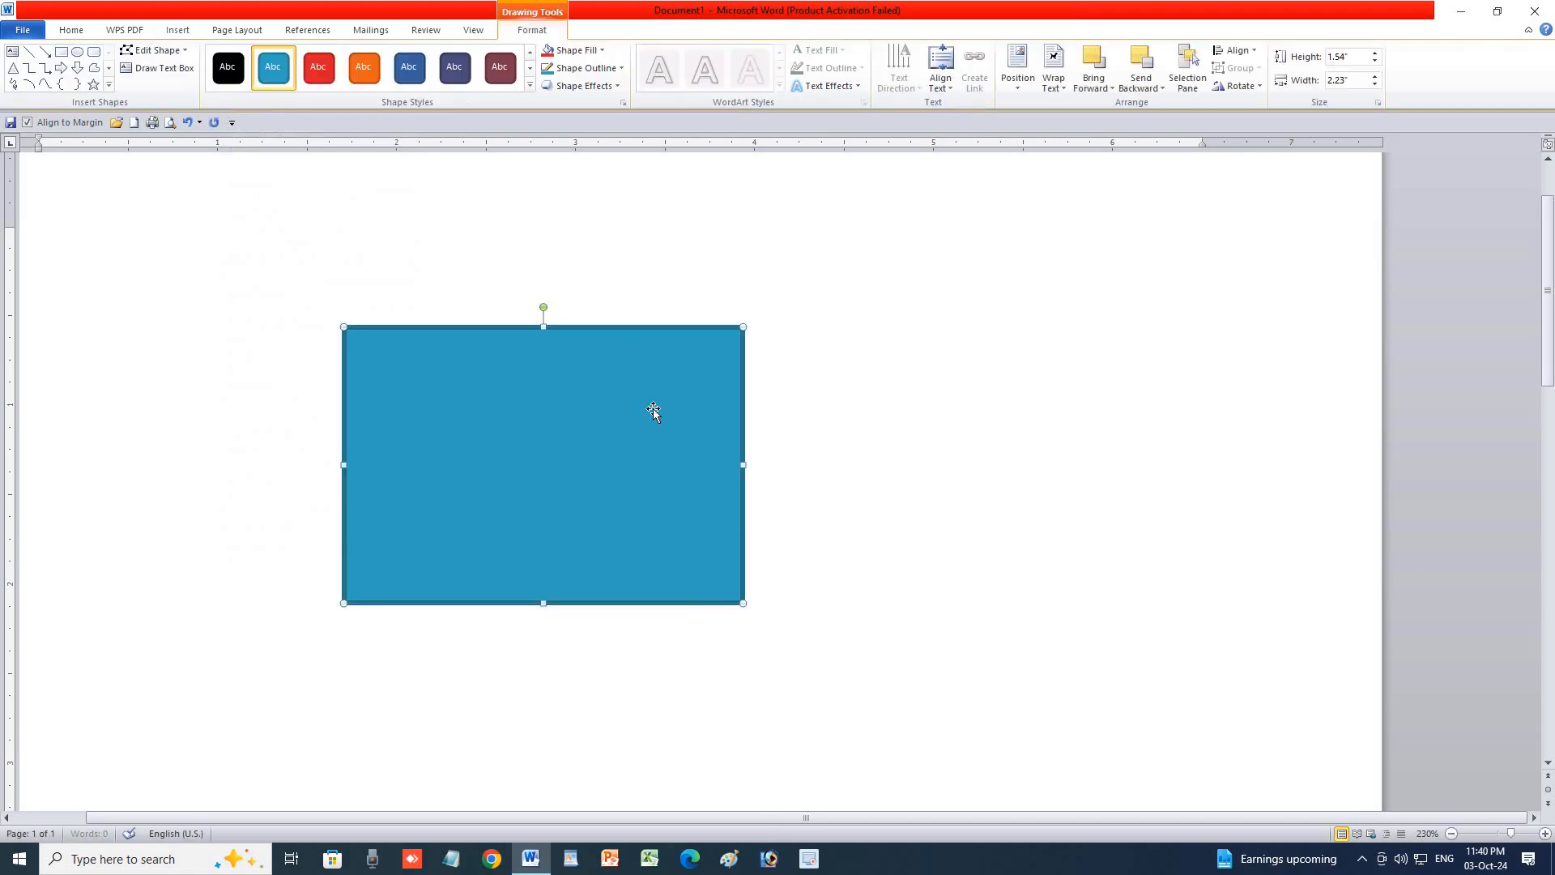
Add a rounded rectangle overlapping the rectangle's right side and colour it red.
{"action": "left_click", "coordinate": [93, 54]}
{"action": "left_click_drag", "start_coordinate": [636, 262], "coordinate": [959, 670]}
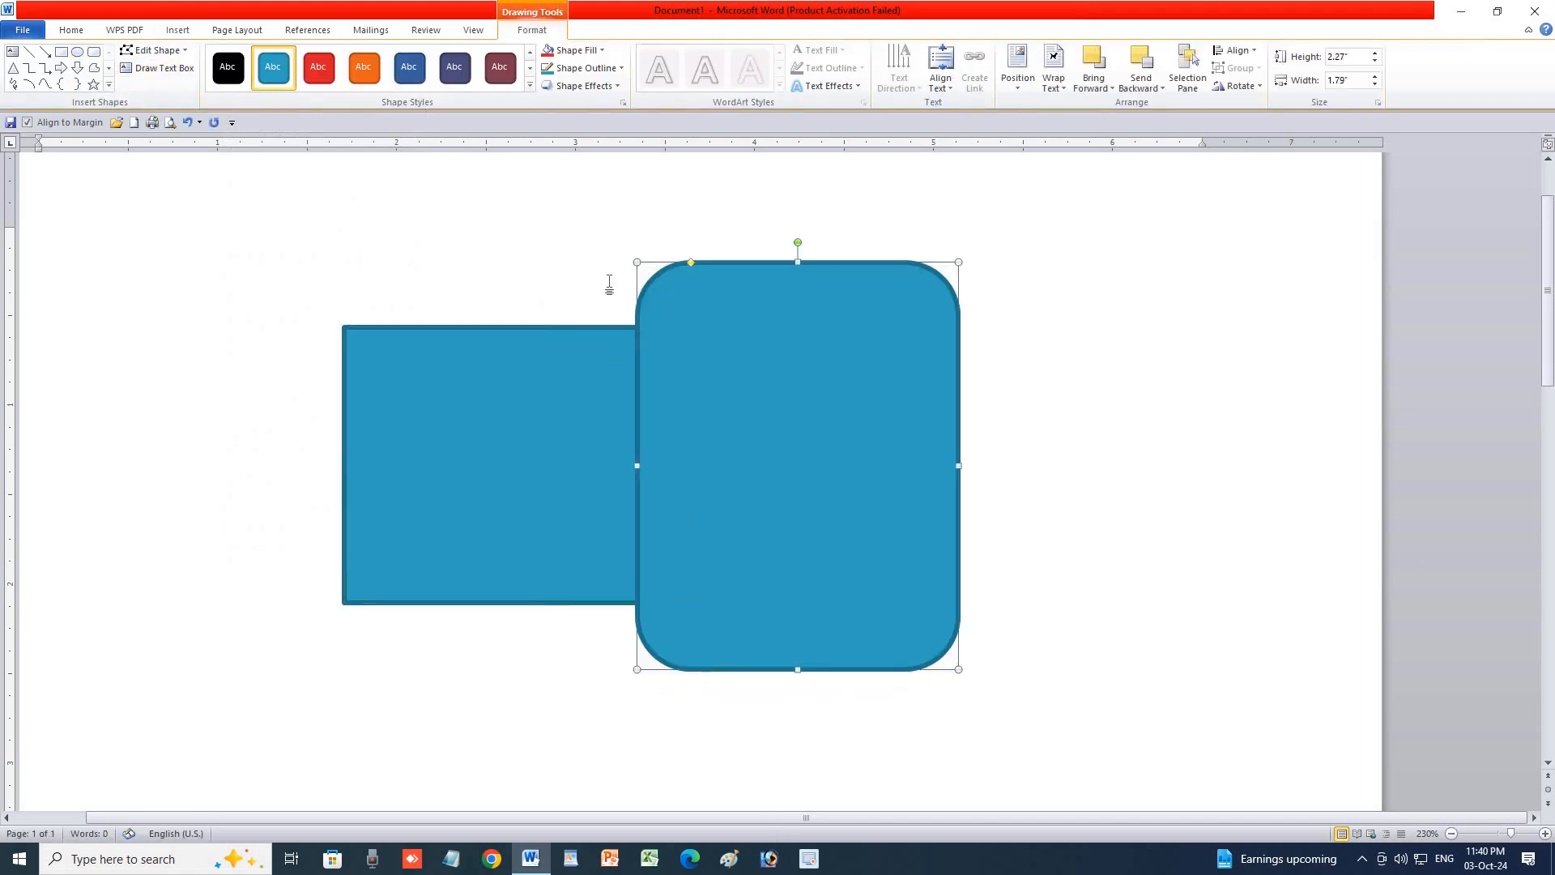
{"action": "left_click", "coordinate": [319, 66]}
{"action": "left_click", "coordinate": [1179, 448]}
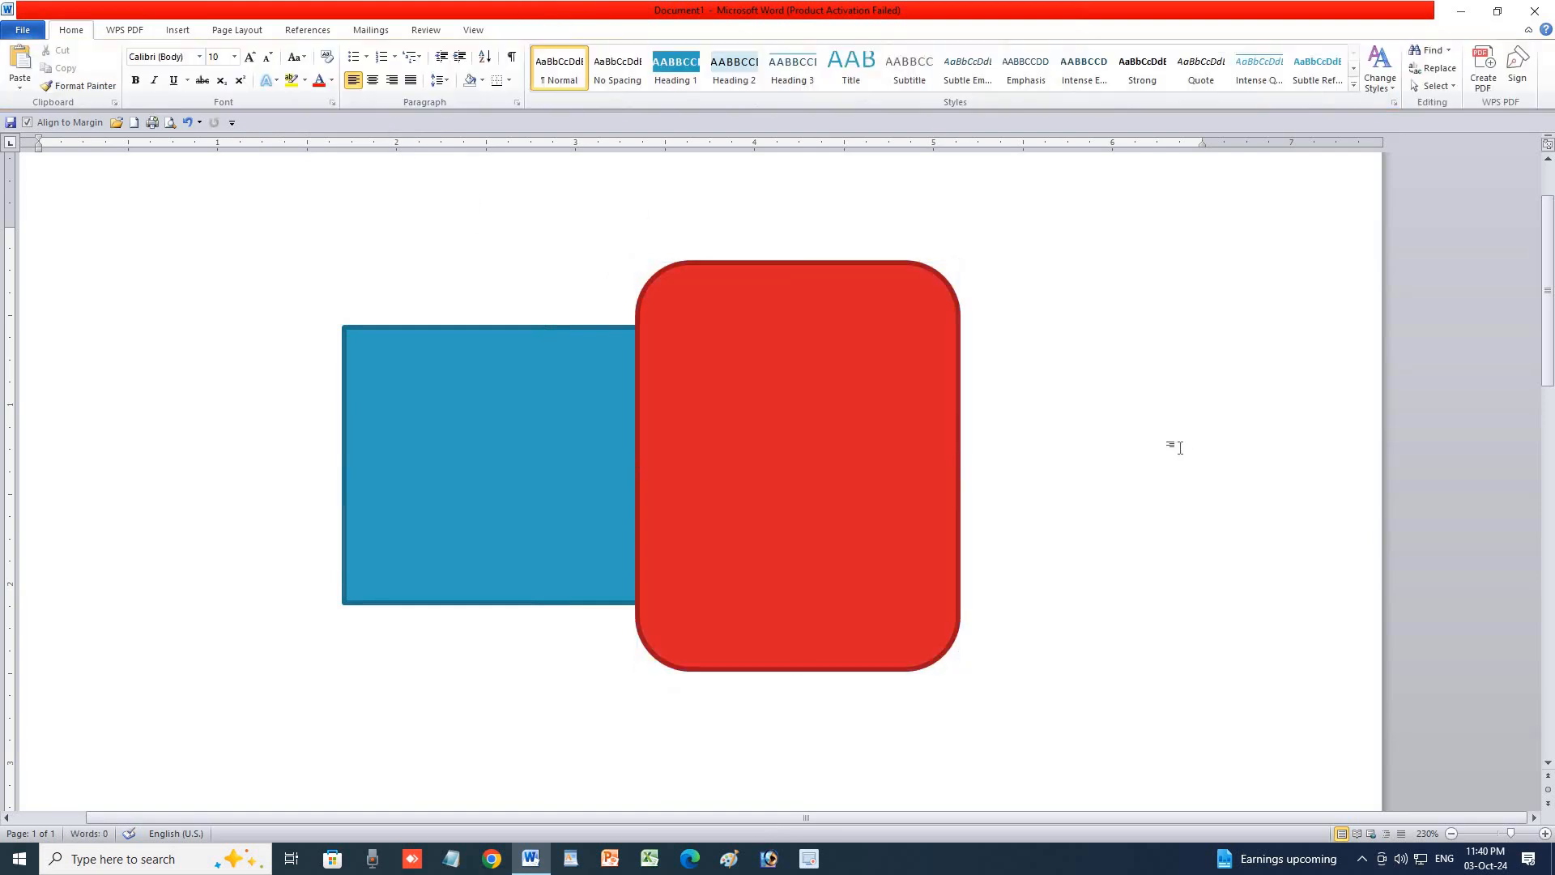
{"action": "left_click", "coordinate": [903, 406]}
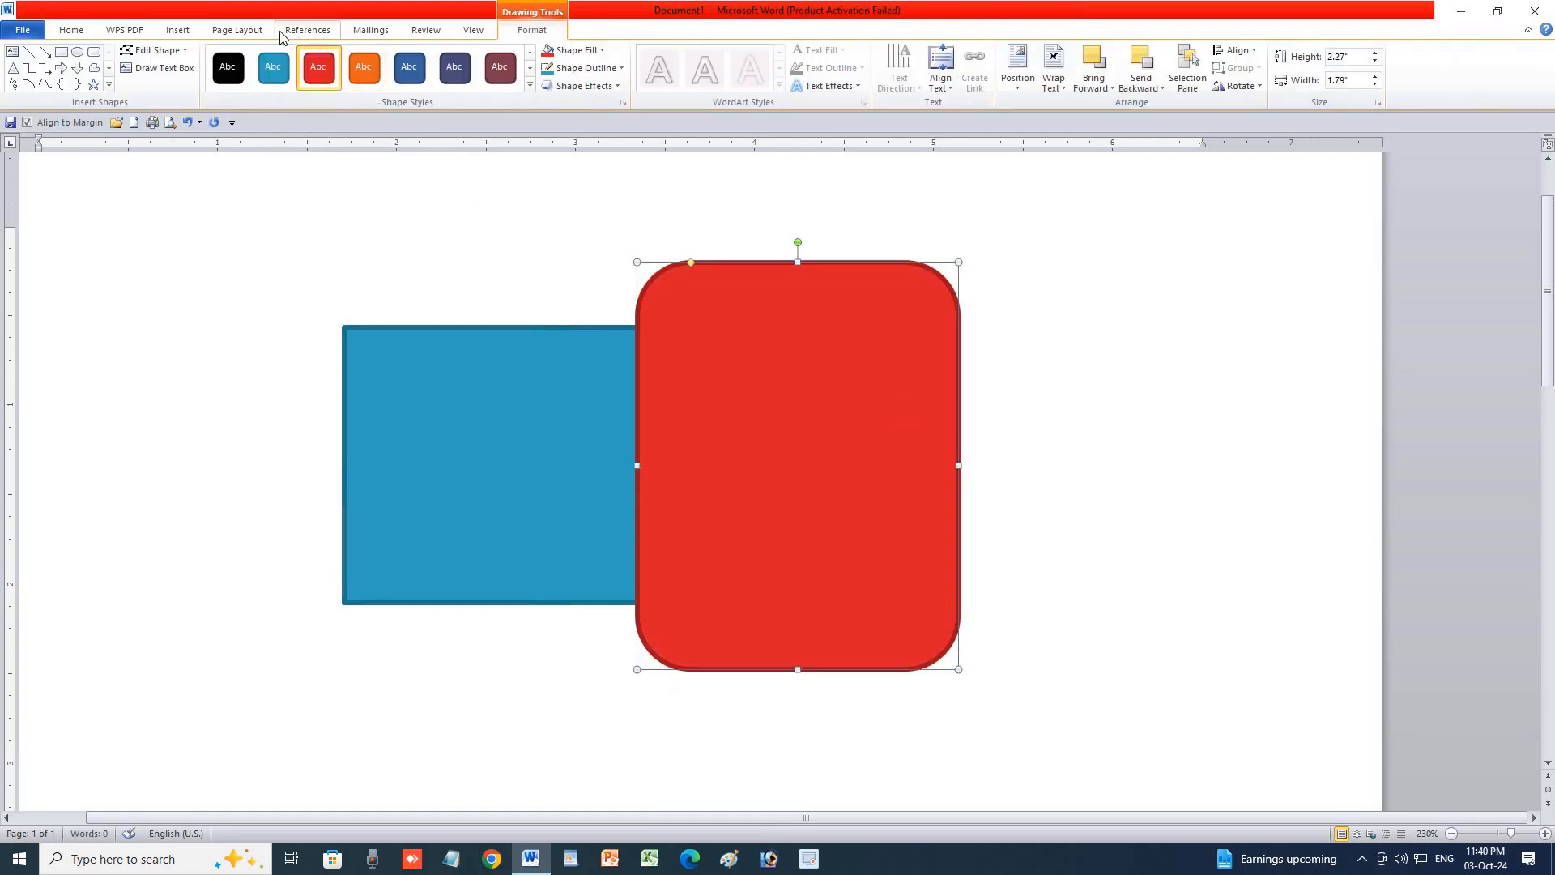
{"action": "left_click", "coordinate": [236, 30]}
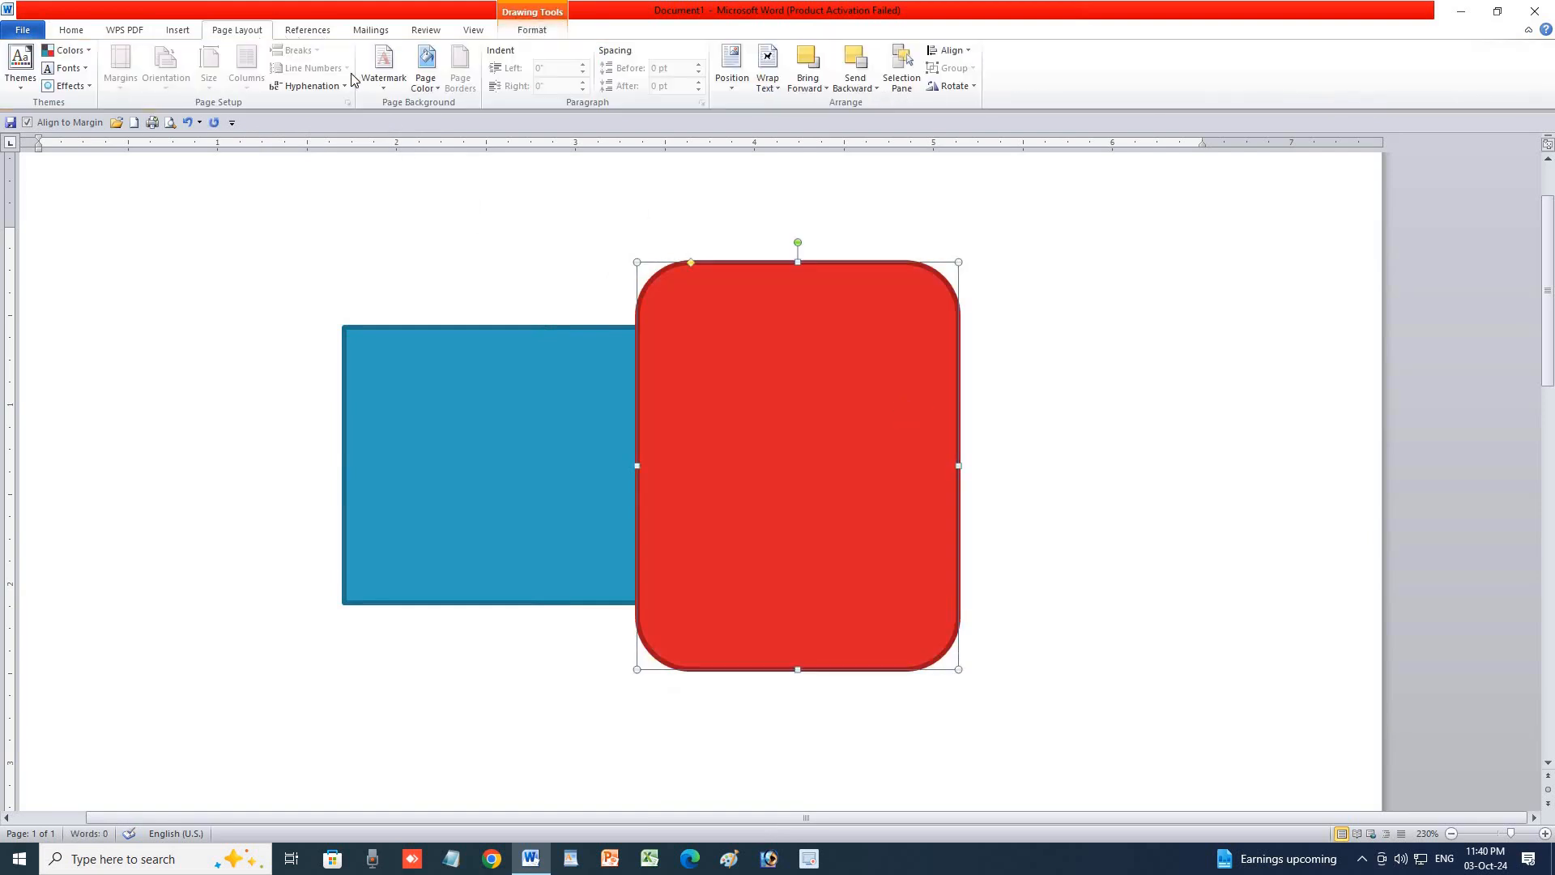
{"action": "left_click", "coordinate": [825, 89]}
{"action": "left_click", "coordinate": [834, 105]}
{"action": "left_click", "coordinate": [818, 84]}
{"action": "left_click", "coordinate": [825, 123]}
{"action": "left_click", "coordinate": [826, 88]}
{"action": "left_click", "coordinate": [830, 141]}
{"action": "left_click", "coordinate": [814, 86]}
{"action": "left_click", "coordinate": [819, 85]}
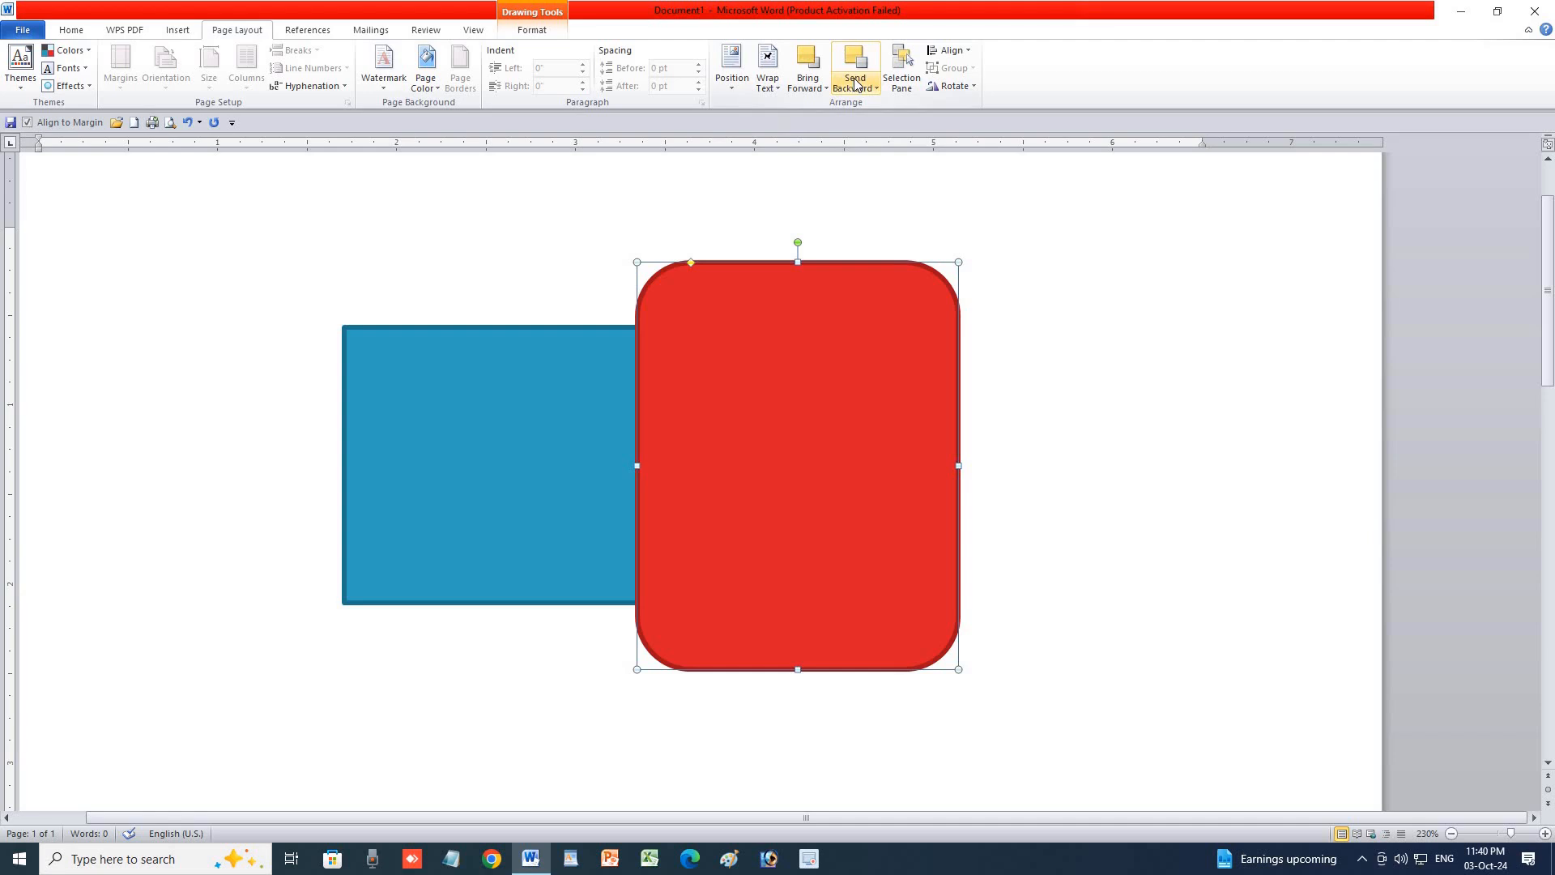
{"action": "left_click", "coordinate": [857, 65]}
{"action": "left_click", "coordinate": [813, 64]}
{"action": "left_click", "coordinate": [857, 72]}
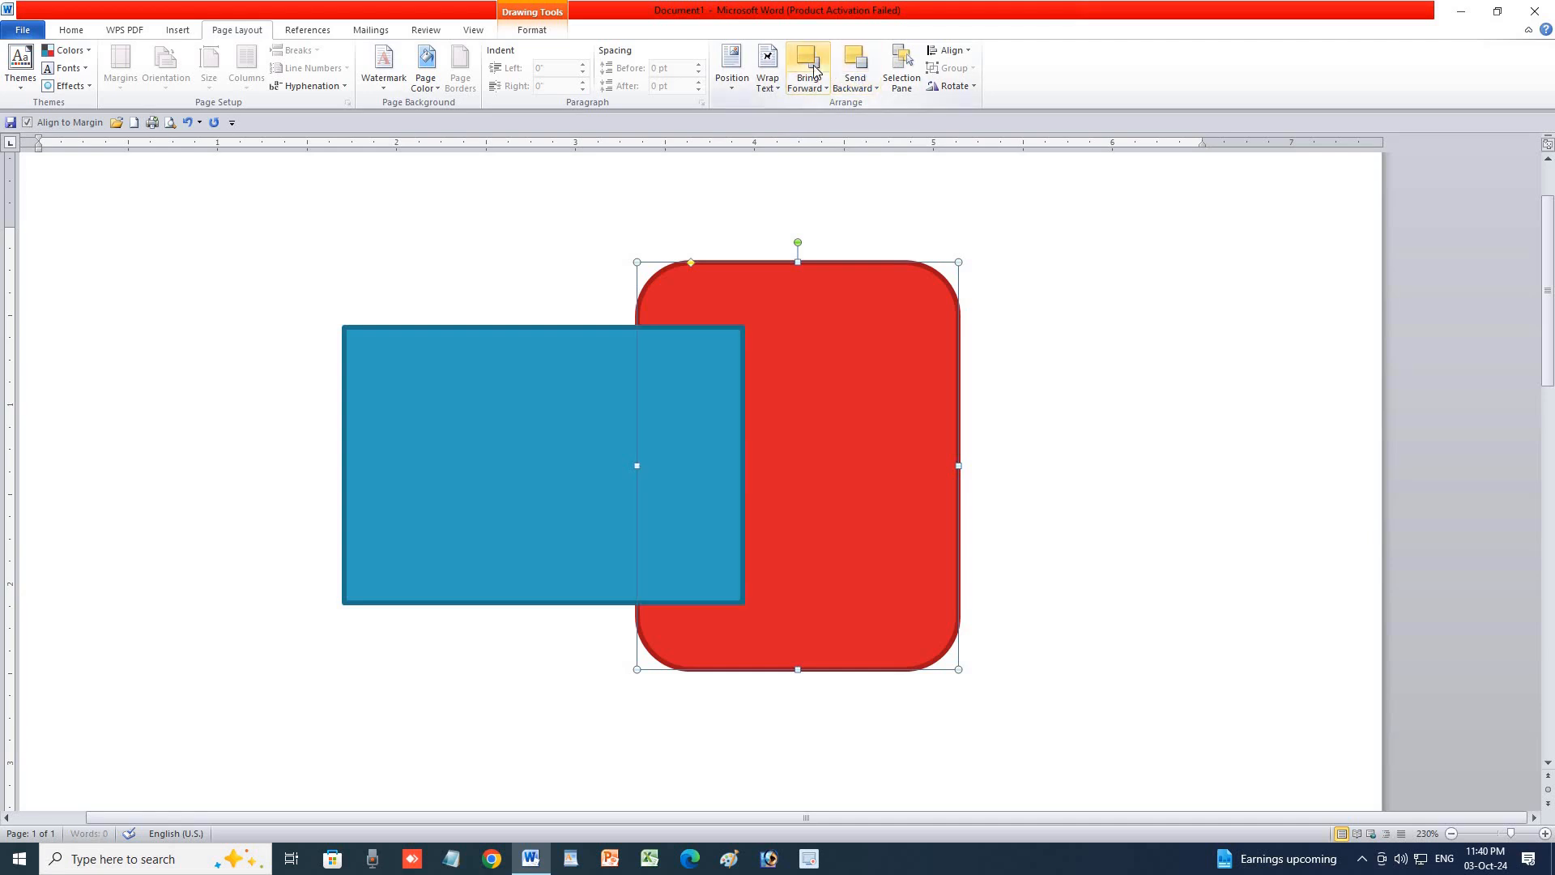
{"action": "left_click", "coordinate": [810, 65]}
{"action": "left_click", "coordinate": [856, 69]}
{"action": "left_click", "coordinate": [810, 65]}
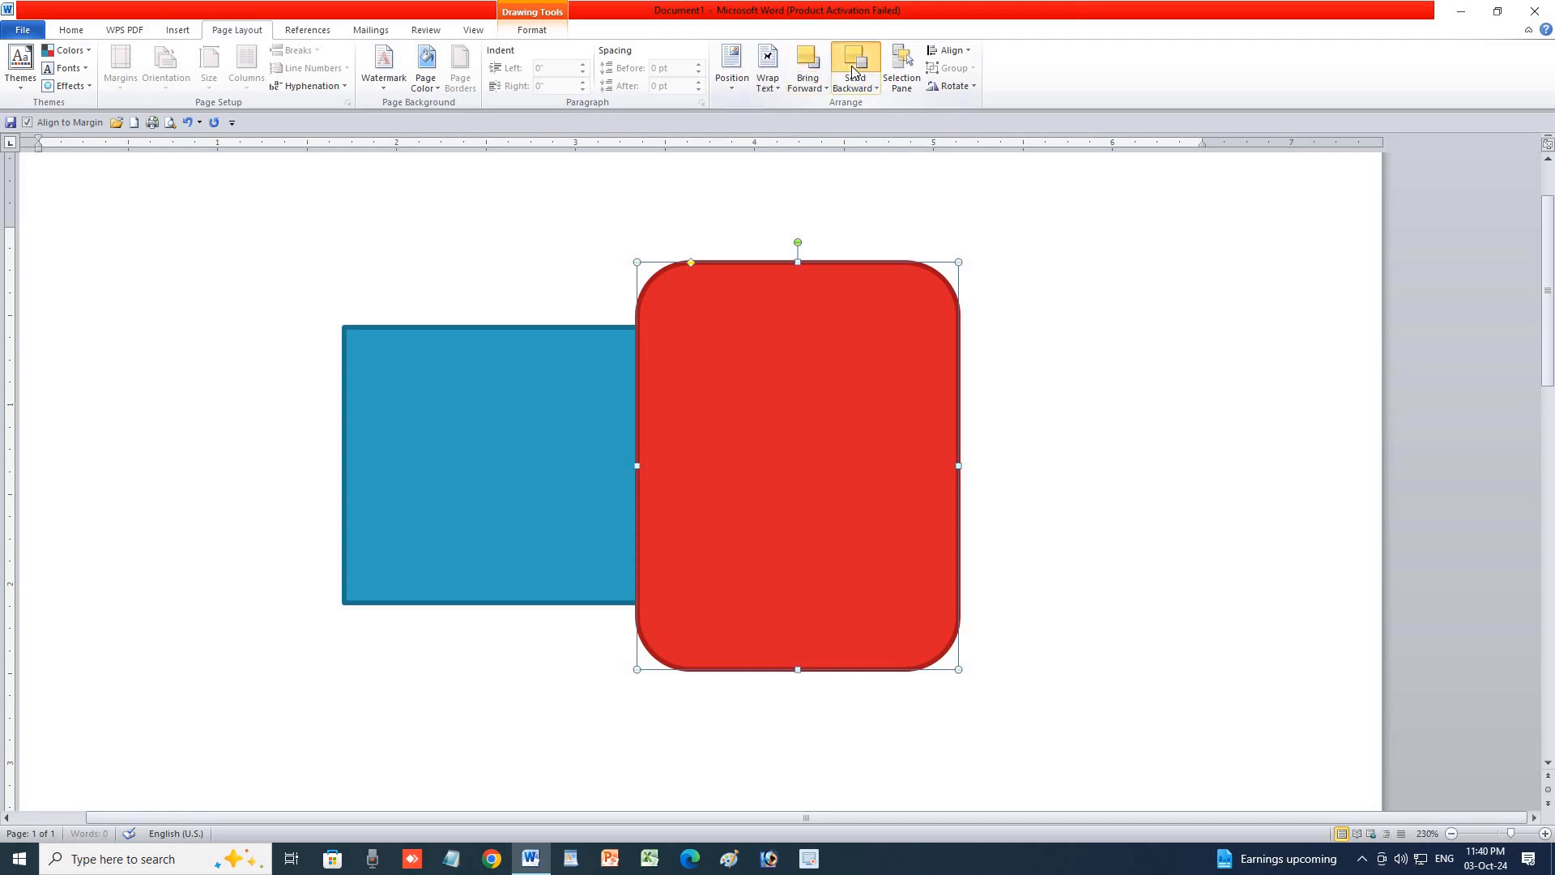
{"action": "left_click", "coordinate": [853, 70]}
{"action": "left_click", "coordinate": [810, 65]}
{"action": "left_click", "coordinate": [857, 71]}
{"action": "left_click", "coordinate": [873, 87]}
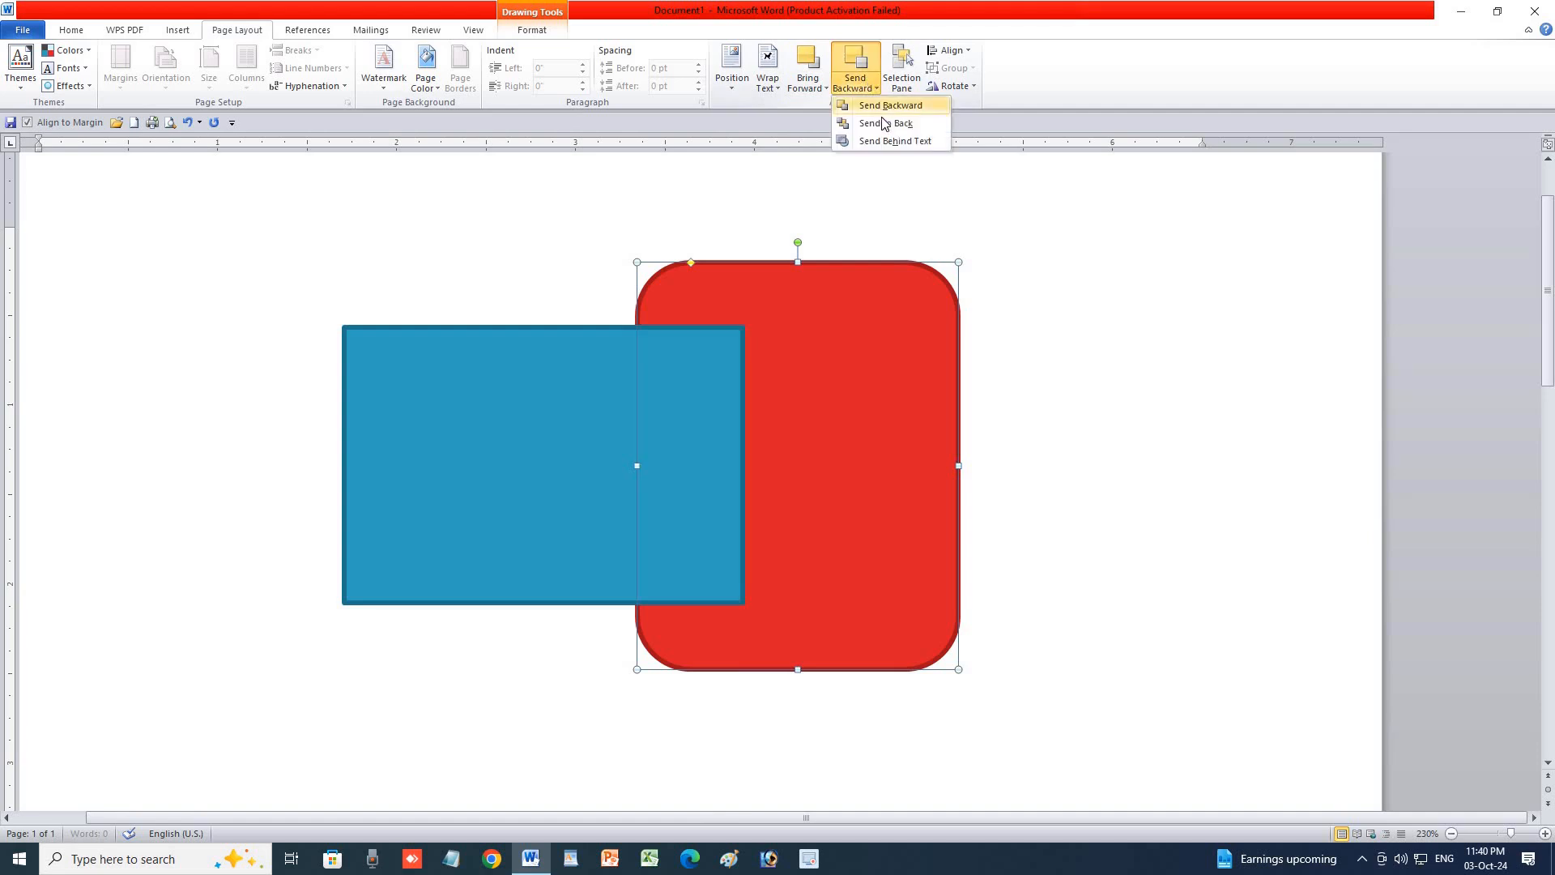
{"action": "left_click", "coordinate": [875, 88]}
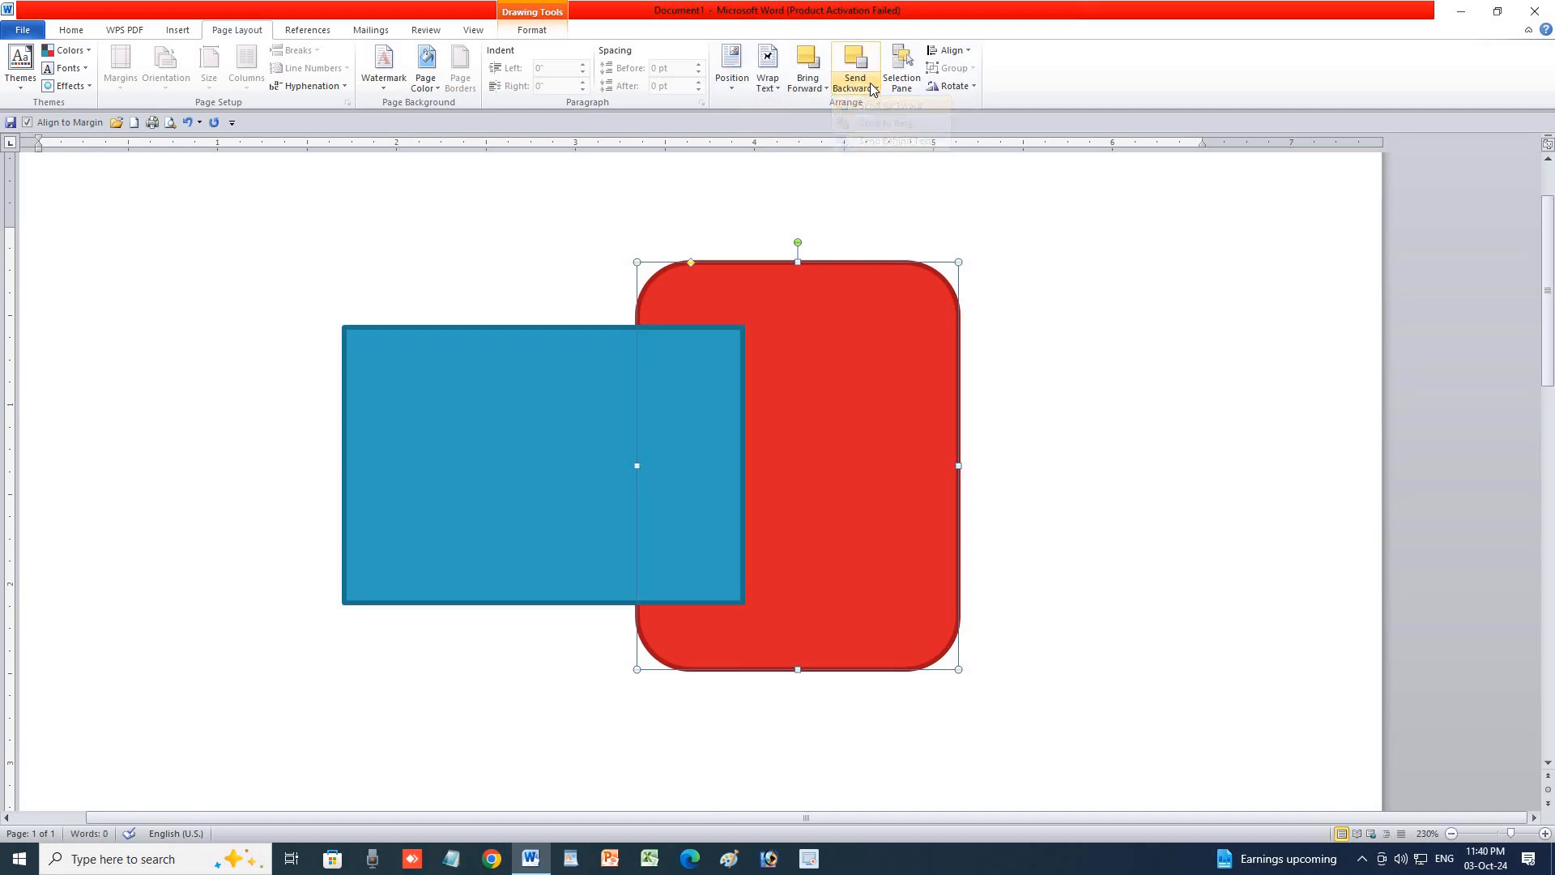
{"action": "left_click", "coordinate": [874, 88]}
{"action": "left_click", "coordinate": [875, 140]}
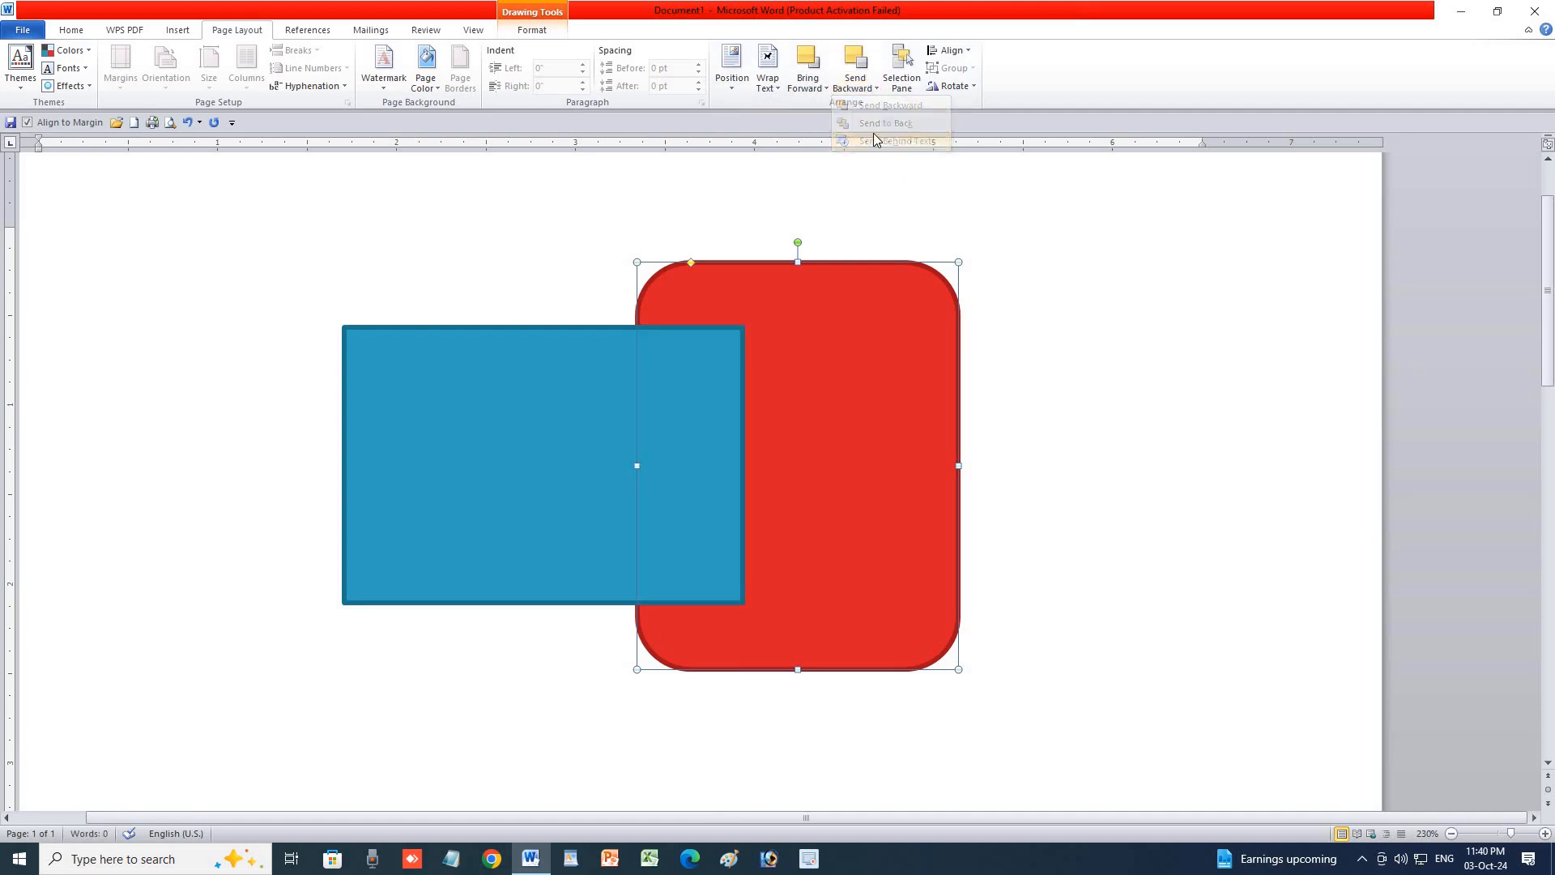
{"action": "left_click", "coordinate": [615, 394]}
{"action": "left_click", "coordinate": [827, 81]}
{"action": "left_click", "coordinate": [856, 68]}
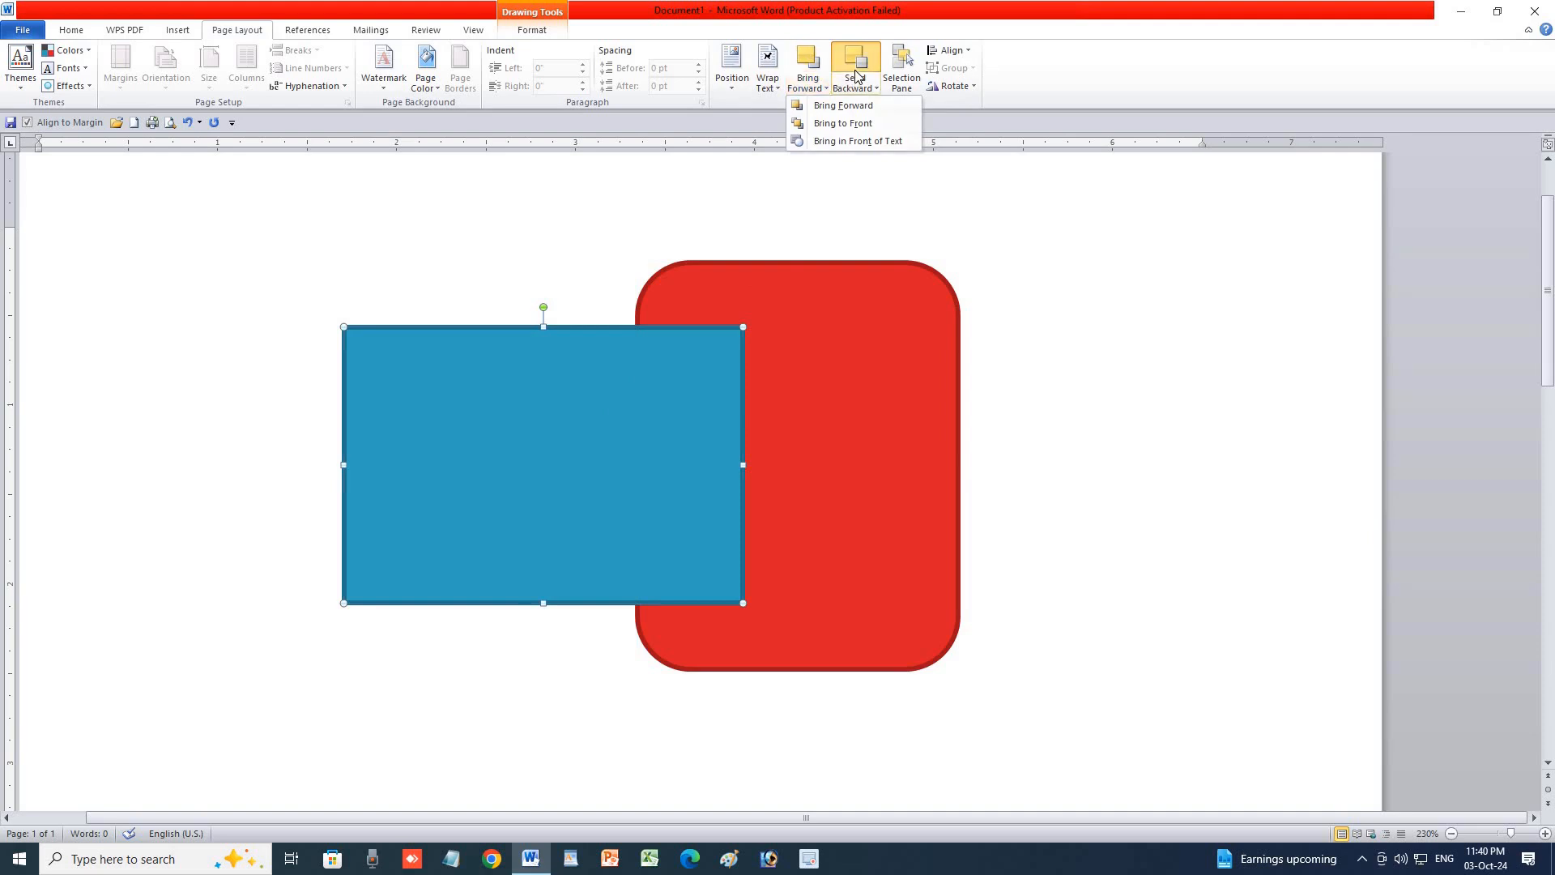
{"action": "left_click", "coordinate": [813, 85]}
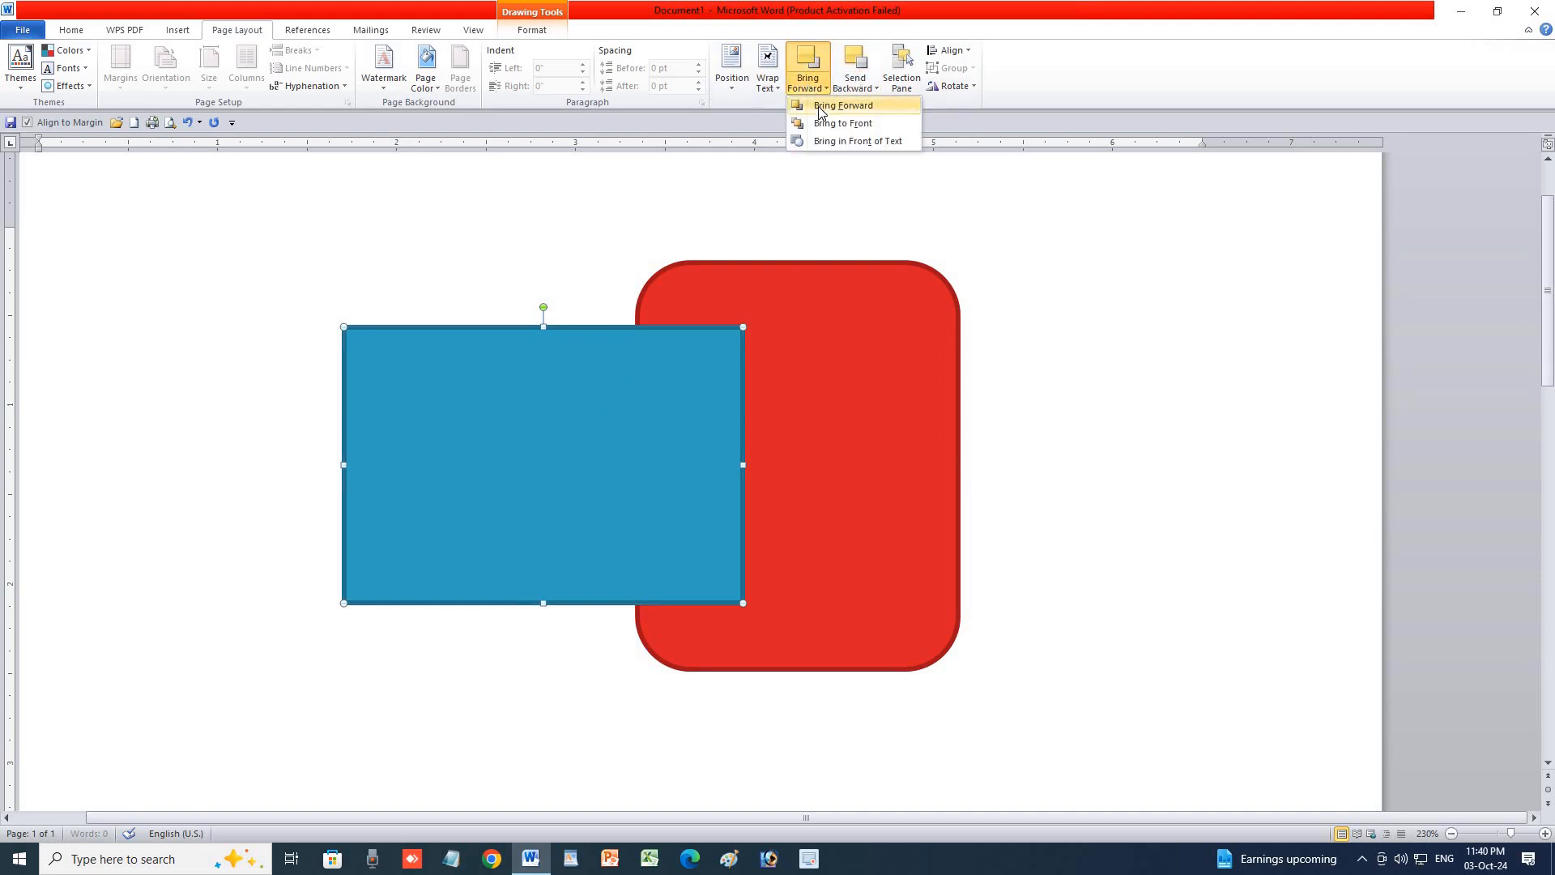
{"action": "left_click", "coordinate": [857, 85]}
{"action": "left_click", "coordinate": [883, 105]}
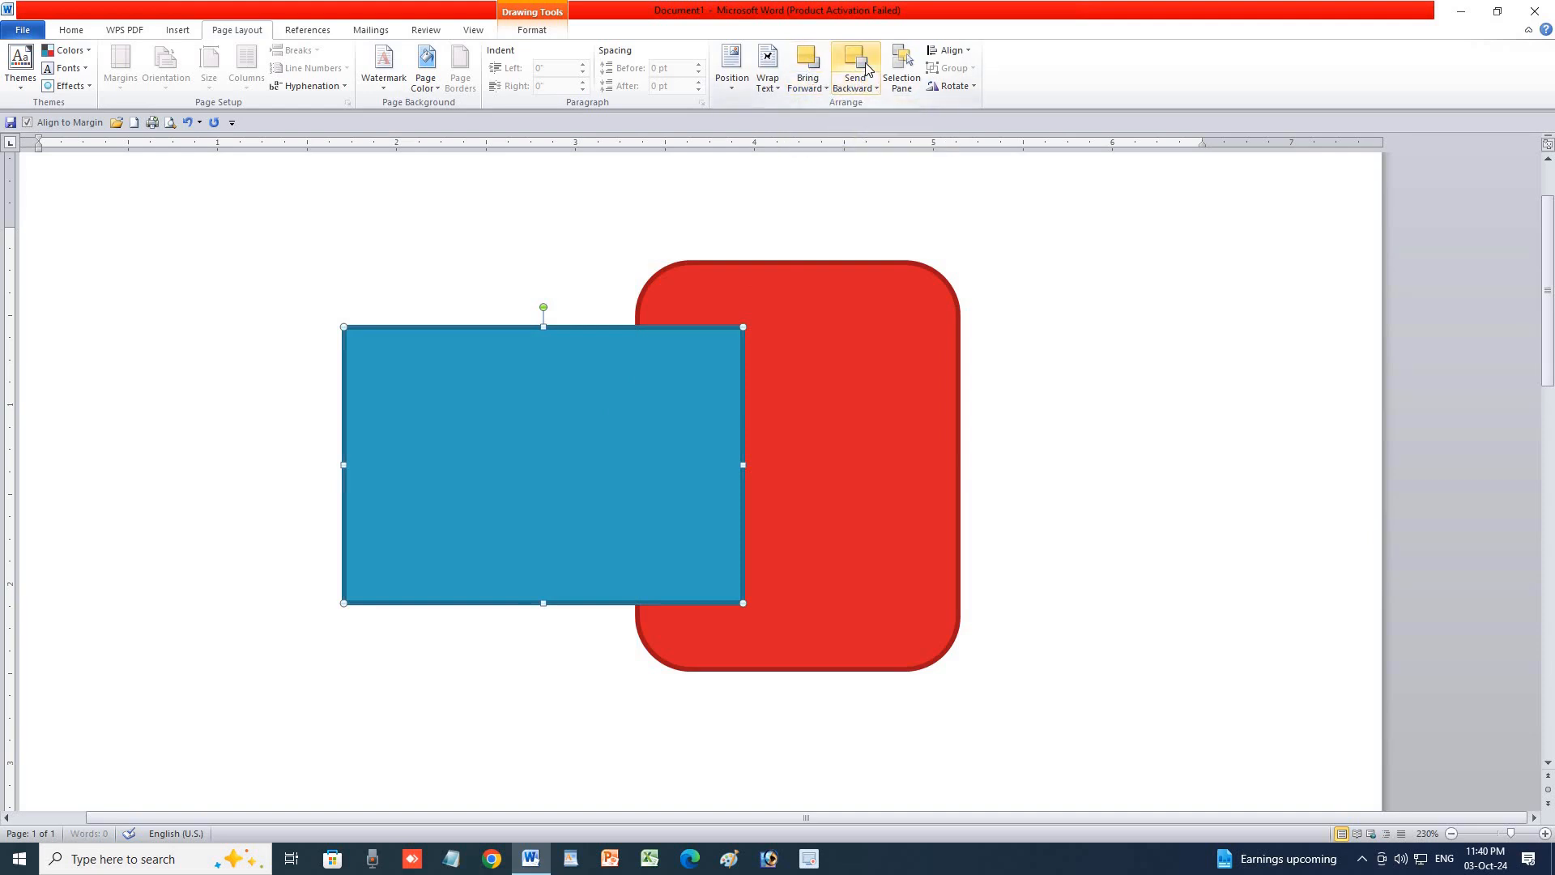
{"action": "left_click", "coordinate": [813, 85]}
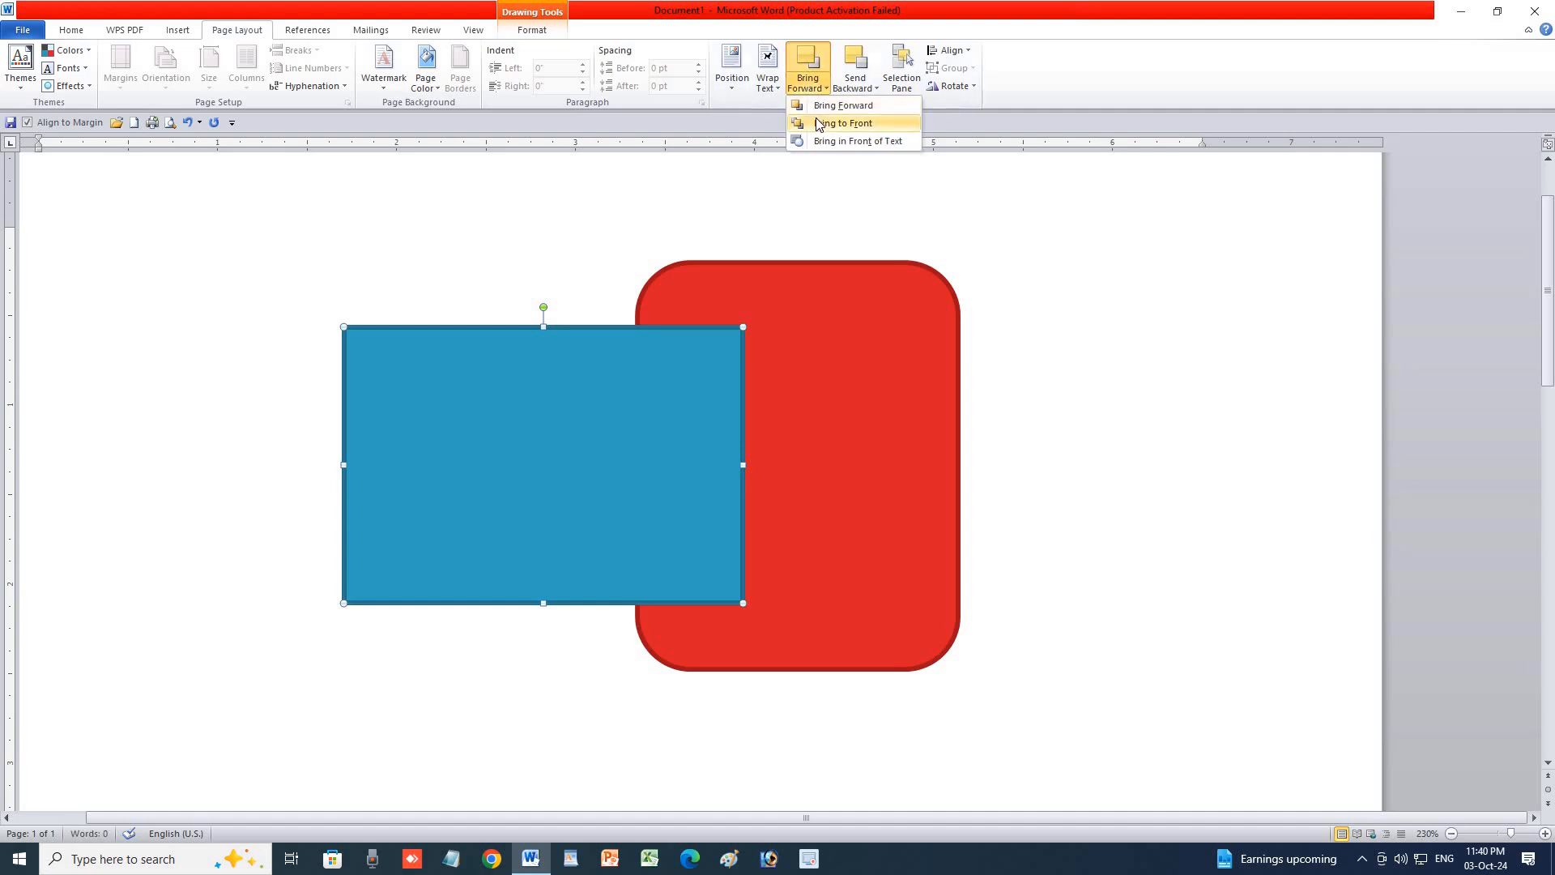
{"action": "left_click", "coordinate": [856, 84]}
{"action": "left_click", "coordinate": [866, 124]}
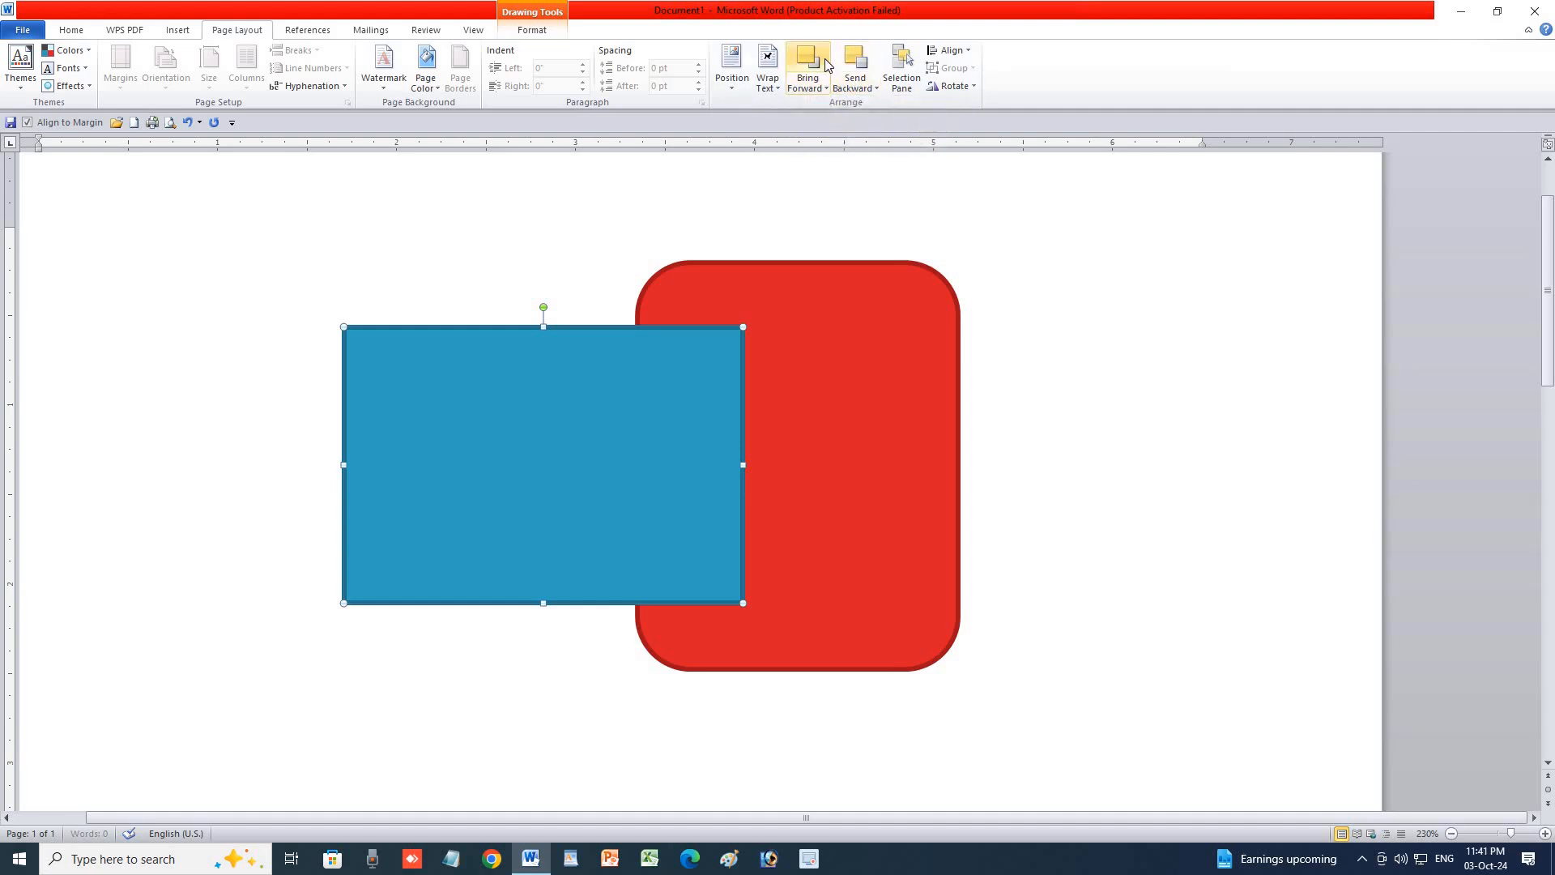
{"action": "left_click", "coordinate": [916, 285]}
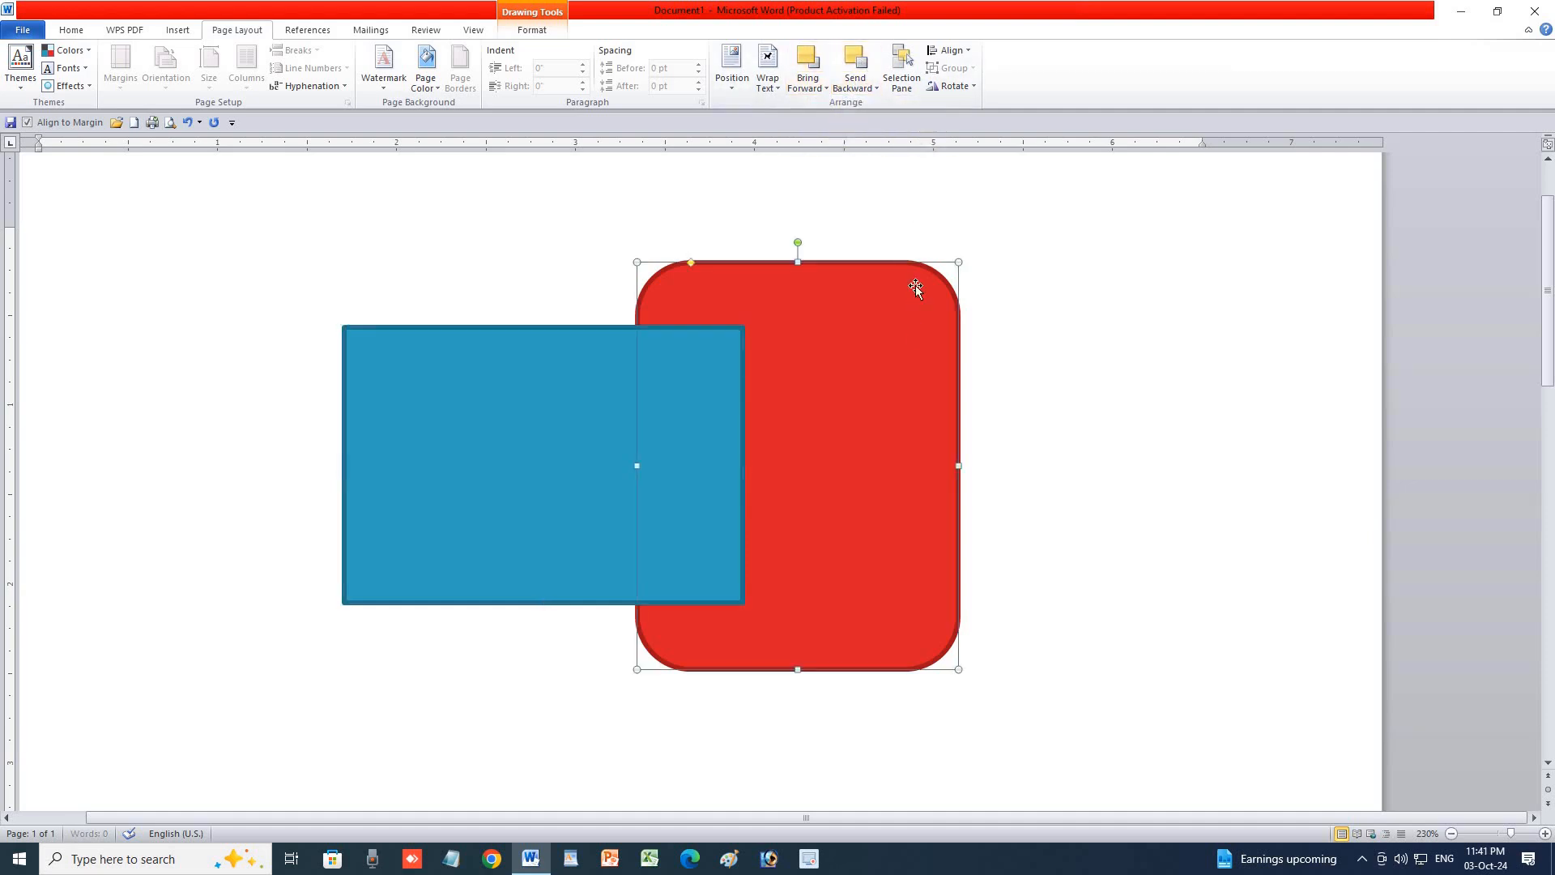
{"action": "left_click", "coordinate": [807, 88]}
{"action": "left_click", "coordinate": [837, 69]}
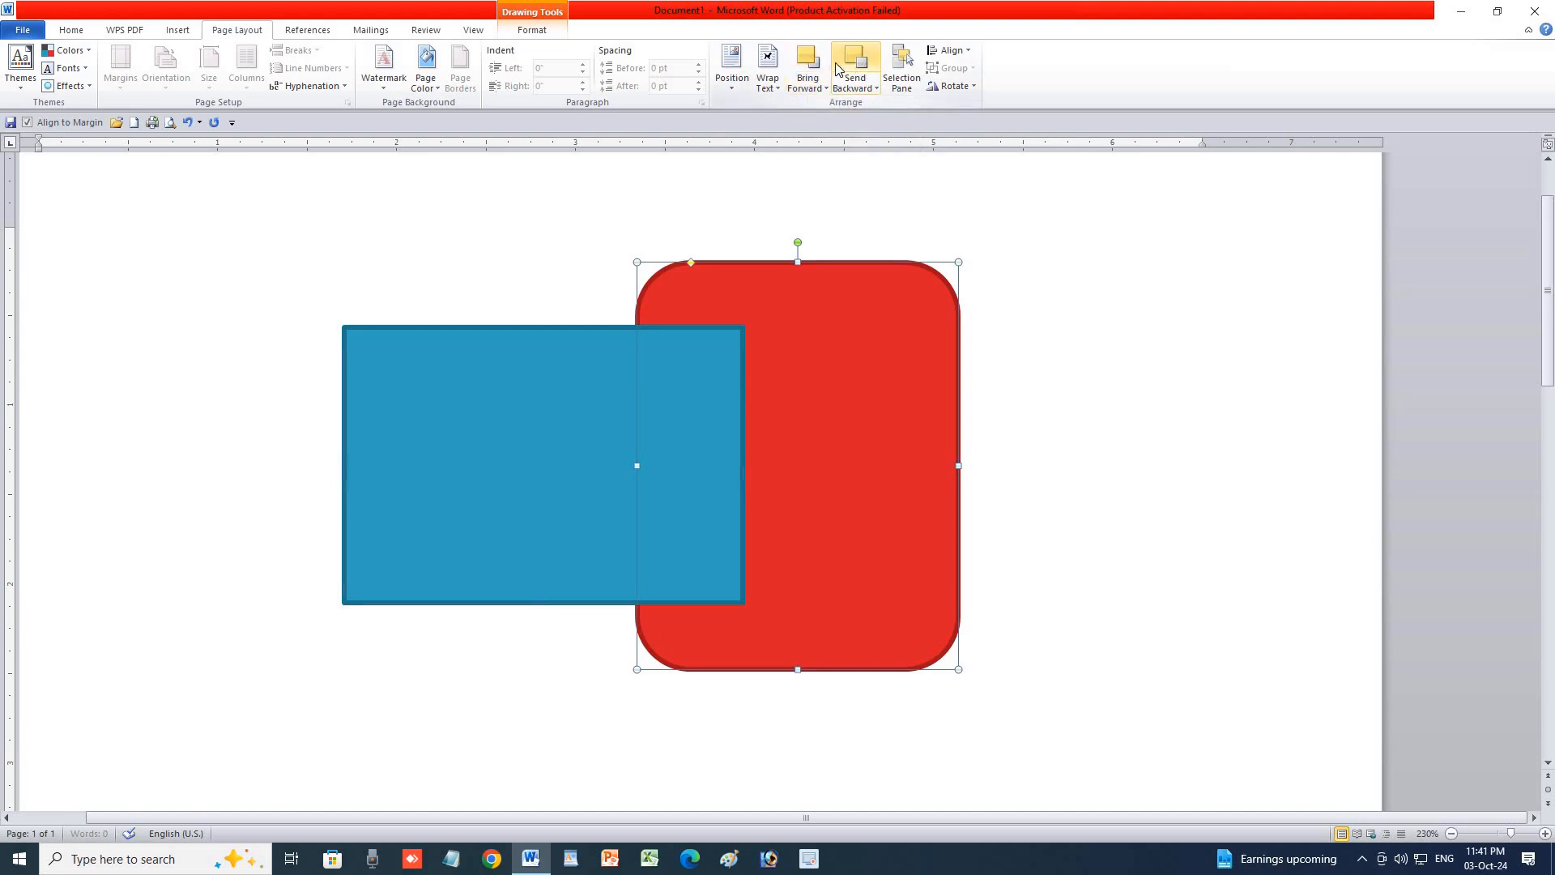
{"action": "left_click", "coordinate": [992, 327]}
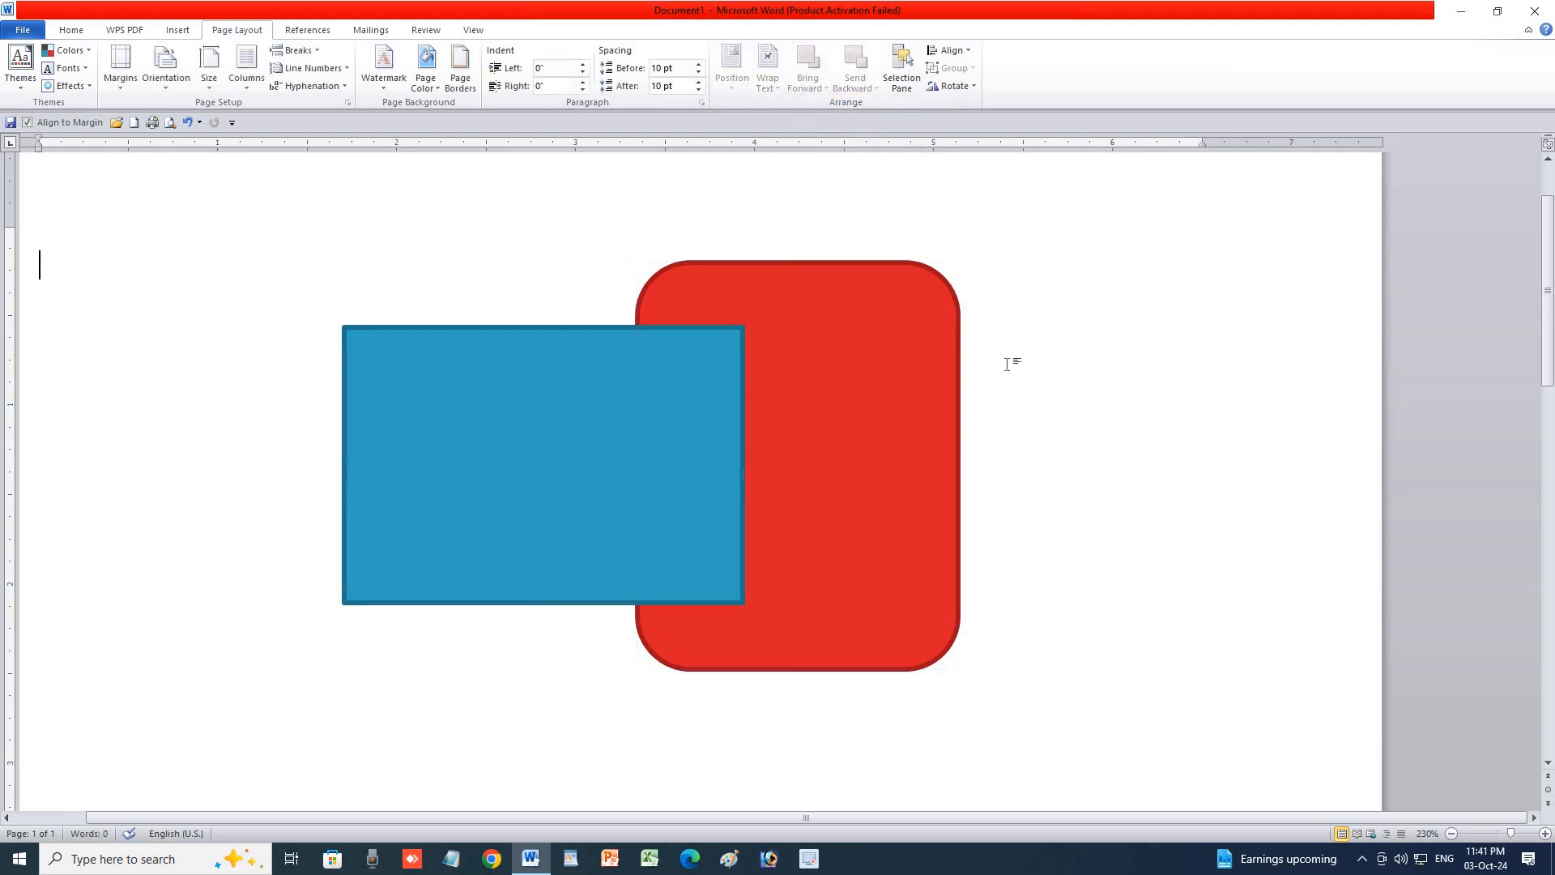
Undo the shapes, then insert the asp-removebg-preview photo and shrink it to 3.85 by 2.53 inches.
{"action": "key", "text": "ctrl+z"}
{"action": "key", "text": "ctrl+z"}
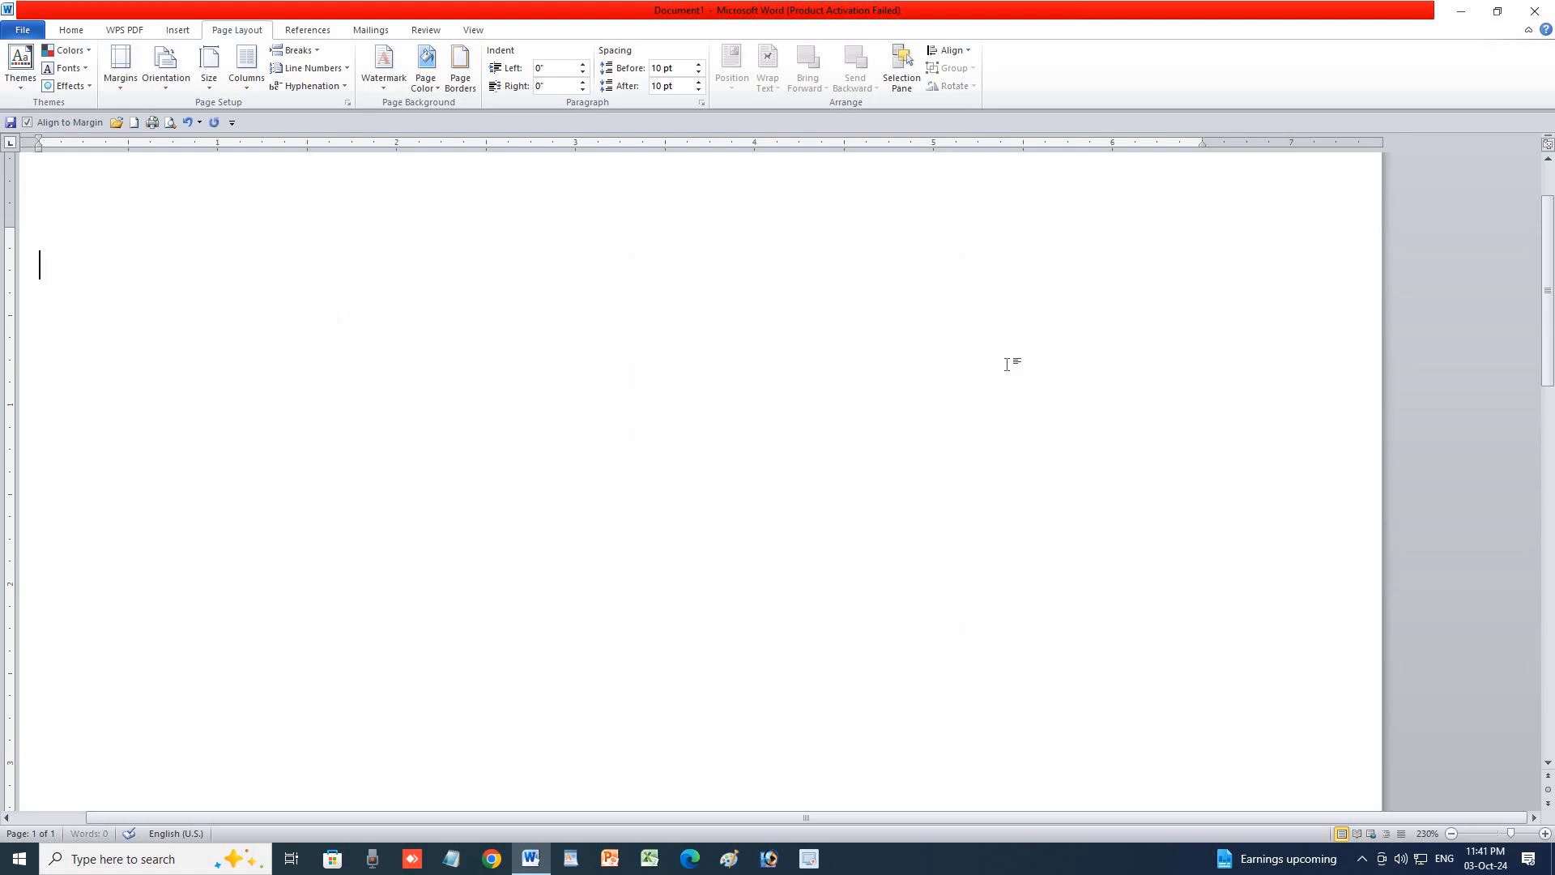
{"action": "left_click", "coordinate": [191, 31]}
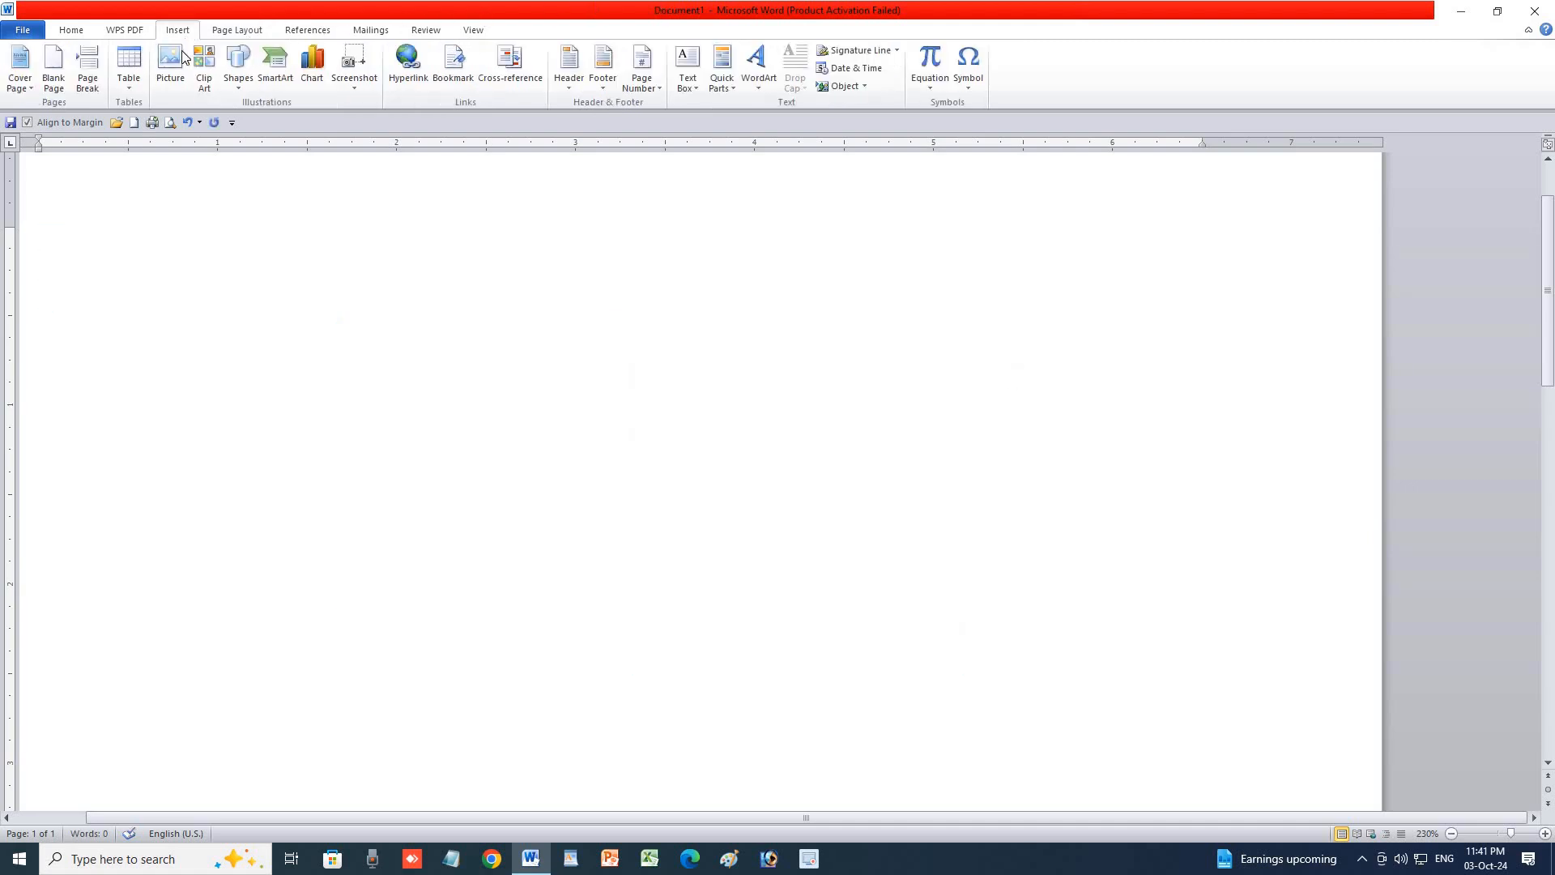
{"action": "left_click", "coordinate": [170, 61]}
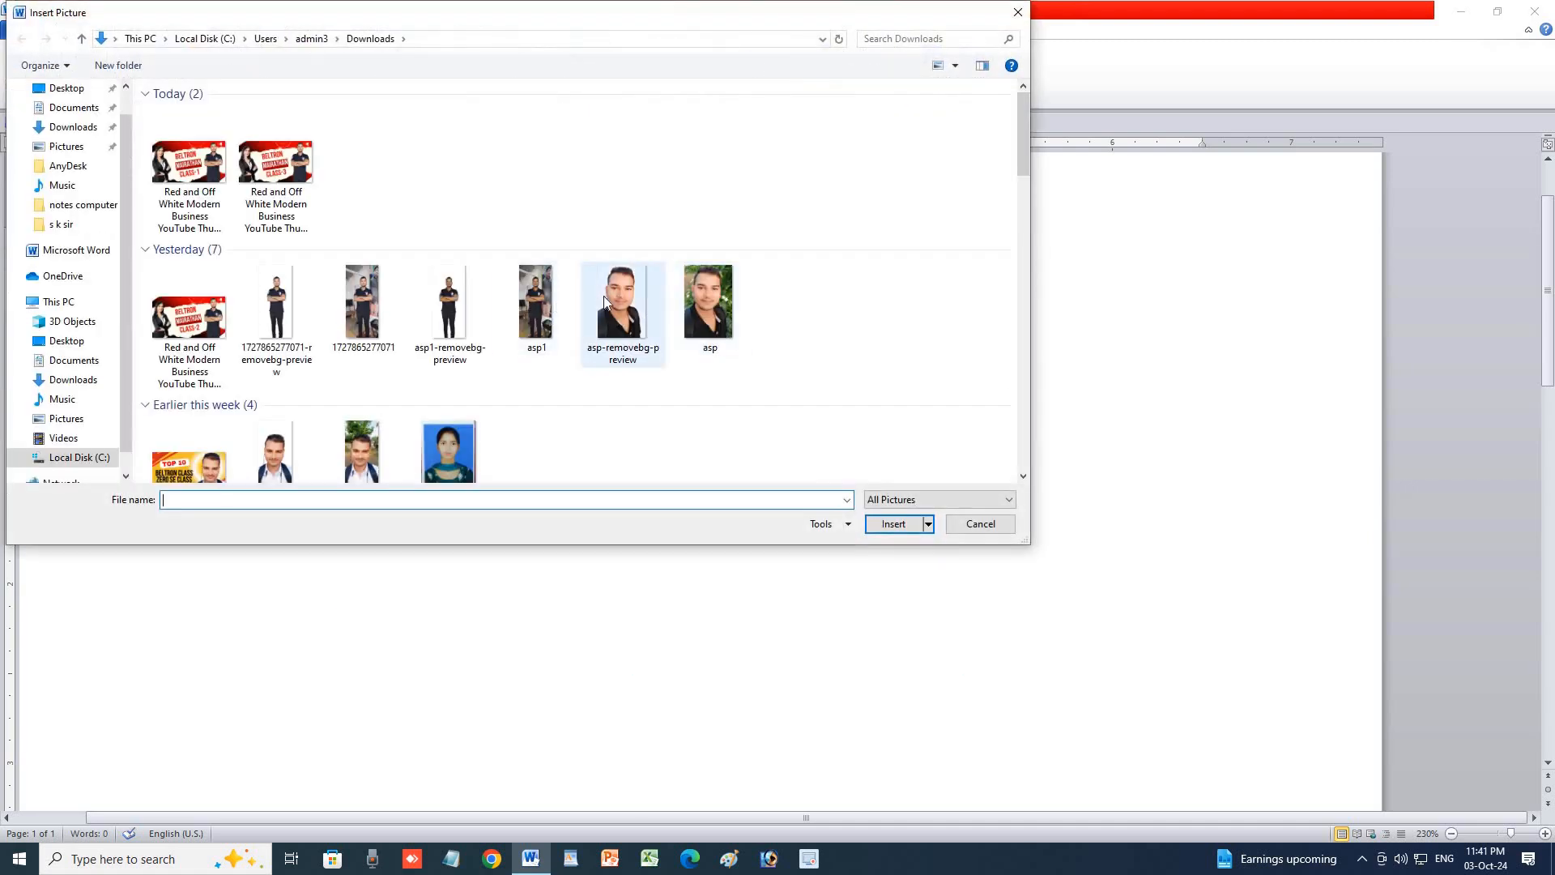
{"action": "double_click", "coordinate": [605, 295]}
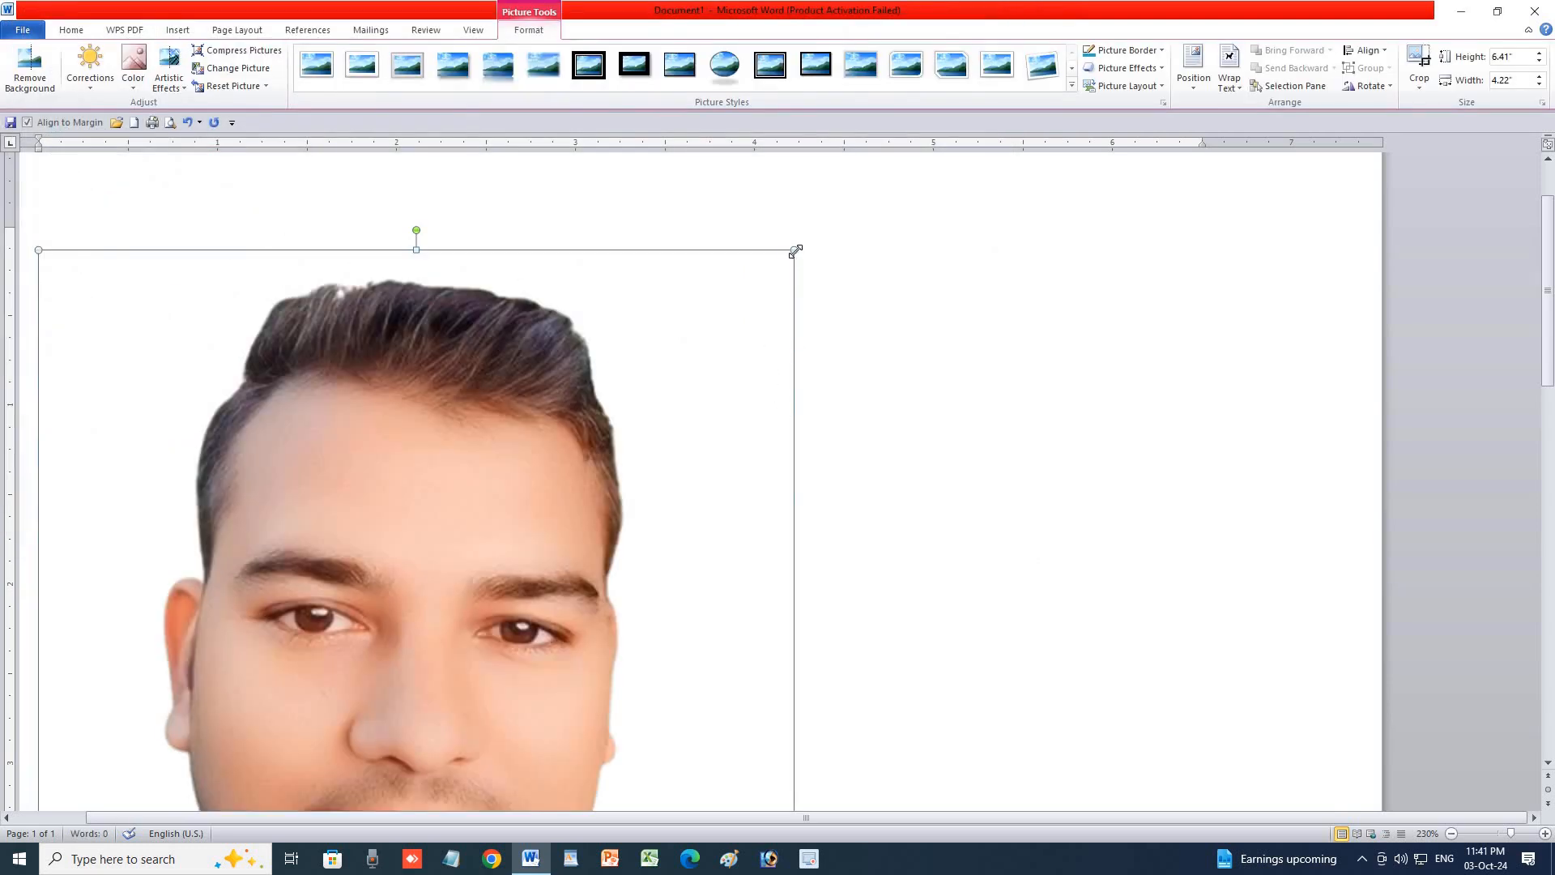
{"action": "left_click_drag", "start_coordinate": [796, 251], "coordinate": [493, 709]}
{"action": "scroll", "coordinate": [623, 502], "scroll_direction": "down", "scroll_amount": 2}
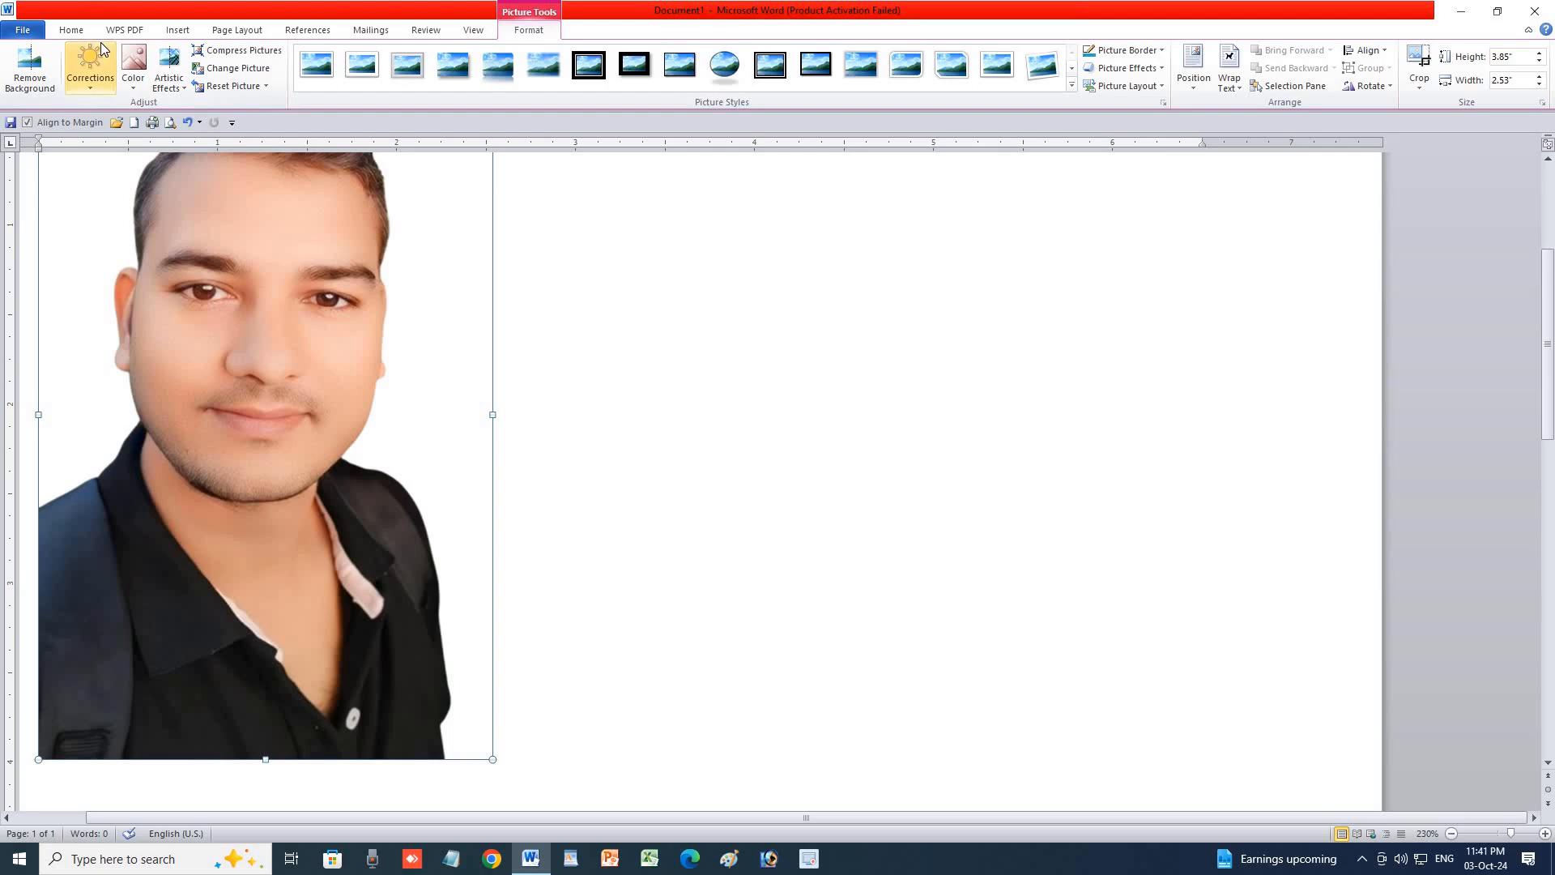
Reopen the Insert Picture browser and select the asp1 photo file.
{"action": "left_click", "coordinate": [178, 30]}
{"action": "left_click", "coordinate": [163, 70]}
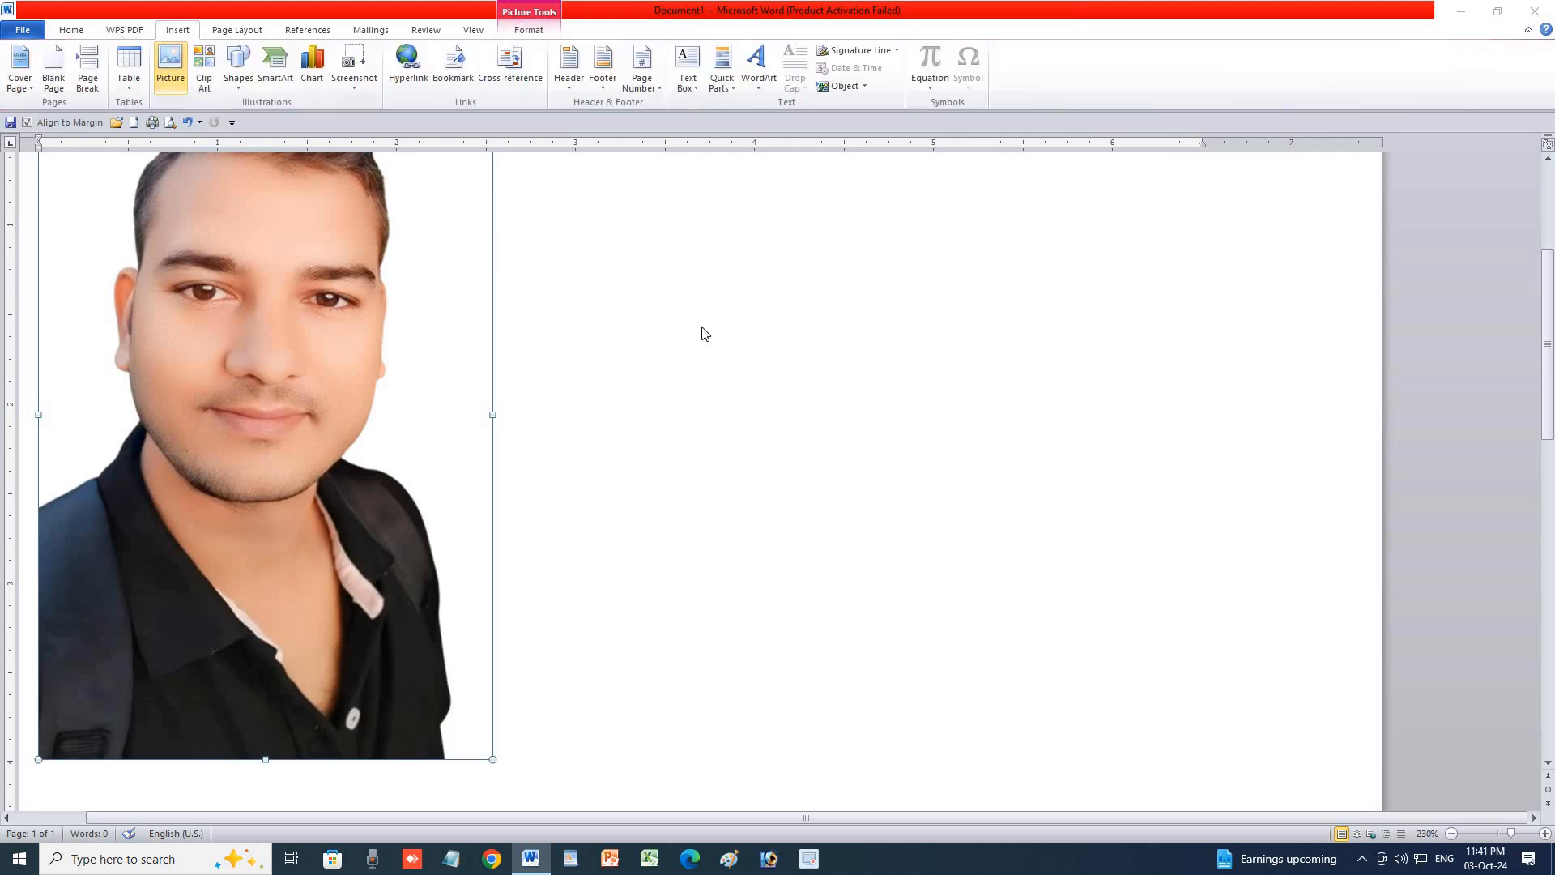
{"action": "left_click", "coordinate": [531, 332]}
Insert the asp1 standing-person photo and resize it to 1.96 by 0.88 inches at the top left.
{"action": "double_click", "coordinate": [531, 332]}
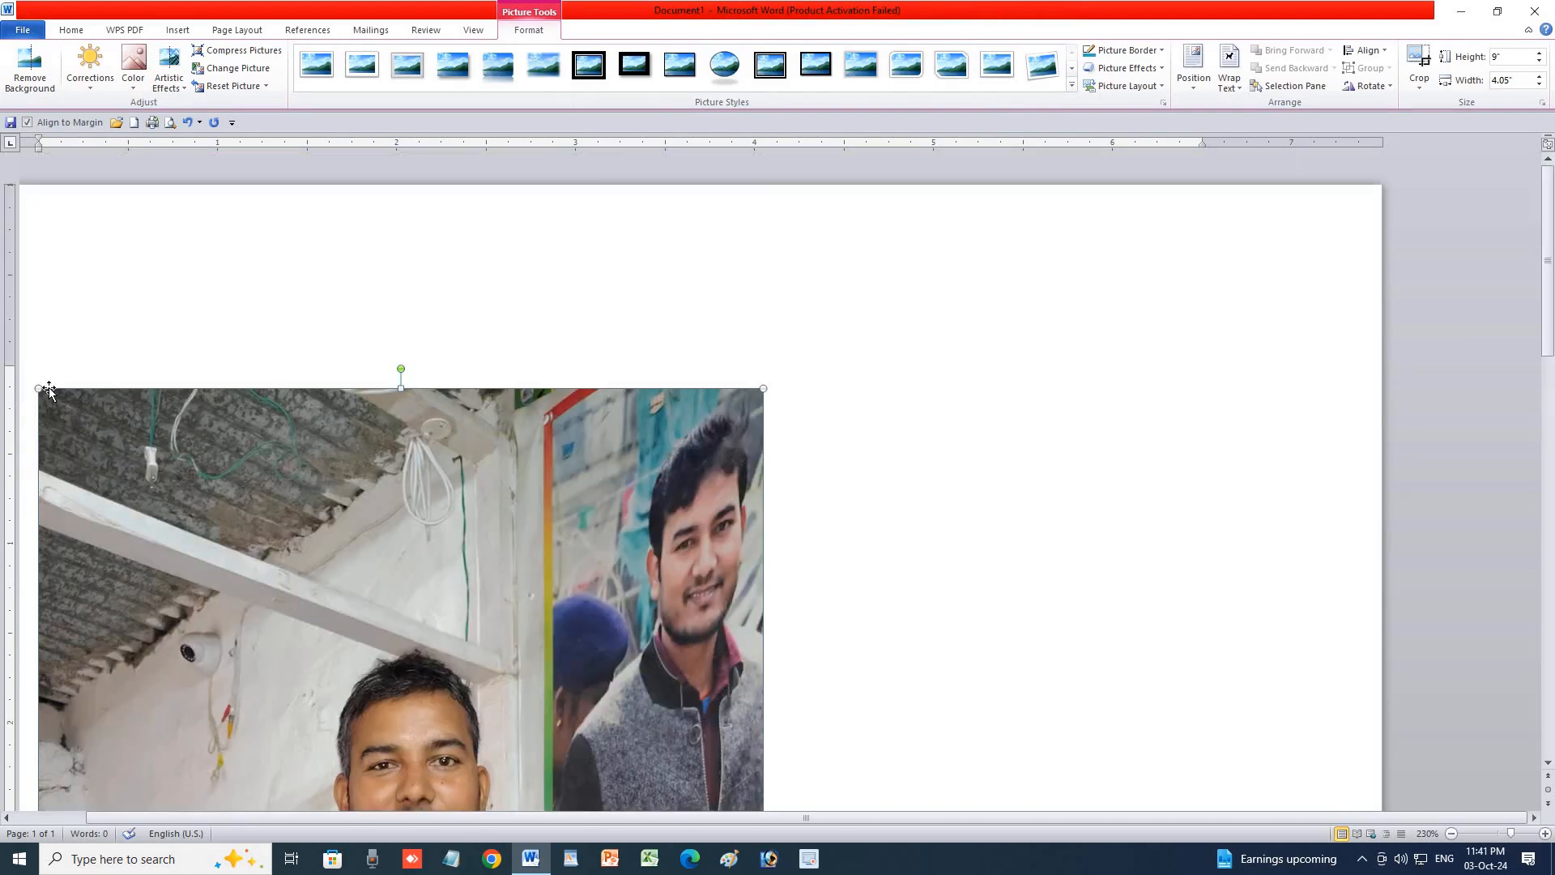
{"action": "left_click_drag", "start_coordinate": [39, 389], "coordinate": [241, 567]}
{"action": "scroll", "coordinate": [534, 415], "scroll_direction": "down", "scroll_amount": 5}
{"action": "scroll", "coordinate": [535, 415], "scroll_direction": "up", "scroll_amount": 4}
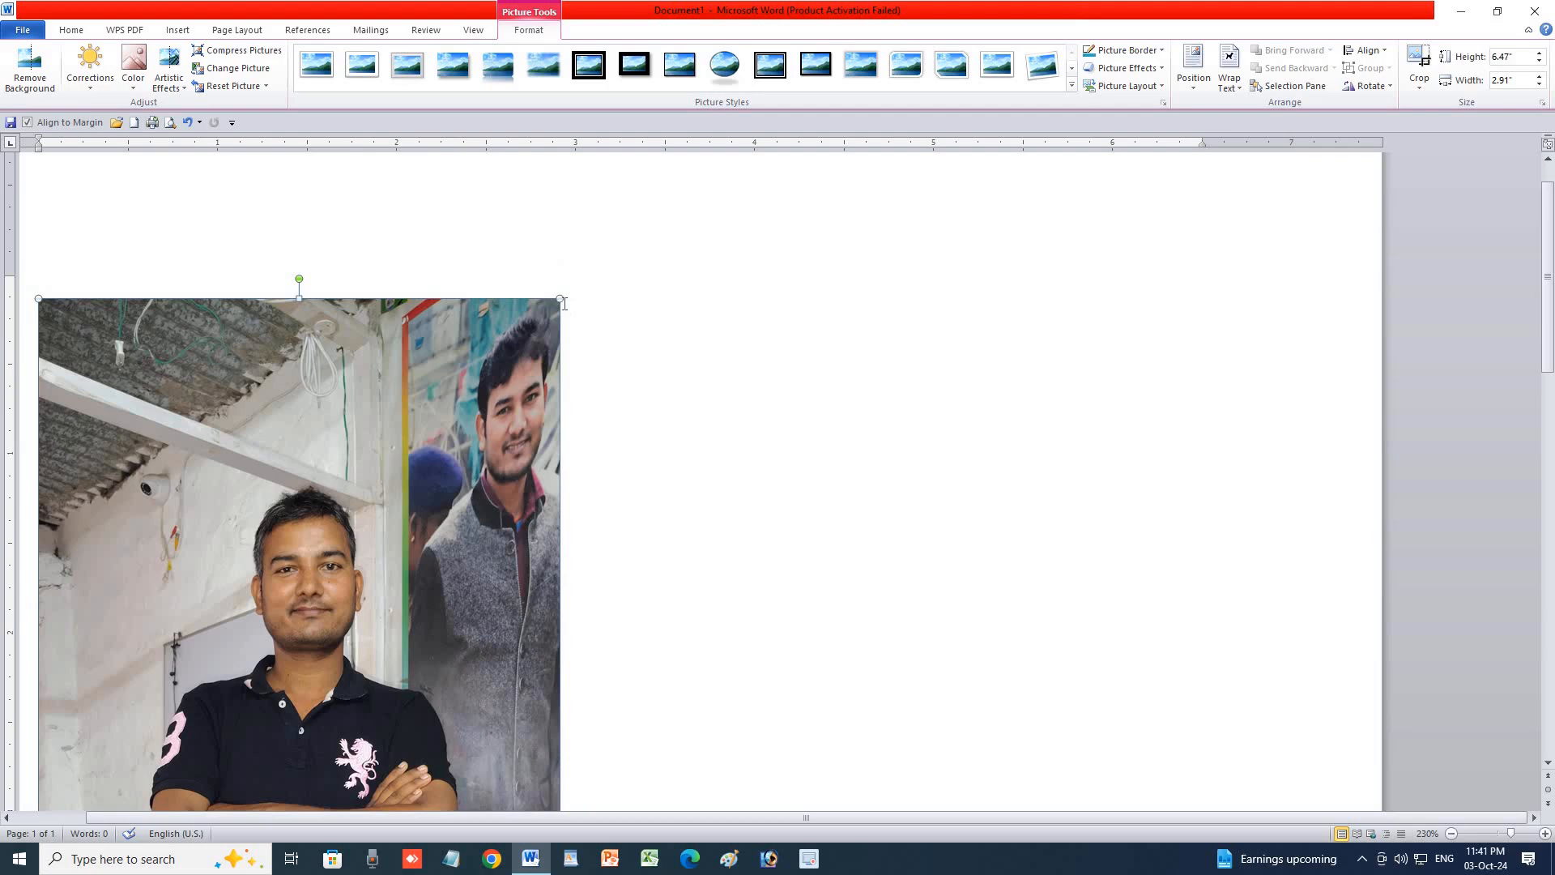
{"action": "left_click_drag", "start_coordinate": [559, 298], "coordinate": [361, 741]}
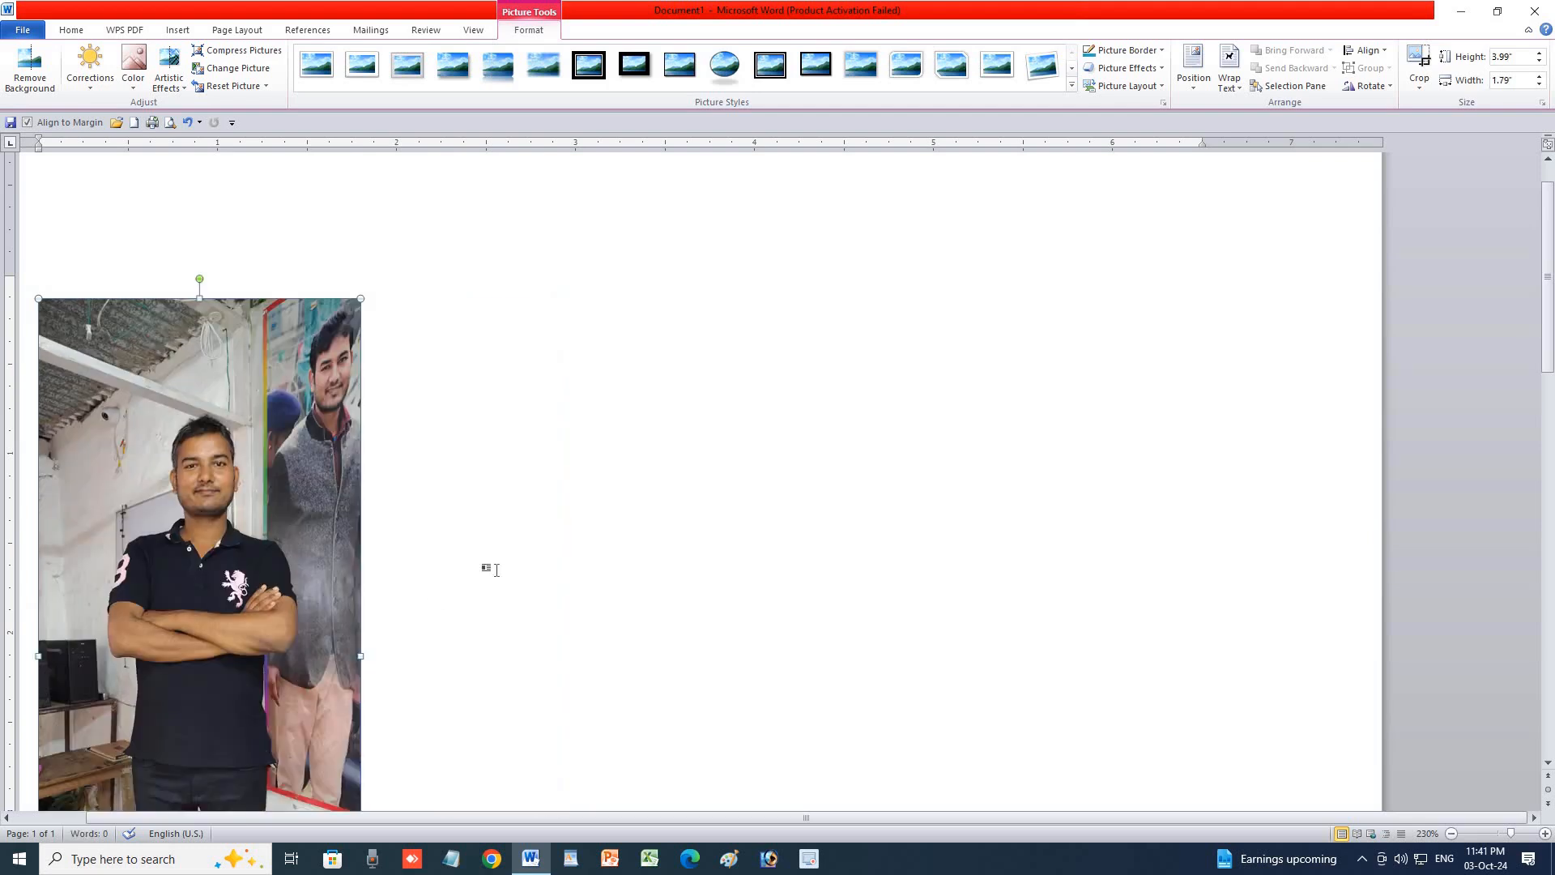
{"action": "scroll", "coordinate": [437, 526], "scroll_direction": "down", "scroll_amount": 2}
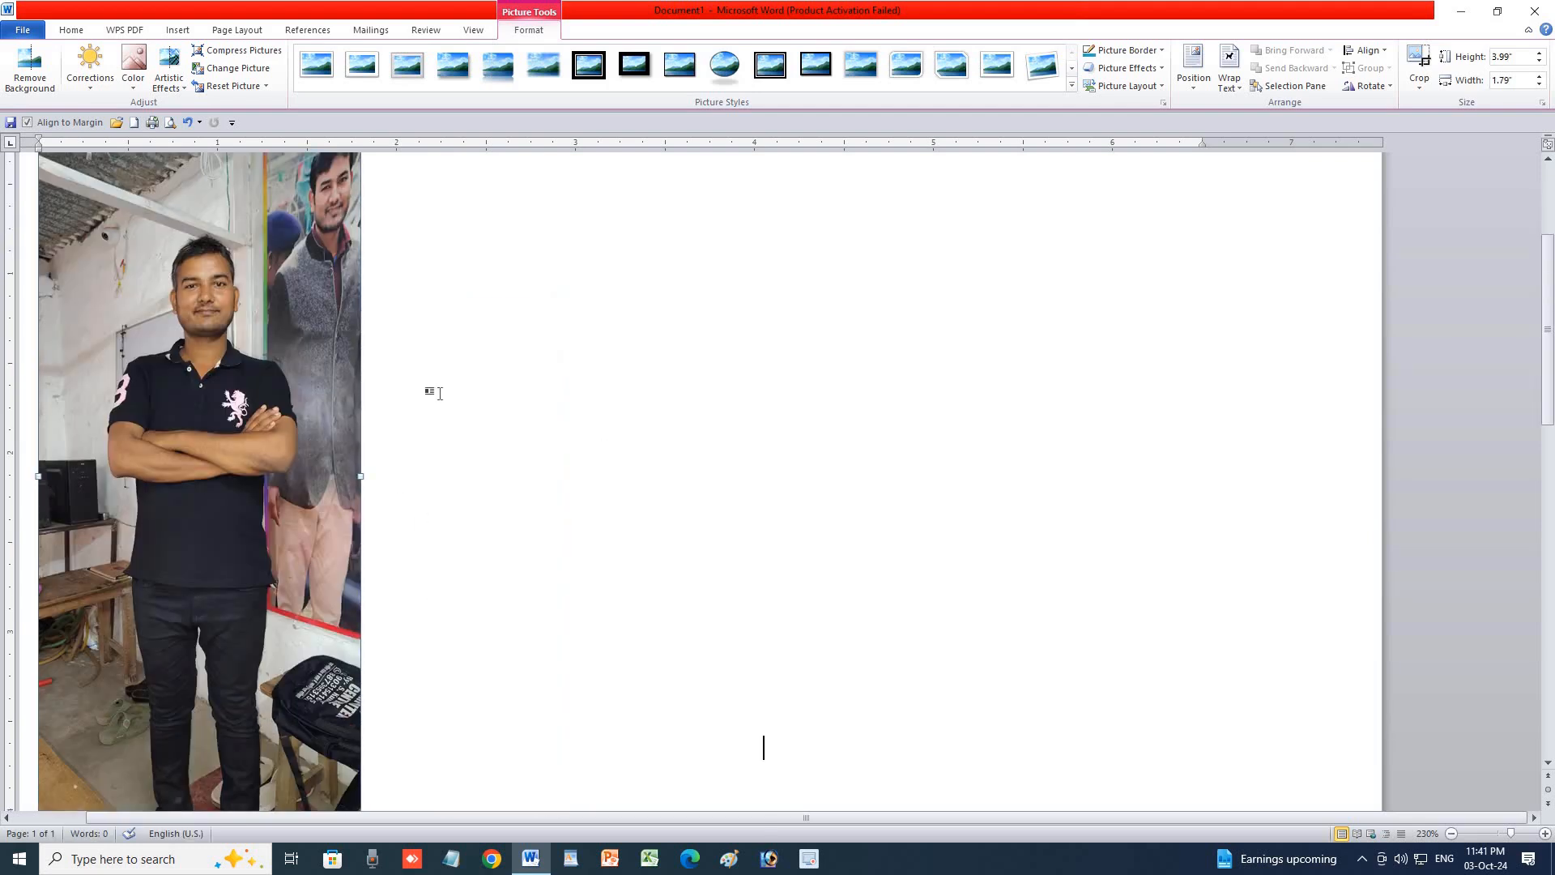
{"action": "scroll", "coordinate": [393, 375], "scroll_direction": "up", "scroll_amount": 3}
{"action": "left_click_drag", "start_coordinate": [360, 391], "coordinate": [472, 525]}
{"action": "scroll", "coordinate": [484, 526], "scroll_direction": "down", "scroll_amount": 8}
{"action": "scroll", "coordinate": [372, 568], "scroll_direction": "up", "scroll_amount": 2}
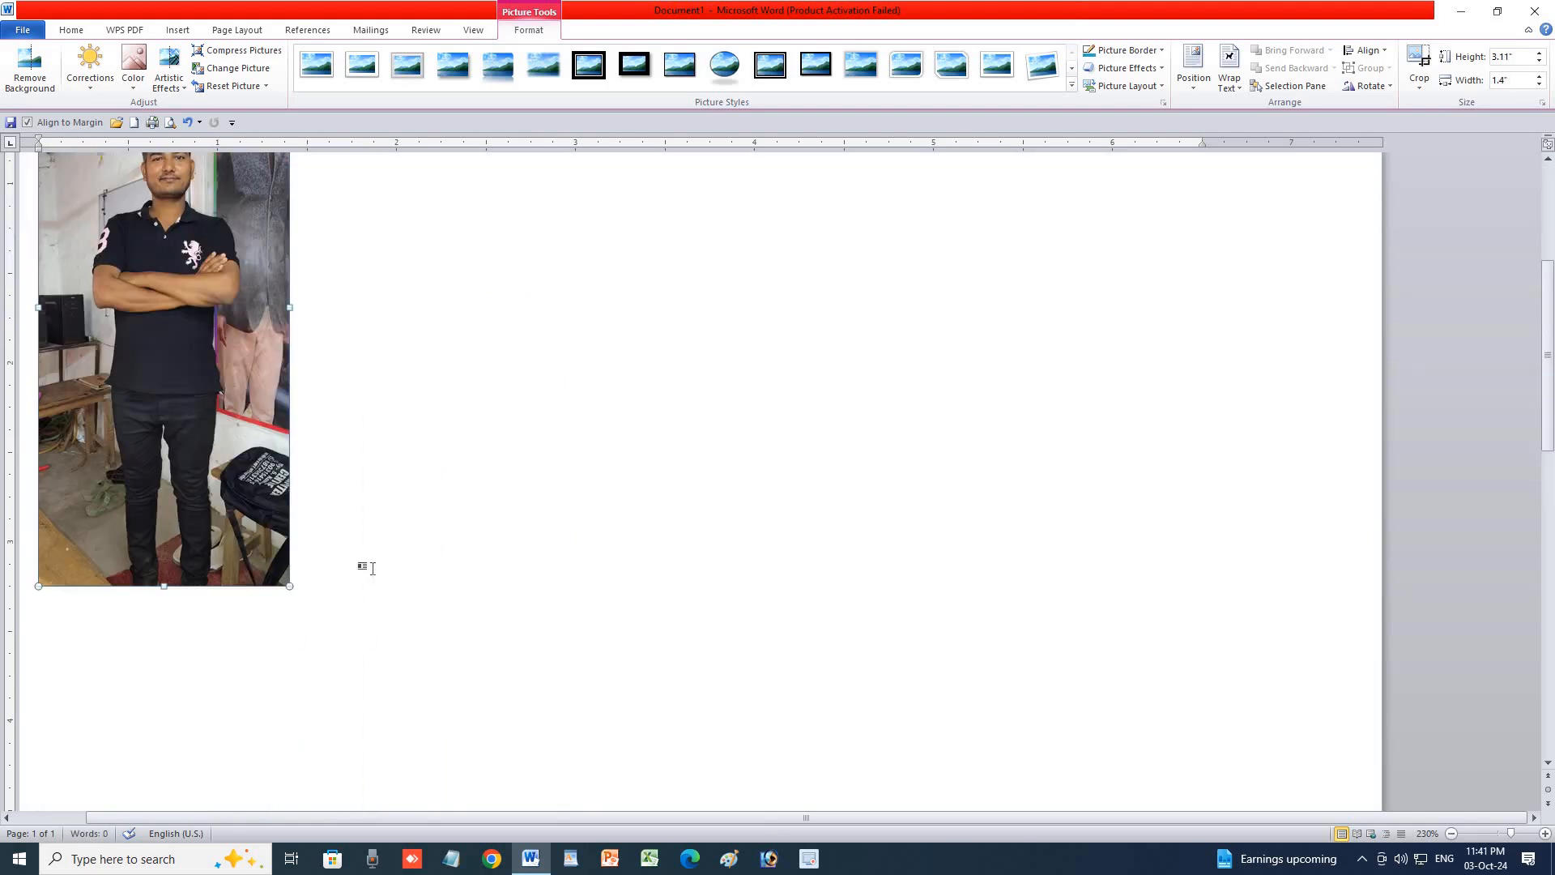
{"action": "left_click_drag", "start_coordinate": [289, 586], "coordinate": [195, 380]}
{"action": "scroll", "coordinate": [477, 453], "scroll_direction": "down", "scroll_amount": 6}
{"action": "scroll", "coordinate": [484, 482], "scroll_direction": "up", "scroll_amount": 7}
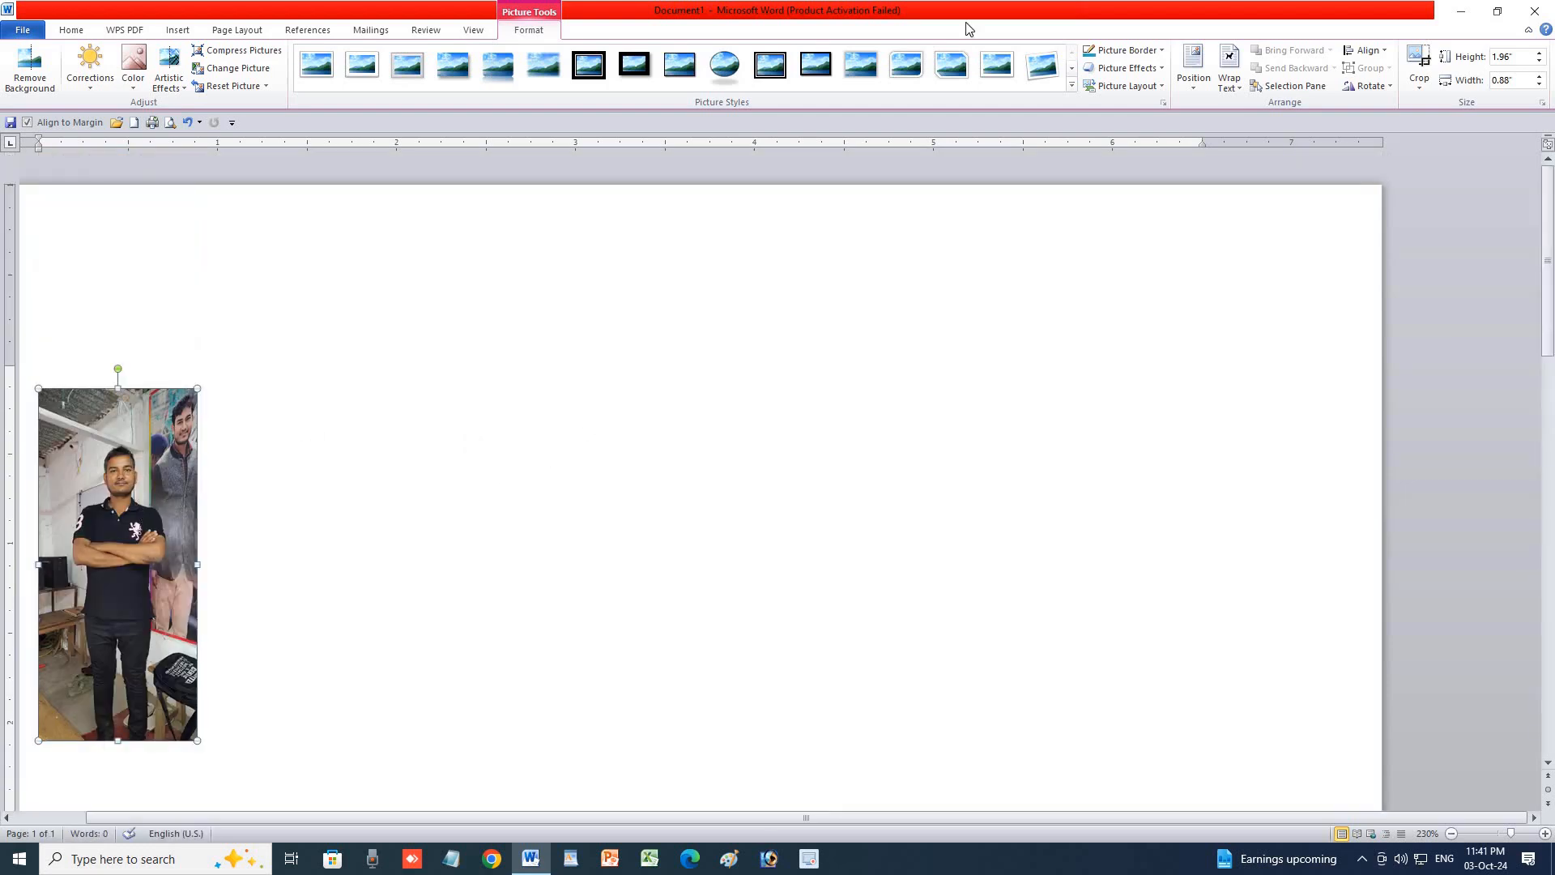
Wrap the photo Top and Bottom, centre it, and insert the BELTRON MAIRATHAN thumbnail below.
{"action": "left_click", "coordinate": [1230, 81]}
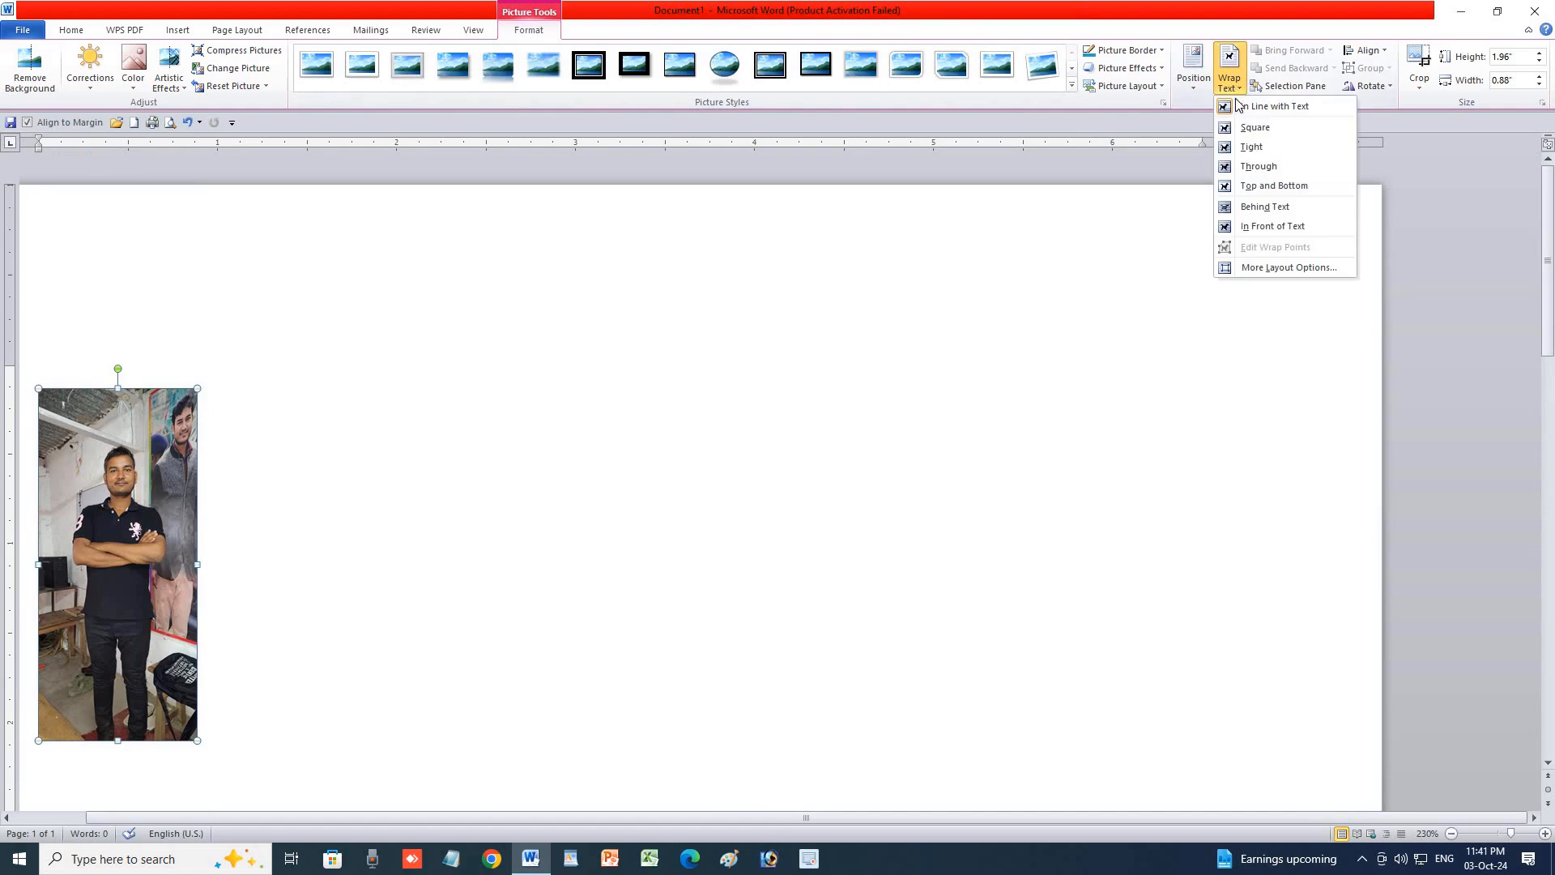
{"action": "left_click", "coordinate": [1265, 186]}
{"action": "left_click_drag", "start_coordinate": [162, 496], "coordinate": [829, 451]}
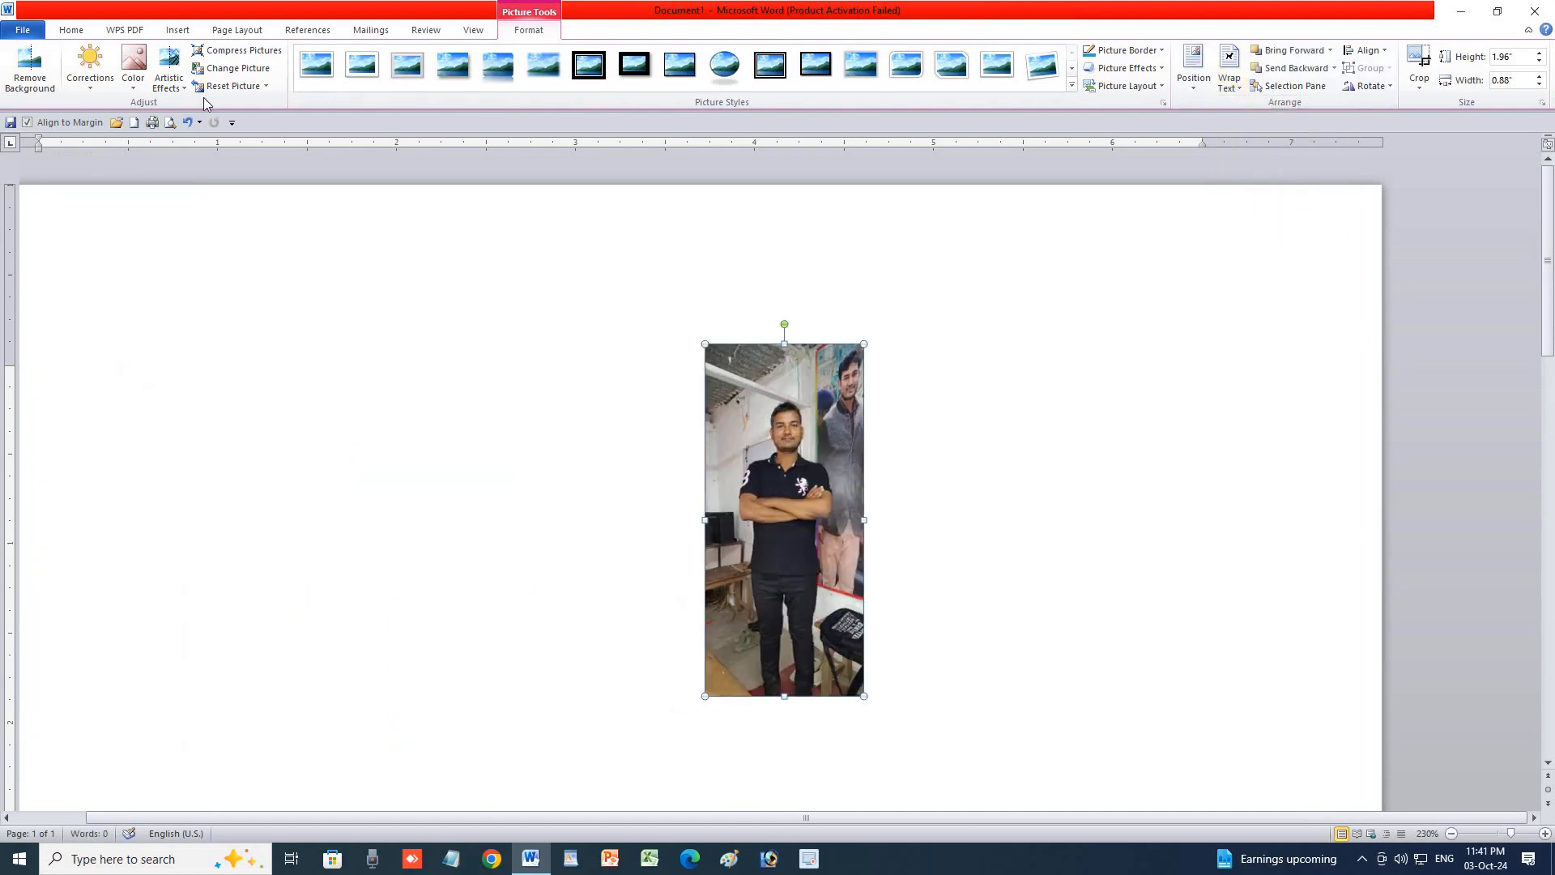
{"action": "left_click", "coordinate": [174, 31]}
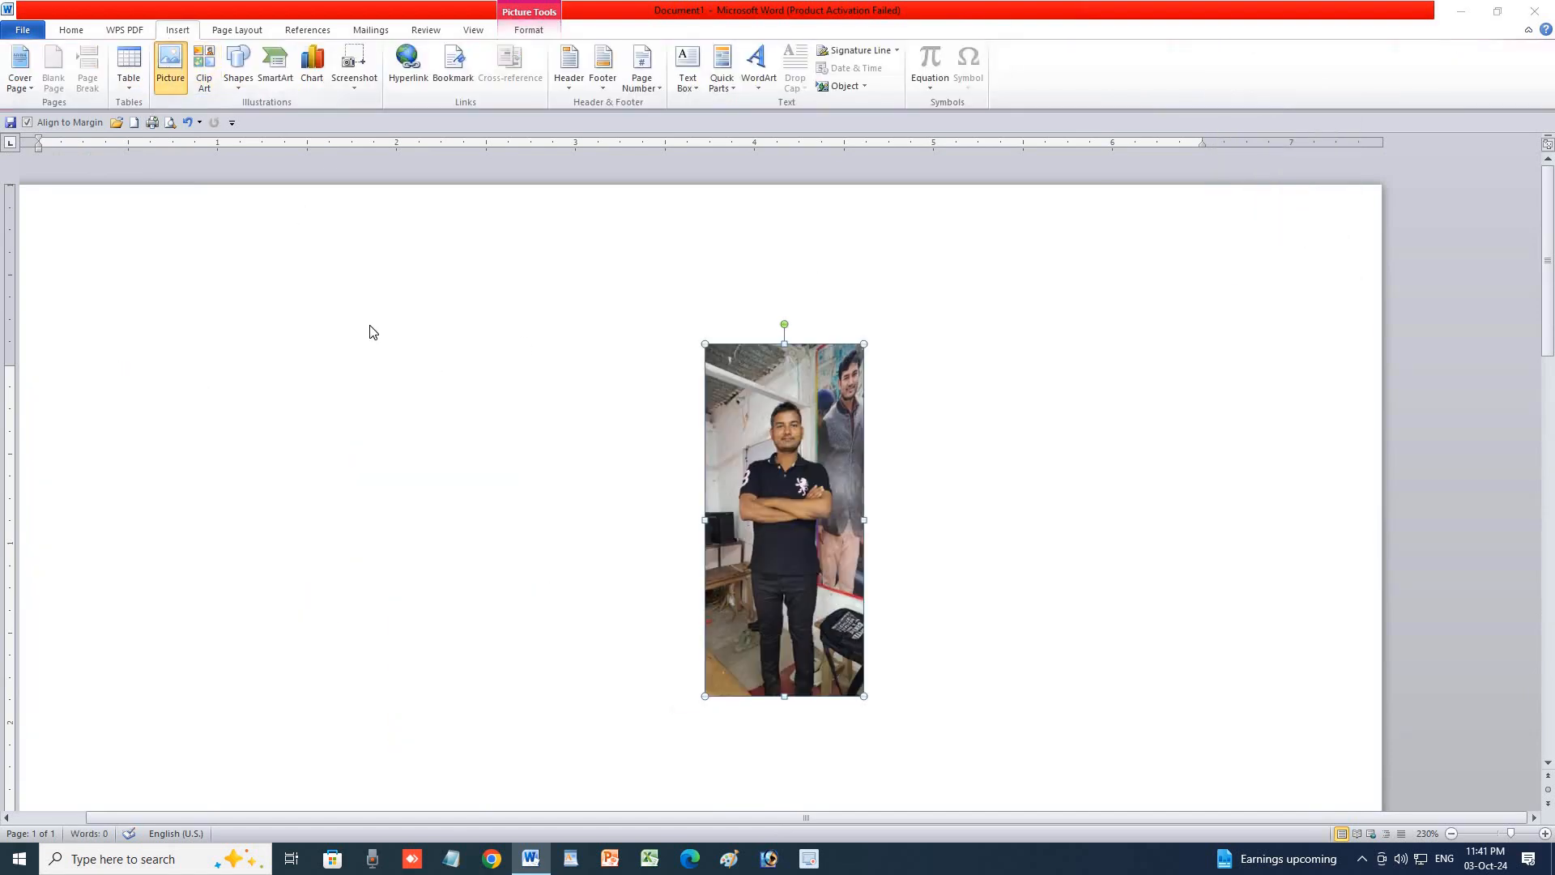
{"action": "double_click", "coordinate": [195, 292]}
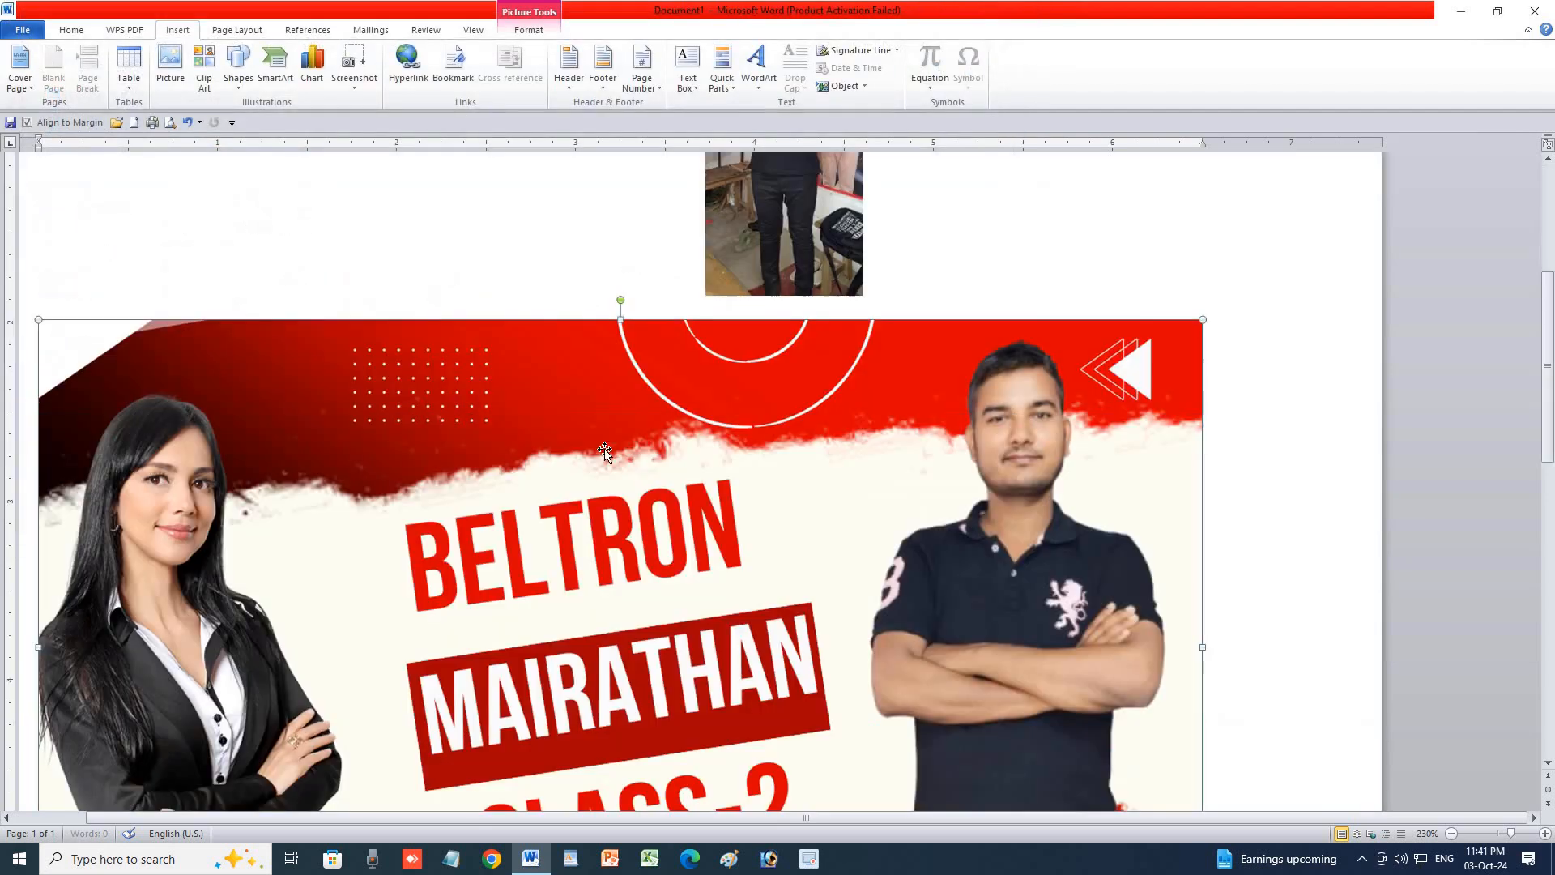